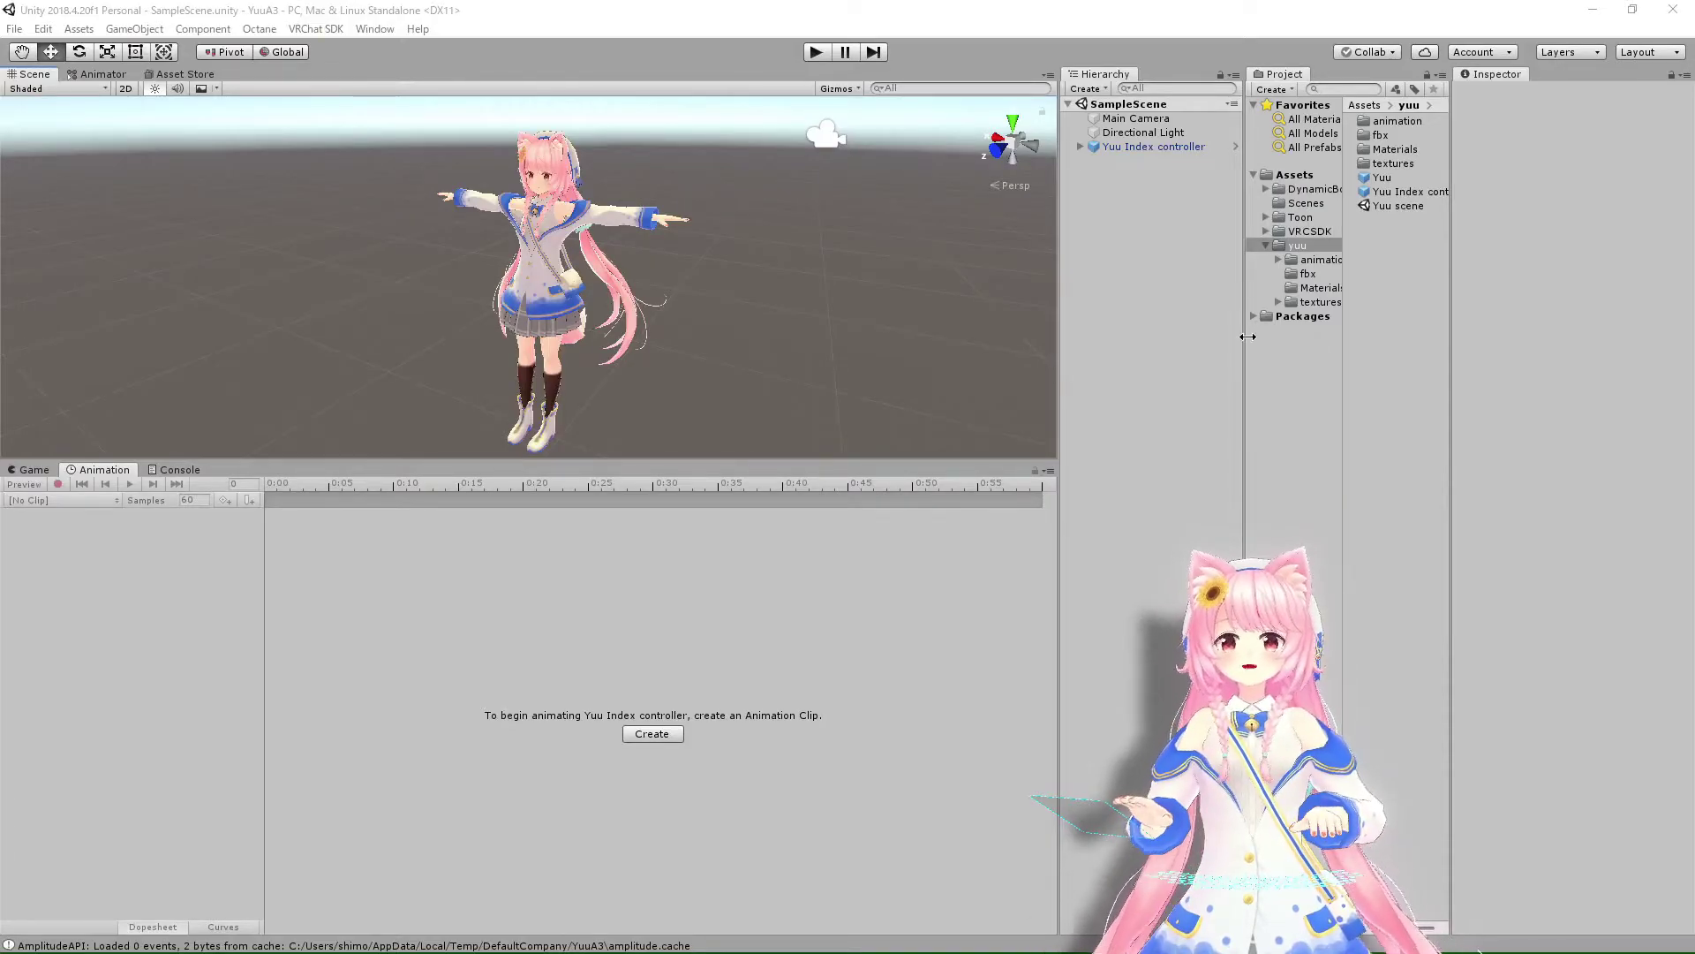
Step: Narrow the Hierarchy and widen the Project panel to rebalance the workspace
{"action": "left_click_drag", "start_coordinate": [1243, 344], "coordinate": [1227, 346]}
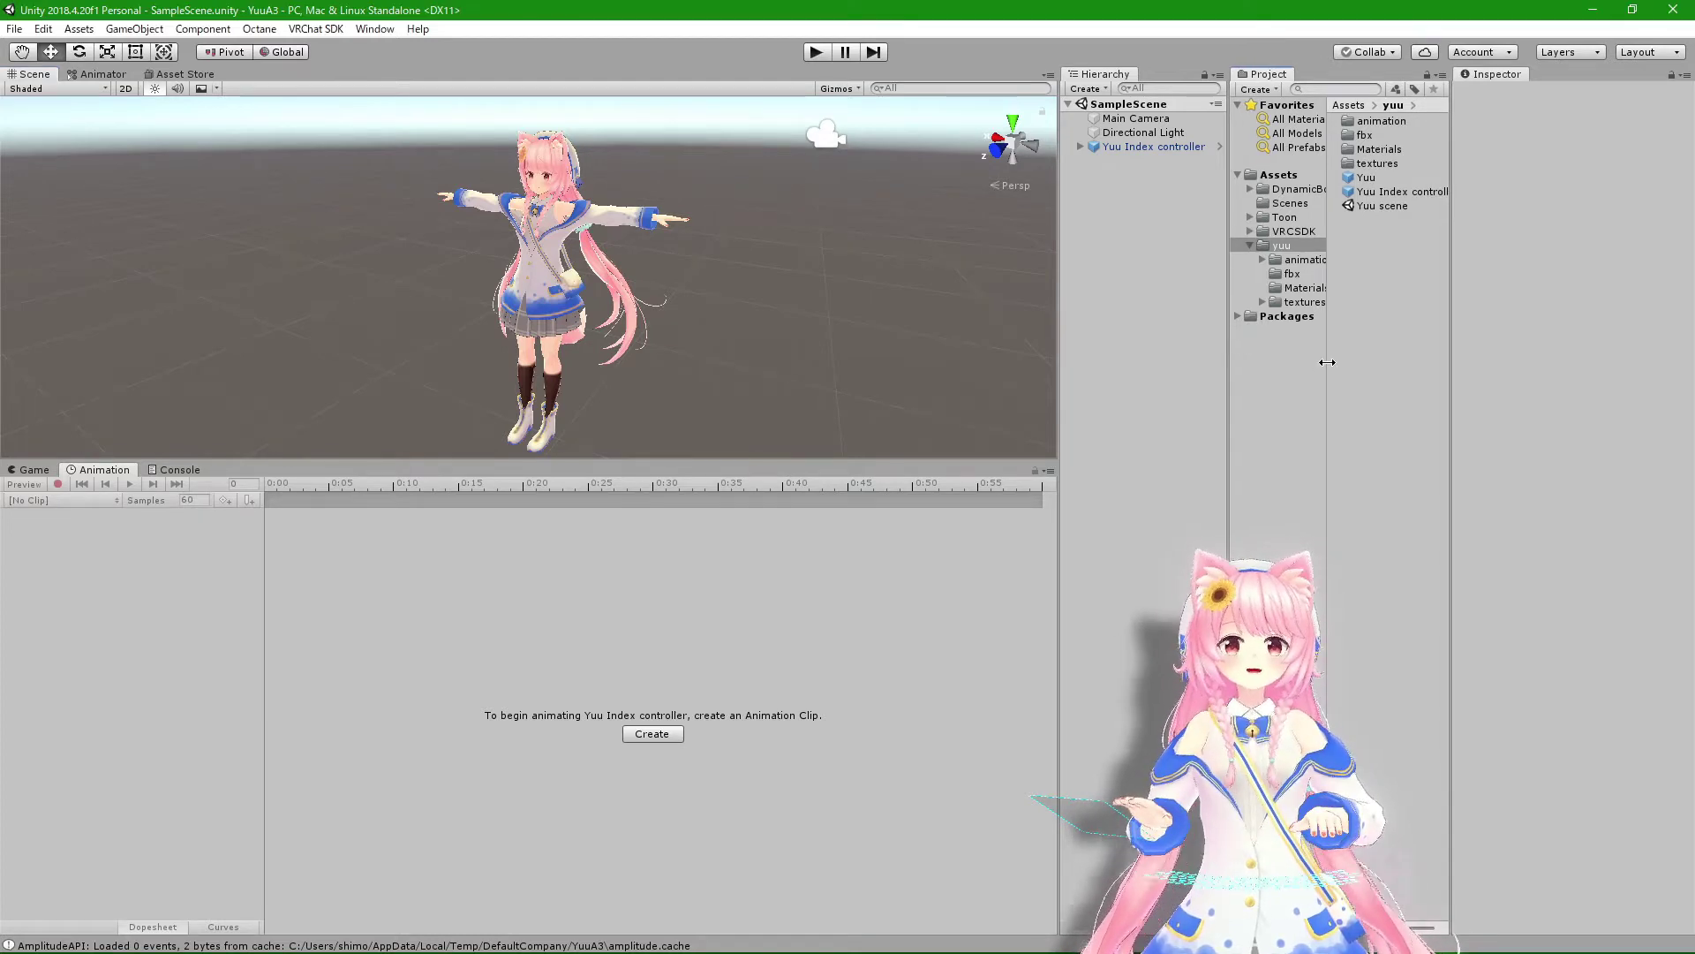
{"action": "left_click_drag", "start_coordinate": [1327, 362], "coordinate": [1342, 366]}
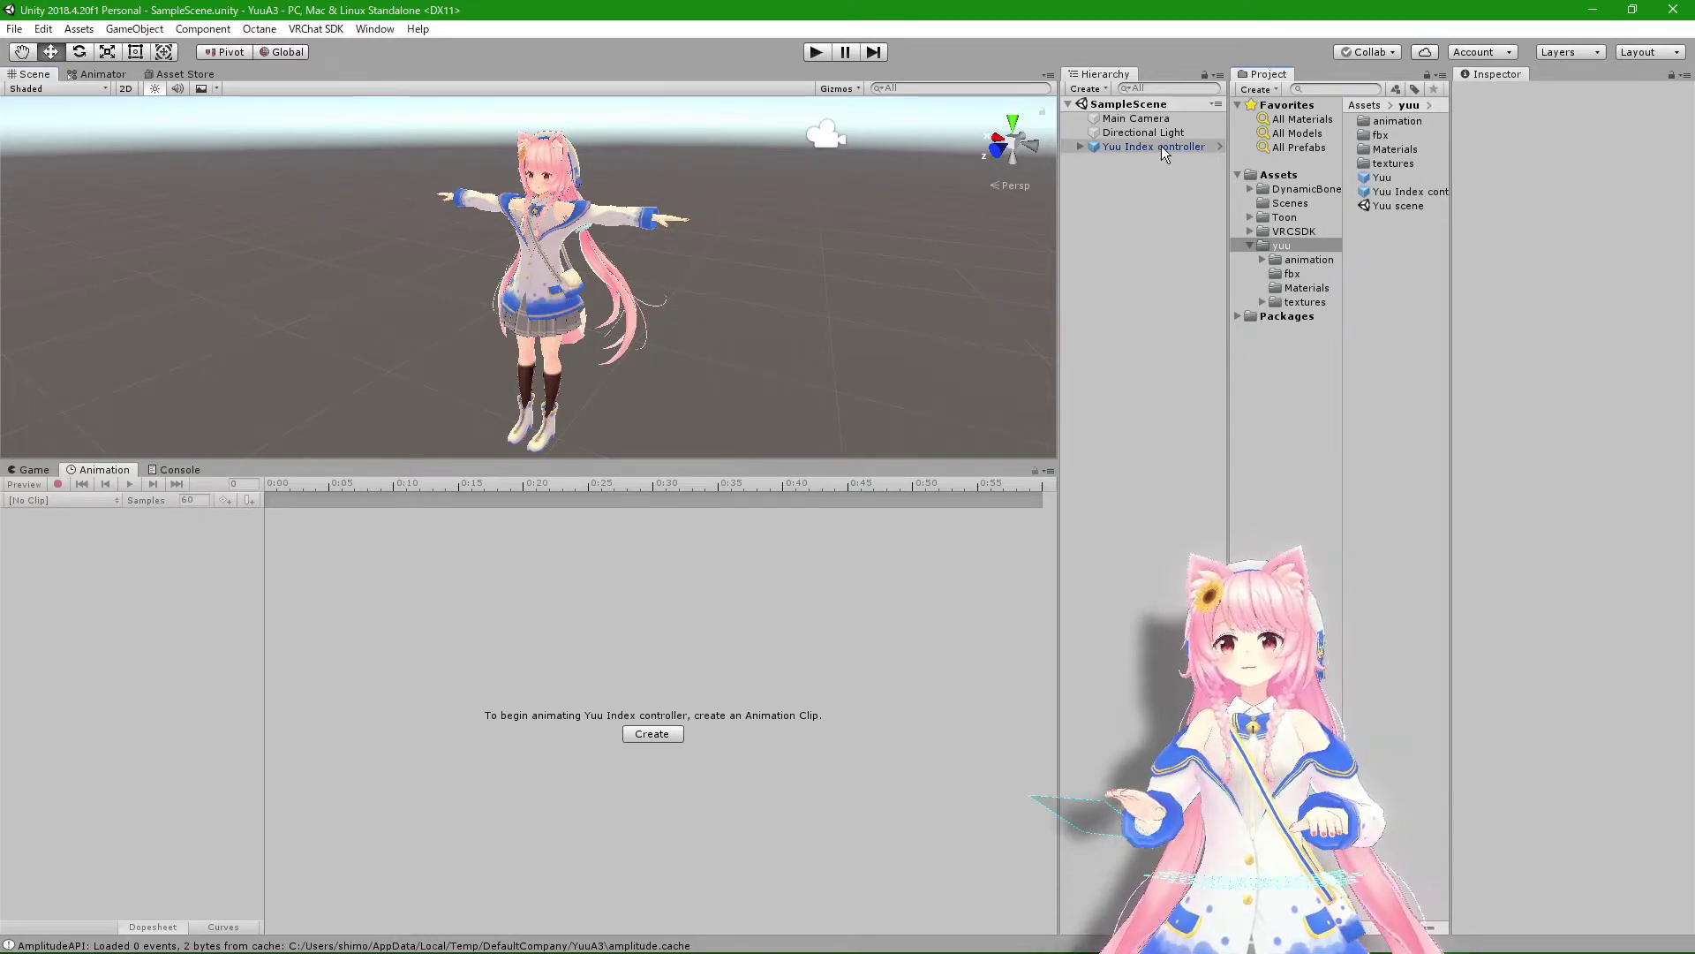
{"action": "left_click_drag", "start_coordinate": [1058, 212], "coordinate": [949, 219]}
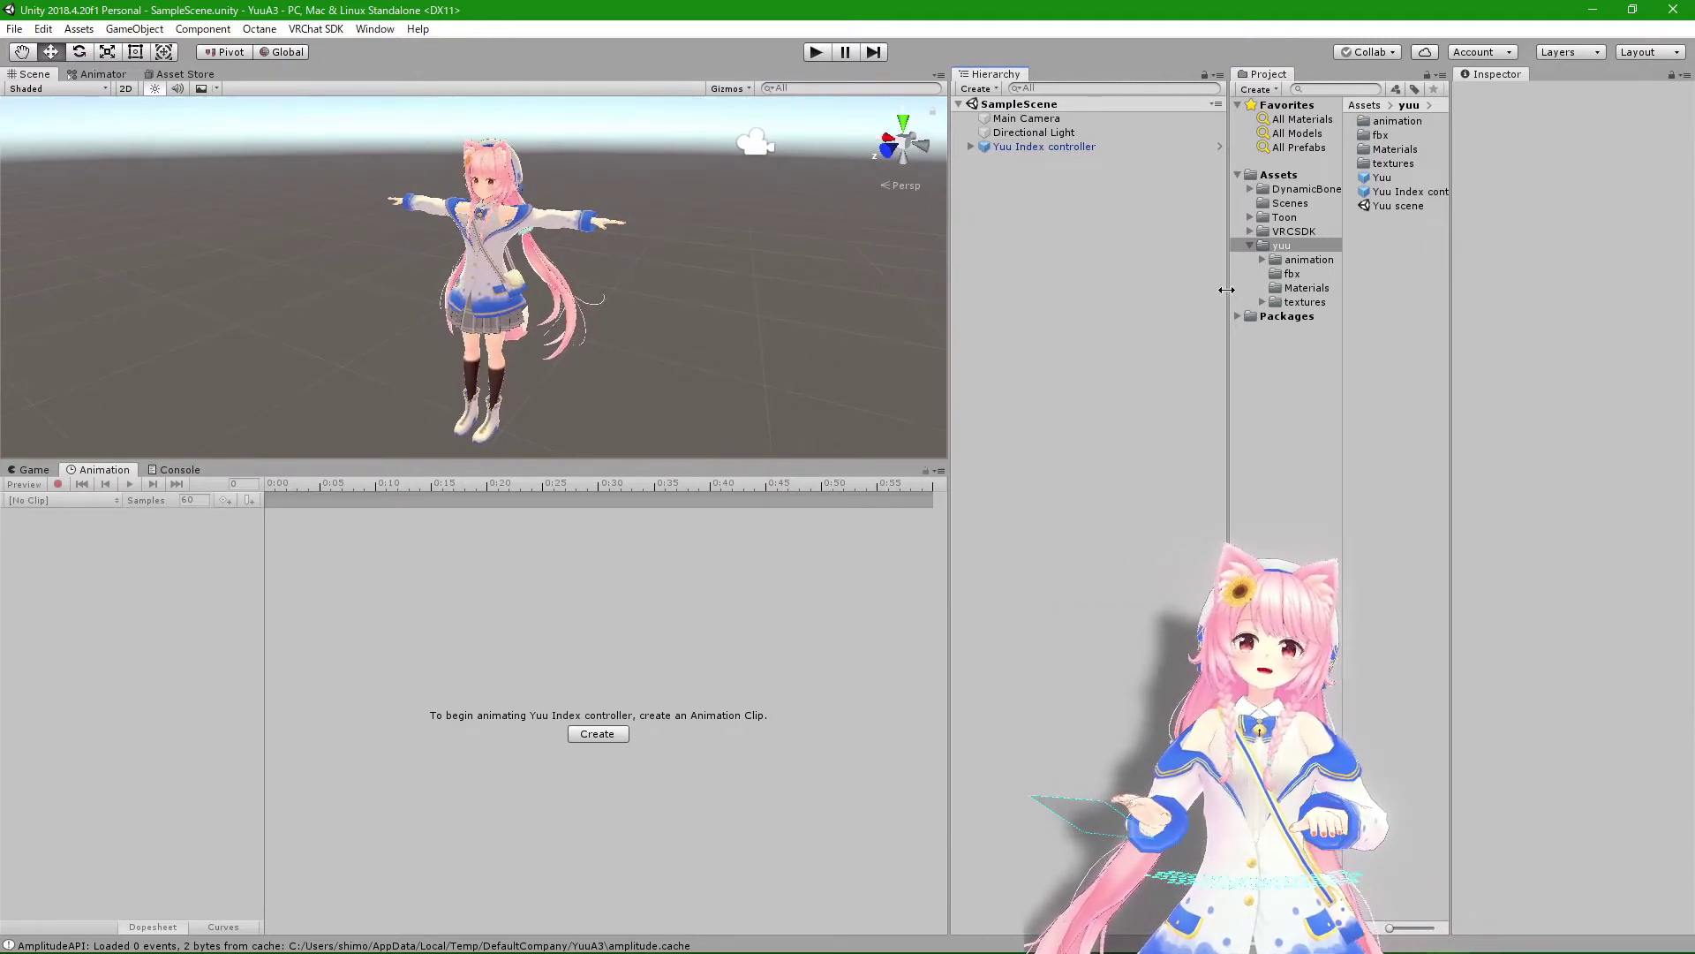
{"action": "left_click_drag", "start_coordinate": [1227, 290], "coordinate": [1113, 288]}
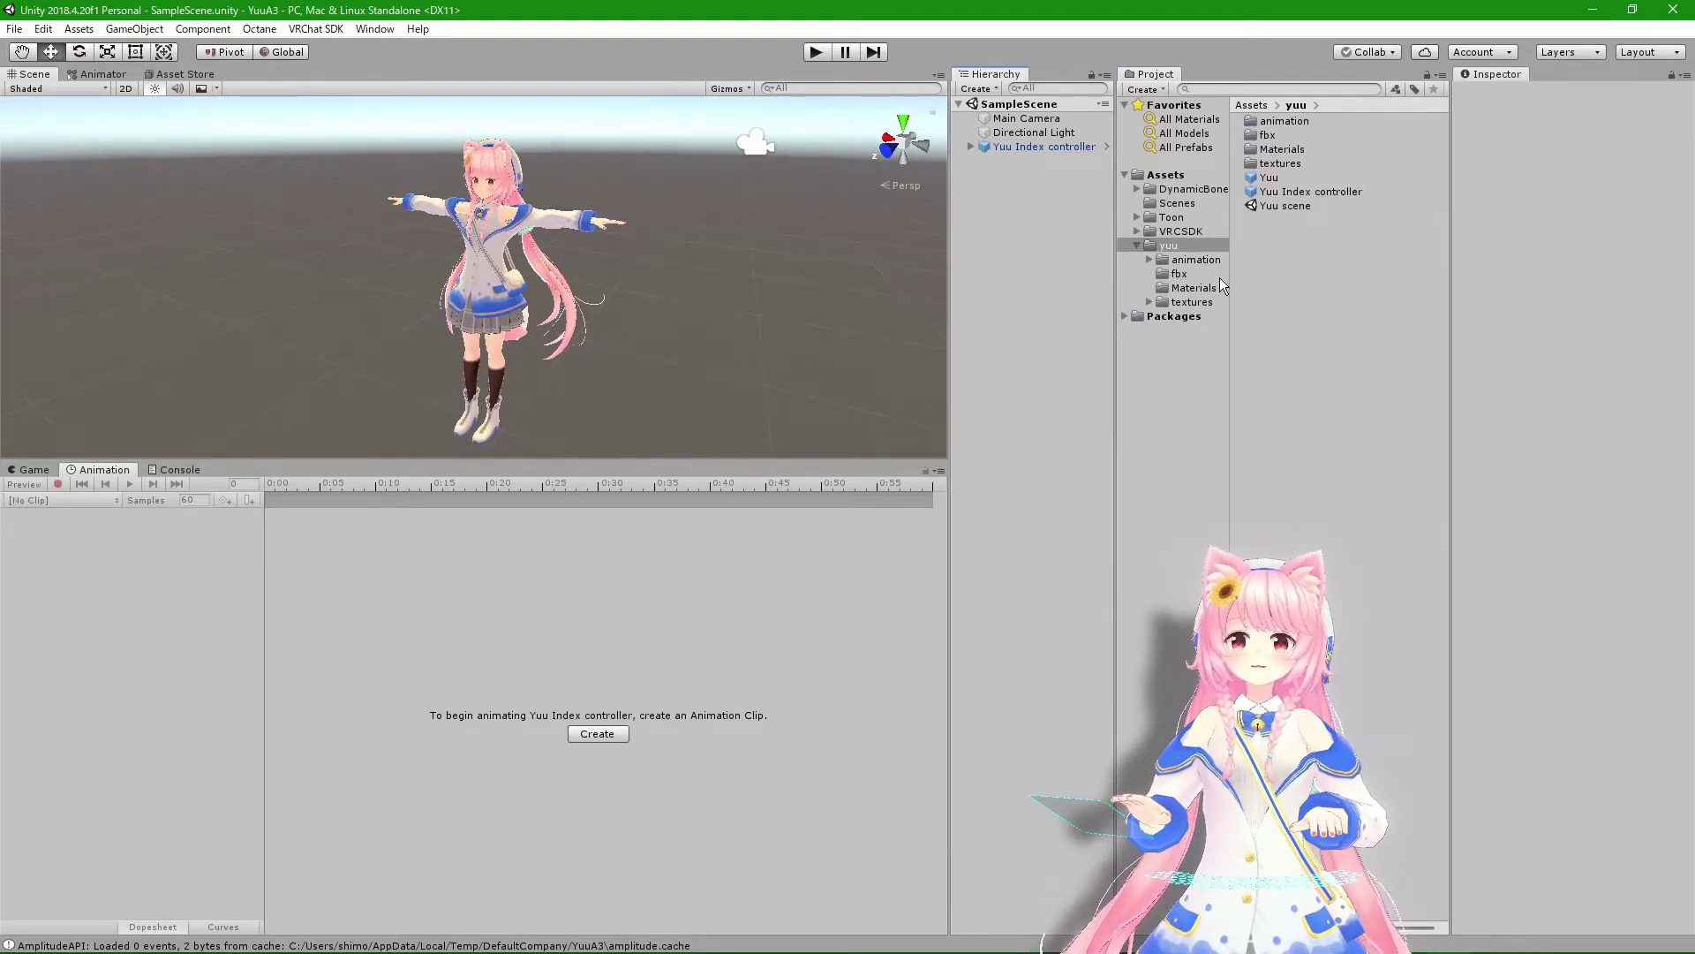
Step: Widen the Inspector and select Yuu Index controller to show its VRC Avatar Descriptor
{"action": "left_click", "coordinate": [1067, 150]}
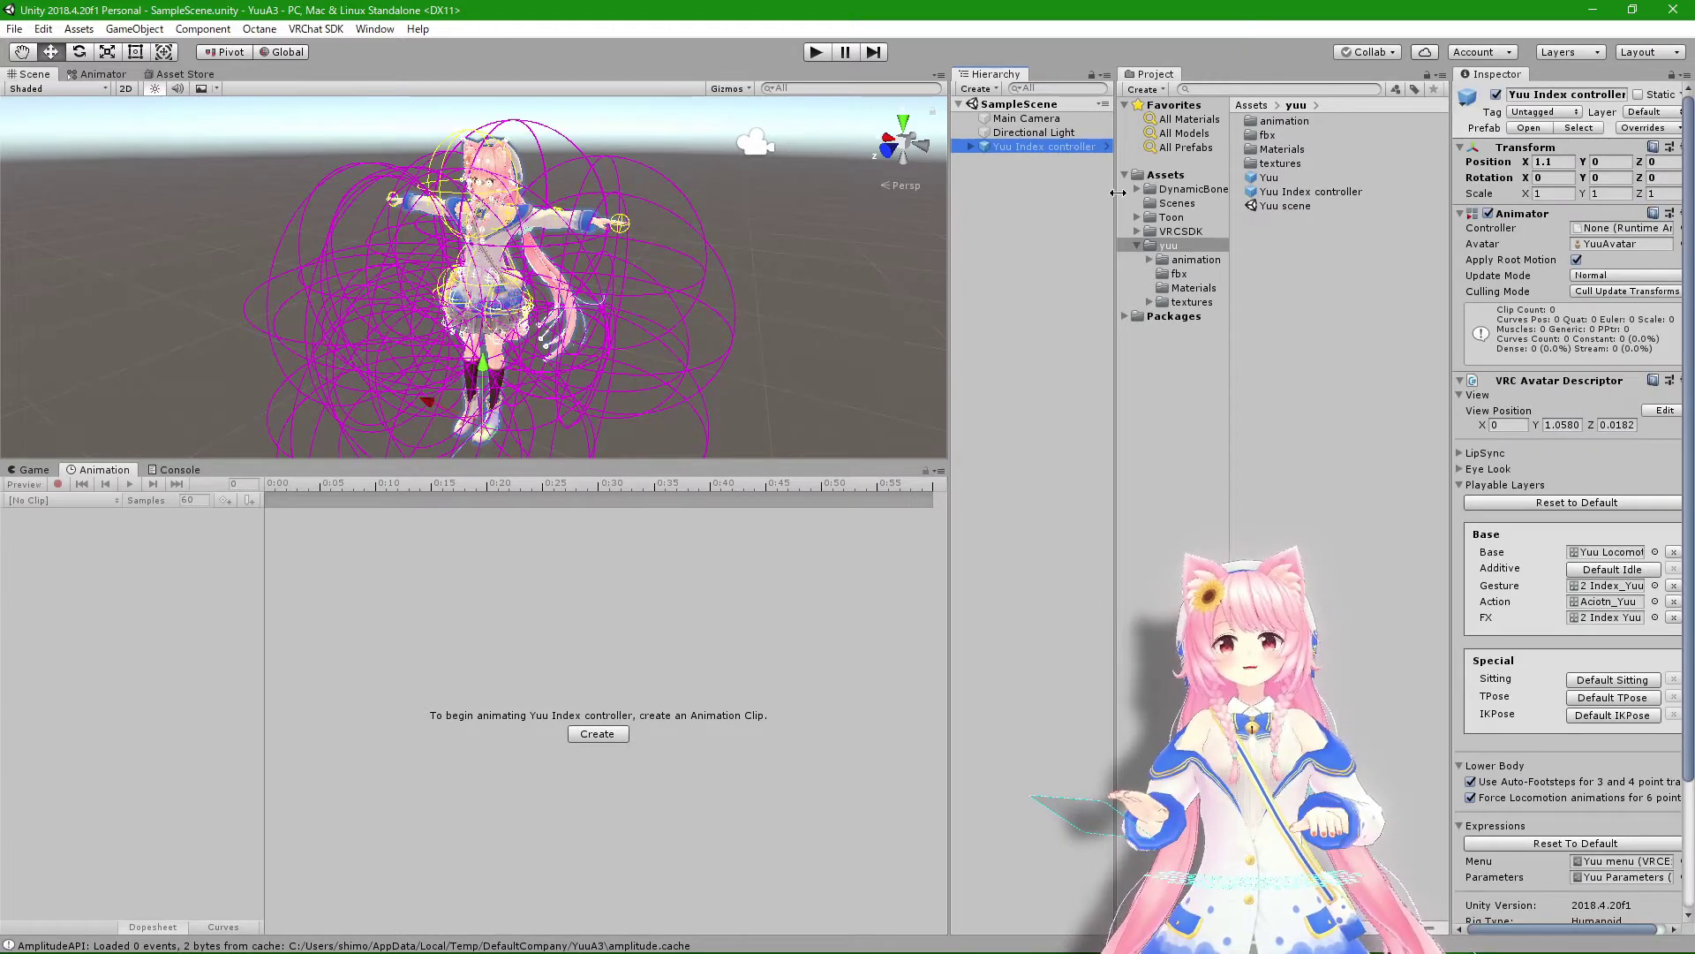
{"action": "left_click_drag", "start_coordinate": [1116, 193], "coordinate": [1027, 195]}
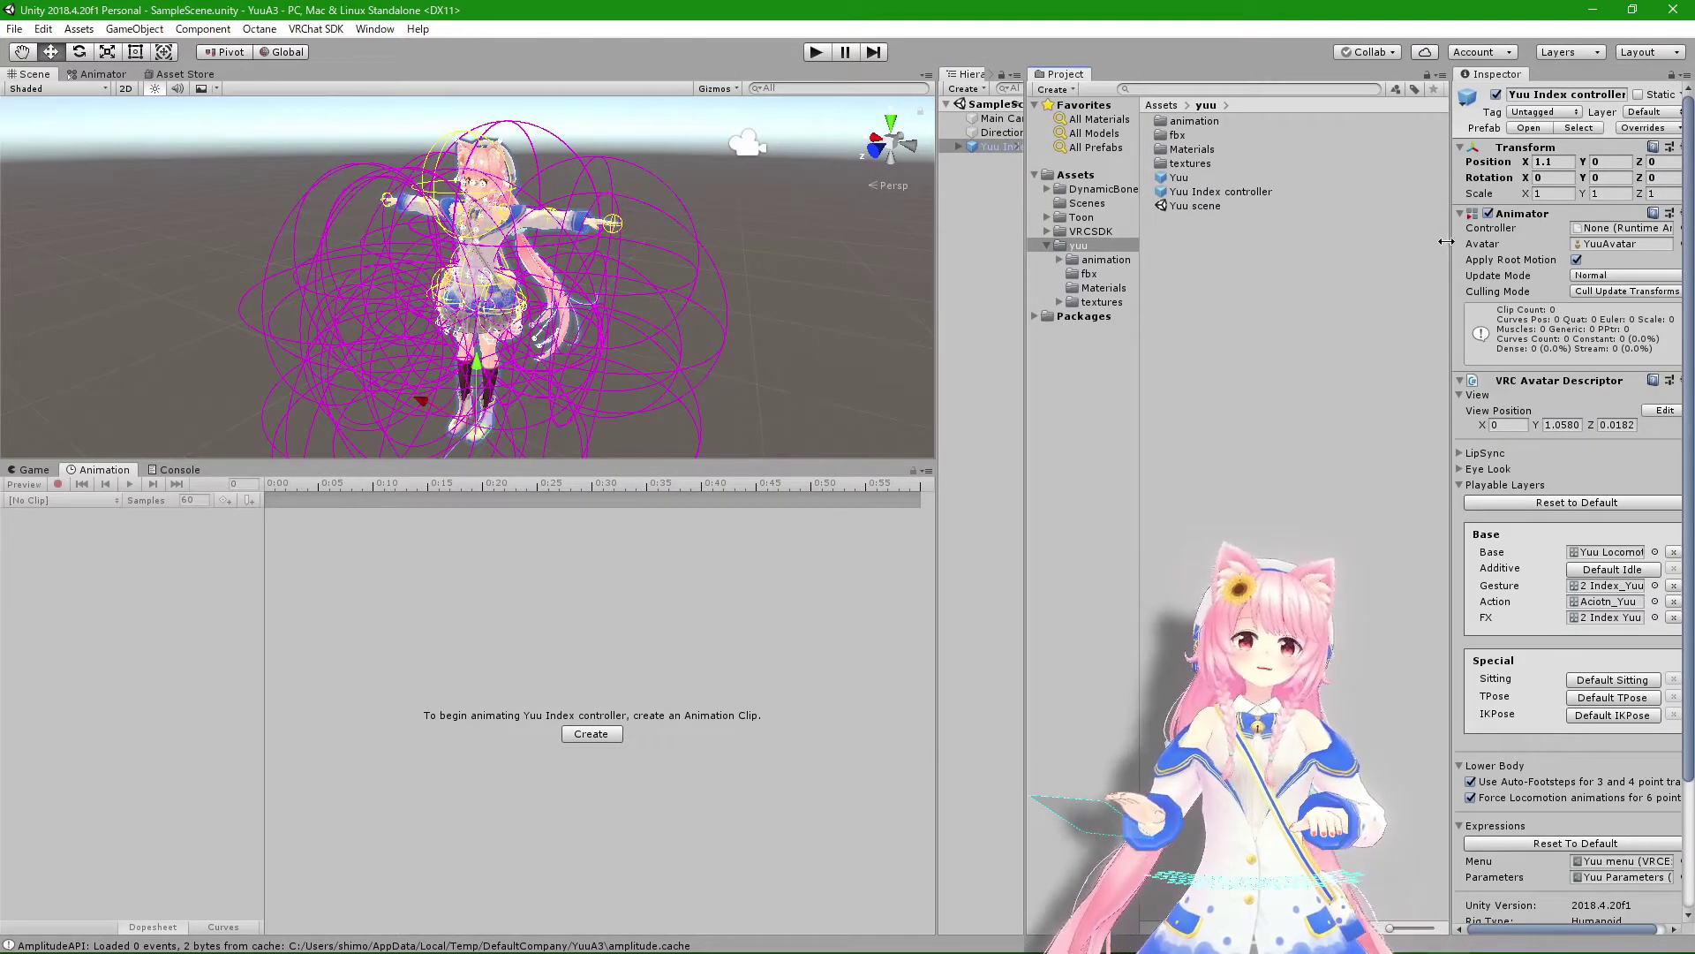
{"action": "left_click", "coordinate": [1431, 251]}
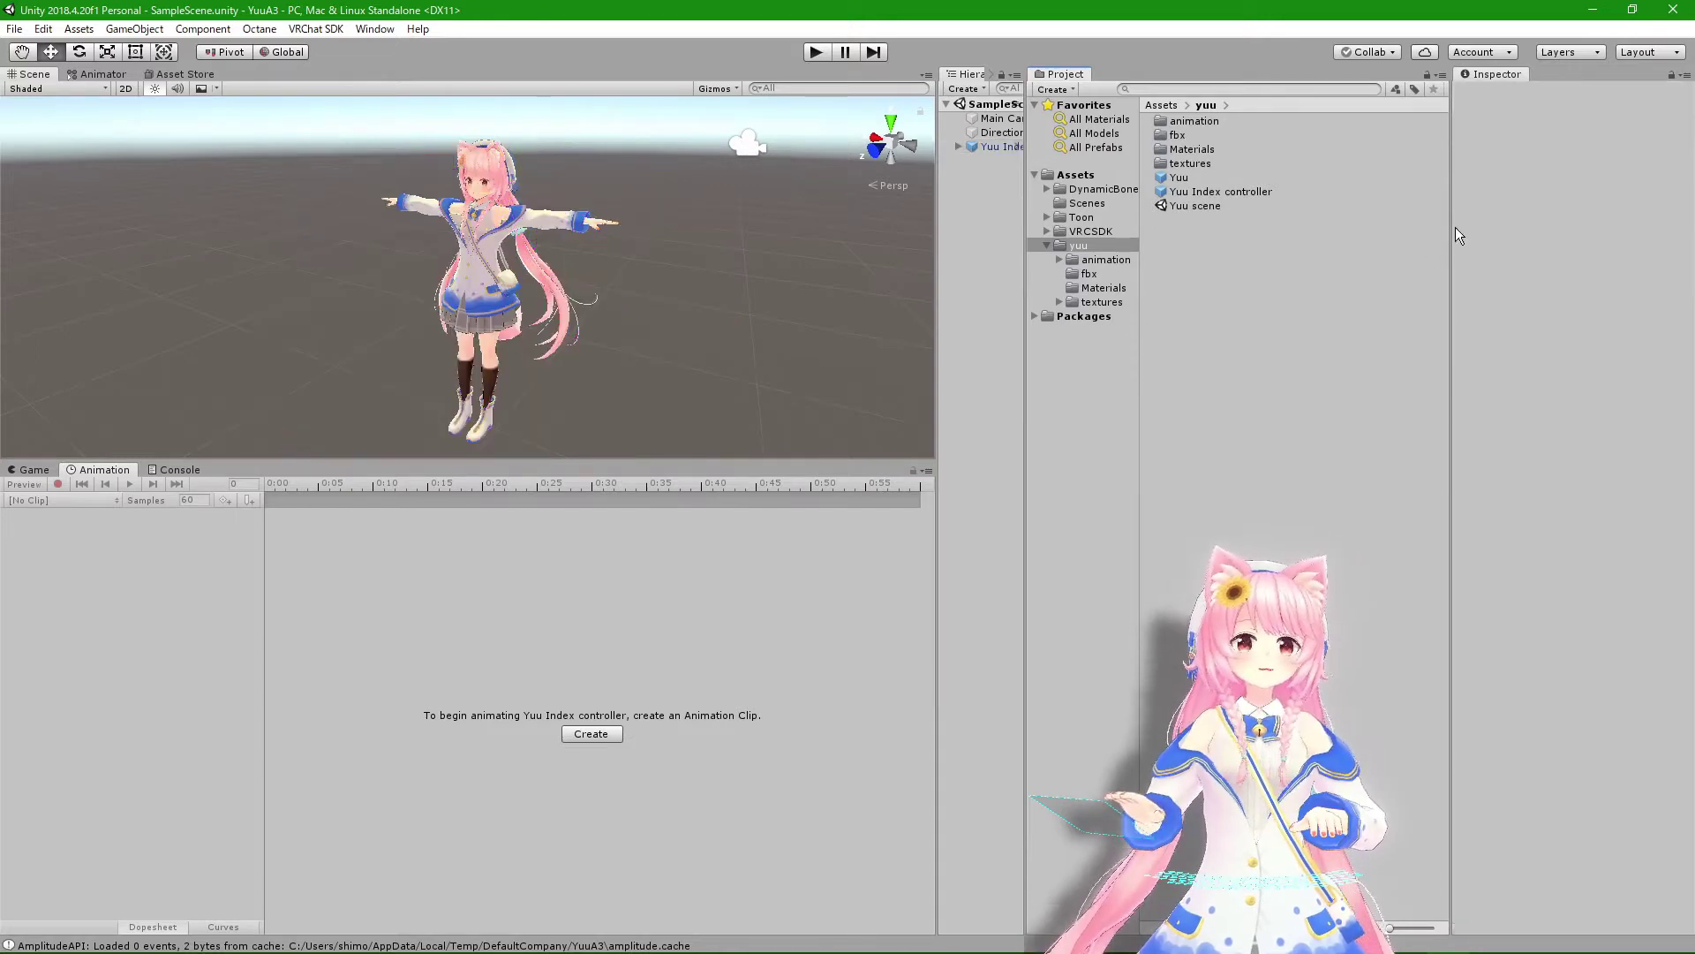
{"action": "left_click_drag", "start_coordinate": [1451, 226], "coordinate": [1230, 228]}
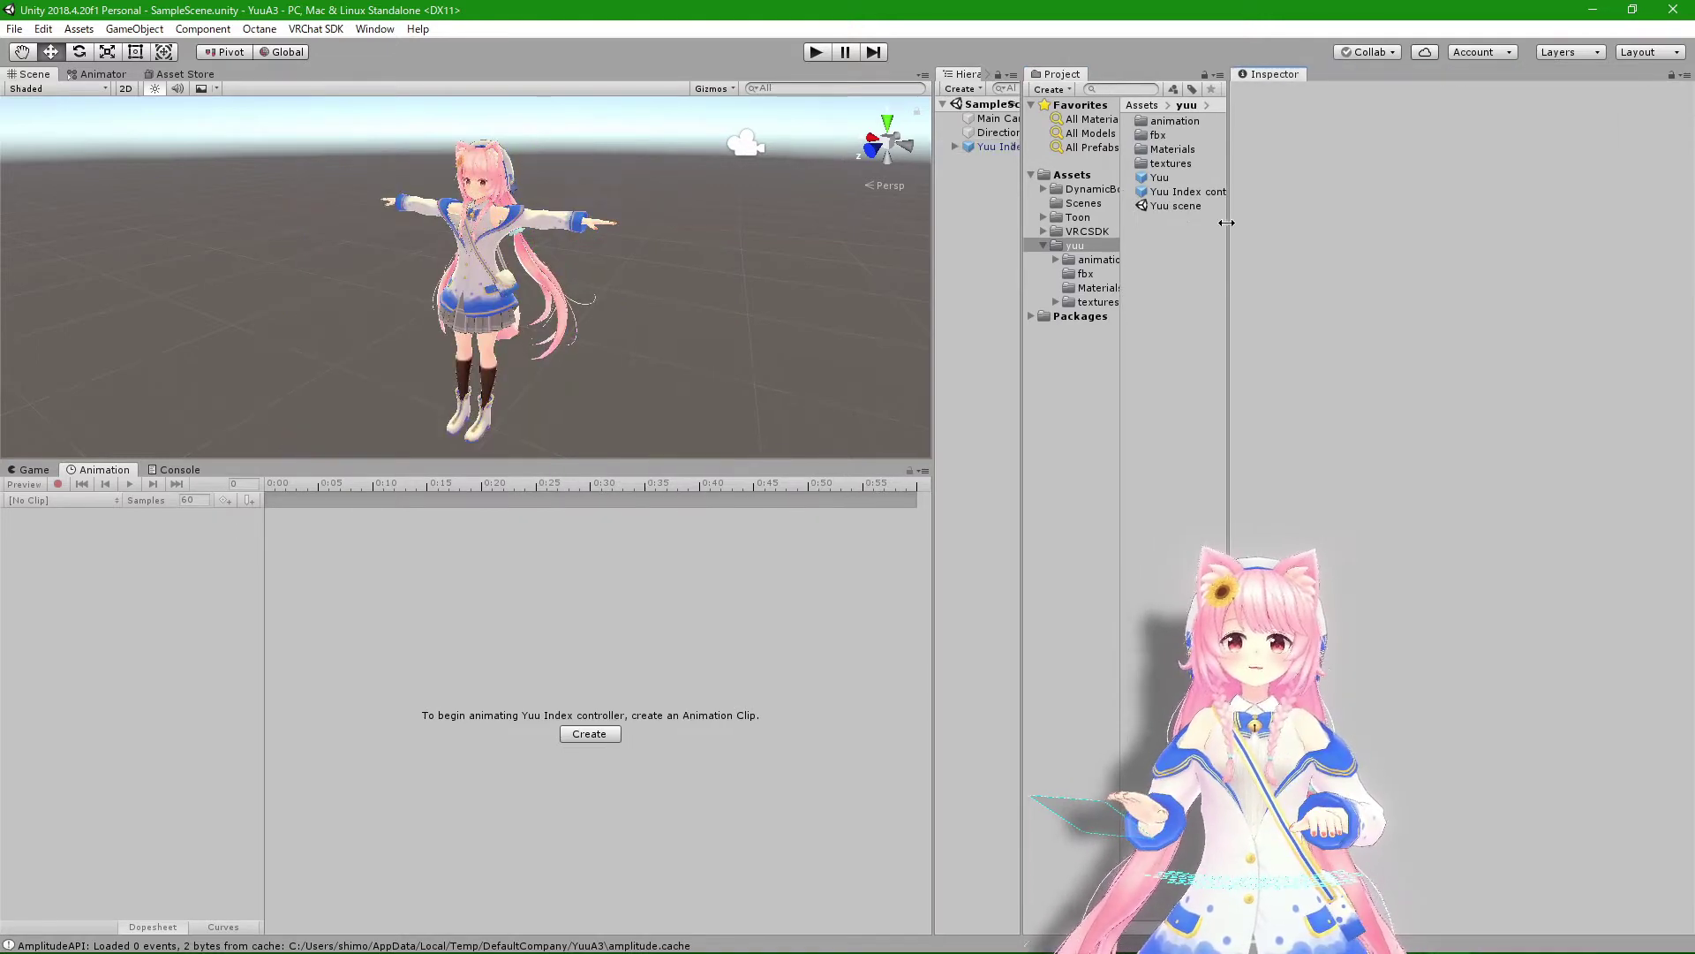
{"action": "left_click", "coordinate": [983, 148]}
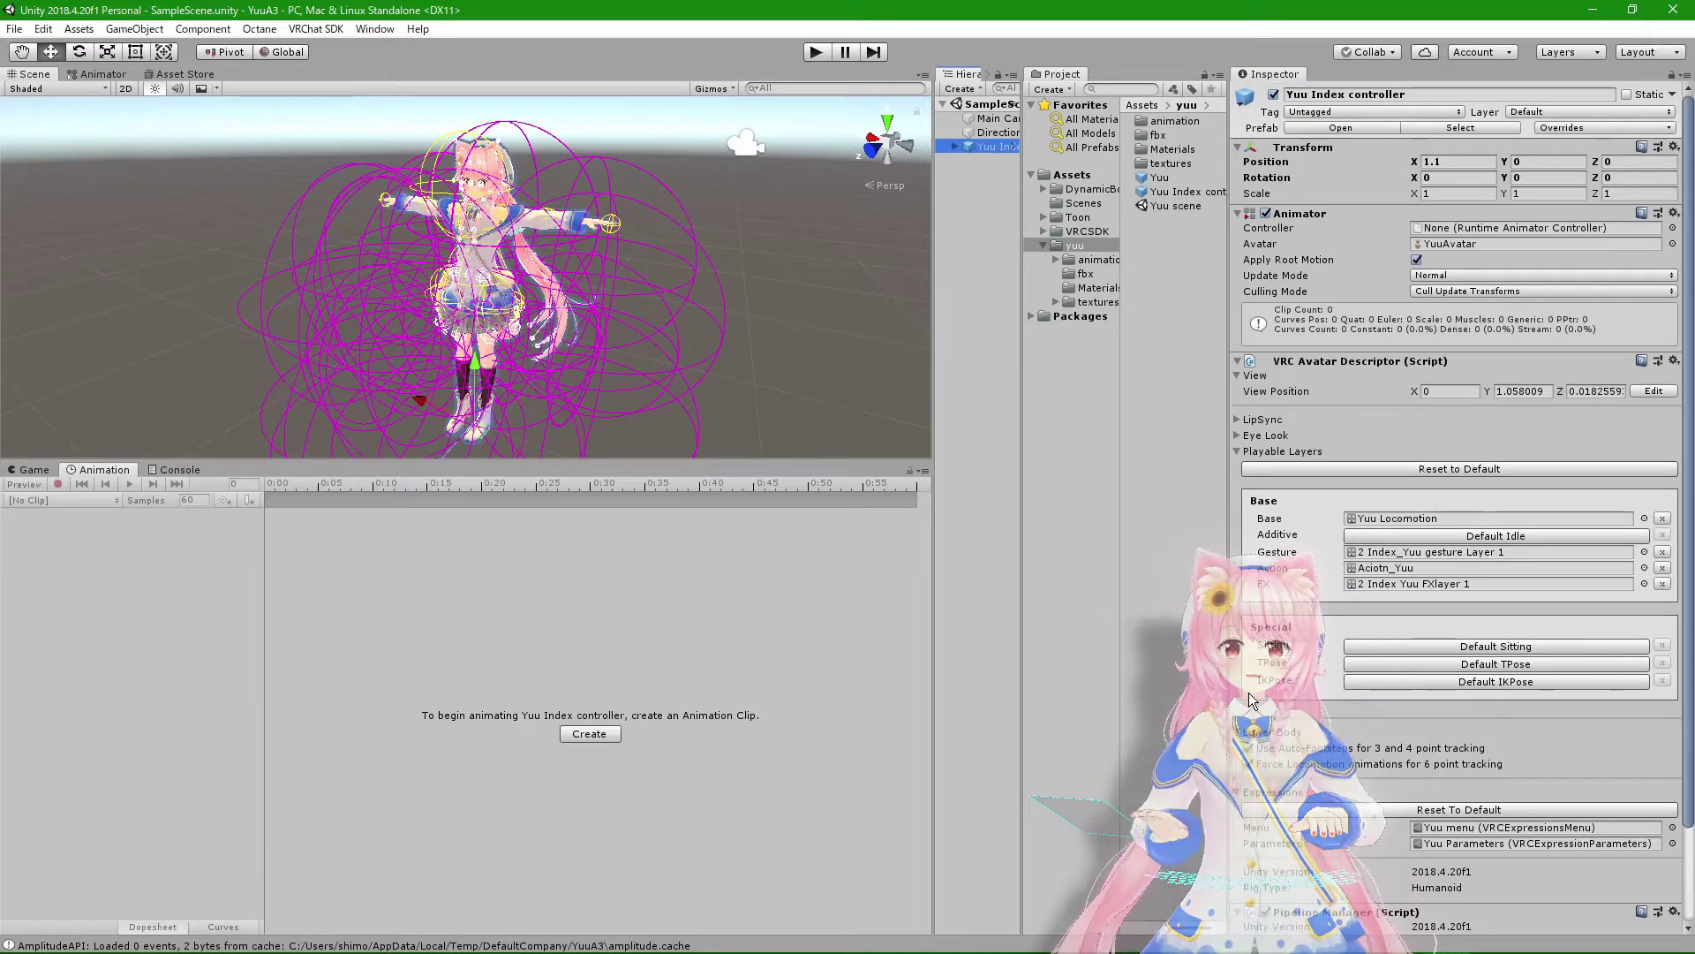
Step: Toggle View Position editing (X 0, Y 1.058009, Z 0.0182559) to show its marker in the Scene
{"action": "left_click_drag", "start_coordinate": [1236, 653], "coordinate": [219, 678]}
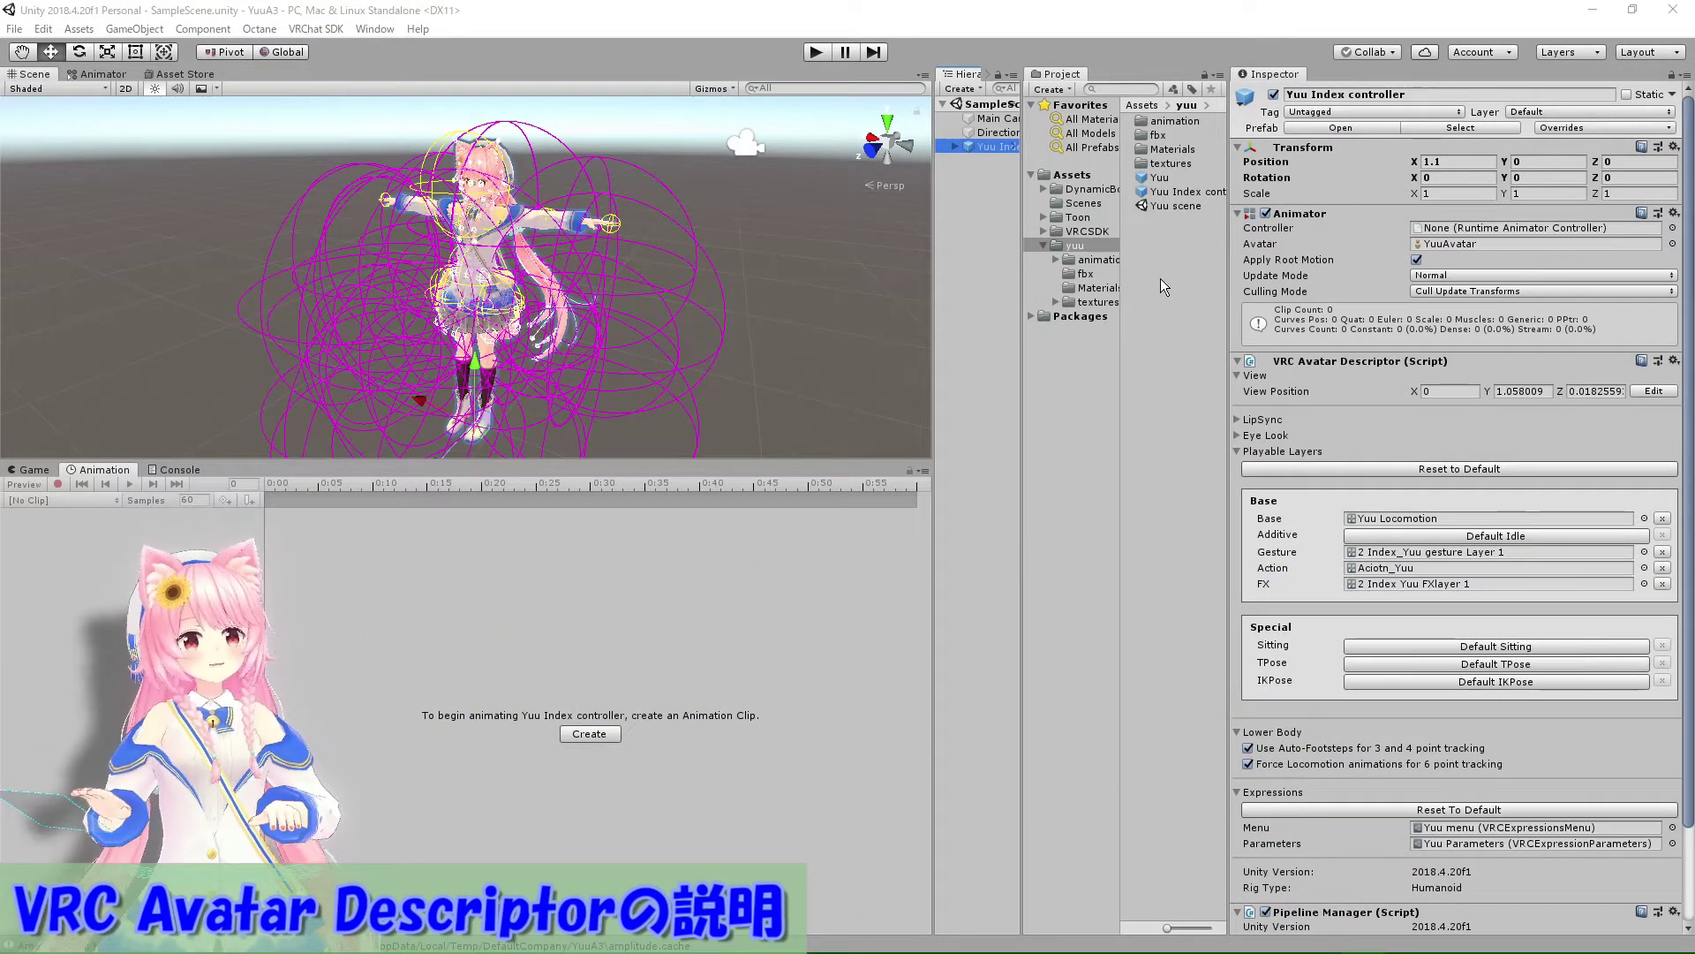
{"action": "left_click", "coordinate": [983, 147]}
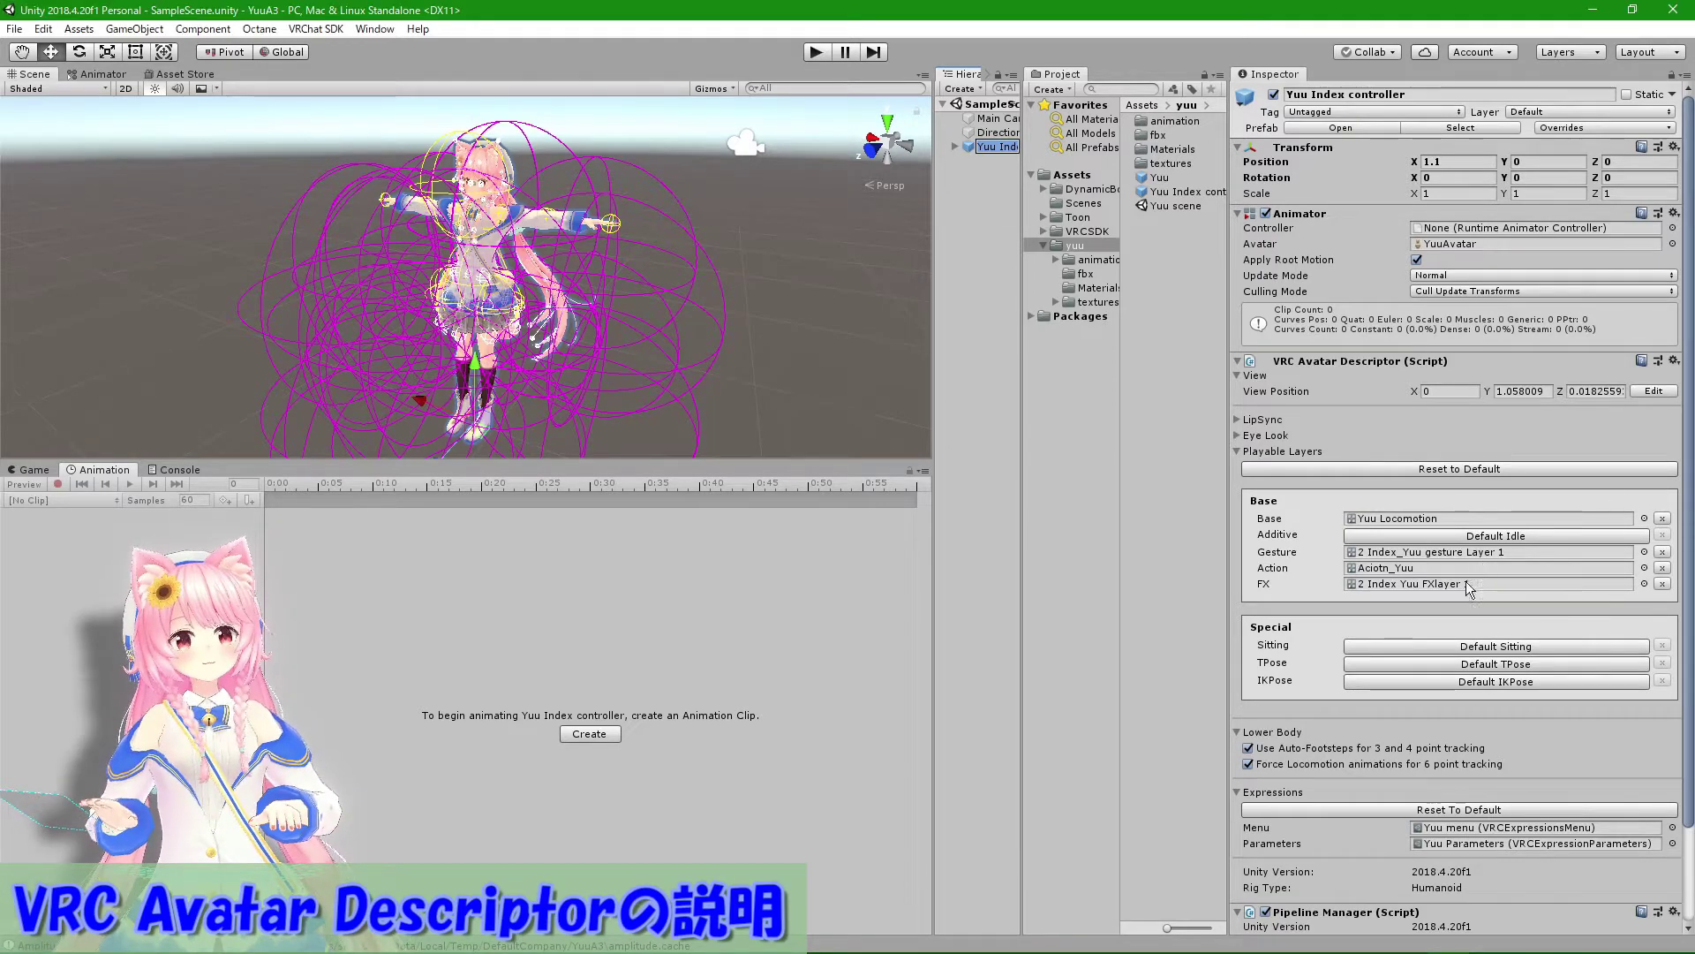
{"action": "left_click", "coordinate": [1245, 572]}
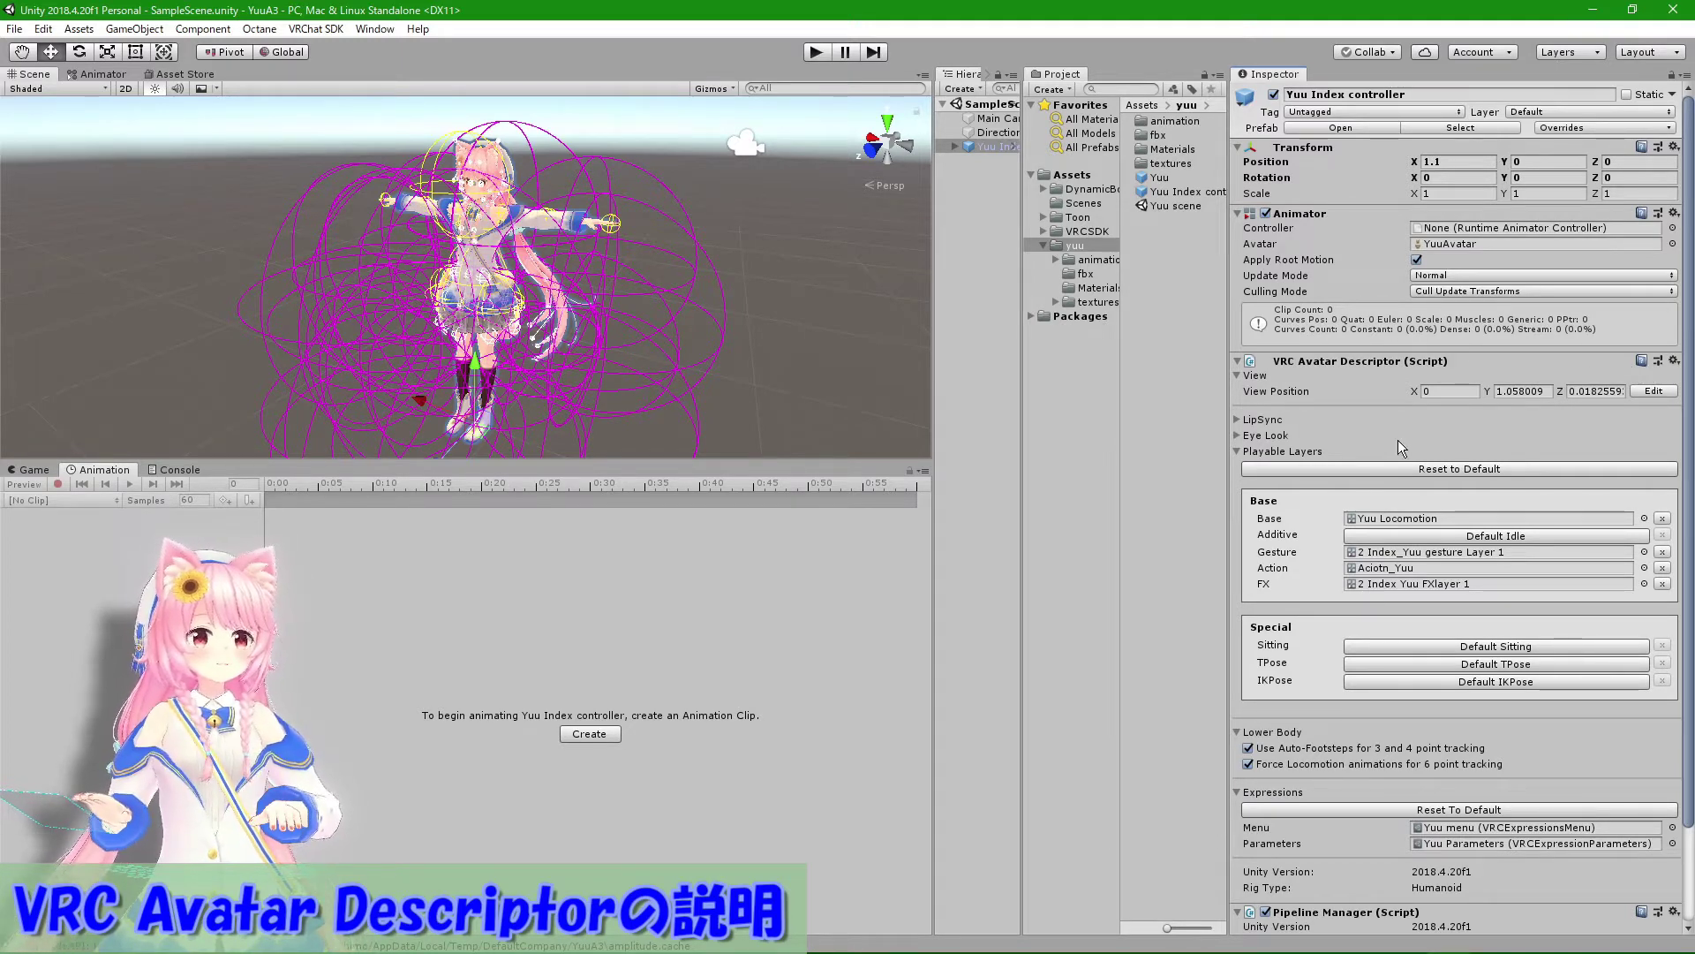
{"action": "scroll", "coordinate": [1396, 437], "scroll_direction": "down", "scroll_amount": 2}
{"action": "scroll", "coordinate": [1422, 385], "scroll_direction": "down", "scroll_amount": 1}
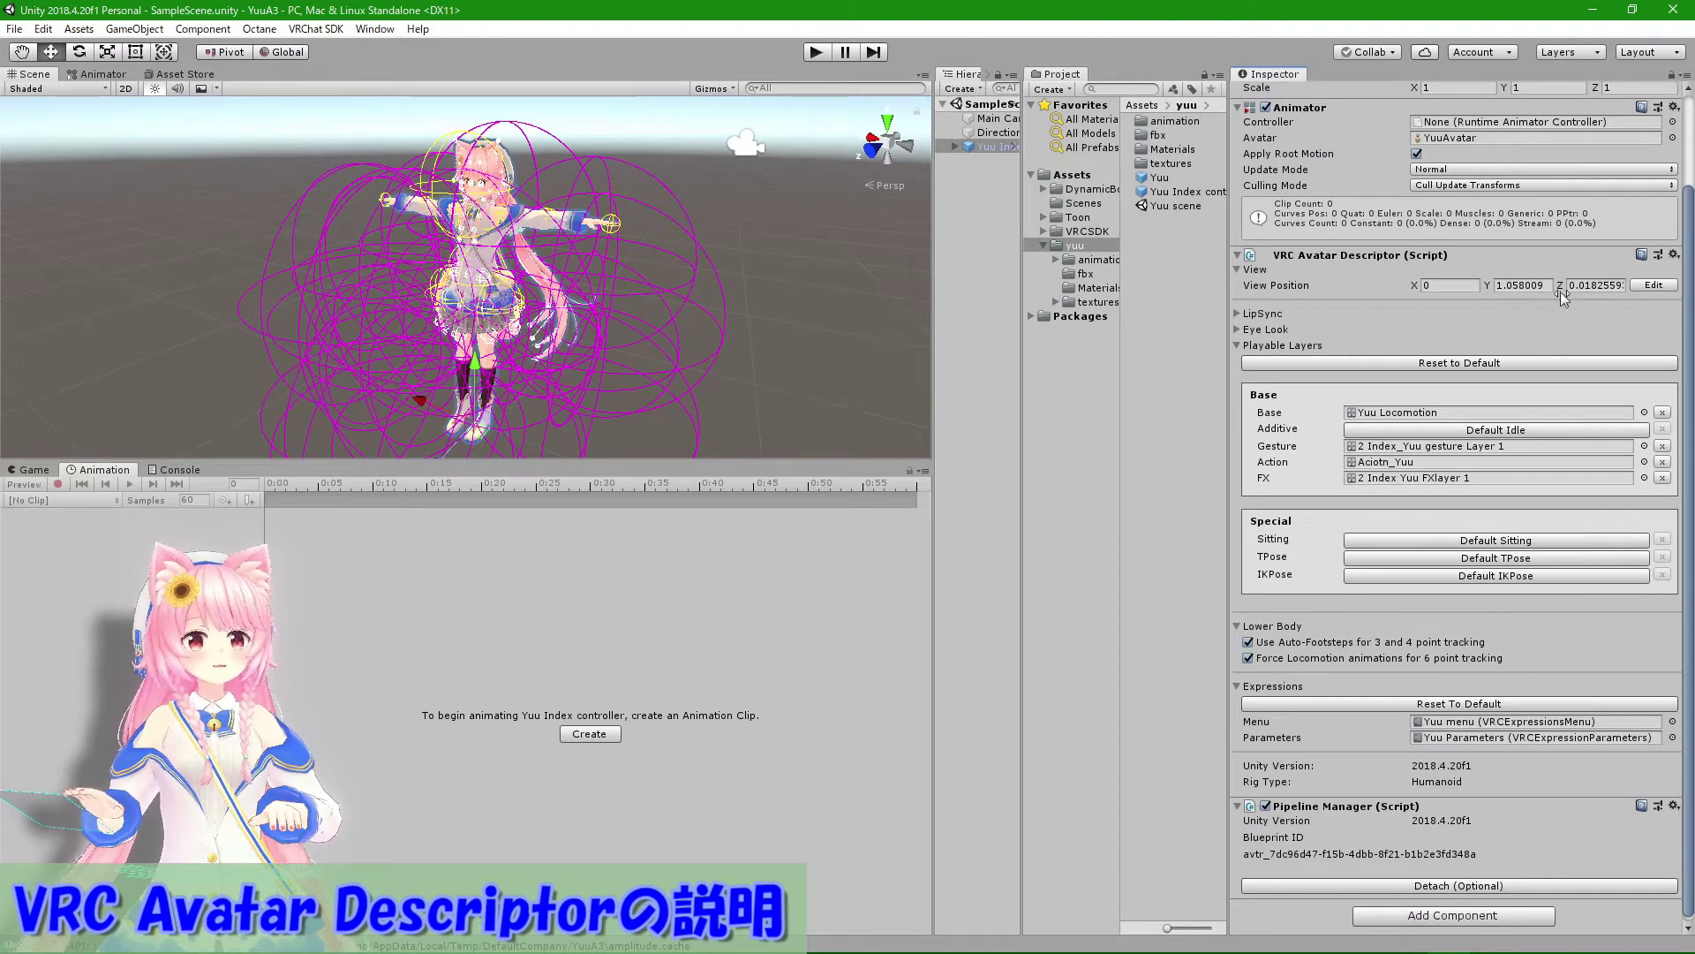
{"action": "left_click", "coordinate": [1653, 284]}
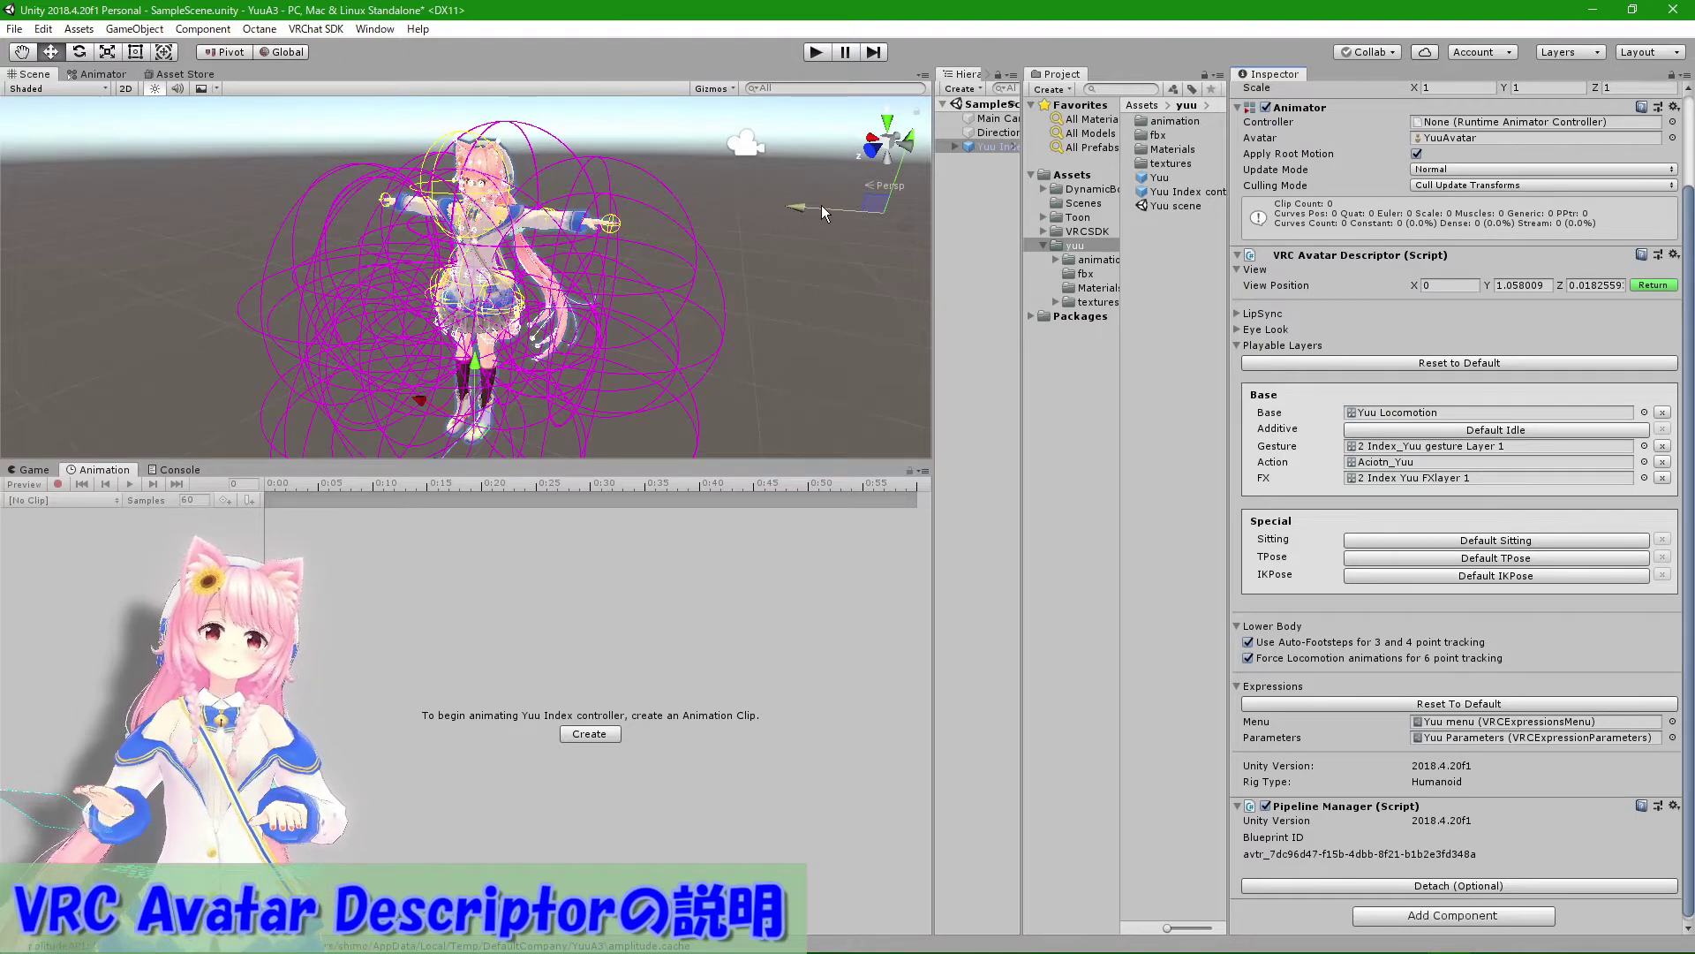
{"action": "scroll", "coordinate": [723, 301], "scroll_direction": "down", "scroll_amount": 3}
{"action": "scroll", "coordinate": [723, 301], "scroll_direction": "down", "scroll_amount": 2}
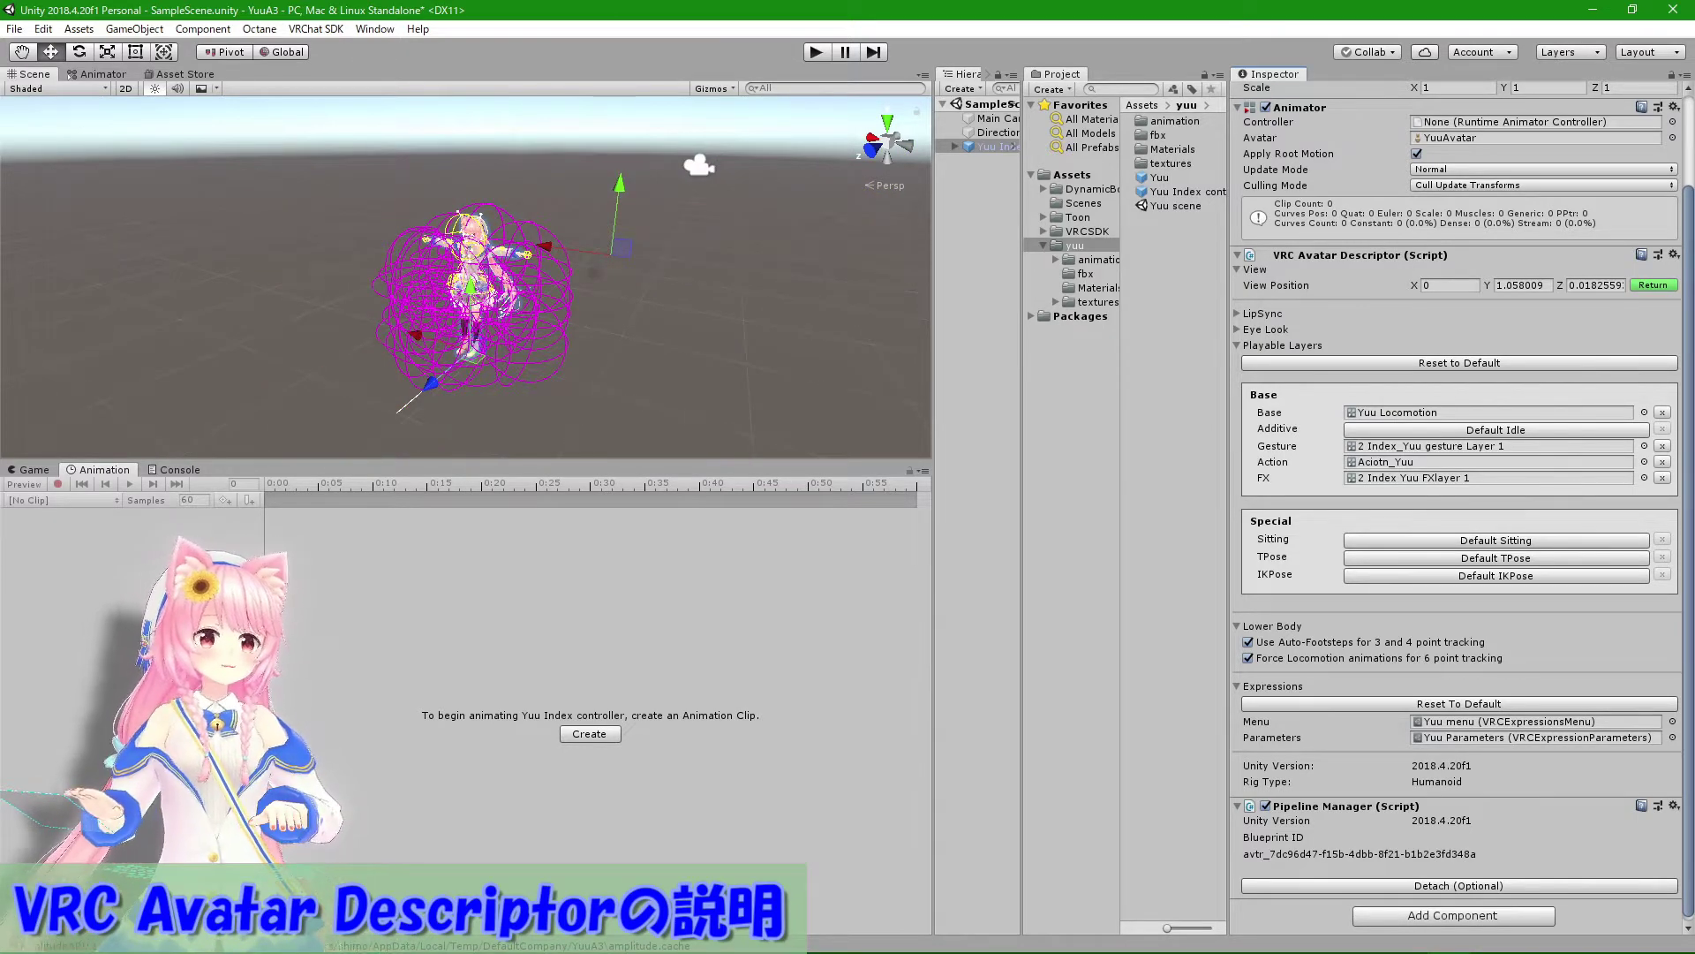
{"action": "left_click", "coordinate": [1653, 286]}
Step: Set the Yuu Index controller's Transform Position X to 0
{"action": "scroll", "coordinate": [1492, 362], "scroll_direction": "up", "scroll_amount": 3}
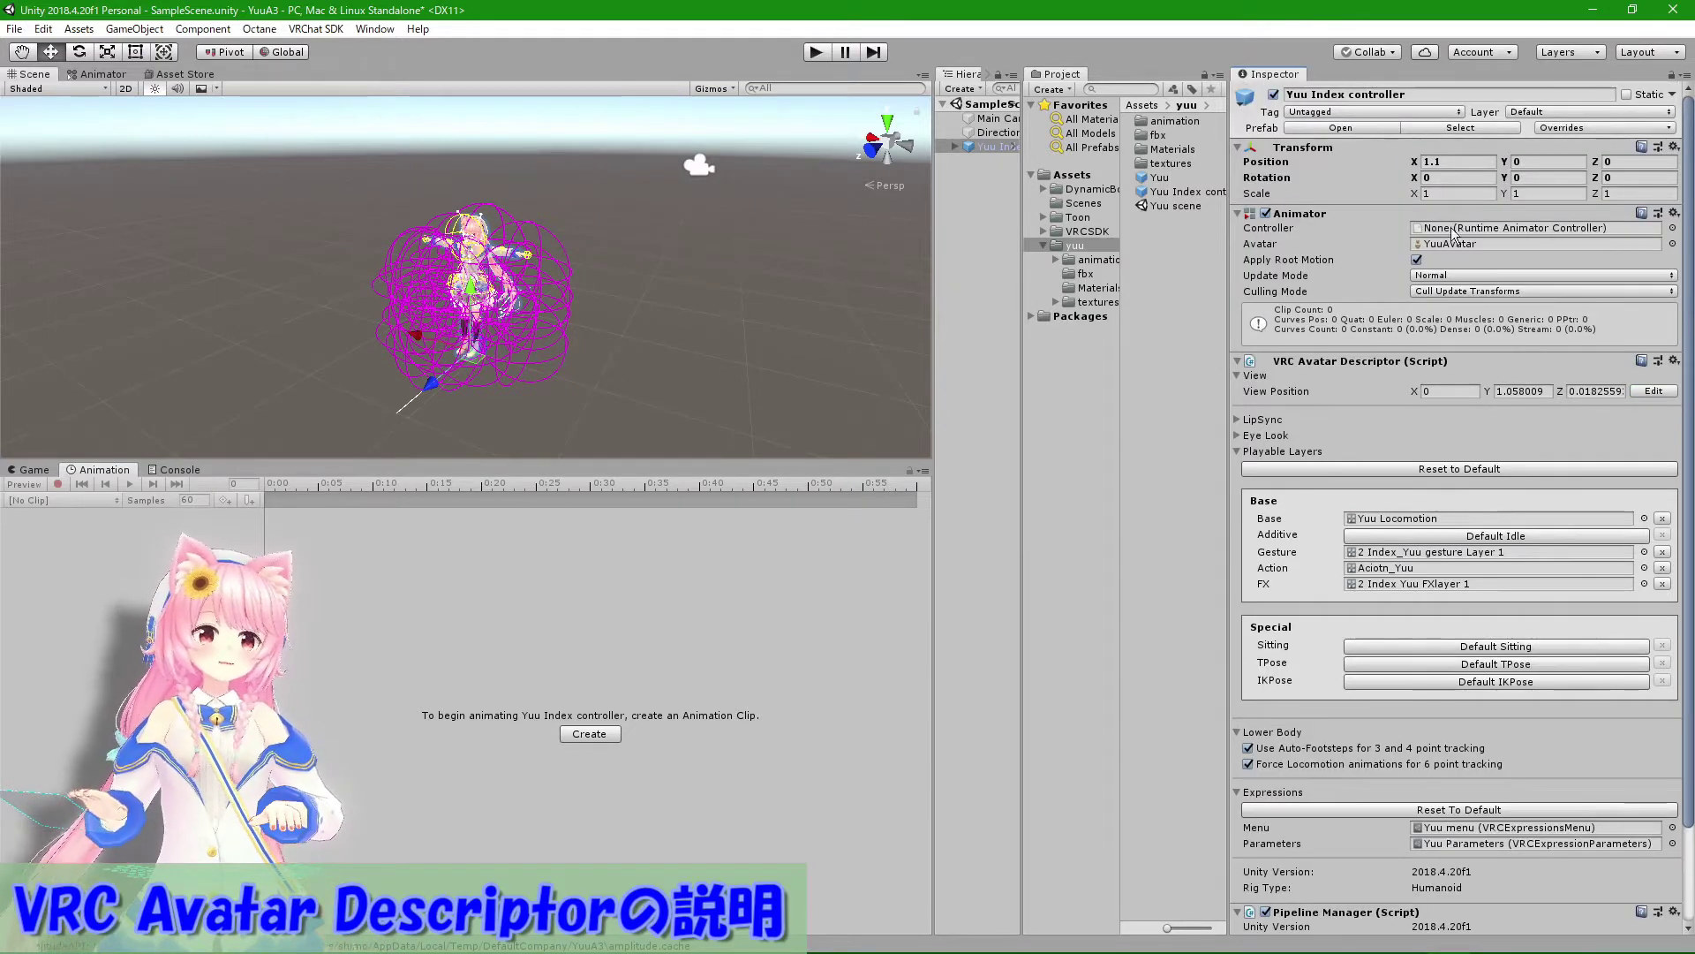
{"action": "left_click", "coordinate": [1454, 166]}
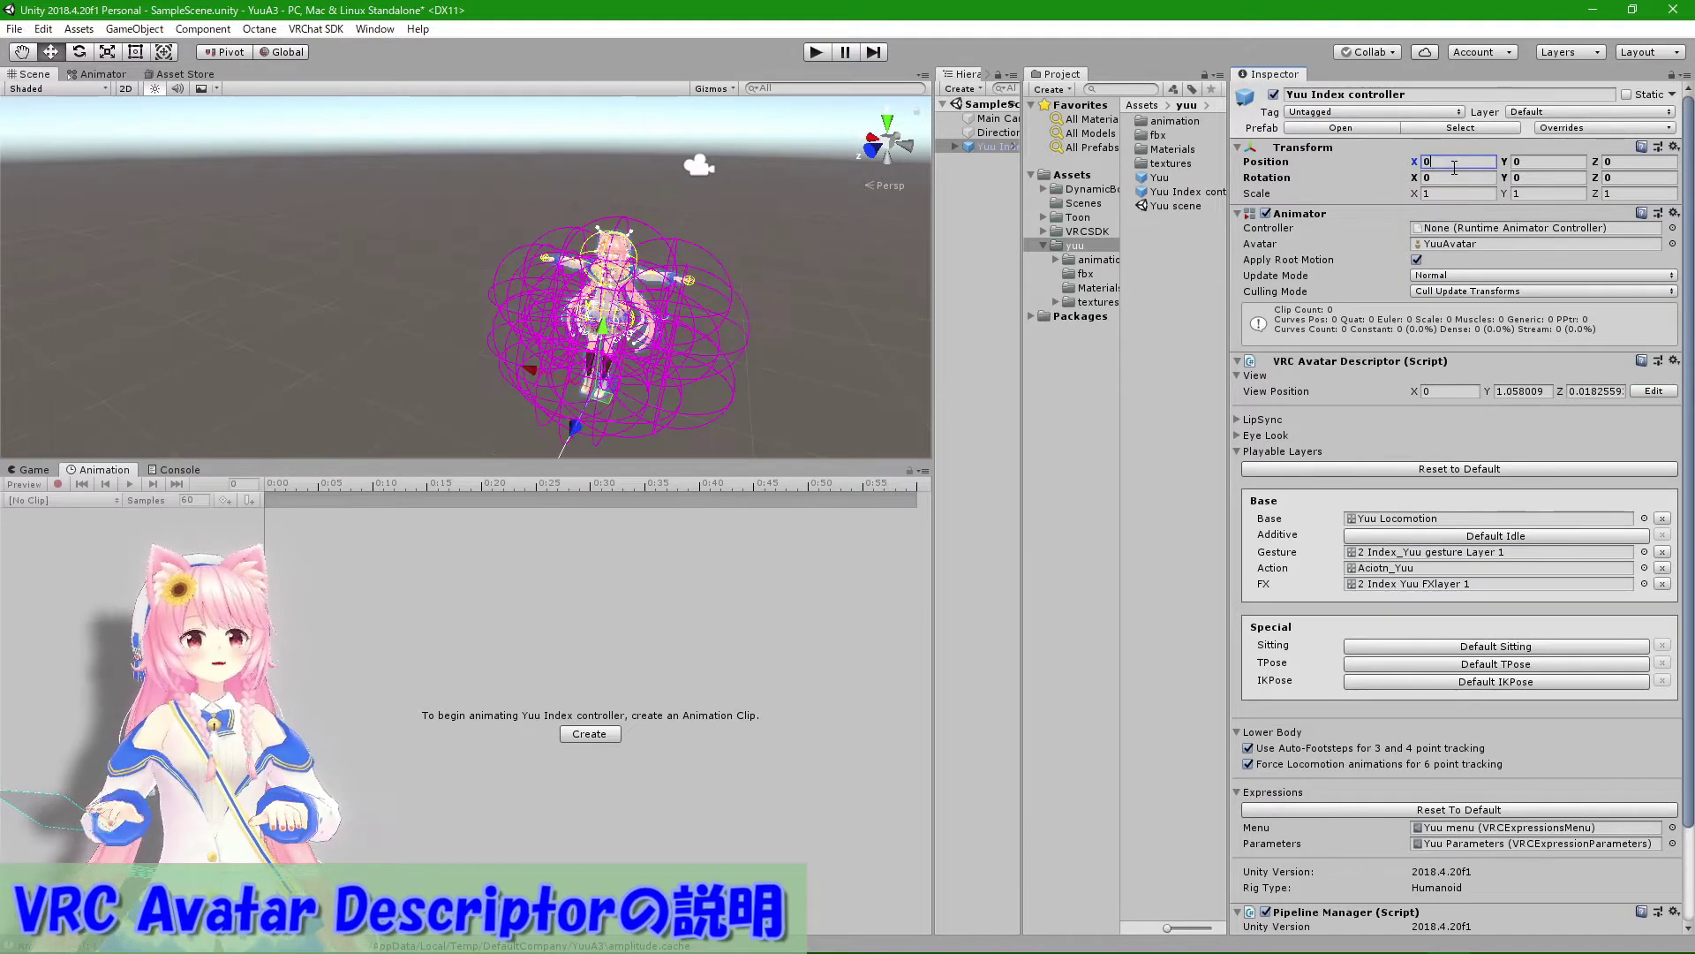
{"action": "type", "text": "0"}
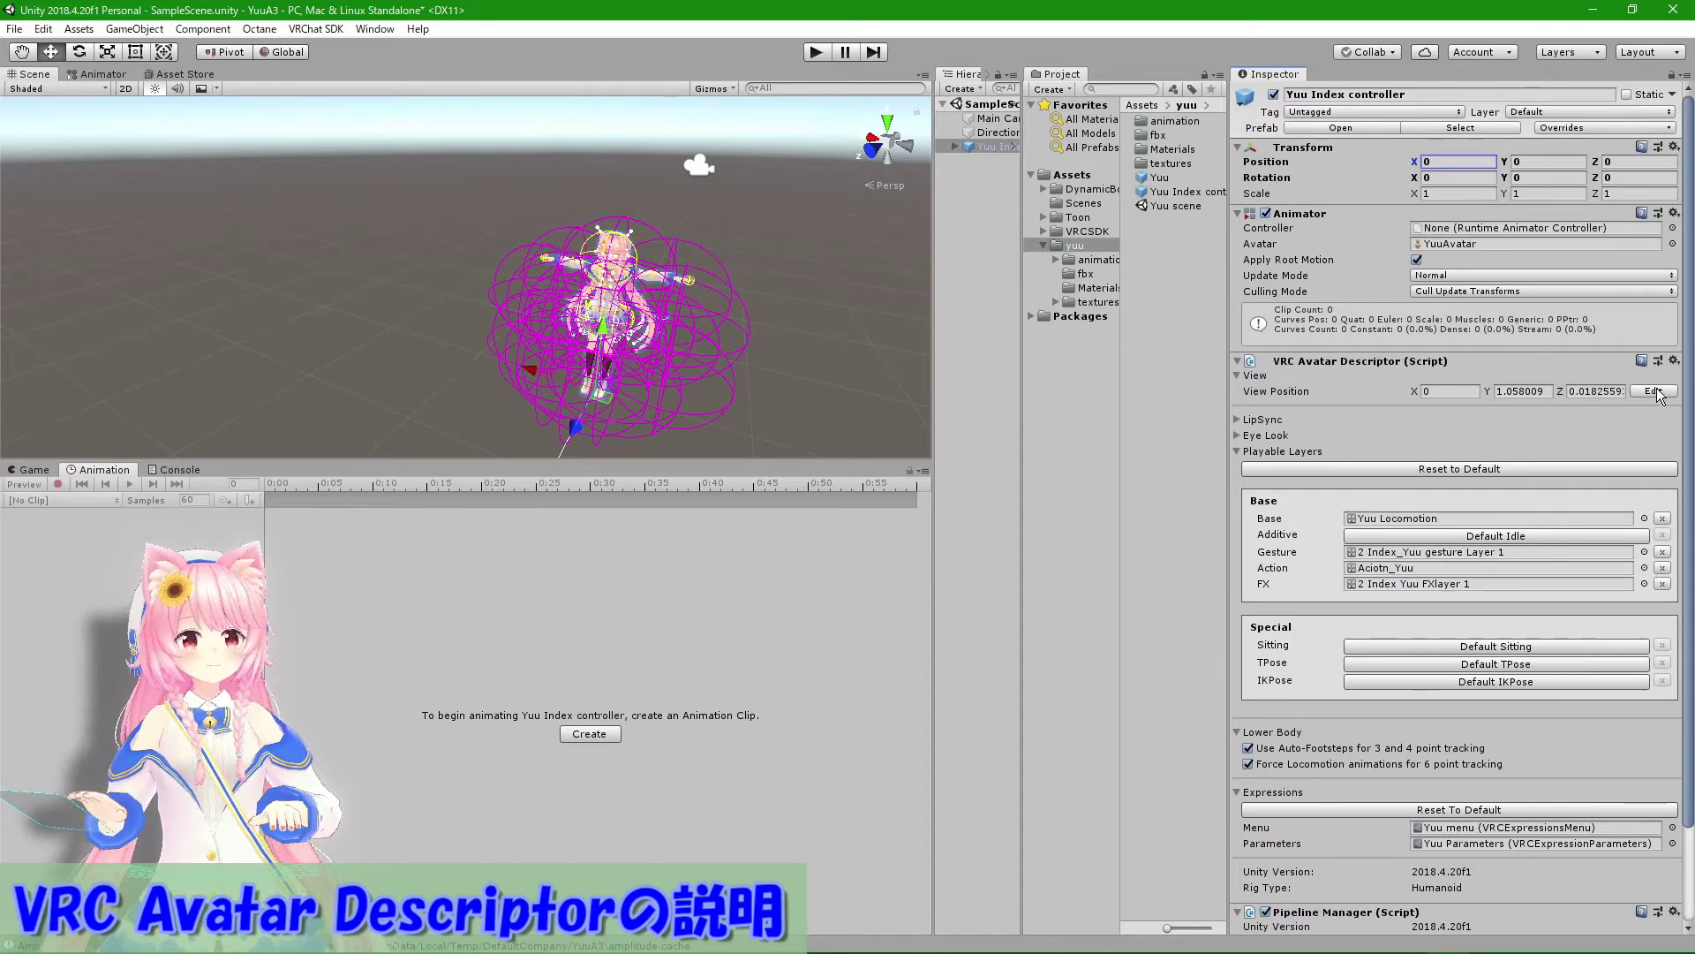
Step: Edit the View Position and orbit the Scene view to confirm it sits at the head
{"action": "left_click", "coordinate": [1654, 393]}
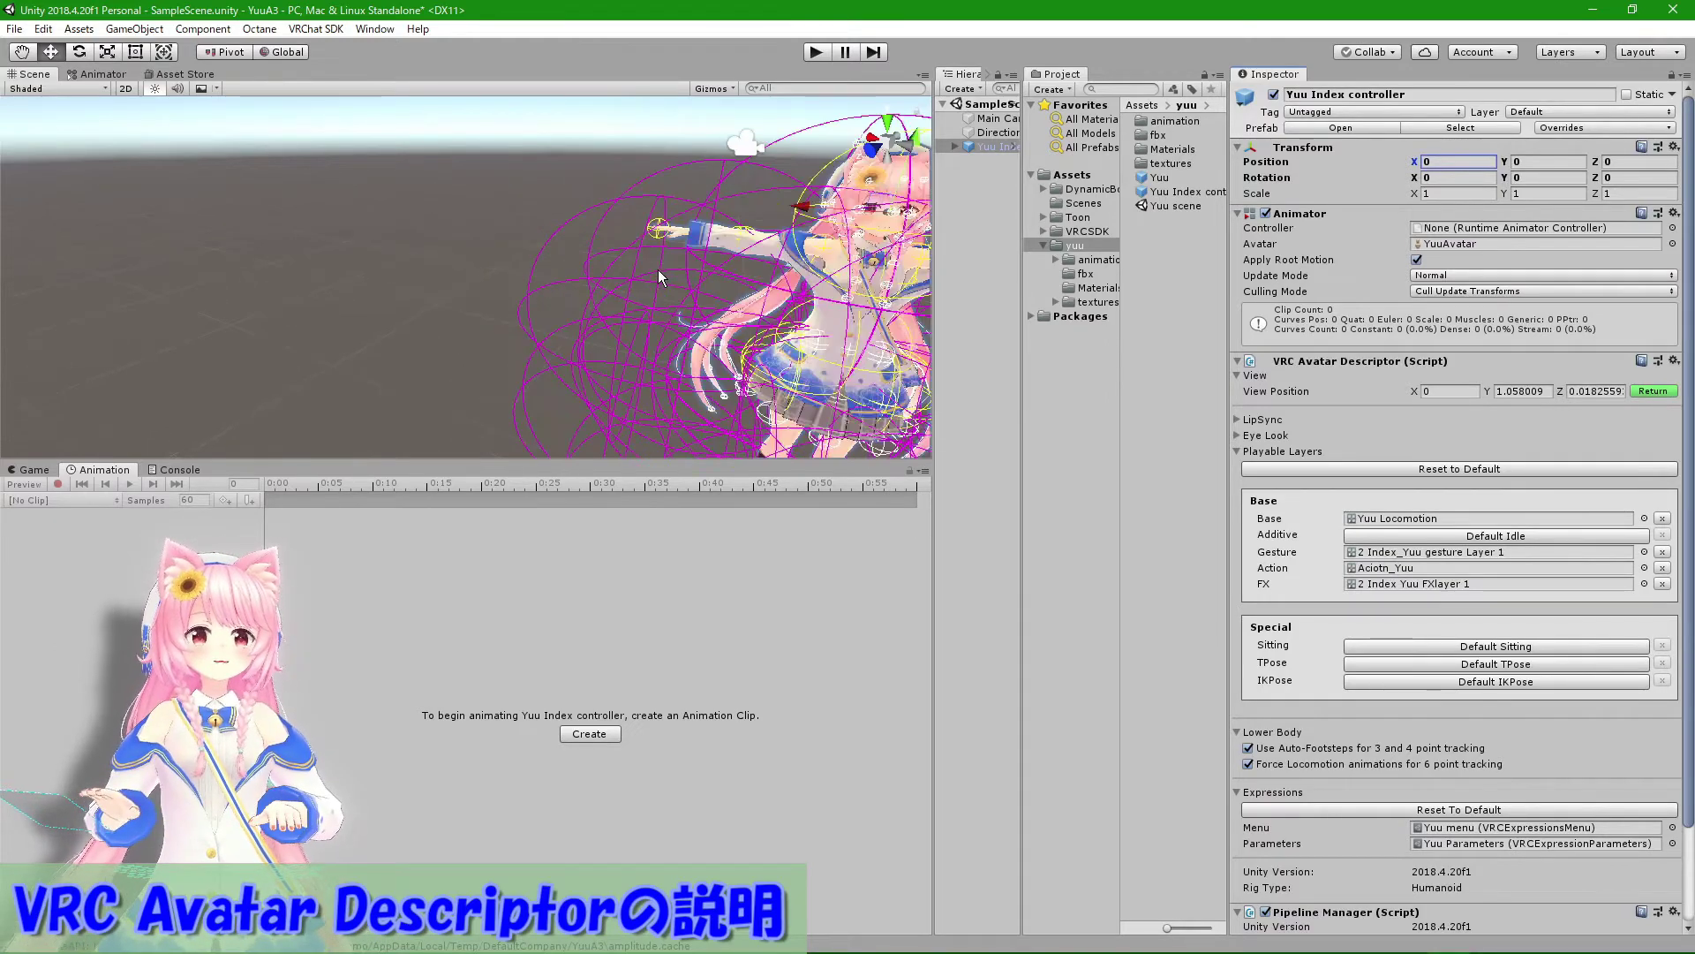
{"action": "left_click_drag", "start_coordinate": [634, 262], "coordinate": [782, 291], "text": "alt"}
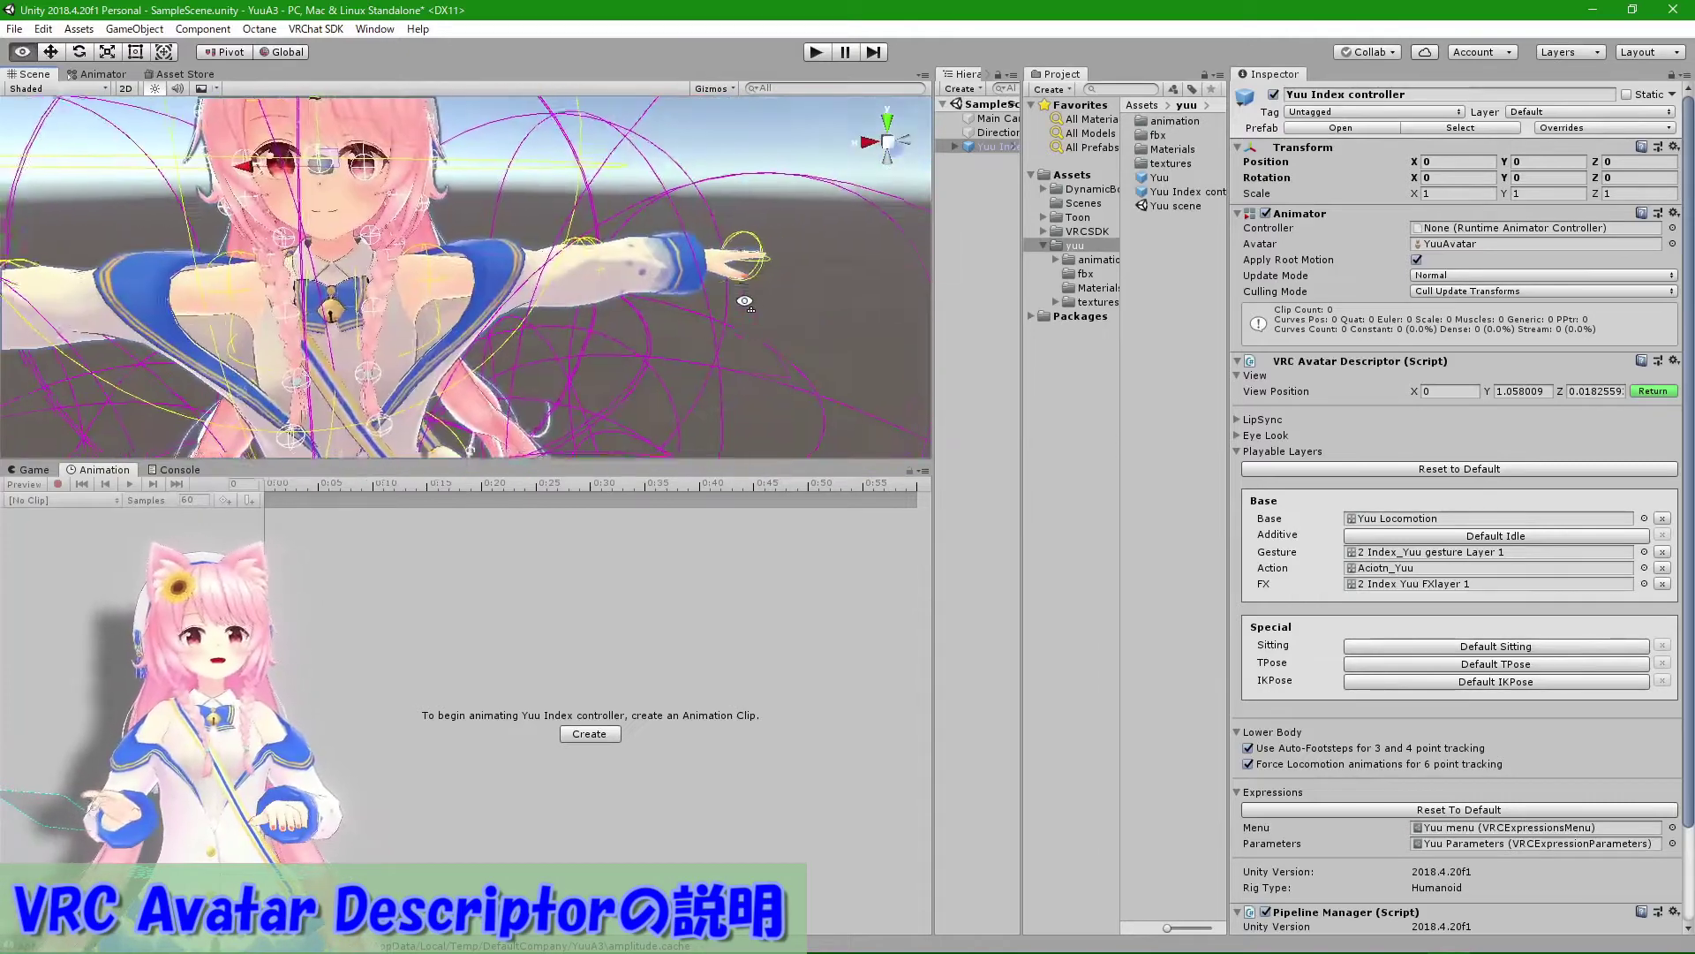
{"action": "left_click_drag", "start_coordinate": [781, 291], "coordinate": [671, 300], "text": "alt"}
{"action": "scroll", "coordinate": [622, 322], "scroll_direction": "up", "scroll_amount": 5}
{"action": "scroll", "coordinate": [622, 322], "scroll_direction": "down", "scroll_amount": 5}
{"action": "scroll", "coordinate": [430, 330], "scroll_direction": "up", "scroll_amount": 5}
{"action": "scroll", "coordinate": [431, 330], "scroll_direction": "down", "scroll_amount": 5}
{"action": "mouse_move", "coordinate": [431, 330]}
{"action": "left_mouse_down", "text": "alt"}
{"action": "mouse_move", "coordinate": [574, 336]}
{"action": "mouse_move", "coordinate": [444, 336]}
{"action": "left_mouse_up", "text": "alt"}
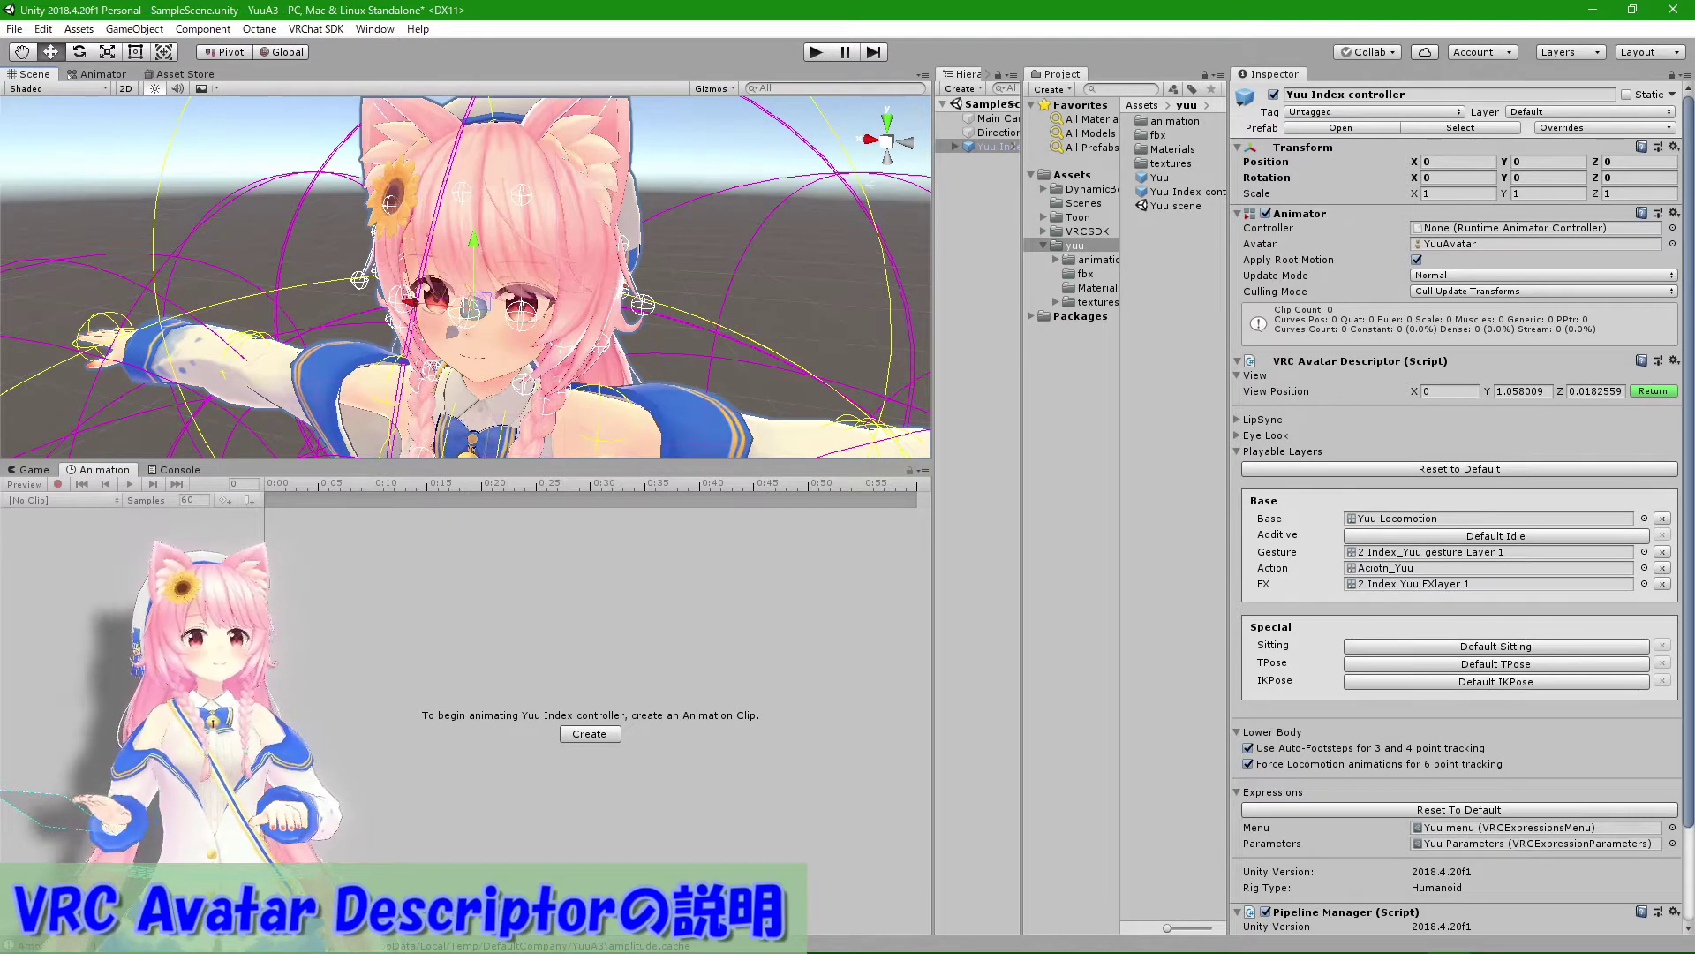
{"action": "left_click", "coordinate": [1654, 389]}
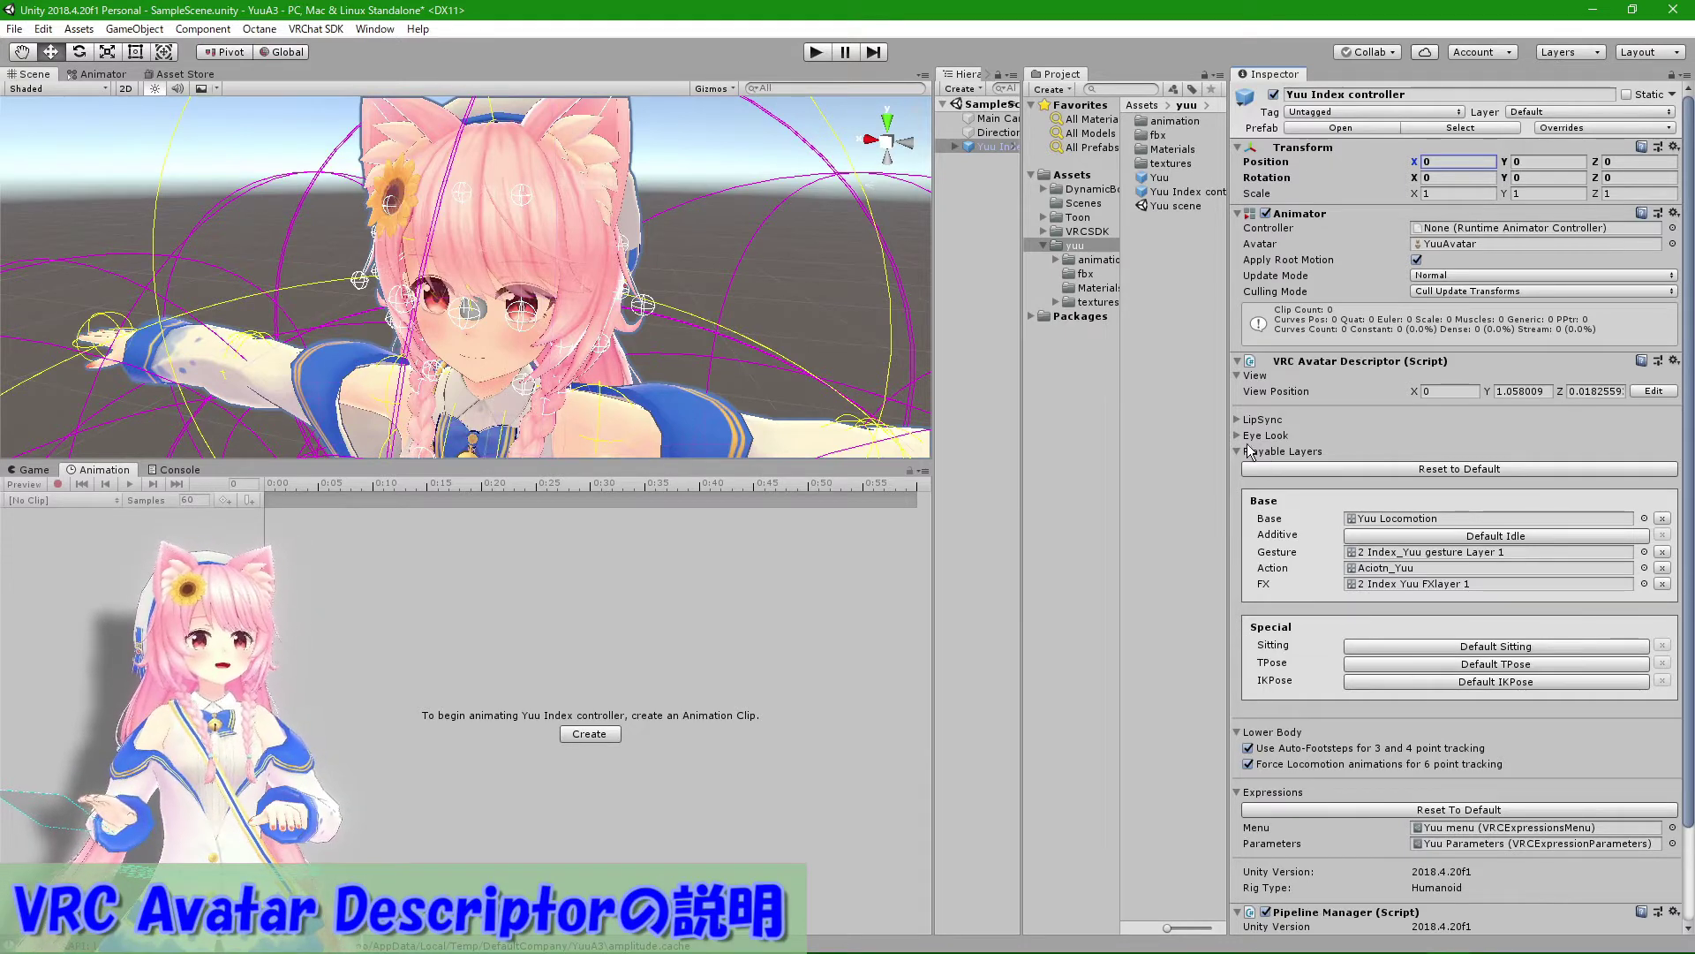
{"action": "scroll", "coordinate": [1288, 565], "scroll_direction": "down", "scroll_amount": 2}
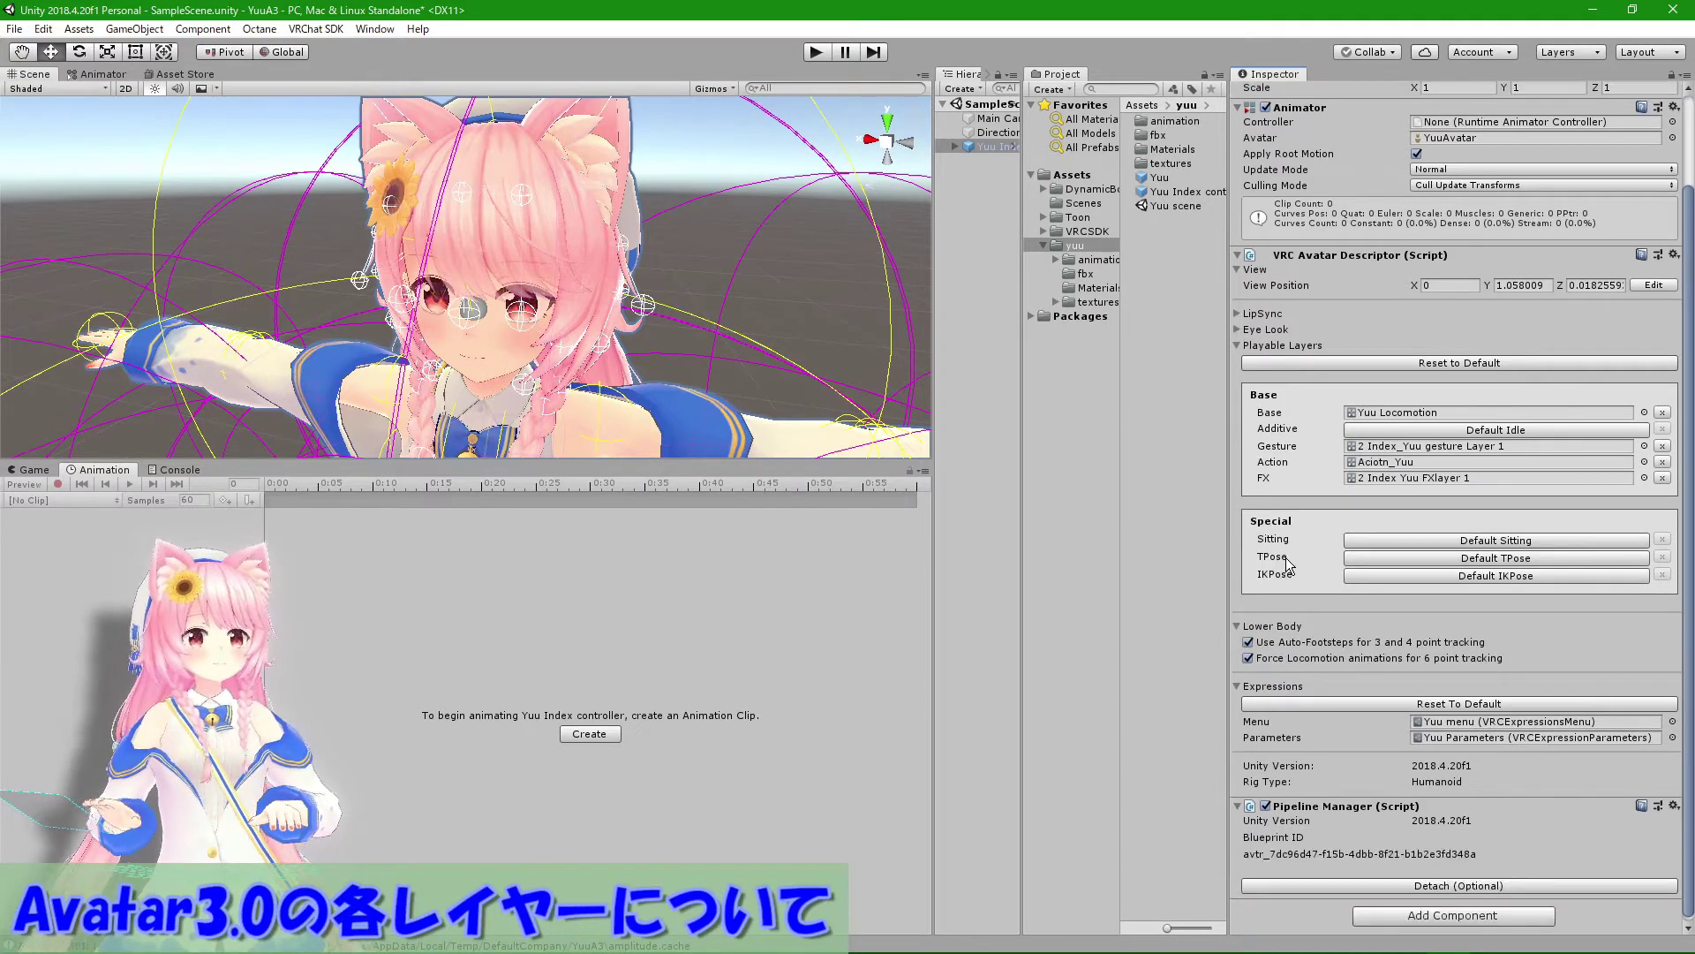
{"action": "scroll", "coordinate": [1288, 565], "scroll_direction": "down", "scroll_amount": 1}
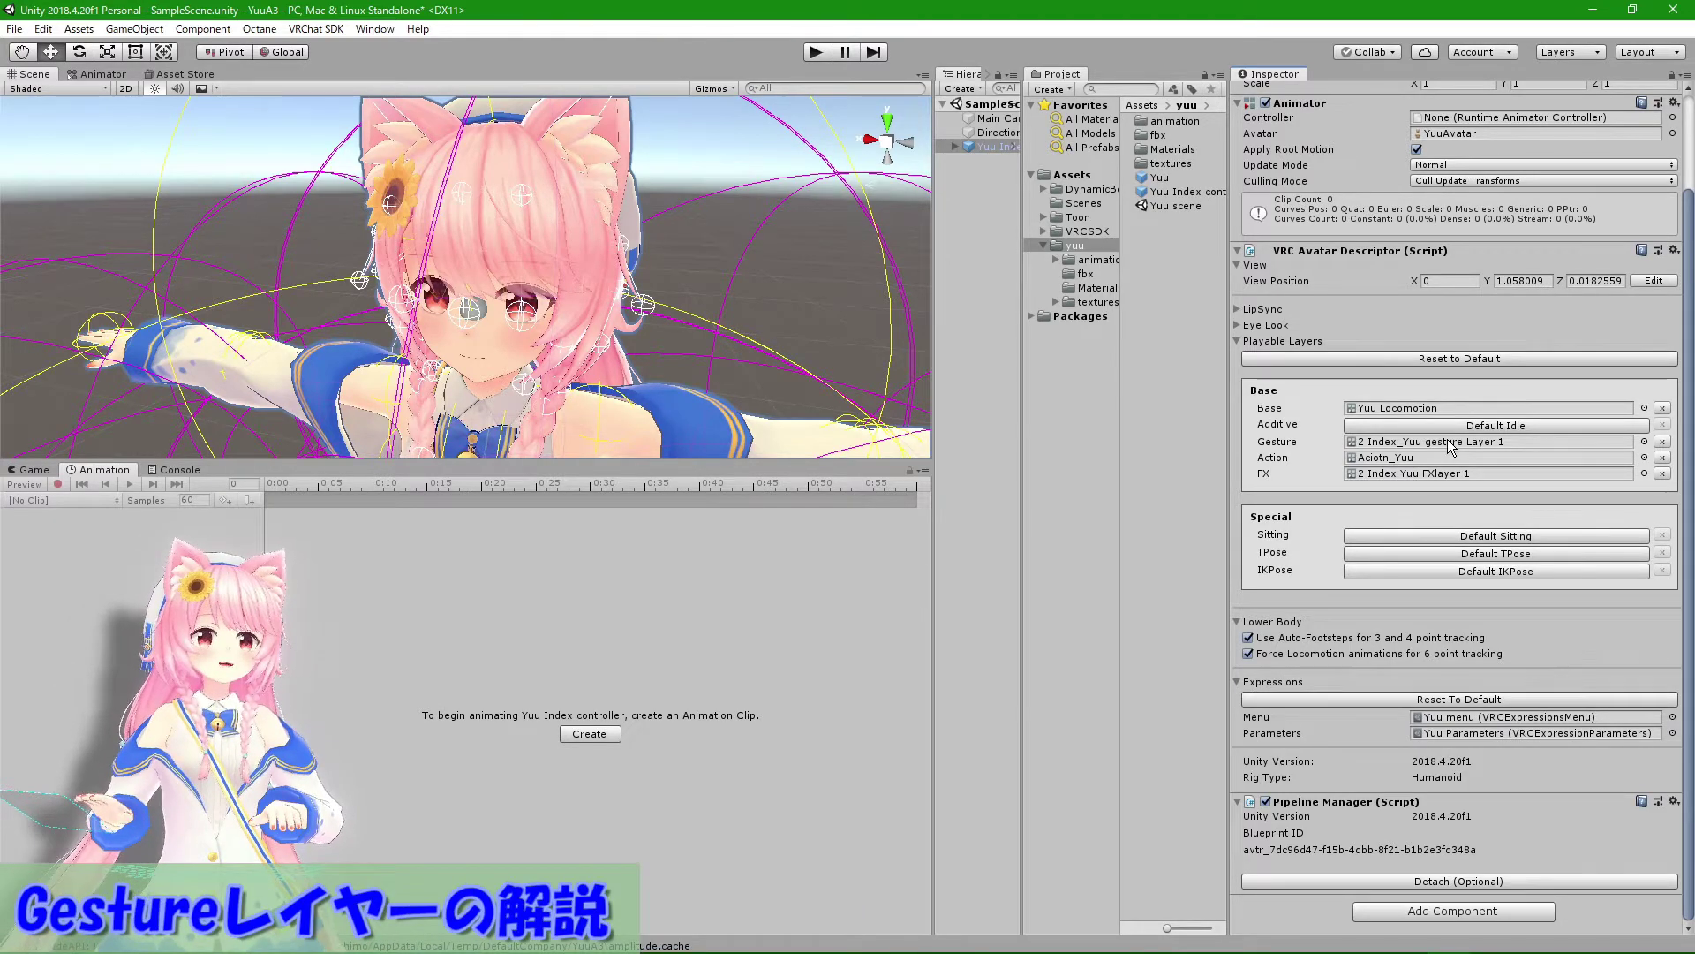
Step: Open the Yuu gesture controller and browse its Left Hand, Right Hand, mimi piko and tale layers
{"action": "double_click", "coordinate": [1445, 440]}
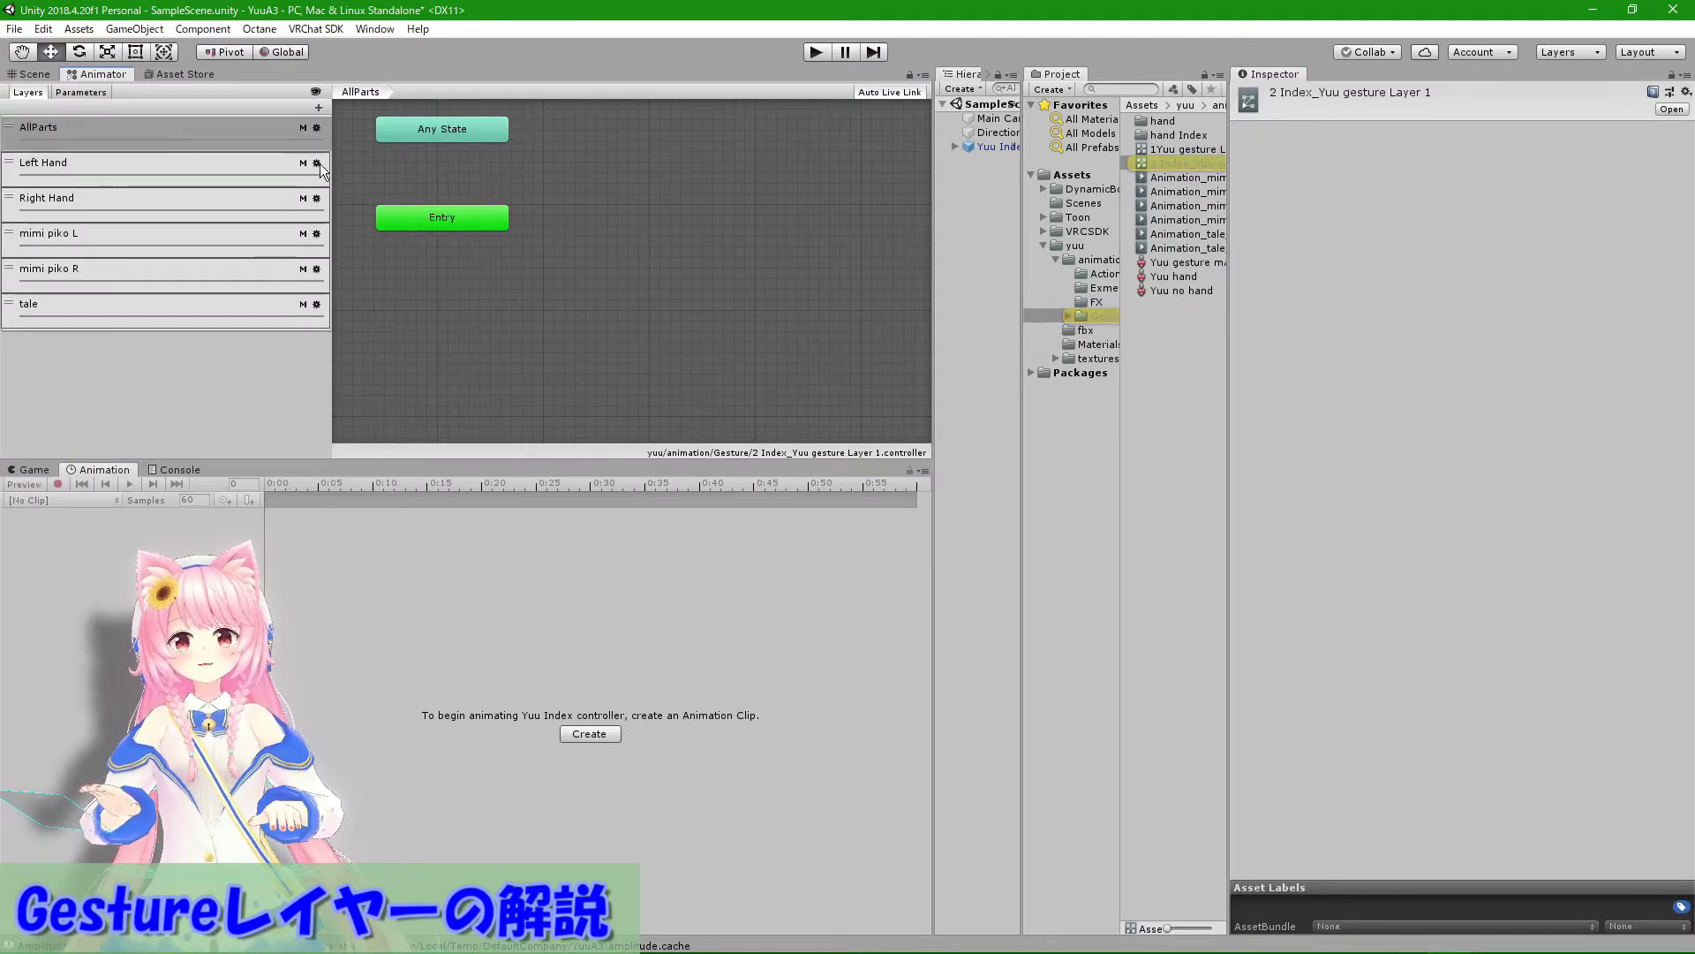
{"action": "left_click", "coordinate": [109, 171]}
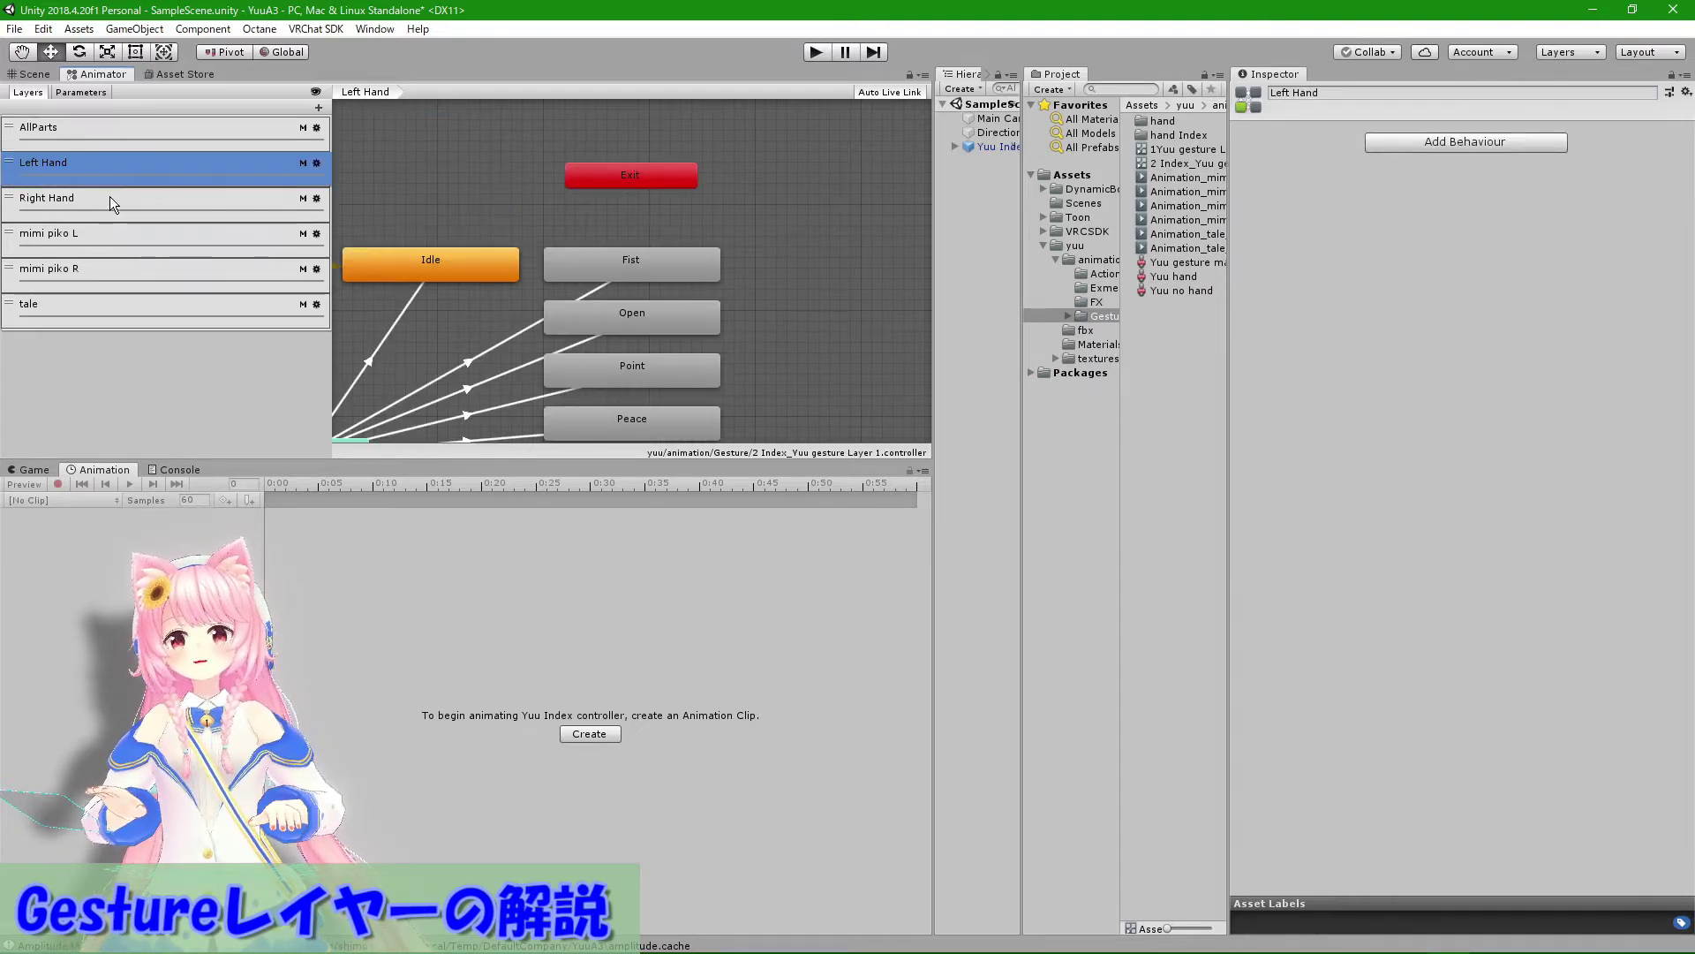
{"action": "left_click", "coordinate": [110, 196]}
{"action": "left_click", "coordinate": [114, 236]}
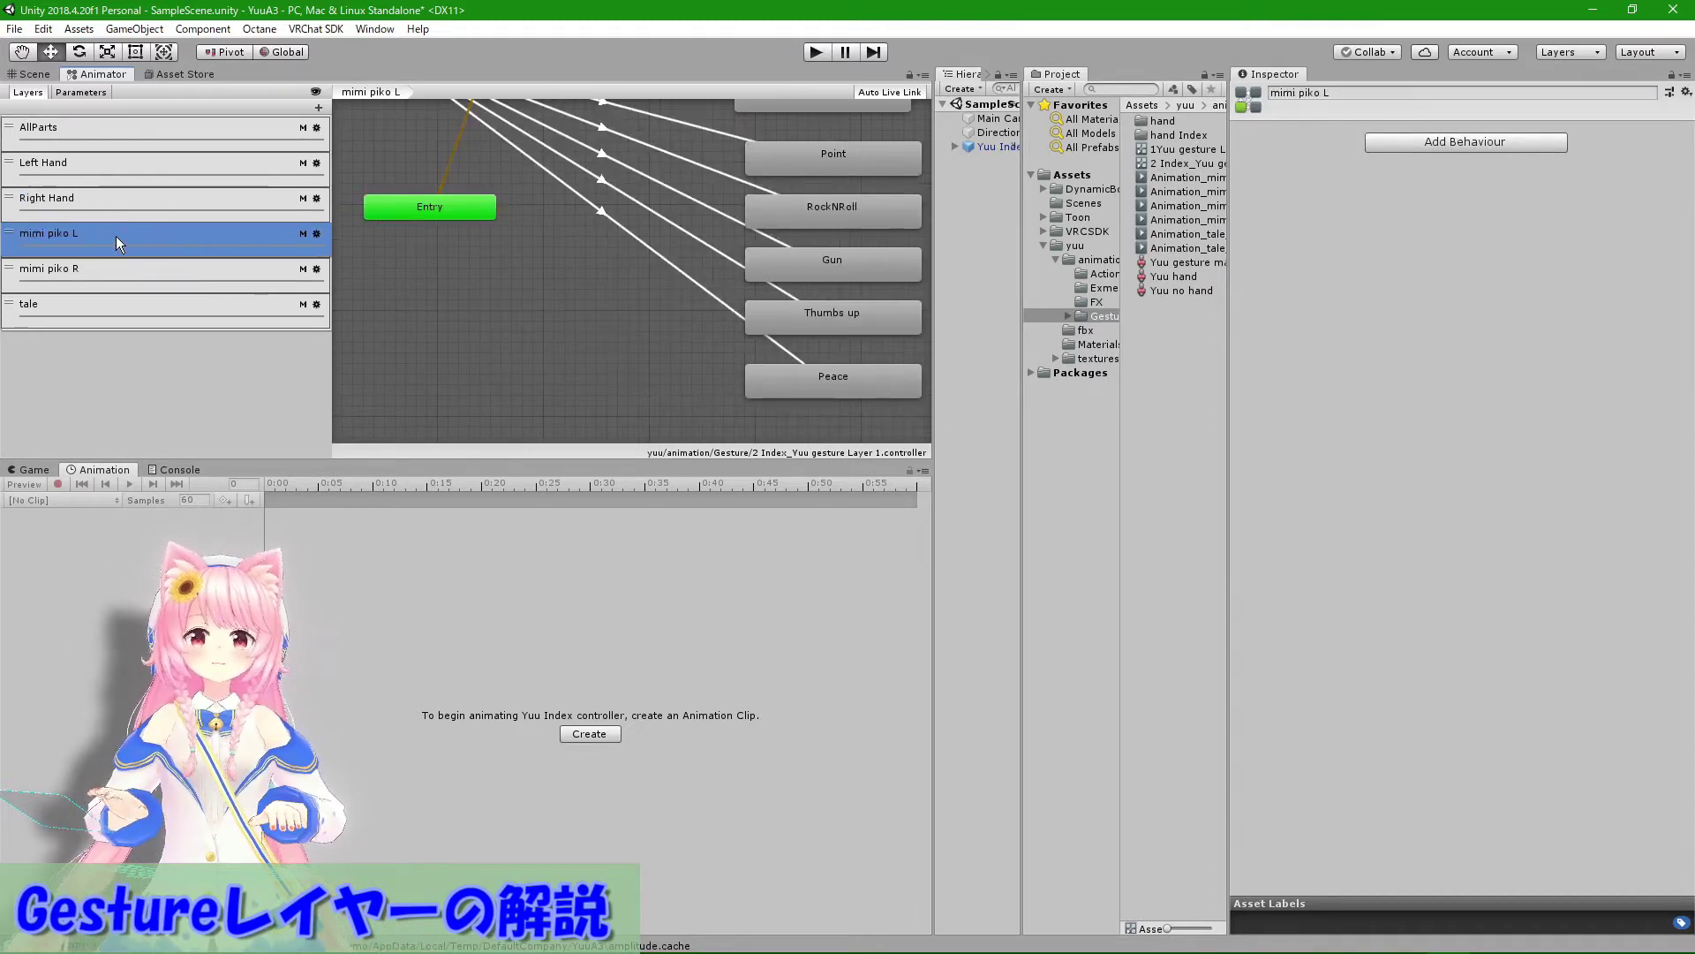
{"action": "left_click", "coordinate": [144, 271]}
{"action": "left_click", "coordinate": [150, 303]}
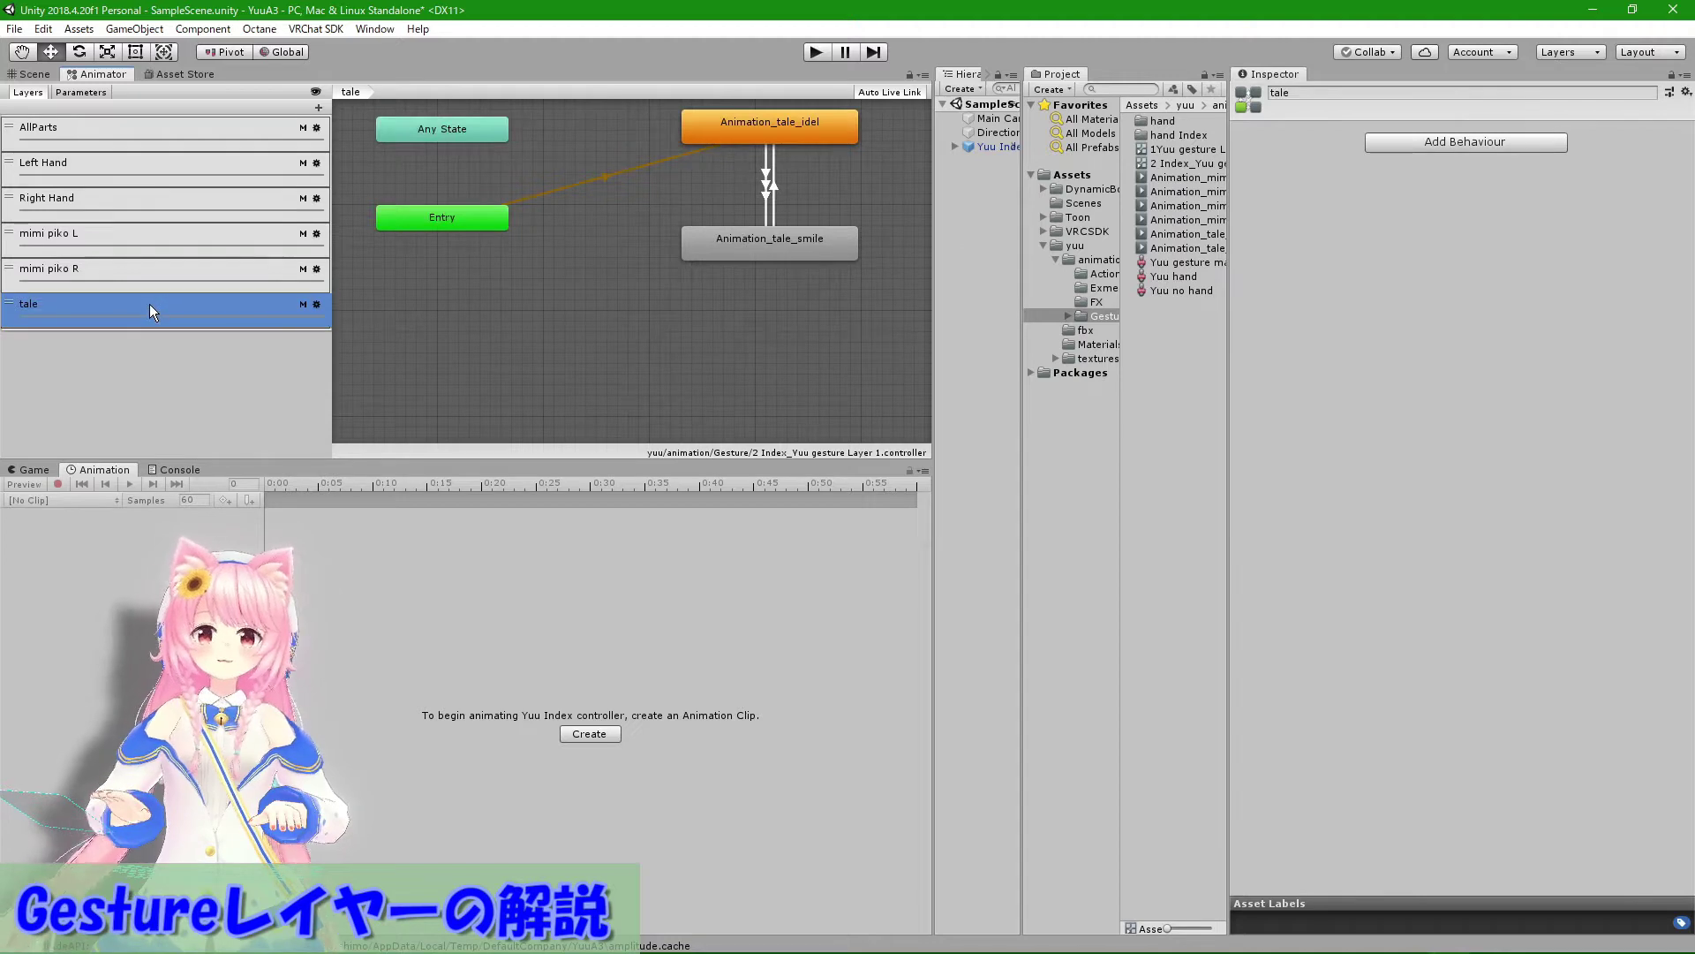
Step: Return to the Left Hand layer and enlarge the state graph area
{"action": "middle_click_drag", "start_coordinate": [576, 389], "coordinate": [575, 449]}
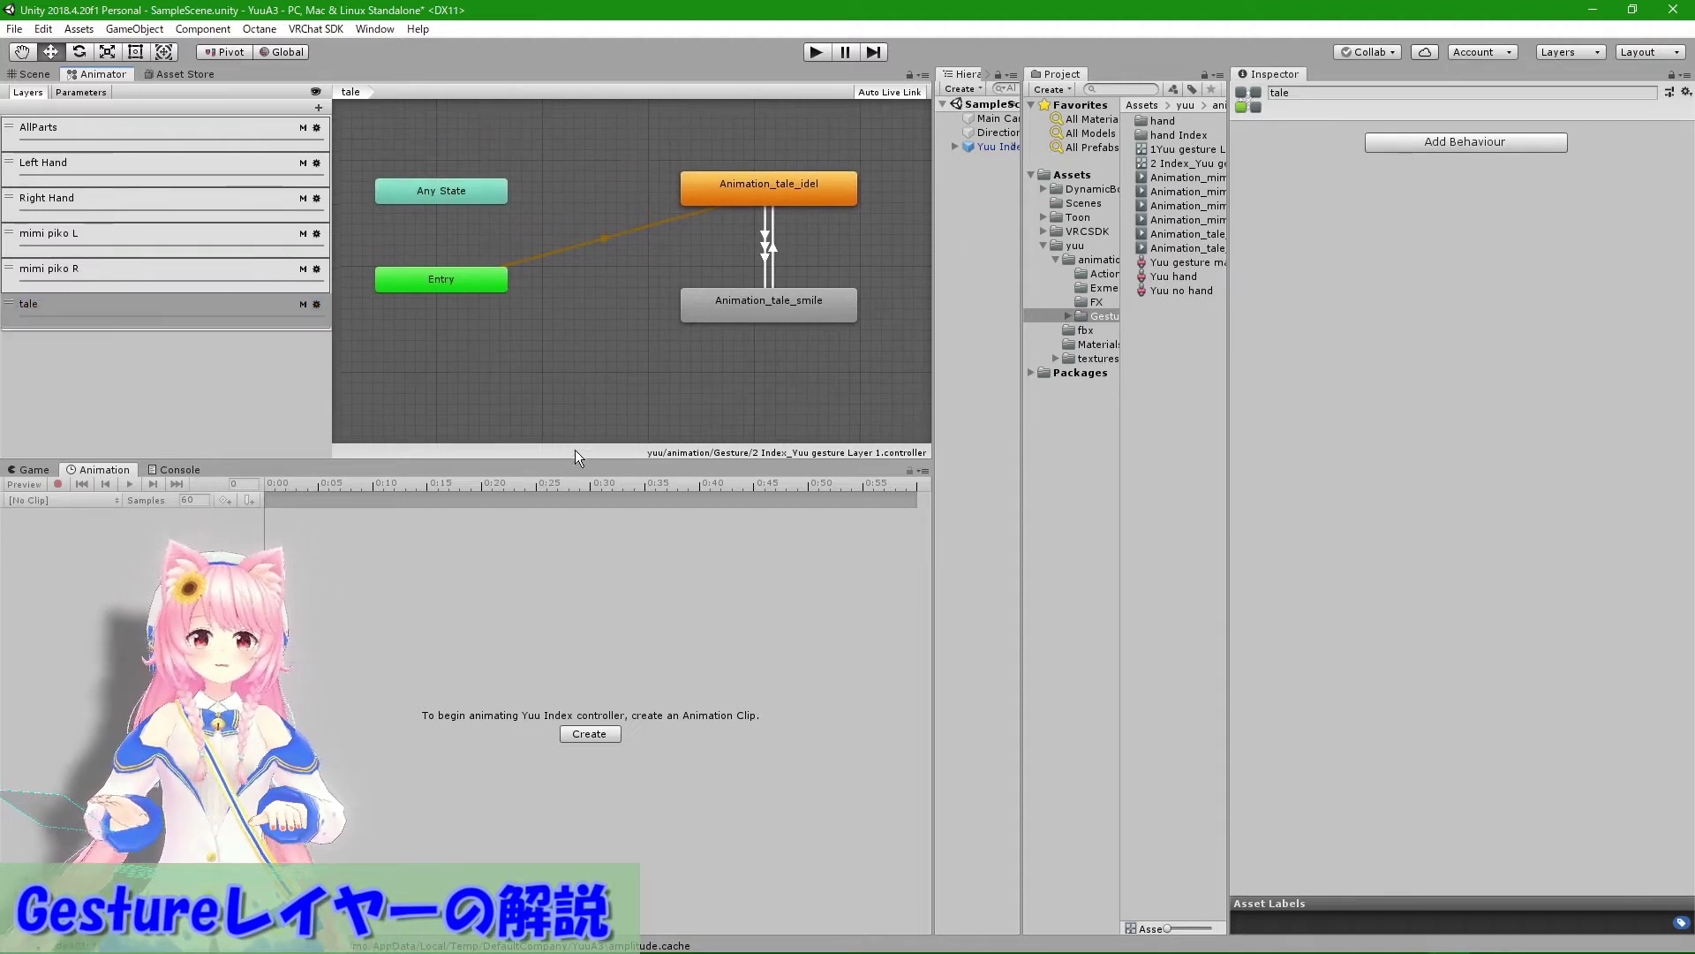
{"action": "left_click", "coordinate": [95, 173]}
{"action": "left_click", "coordinate": [87, 202]}
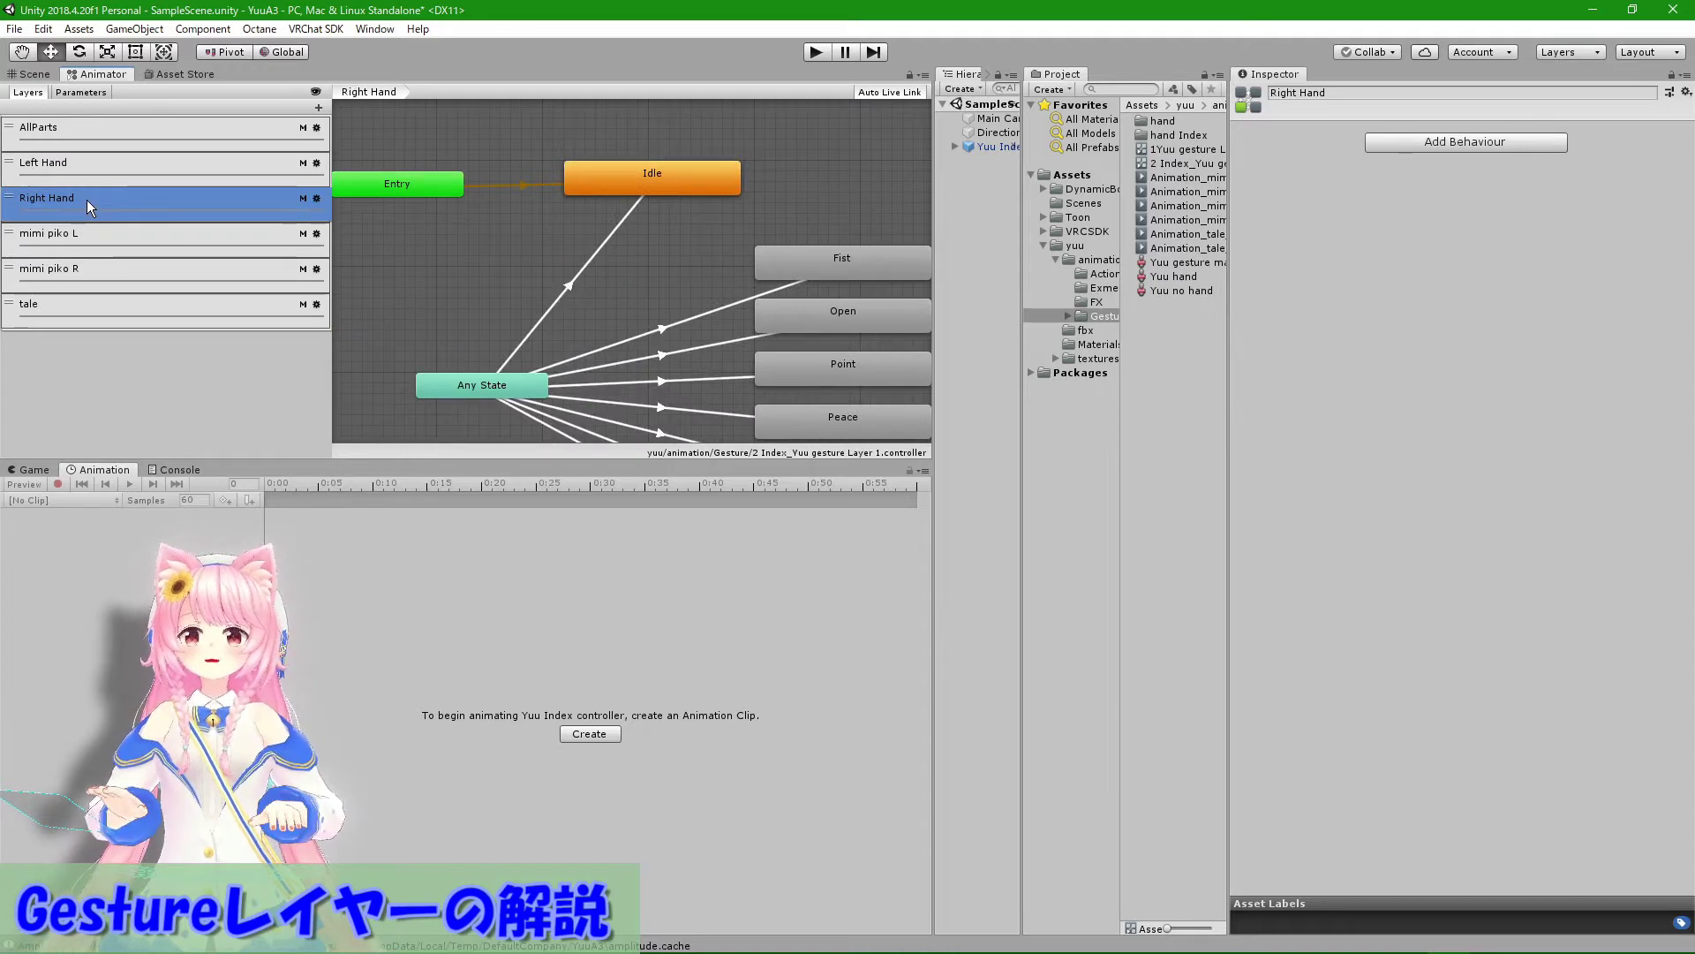
{"action": "left_click", "coordinate": [95, 175]}
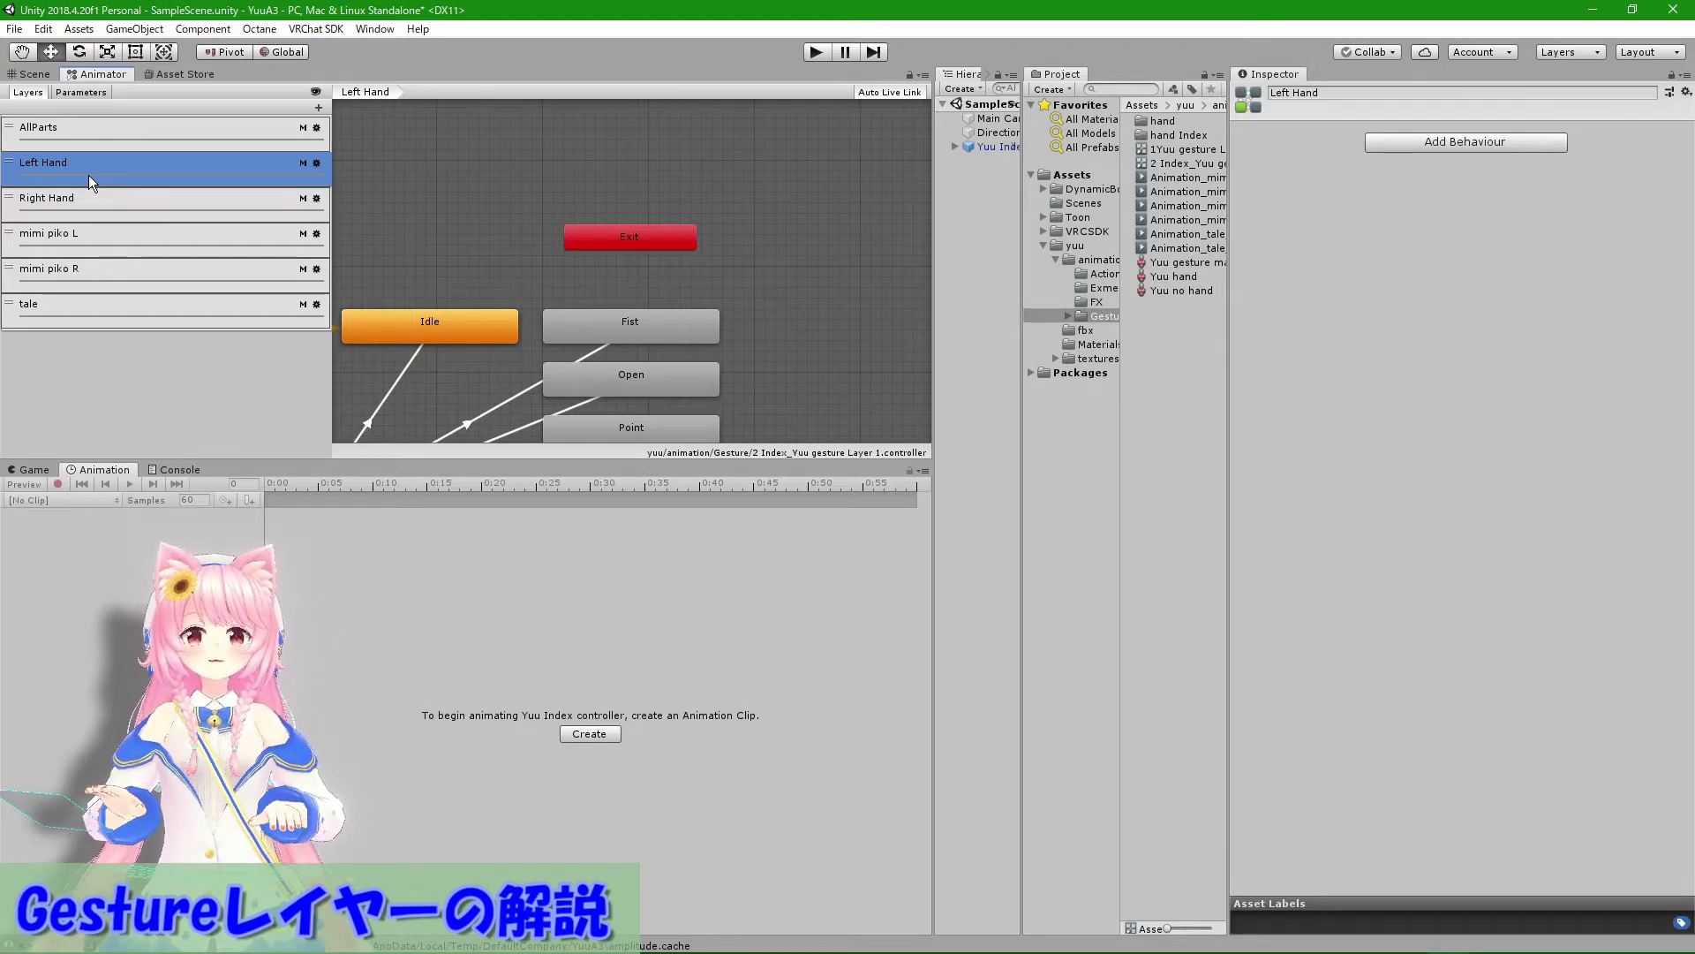
{"action": "left_click_drag", "start_coordinate": [821, 461], "coordinate": [825, 740]}
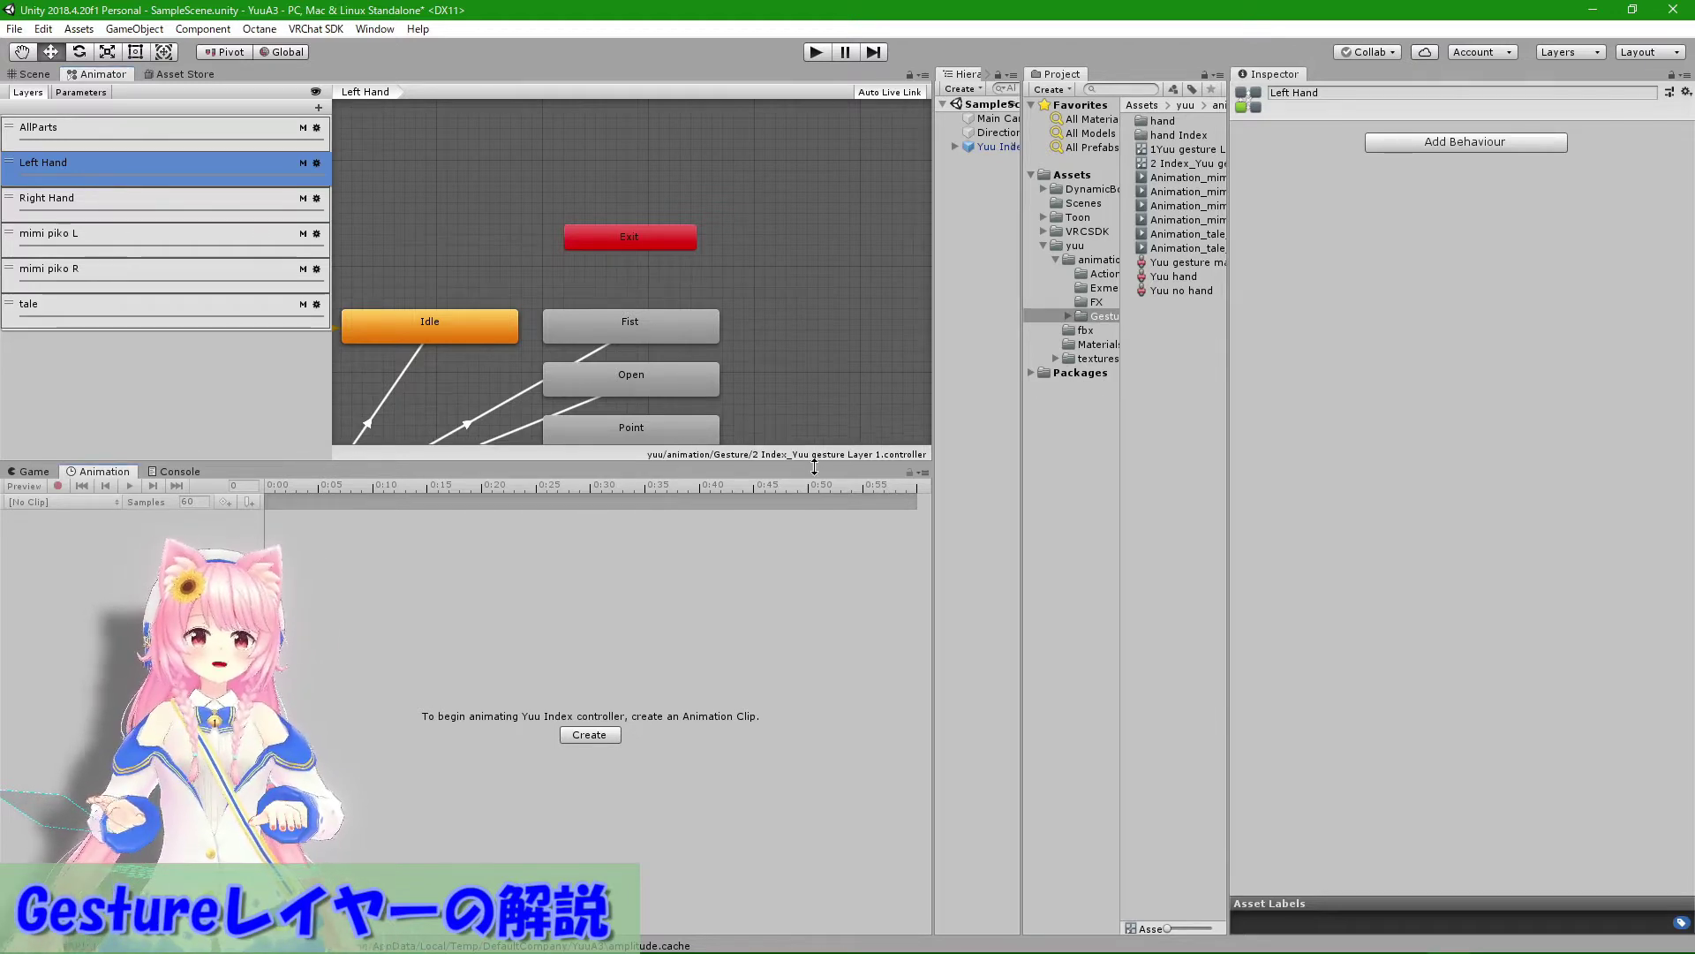
Step: Frame the whole Left Hand graph and inspect the Entry node and Idle state
{"action": "left_click", "coordinate": [784, 641]}
{"action": "key", "text": "a"}
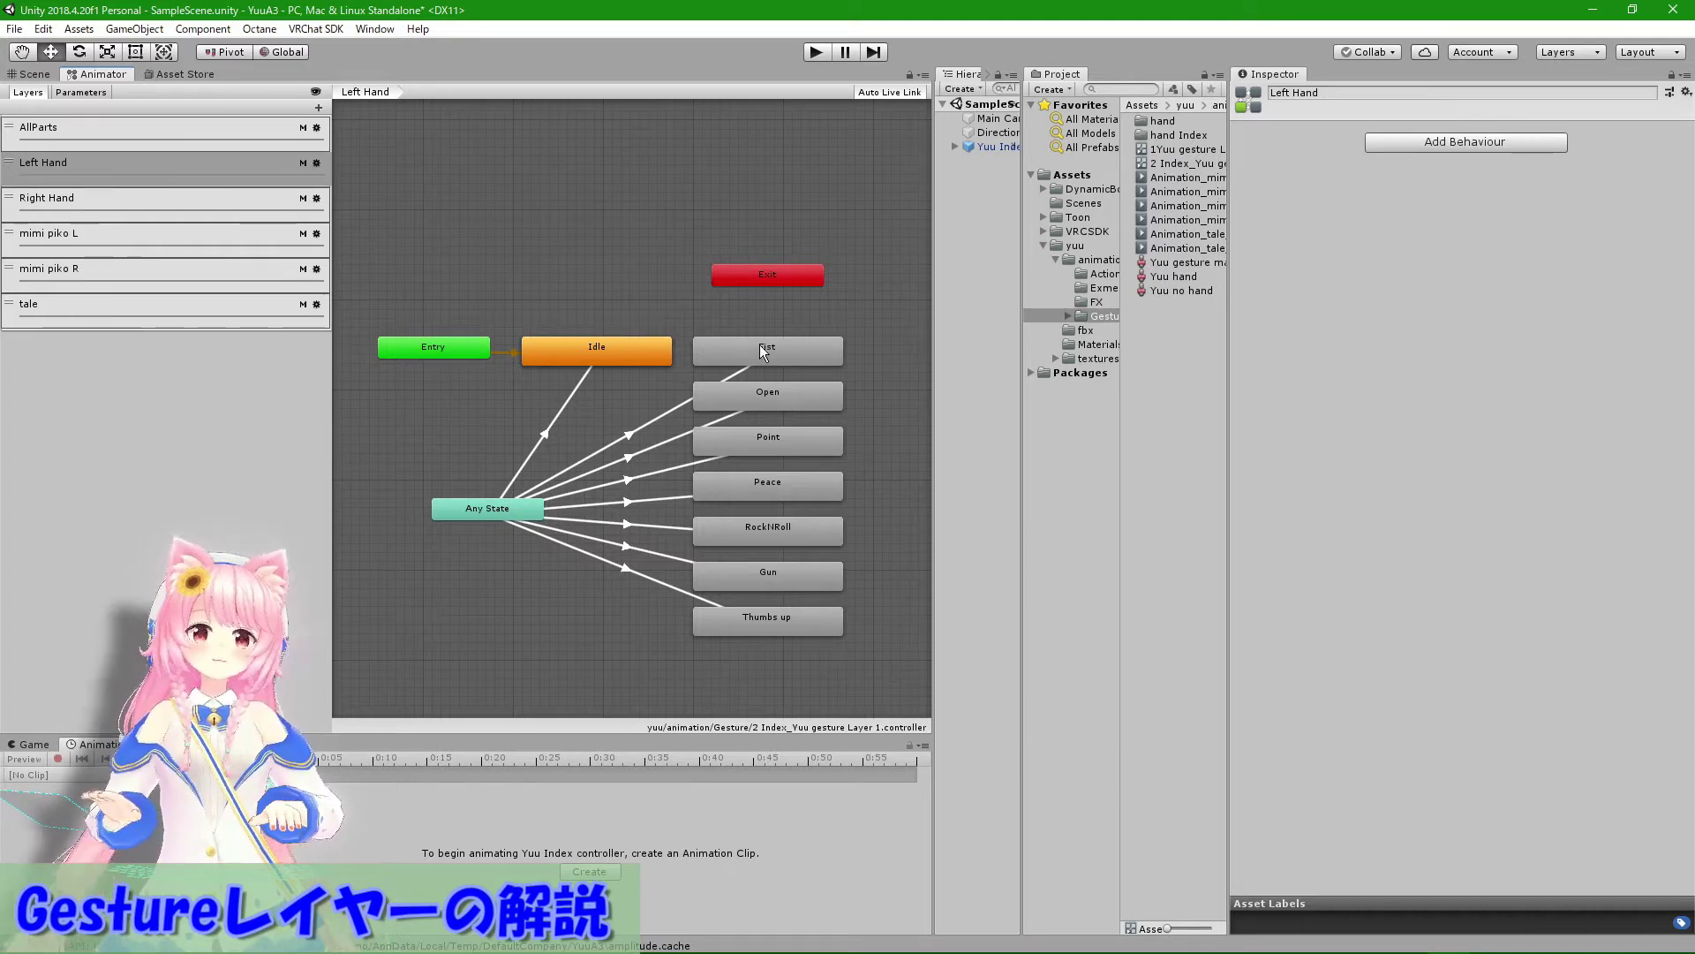
{"action": "left_click", "coordinate": [447, 345]}
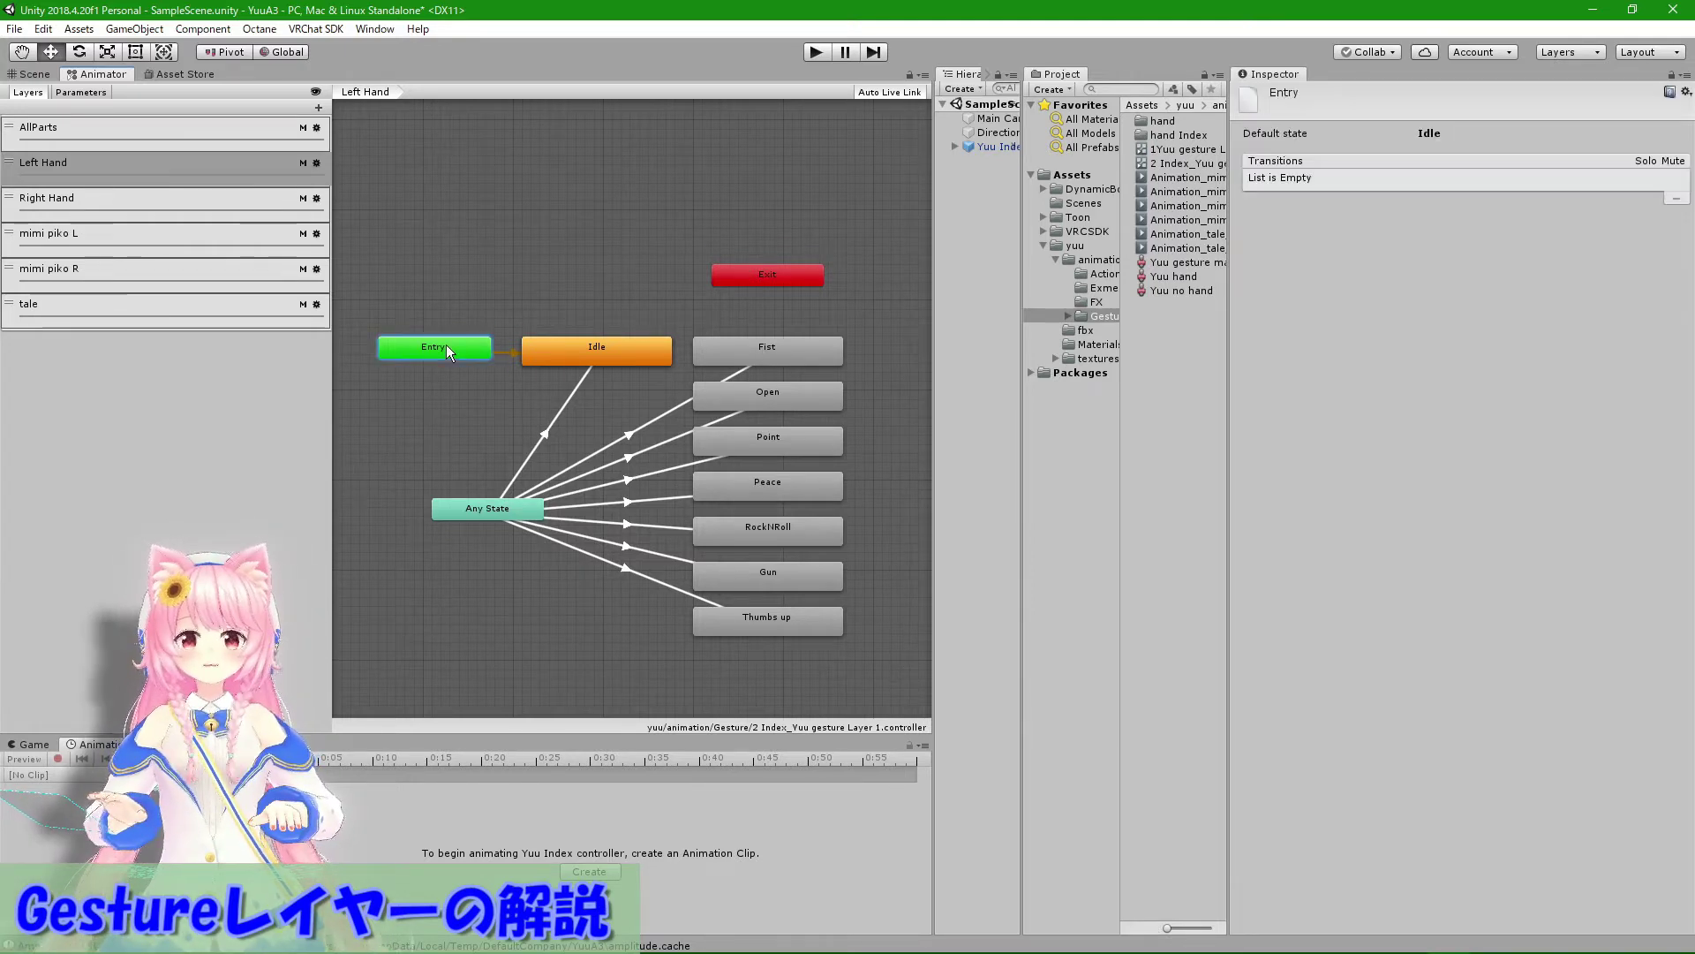
{"action": "left_click", "coordinate": [608, 353]}
{"action": "left_click", "coordinate": [581, 385]}
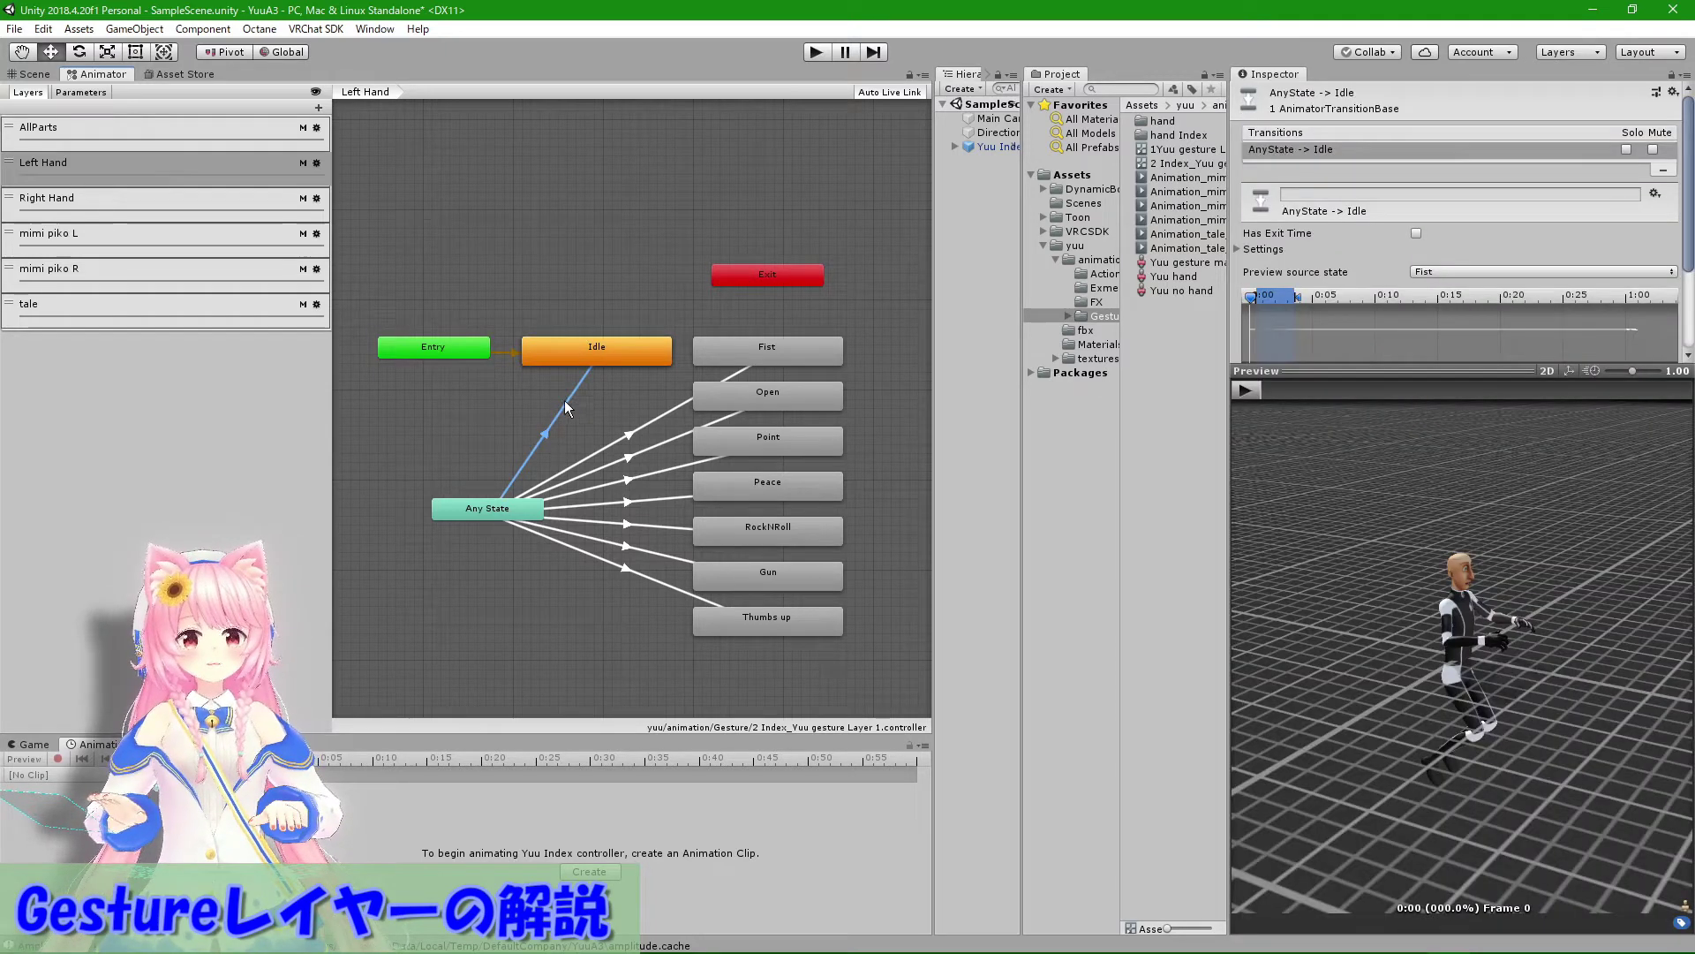
Step: Show the Any State to Fist transition's GestureLeft equals 1 condition, then inspect Fist
{"action": "left_click", "coordinate": [511, 502]}
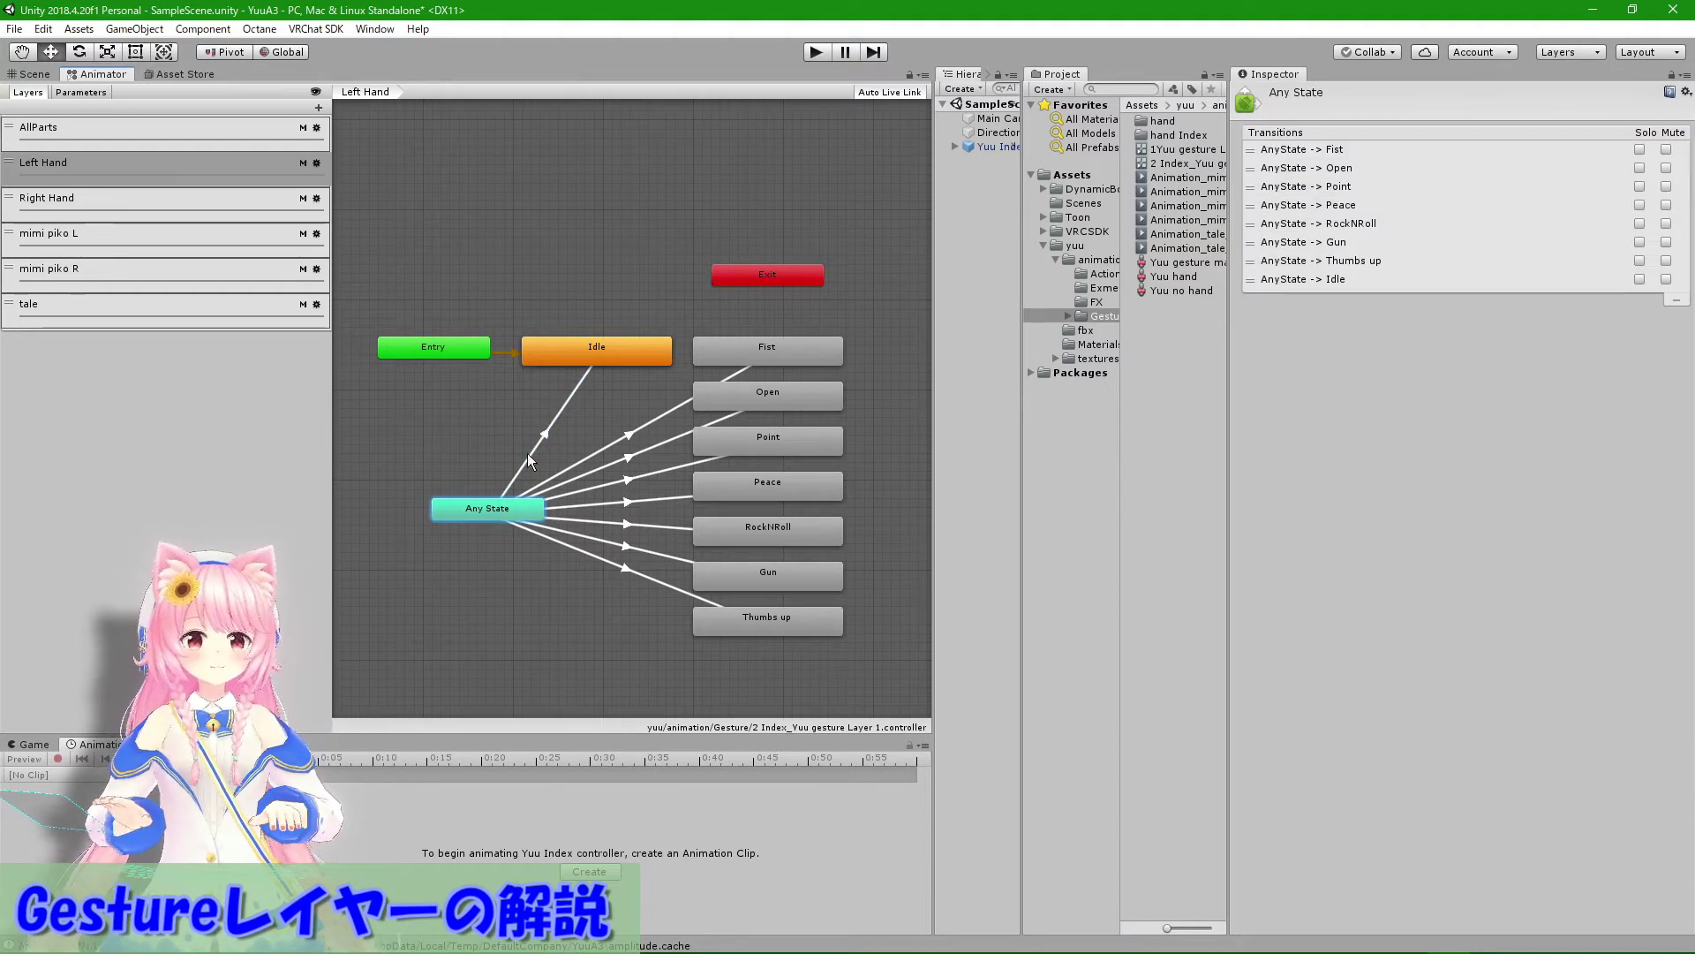
{"action": "left_click", "coordinate": [590, 346]}
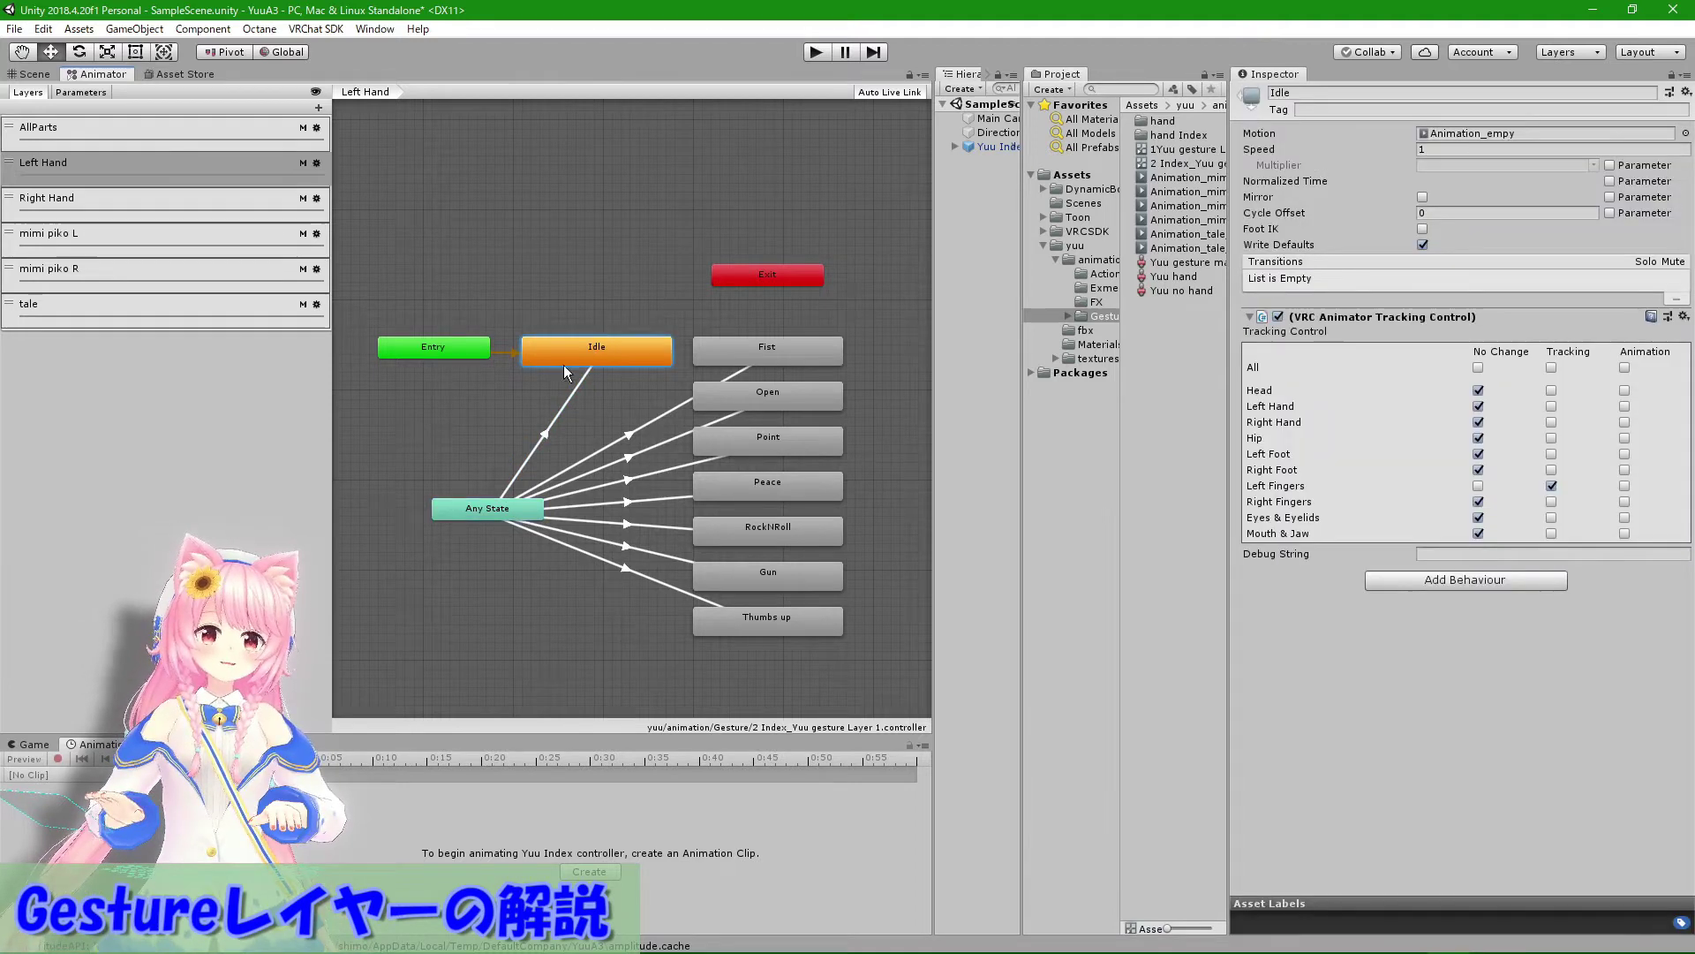
{"action": "left_click", "coordinate": [493, 508]}
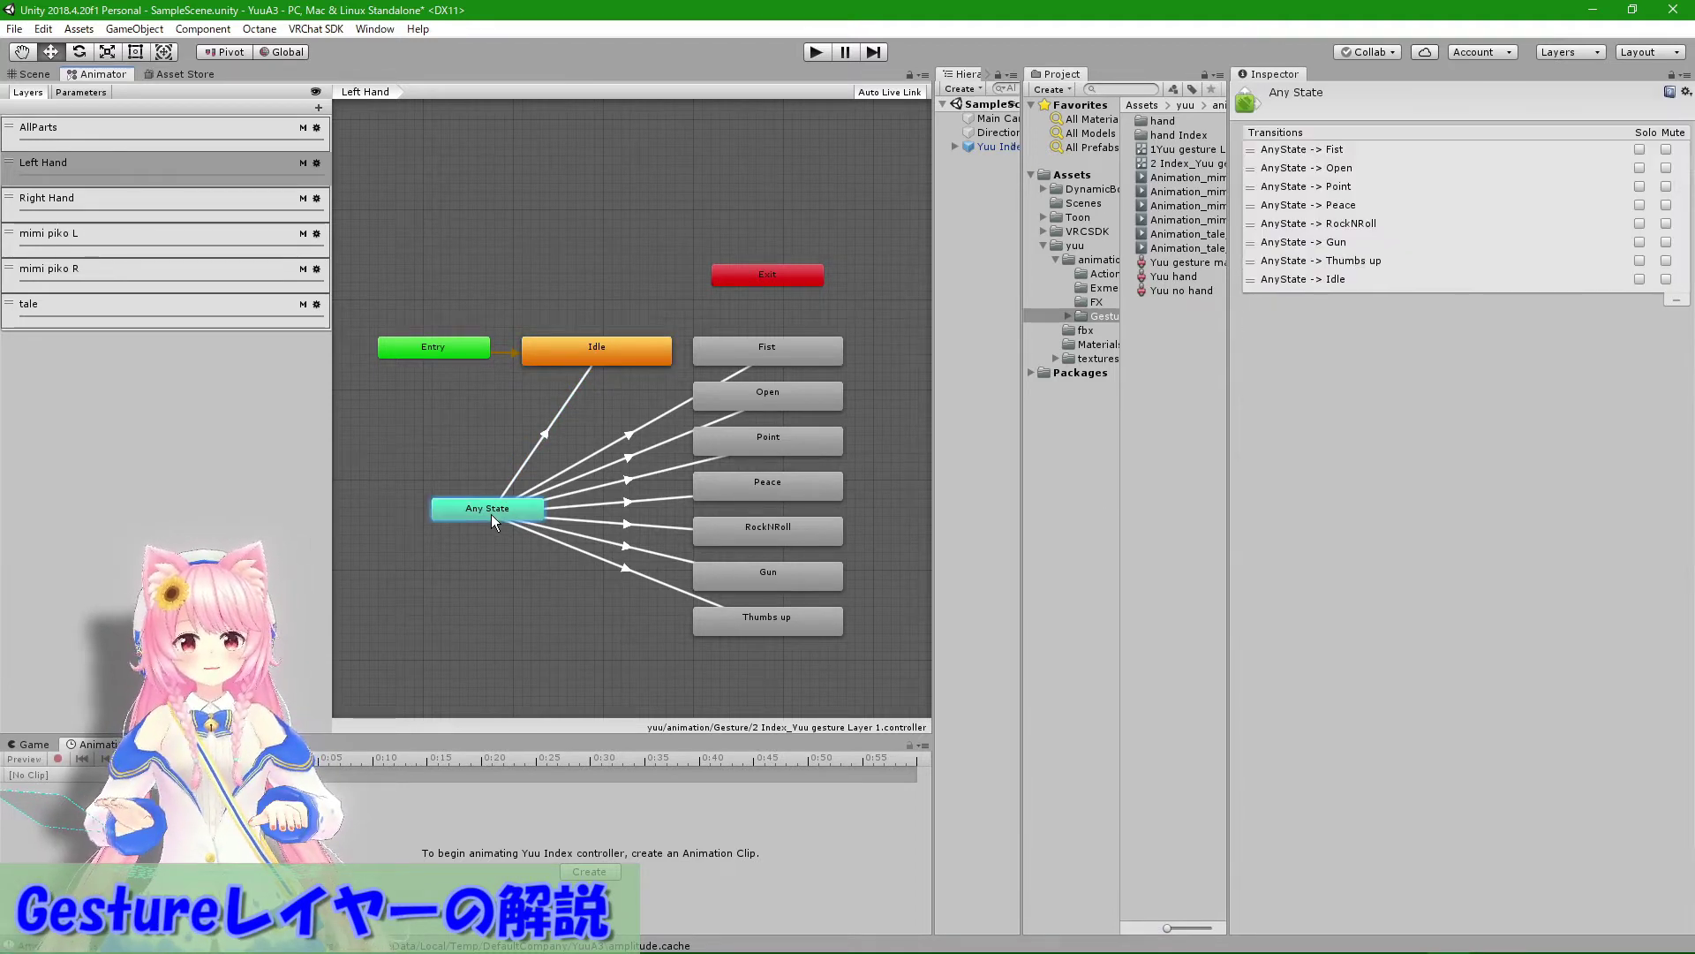
{"action": "left_click", "coordinate": [542, 435]}
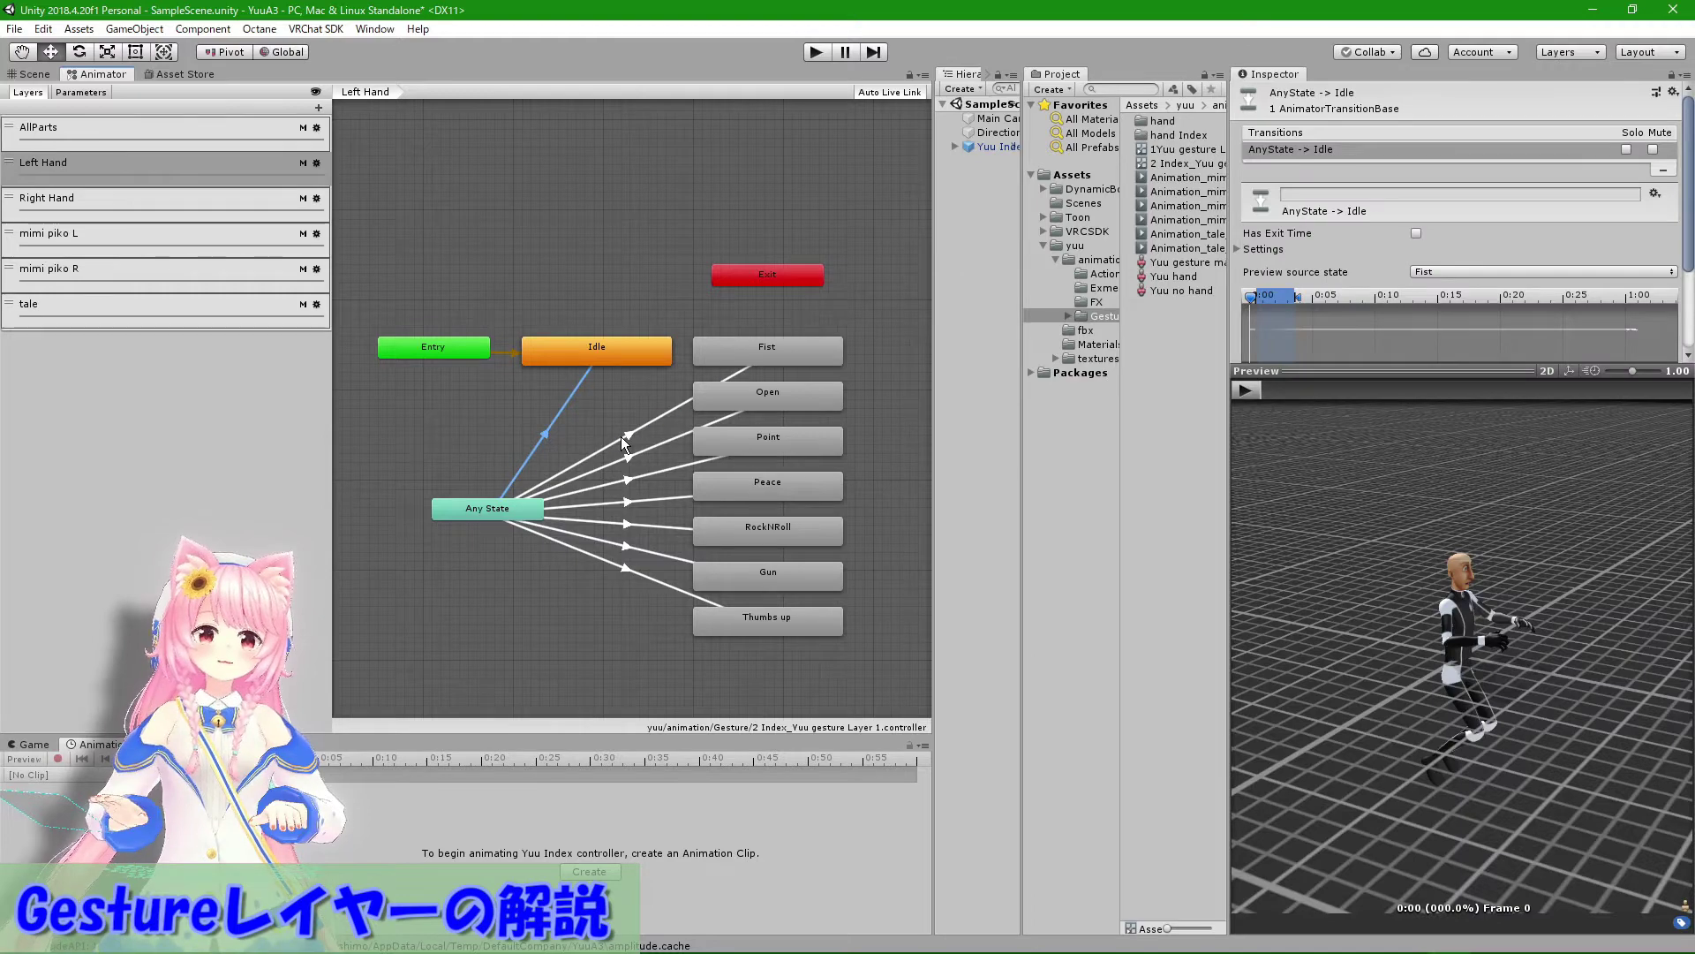
{"action": "left_click", "coordinate": [625, 437]}
{"action": "left_click_drag", "start_coordinate": [1341, 368], "coordinate": [1341, 556]}
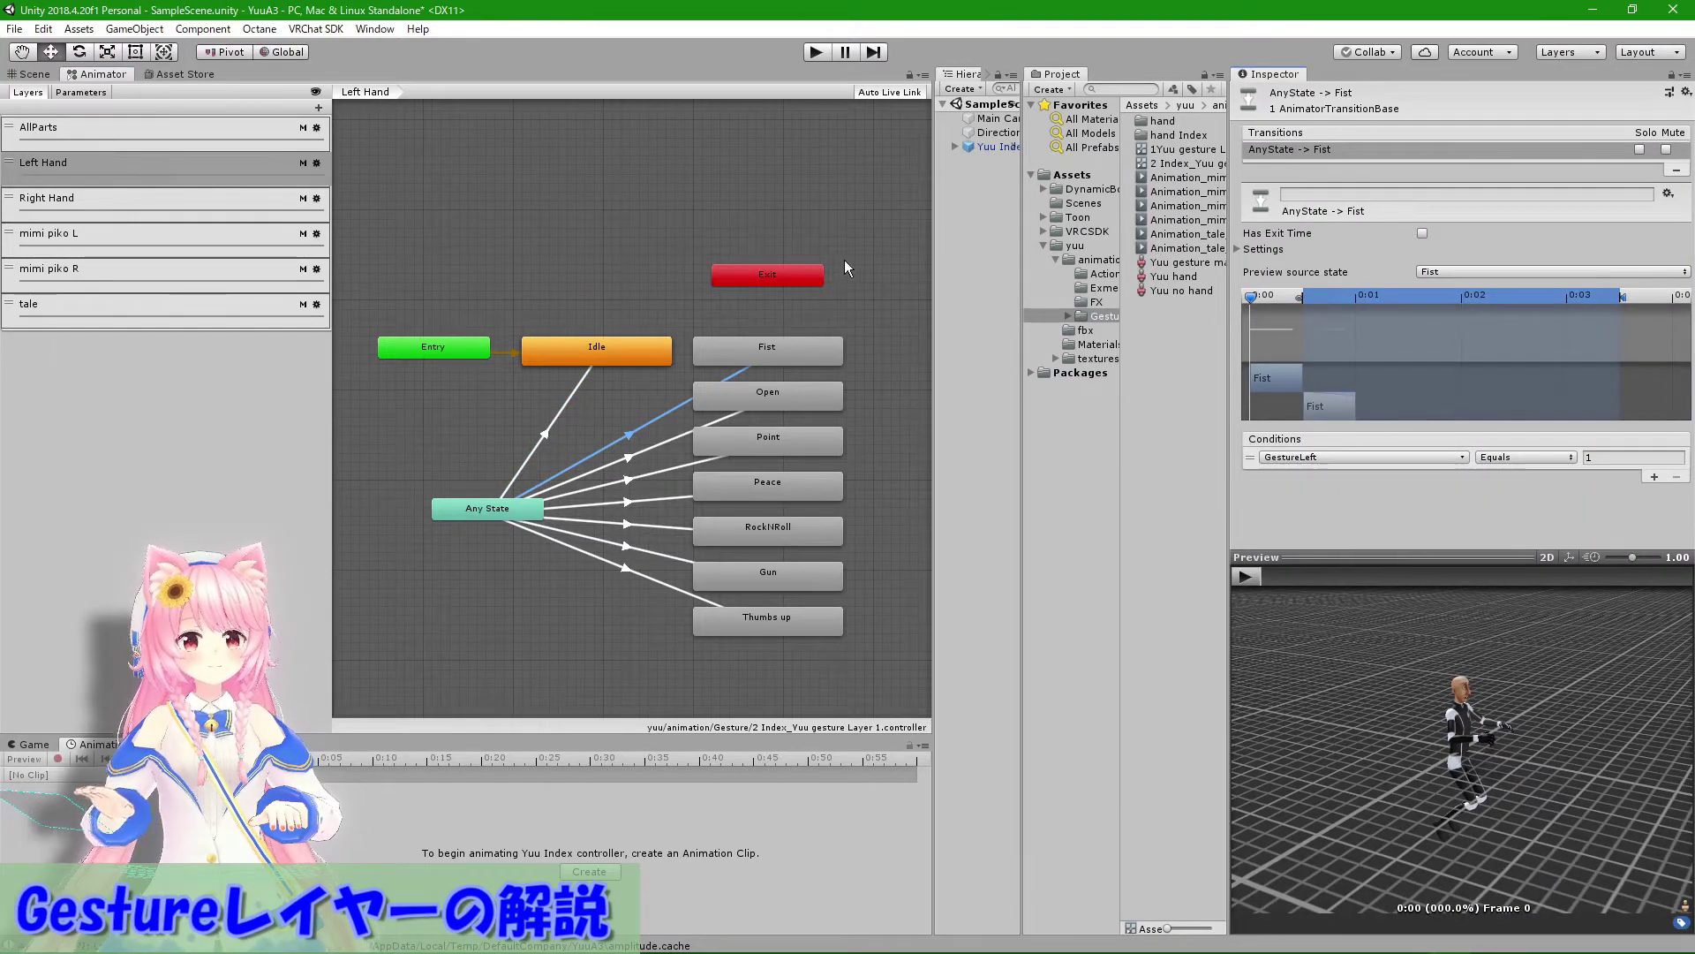
{"action": "left_click", "coordinate": [794, 350]}
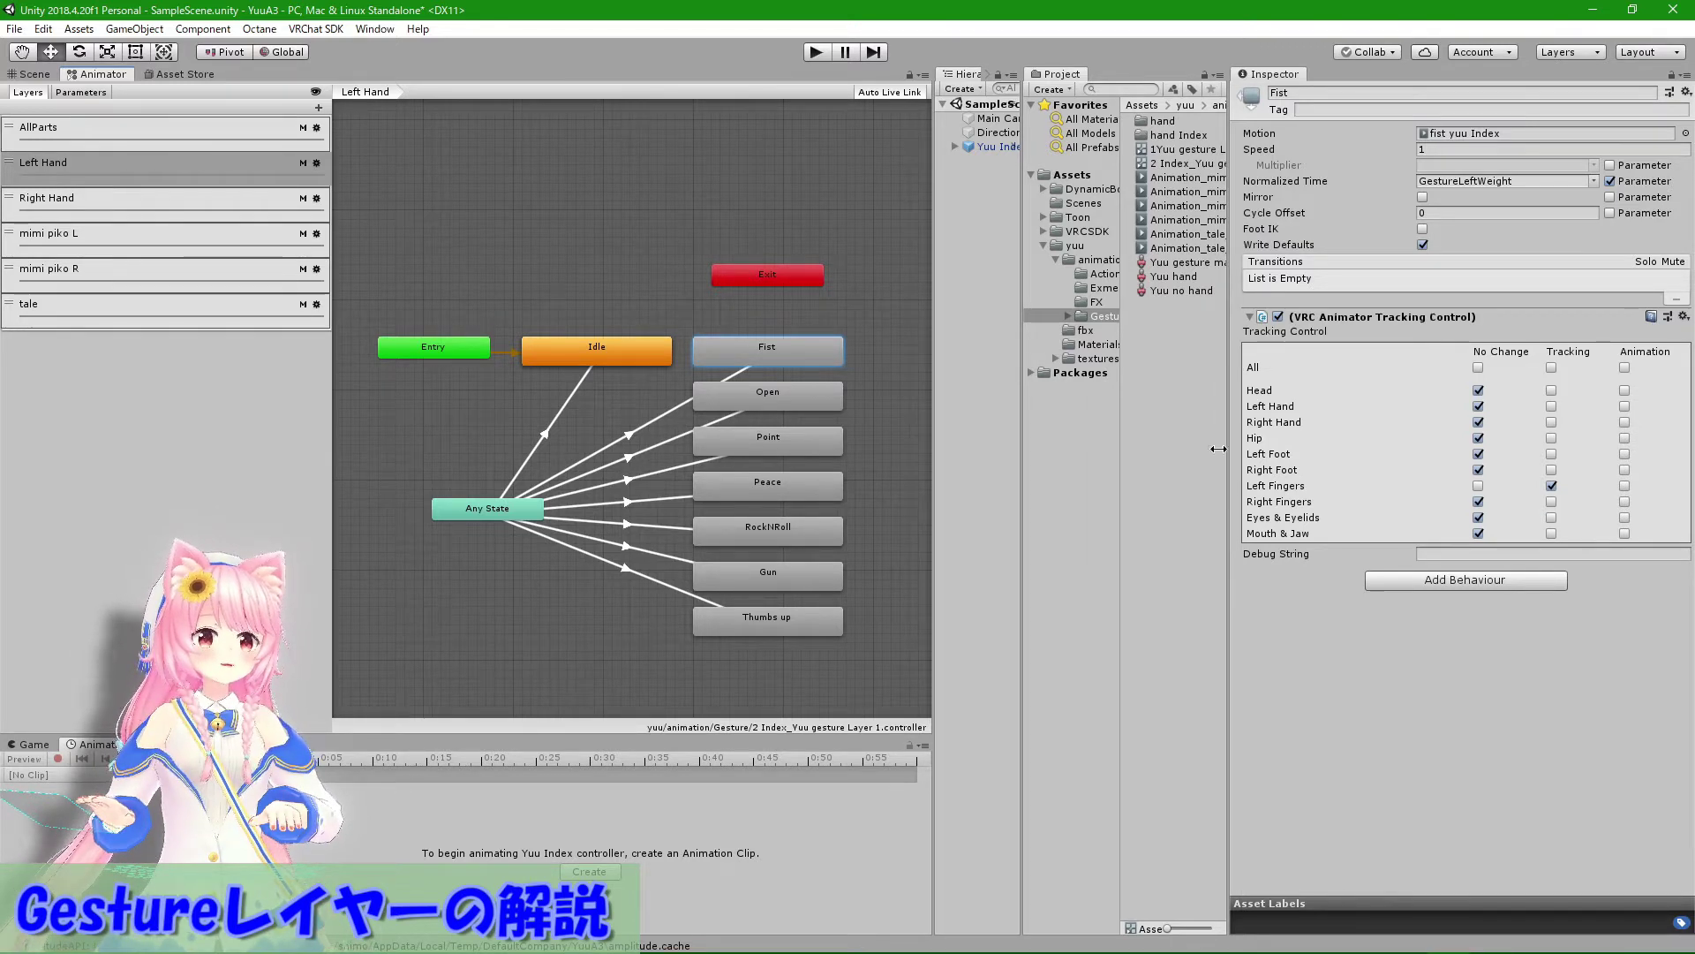
Step: Inspect the Open state and the Any State to Open transition's GestureLeft equals 2 condition
{"action": "left_click", "coordinate": [786, 401]}
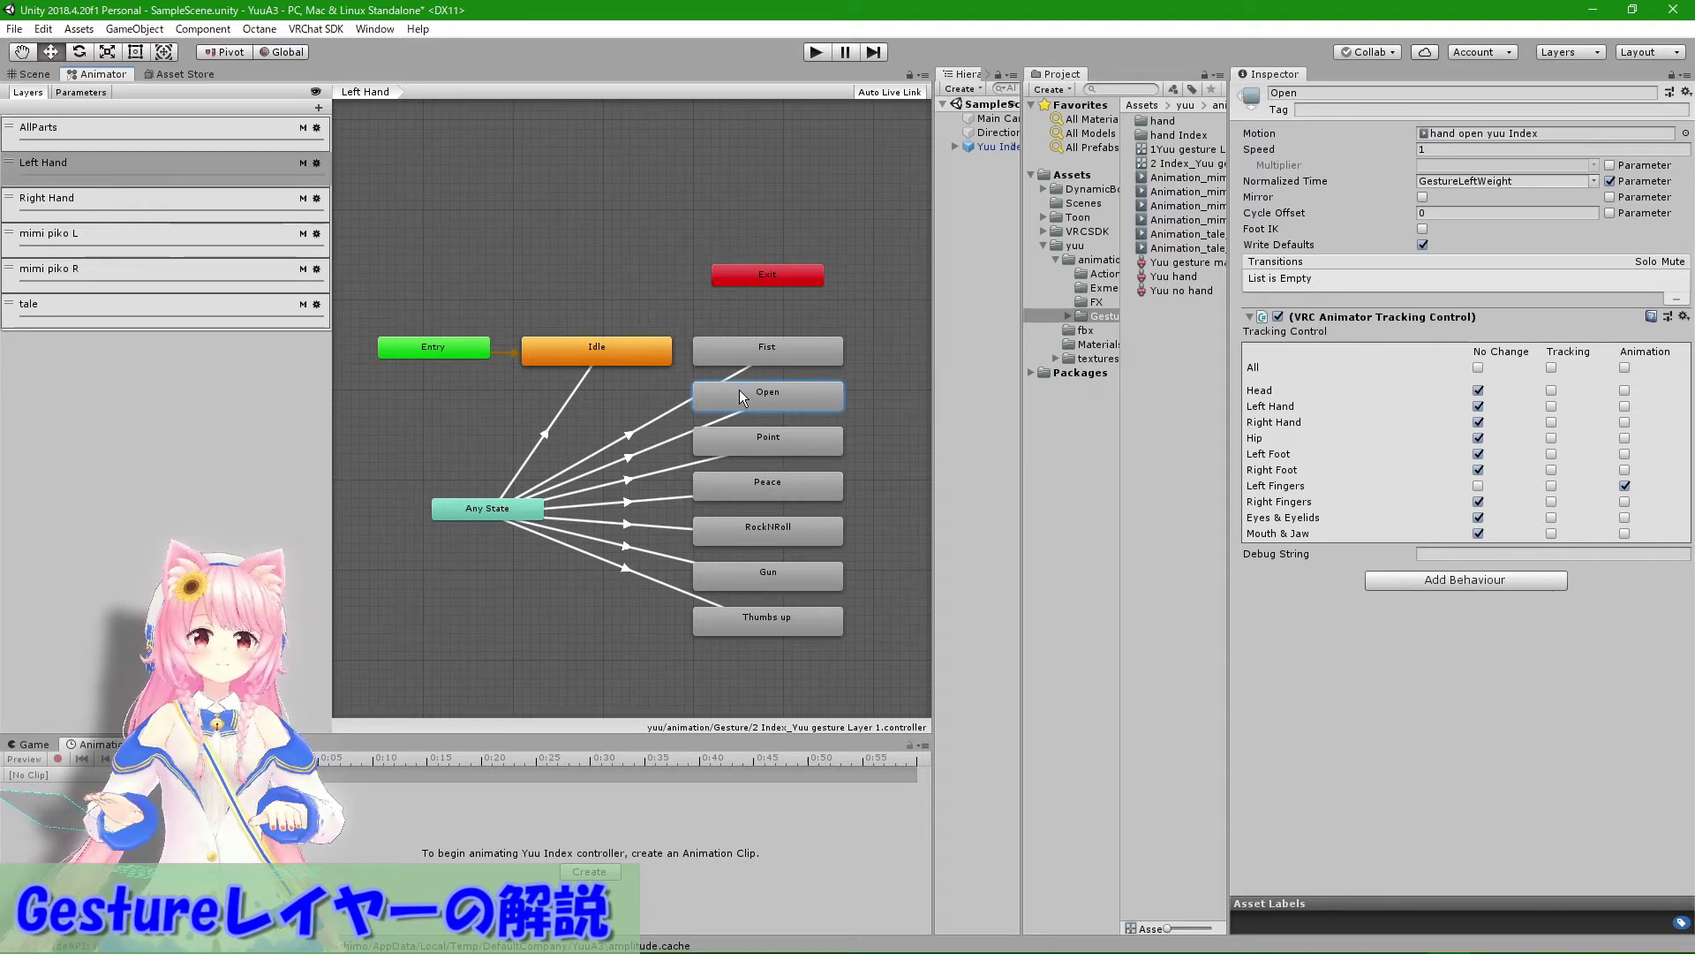
{"action": "left_click", "coordinate": [676, 436]}
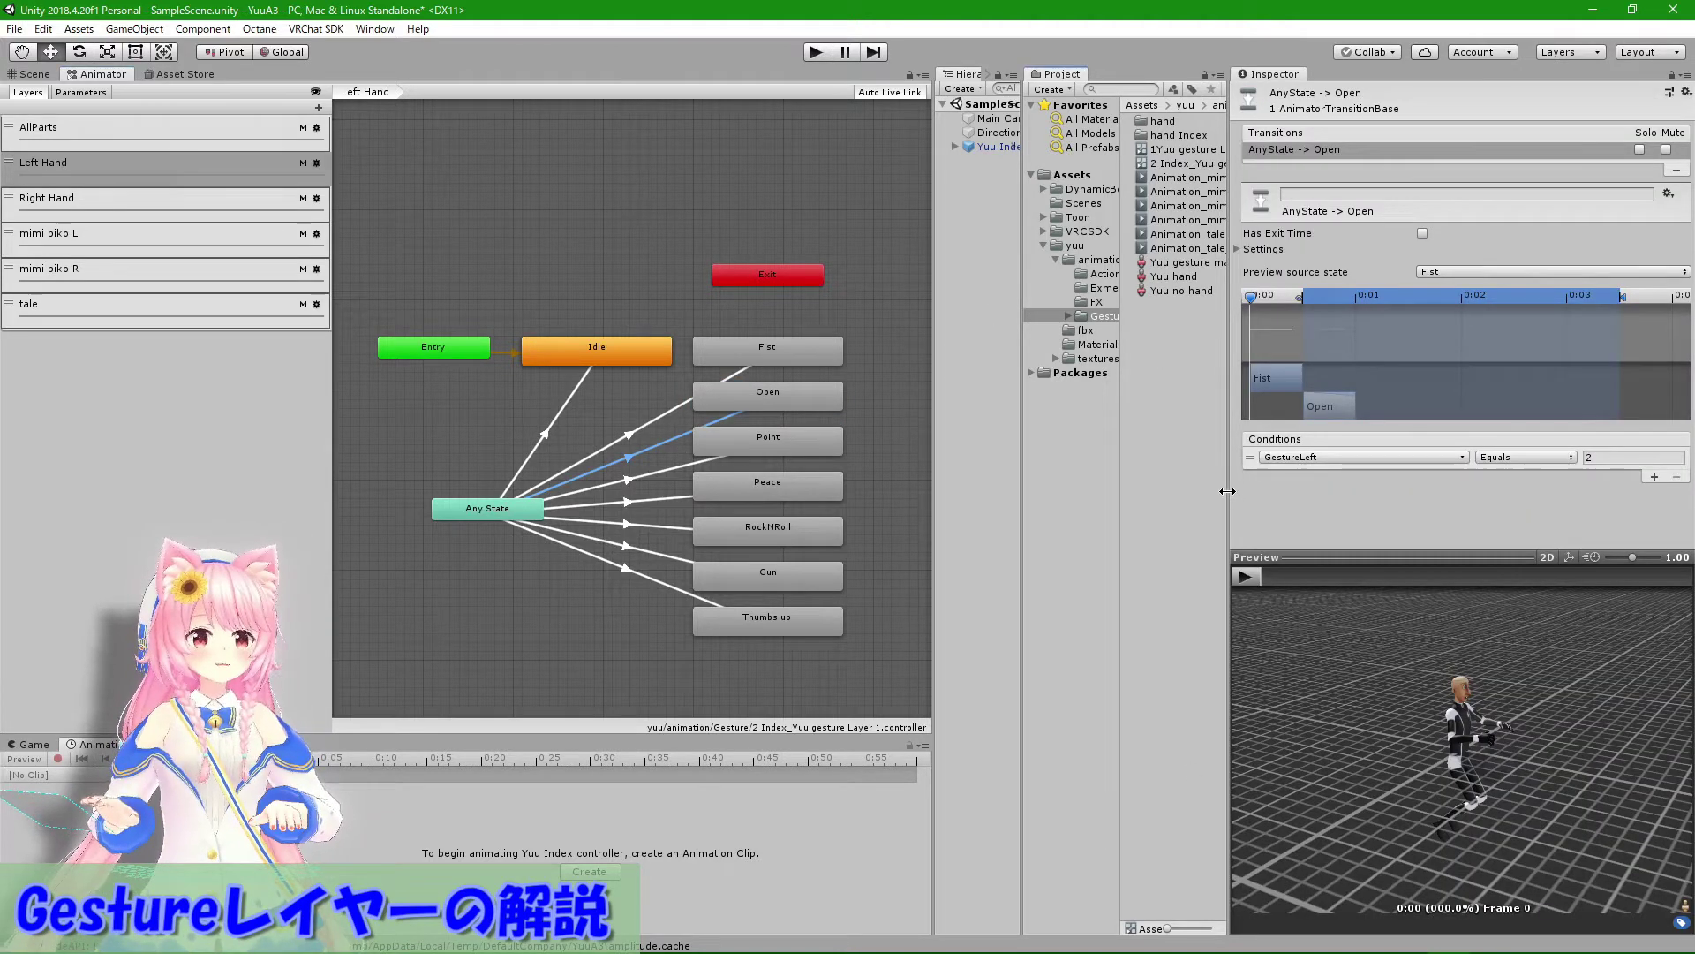
Step: Enlarge the transition Preview and load the Yuu Index avatar into it
{"action": "left_click_drag", "start_coordinate": [1227, 491], "coordinate": [1204, 491]}
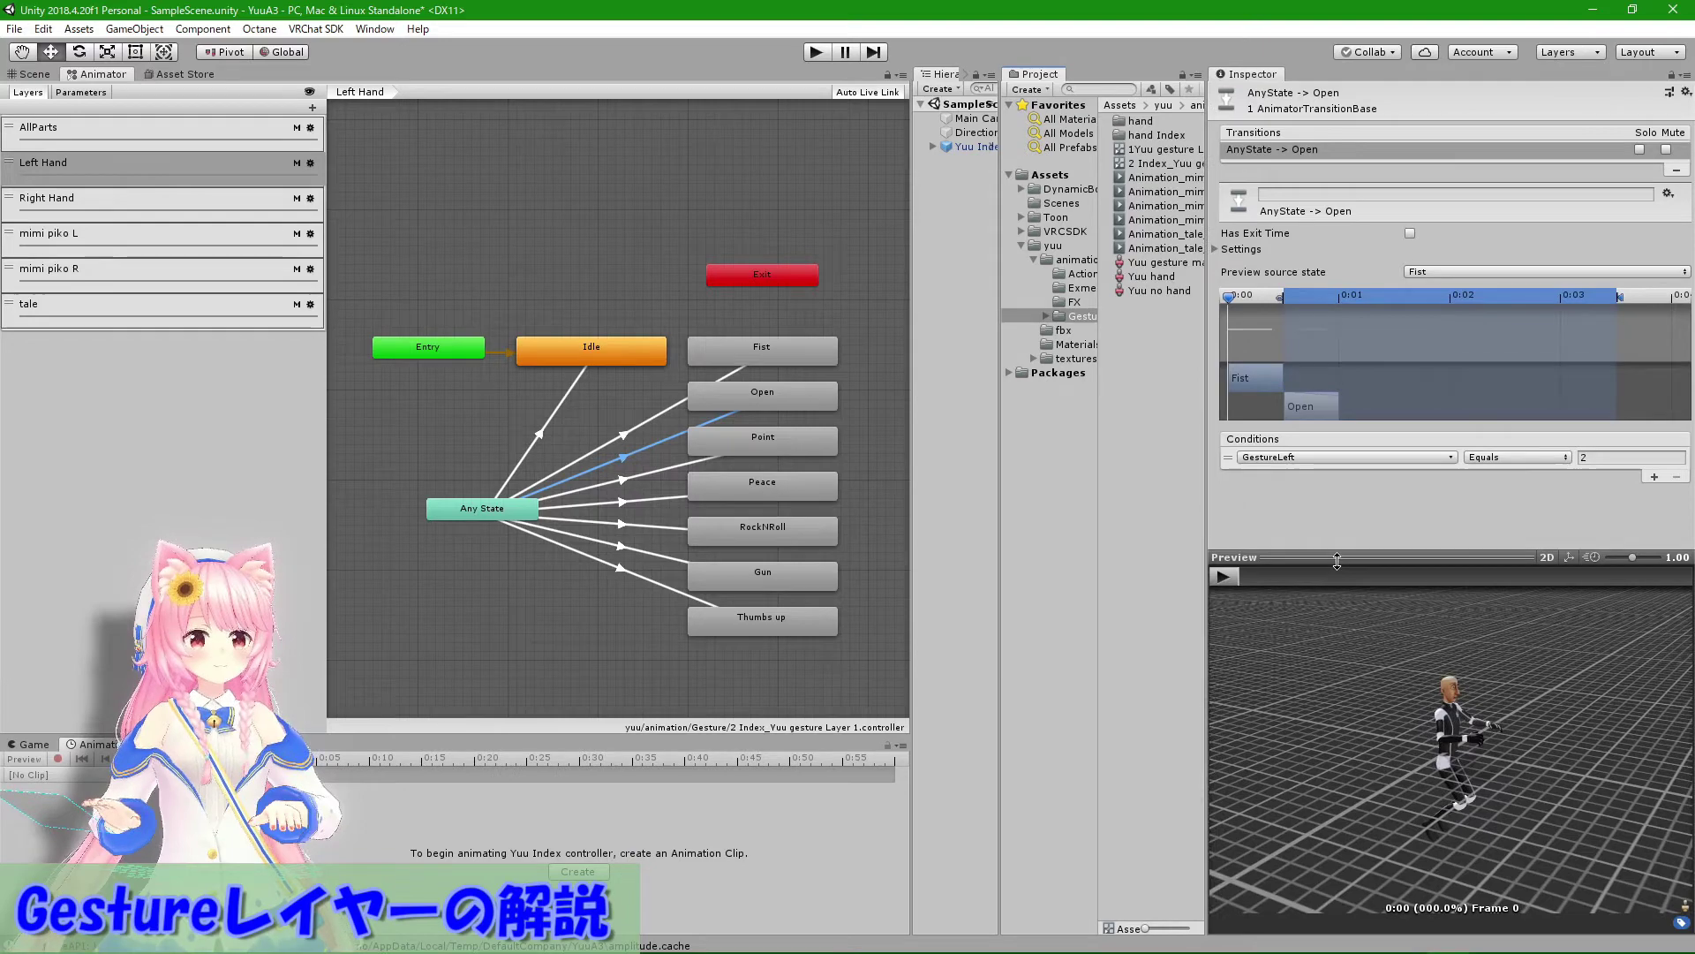
{"action": "left_click_drag", "start_coordinate": [1333, 560], "coordinate": [1334, 407]}
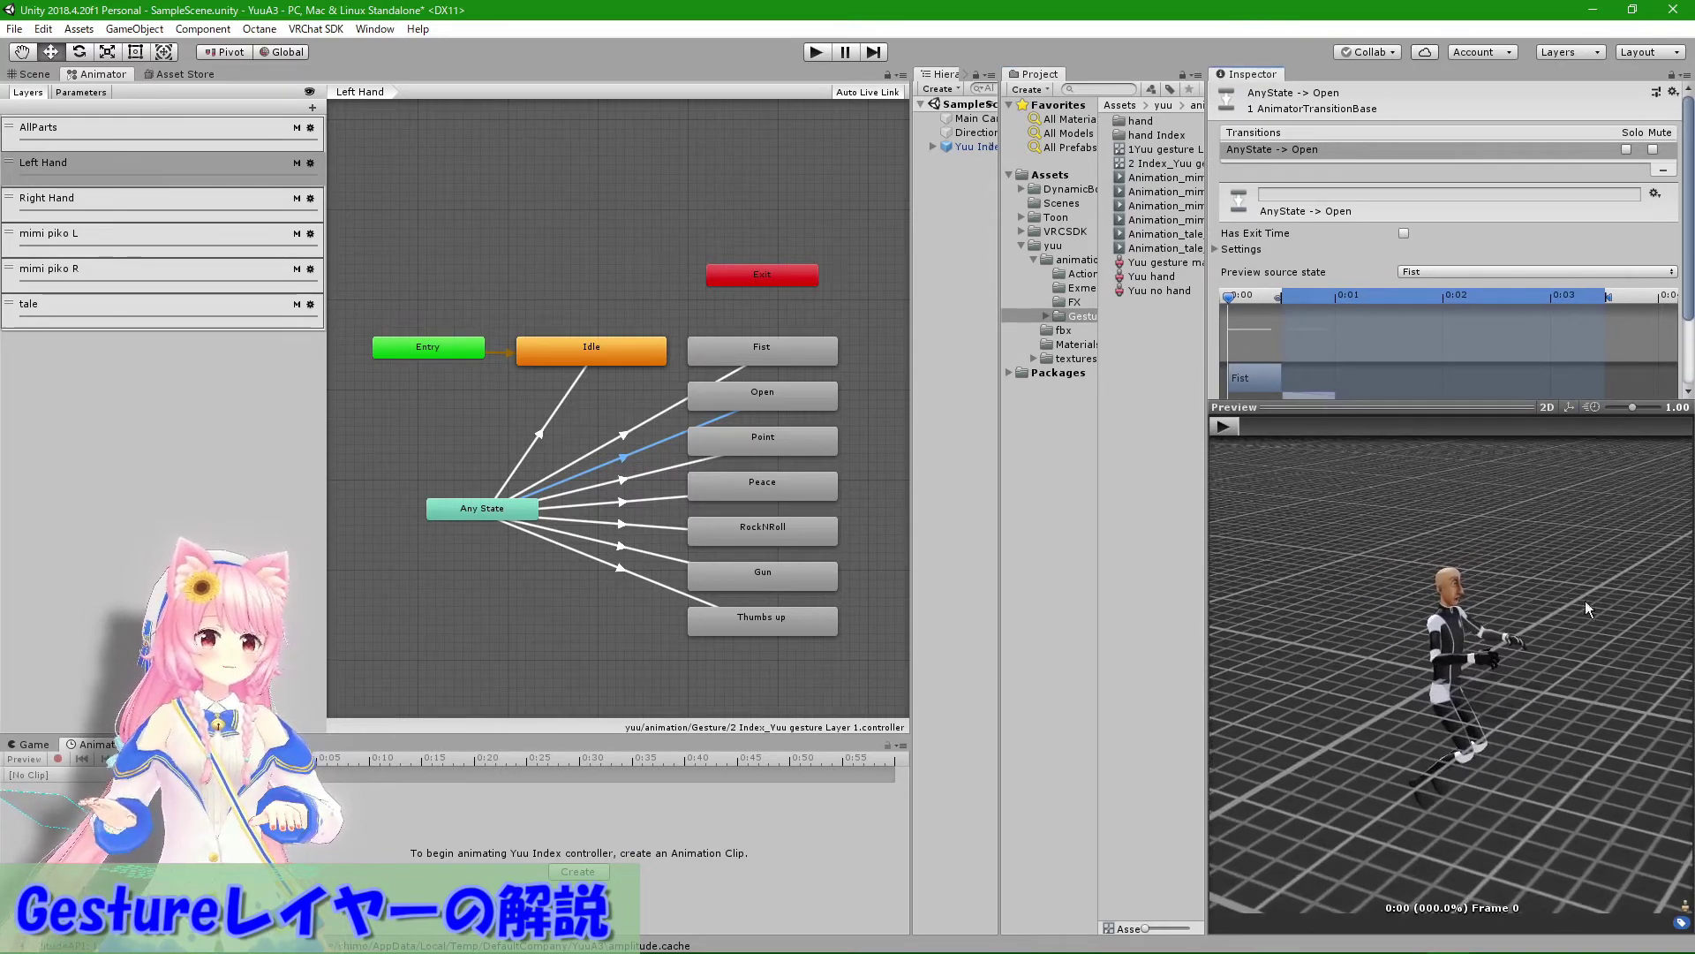
{"action": "middle_click_drag", "start_coordinate": [1625, 681], "coordinate": [1614, 682]}
{"action": "mouse_move", "coordinate": [1614, 676]}
{"action": "left_mouse_down"}
{"action": "mouse_move", "coordinate": [1420, 676]}
{"action": "mouse_move", "coordinate": [1422, 618]}
{"action": "left_mouse_up"}
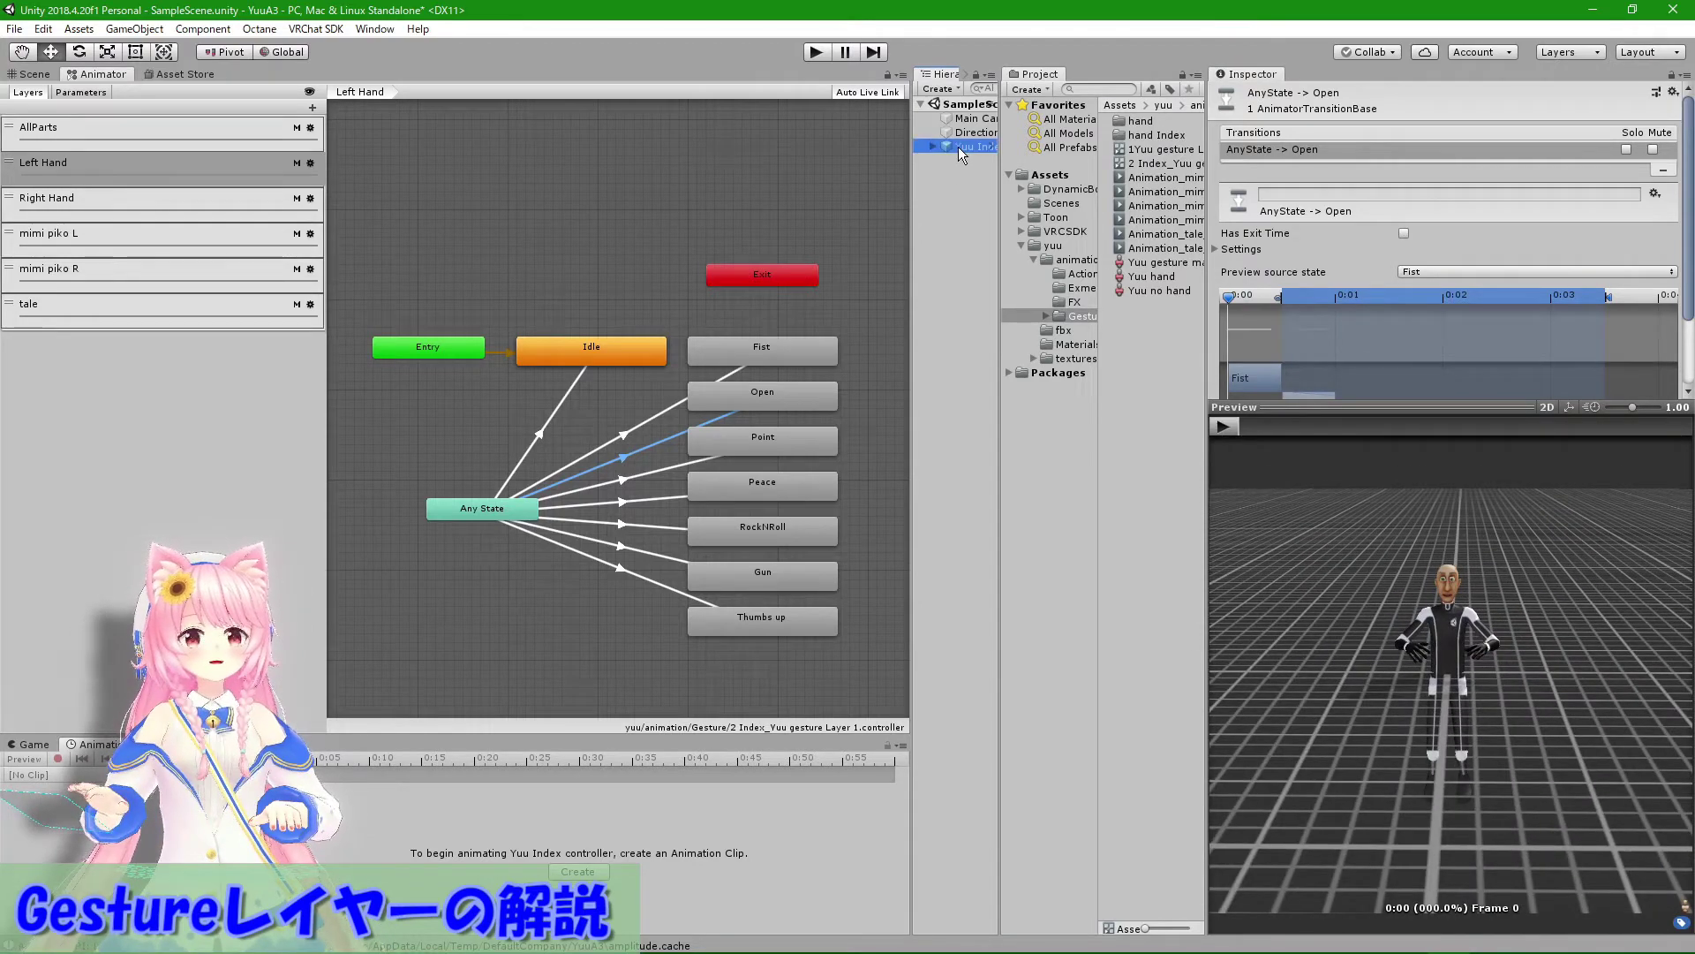
{"action": "mouse_move", "coordinate": [961, 155]}
{"action": "left_mouse_down"}
{"action": "mouse_move", "coordinate": [1298, 607]}
{"action": "mouse_move", "coordinate": [1445, 666]}
{"action": "left_mouse_up"}
{"action": "left_click_drag", "start_coordinate": [1550, 676], "coordinate": [1448, 669]}
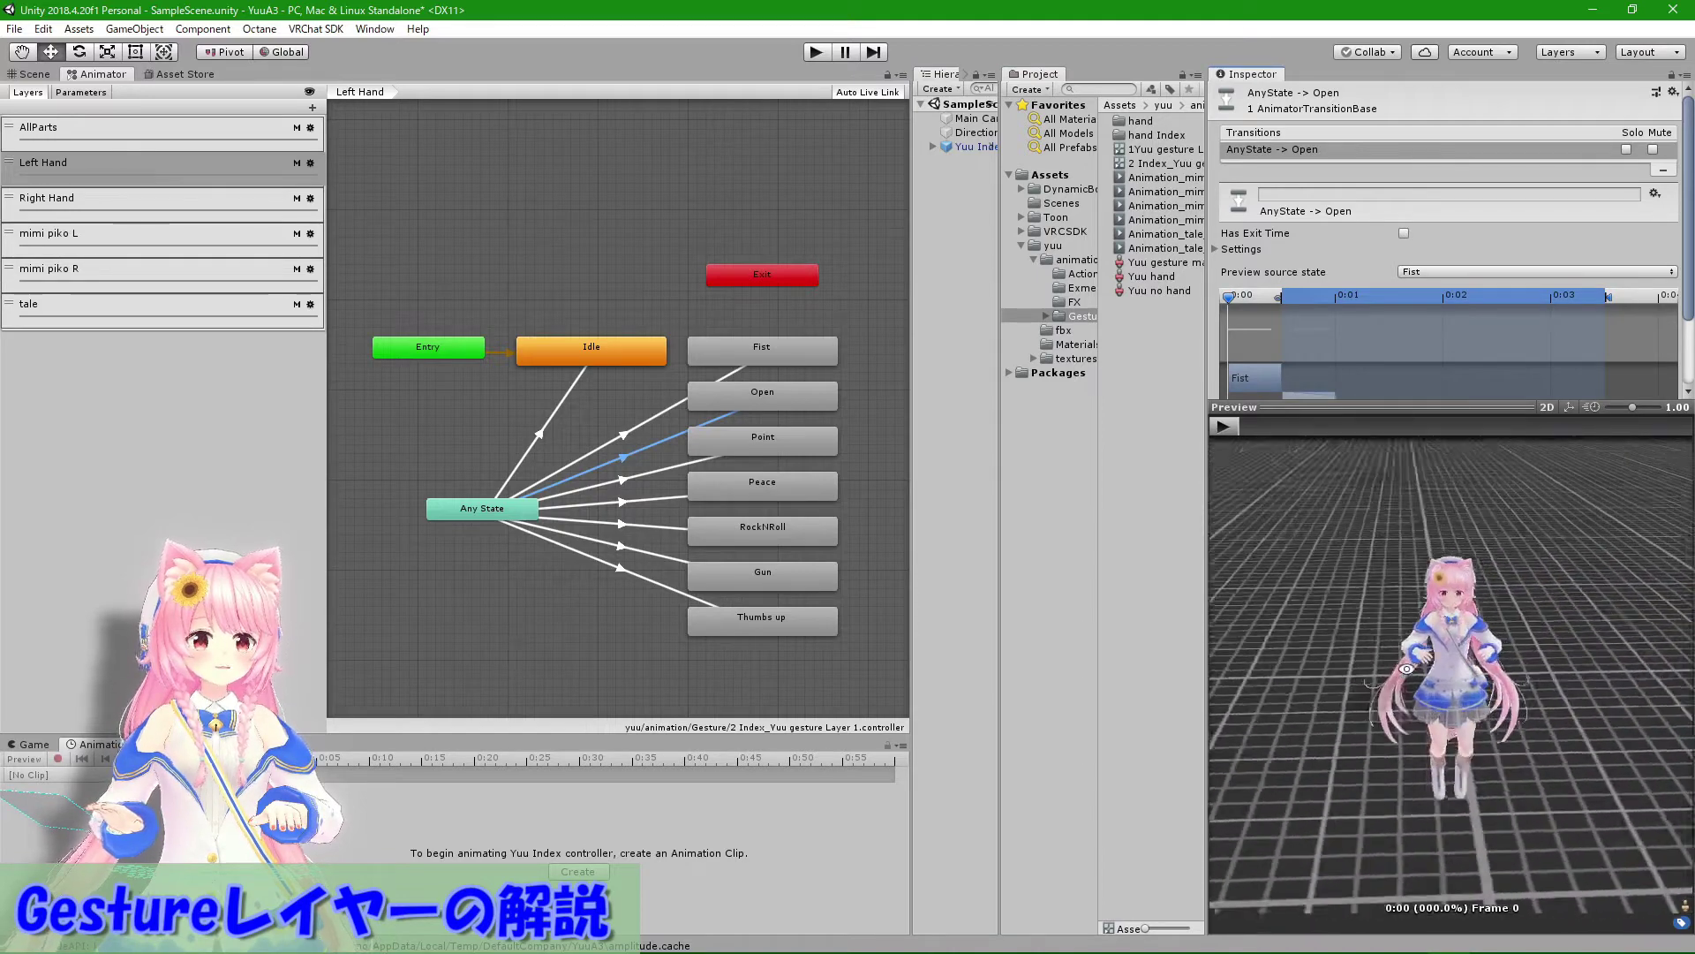
{"action": "scroll", "coordinate": [1448, 669], "scroll_direction": "up", "scroll_amount": 5}
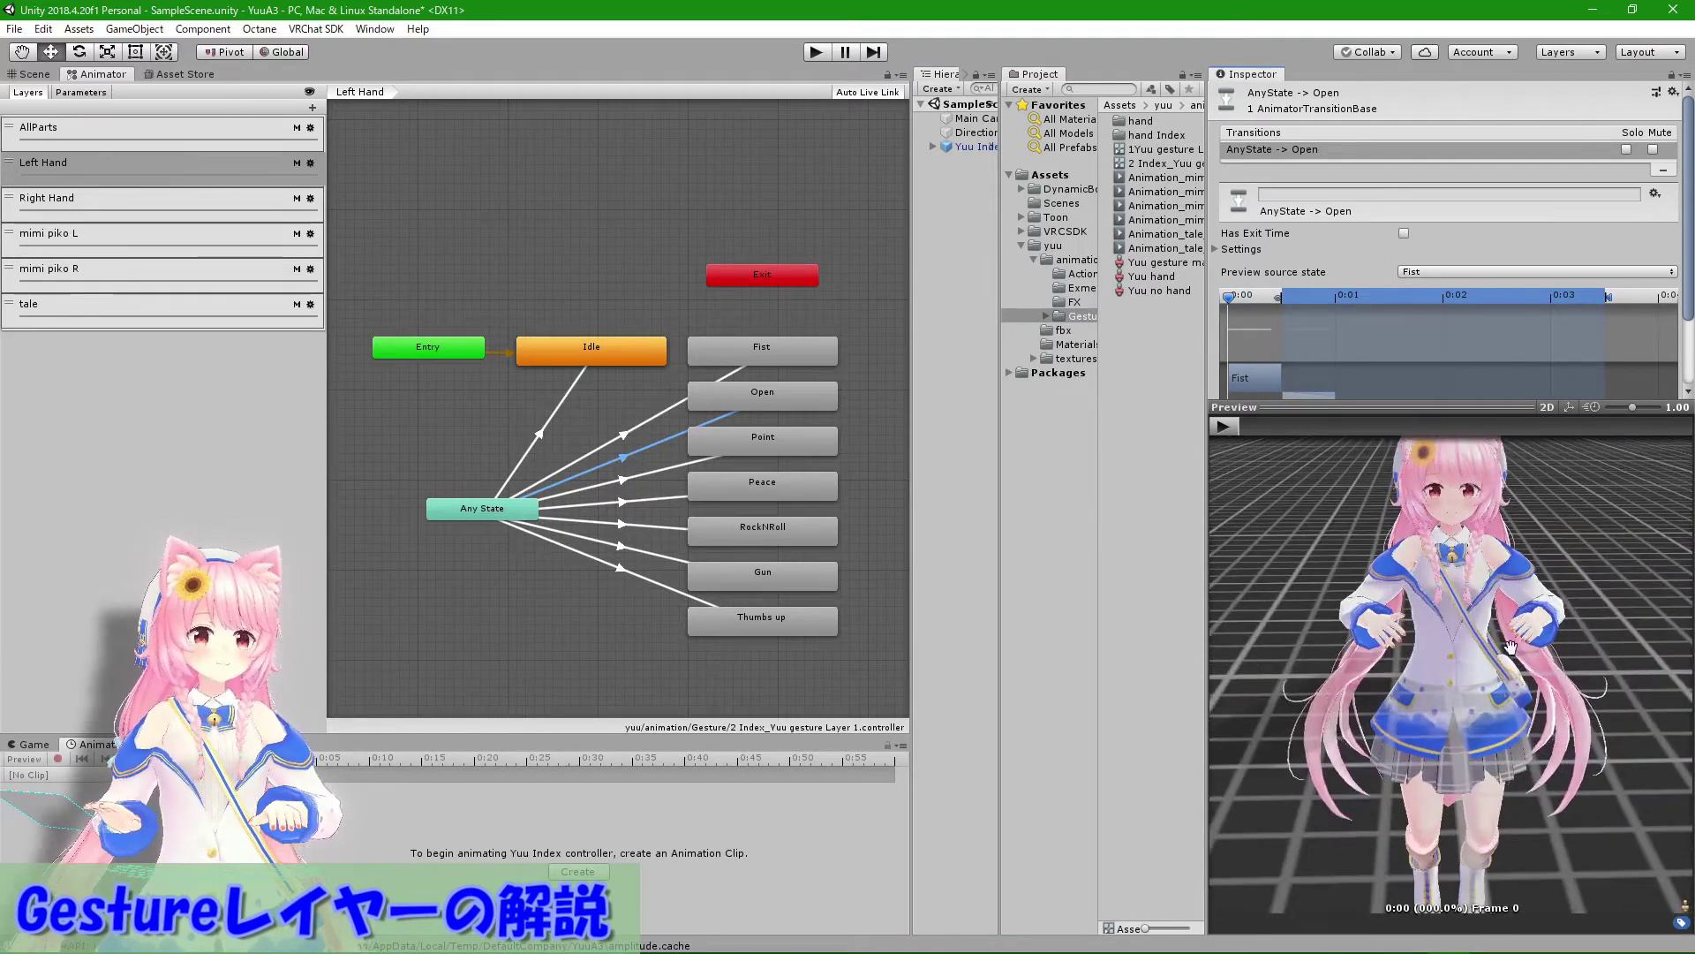
{"action": "middle_click_drag", "start_coordinate": [1449, 669], "coordinate": [1460, 738]}
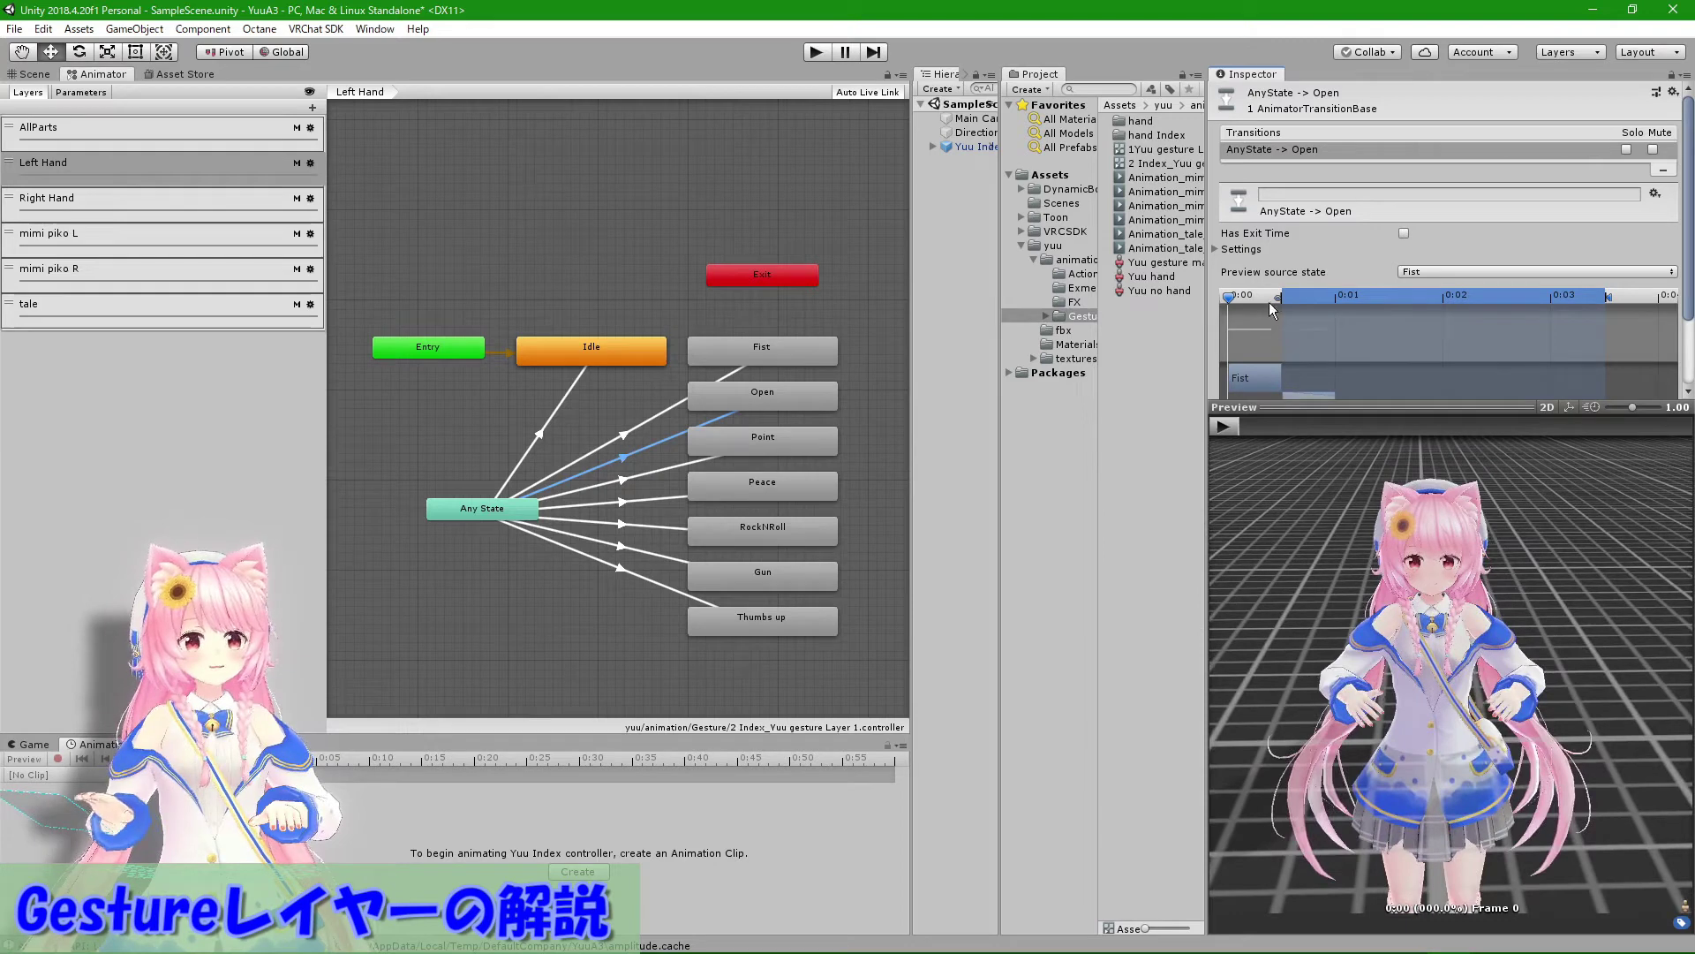
Step: Play and pause the Any State to Open preview, then reselect the Fist state
{"action": "left_click", "coordinate": [1224, 425]}
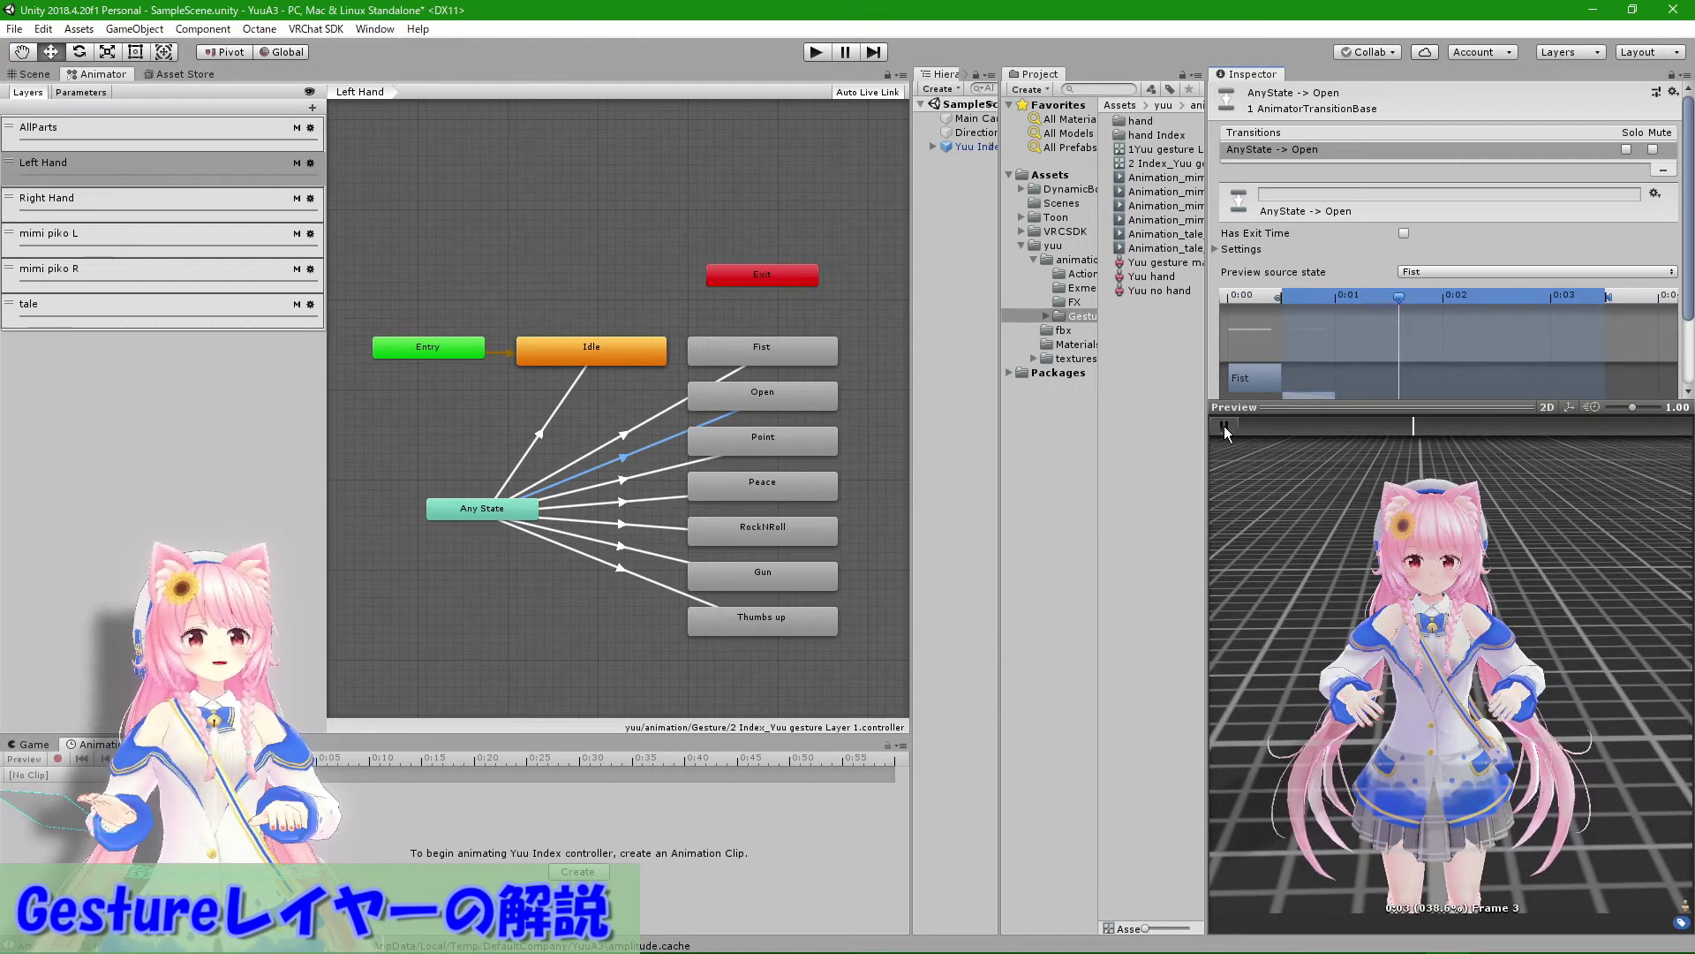
{"action": "left_click", "coordinate": [1224, 426]}
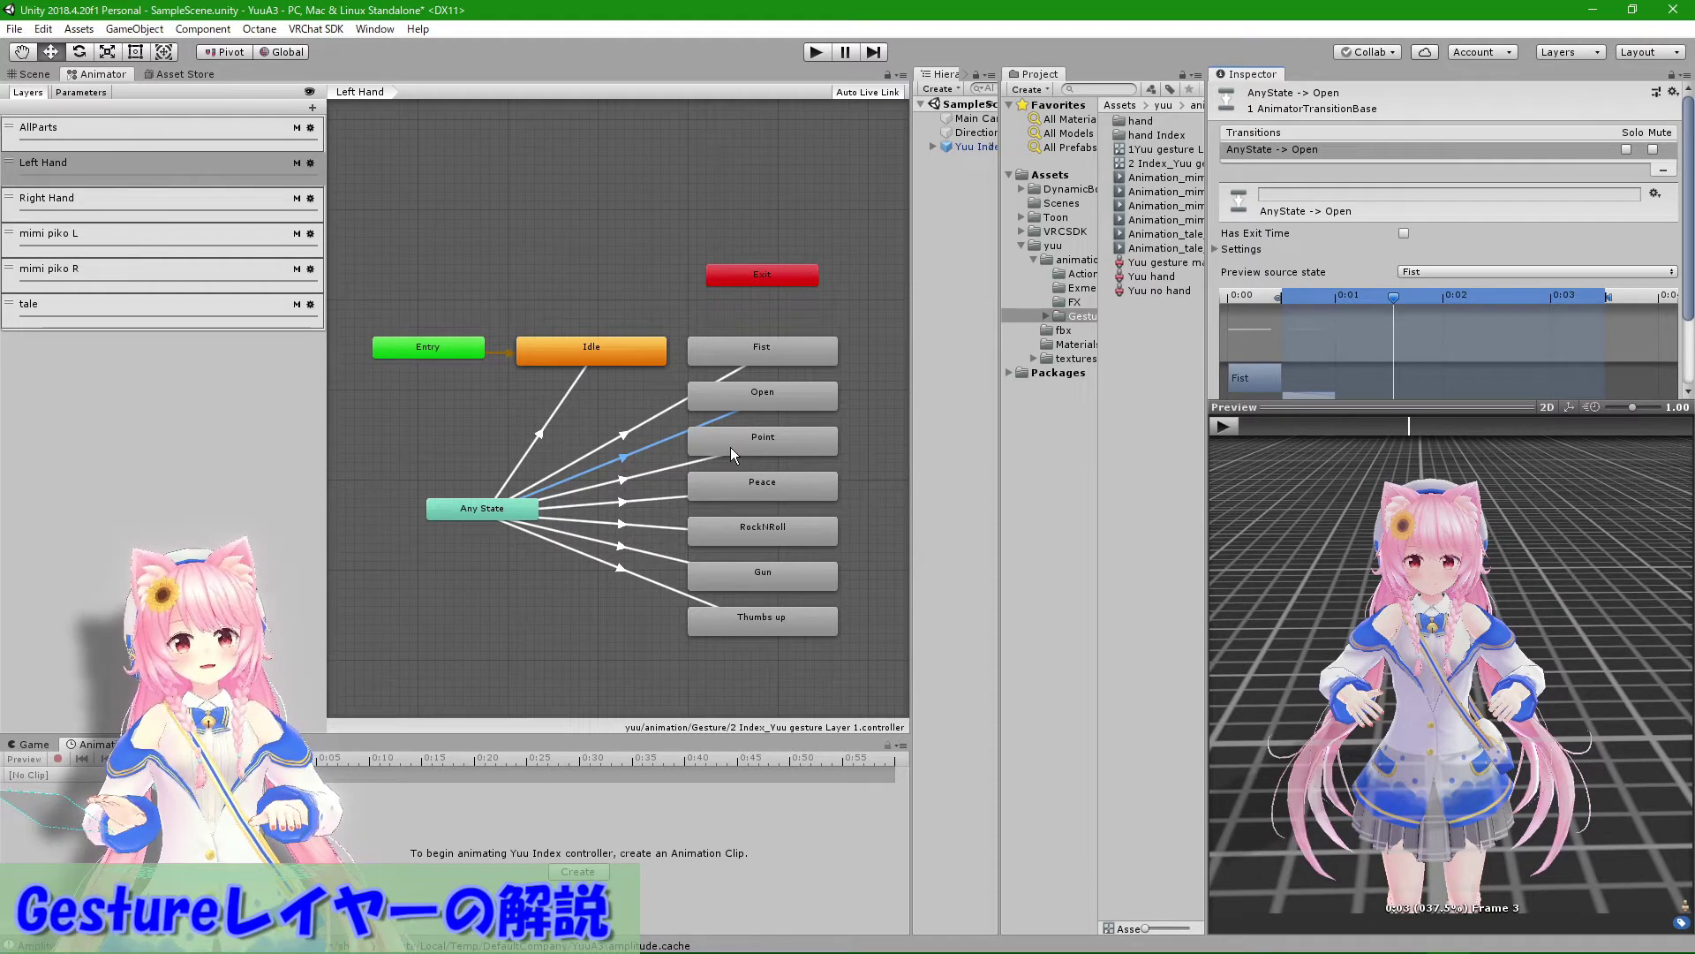
{"action": "left_click", "coordinate": [770, 353]}
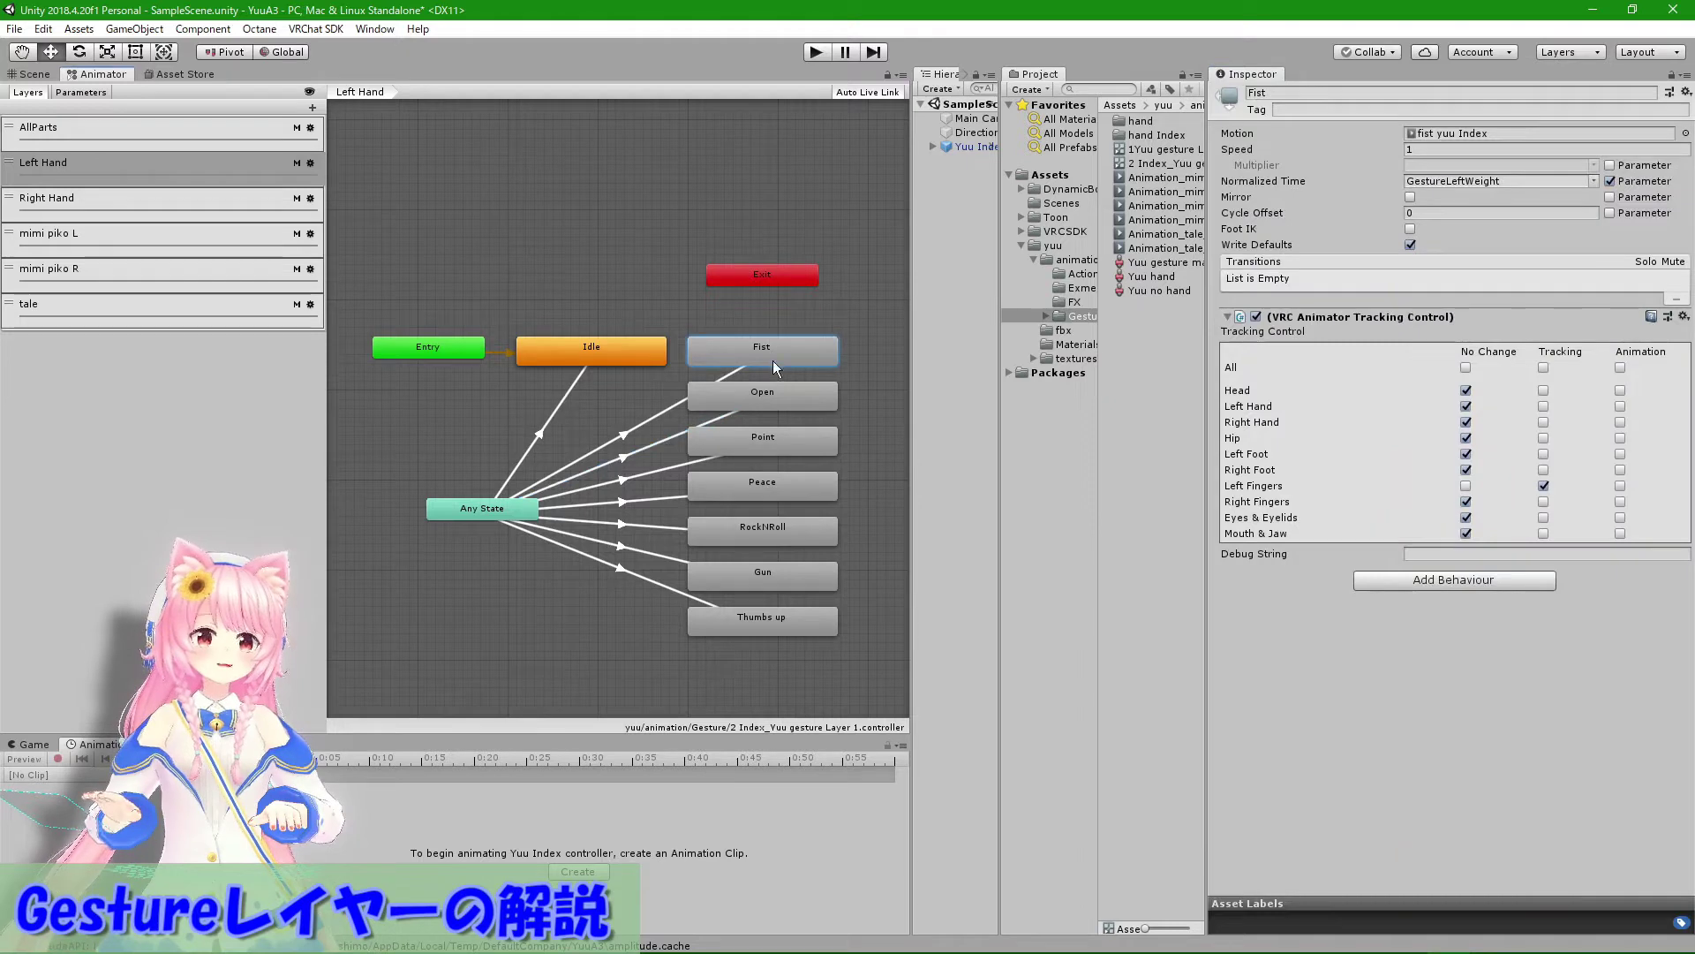
Step: Inspect the Open, Point, Peace, RockNRoll, Gun and Thumbs up gesture states
{"action": "left_click", "coordinate": [786, 396]}
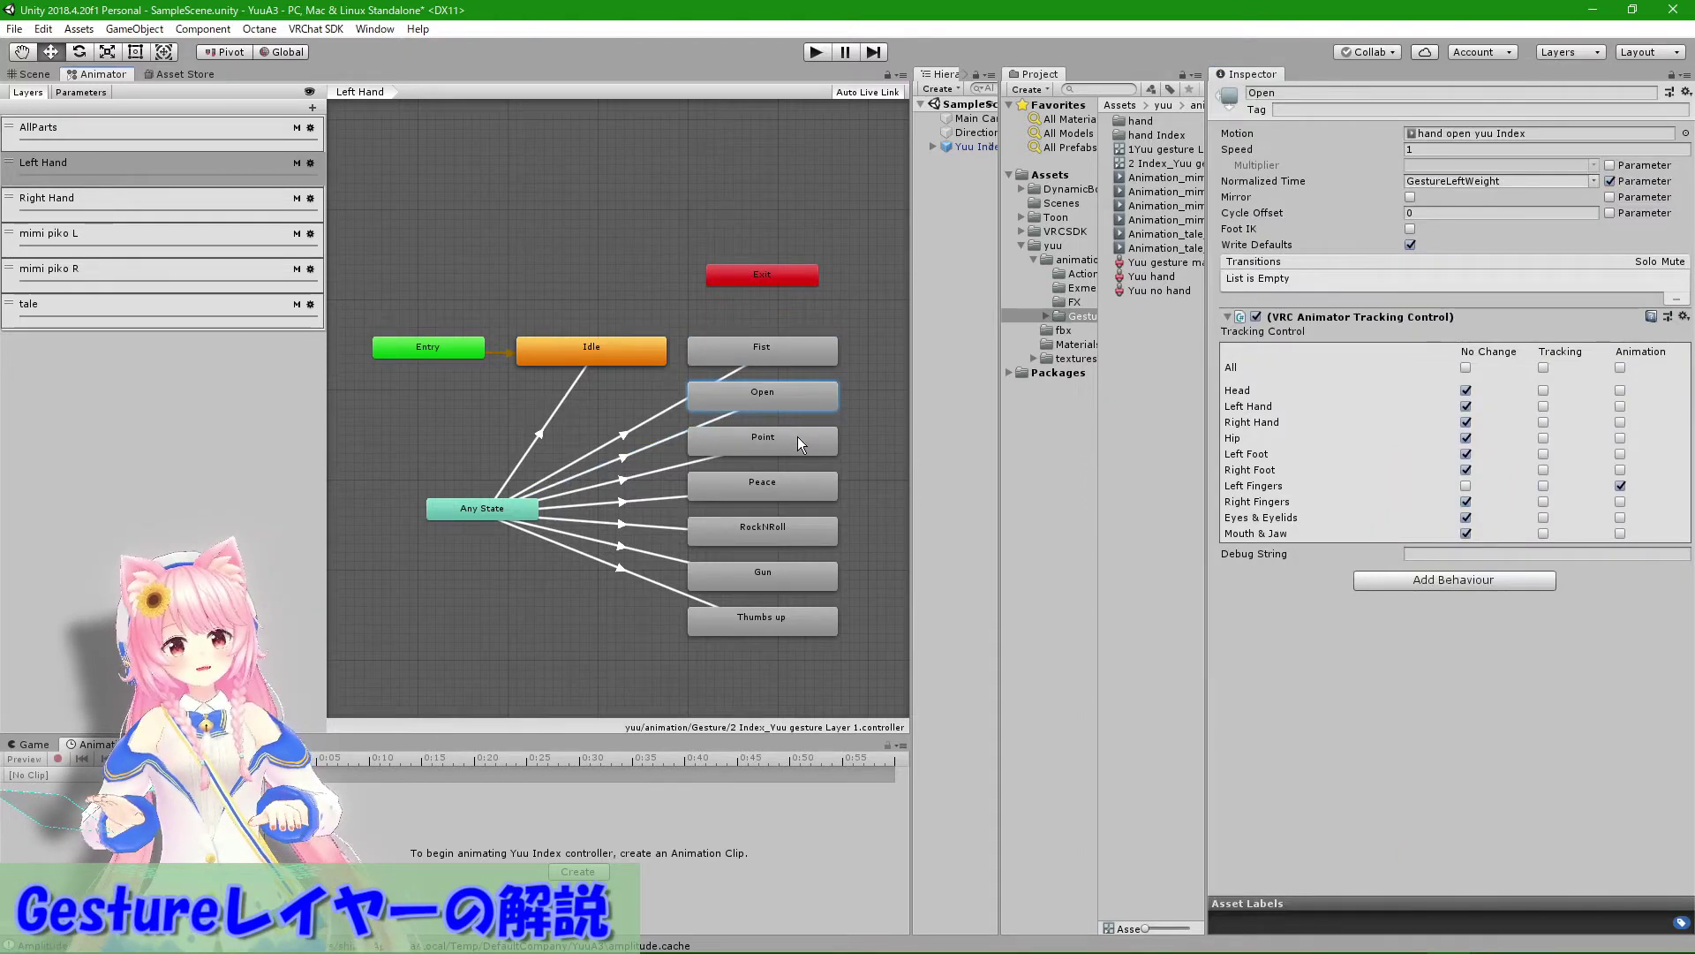
{"action": "left_click", "coordinate": [797, 436]}
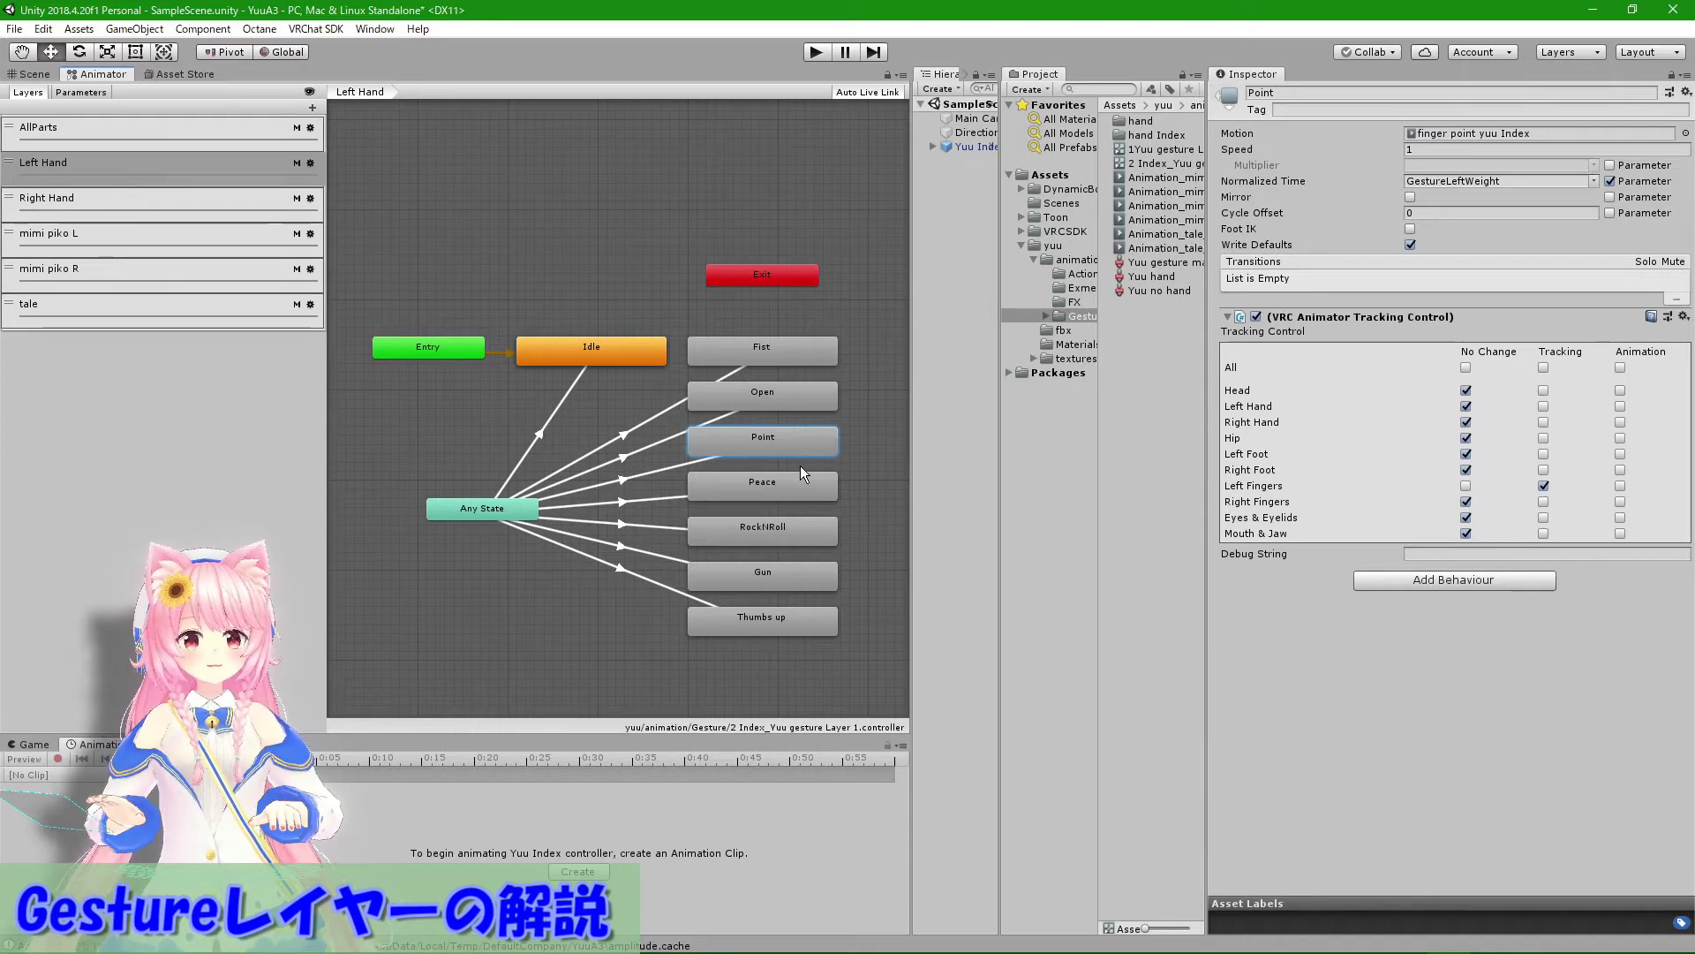
{"action": "left_click", "coordinate": [789, 489]}
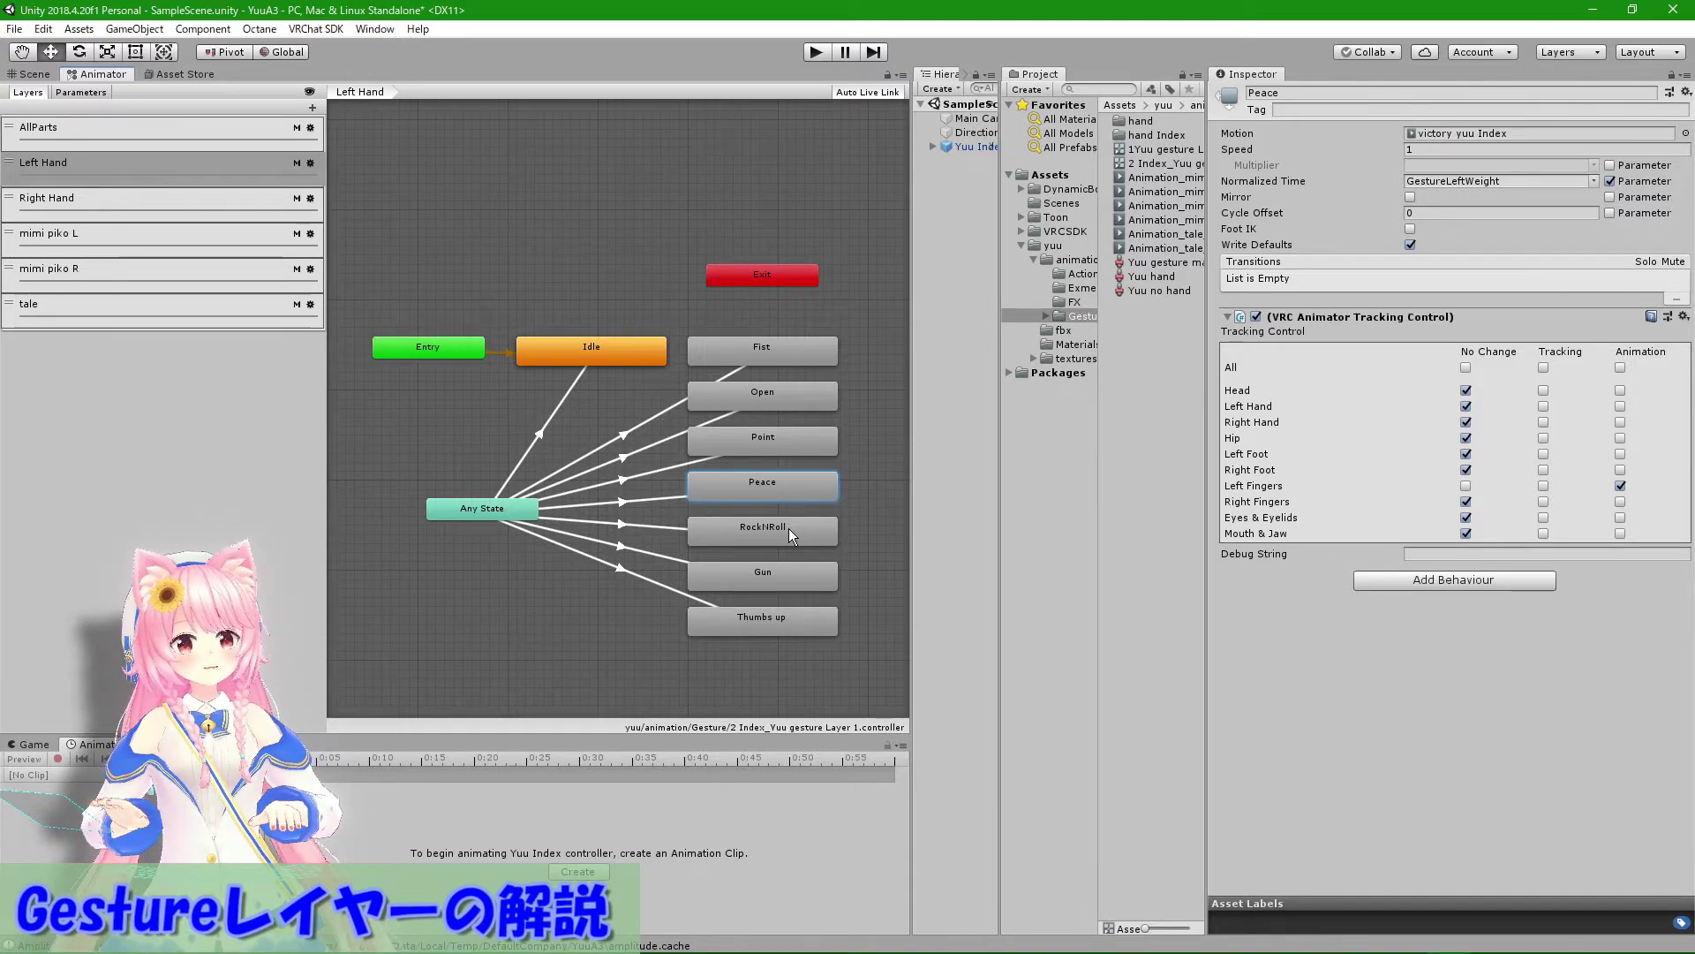
{"action": "left_click", "coordinate": [788, 528]}
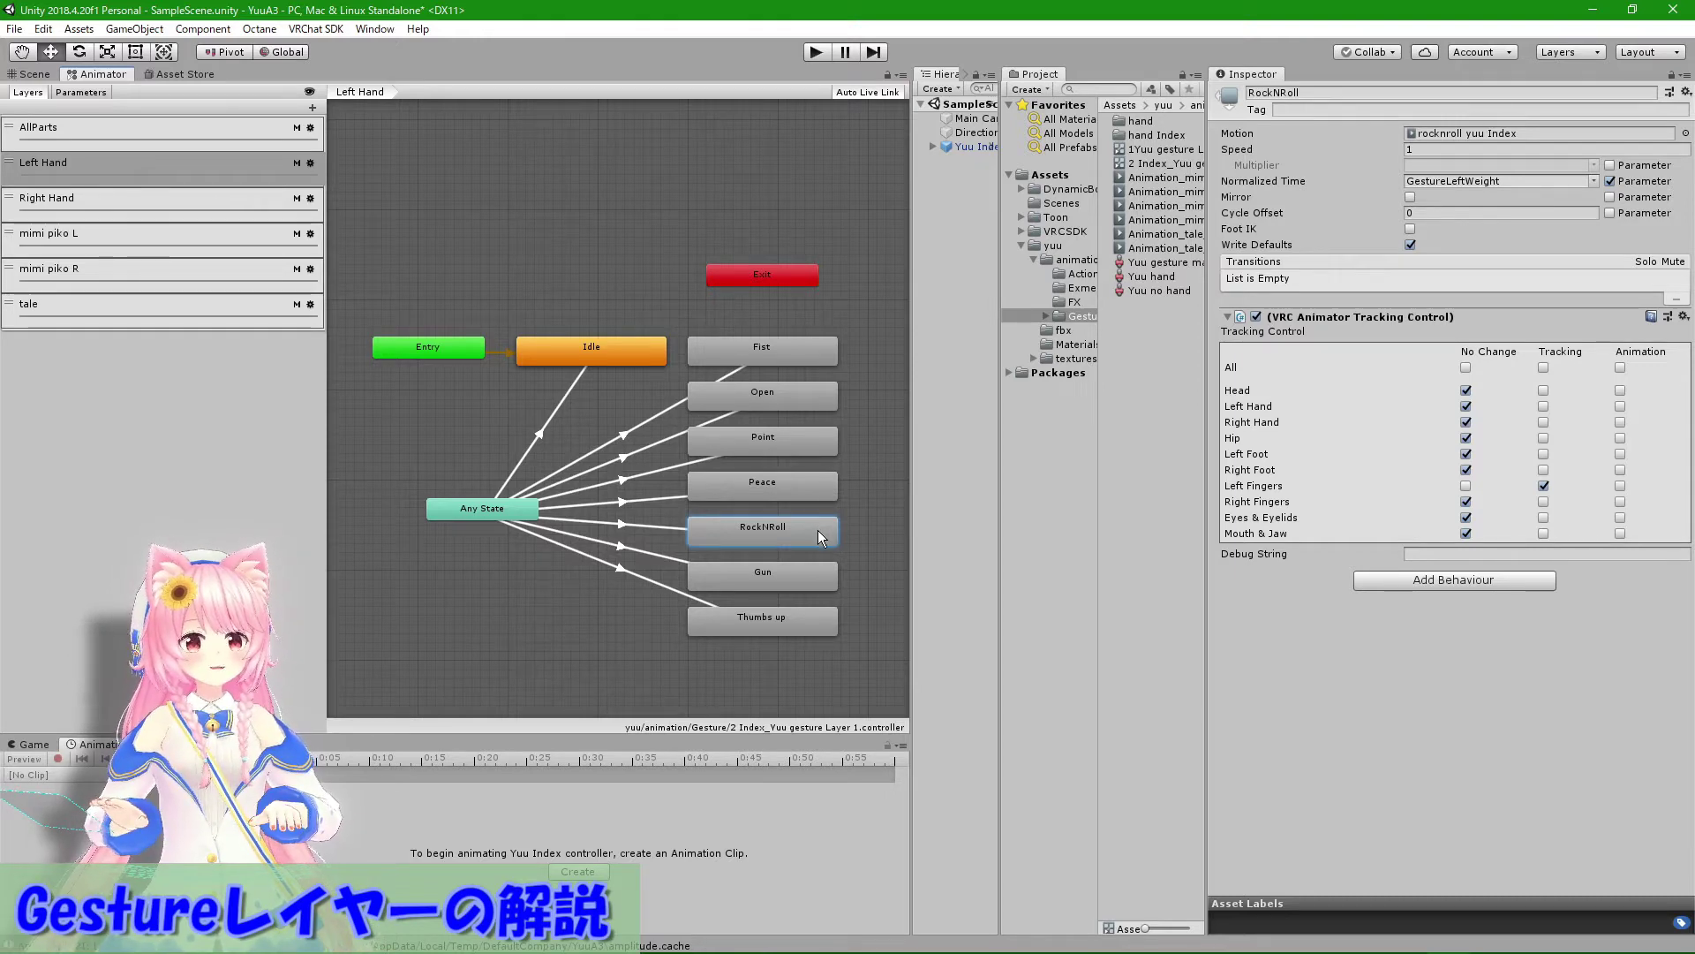
{"action": "left_click", "coordinate": [818, 588]}
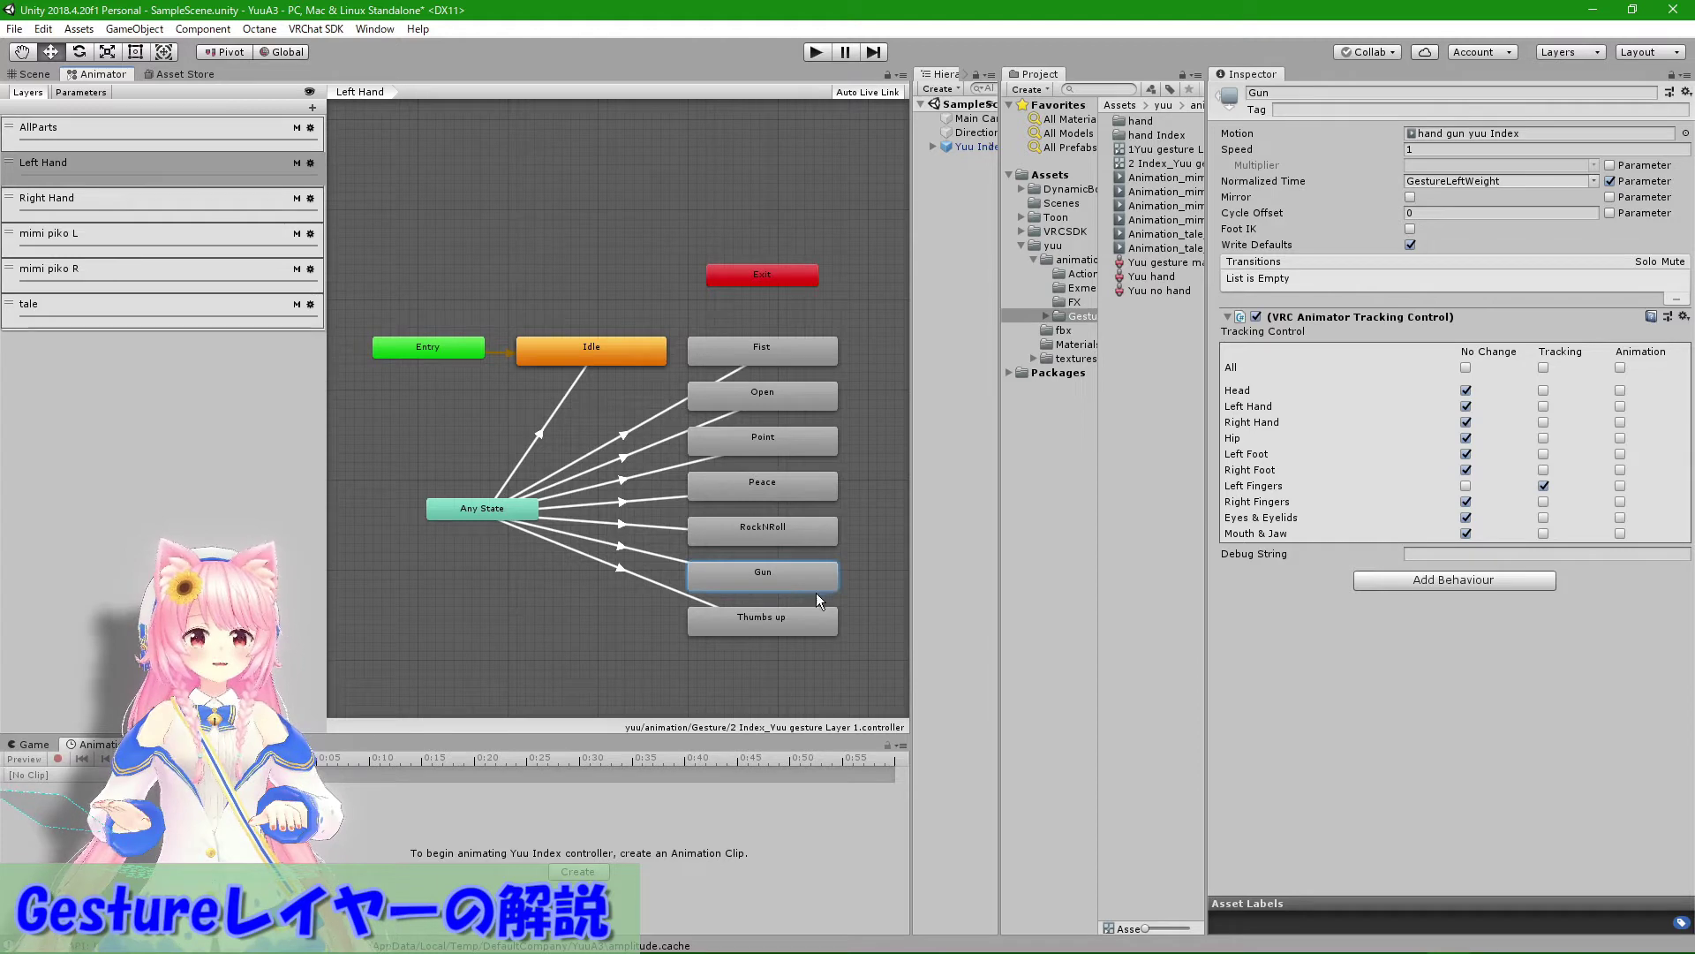
{"action": "left_click", "coordinate": [802, 622]}
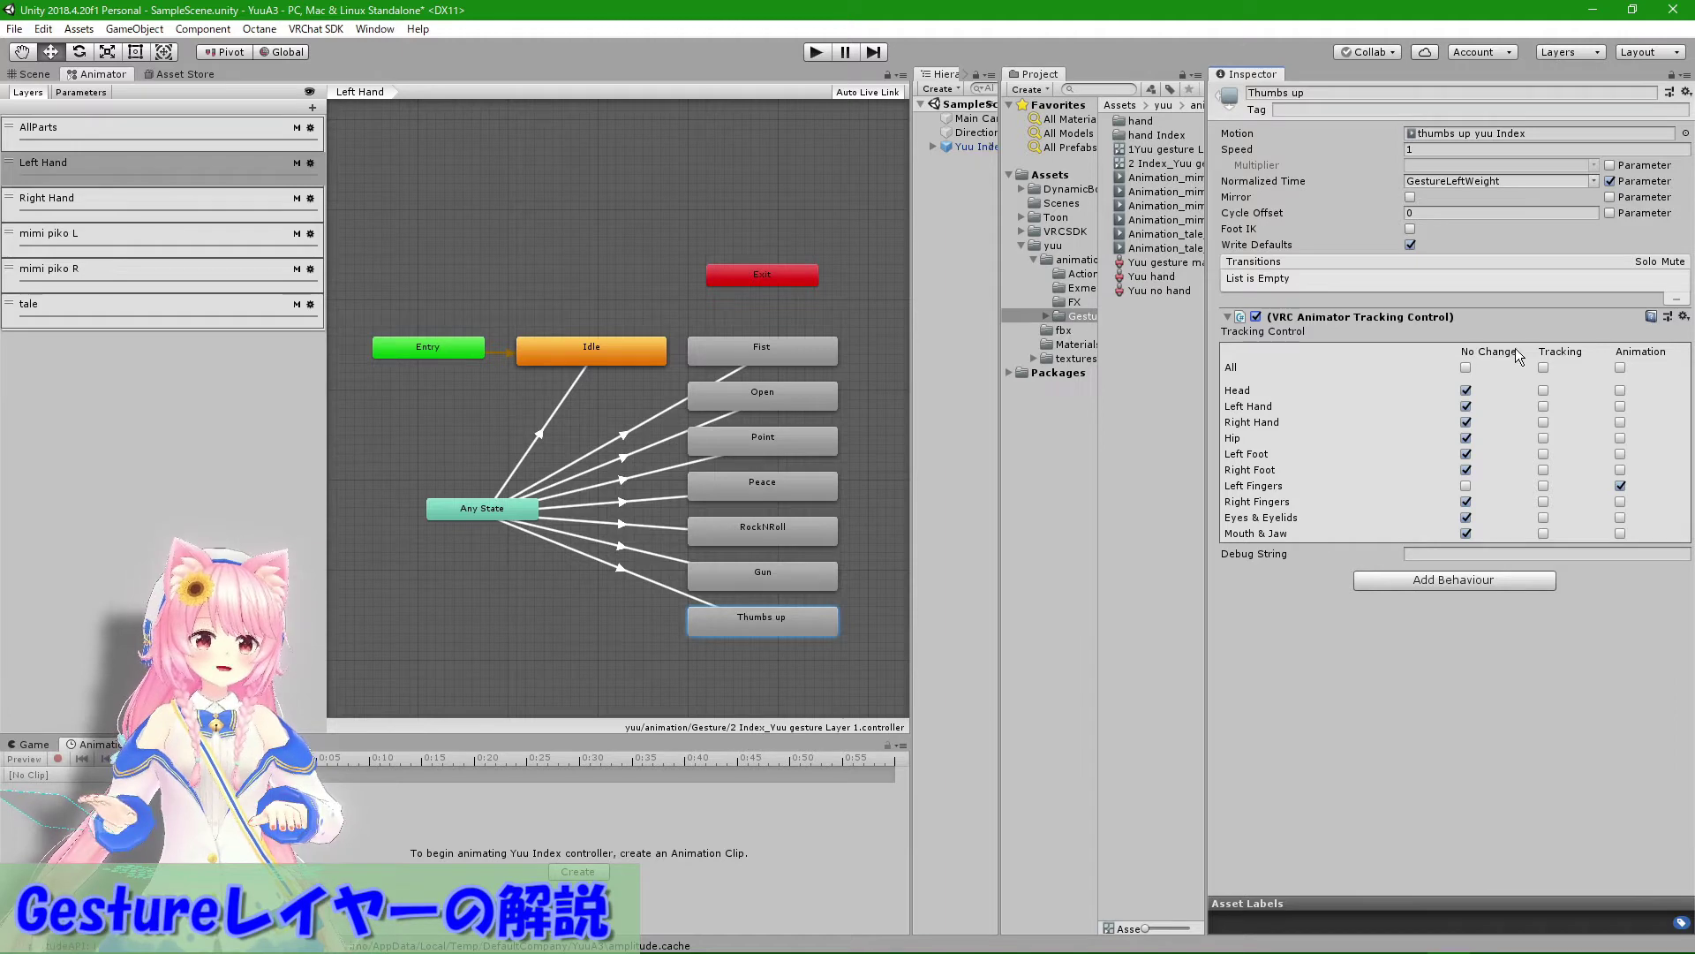
Step: Review the Tracking Control component's options, then switch to the Right Hand layer
{"action": "left_click", "coordinate": [1684, 316]}
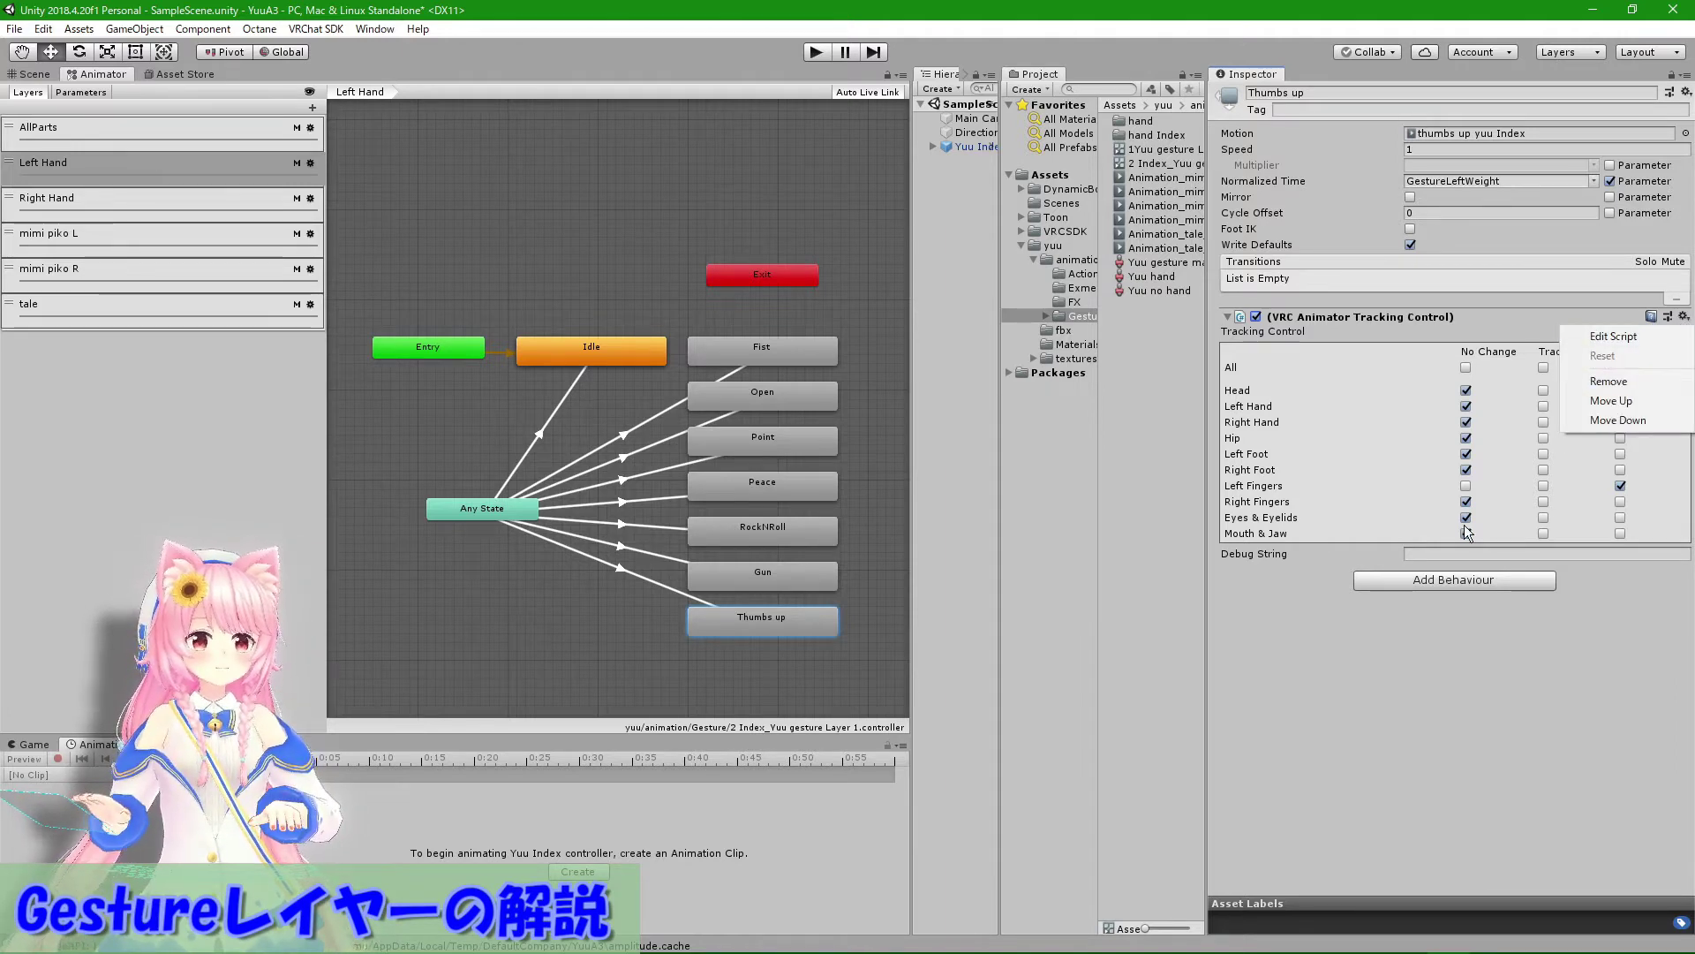
{"action": "left_click", "coordinate": [1148, 688]}
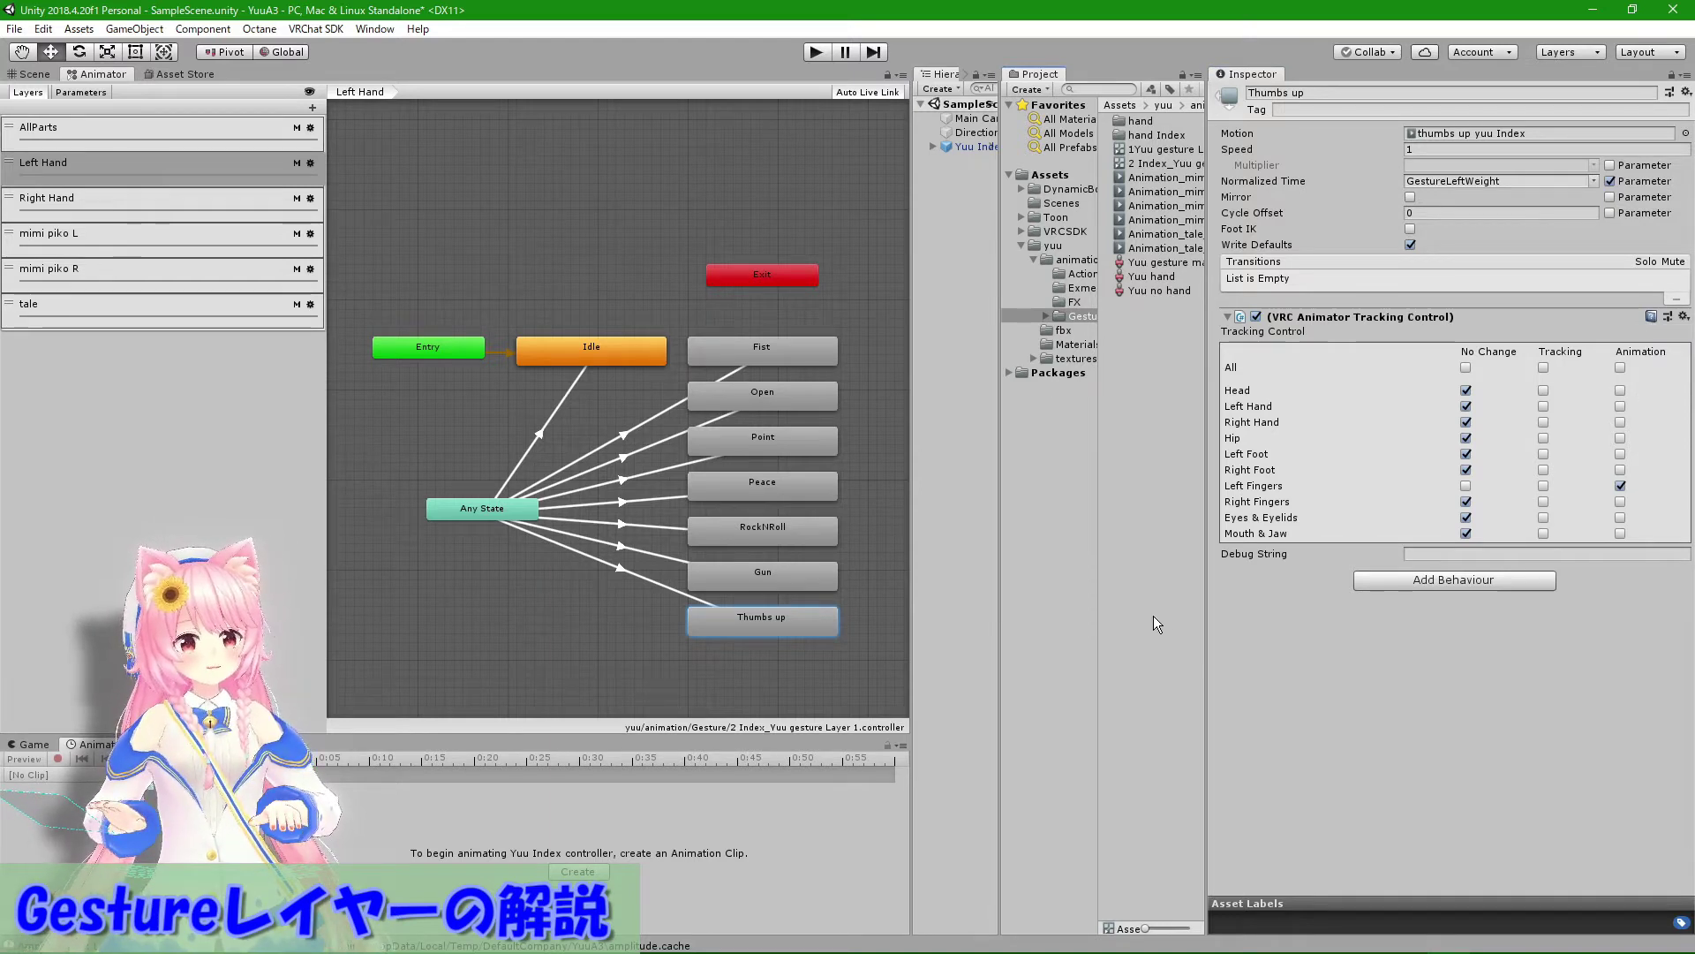
{"action": "left_click", "coordinate": [1255, 318]}
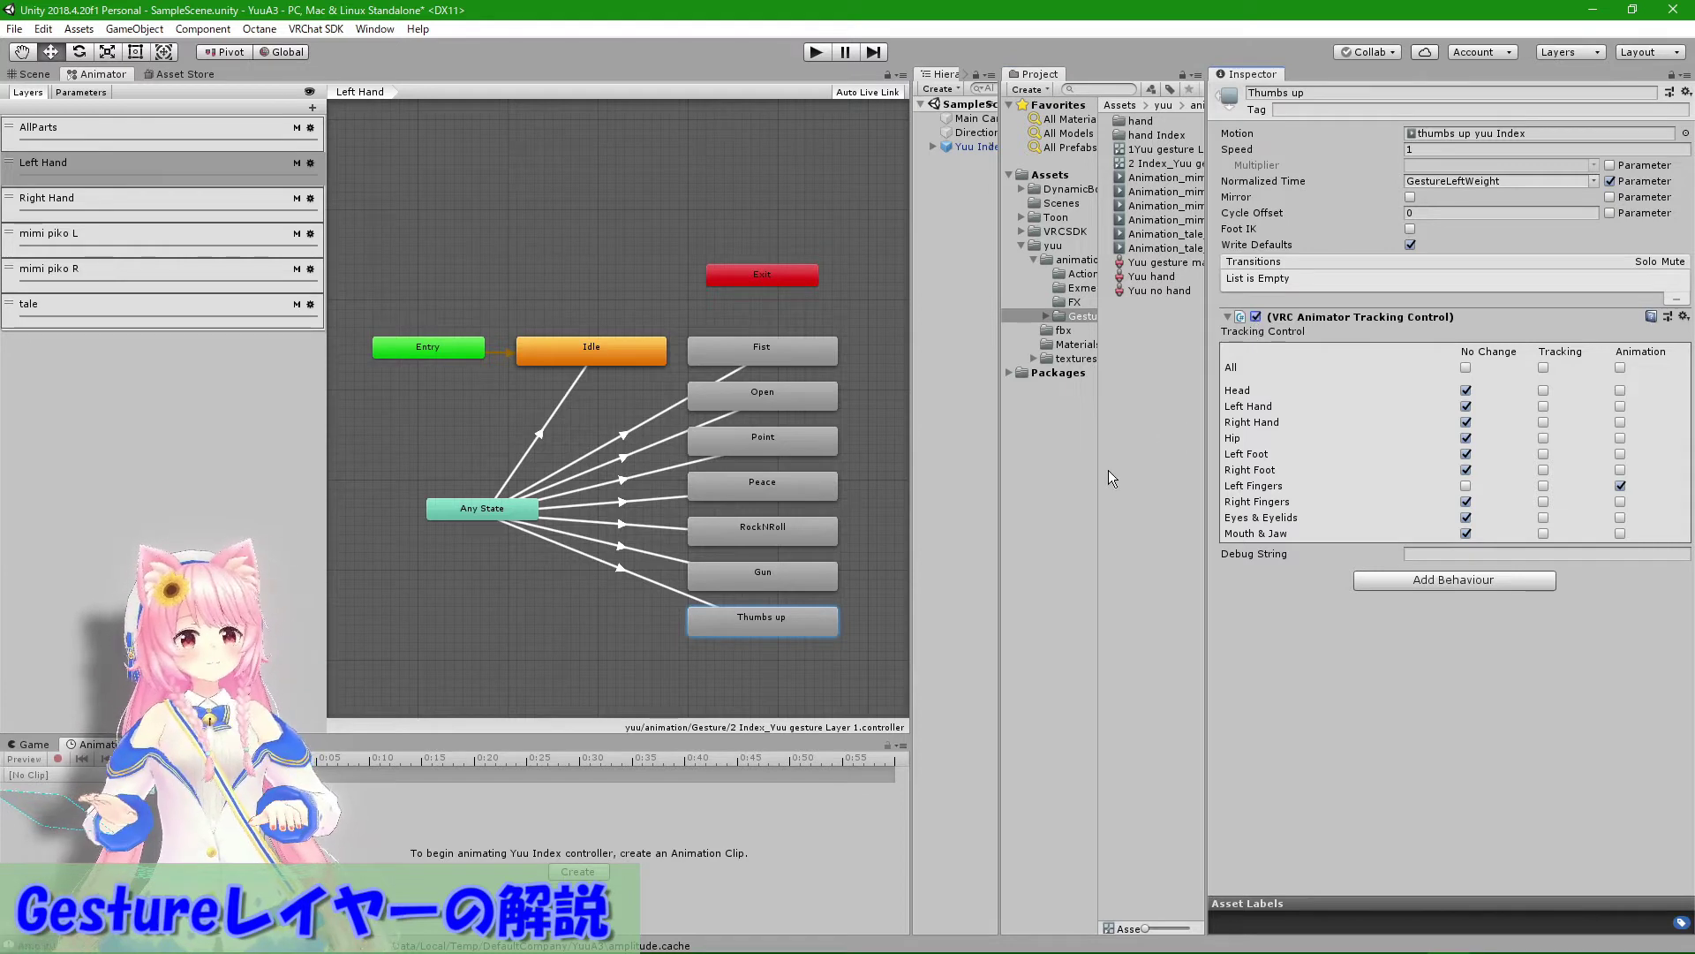
{"action": "left_click", "coordinate": [83, 210]}
{"action": "middle_click_drag", "start_coordinate": [744, 537], "coordinate": [554, 497]}
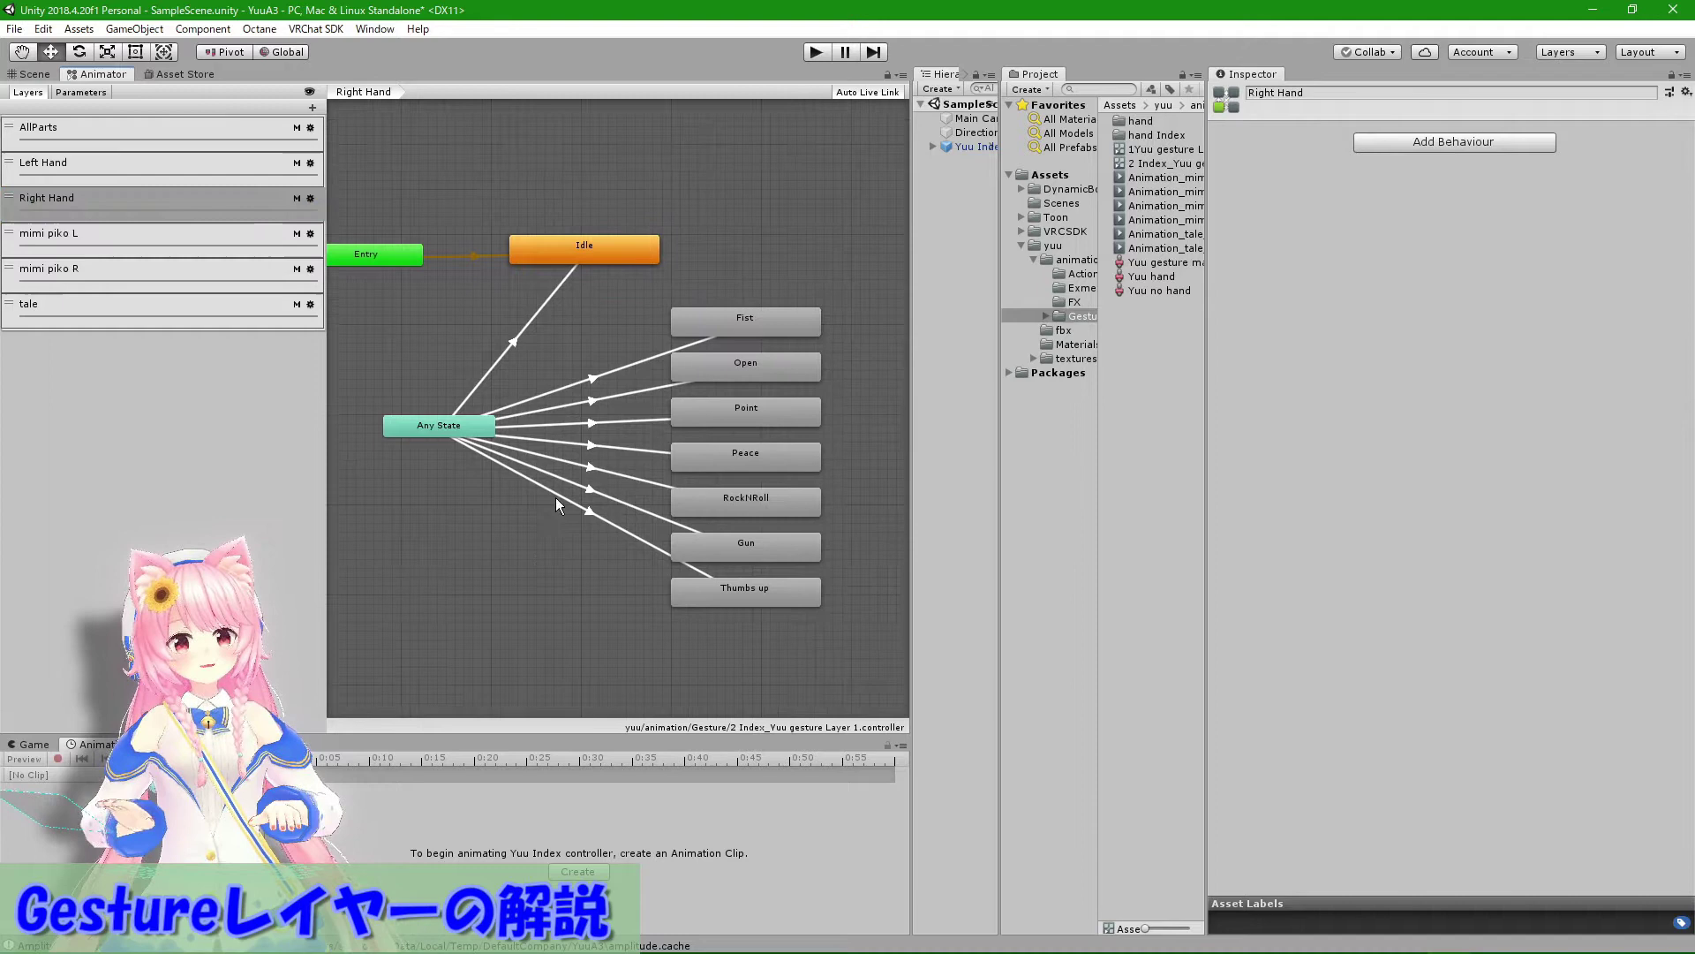
Step: Inspect Right Hand's Fist, Open, Peace, RockNRoll, Gun and Thumbs up states, then open mimi piko L
{"action": "left_click", "coordinate": [733, 309]}
{"action": "left_click", "coordinate": [744, 364]}
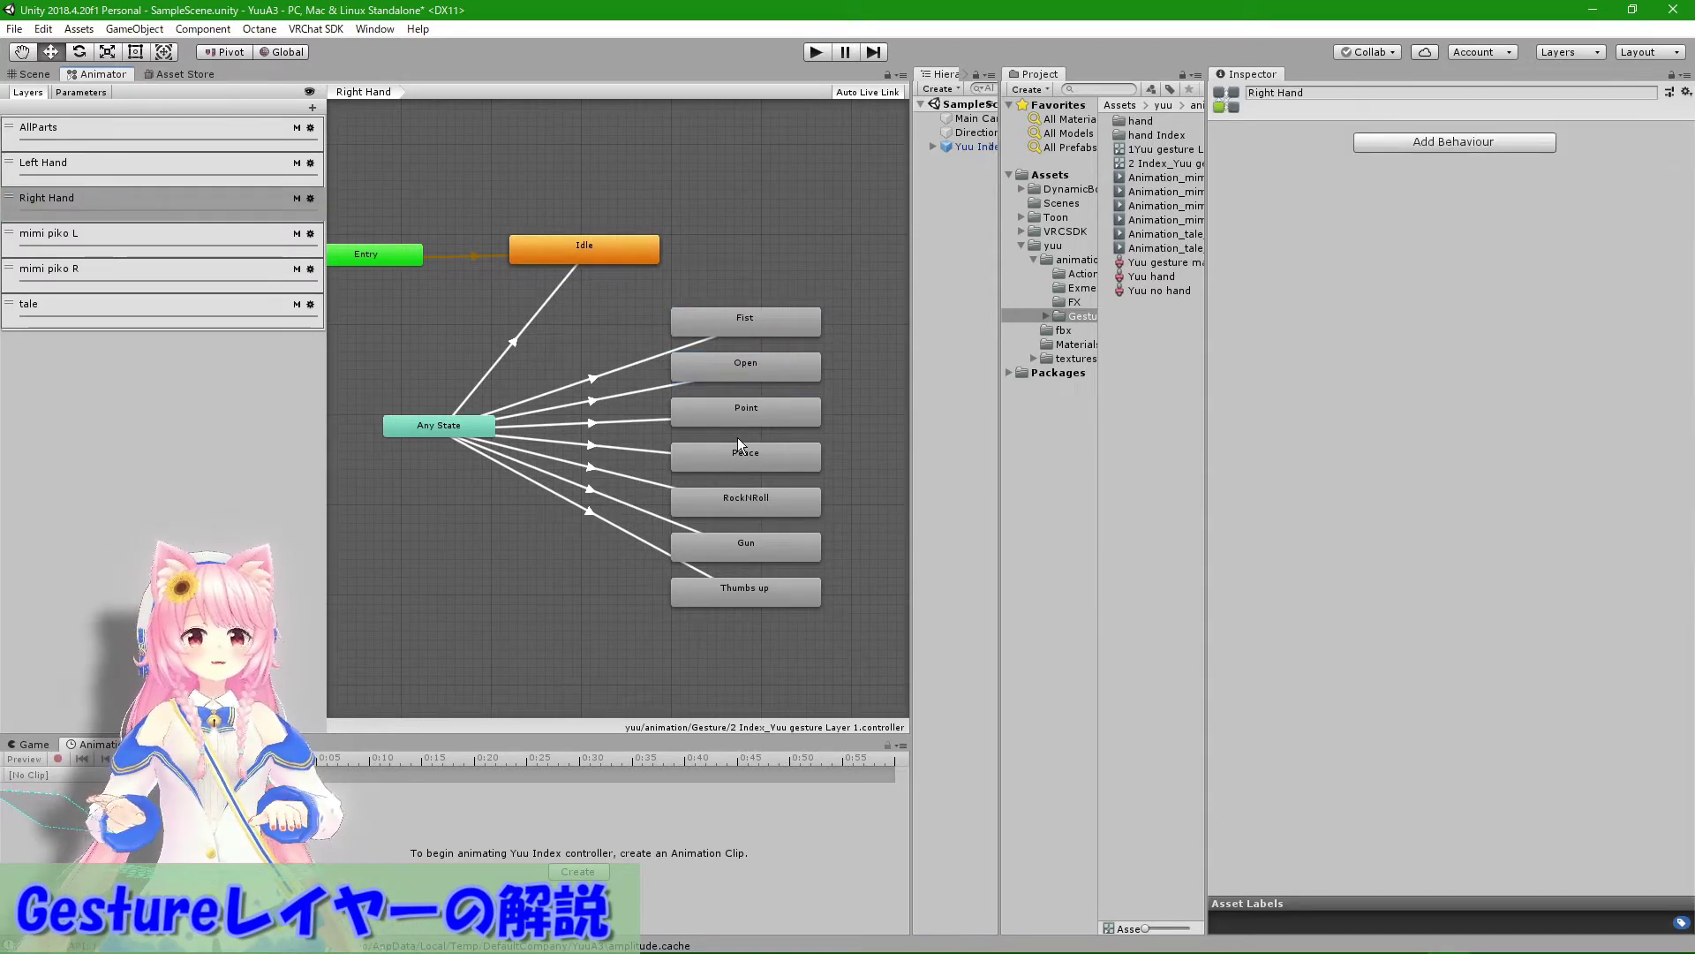
{"action": "left_click", "coordinate": [734, 457]}
{"action": "left_click", "coordinate": [731, 501]}
{"action": "left_click", "coordinate": [735, 546]}
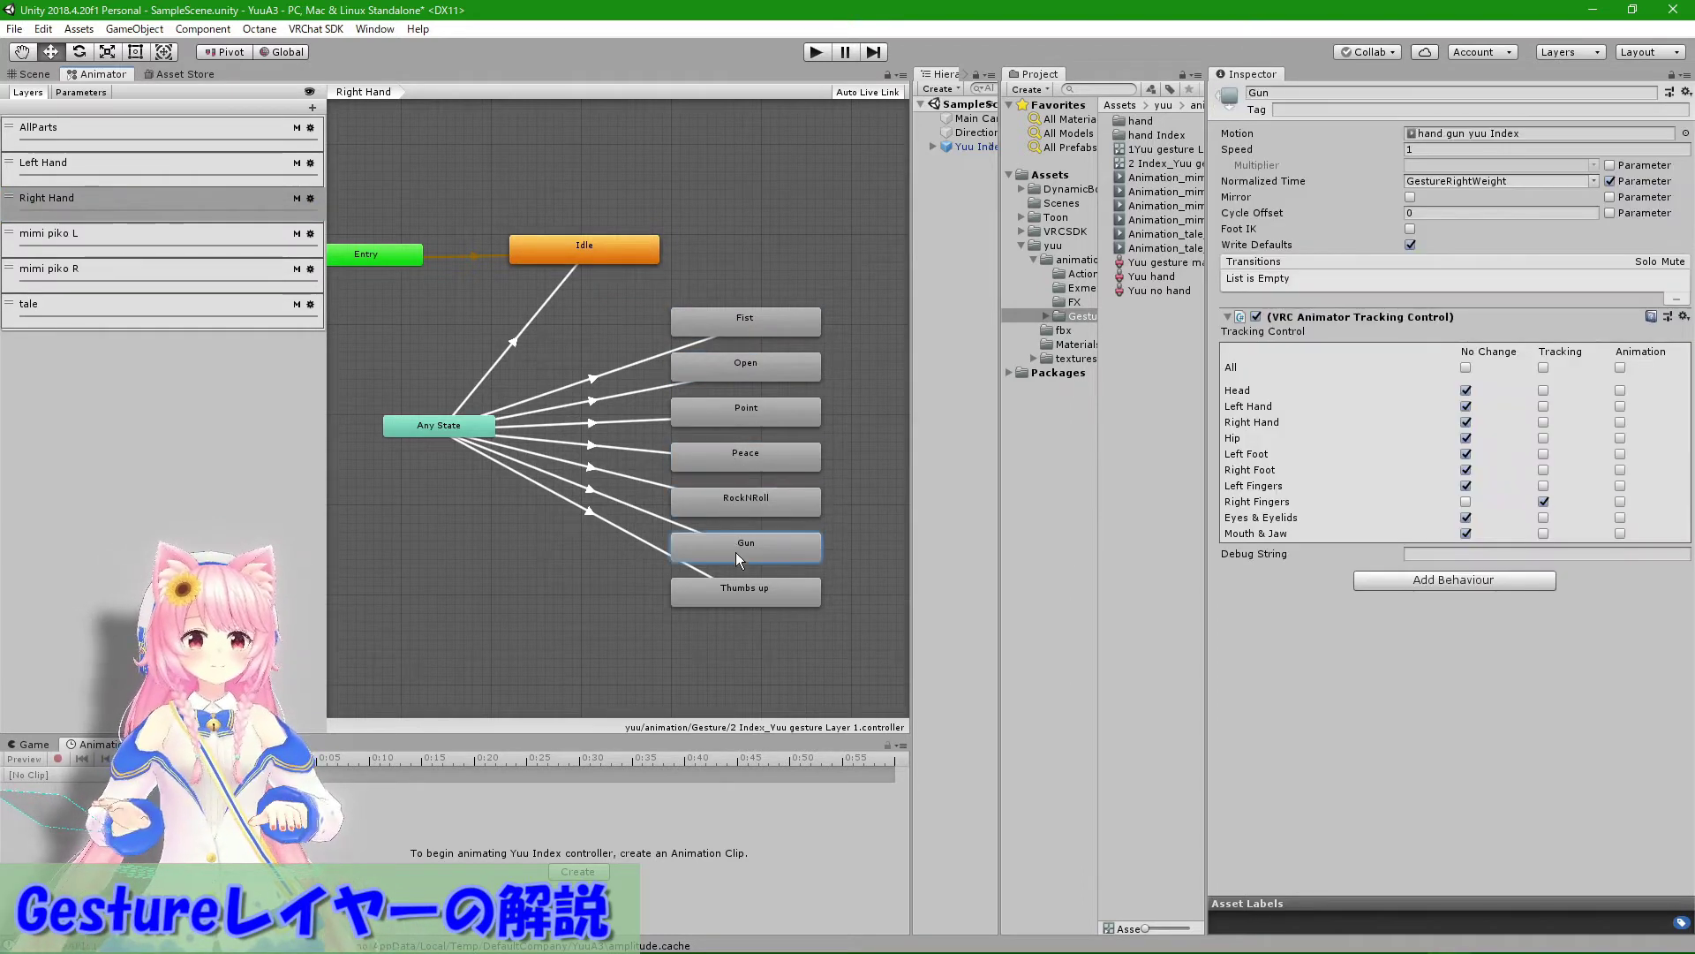
{"action": "left_click", "coordinate": [738, 589]}
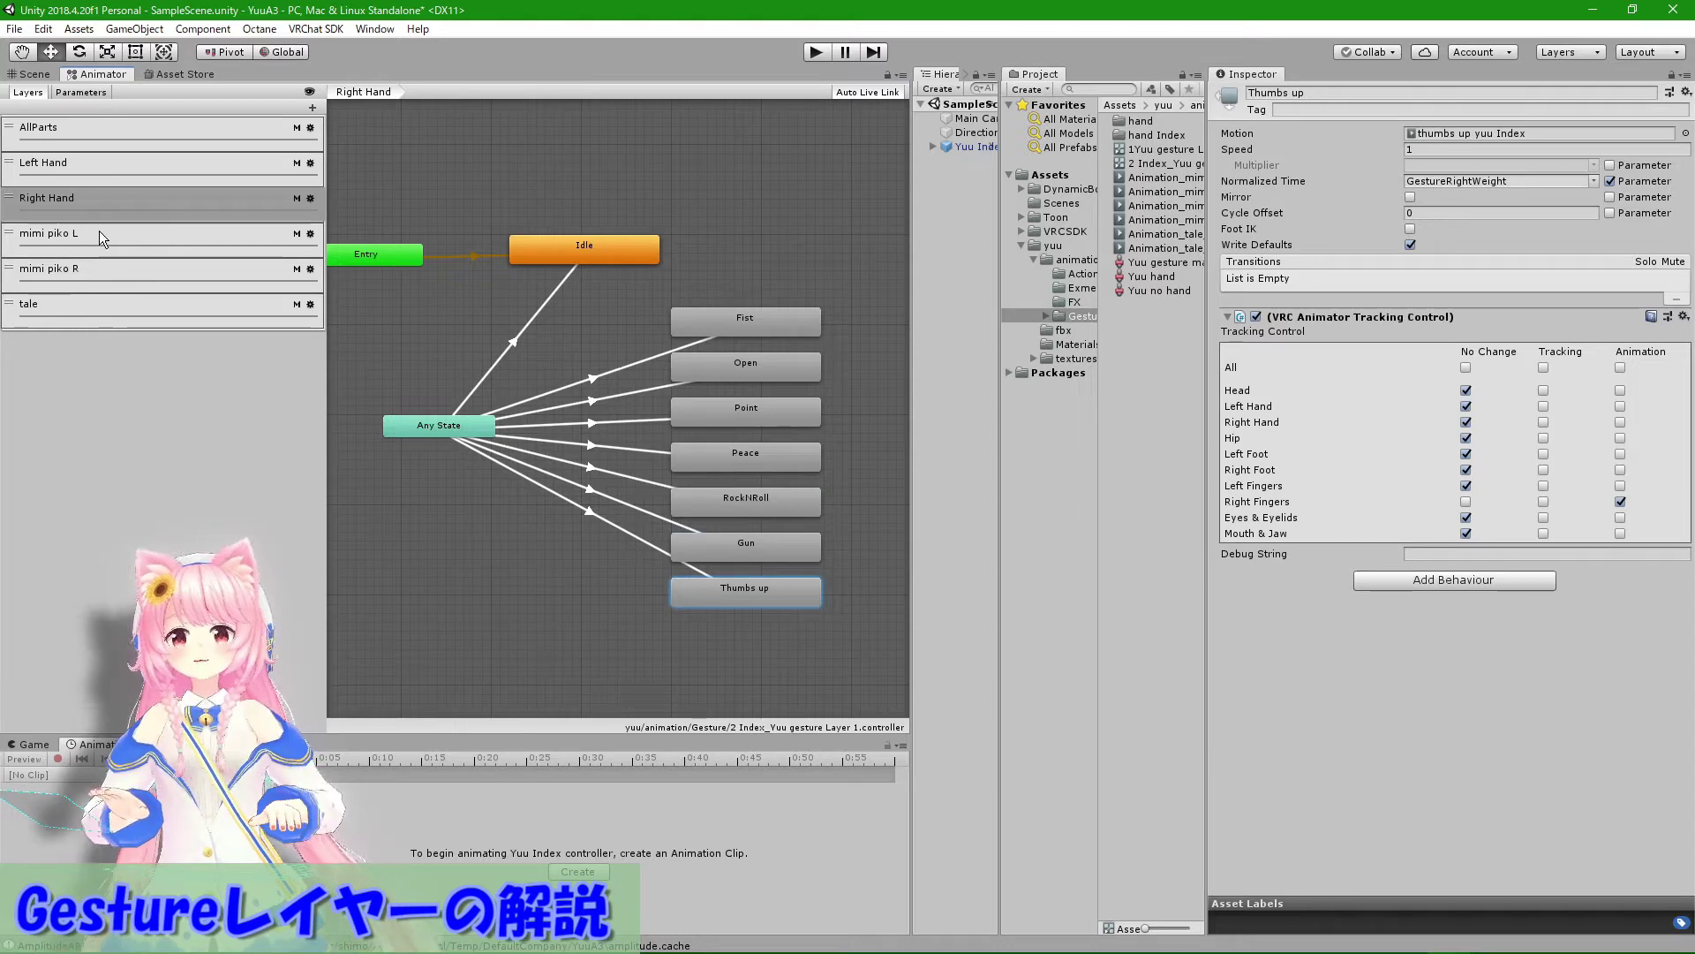
{"action": "left_click", "coordinate": [98, 228]}
{"action": "middle_click_drag", "start_coordinate": [572, 581], "coordinate": [630, 697]}
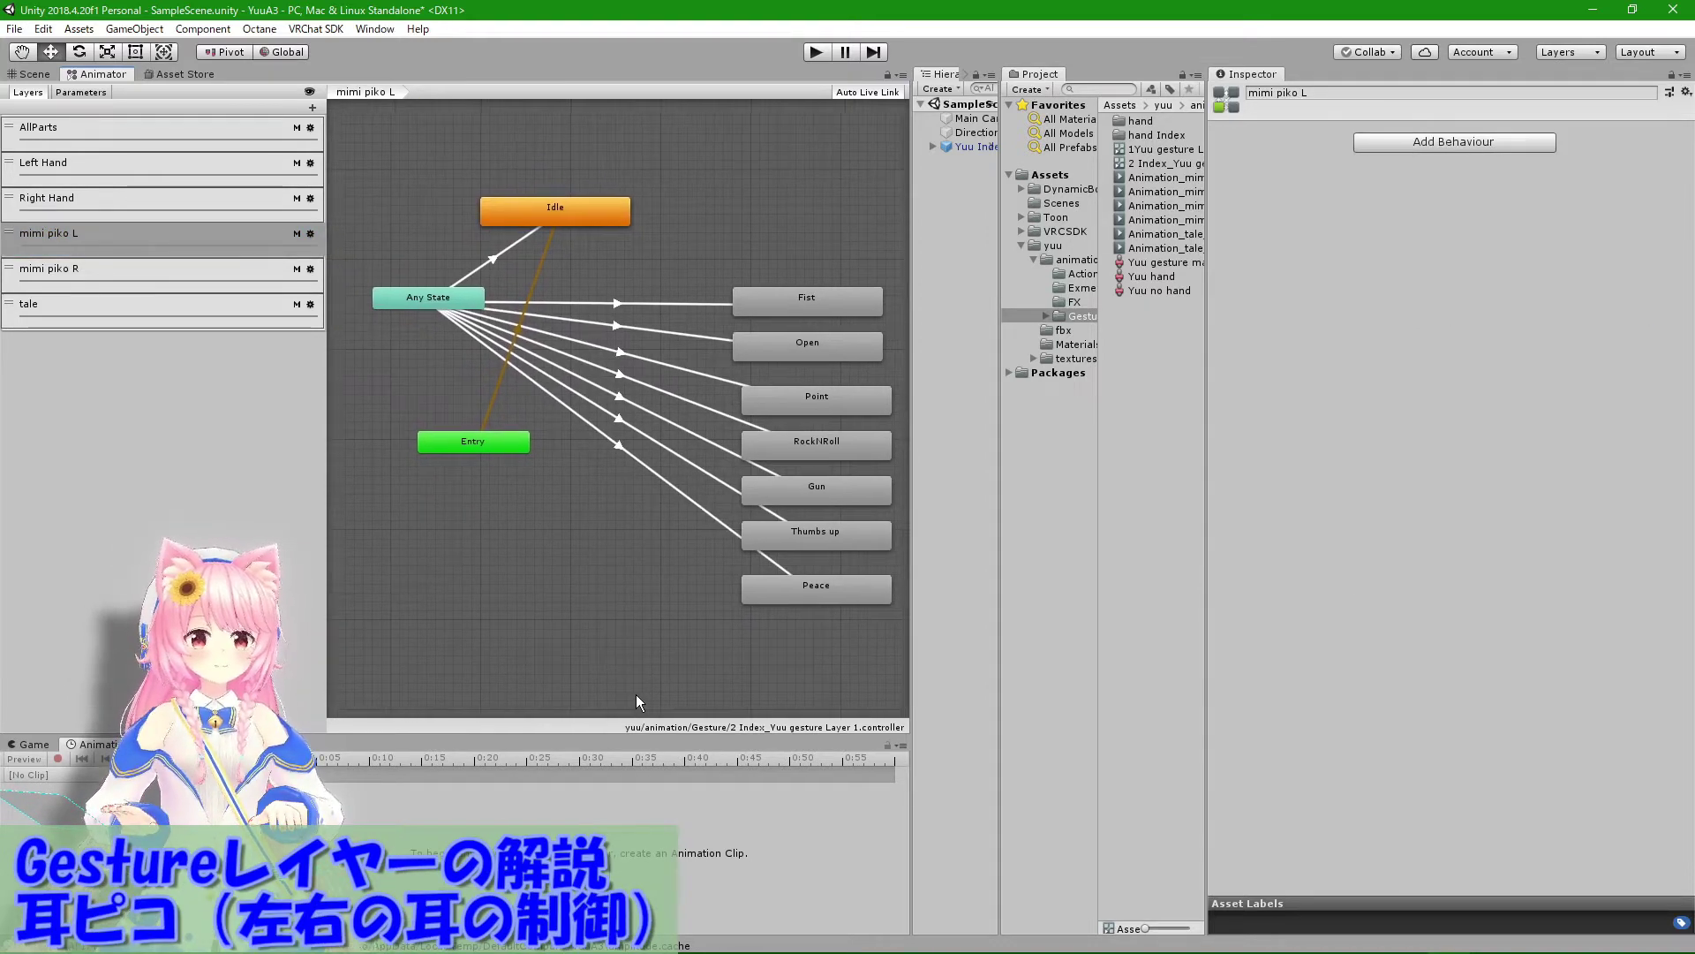
Step: Inspect mimi piko L's Entry, Idle and Any State, pinging Idle's Animation_empty clip in Project
{"action": "left_click_drag", "start_coordinate": [910, 669], "coordinate": [979, 687]}
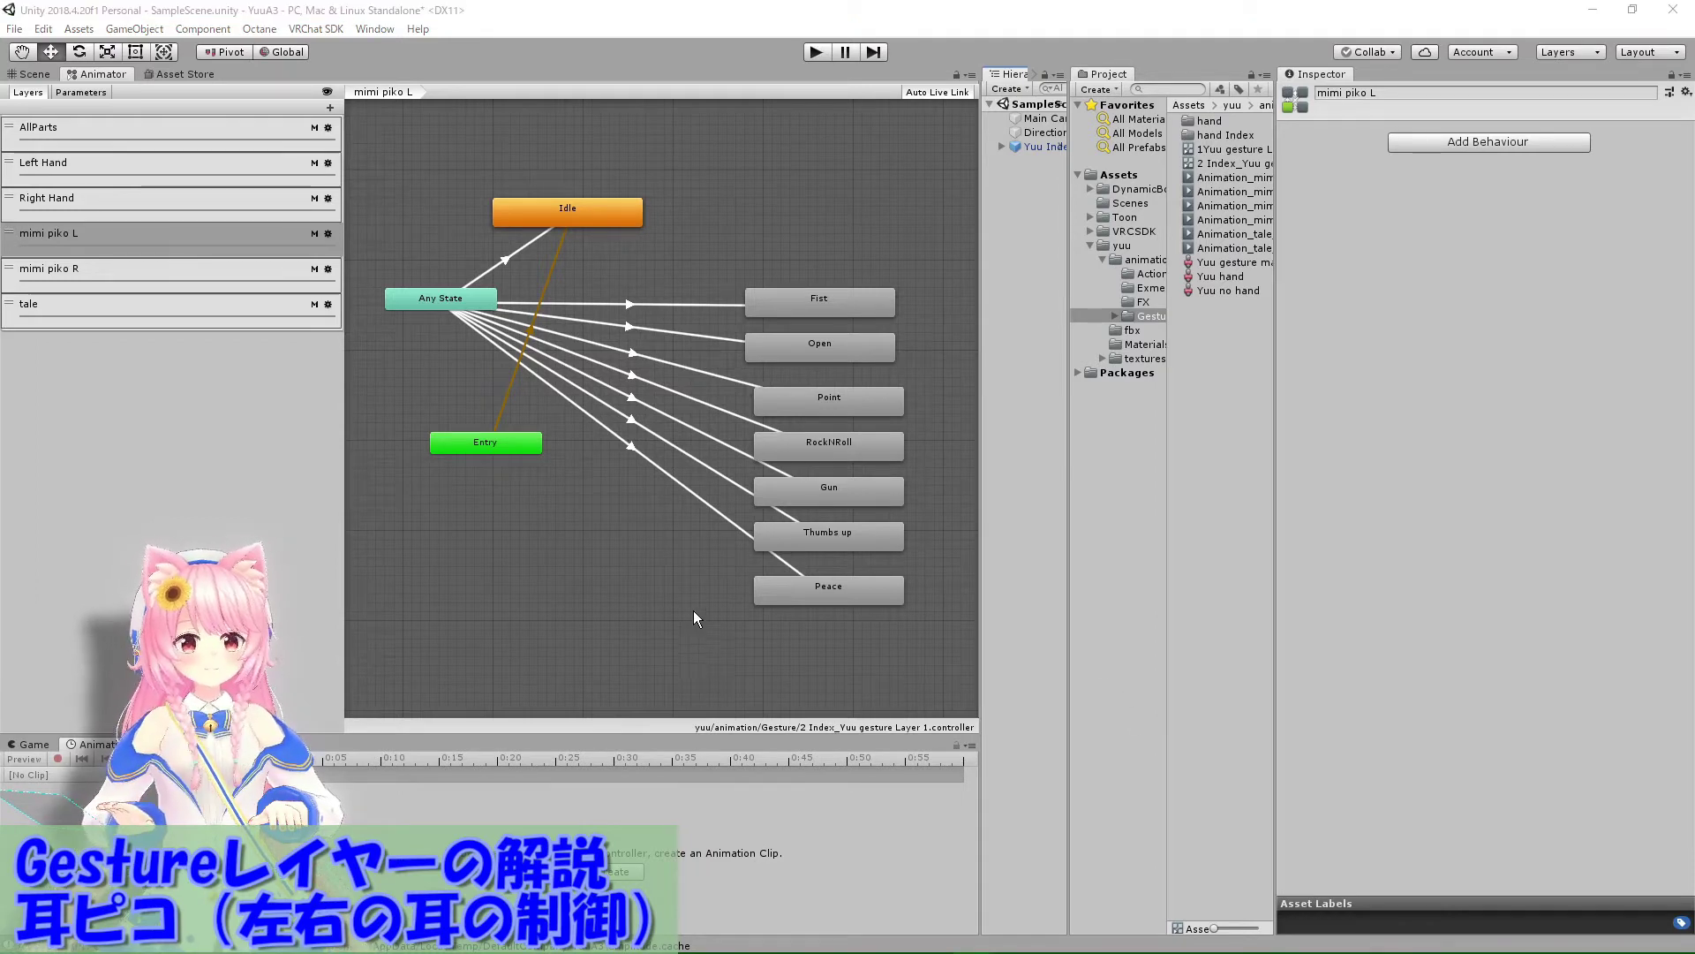
{"action": "left_click", "coordinate": [491, 454]}
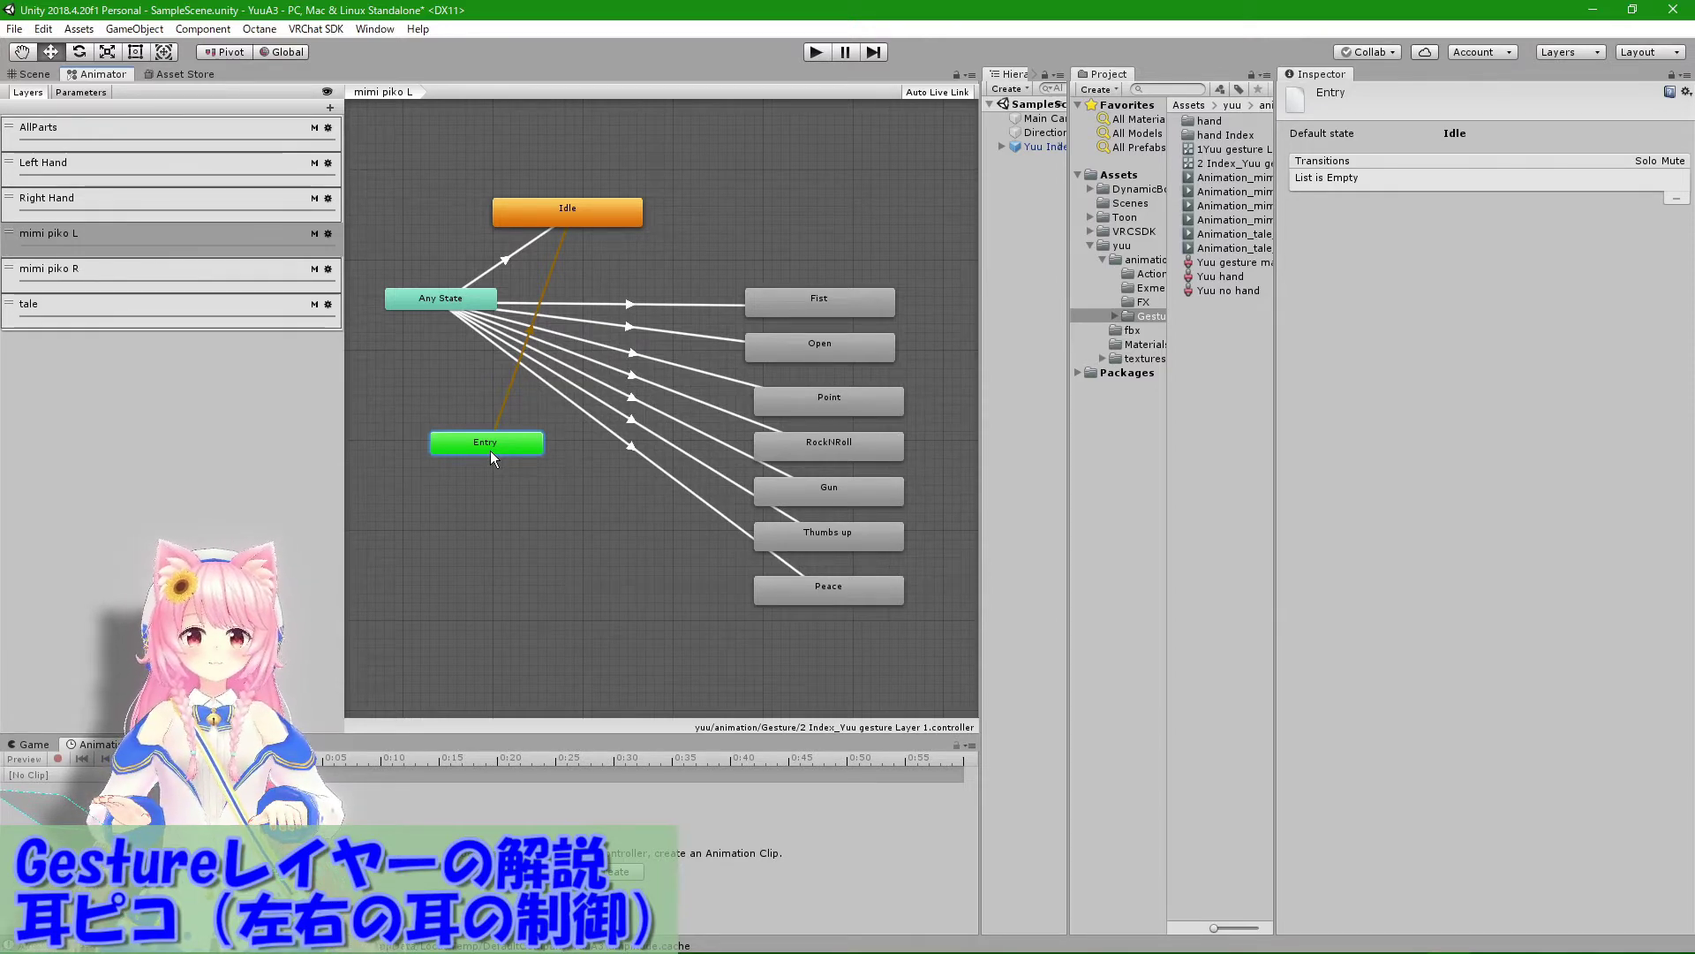
{"action": "left_click", "coordinate": [579, 204]}
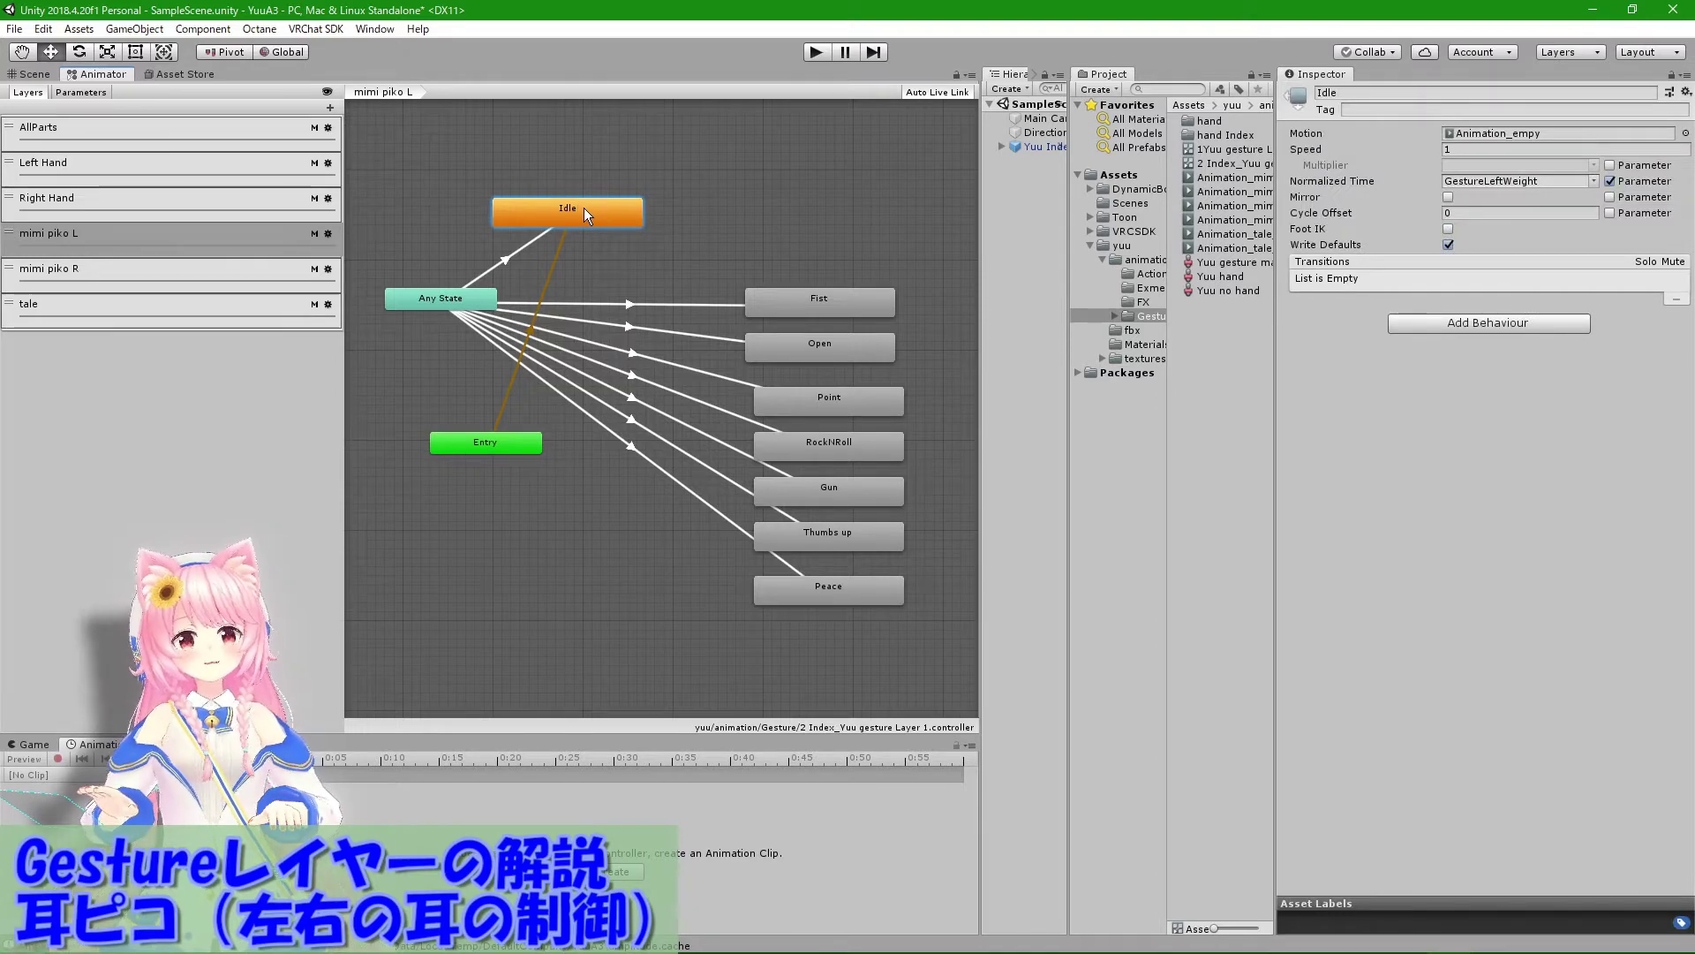
{"action": "left_click", "coordinate": [413, 297]}
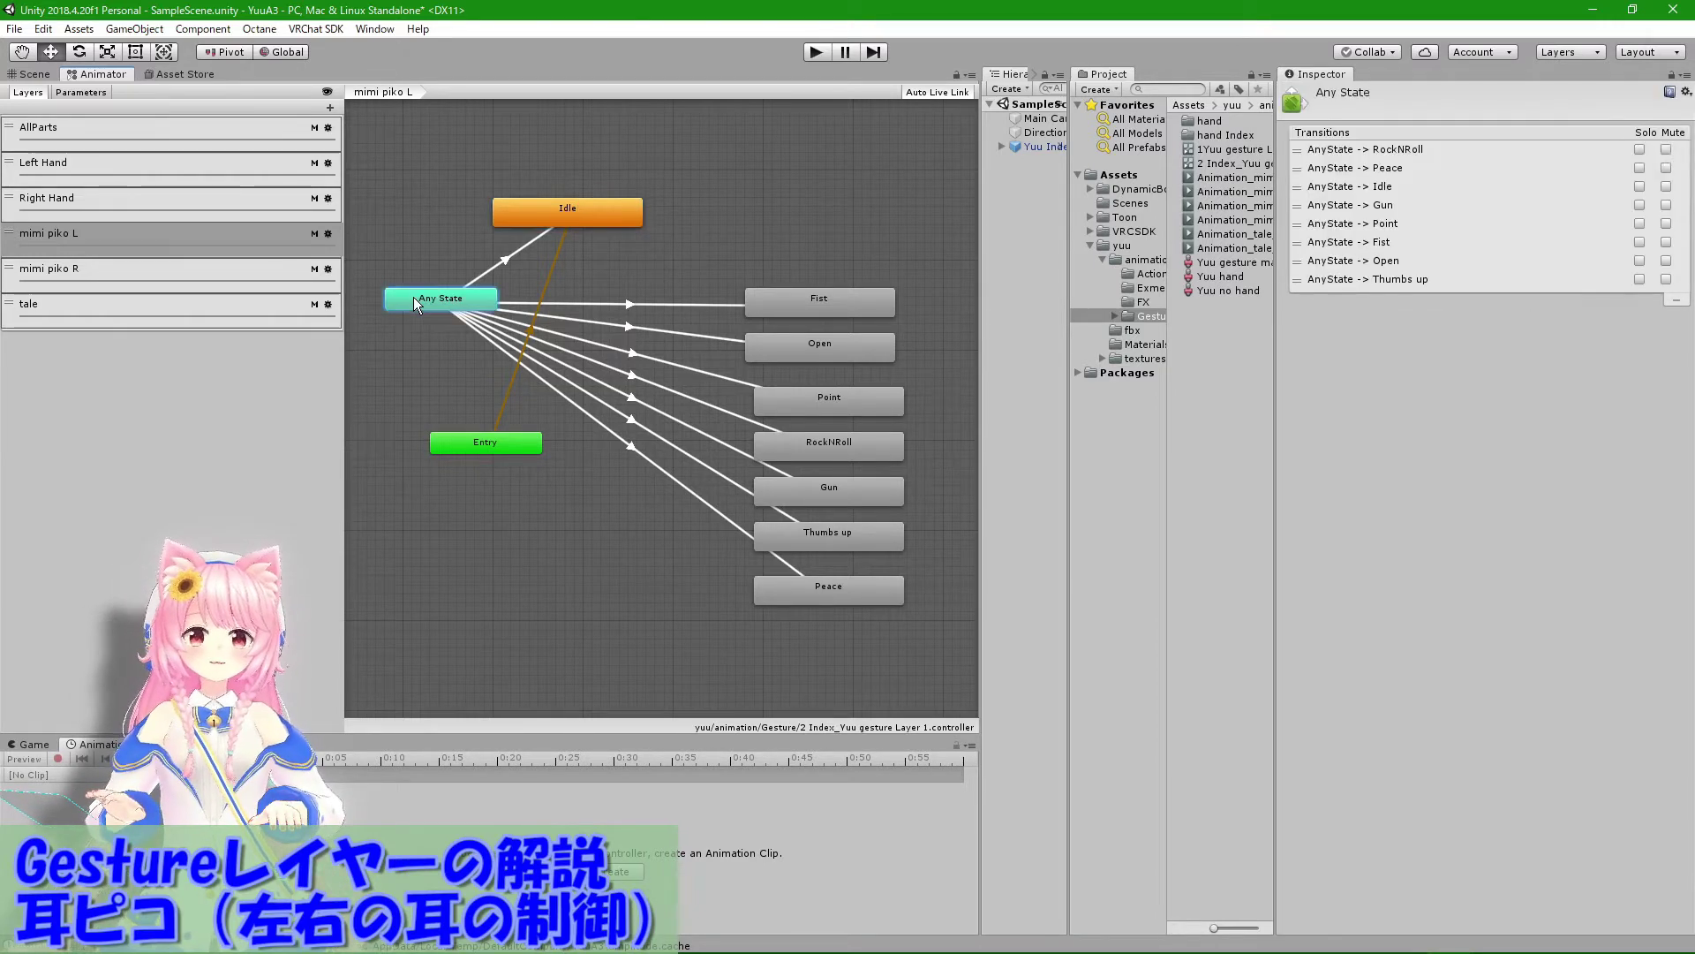
{"action": "left_click", "coordinate": [596, 207]}
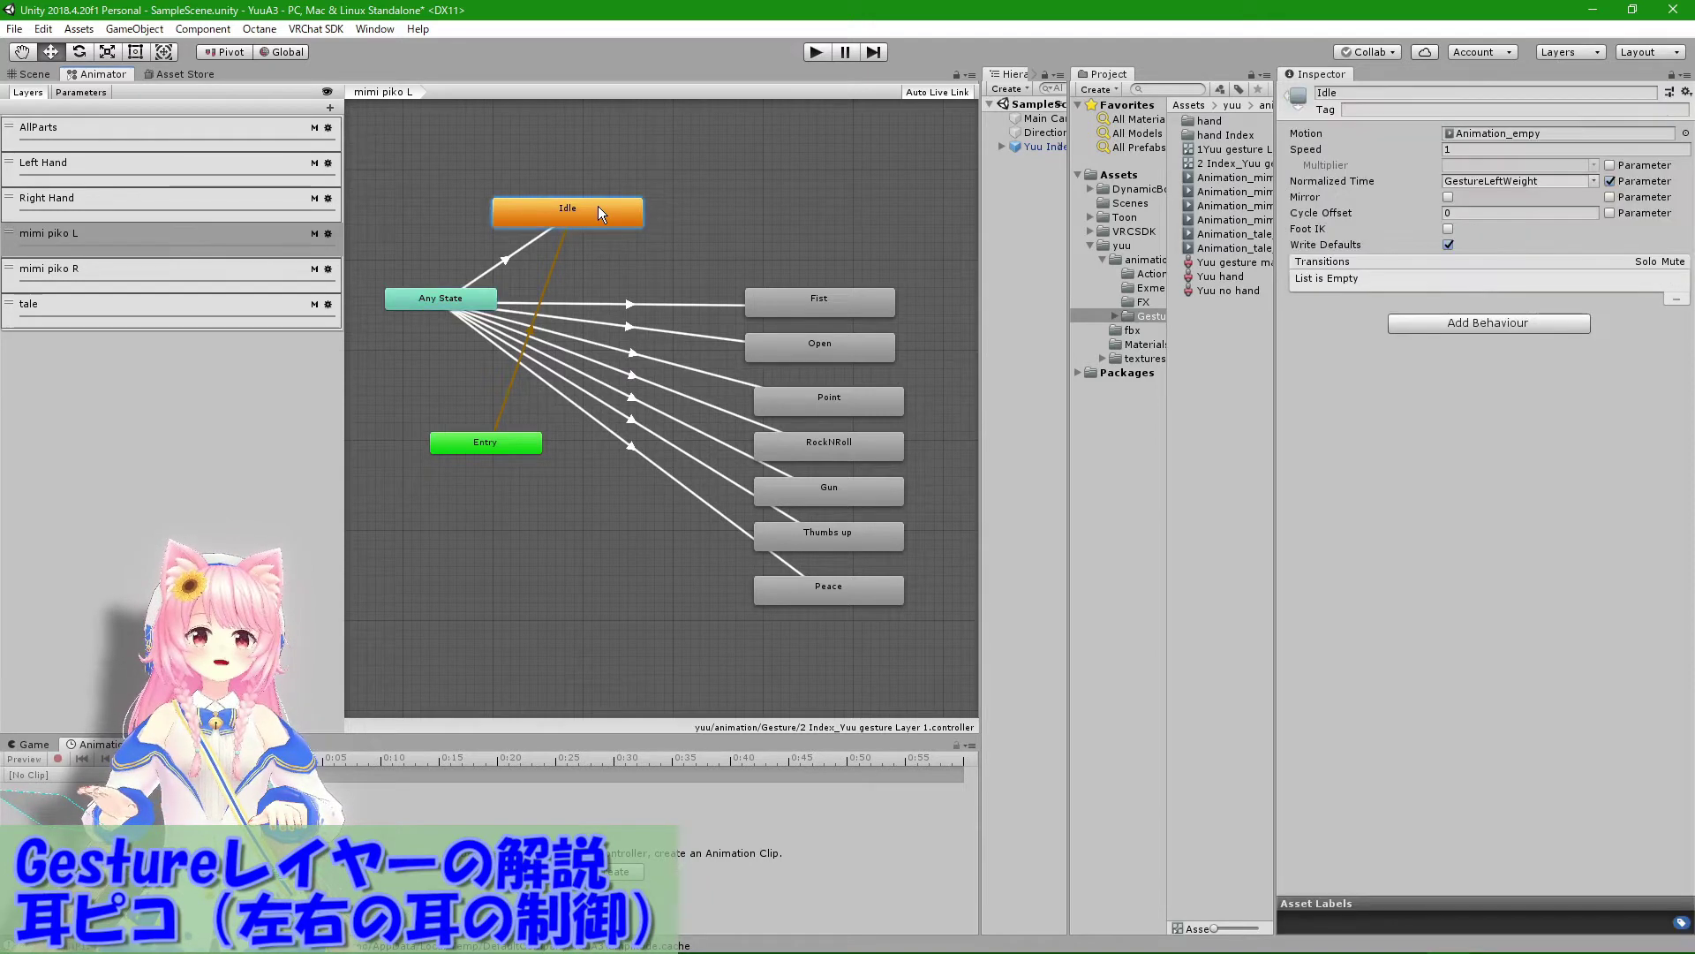
{"action": "left_click", "coordinate": [1517, 134]}
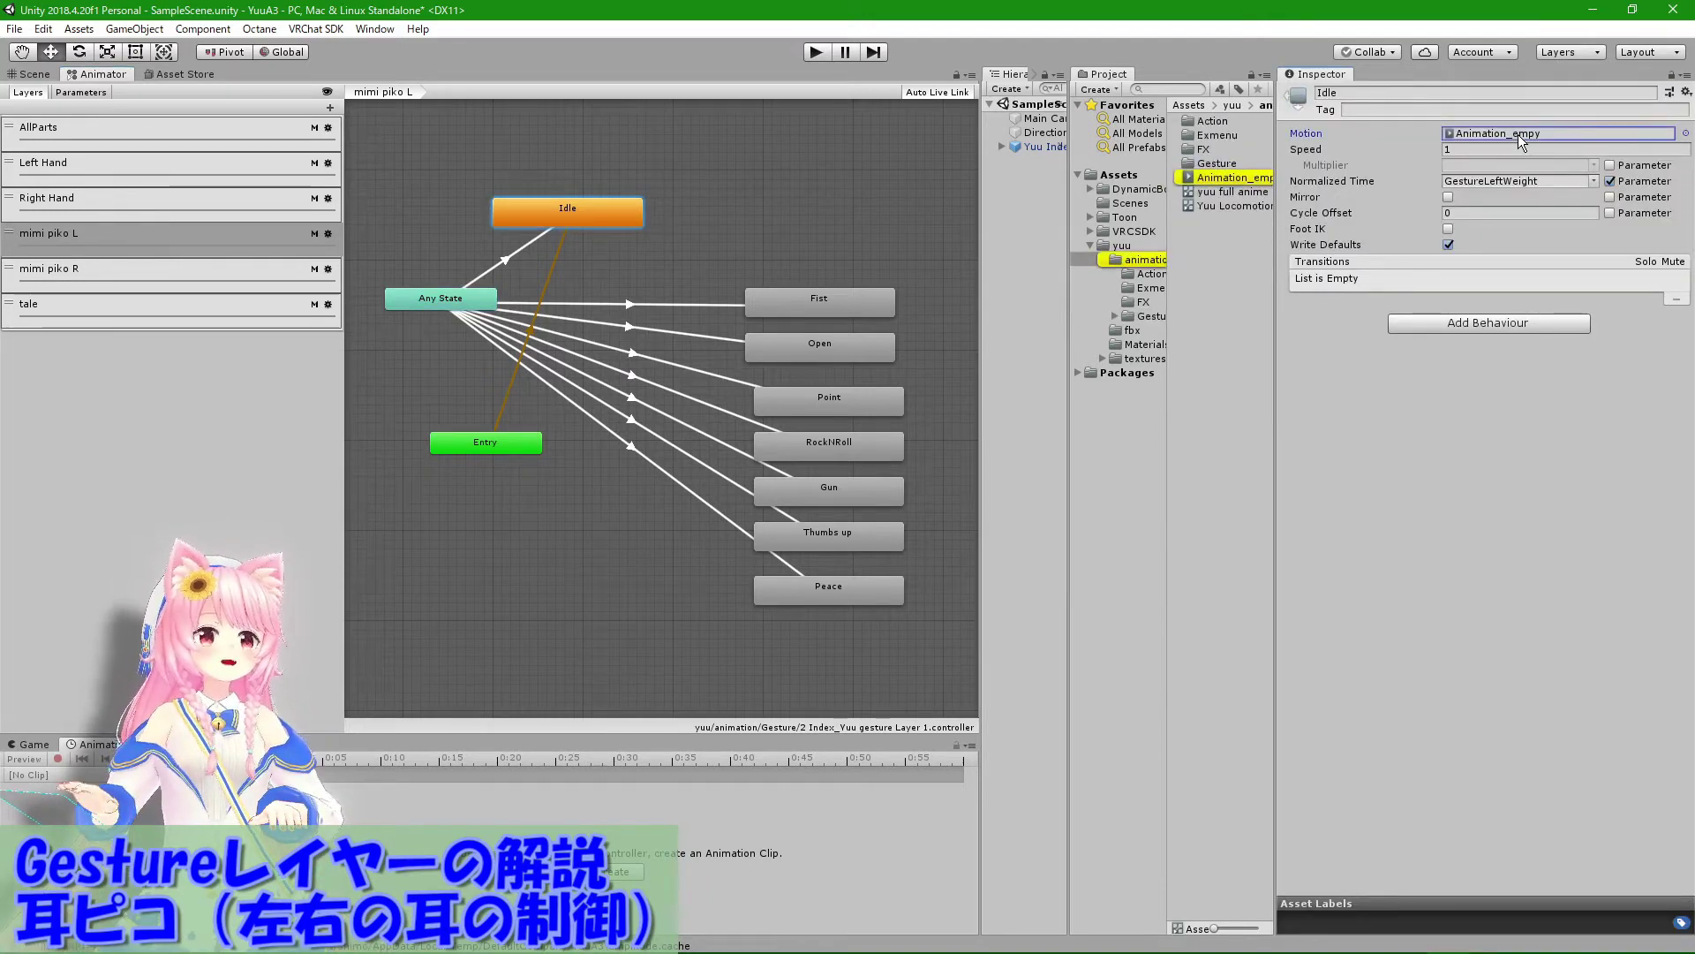
{"action": "left_click", "coordinate": [1227, 176]}
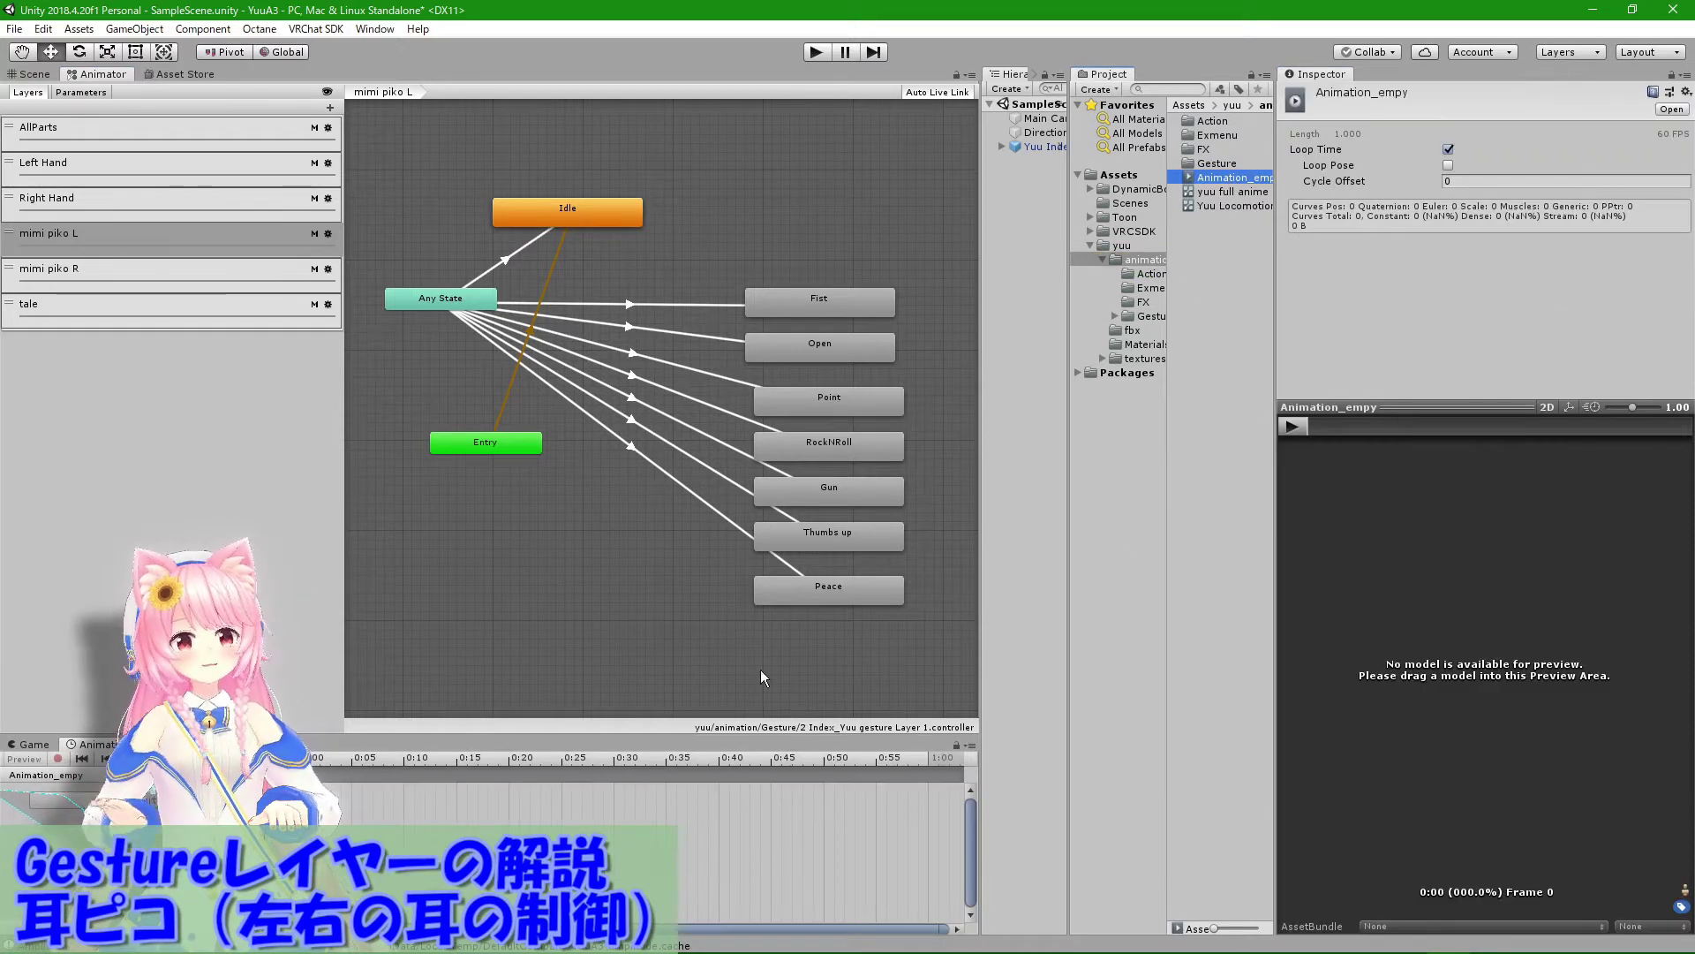
{"action": "left_click_drag", "start_coordinate": [653, 740], "coordinate": [776, 437]}
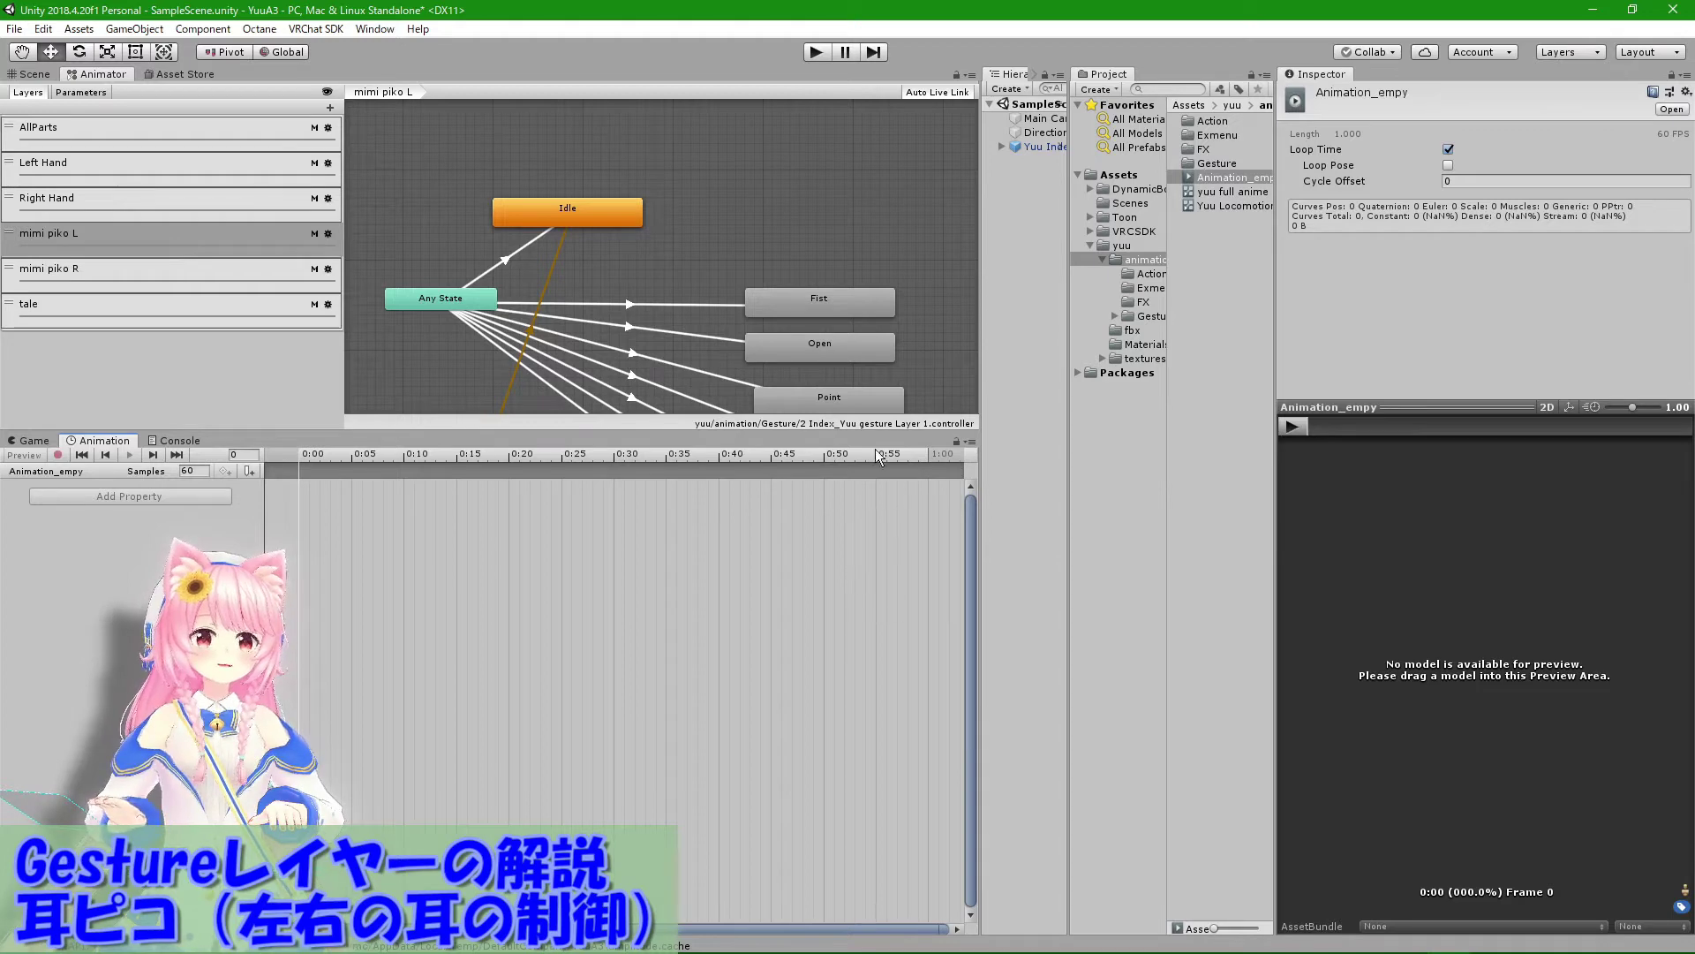
{"action": "left_click_drag", "start_coordinate": [885, 431], "coordinate": [866, 715]}
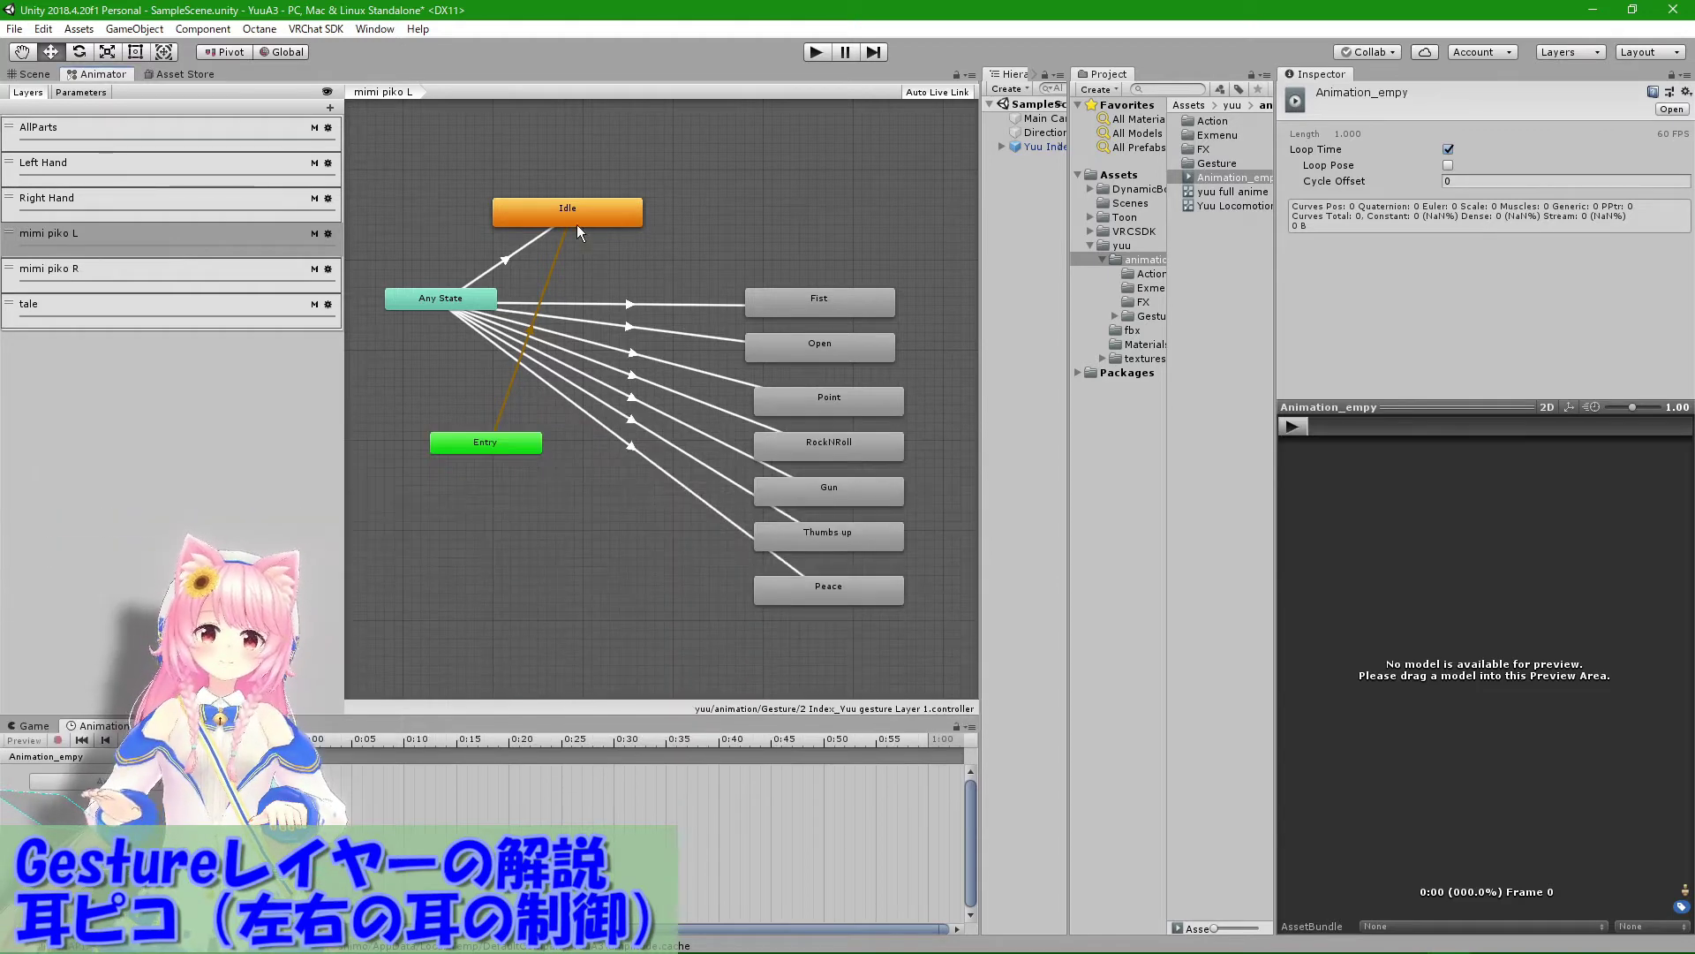
{"action": "left_click", "coordinate": [574, 219]}
{"action": "left_click", "coordinate": [435, 300]}
{"action": "left_click", "coordinate": [555, 219]}
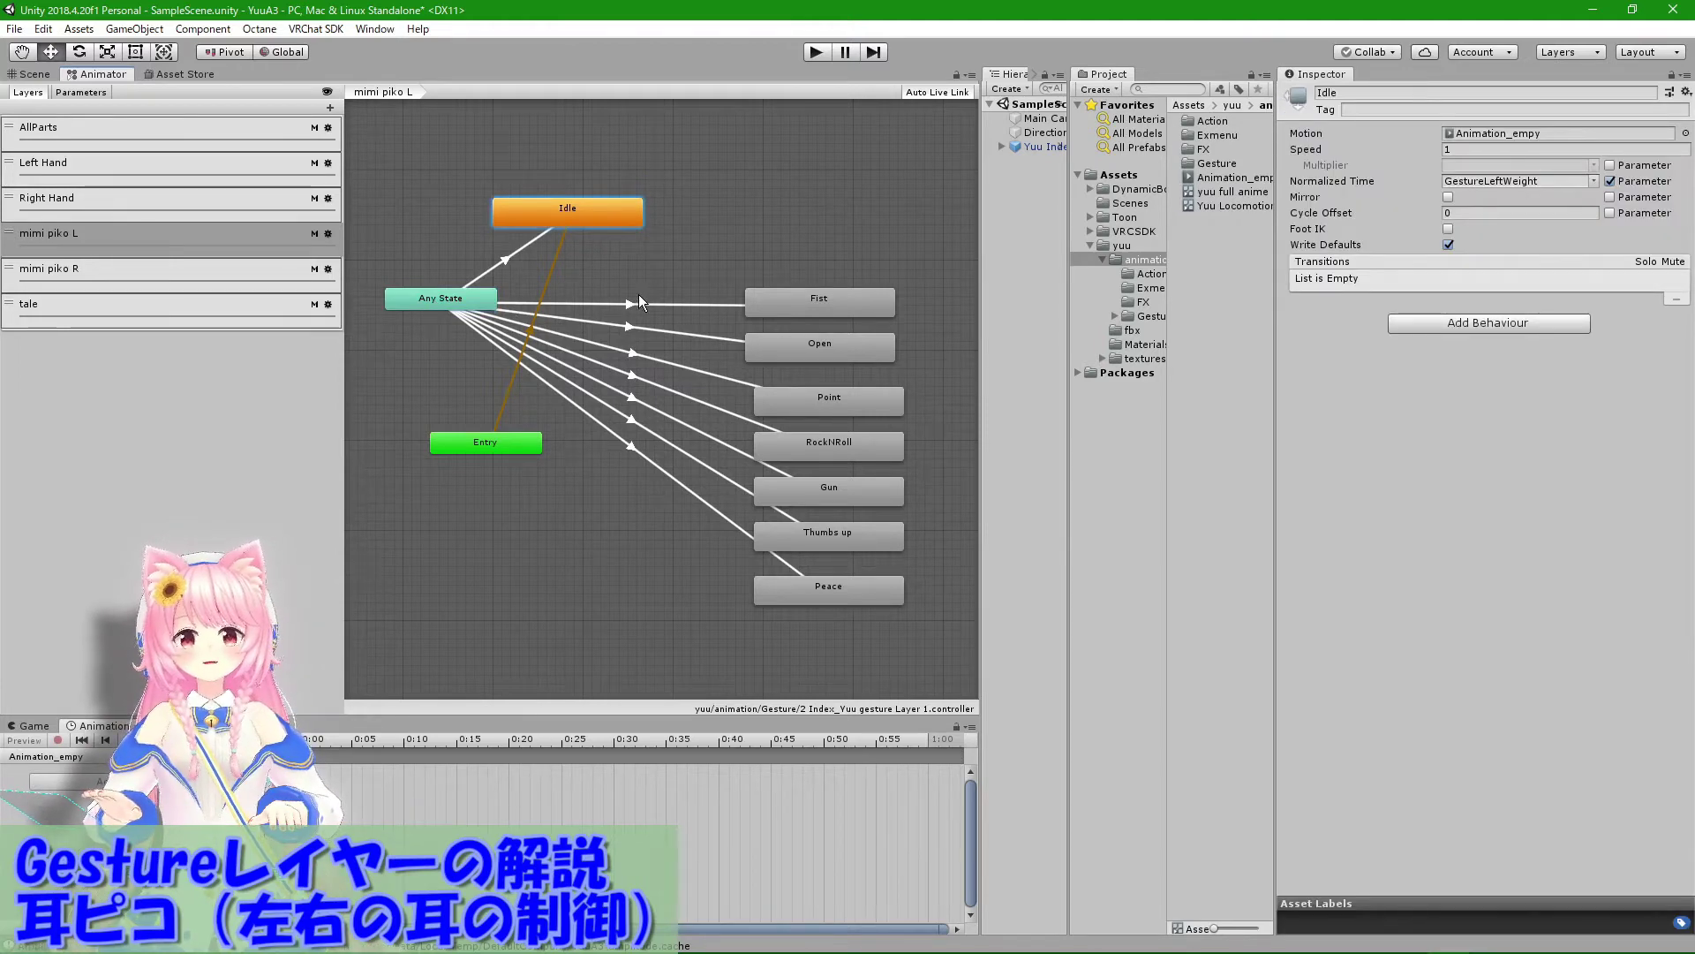
{"action": "left_click", "coordinate": [666, 303]}
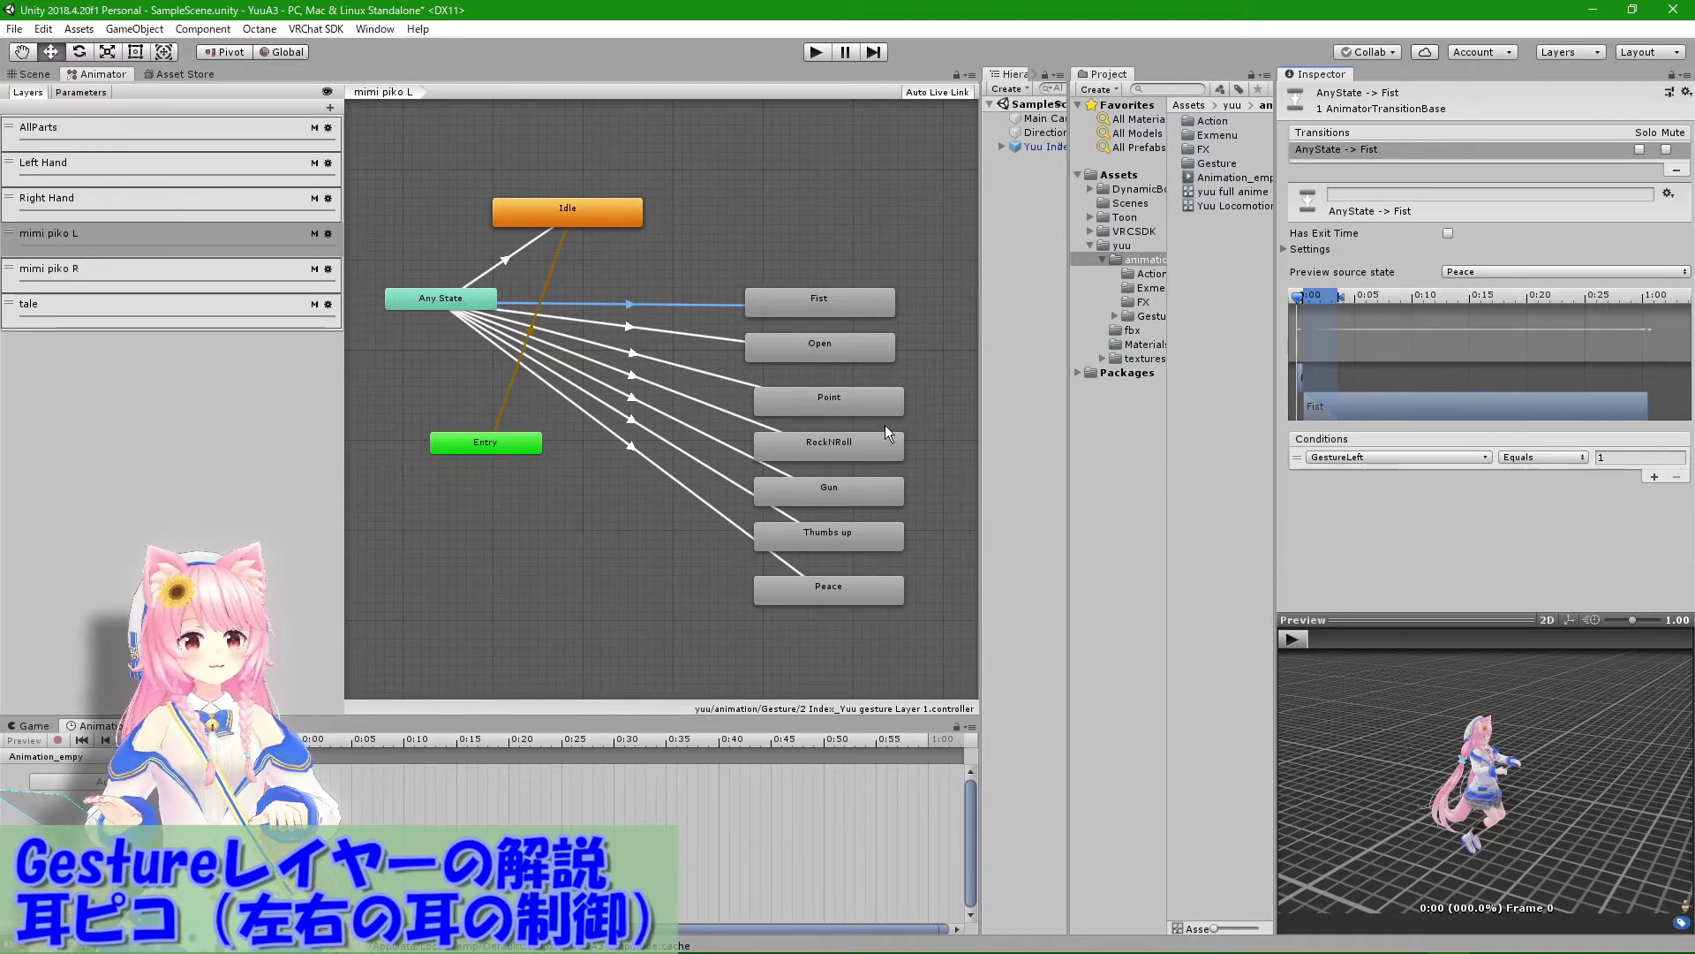
Step: Review the Any State transition conditions to Open, Point, RockNRoll, Peace and Thumbs up
{"action": "left_click", "coordinate": [702, 334]}
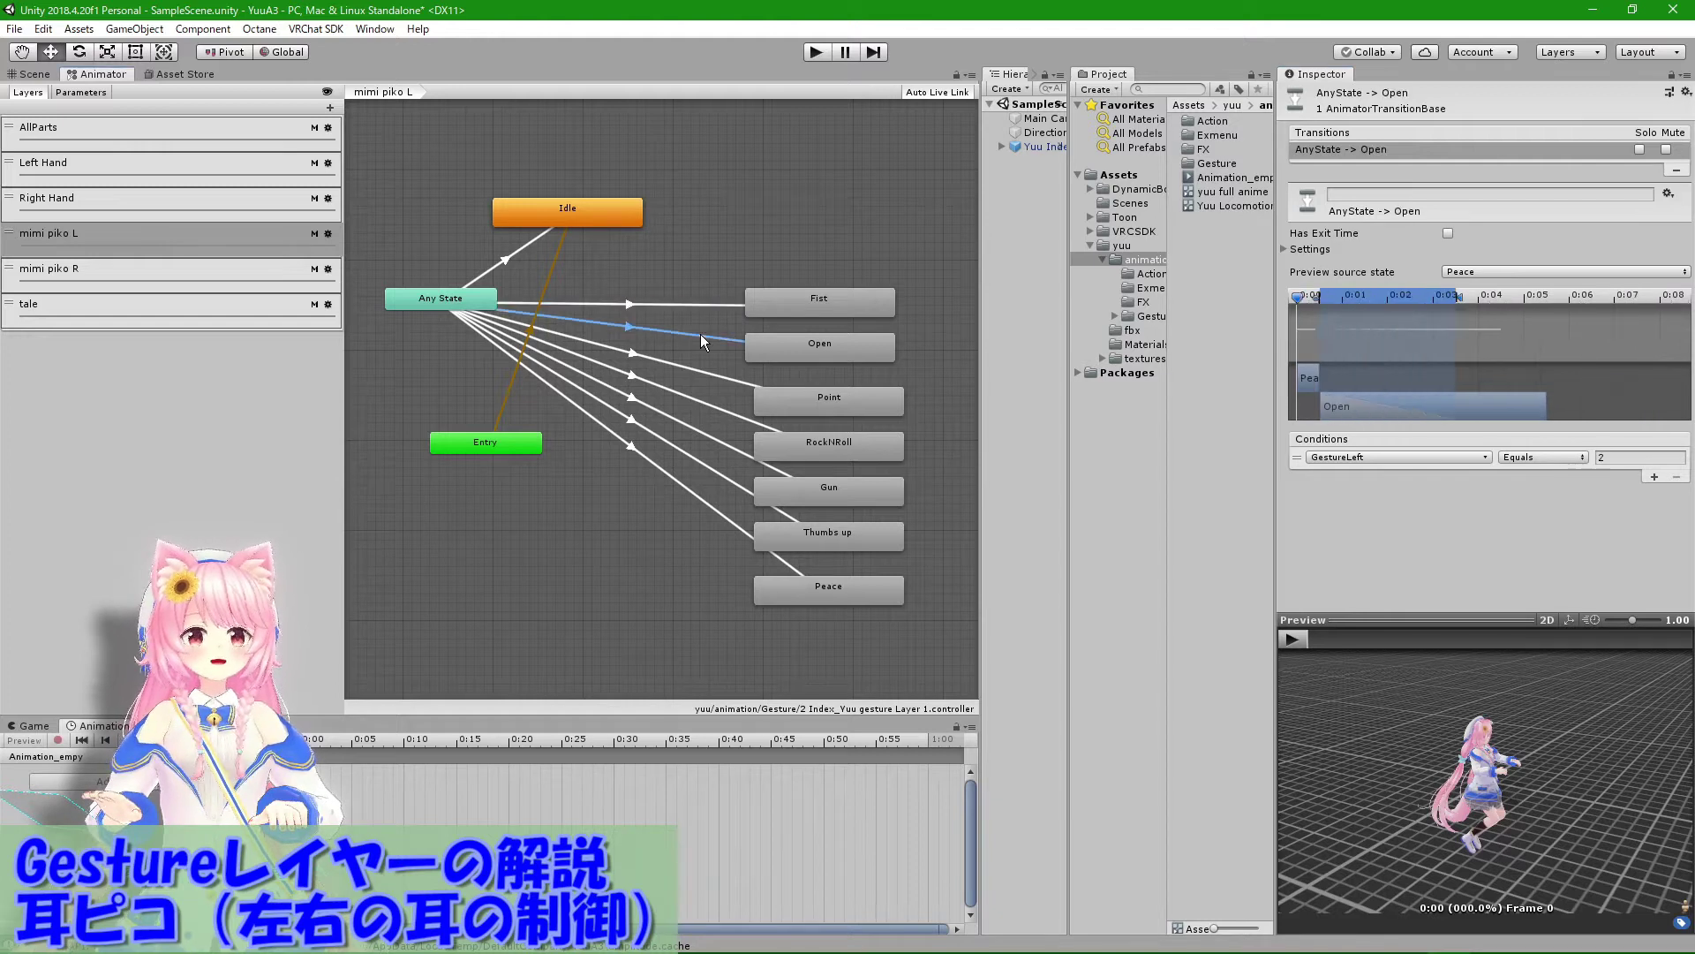
{"action": "left_click", "coordinate": [690, 369]}
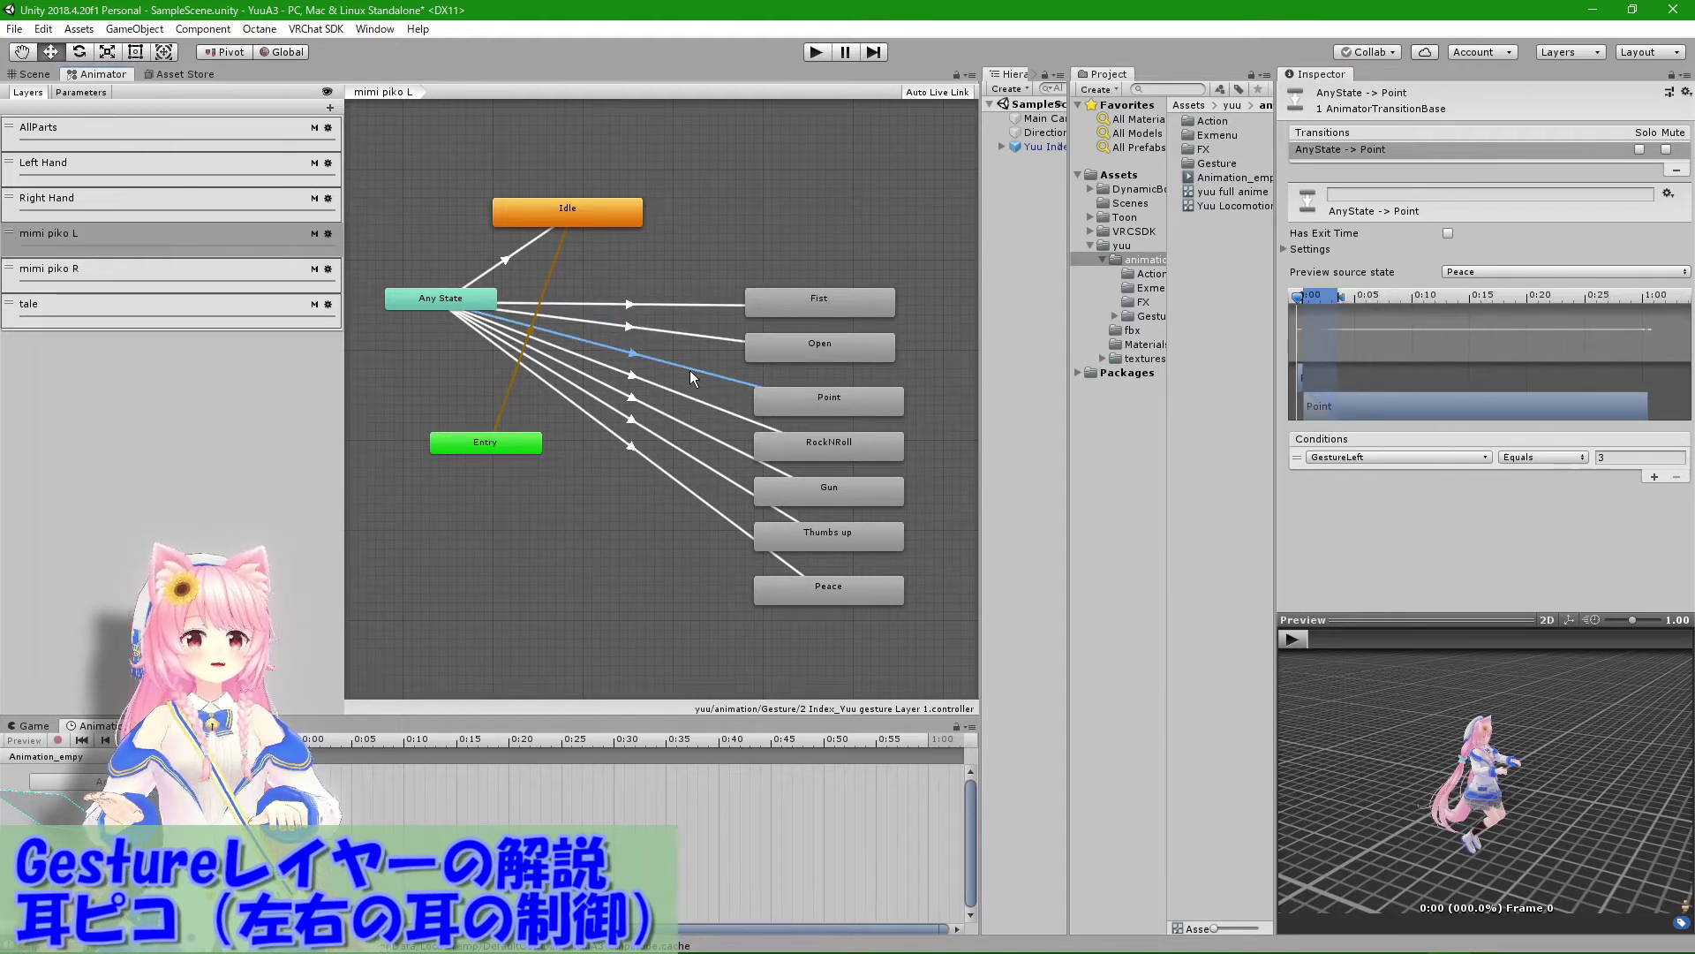
{"action": "left_click", "coordinate": [696, 399]}
{"action": "left_click", "coordinate": [699, 431]}
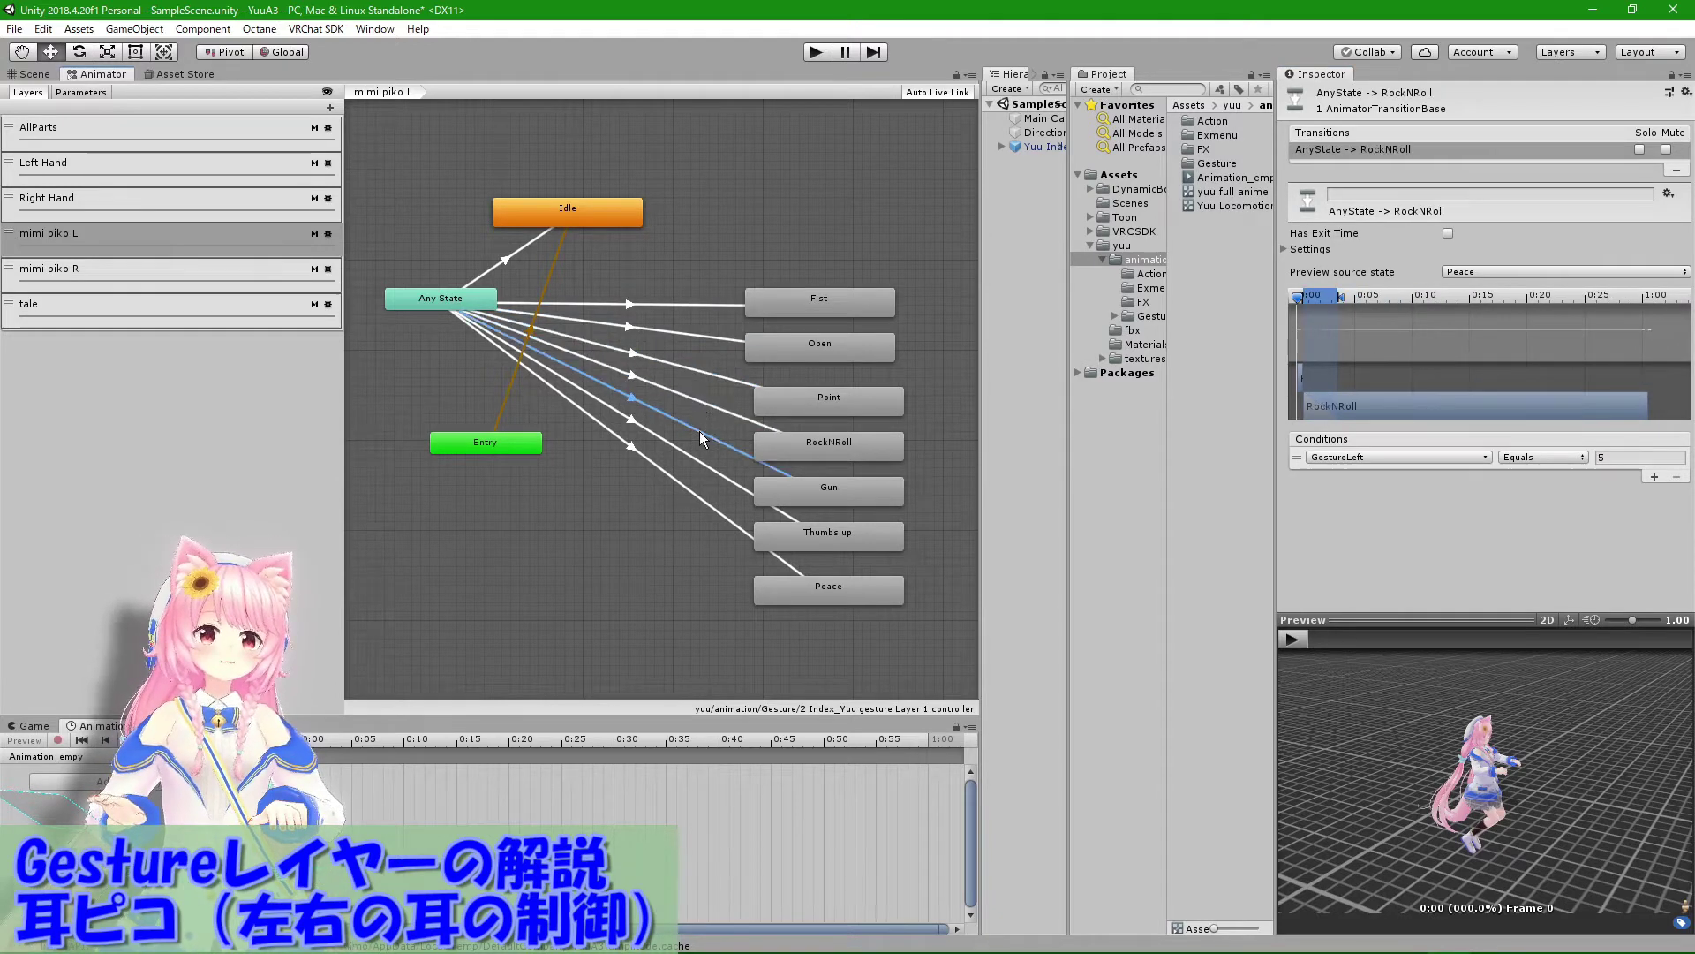
{"action": "left_click", "coordinate": [697, 459]}
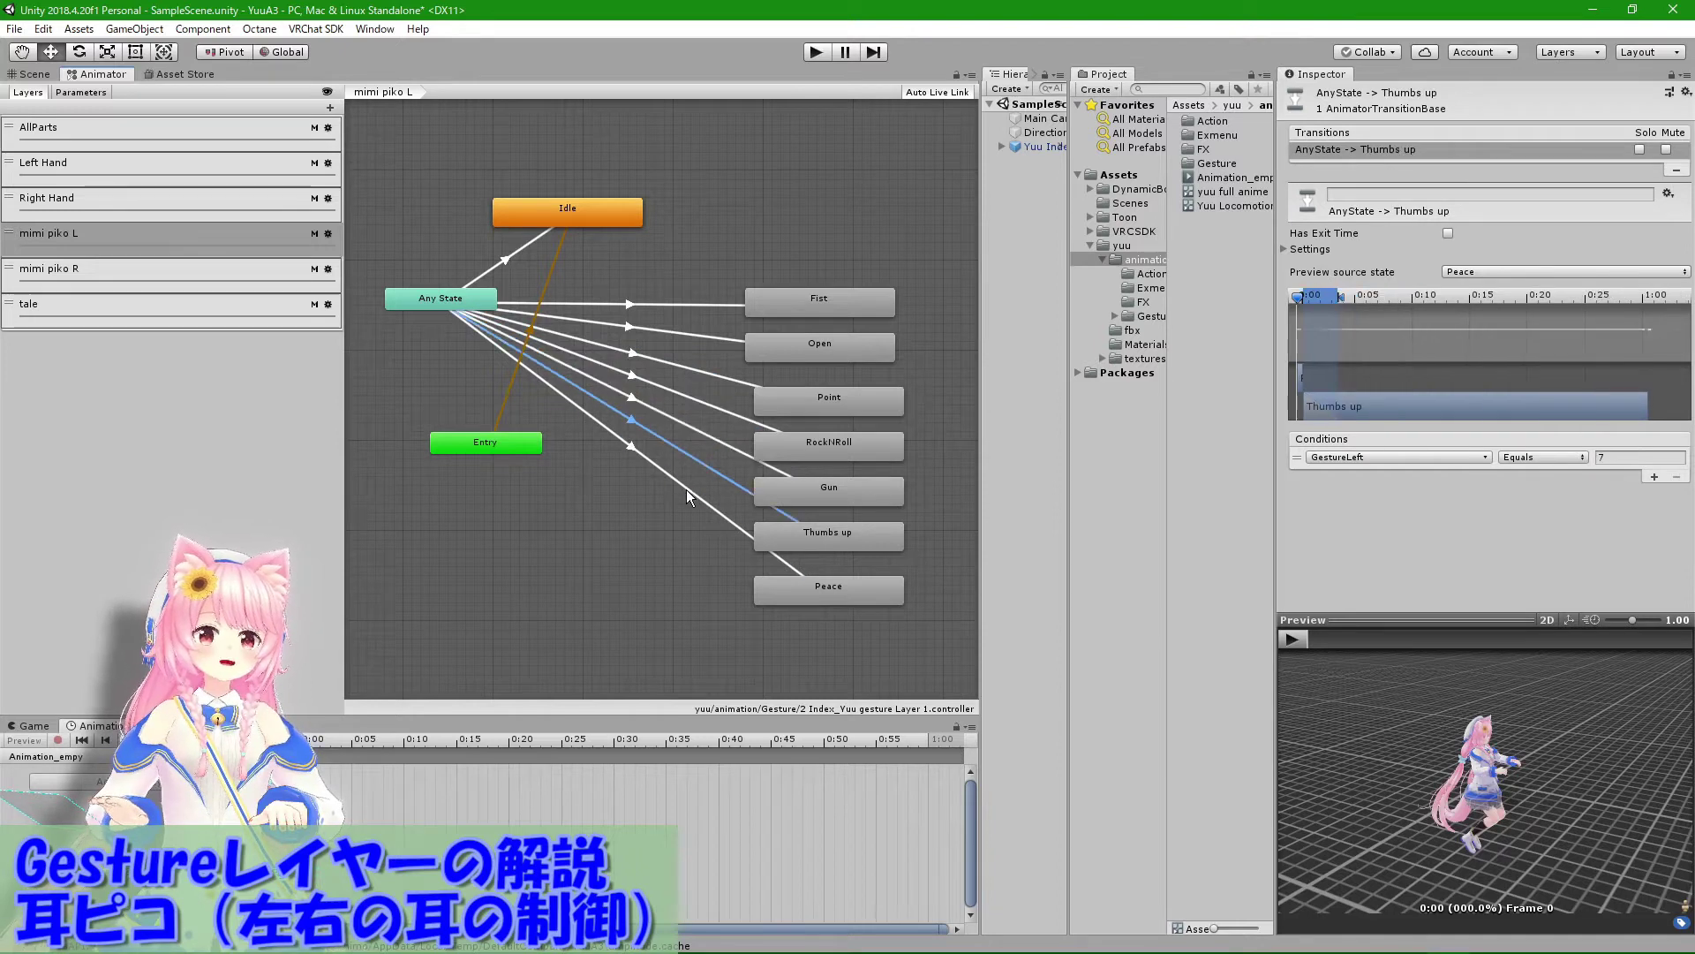
Step: Inspect the motion clips of the Open, Fist, RockNRoll, Gun, Thumbs up and Peace states
{"action": "left_click", "coordinate": [800, 352]}
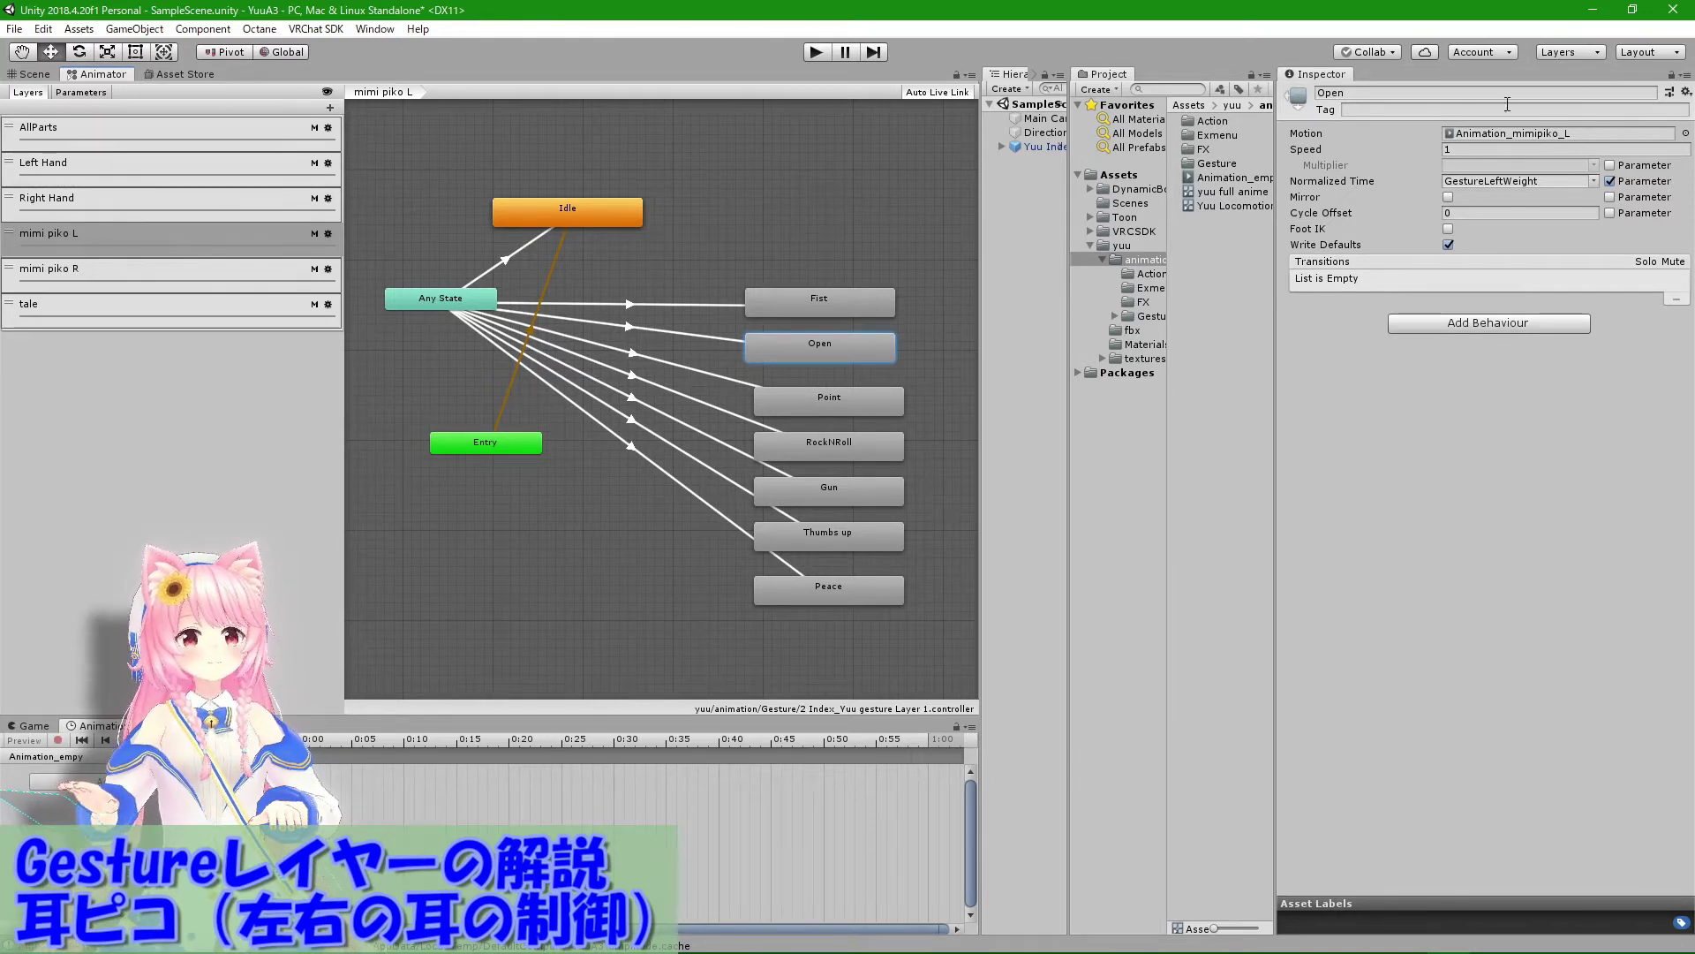
{"action": "left_click", "coordinate": [858, 308]}
{"action": "left_click", "coordinate": [857, 404]}
{"action": "left_click", "coordinate": [850, 453]}
{"action": "left_click", "coordinate": [856, 503]}
{"action": "left_click", "coordinate": [857, 541]}
{"action": "left_click", "coordinate": [857, 590]}
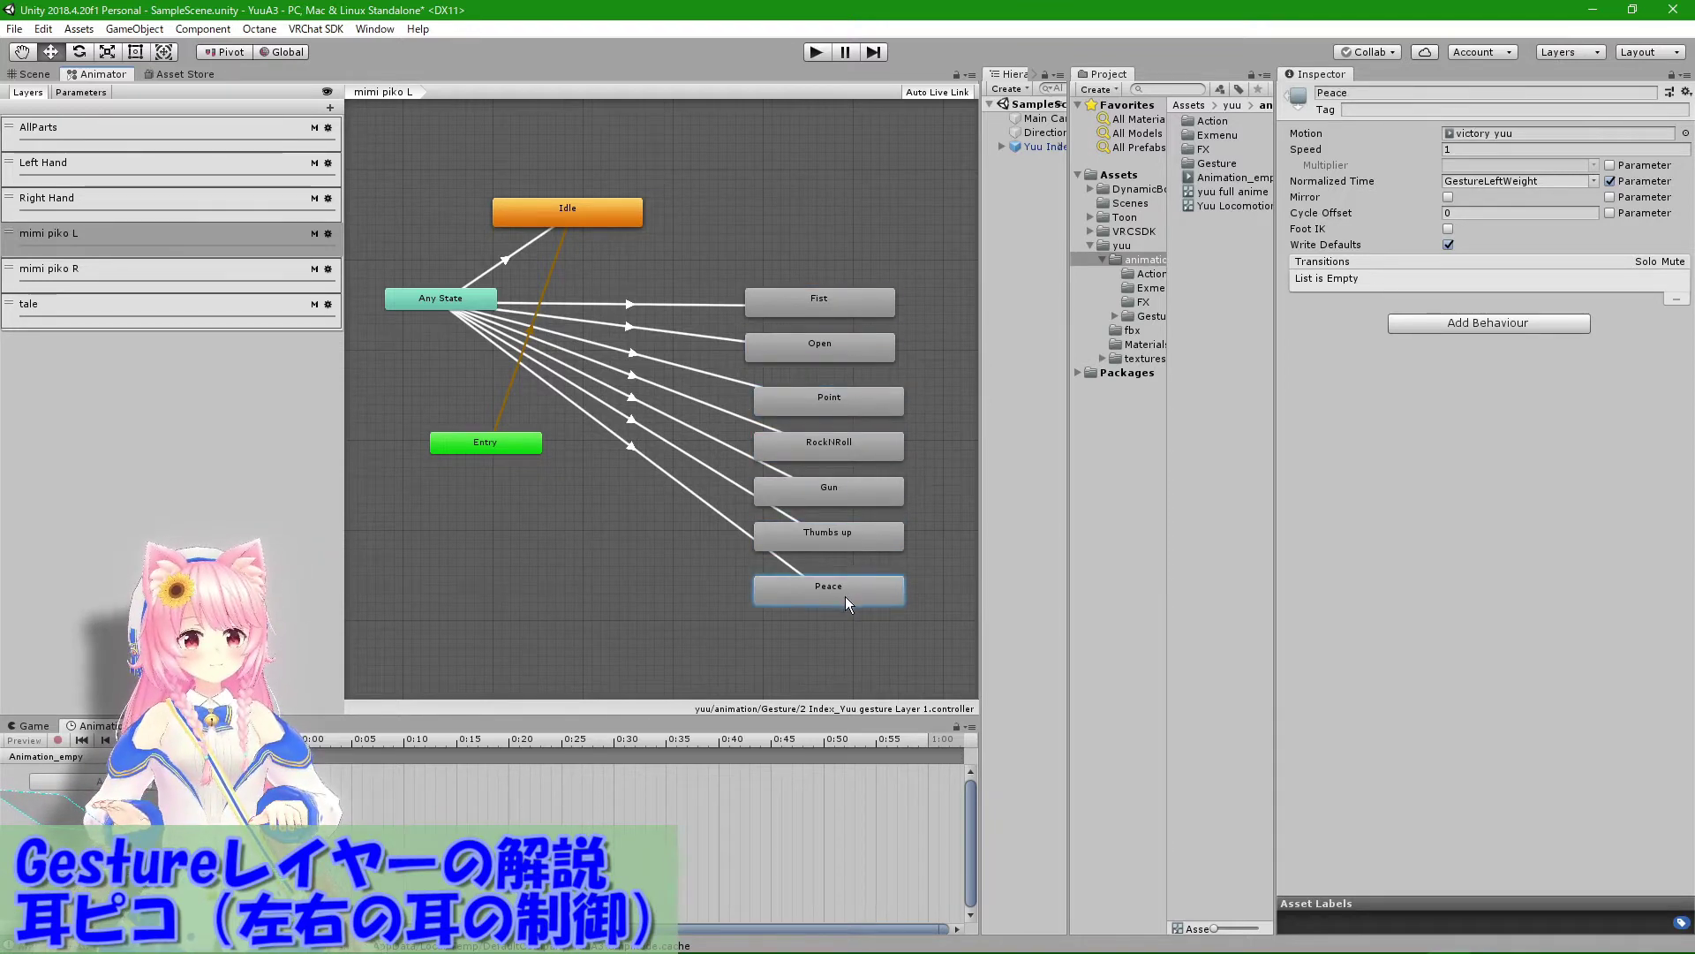
Step: Locate Peace's victory yuu clip and view its properties, then show the mimi piko R layer
{"action": "left_click", "coordinate": [1474, 133]}
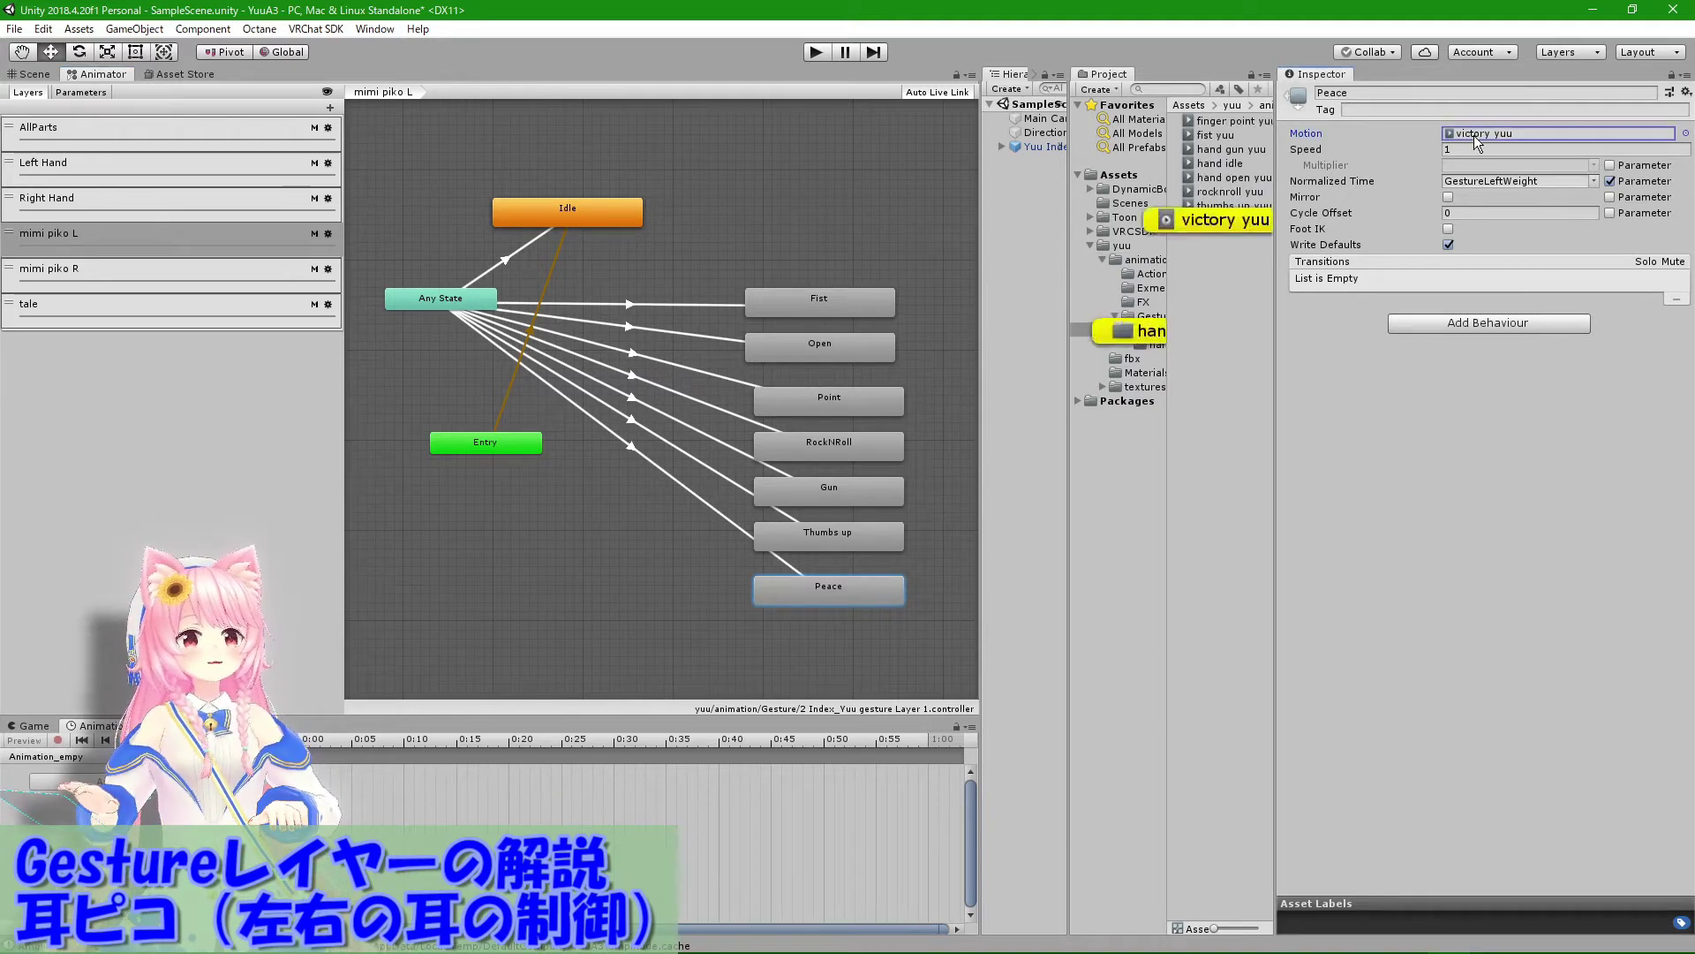
{"action": "left_click", "coordinate": [1219, 219]}
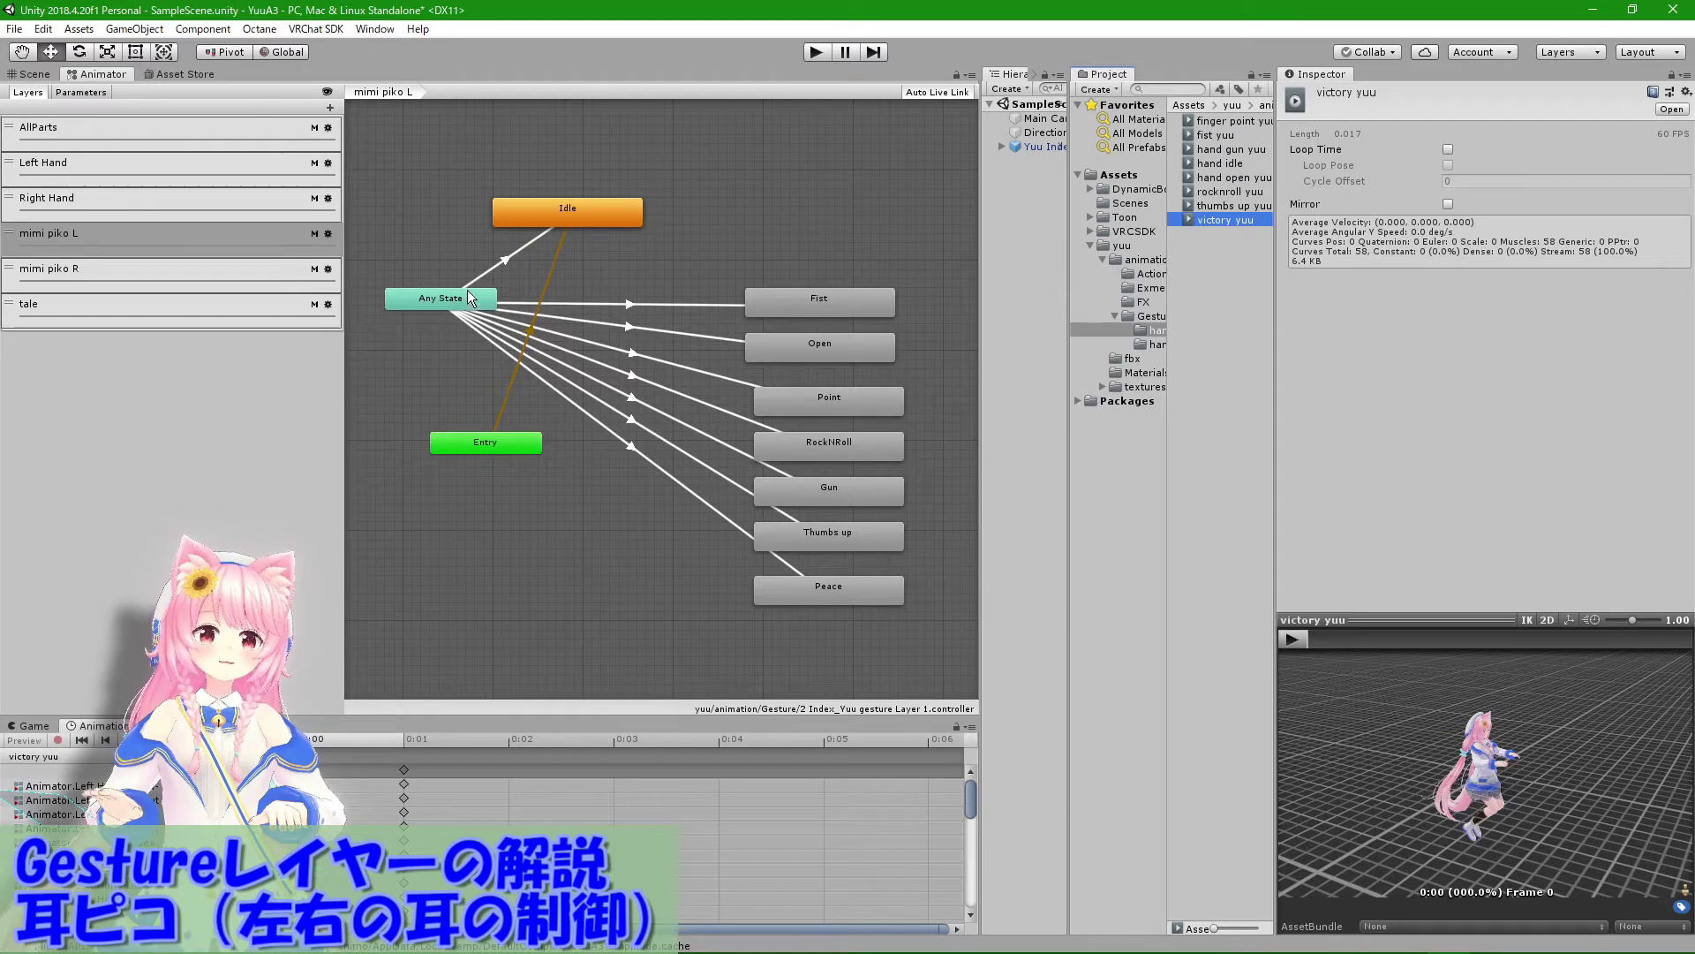
{"action": "left_click", "coordinate": [161, 284]}
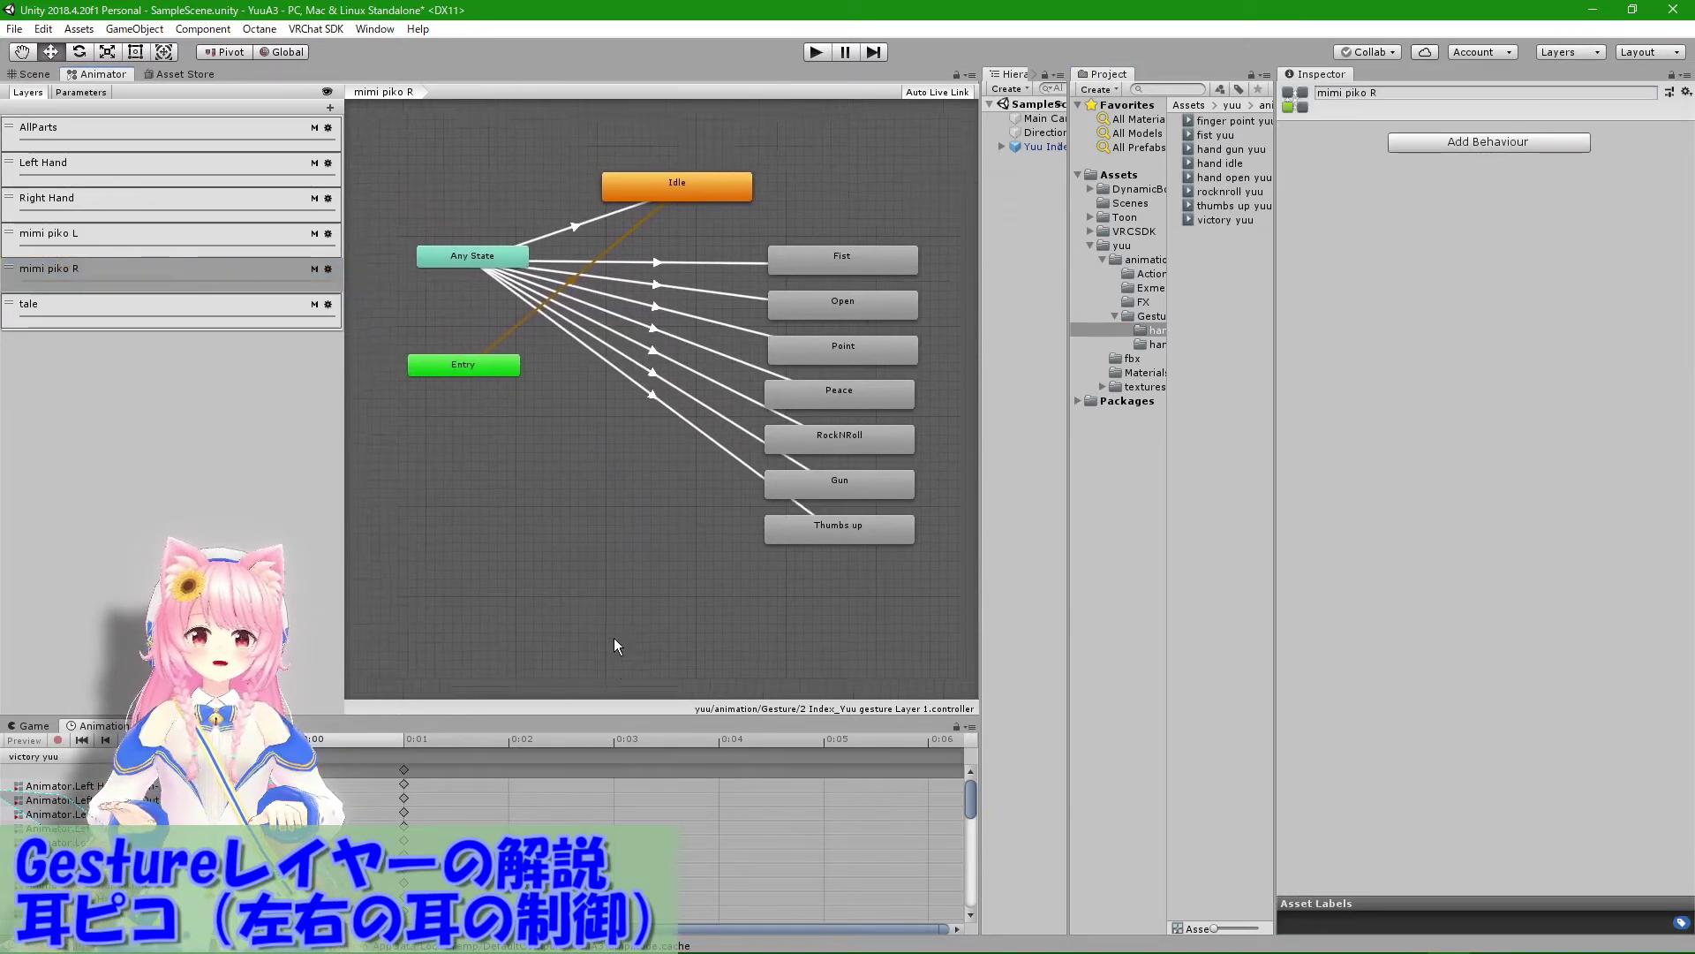
Step: Pan the mimi piko R graph and inspect the Idle state and Any State's outgoing transitions
{"action": "middle_click_drag", "start_coordinate": [500, 570], "coordinate": [629, 664]}
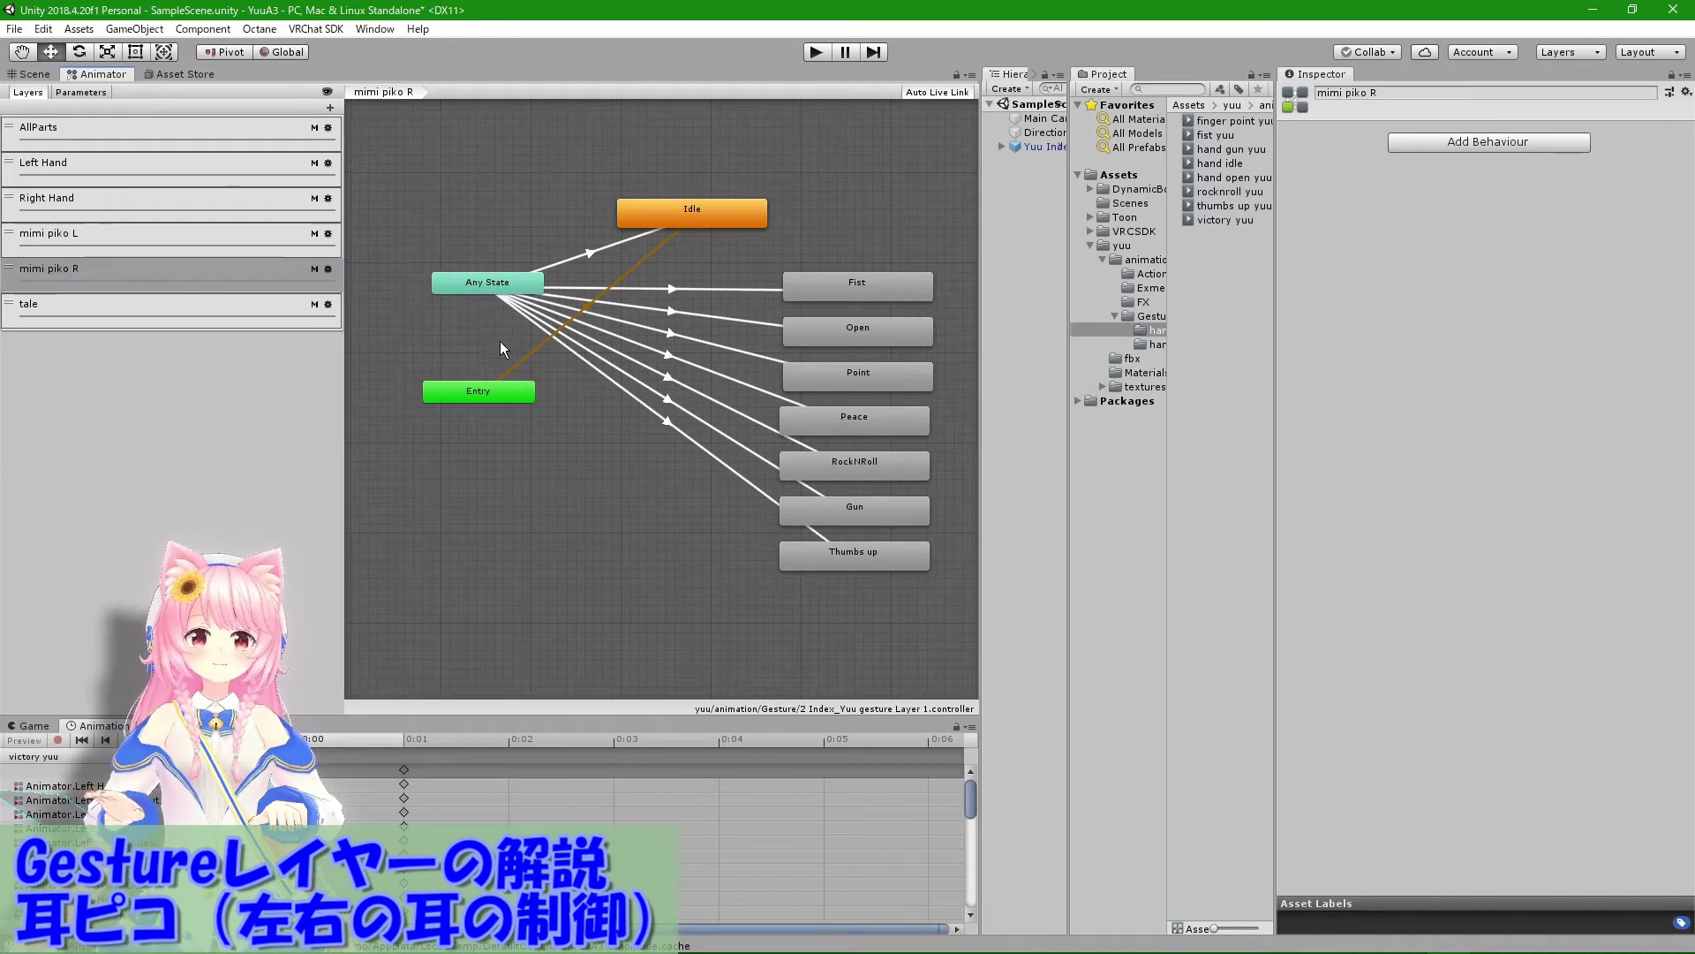
{"action": "left_click", "coordinate": [675, 210]}
{"action": "left_click", "coordinate": [510, 272]}
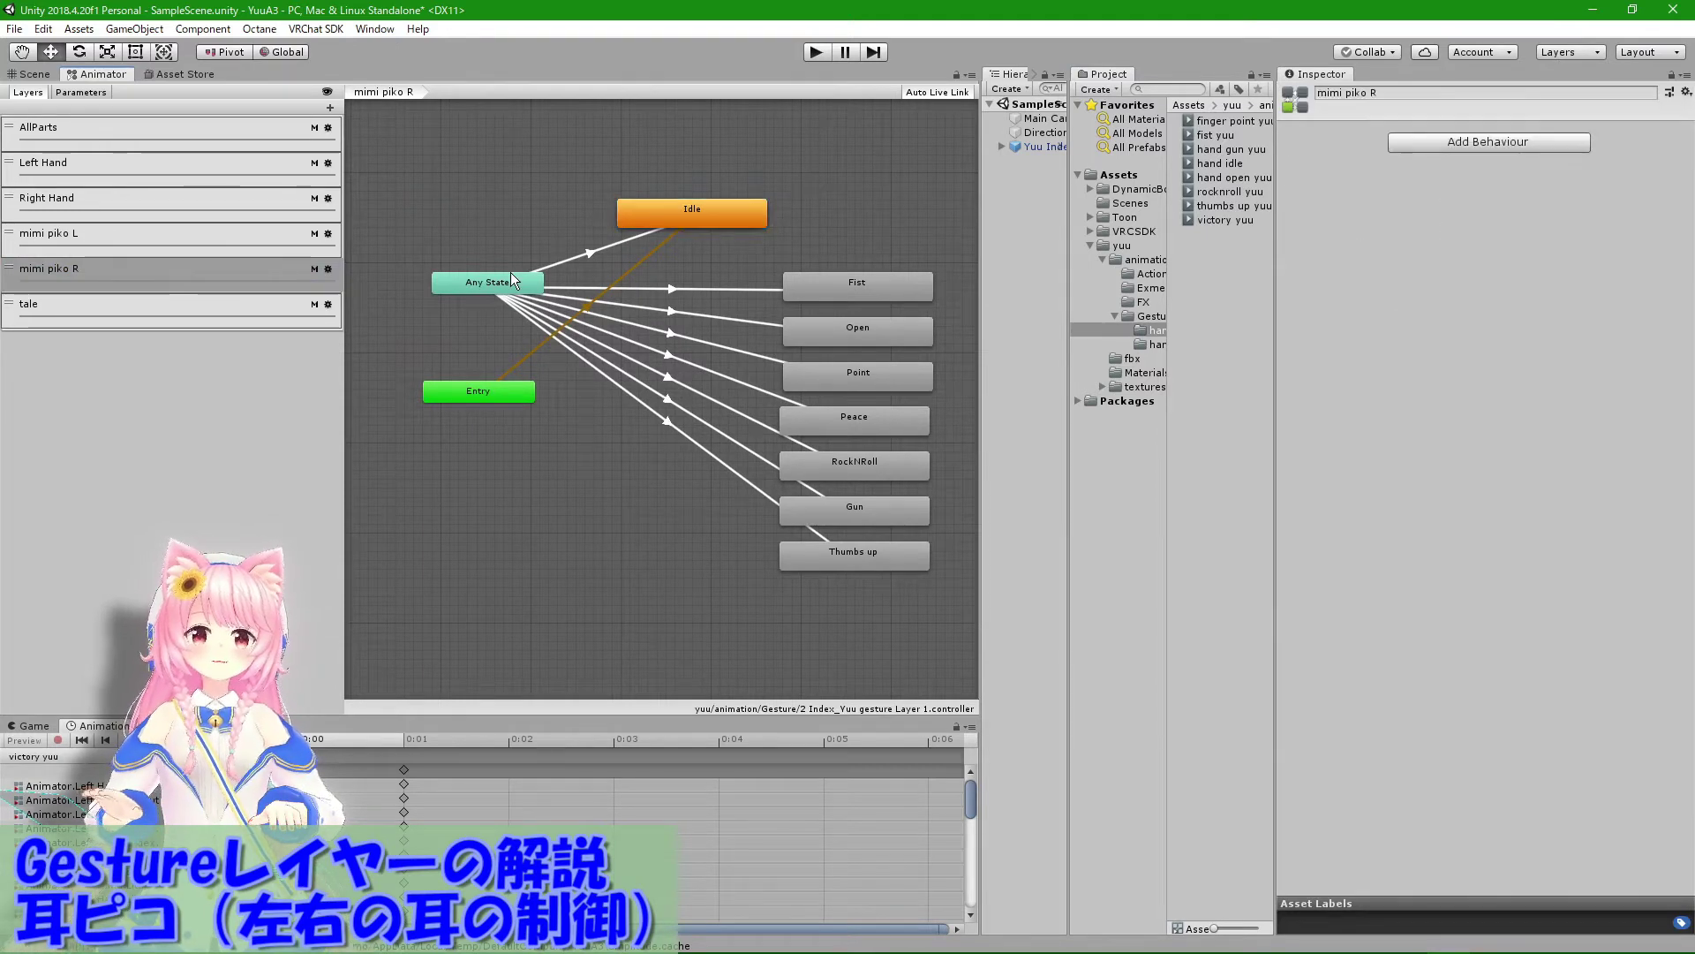
{"action": "left_click", "coordinate": [503, 291]}
{"action": "left_click", "coordinate": [664, 219]}
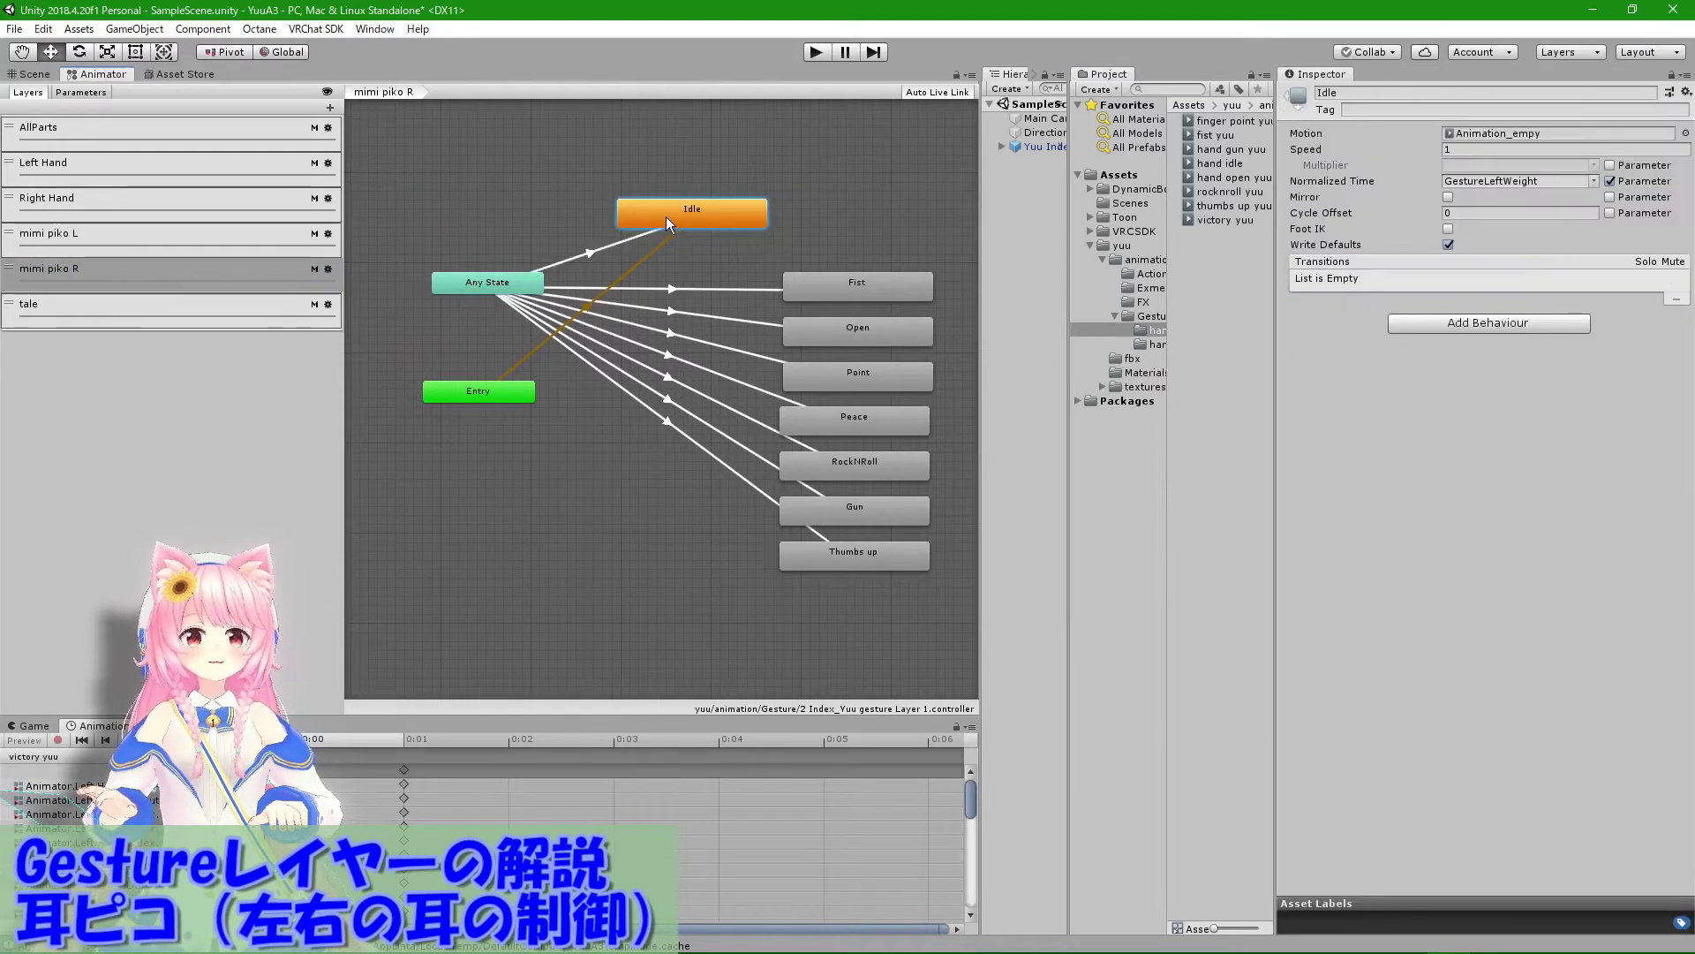
{"action": "left_click", "coordinate": [517, 296]}
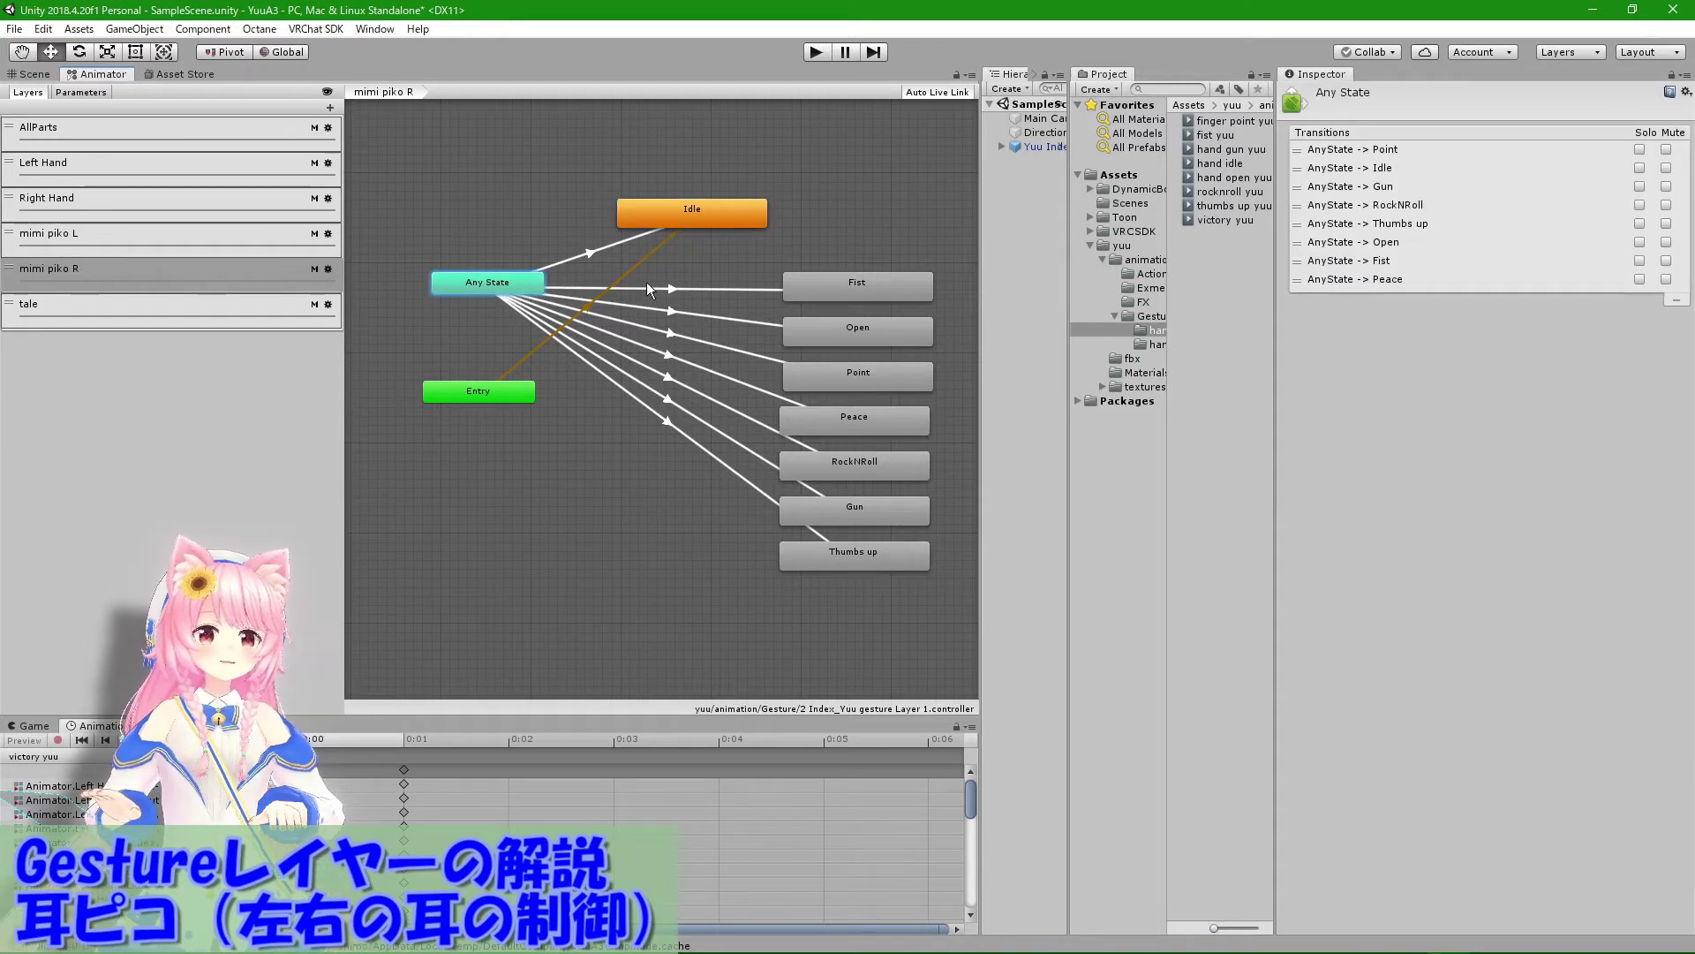
Step: Check the Any State to Fist condition and Open's Animation_mimipiko_R motion, then show the tale layer
{"action": "left_click", "coordinate": [685, 288]}
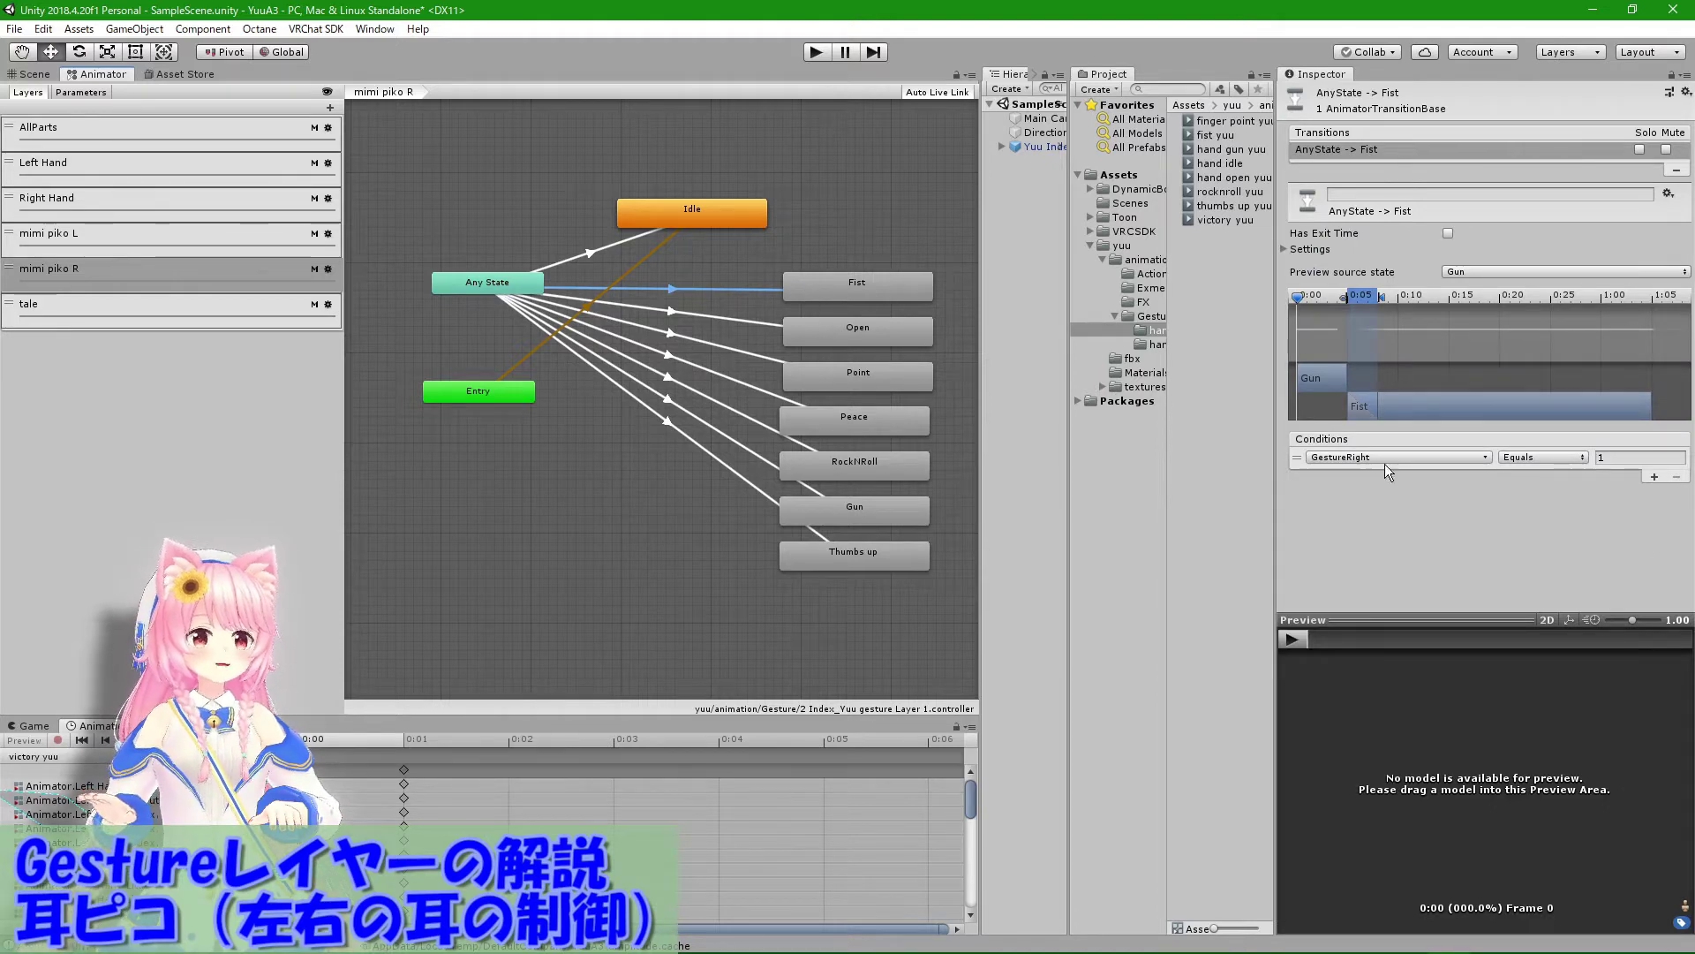
{"action": "left_click", "coordinate": [862, 334]}
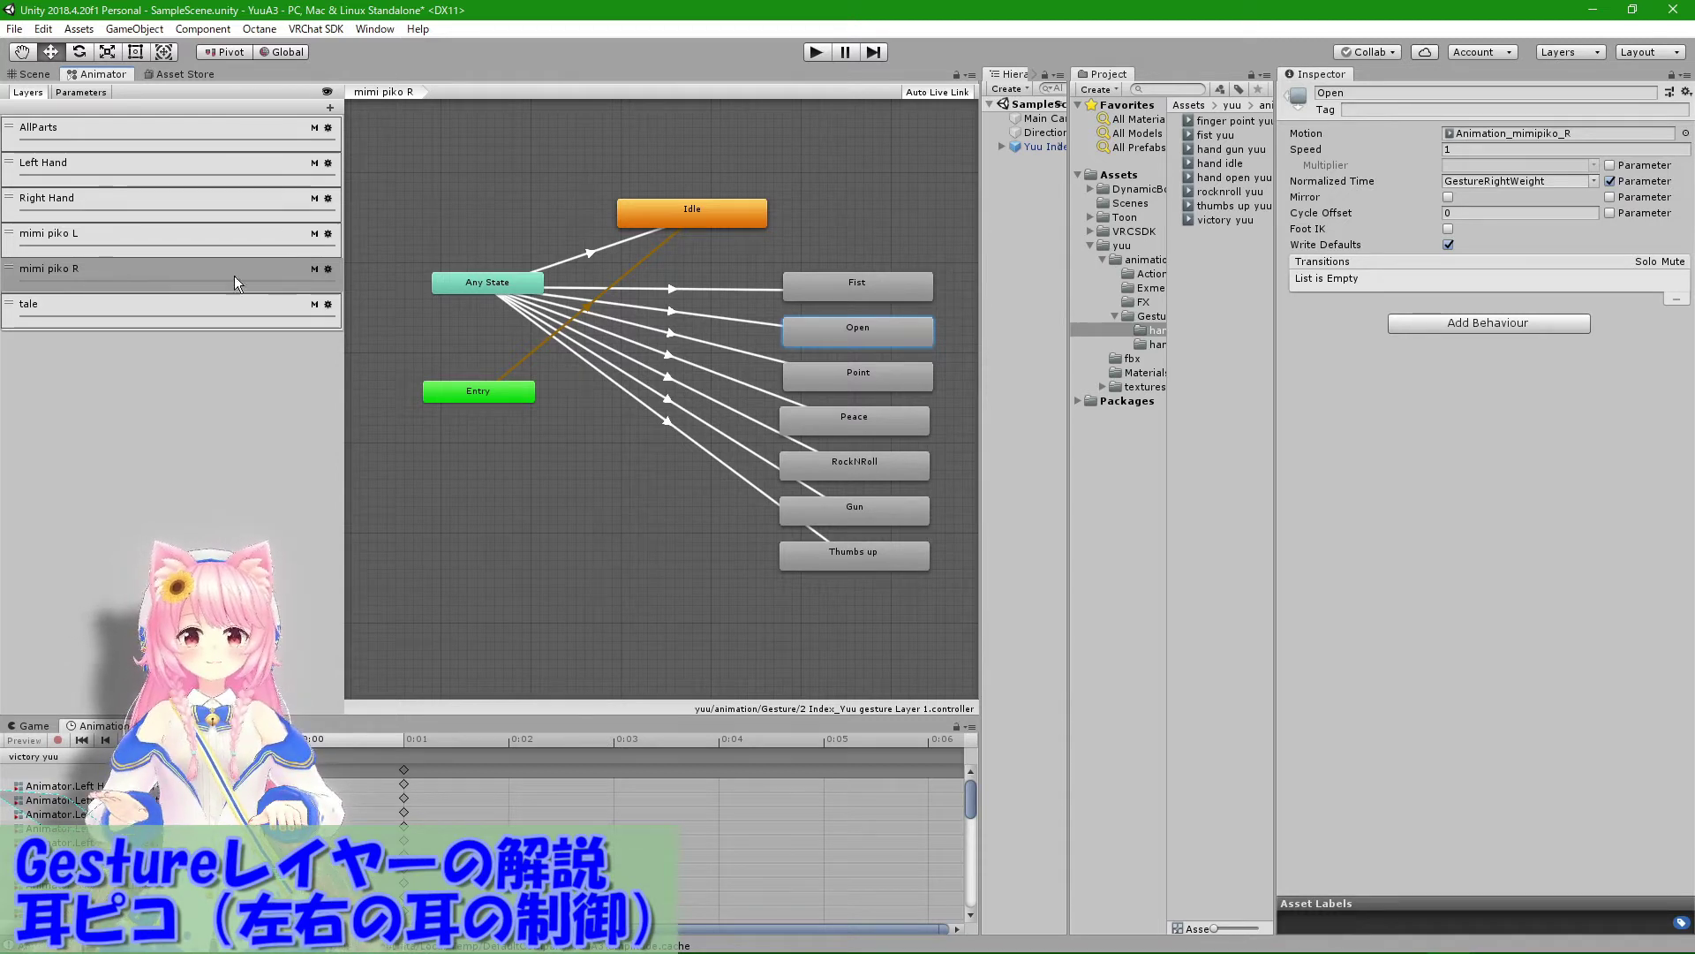
{"action": "left_click", "coordinate": [209, 310]}
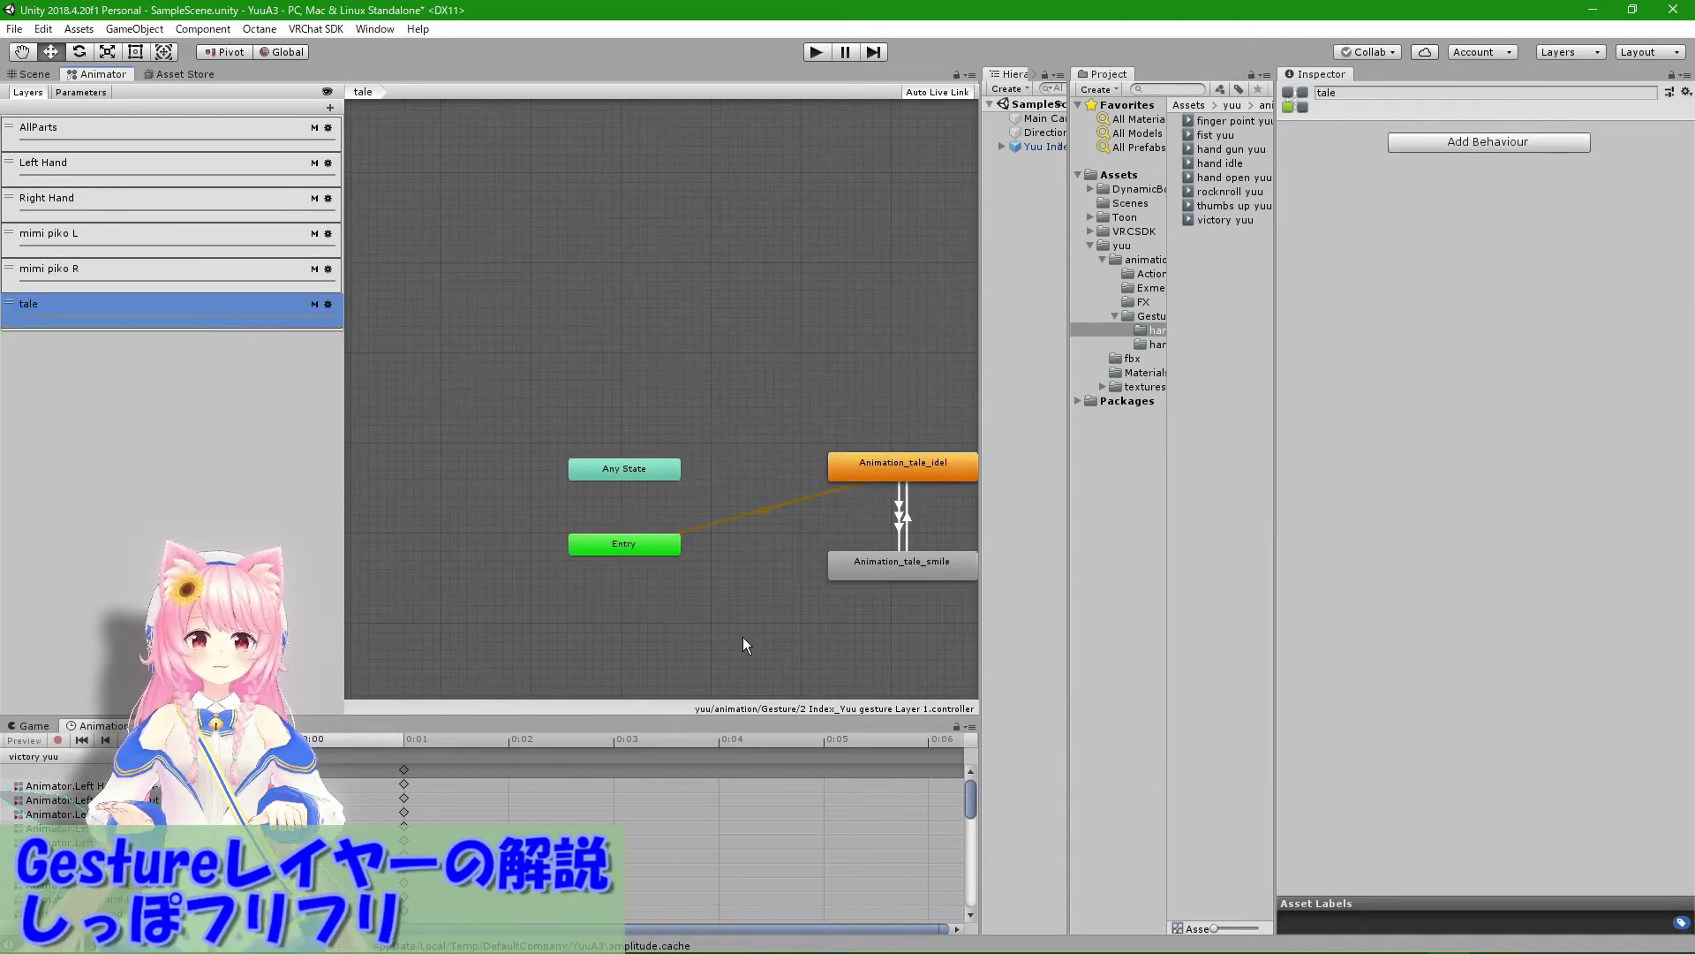
Step: Inspect the Entry default and the Animation_tale_idel state, and open its motion clip's details
{"action": "middle_click_drag", "start_coordinate": [743, 645], "coordinate": [598, 593]}
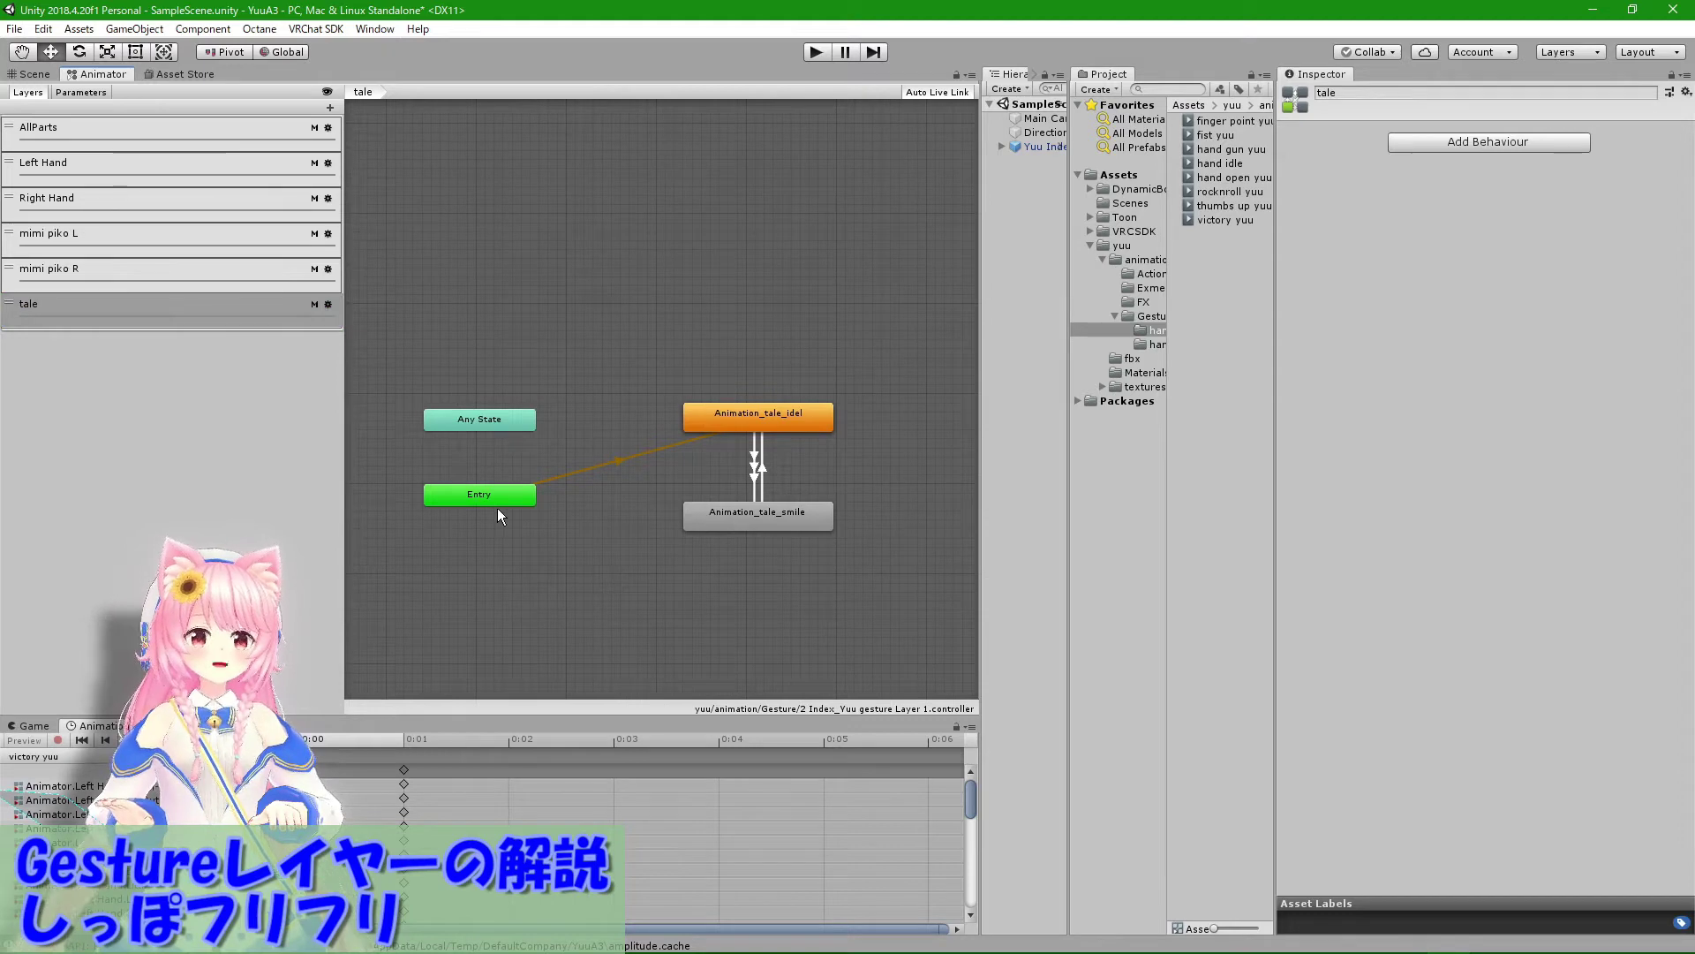
{"action": "left_click", "coordinate": [493, 498]}
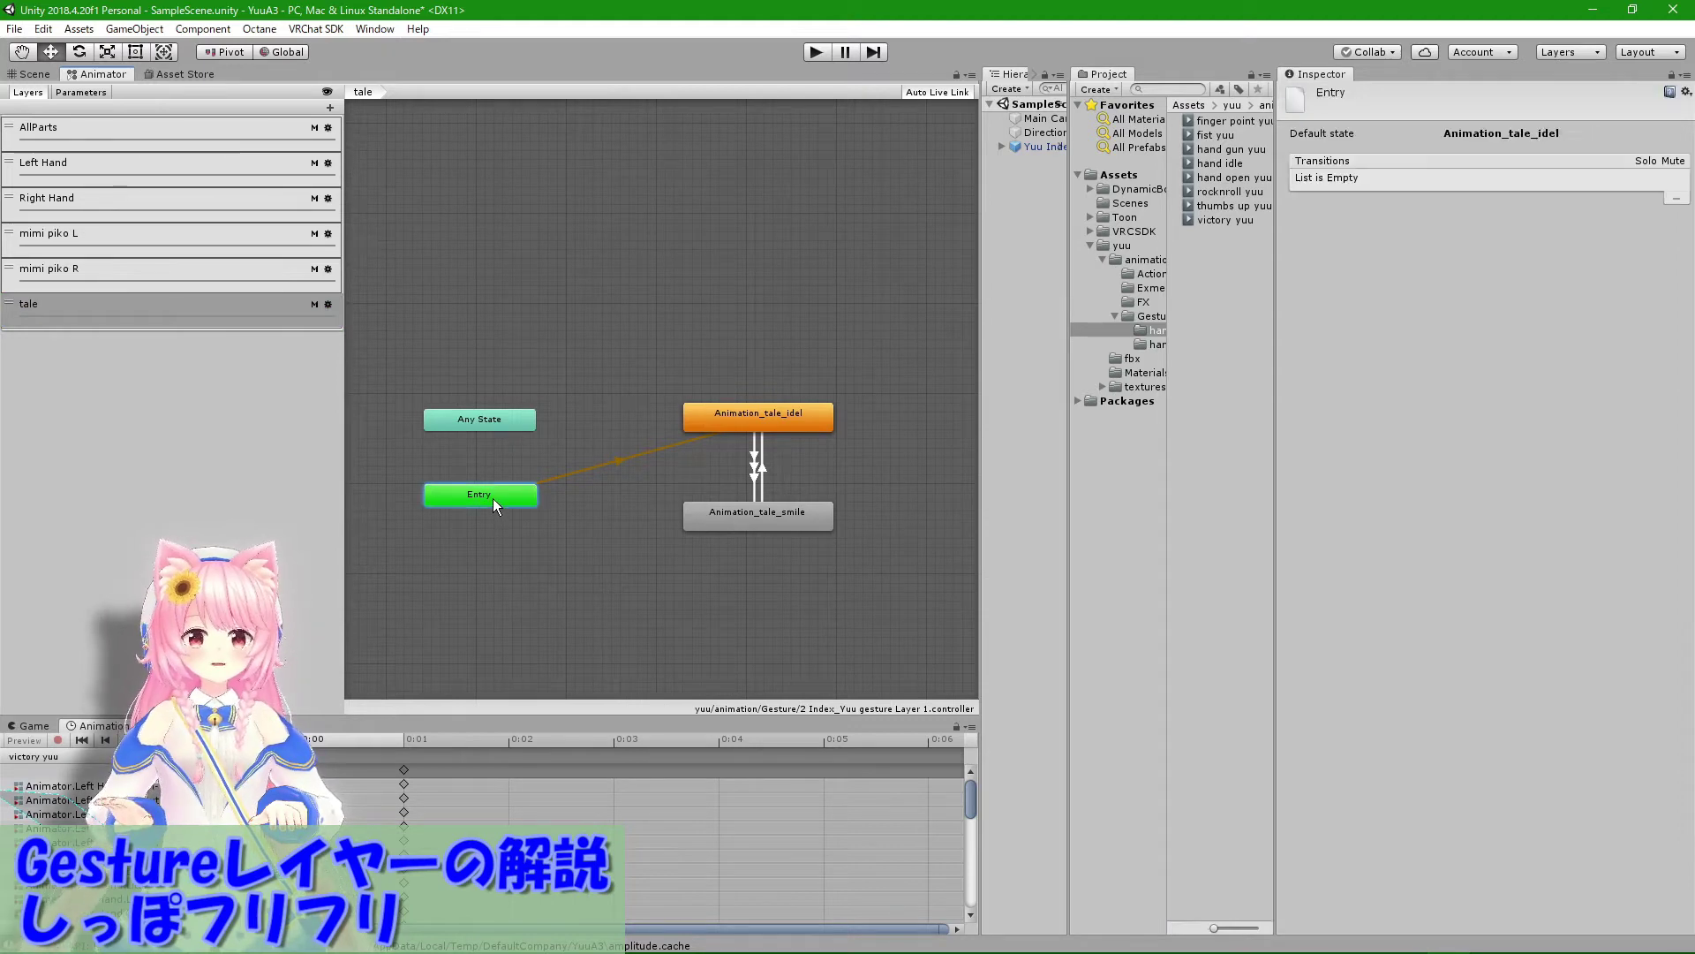
{"action": "left_click", "coordinate": [717, 426]}
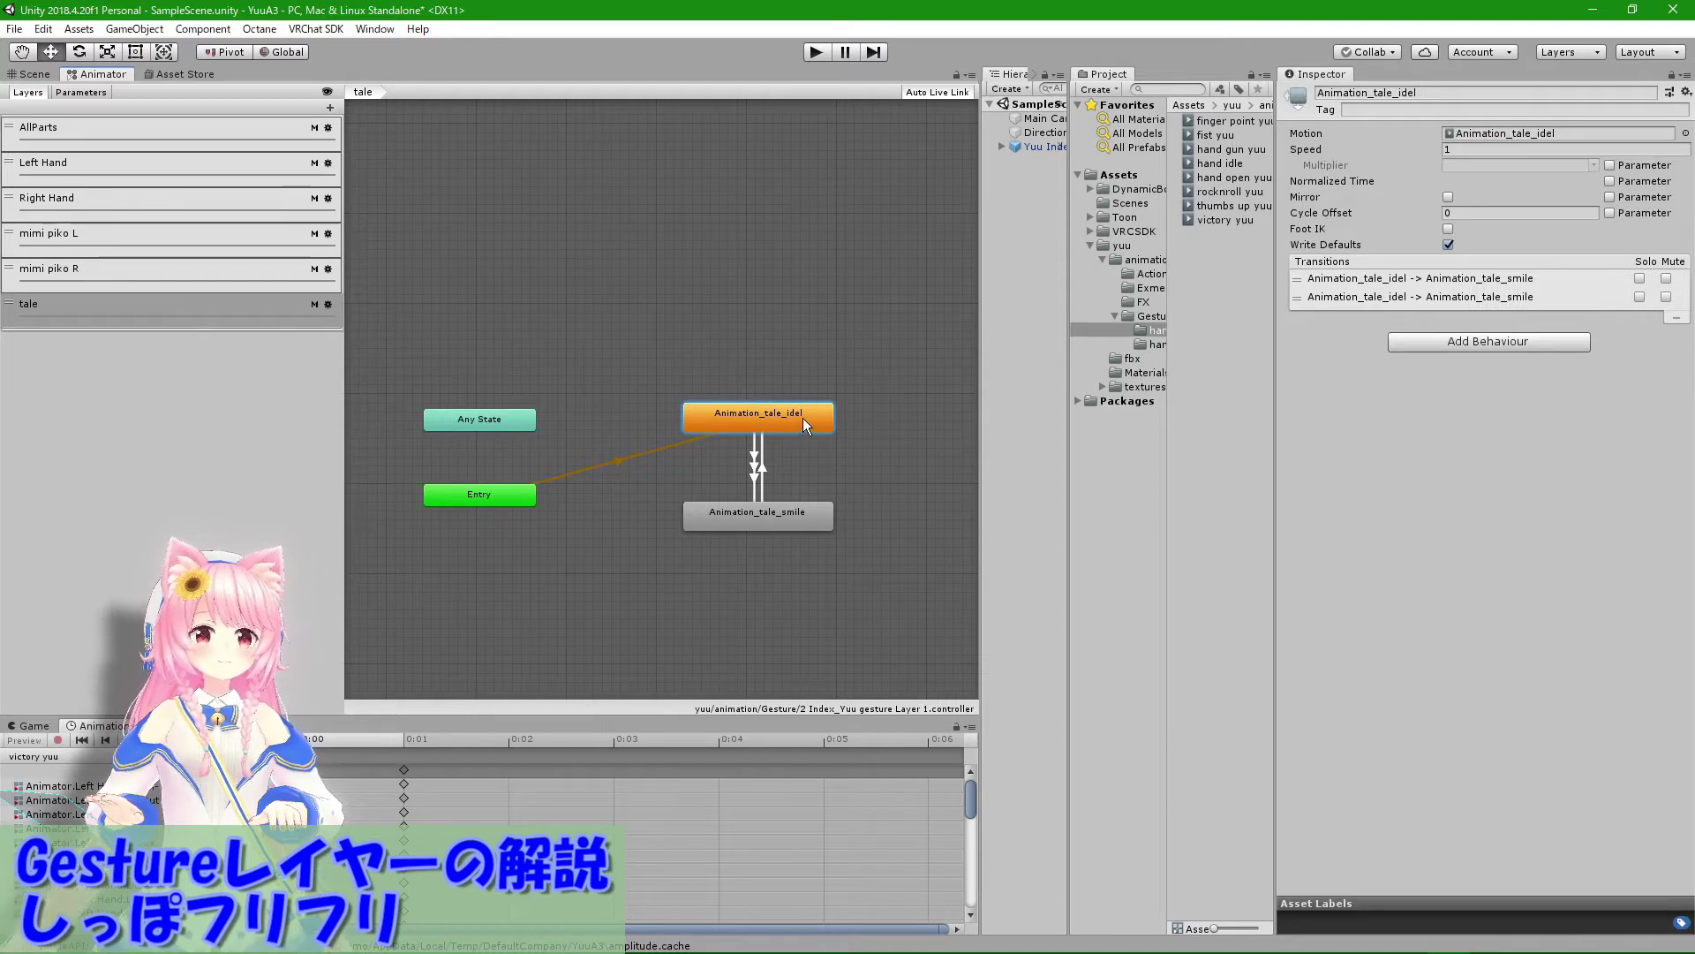
{"action": "left_click", "coordinate": [1582, 134]}
{"action": "left_click", "coordinate": [1233, 234]}
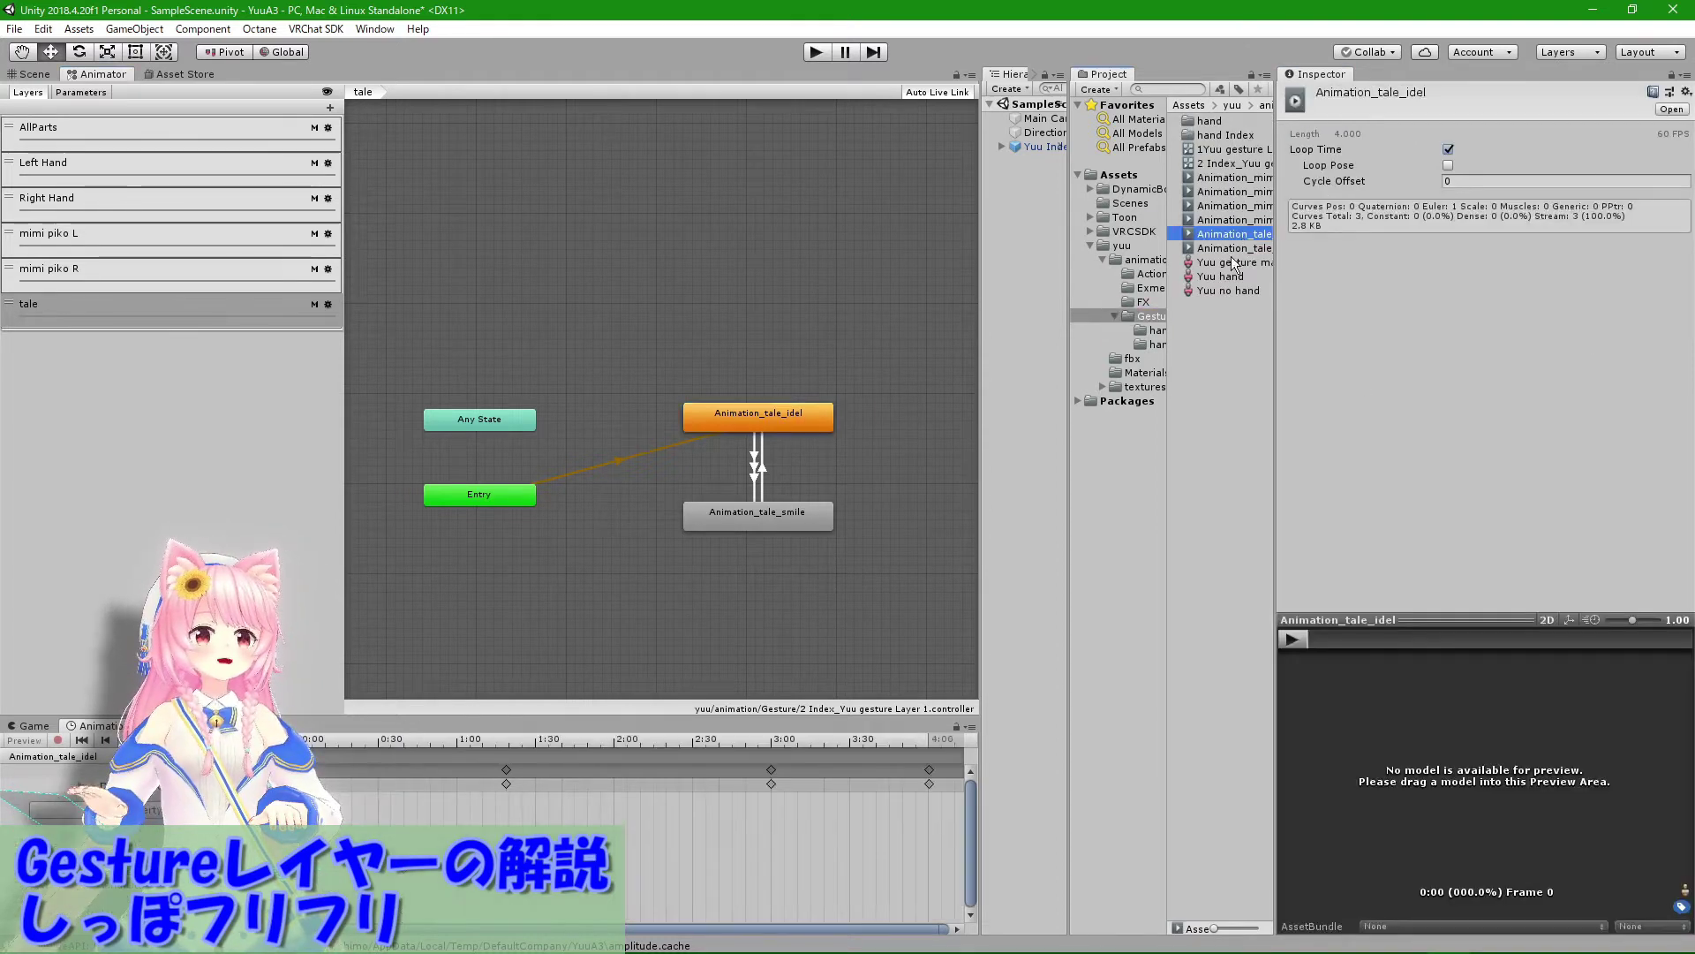
Step: Load the avatar into the clip preview and play the Animation_tale_idel tail swing
{"action": "left_click_drag", "start_coordinate": [798, 720], "coordinate": [837, 391]}
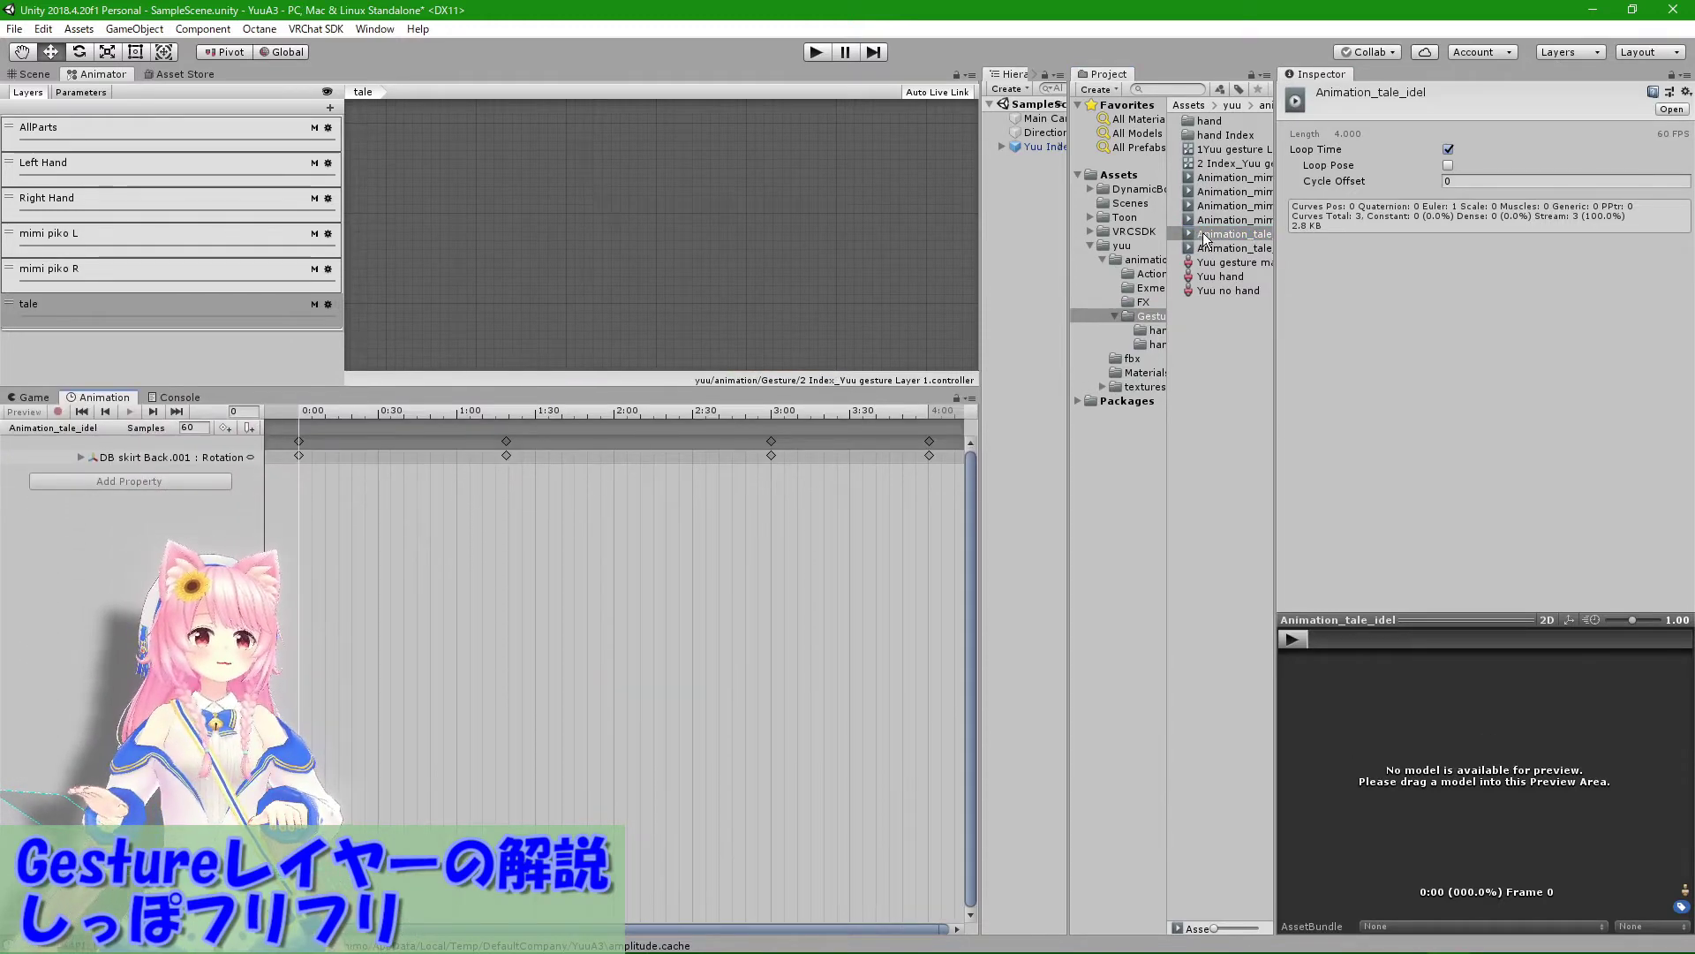
{"action": "left_click_drag", "start_coordinate": [1447, 619], "coordinate": [1446, 389]}
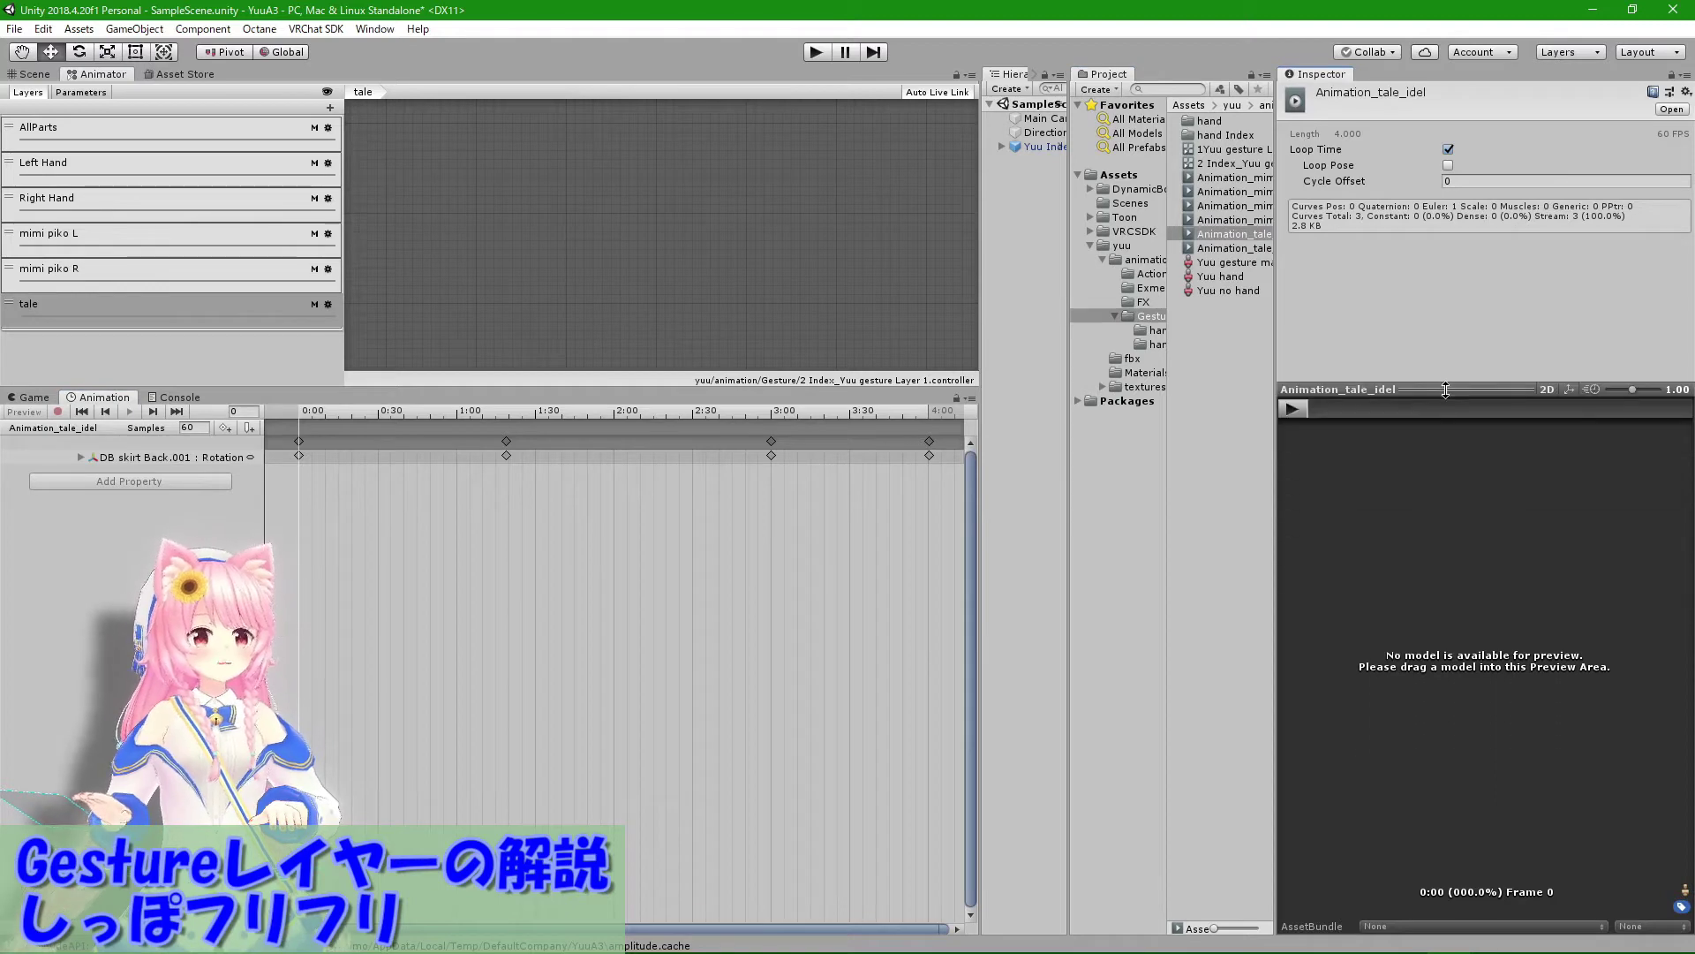
{"action": "left_click_drag", "start_coordinate": [1045, 146], "coordinate": [1424, 586]}
{"action": "left_click_drag", "start_coordinate": [1506, 673], "coordinate": [3, 366]}
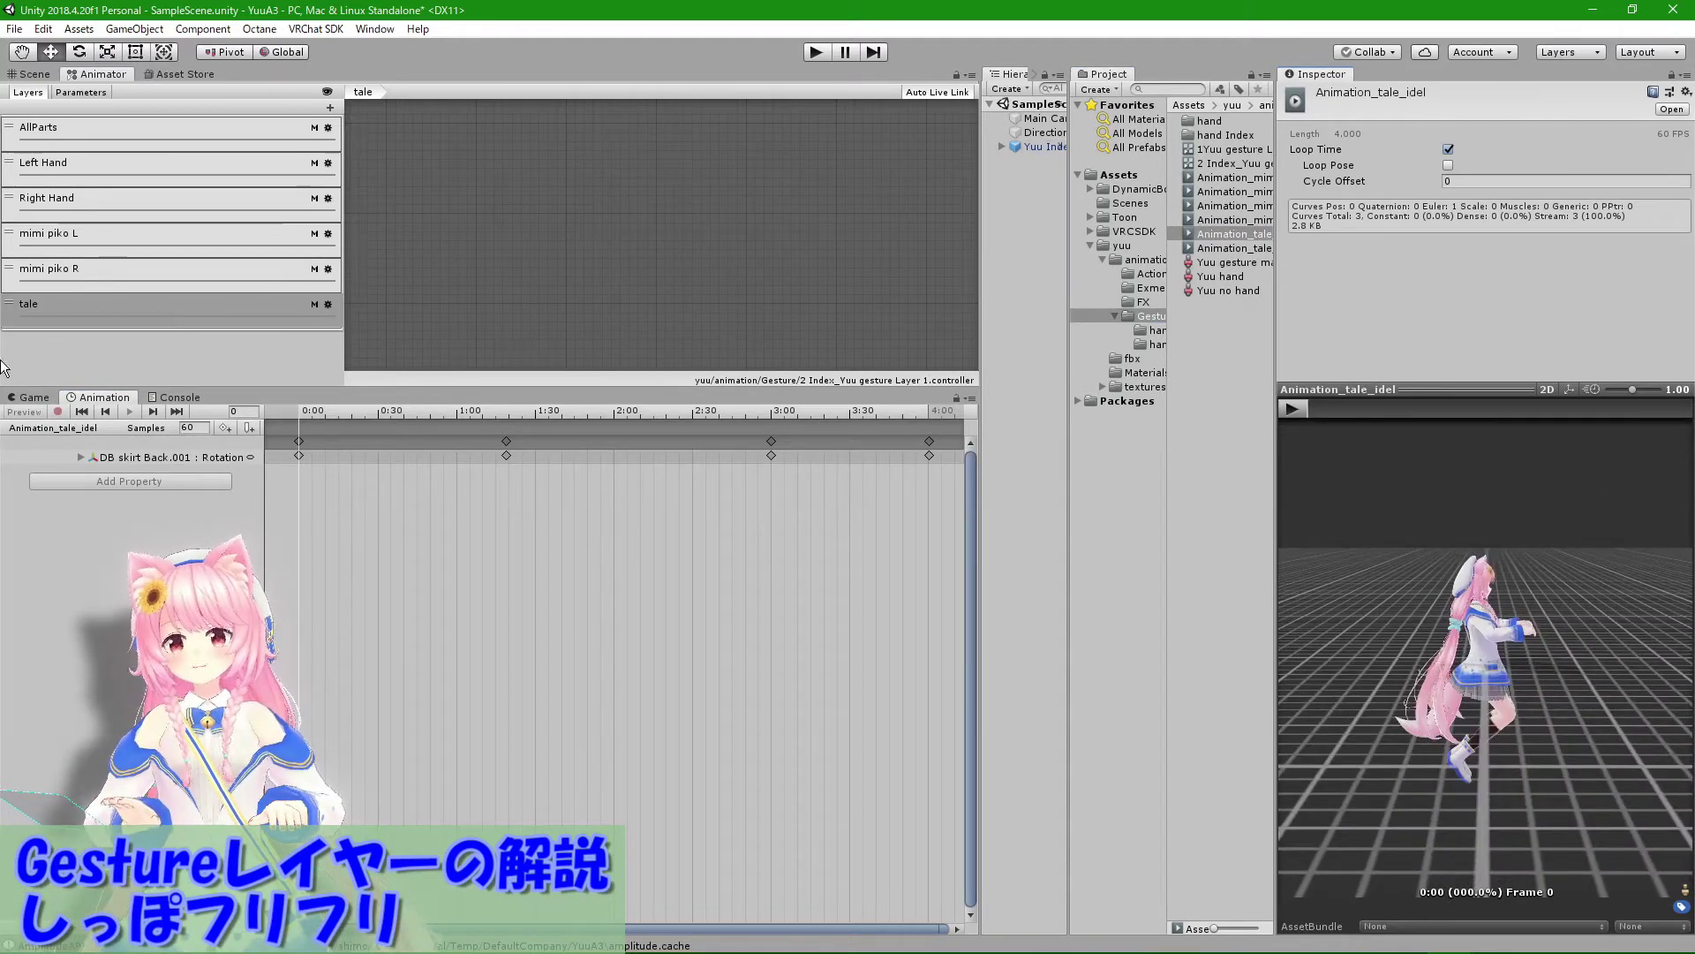
{"action": "left_click", "coordinate": [1291, 408]}
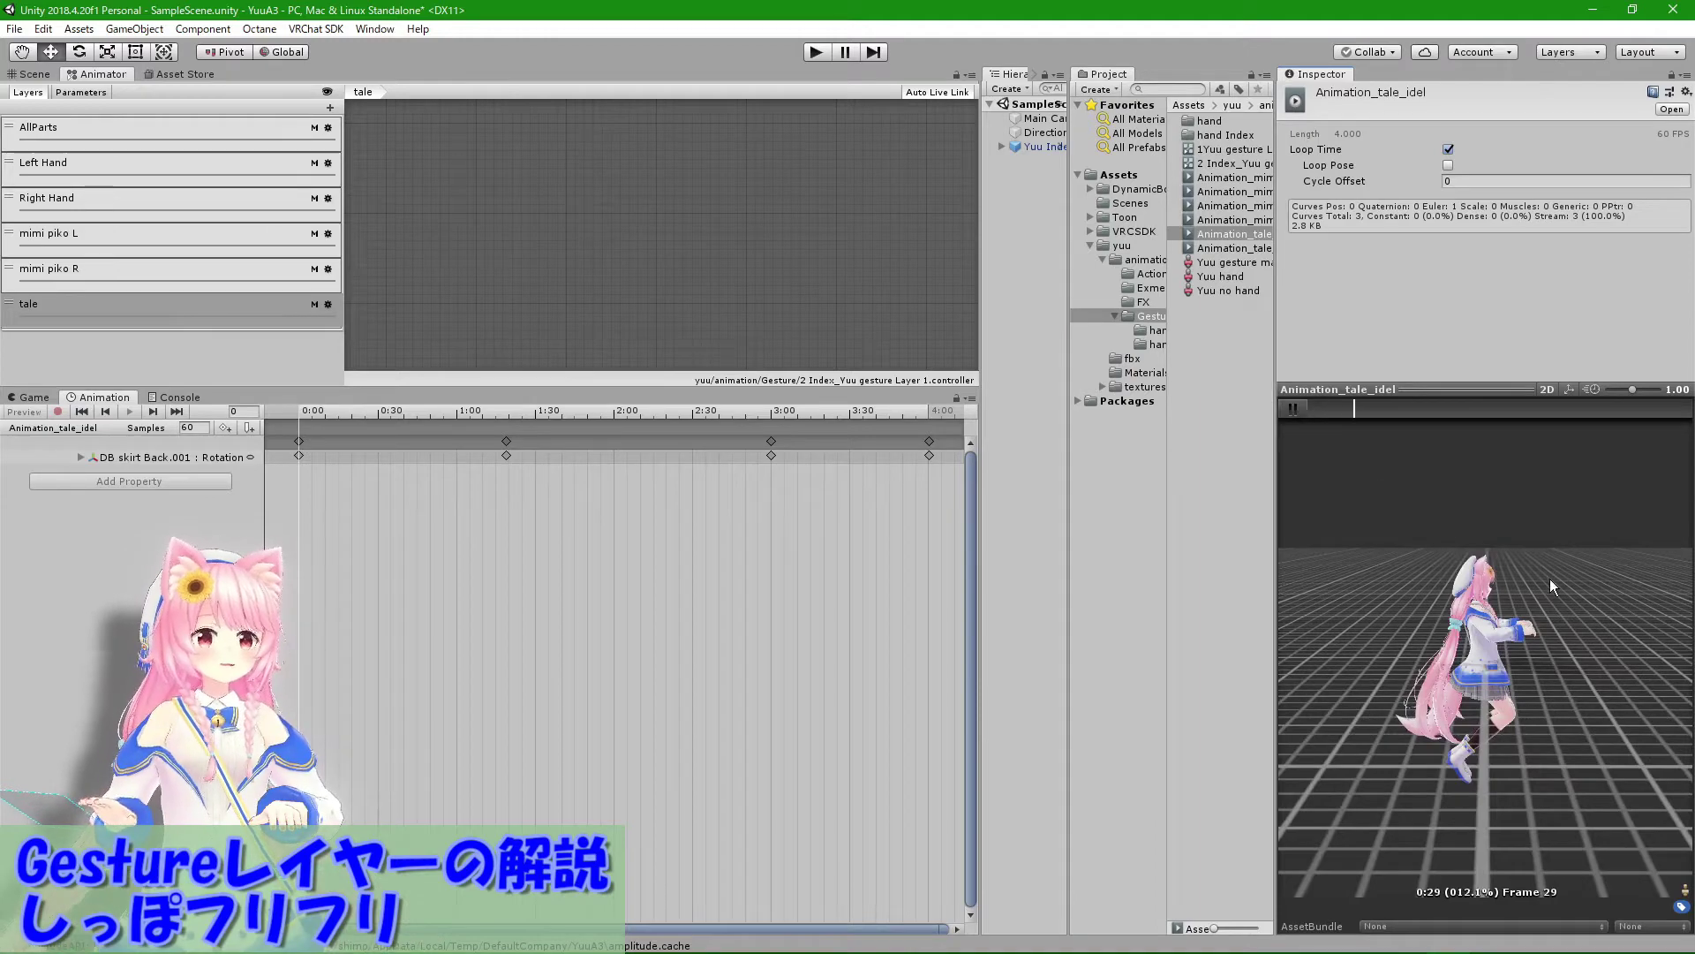
{"action": "left_click_drag", "start_coordinate": [1534, 569], "coordinate": [153, 627]}
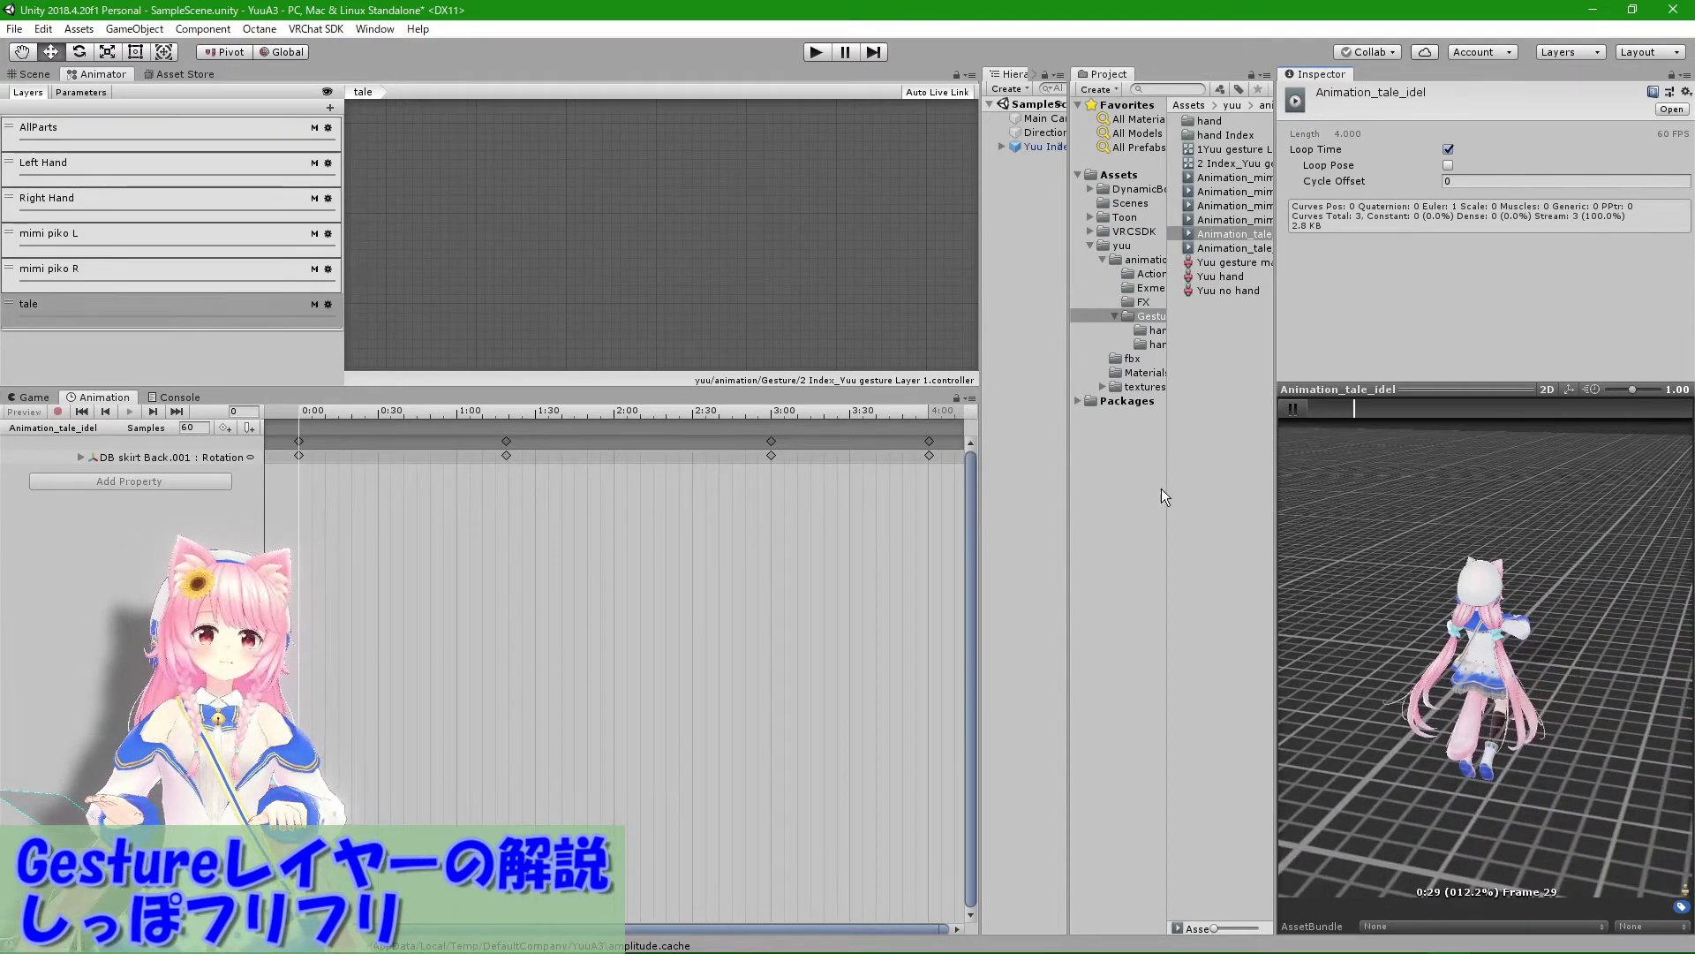
{"action": "scroll", "coordinate": [1471, 724], "scroll_direction": "up", "scroll_amount": 3}
{"action": "scroll", "coordinate": [1469, 726], "scroll_direction": "up", "scroll_amount": 3}
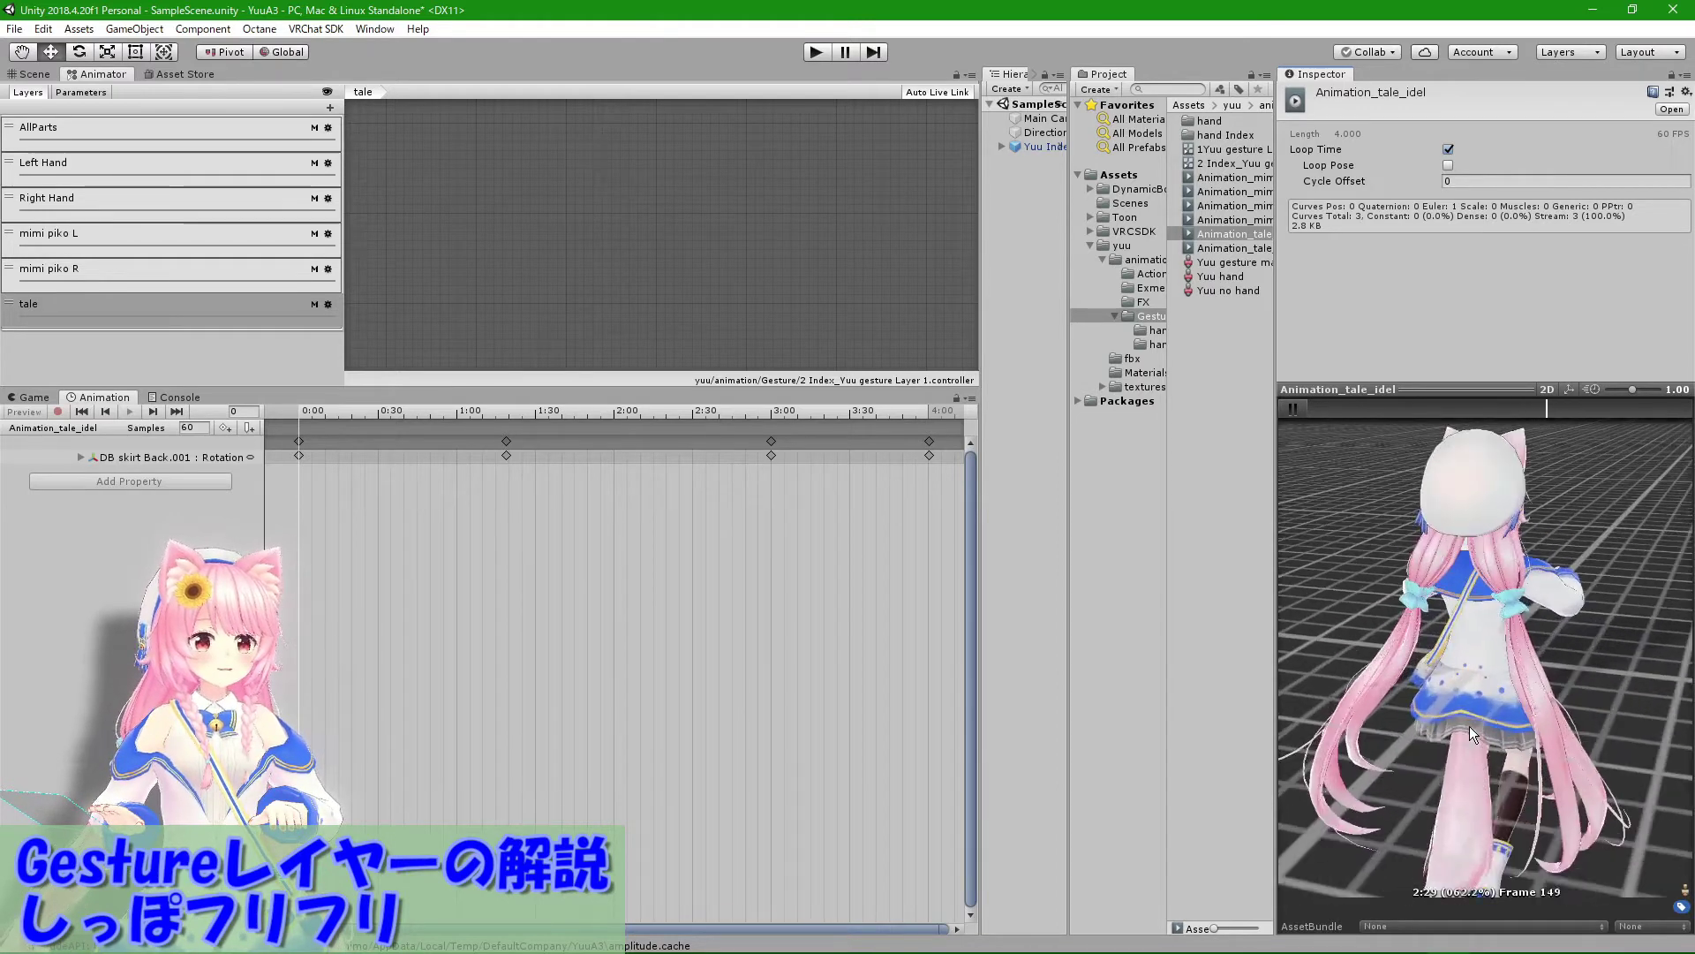
{"action": "scroll", "coordinate": [1482, 592], "scroll_direction": "up", "scroll_amount": 1}
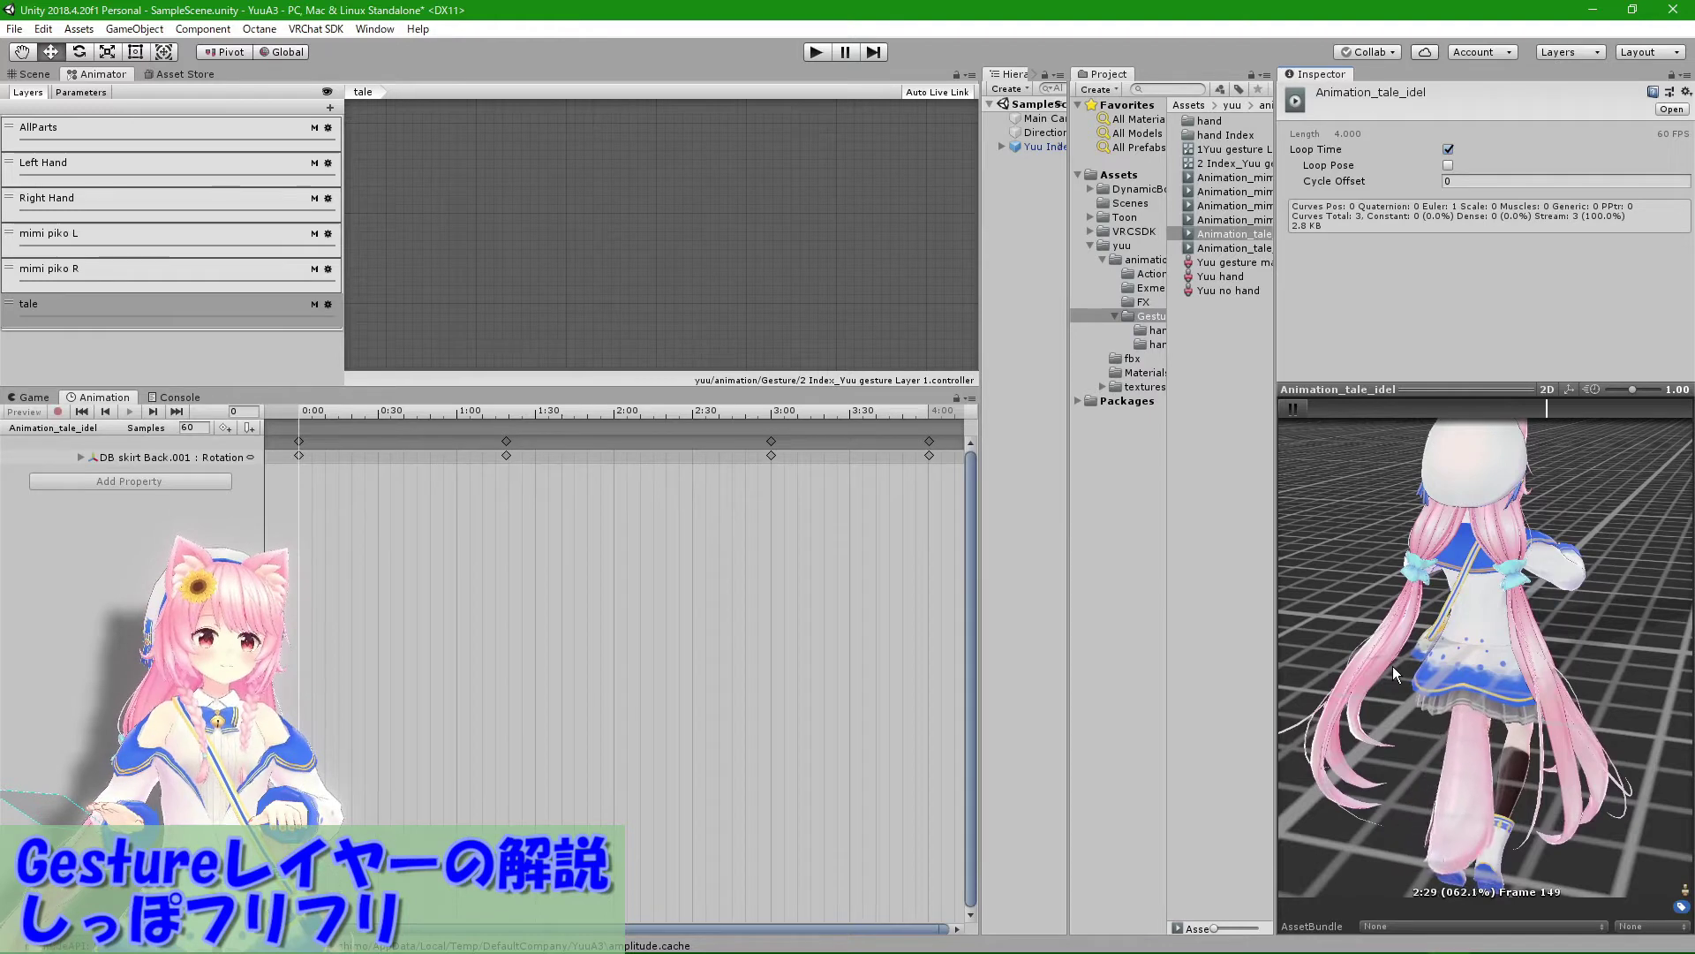
{"action": "left_click", "coordinate": [1295, 409]}
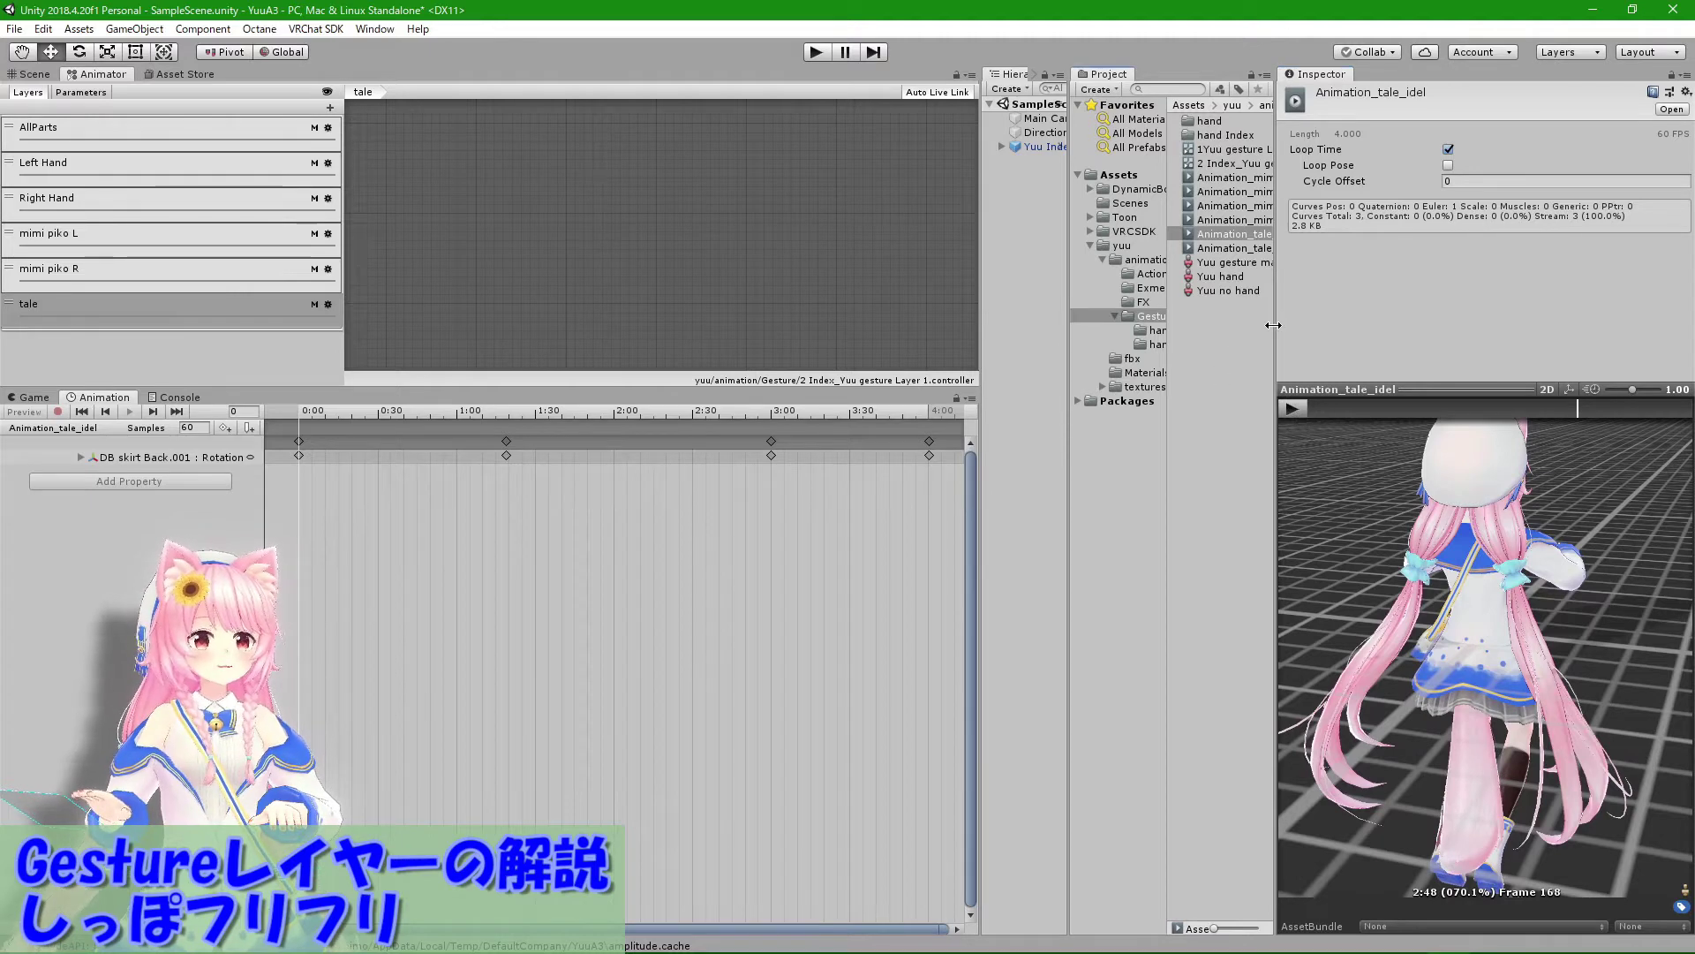
Step: Widen the project list and bring the tale layer's state graph back into view
{"action": "left_click_drag", "start_coordinate": [1273, 325], "coordinate": [1371, 325]}
{"action": "left_click", "coordinate": [103, 309]}
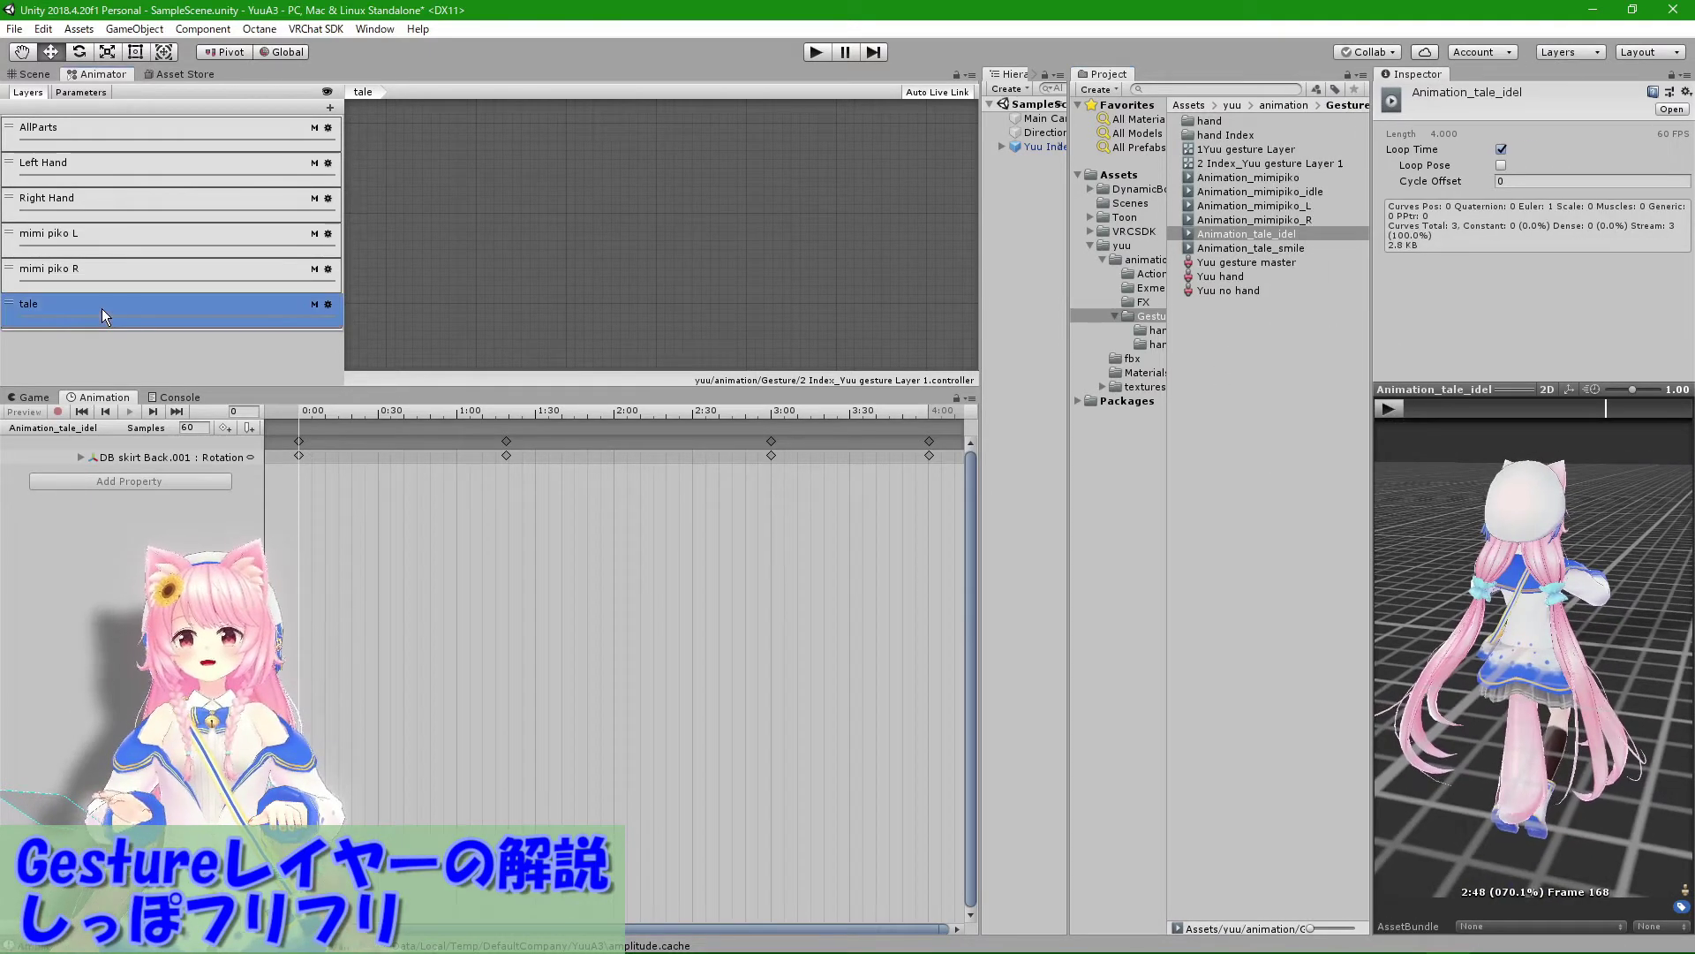
{"action": "middle_click_drag", "start_coordinate": [558, 205], "coordinate": [567, 152]}
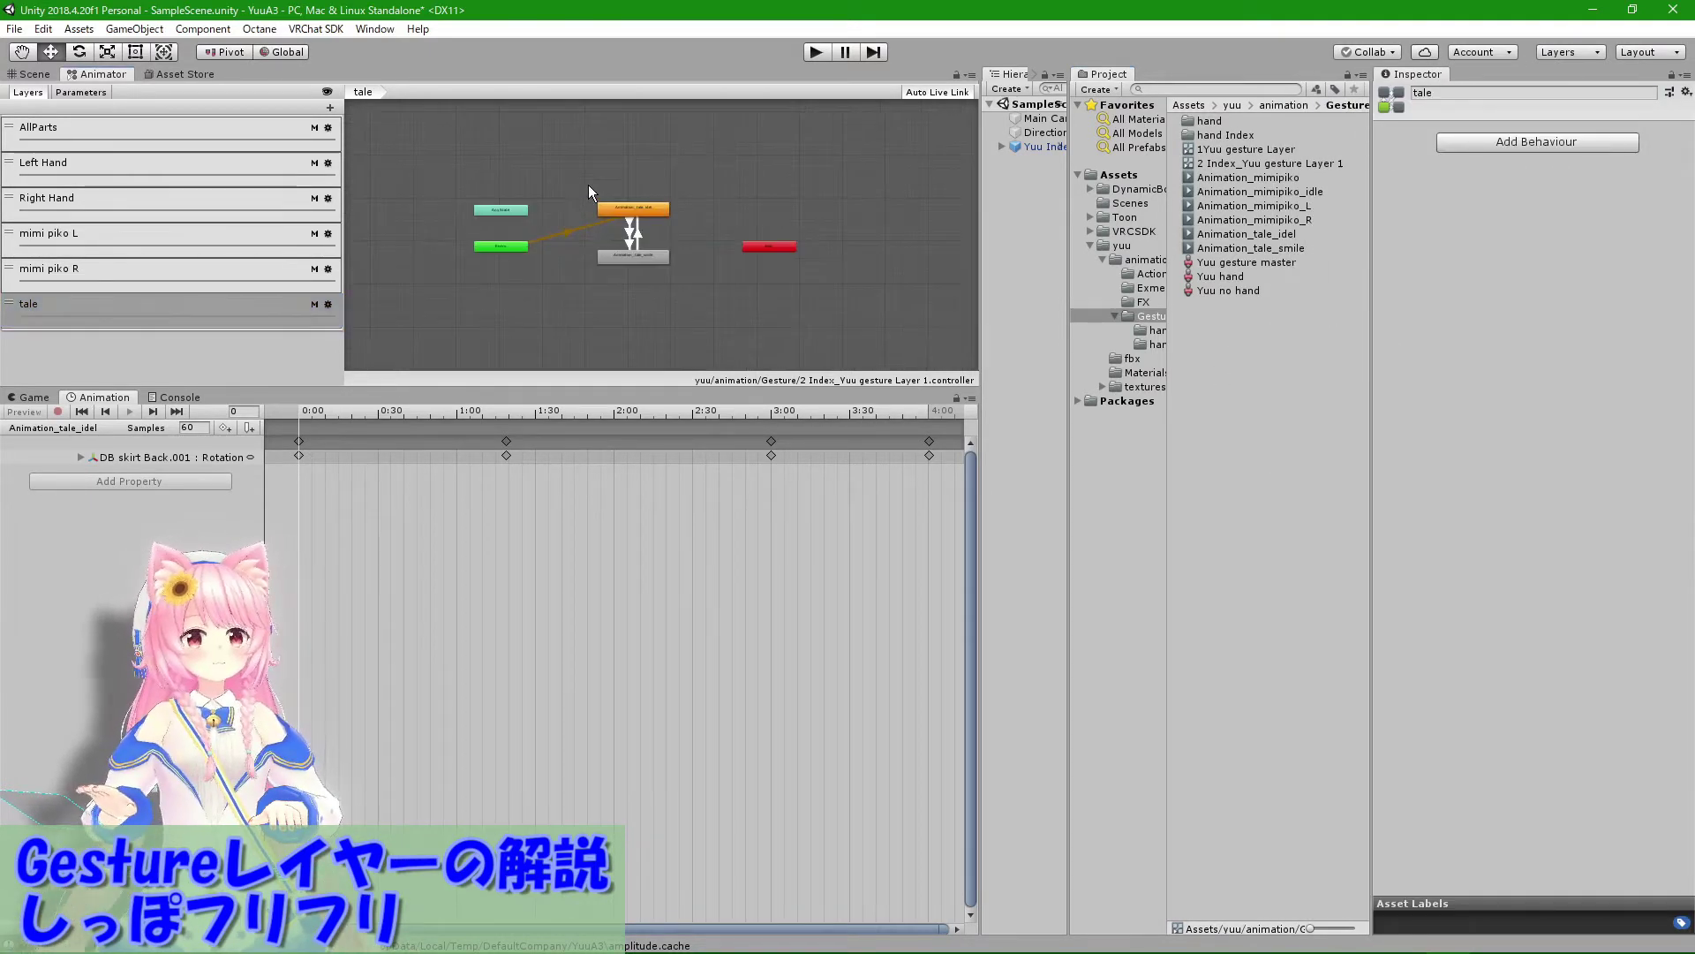
{"action": "scroll", "coordinate": [588, 184], "scroll_direction": "up", "scroll_amount": 3}
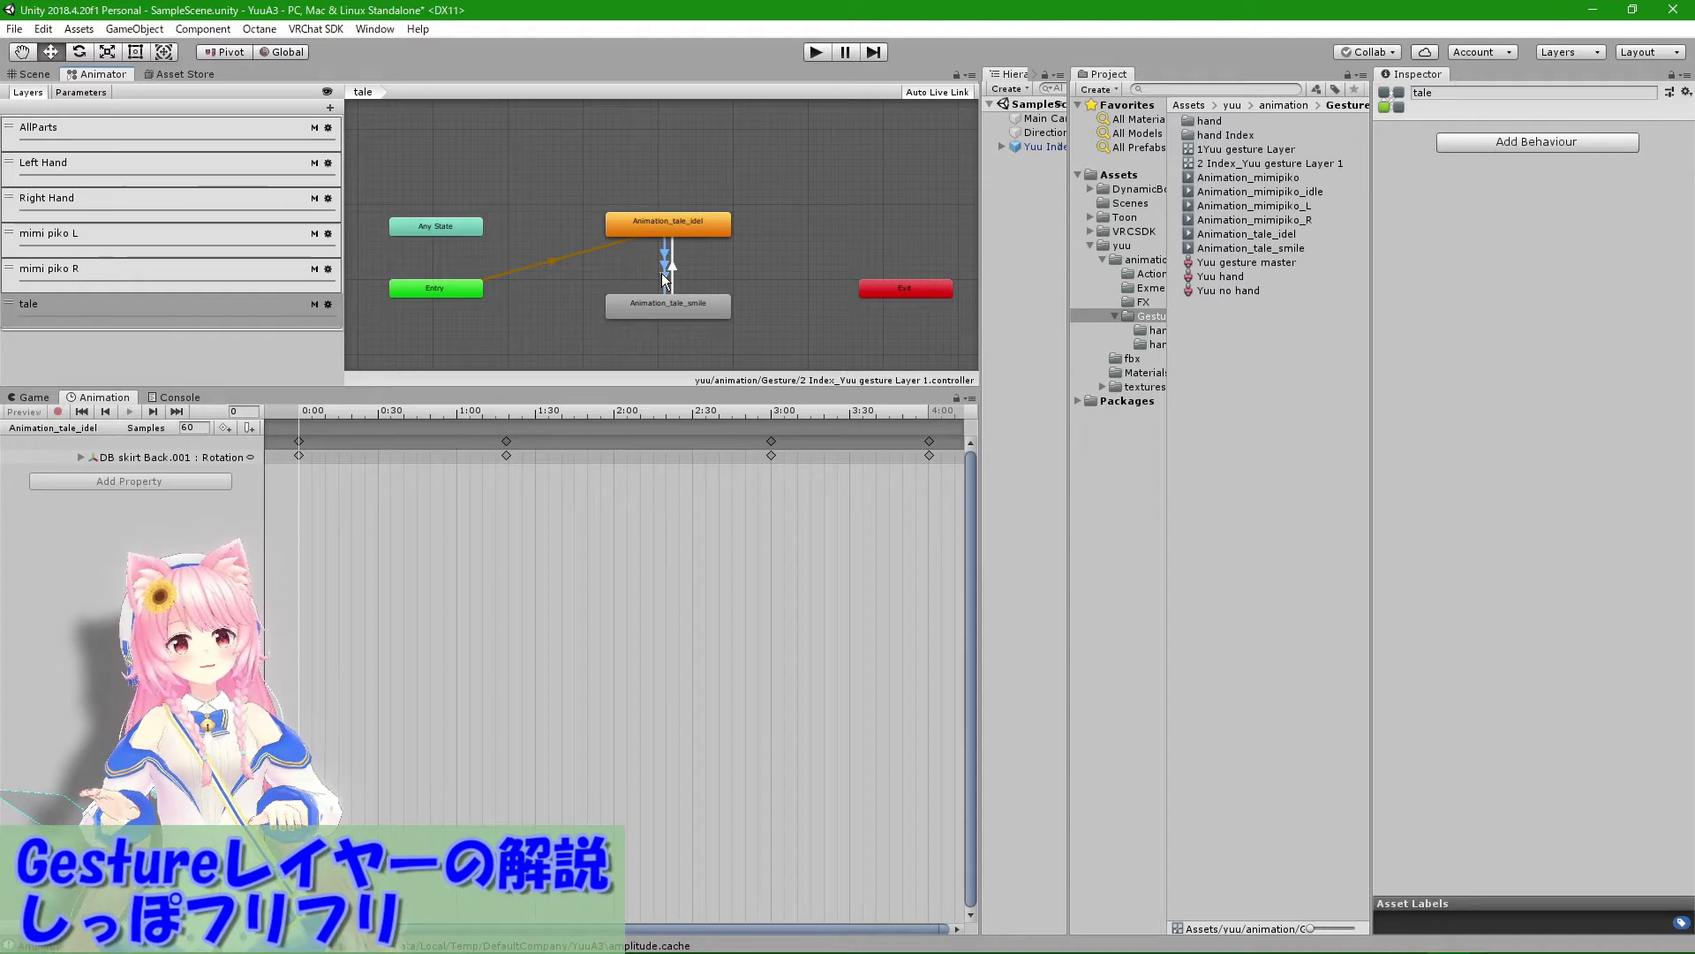
Step: Select the idle-to-smile transitions and widen the Inspector to reveal their conditions
{"action": "left_click", "coordinate": [665, 281]}
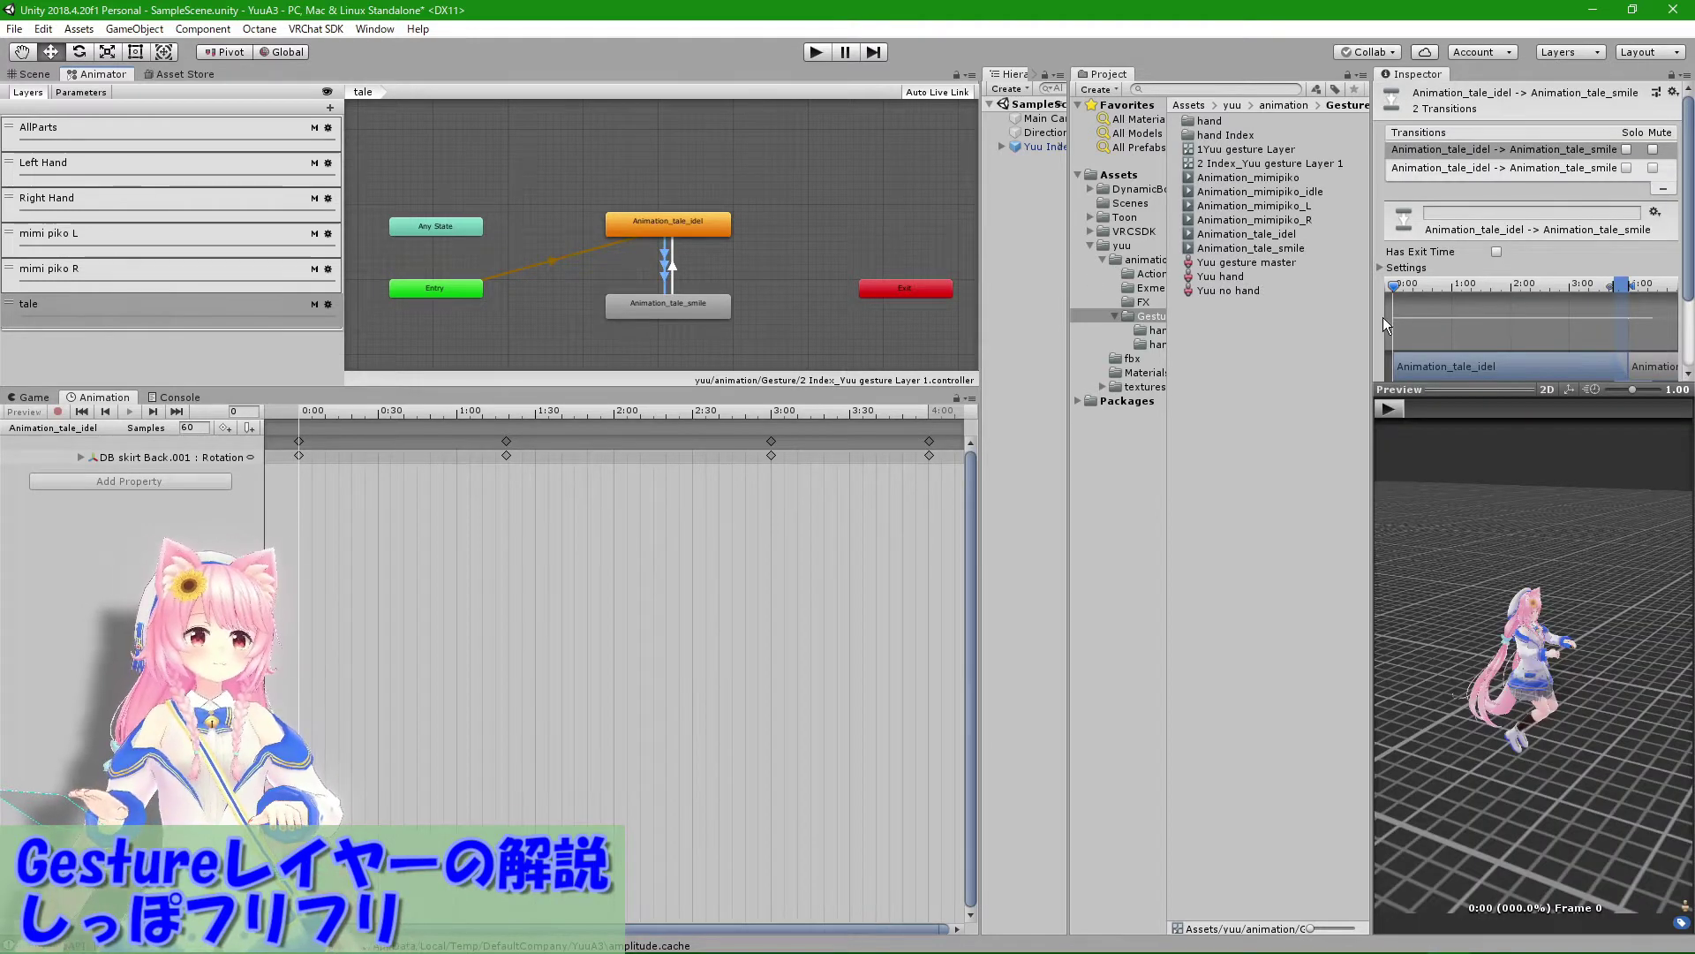
{"action": "left_click_drag", "start_coordinate": [1373, 322], "coordinate": [1119, 325]}
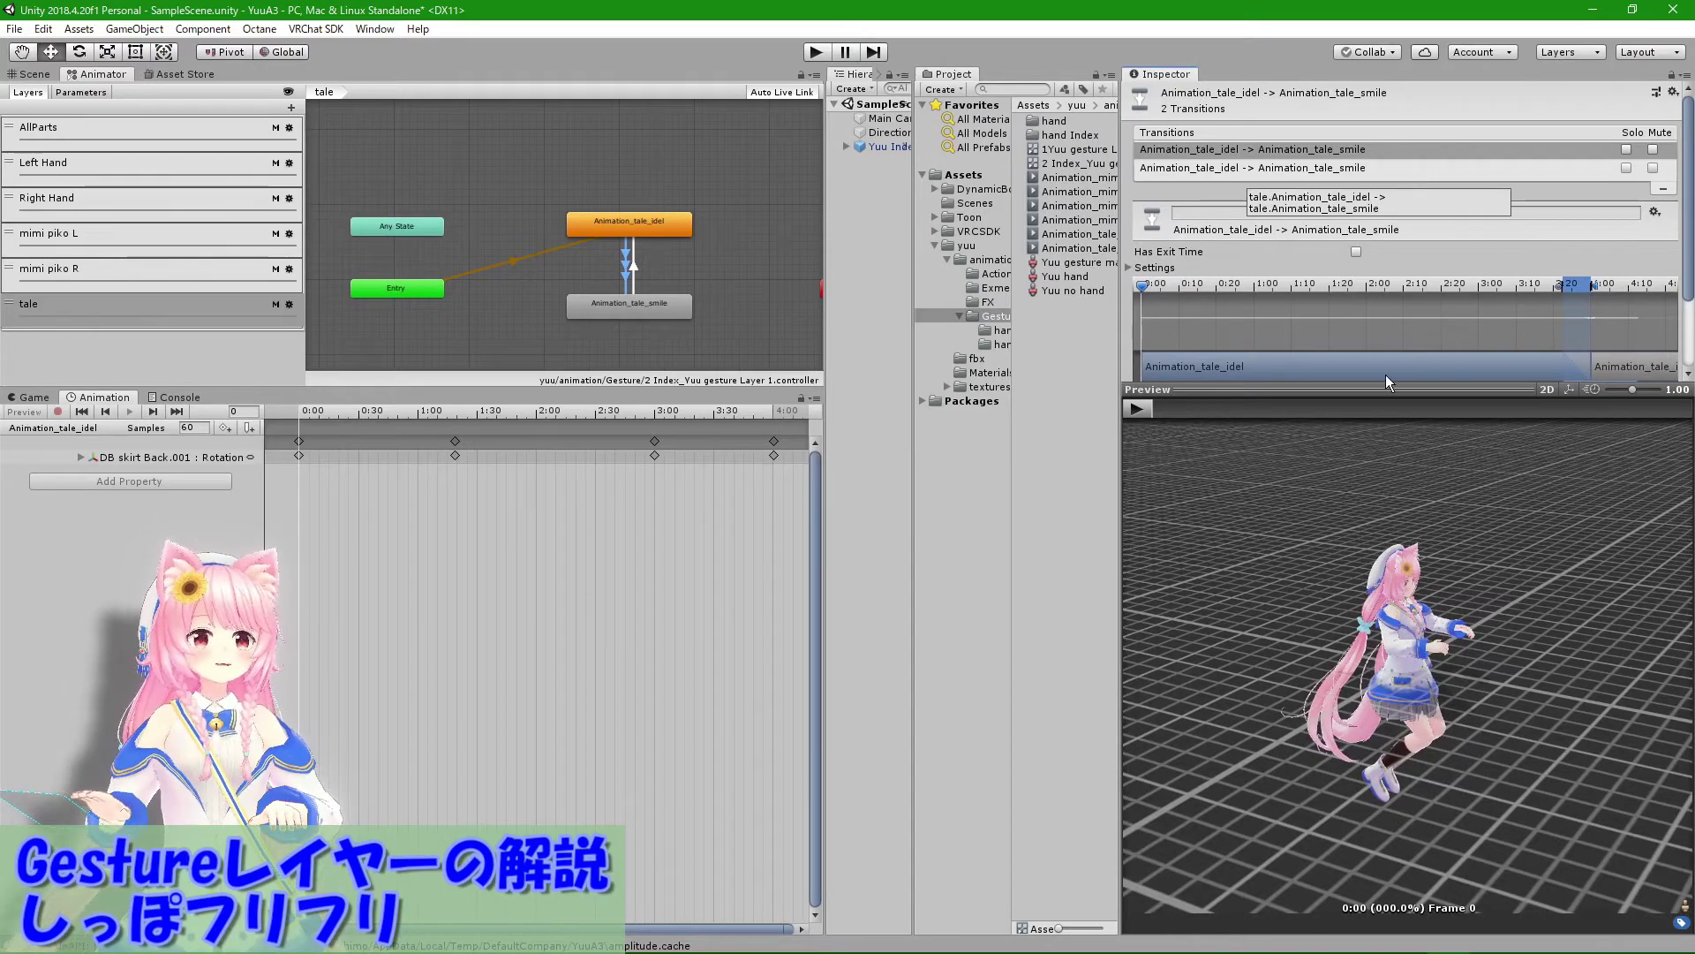
{"action": "left_click_drag", "start_coordinate": [1385, 390], "coordinate": [1385, 648]}
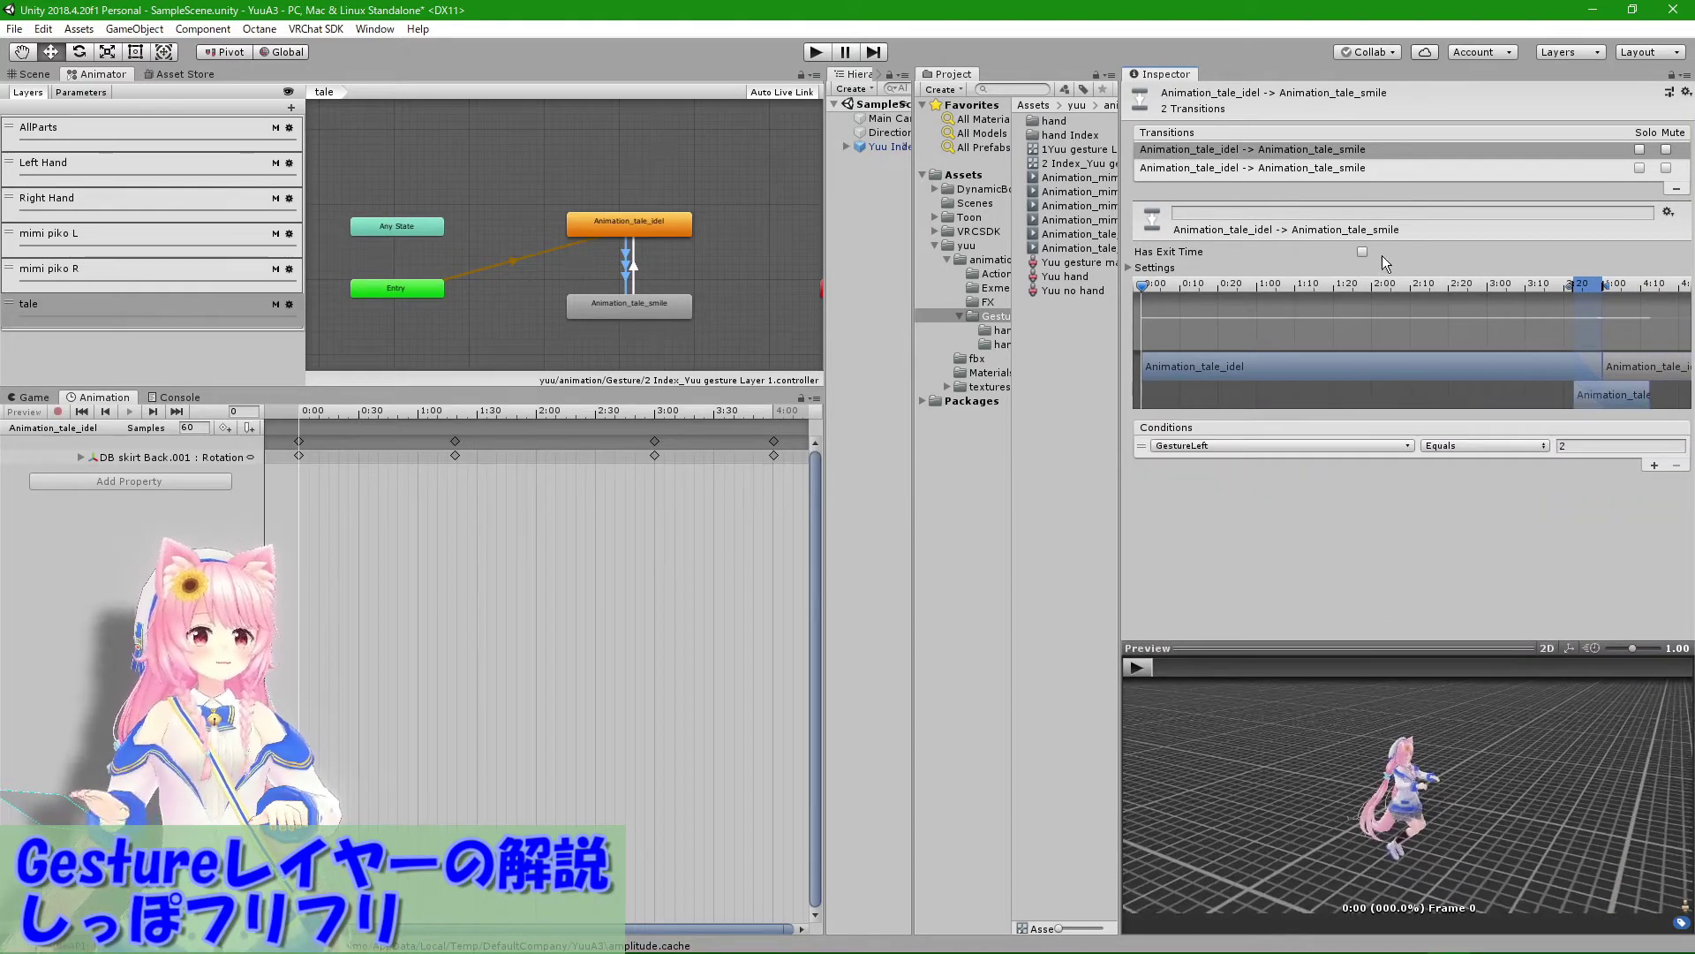
Step: Compare the GestureLeft and GestureRight Equals 2 conditions, then inspect the Animation_tale_smile state
{"action": "left_click", "coordinate": [1345, 162]}
{"action": "left_click", "coordinate": [1345, 151]}
{"action": "left_click", "coordinate": [1333, 160]}
{"action": "left_click", "coordinate": [1333, 156]}
{"action": "left_click", "coordinate": [1329, 167]}
{"action": "left_click", "coordinate": [1332, 146]}
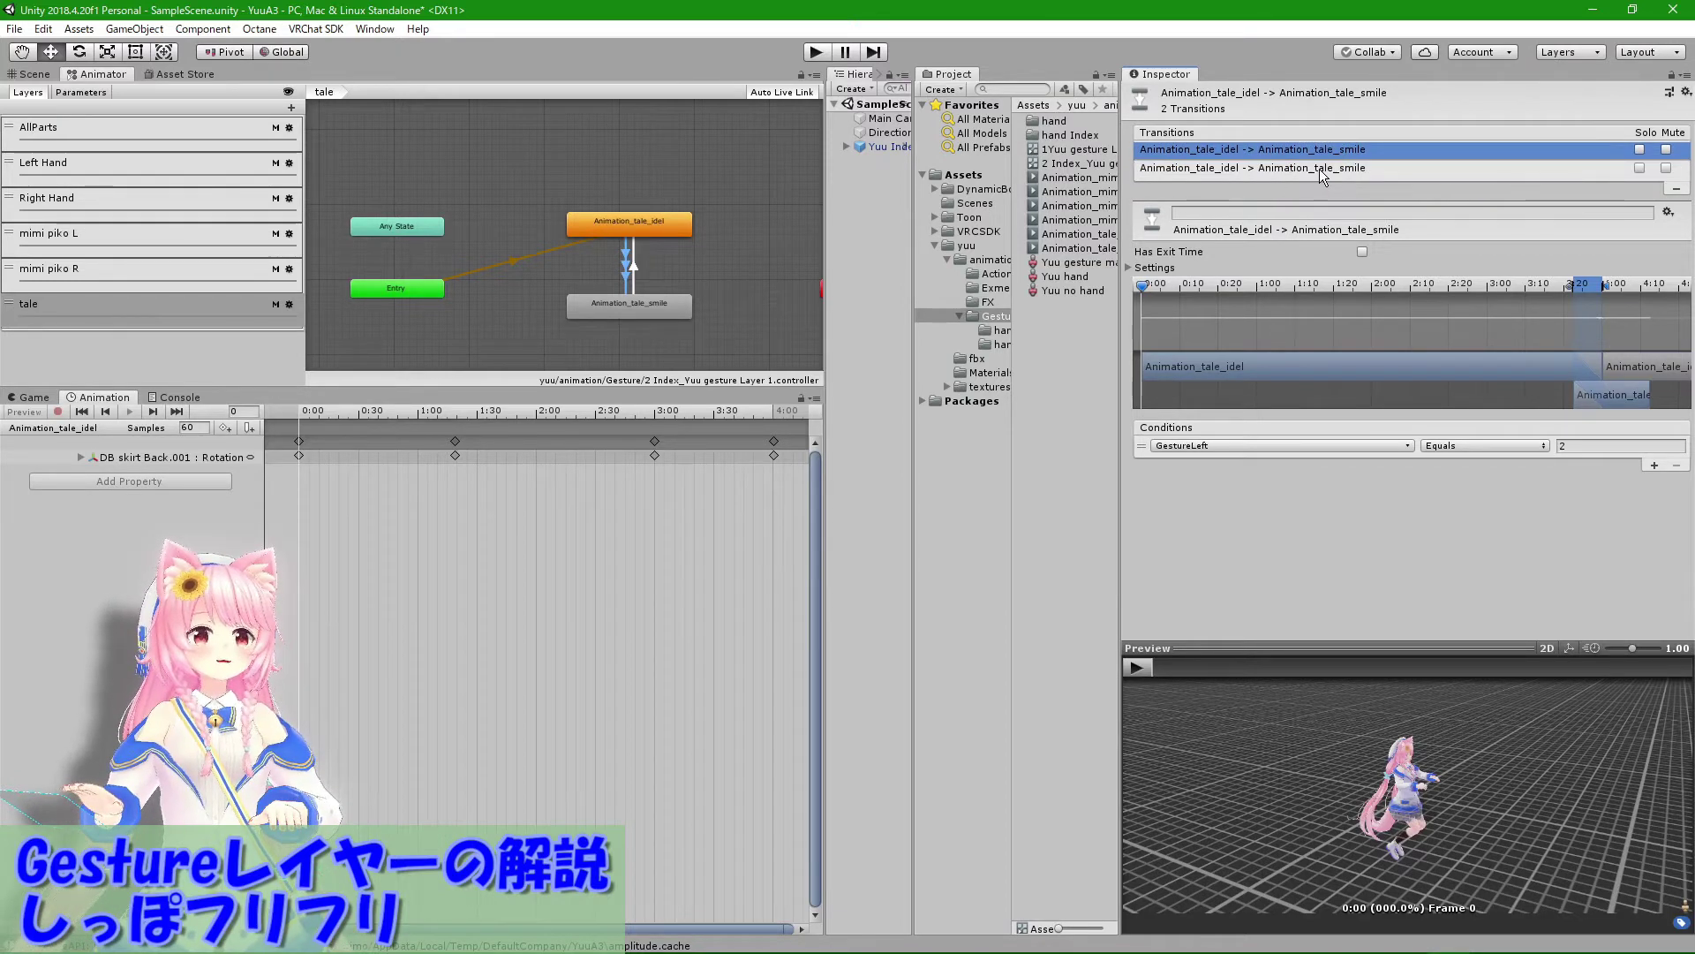
{"action": "left_click", "coordinate": [1322, 170]}
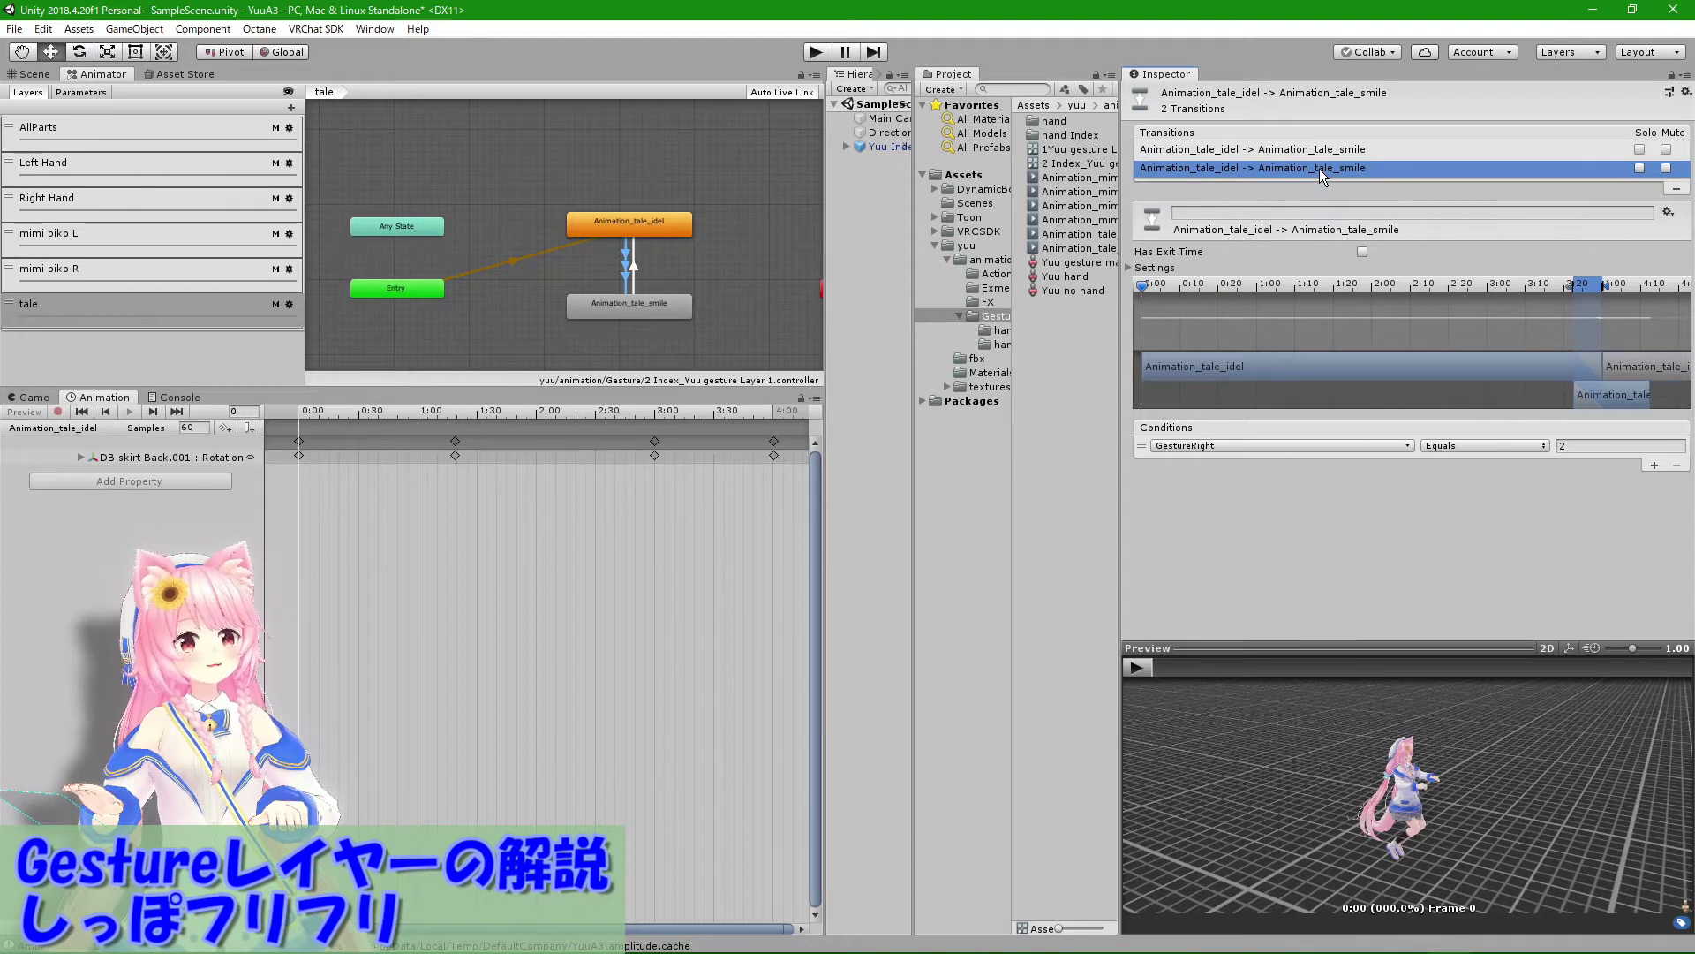
{"action": "left_click", "coordinate": [1324, 150]}
{"action": "left_click", "coordinate": [1321, 168]}
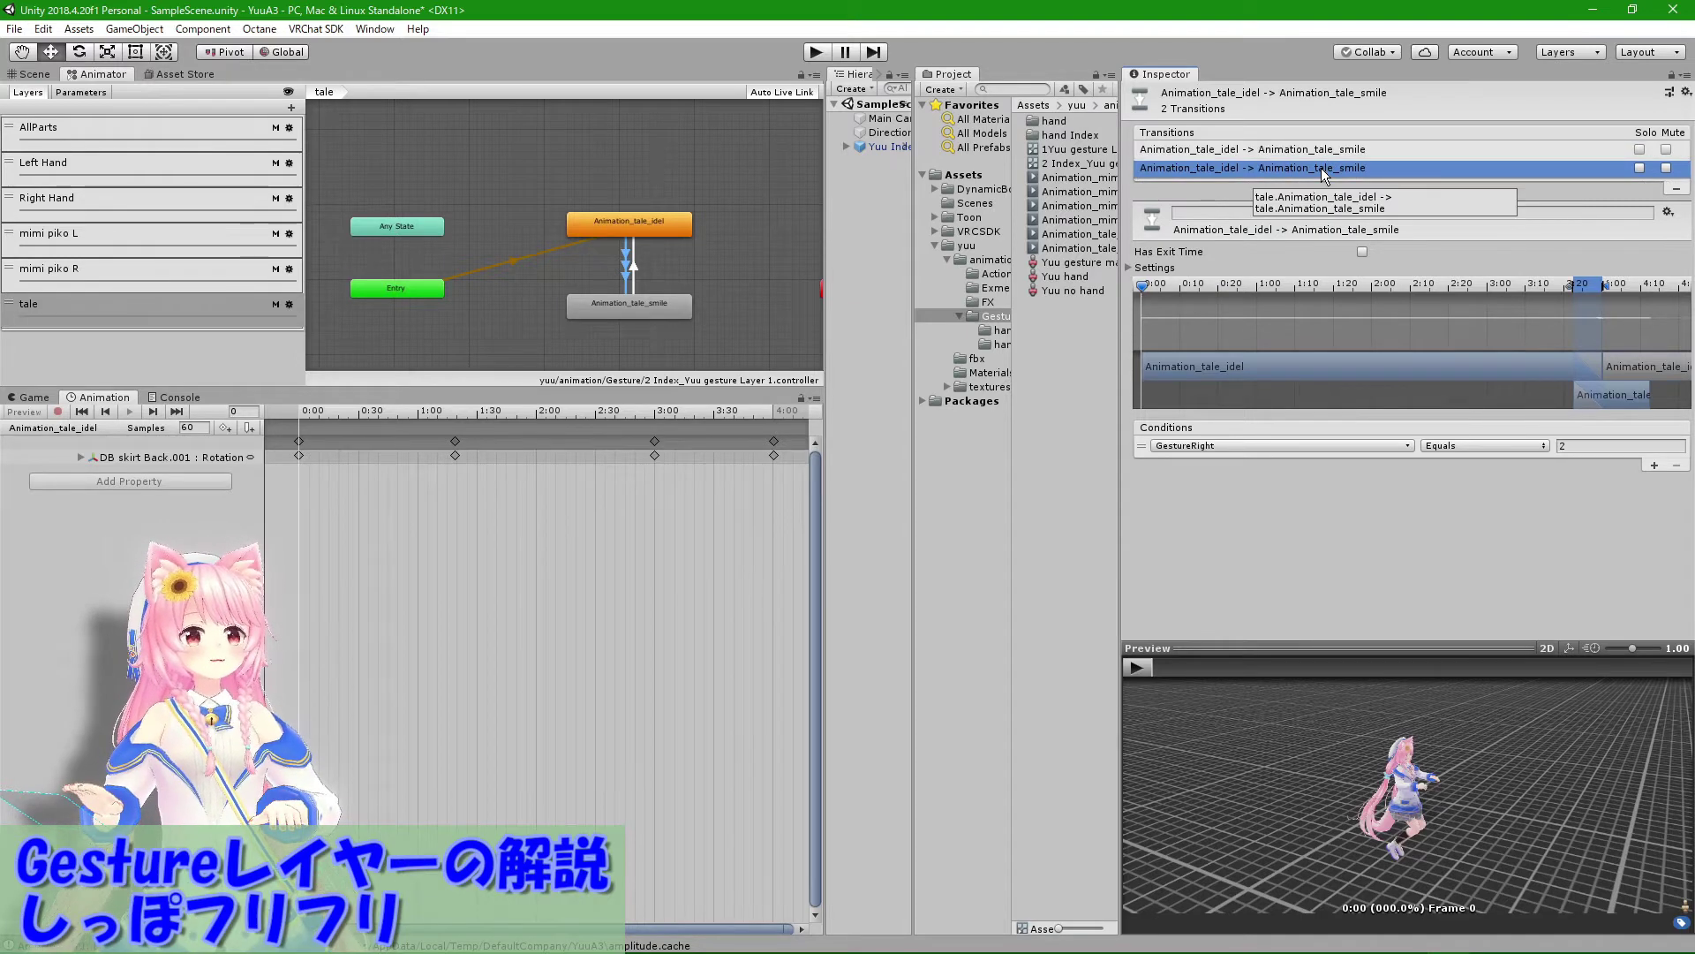
{"action": "left_click", "coordinate": [1326, 151]}
{"action": "left_click", "coordinate": [1327, 166]}
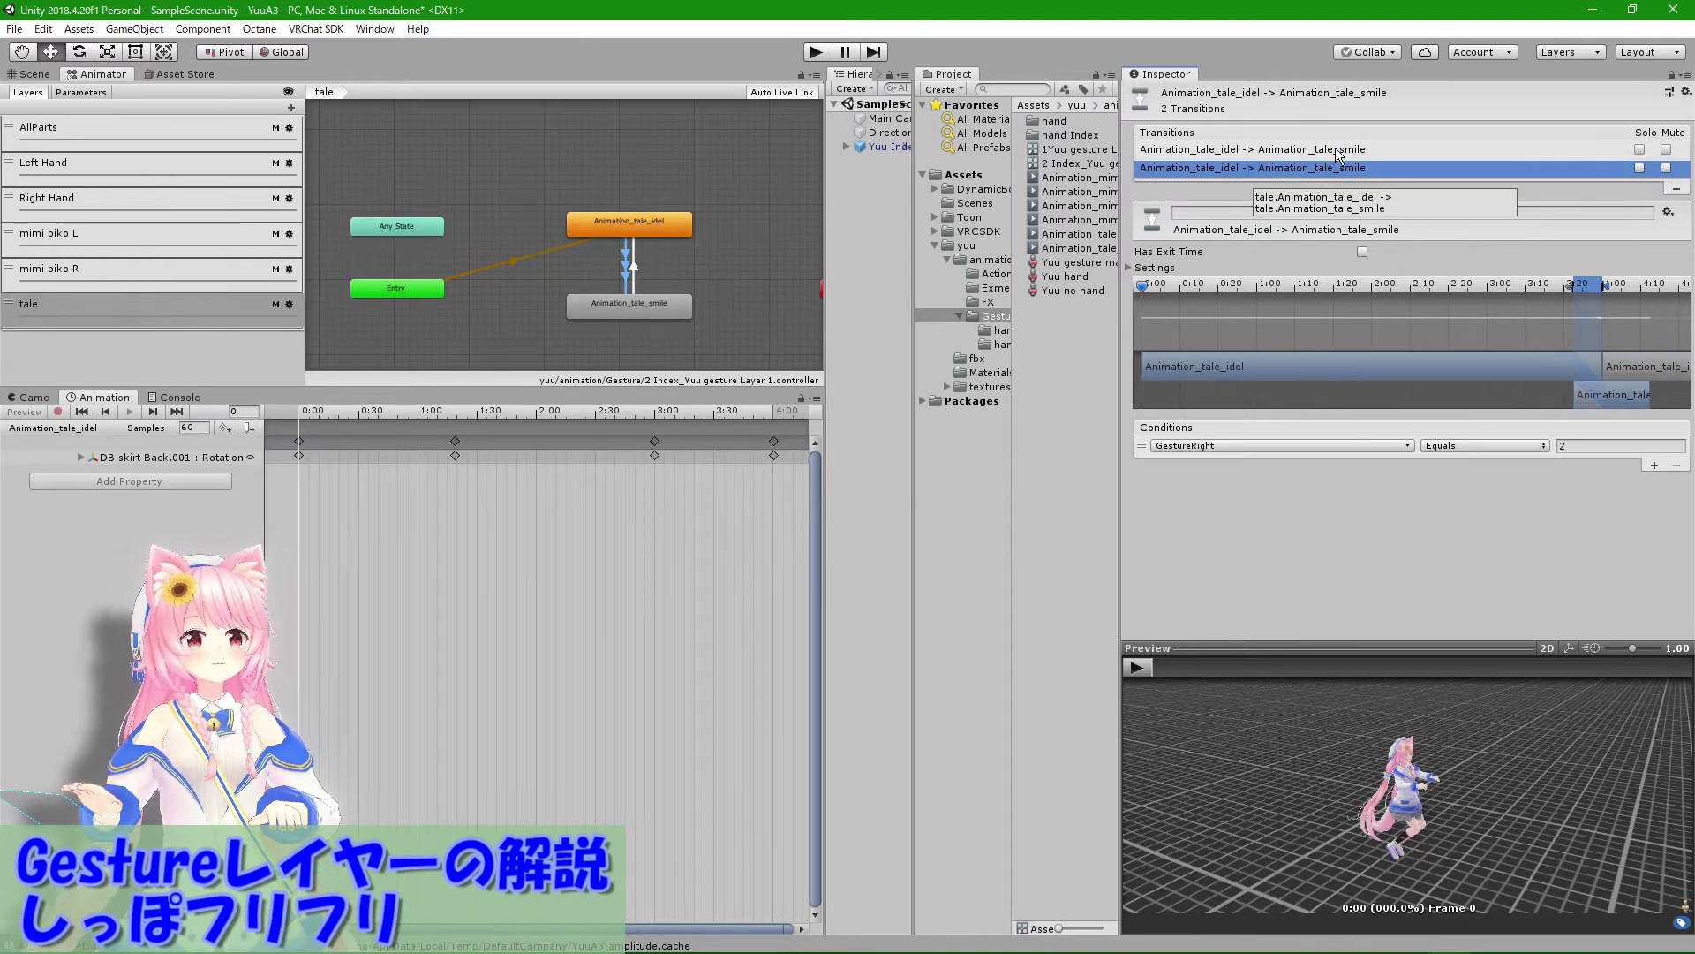
{"action": "left_click", "coordinate": [1331, 151]}
{"action": "left_click", "coordinate": [1325, 168]}
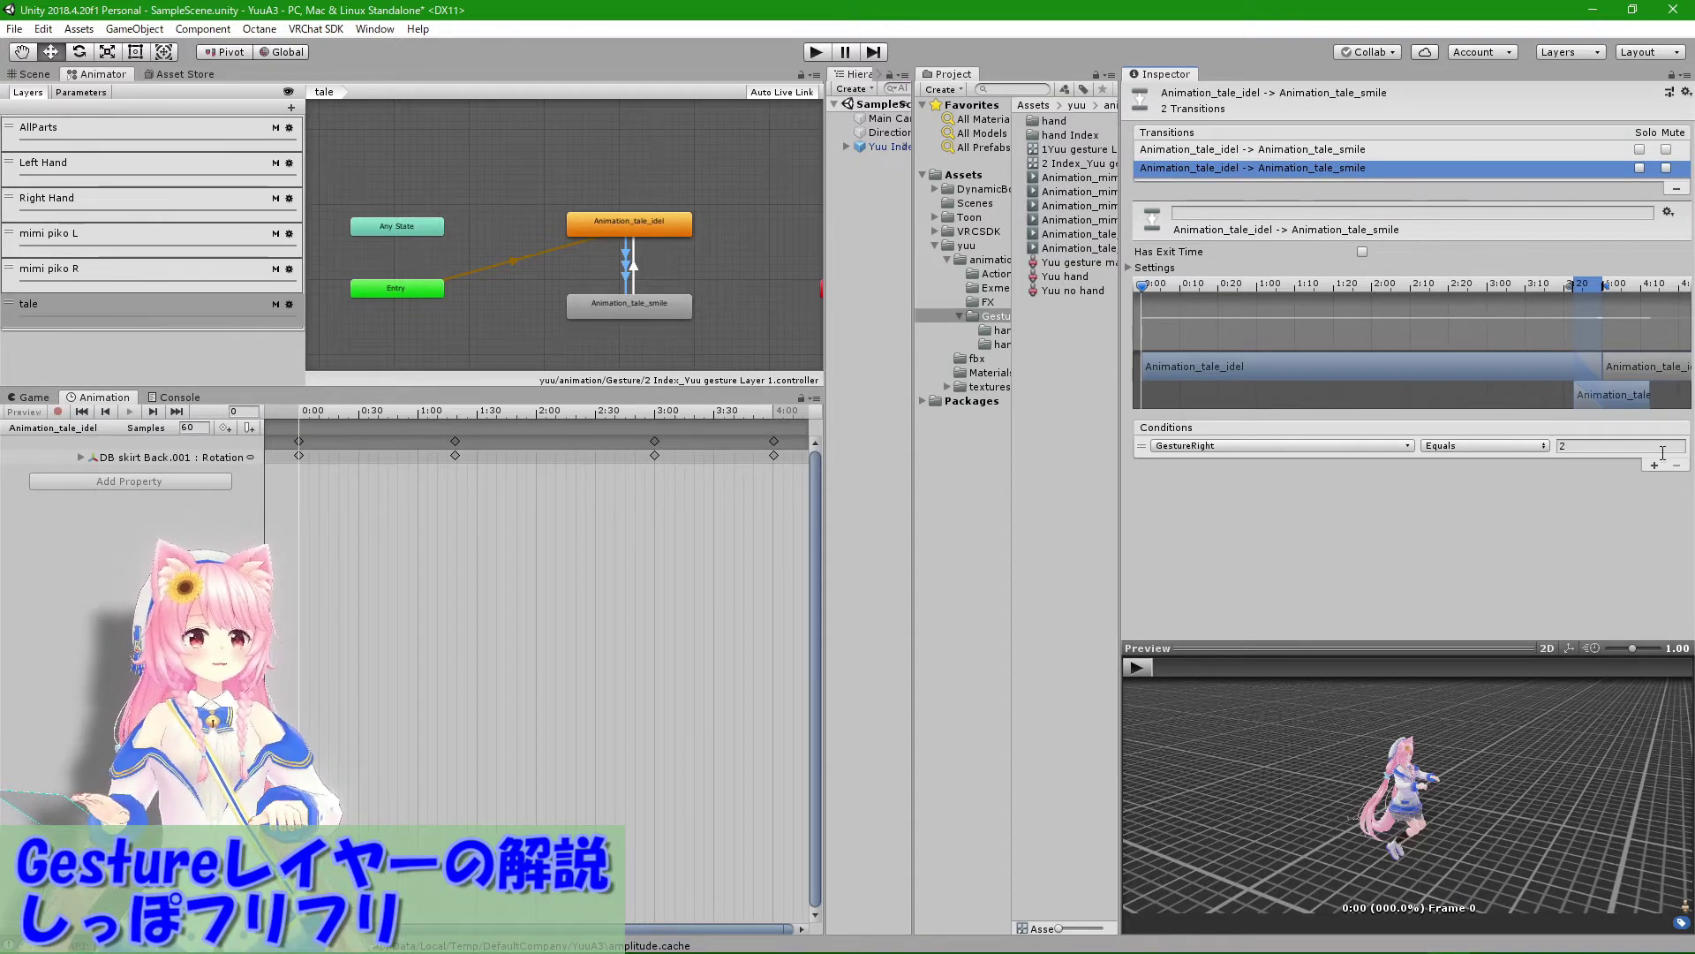
{"action": "left_click", "coordinate": [1231, 150]}
{"action": "left_click", "coordinate": [1233, 169]}
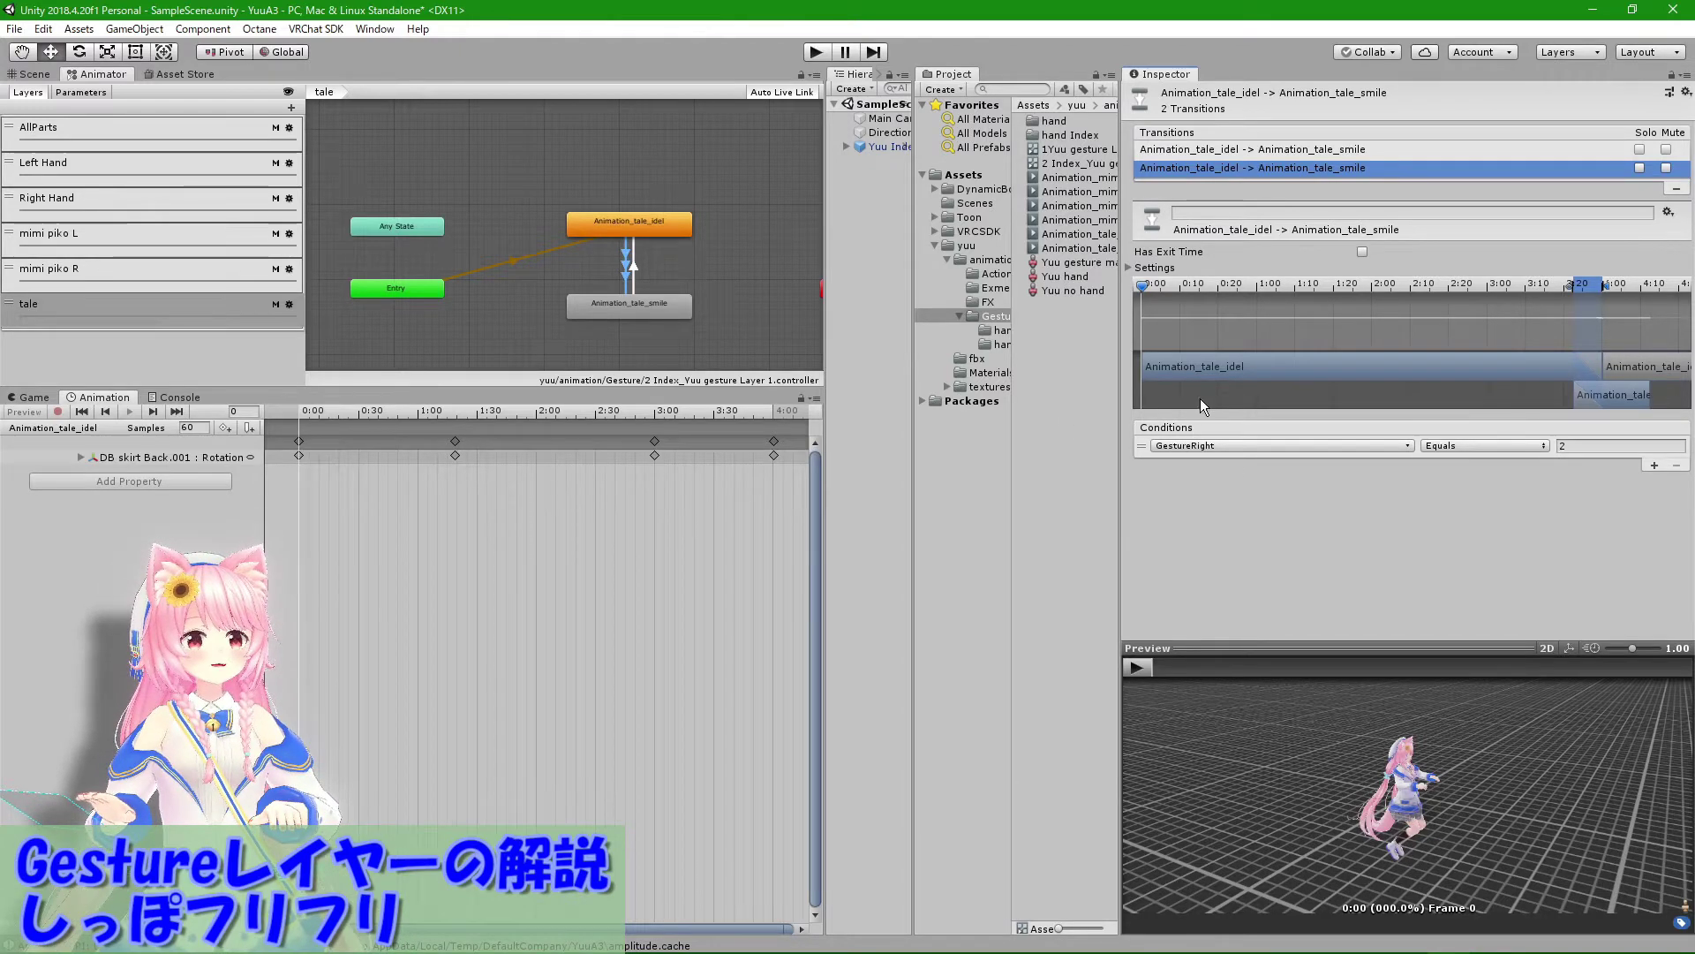
{"action": "left_click", "coordinate": [1201, 149]}
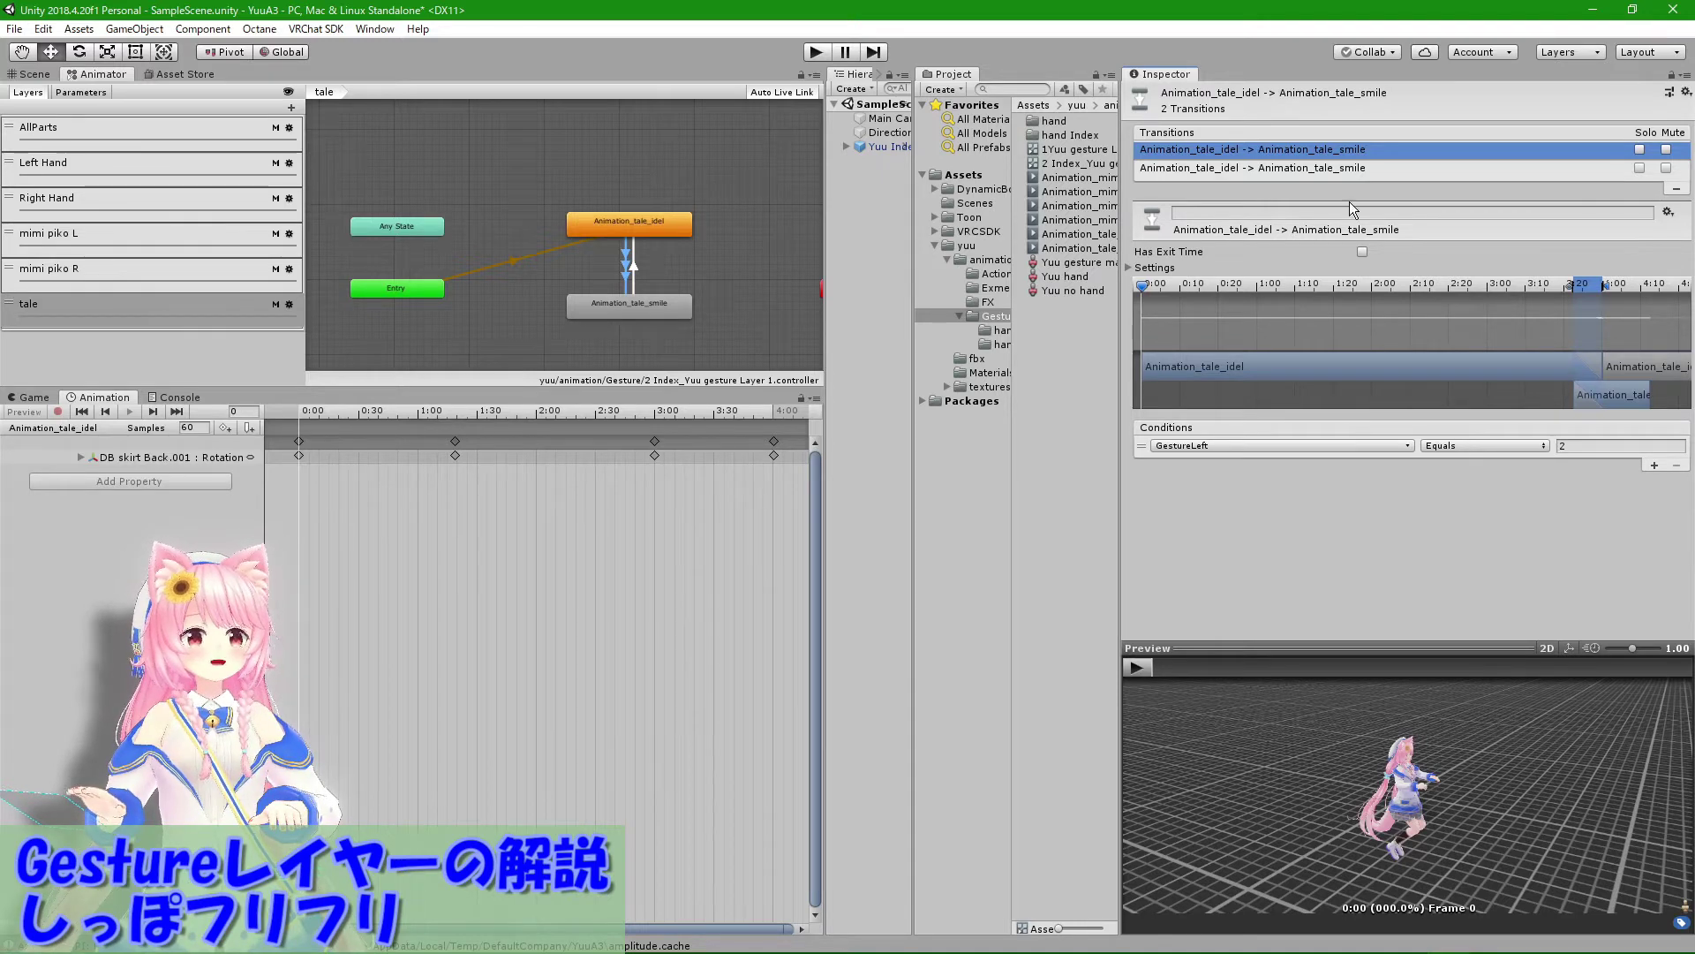
{"action": "left_click", "coordinate": [1329, 169]}
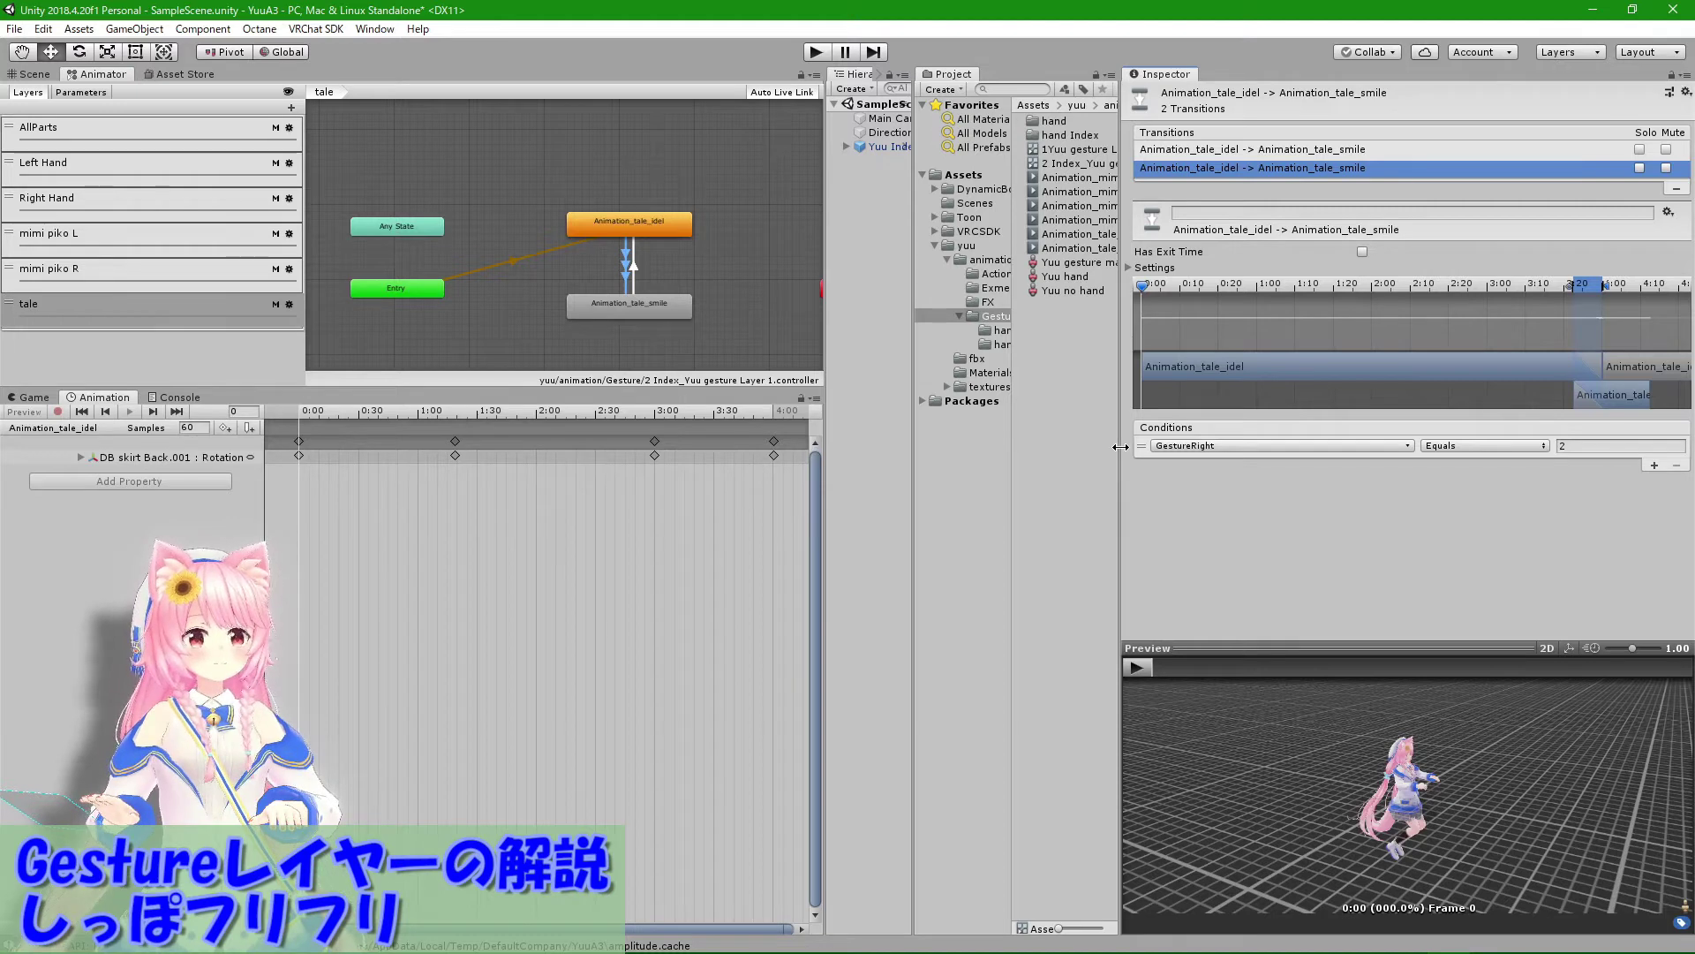
{"action": "left_click", "coordinate": [628, 312]}
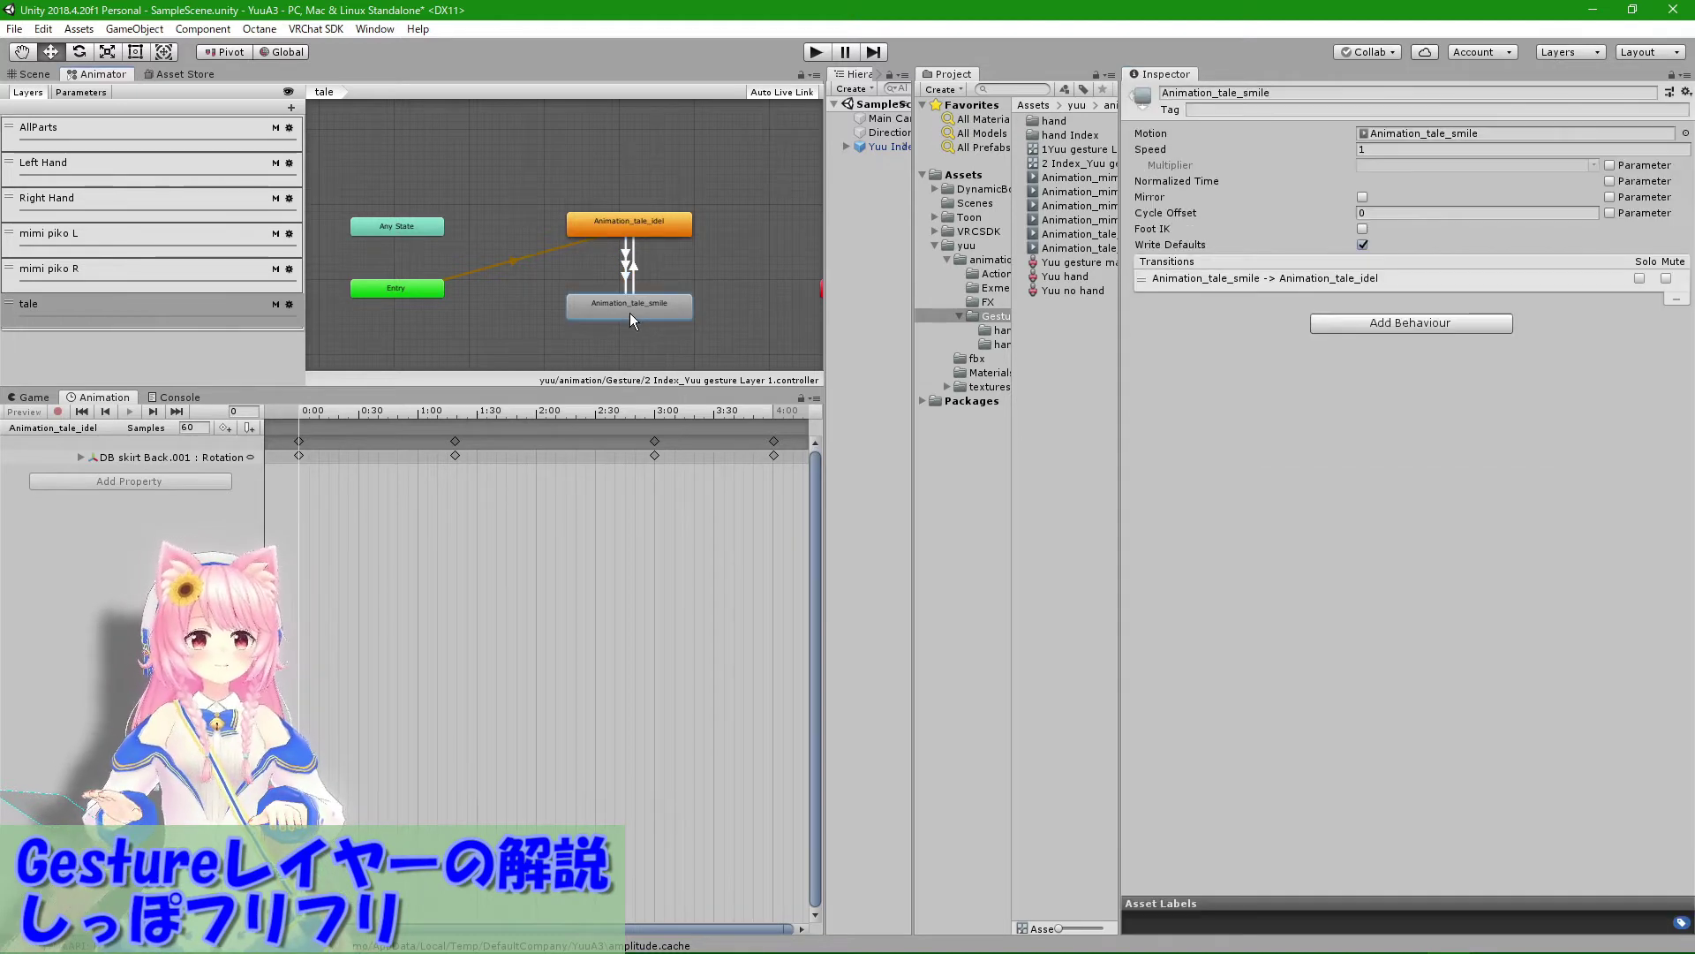
Step: Open the Animation_tale_smile clip and play its tail swing on the avatar preview
{"action": "left_click", "coordinate": [1411, 134]}
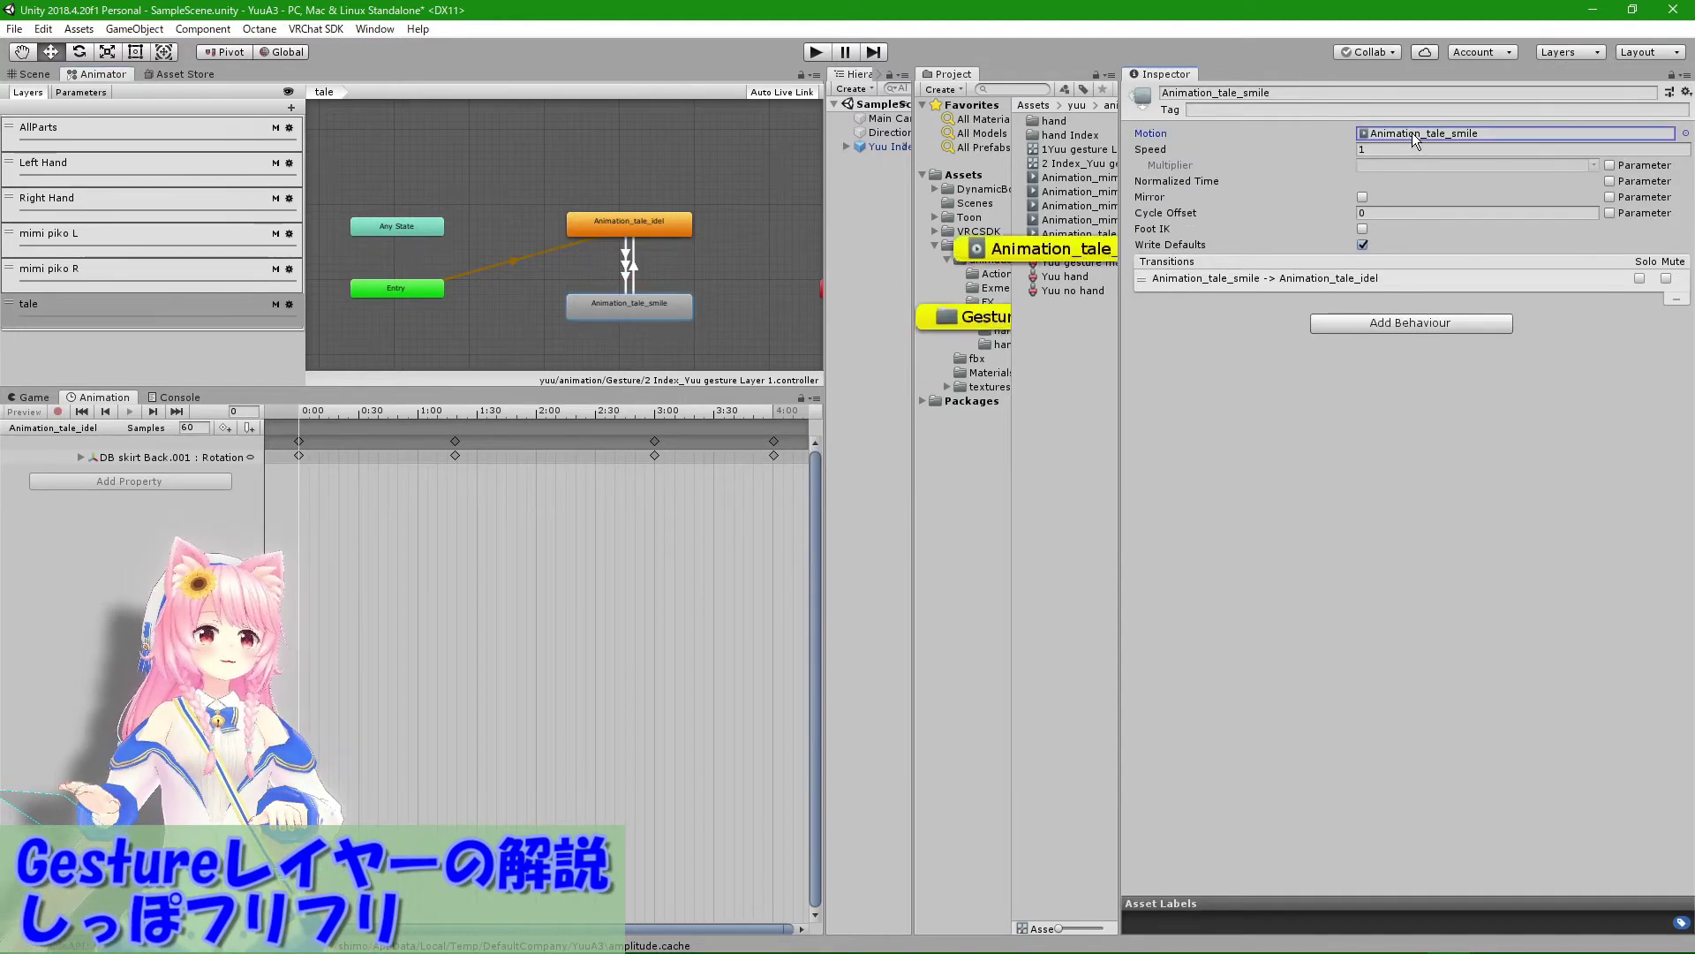
{"action": "left_click", "coordinate": [1070, 245]}
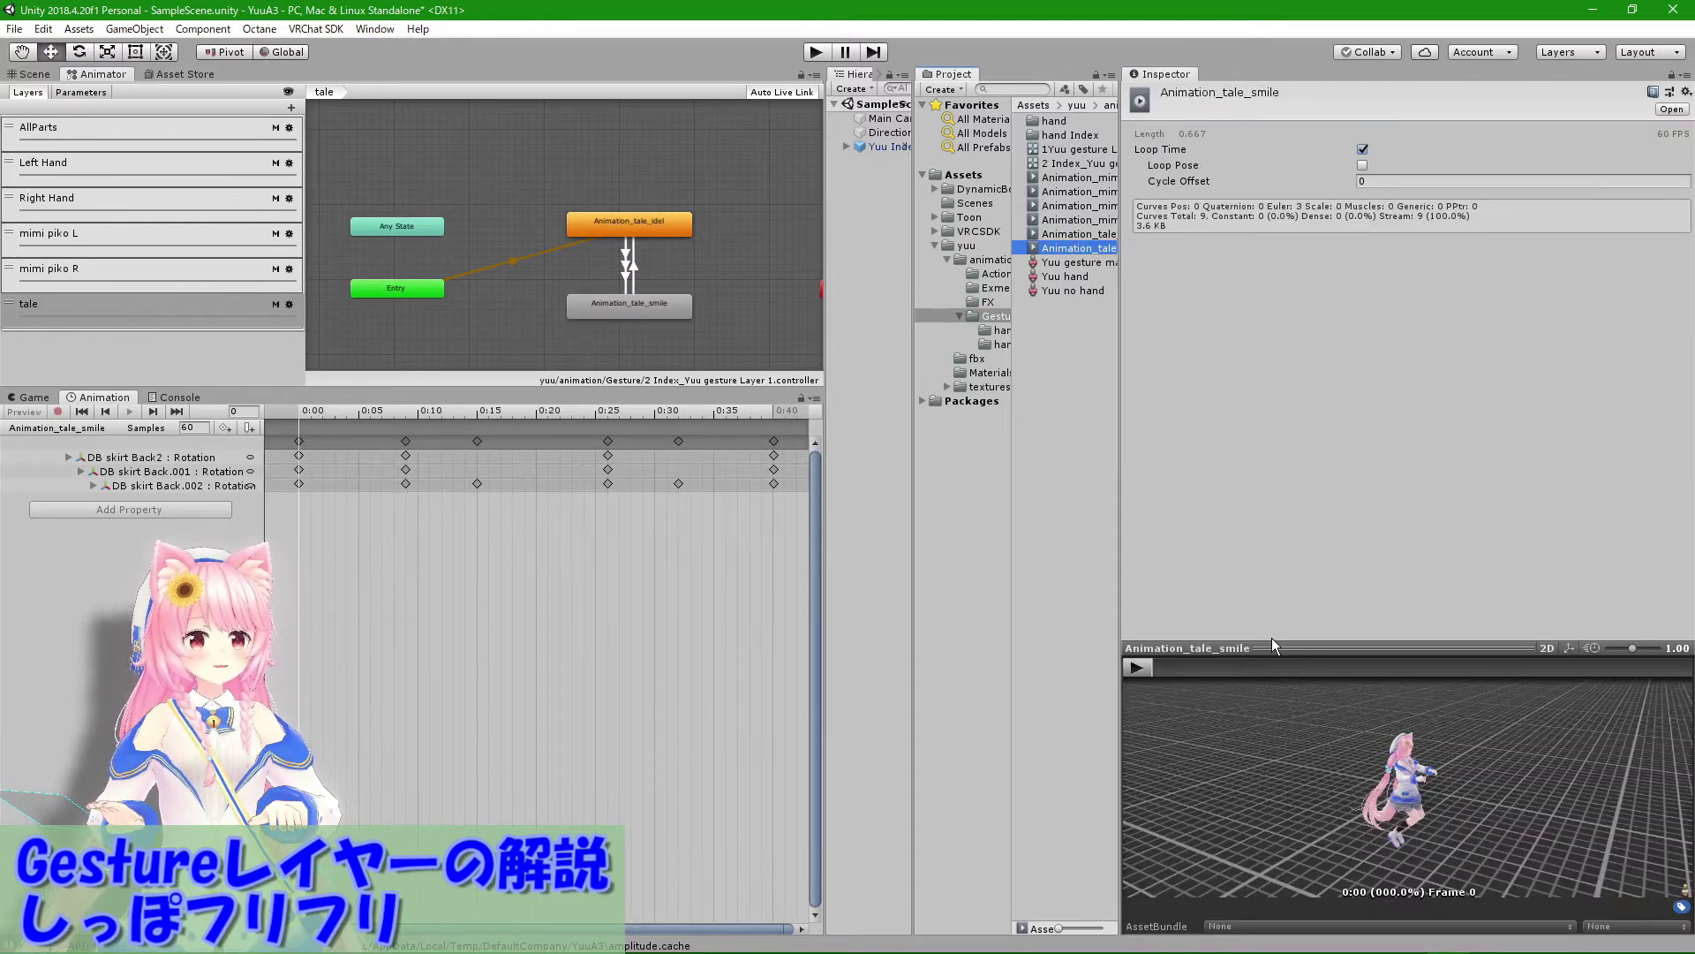
{"action": "left_click_drag", "start_coordinate": [1270, 634], "coordinate": [1270, 235]}
{"action": "left_click_drag", "start_coordinate": [1121, 394], "coordinate": [867, 399]}
{"action": "left_click_drag", "start_coordinate": [1412, 606], "coordinate": [1264, 597]}
{"action": "scroll", "coordinate": [1264, 597], "scroll_direction": "up", "scroll_amount": 3}
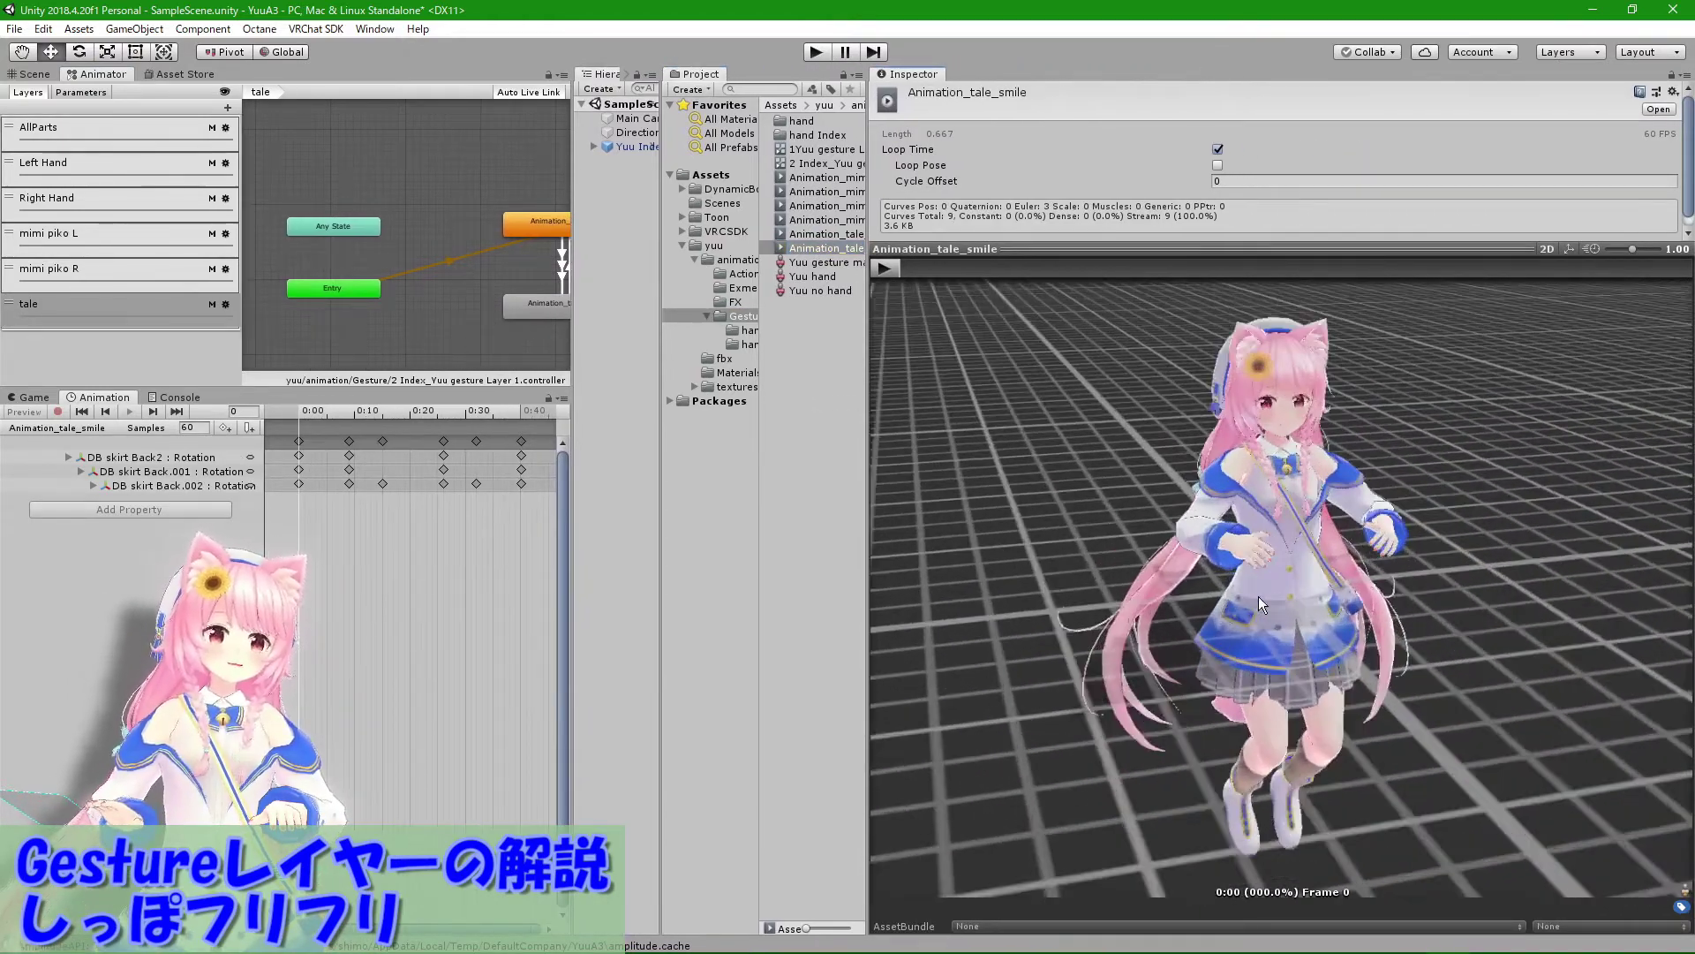
{"action": "left_click", "coordinate": [886, 269]}
{"action": "mouse_move", "coordinate": [908, 294]}
{"action": "left_mouse_down"}
{"action": "mouse_move", "coordinate": [1600, 591]}
{"action": "mouse_move", "coordinate": [1575, 605]}
{"action": "mouse_move", "coordinate": [692, 549]}
{"action": "mouse_move", "coordinate": [745, 574]}
{"action": "left_mouse_up"}
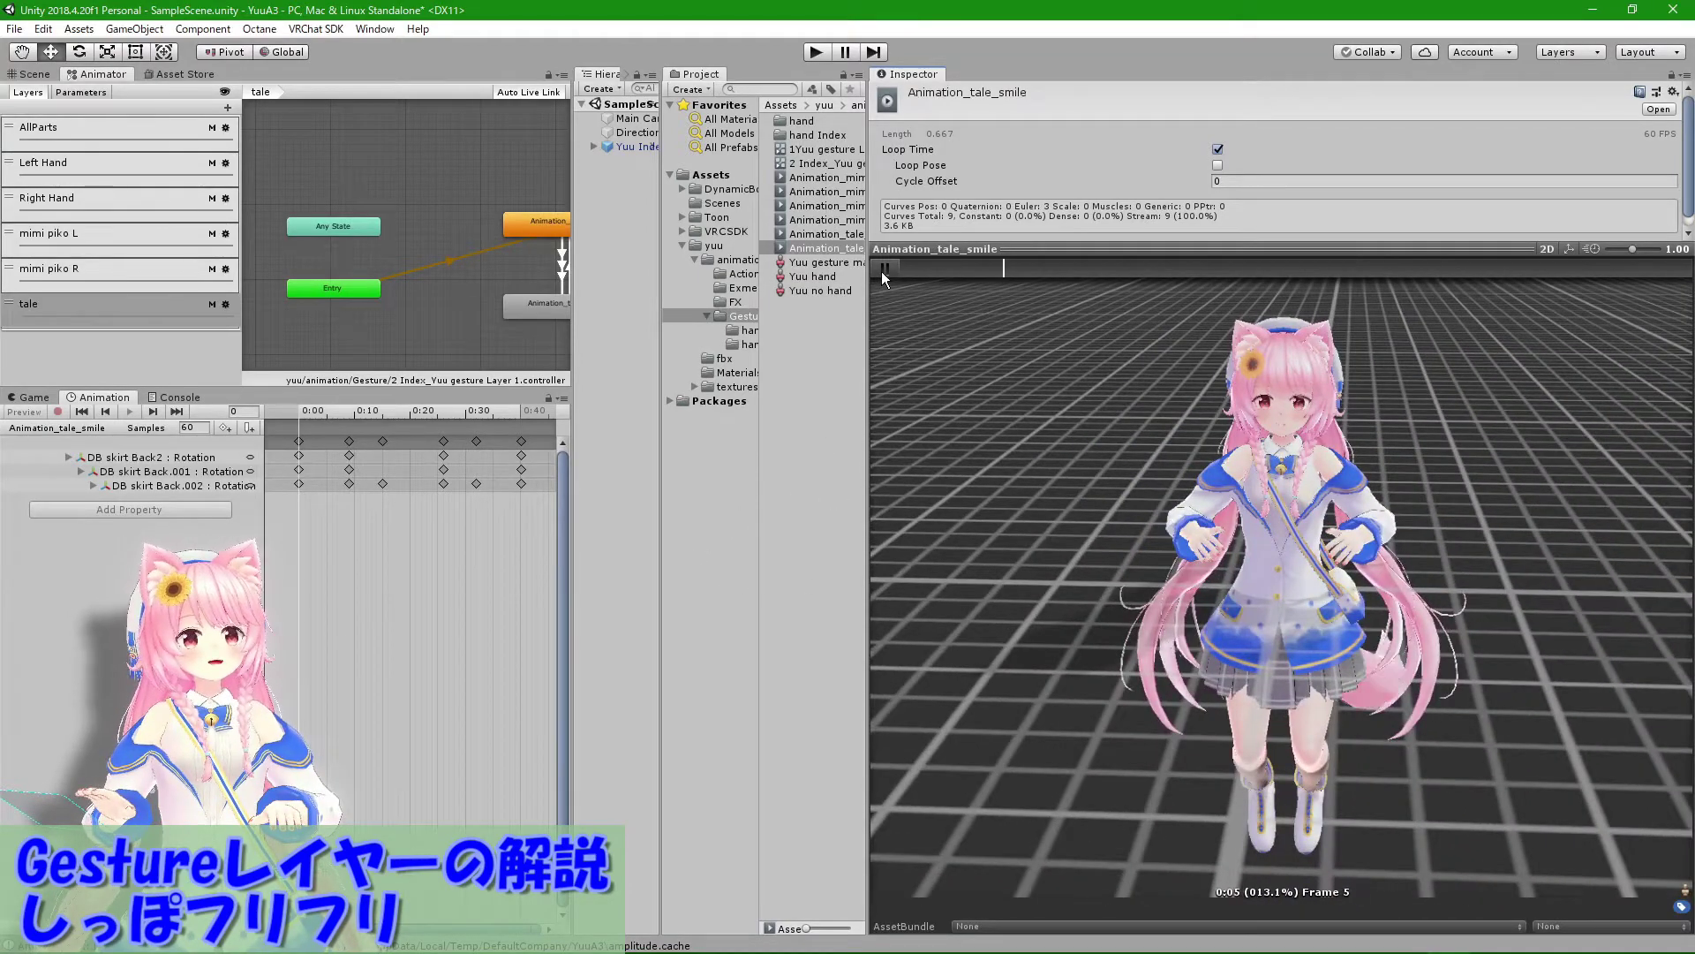
Step: Resize the Project, folder tree and Hierarchy panels, then show the tale layer's state machine
{"action": "left_click_drag", "start_coordinate": [863, 331], "coordinate": [1307, 372]}
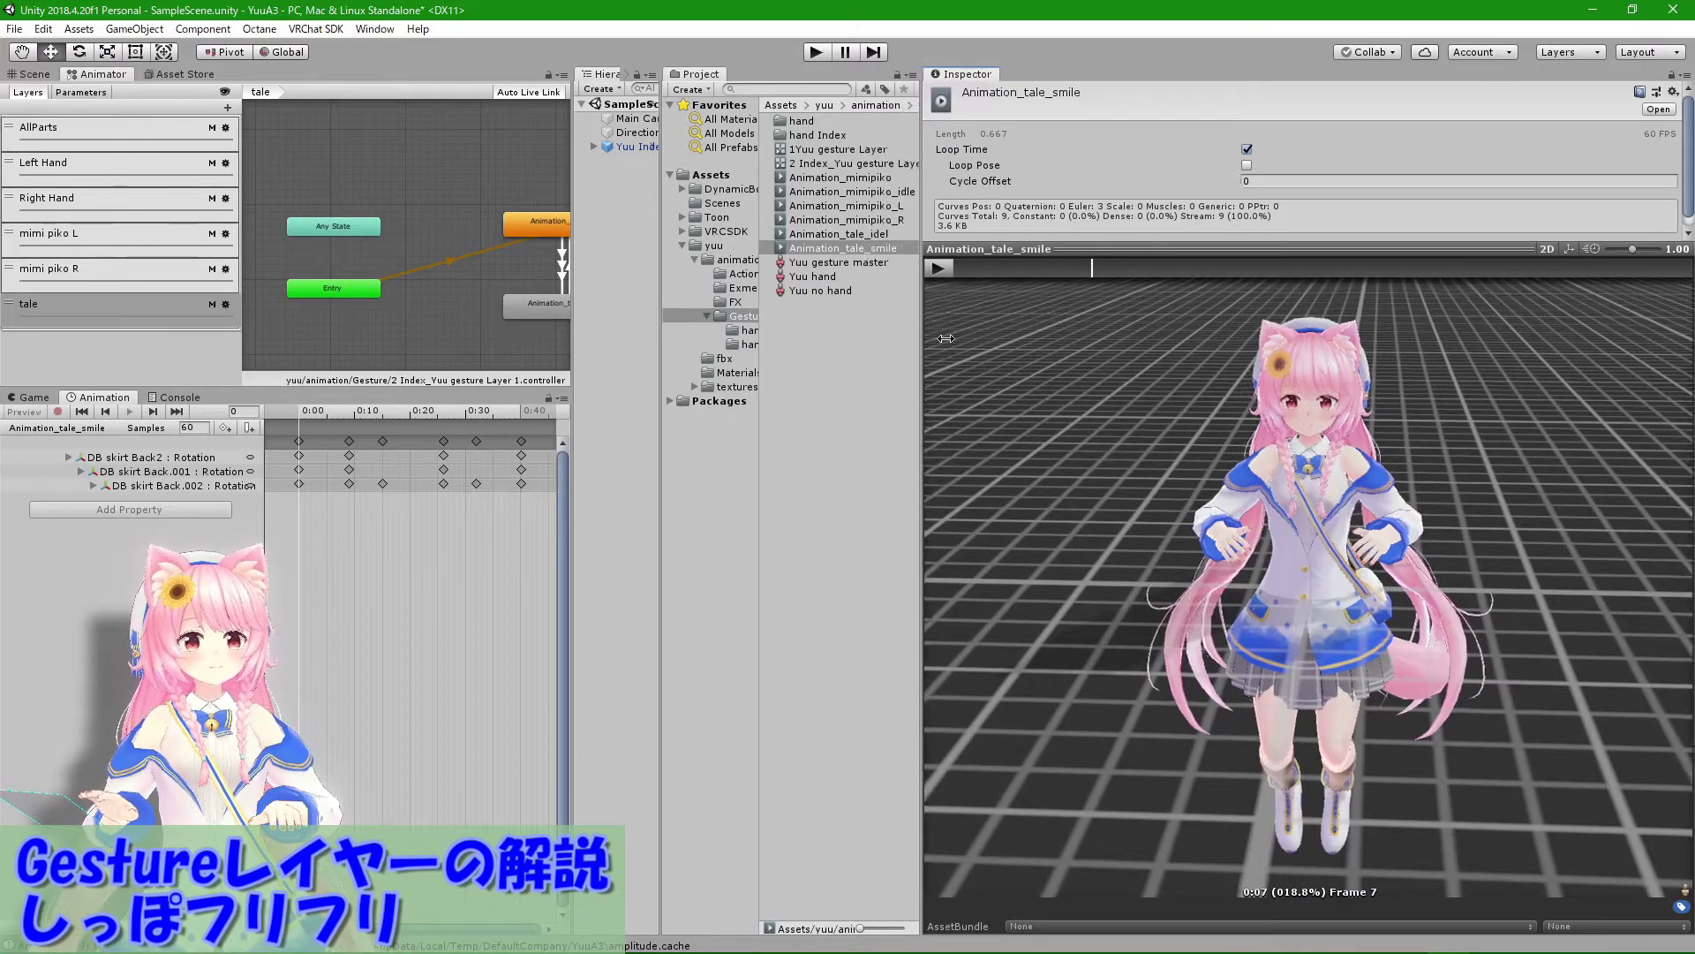
{"action": "left_click_drag", "start_coordinate": [760, 450], "coordinate": [1034, 461]}
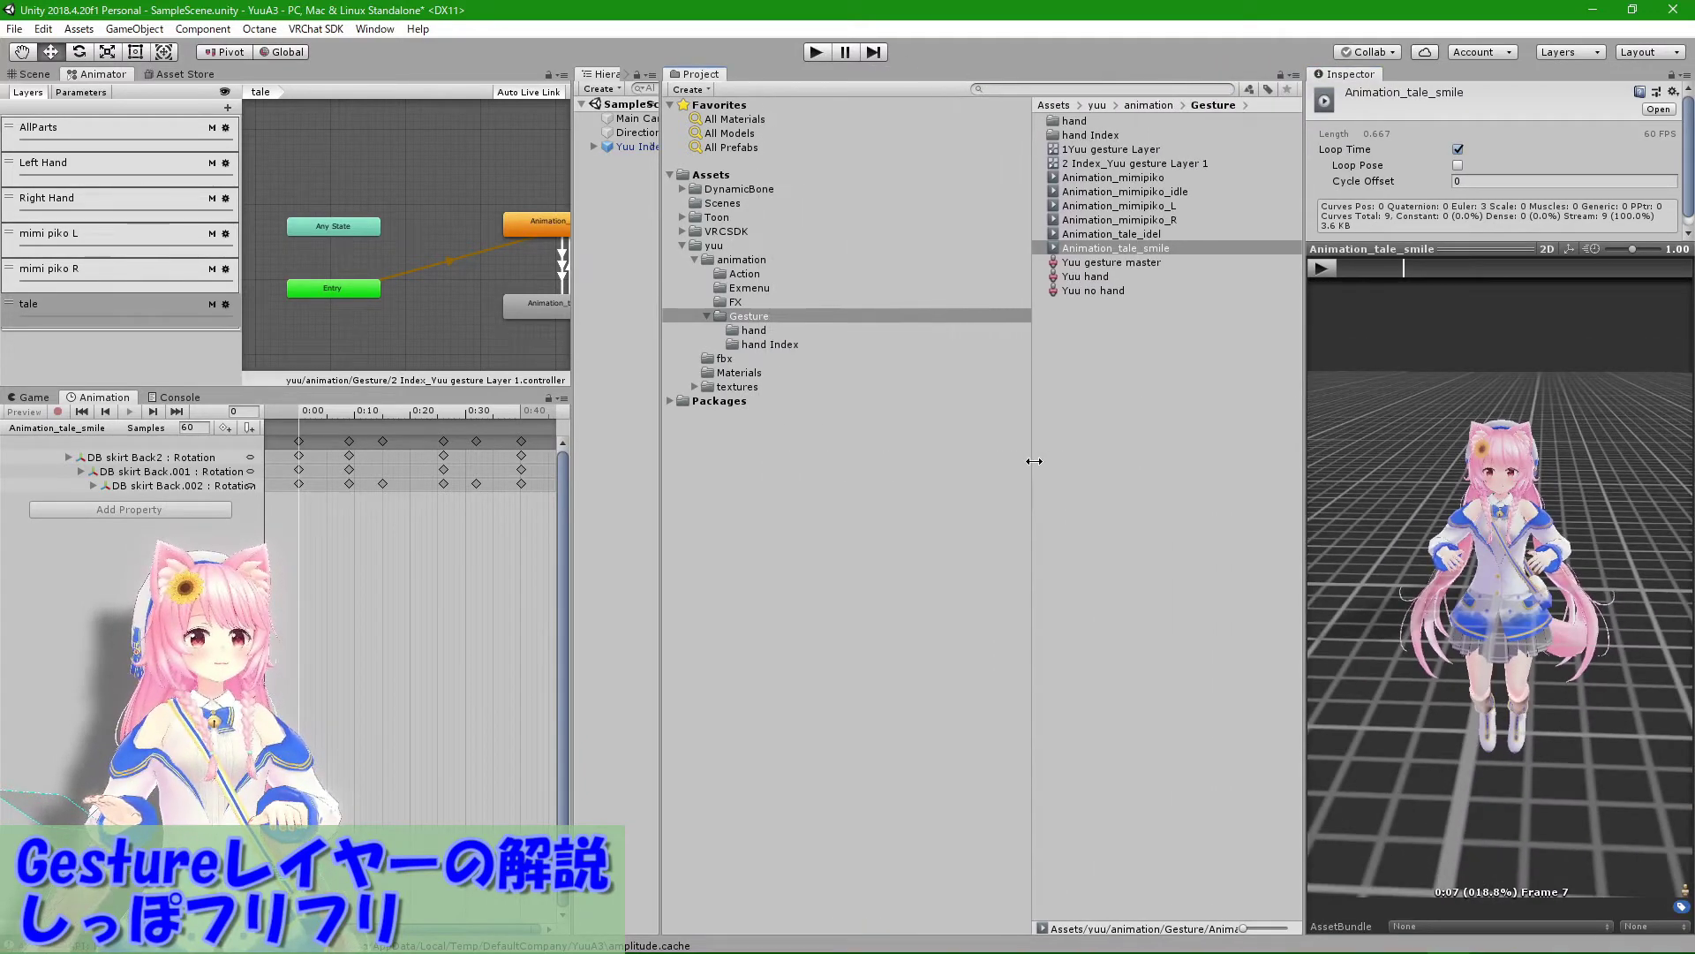
{"action": "left_click_drag", "start_coordinate": [657, 460], "coordinate": [1085, 461]}
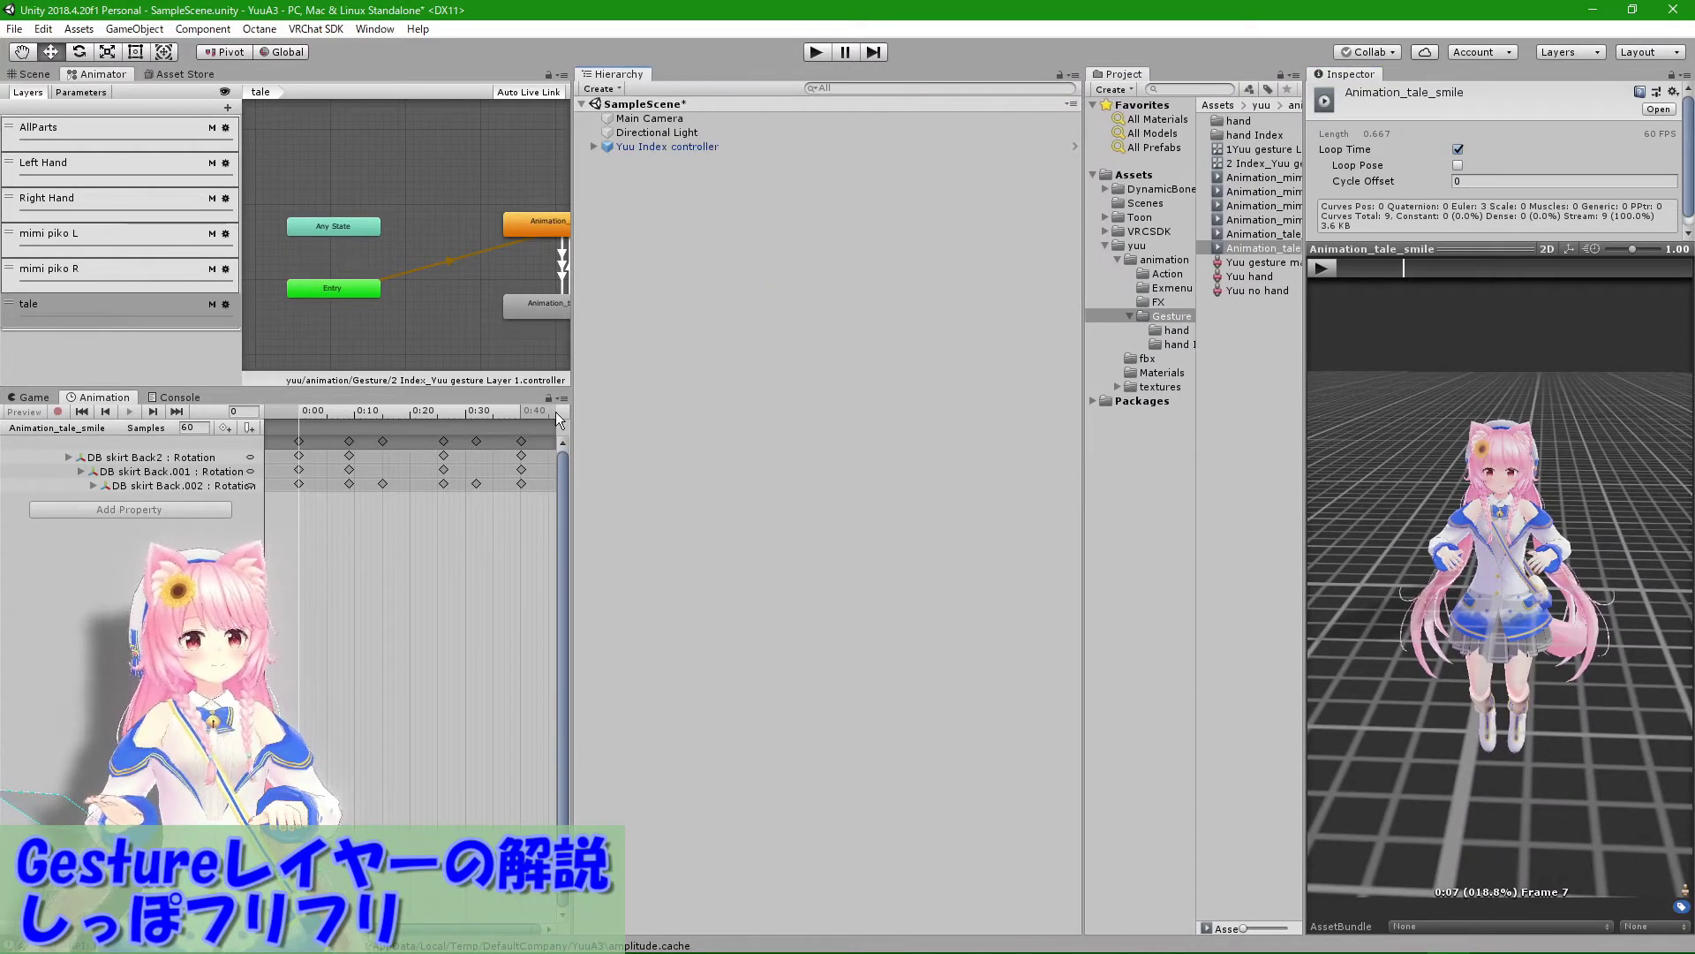
{"action": "left_click", "coordinate": [548, 364]}
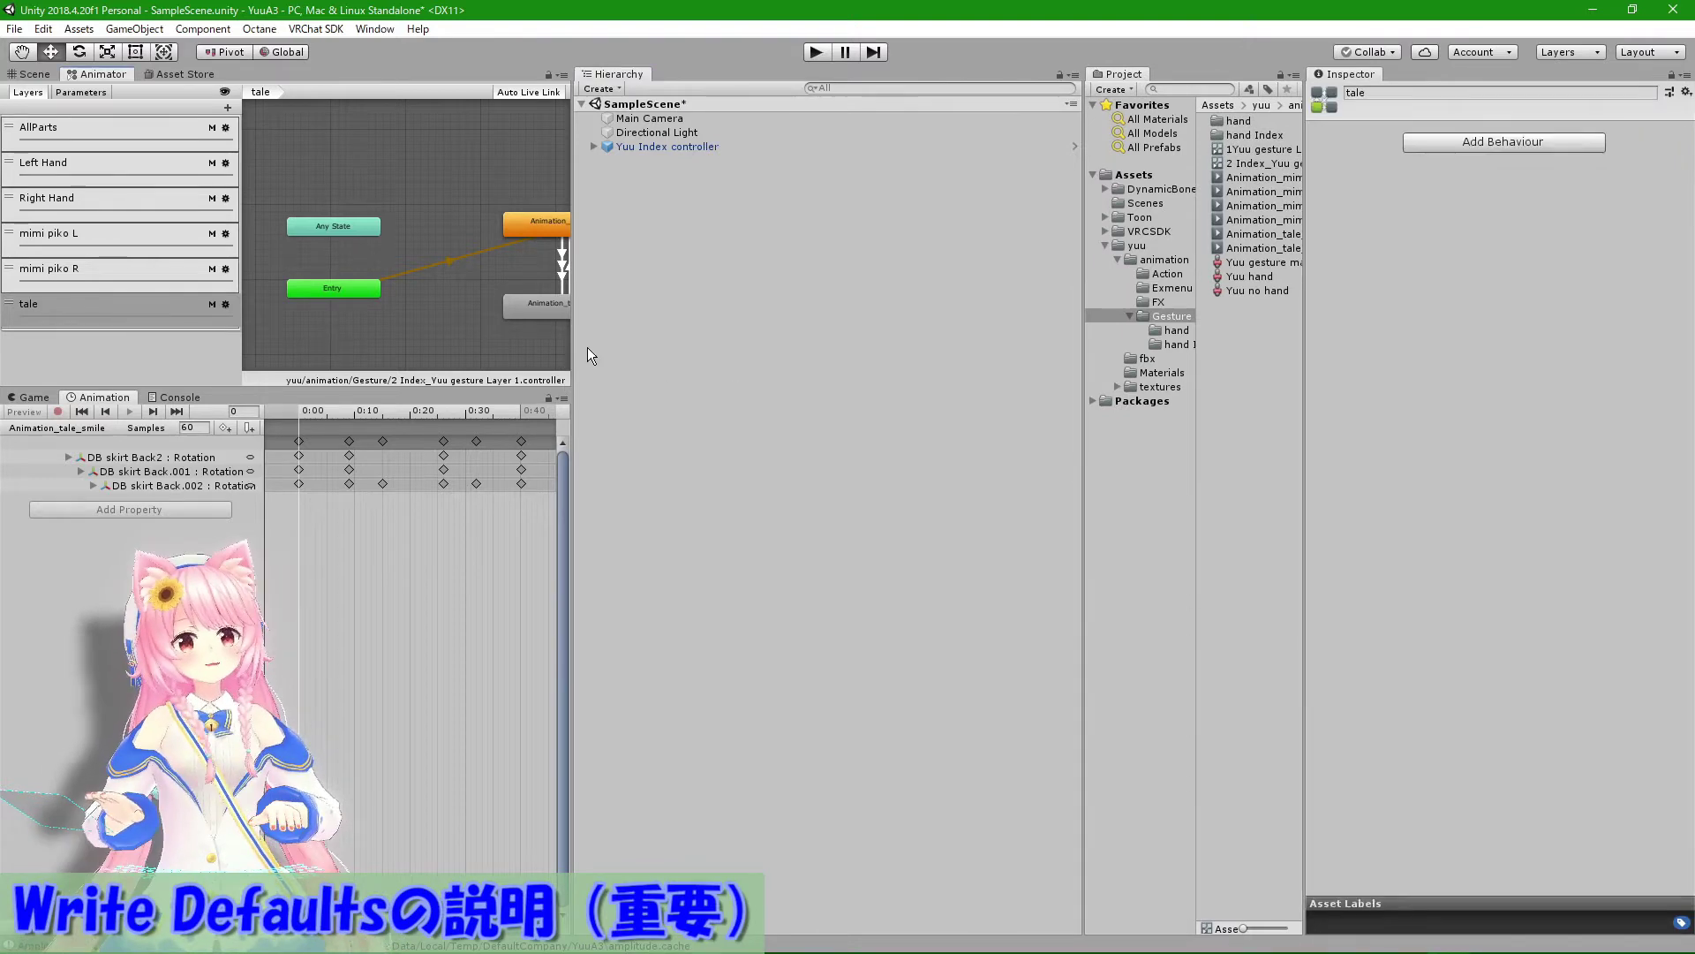
Step: Inspect Animation_tale_smile's settings with Write Defaults enabled, ping its clip, and switch to Scene view
{"action": "left_click_drag", "start_coordinate": [568, 346], "coordinate": [1182, 395]}
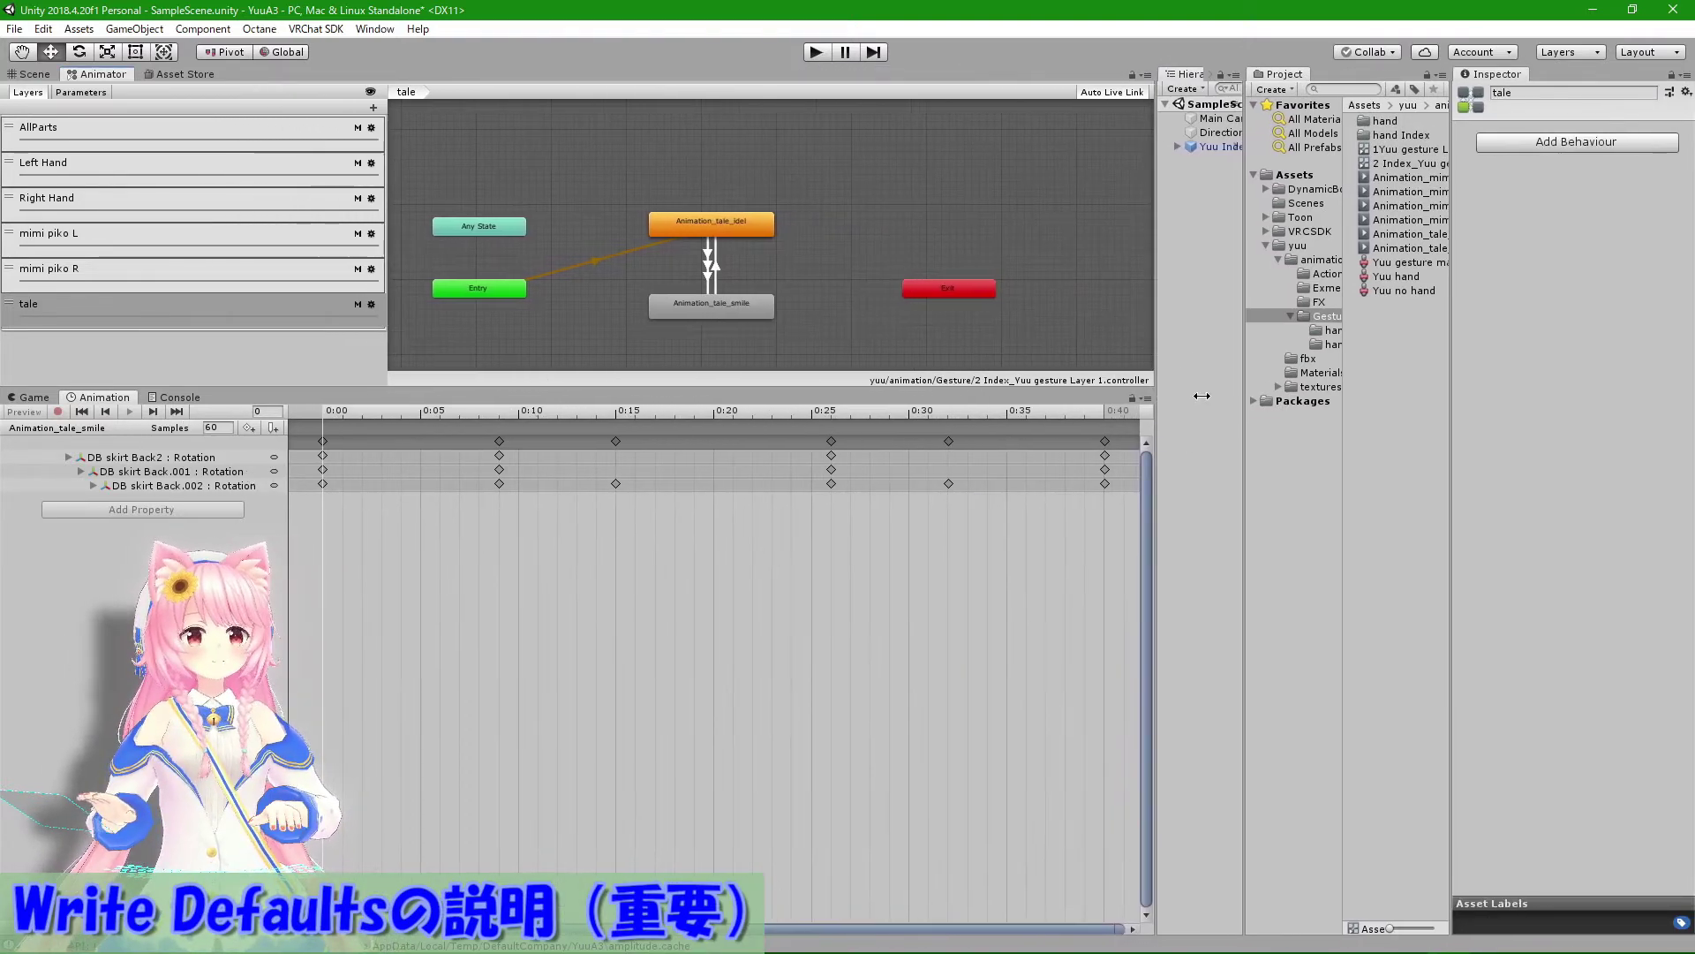
{"action": "left_click", "coordinate": [739, 311]}
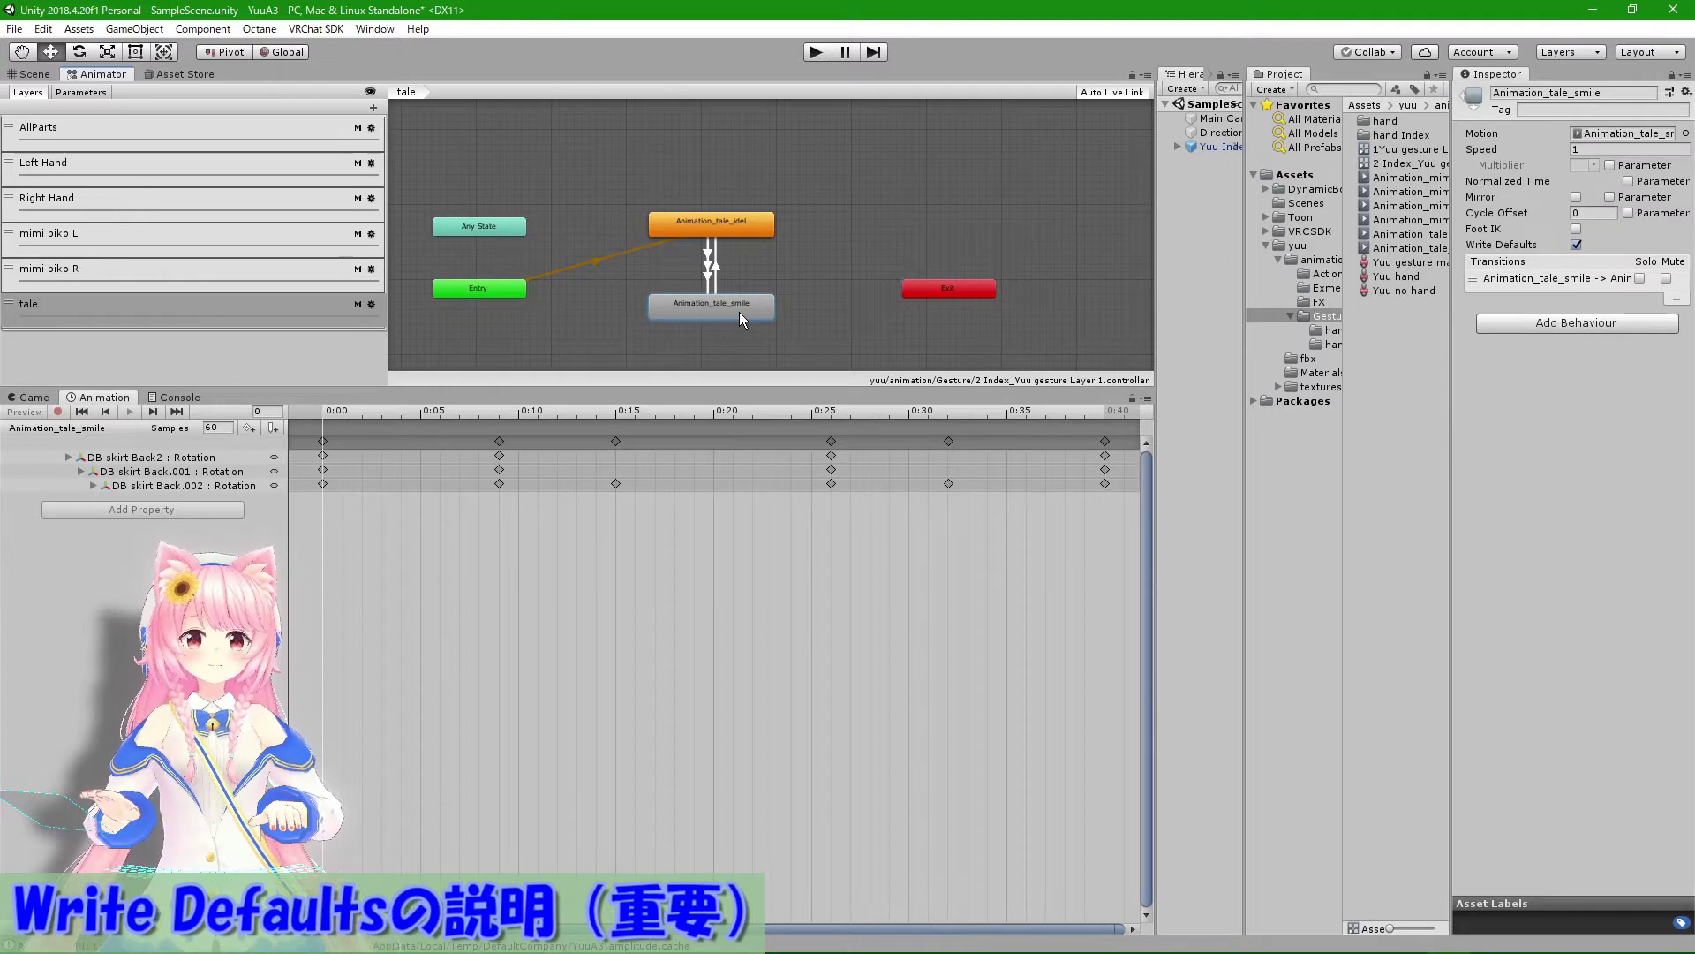
{"action": "left_click_drag", "start_coordinate": [1451, 371], "coordinate": [1269, 374]}
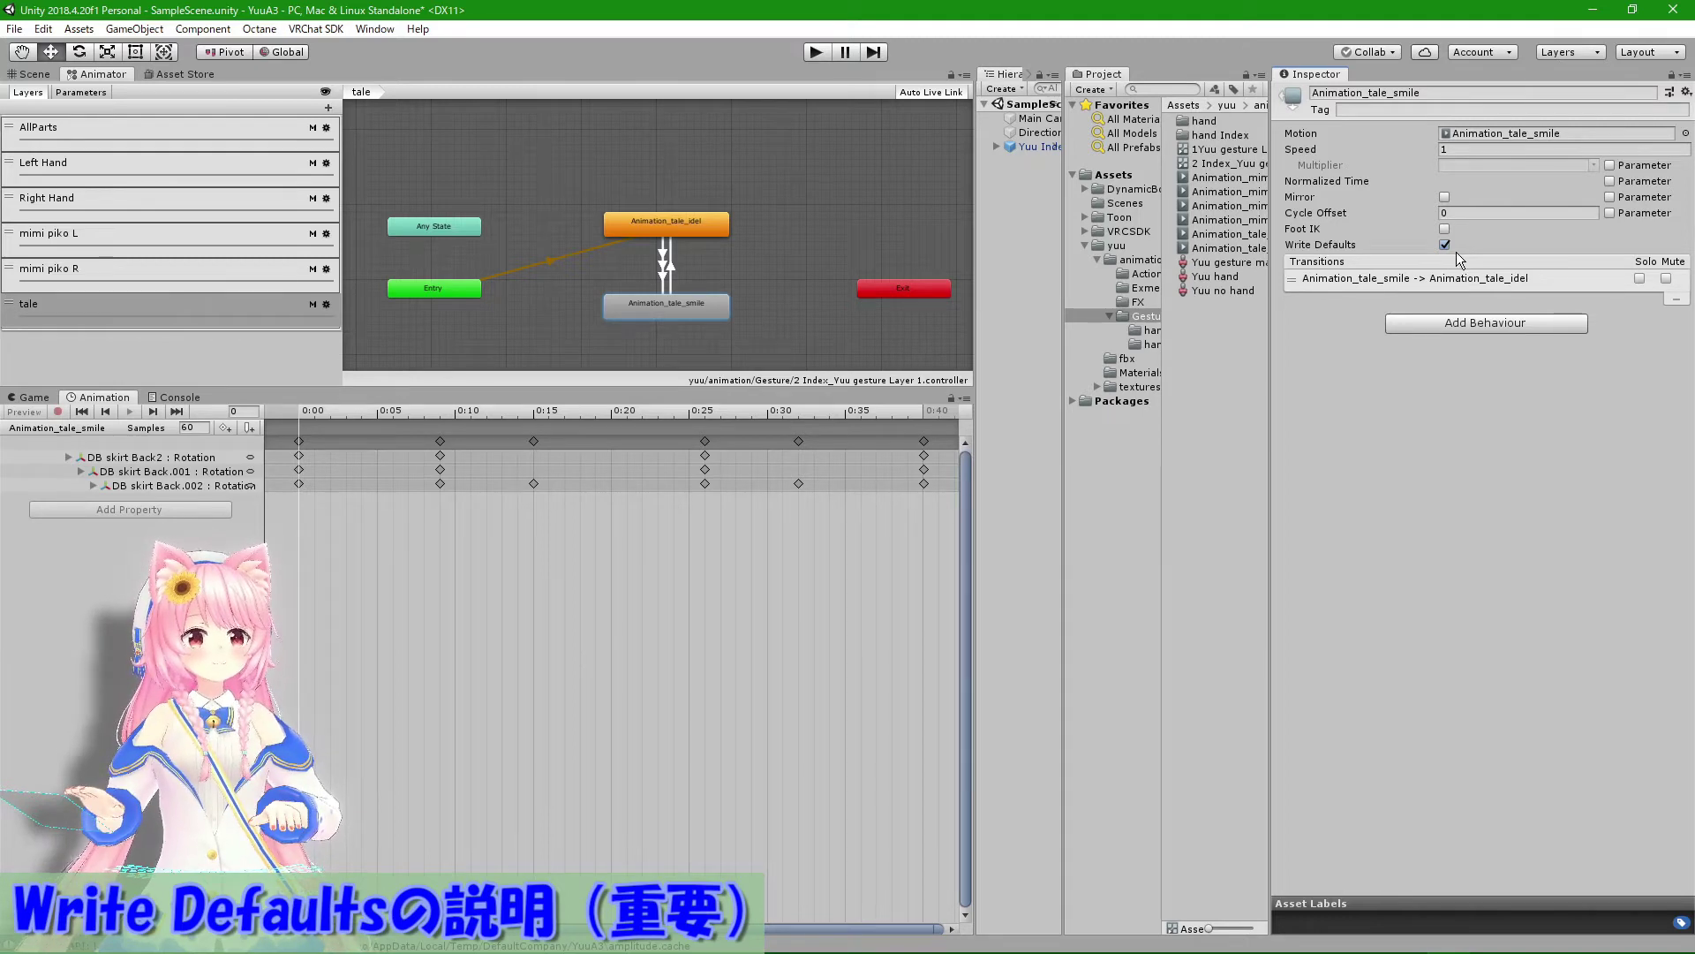
{"action": "left_click", "coordinate": [1575, 134]}
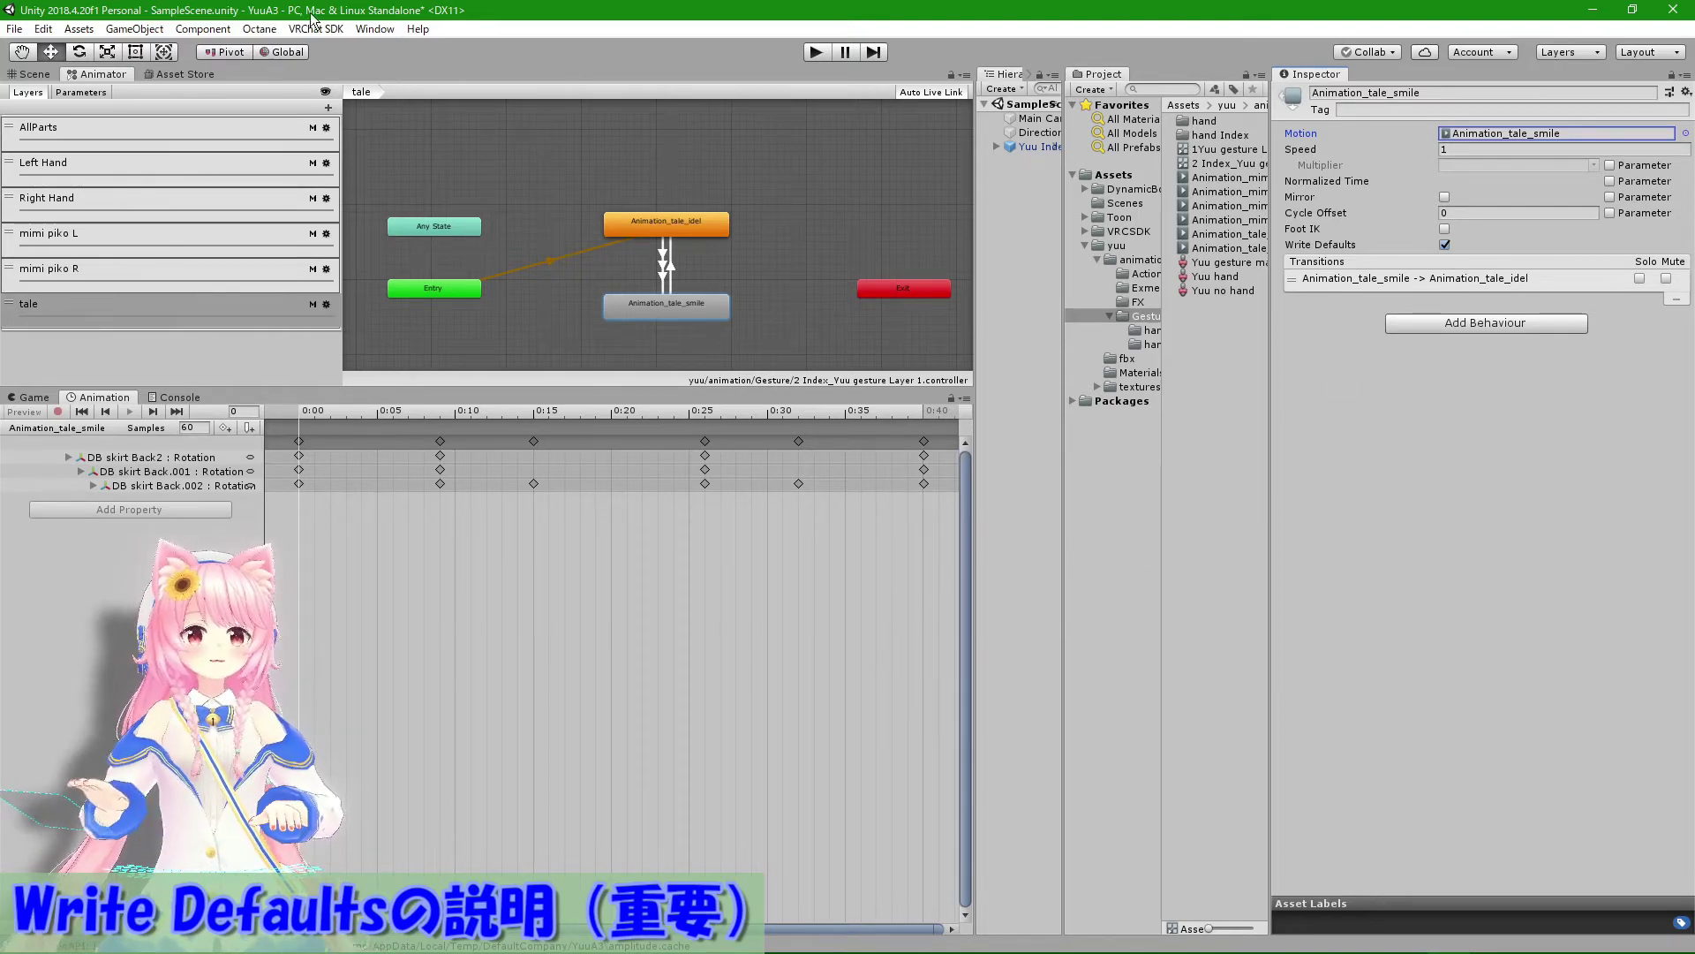
{"action": "left_click", "coordinate": [32, 74]}
{"action": "scroll", "coordinate": [511, 288], "scroll_direction": "down", "scroll_amount": 5}
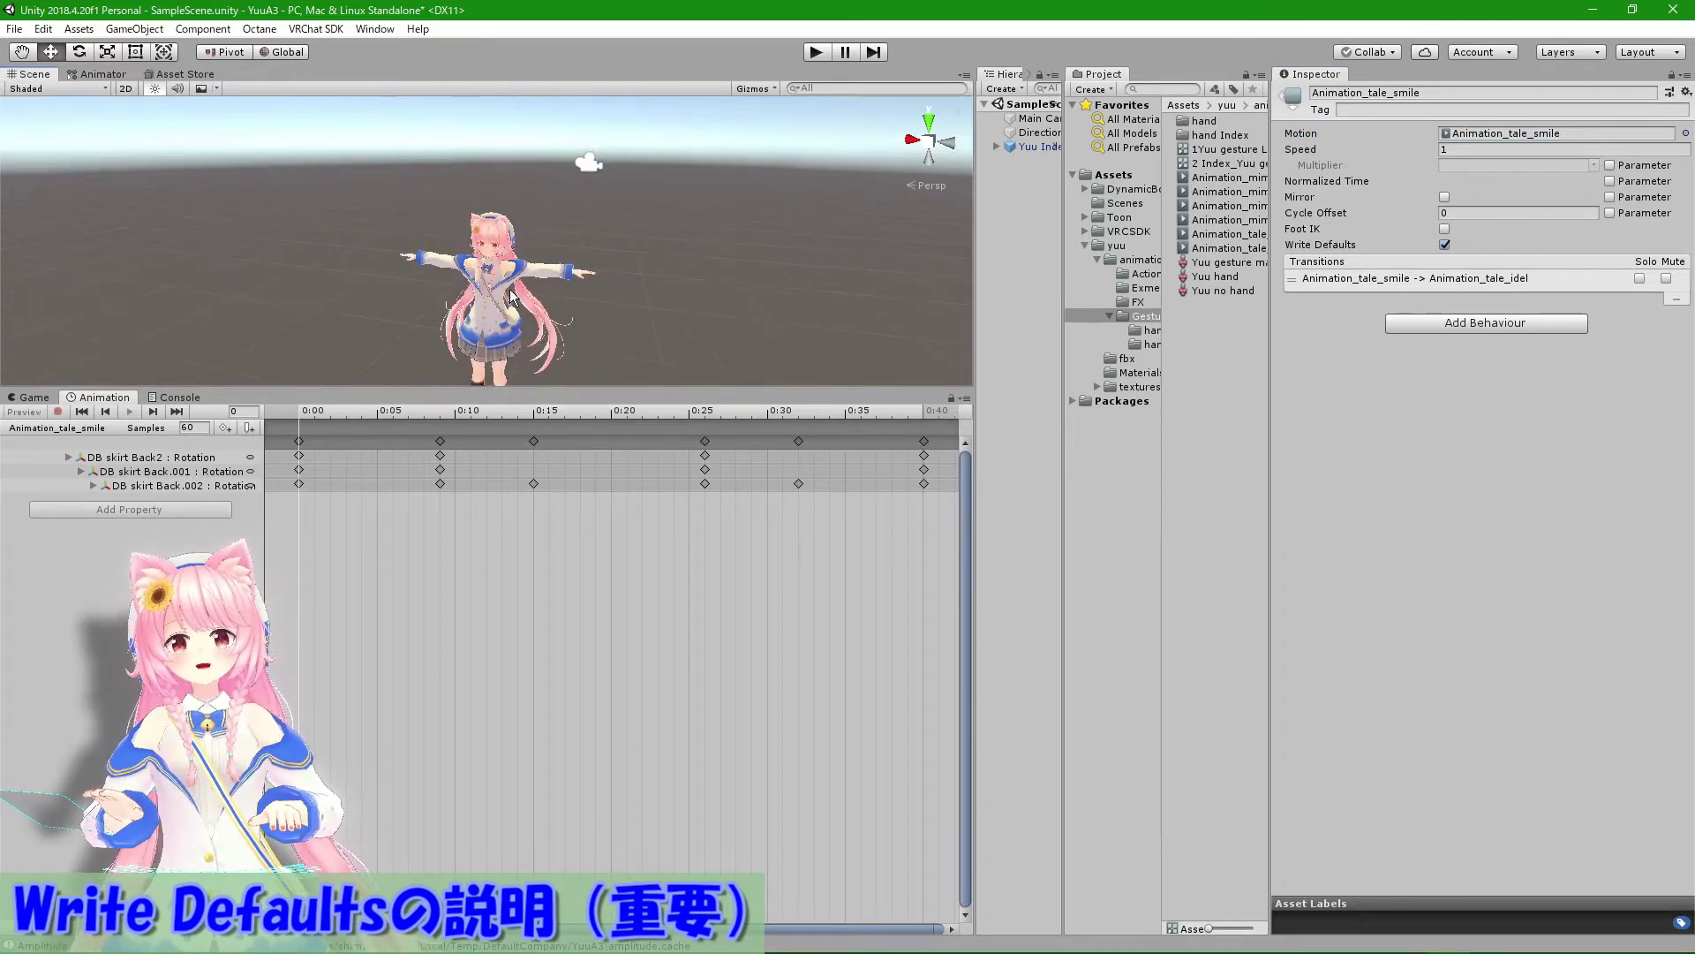
Step: Zoom and pan to frame the avatar's full body, then return to the Animator graph
{"action": "middle_click_drag", "start_coordinate": [510, 289], "coordinate": [499, 235]}
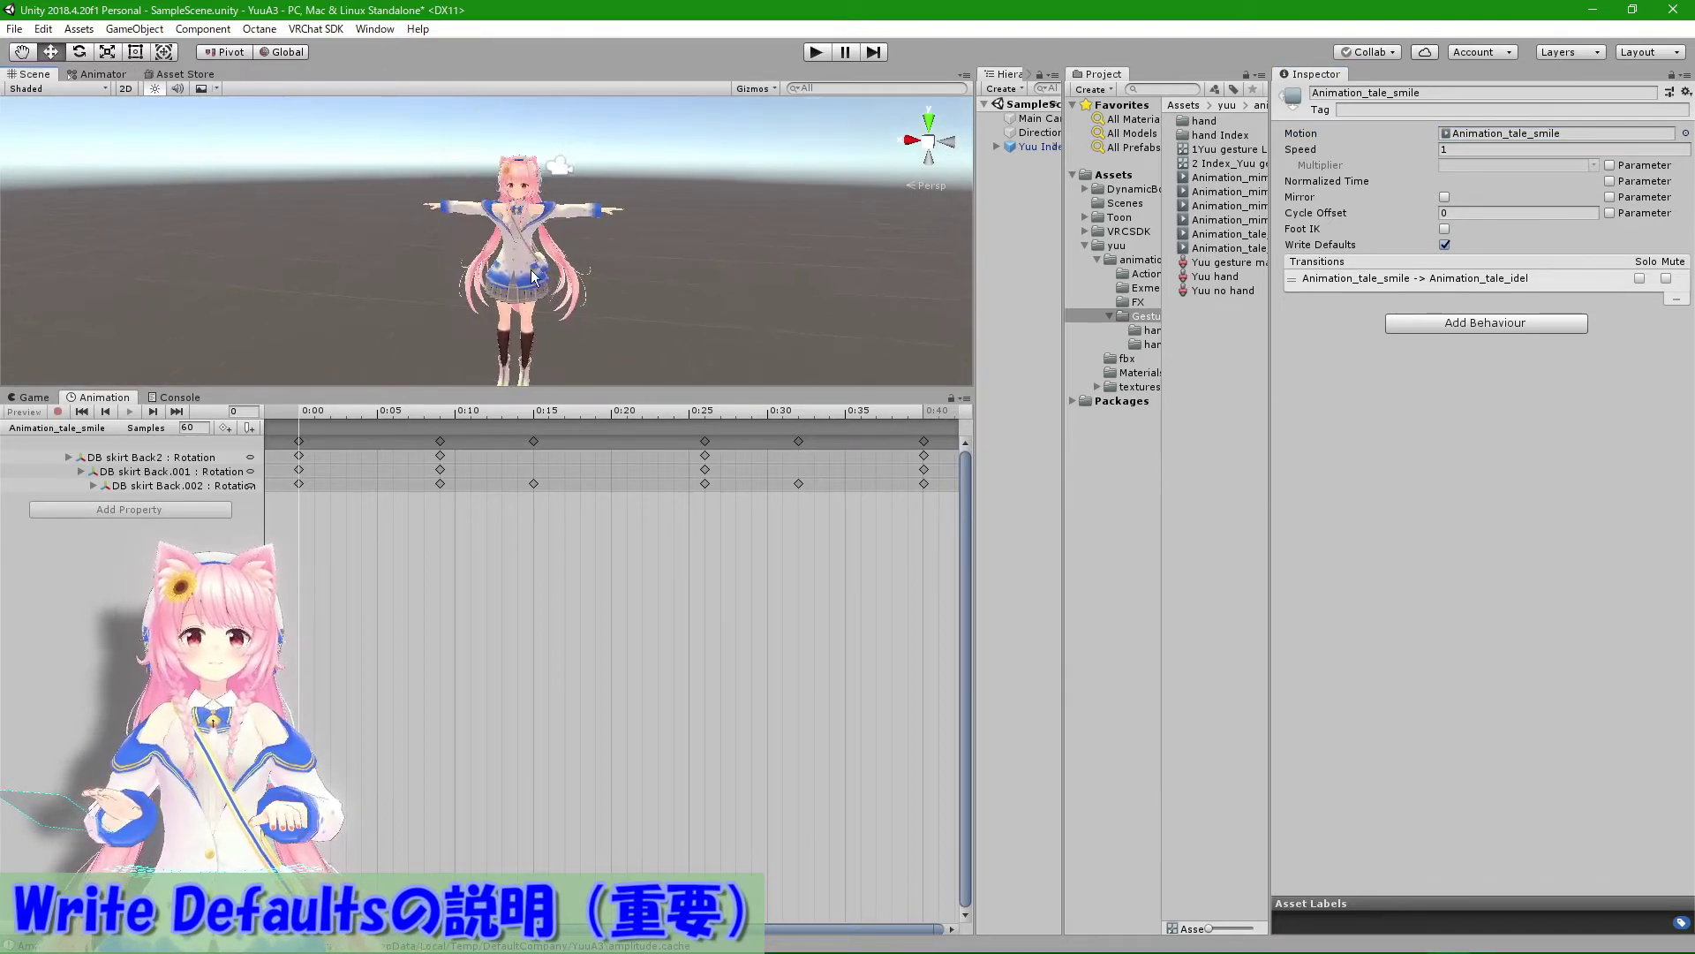
{"action": "mouse_move", "coordinate": [500, 235]}
{"action": "middle_mouse_down"}
{"action": "mouse_move", "coordinate": [597, 257]}
{"action": "mouse_move", "coordinate": [581, 358]}
{"action": "middle_mouse_up"}
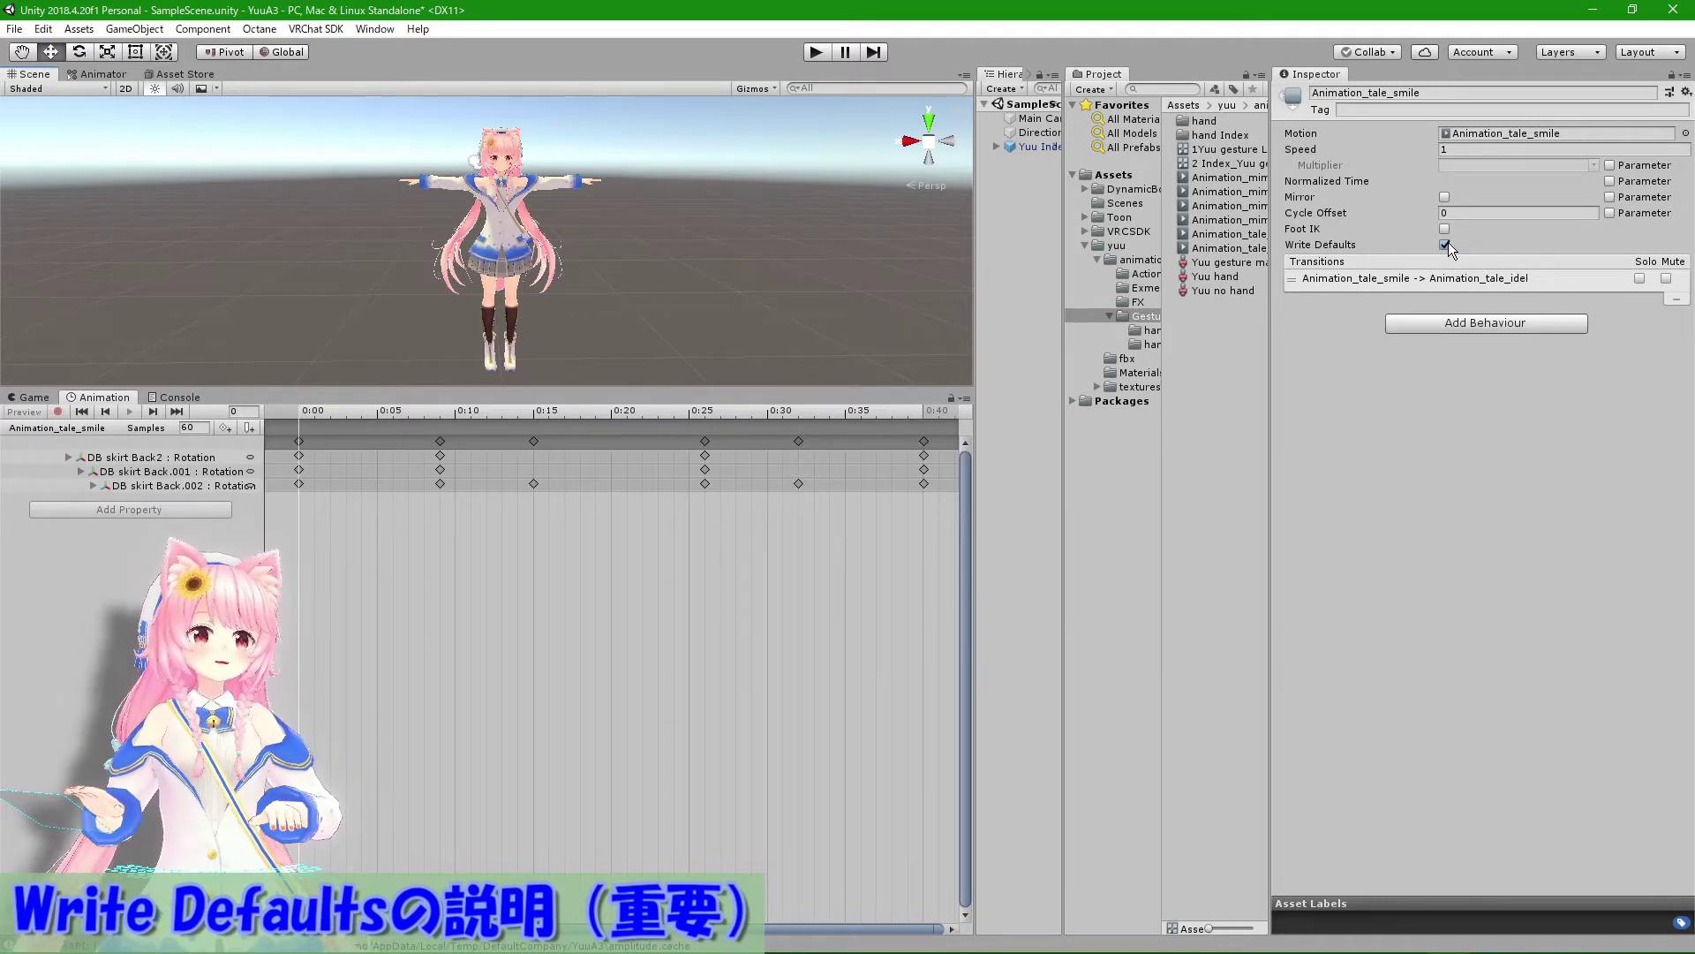
{"action": "left_click", "coordinate": [97, 76]}
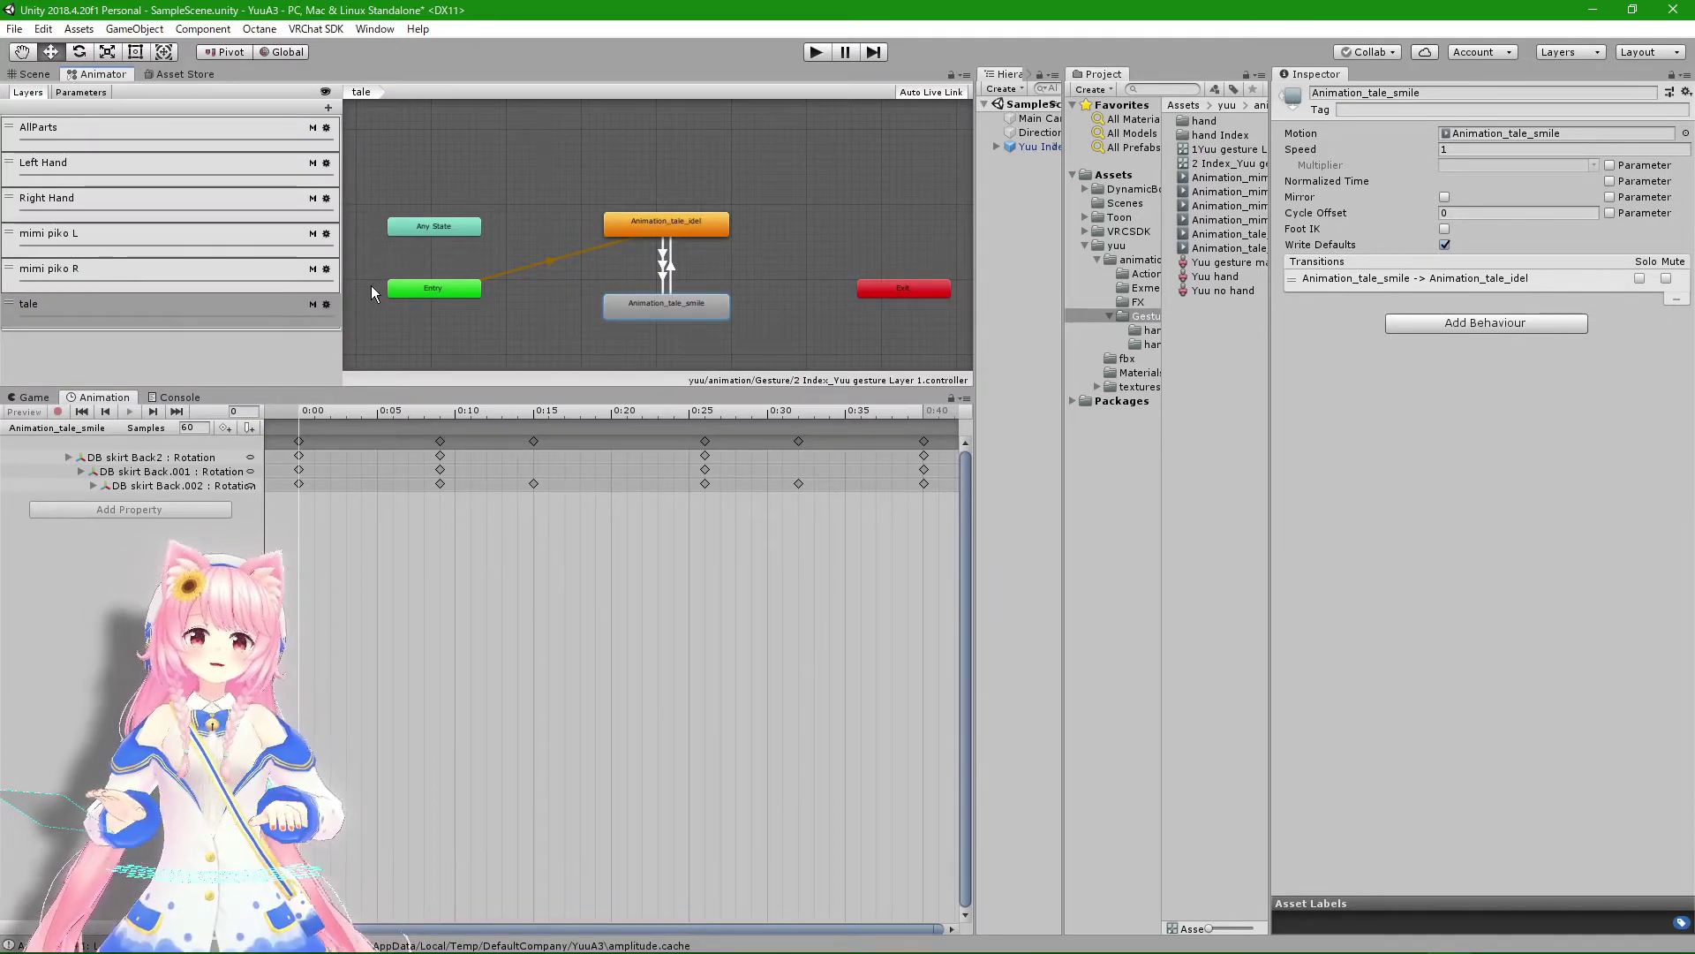
Step: Revisit the mimi piko L, mimi piko R and tale layers, then select Yuu Index controller
{"action": "left_click", "coordinate": [94, 236]}
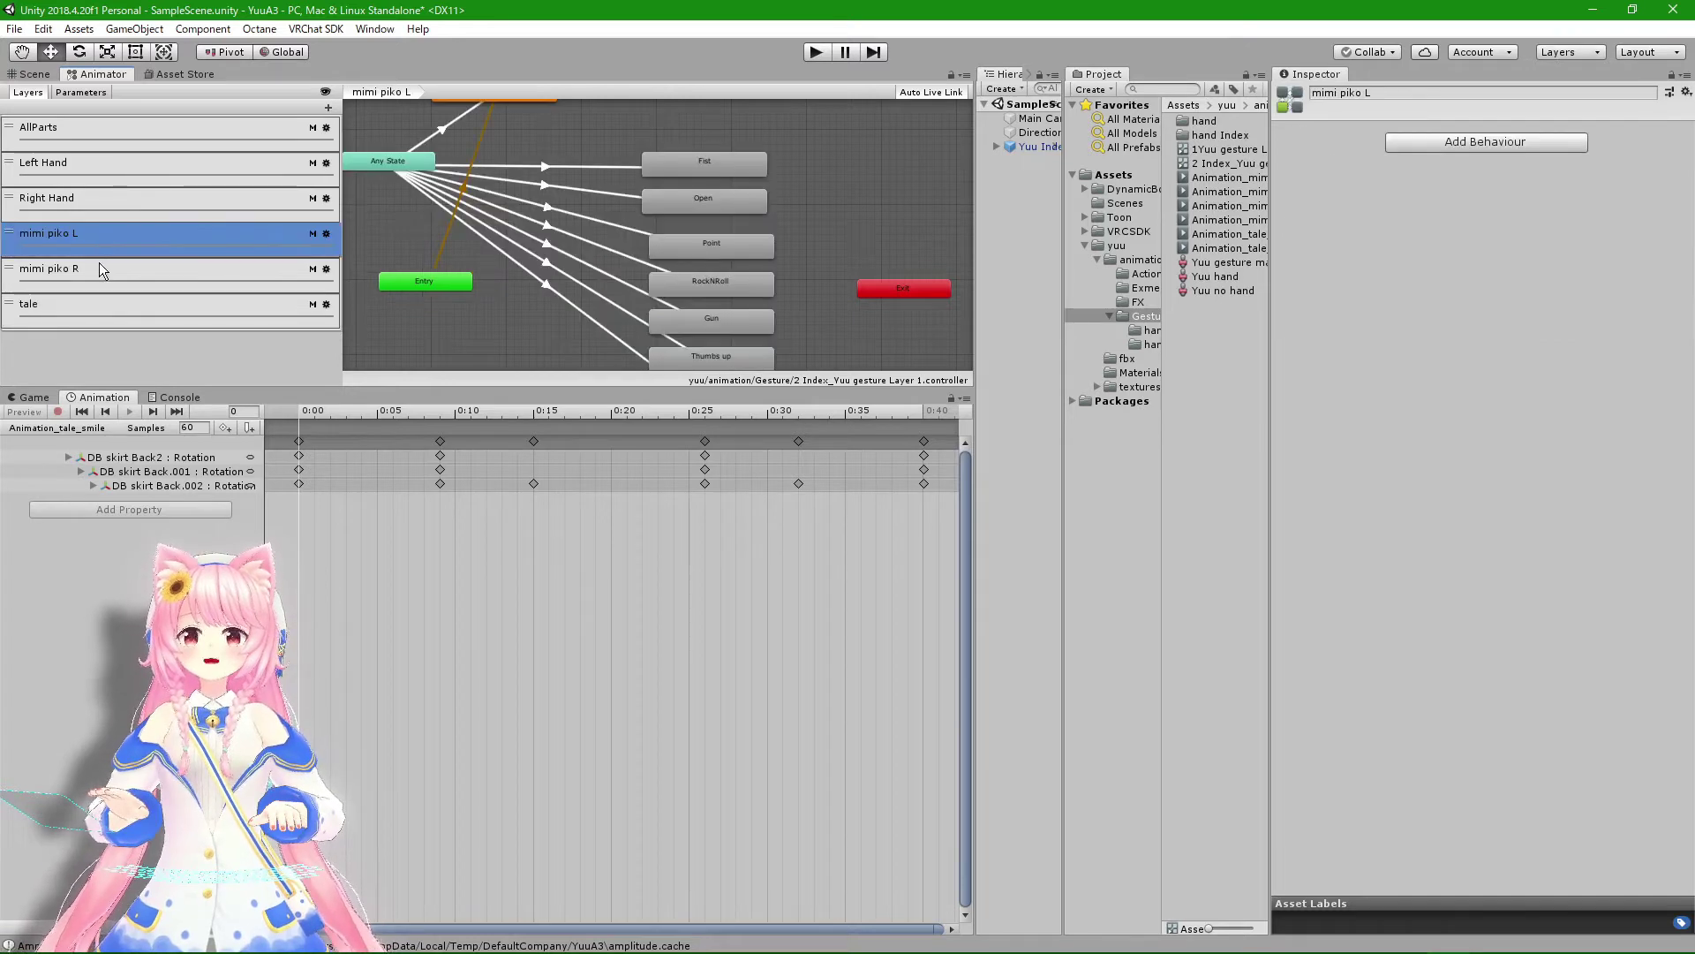
{"action": "left_click", "coordinate": [99, 271]}
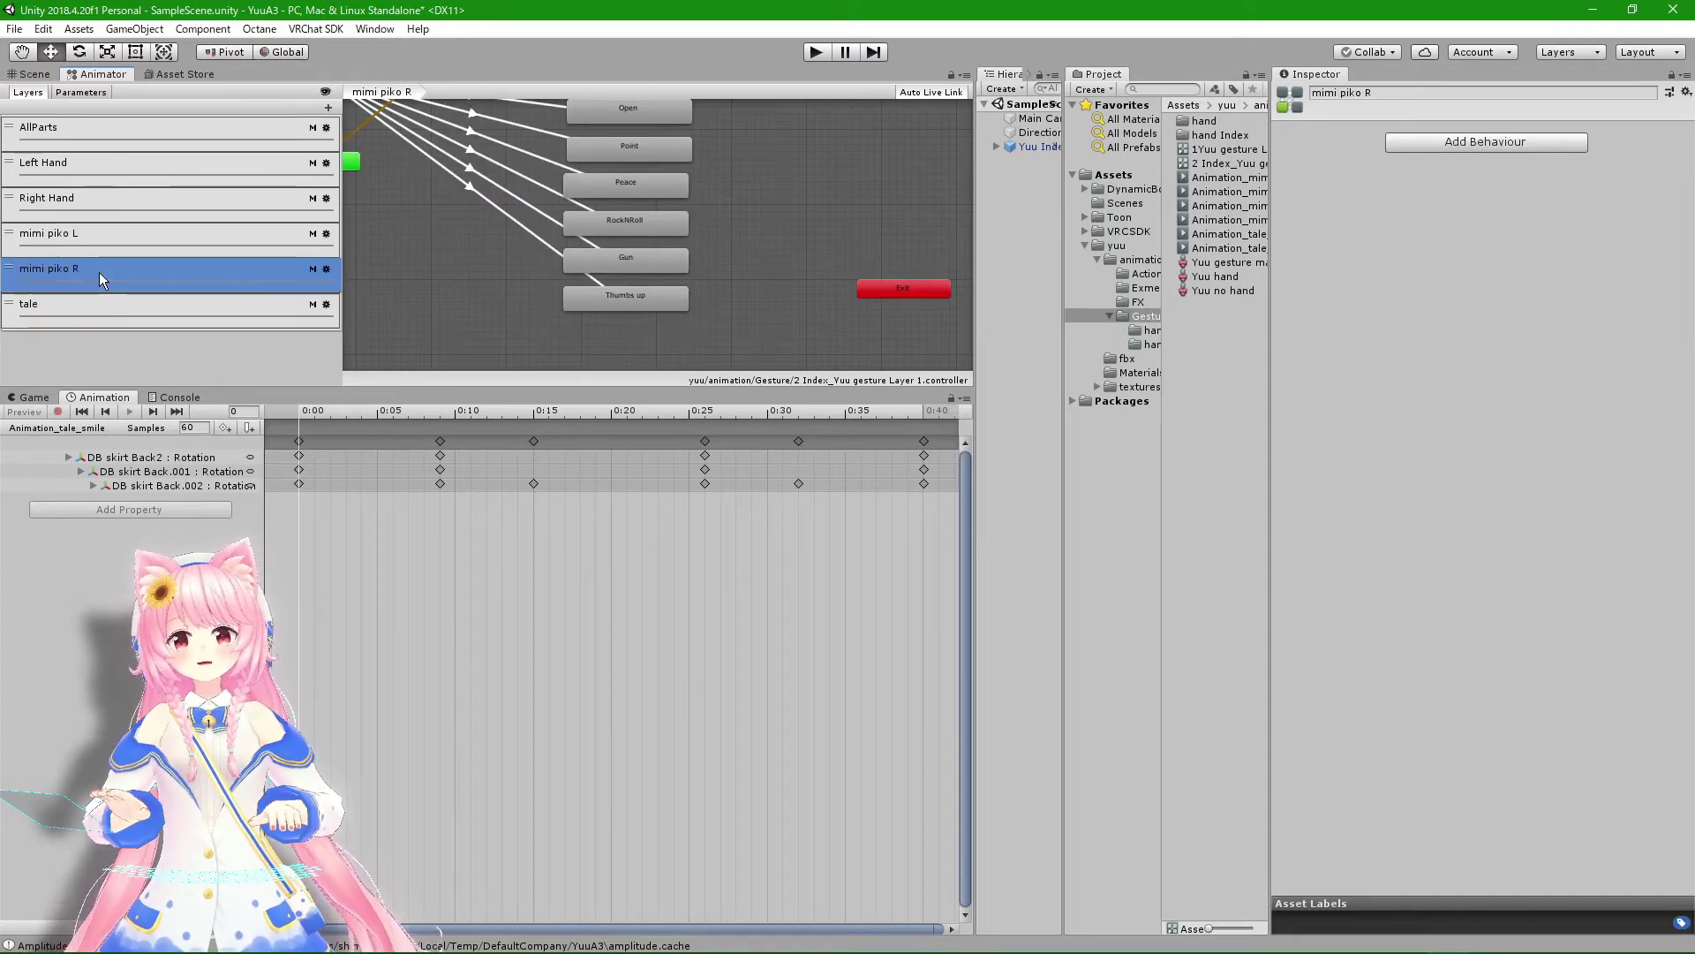
{"action": "left_click", "coordinate": [108, 305]}
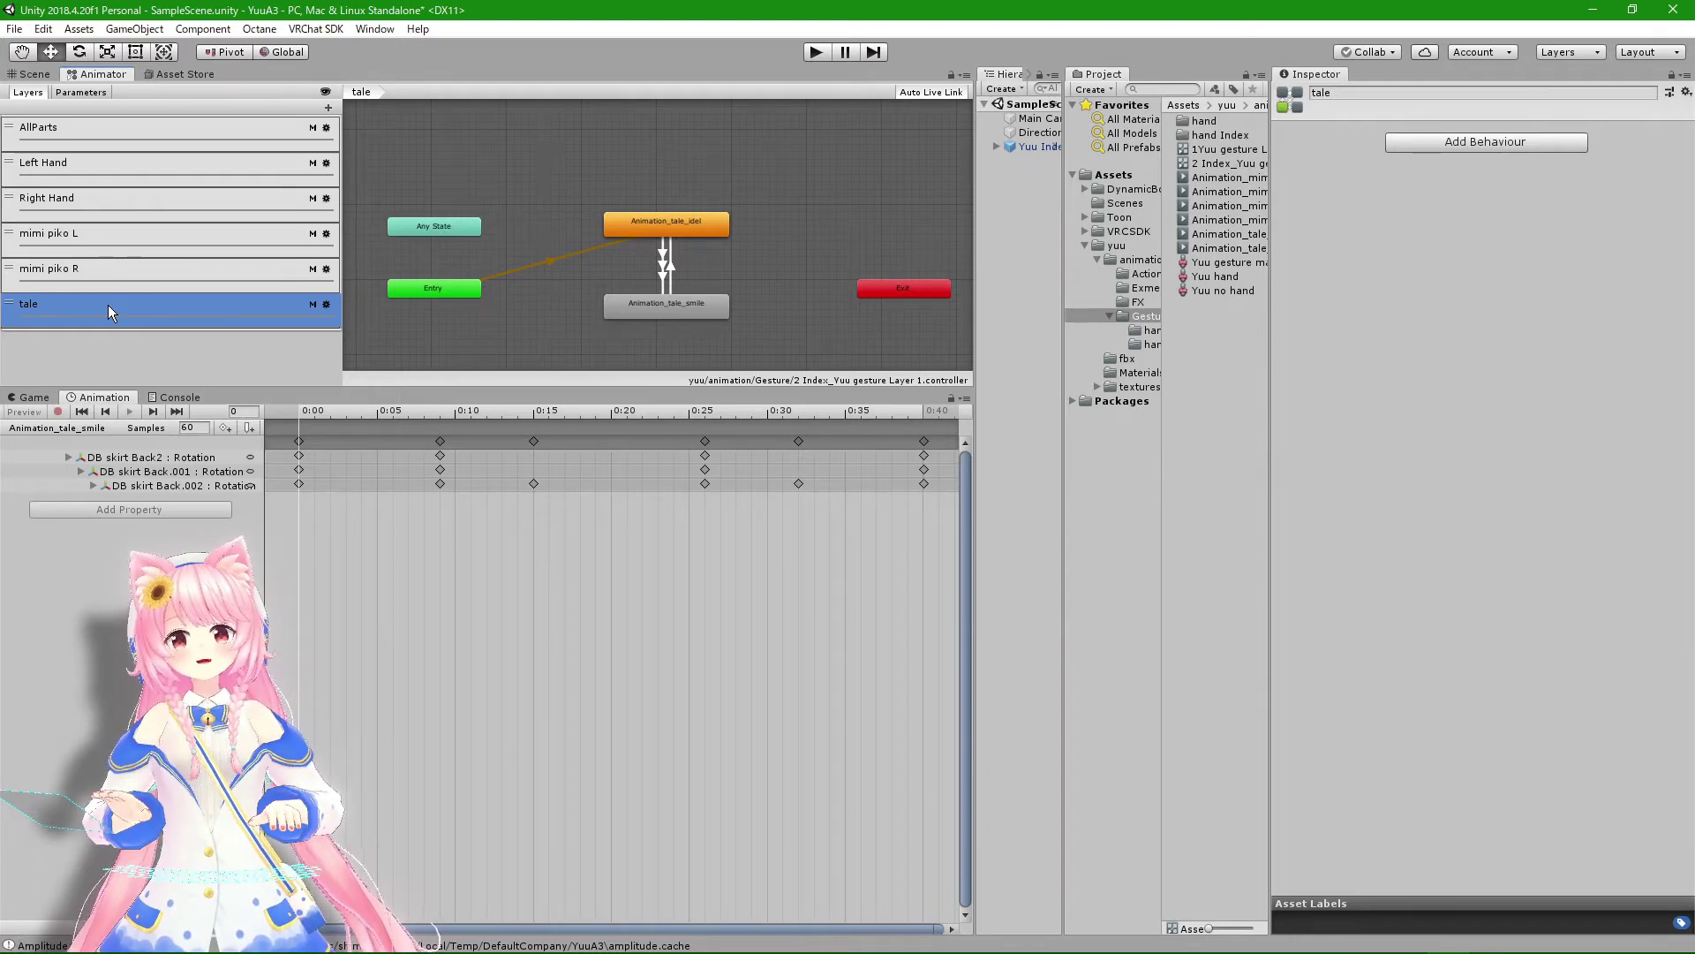
{"action": "left_click_drag", "start_coordinate": [1270, 342], "coordinate": [1345, 345]}
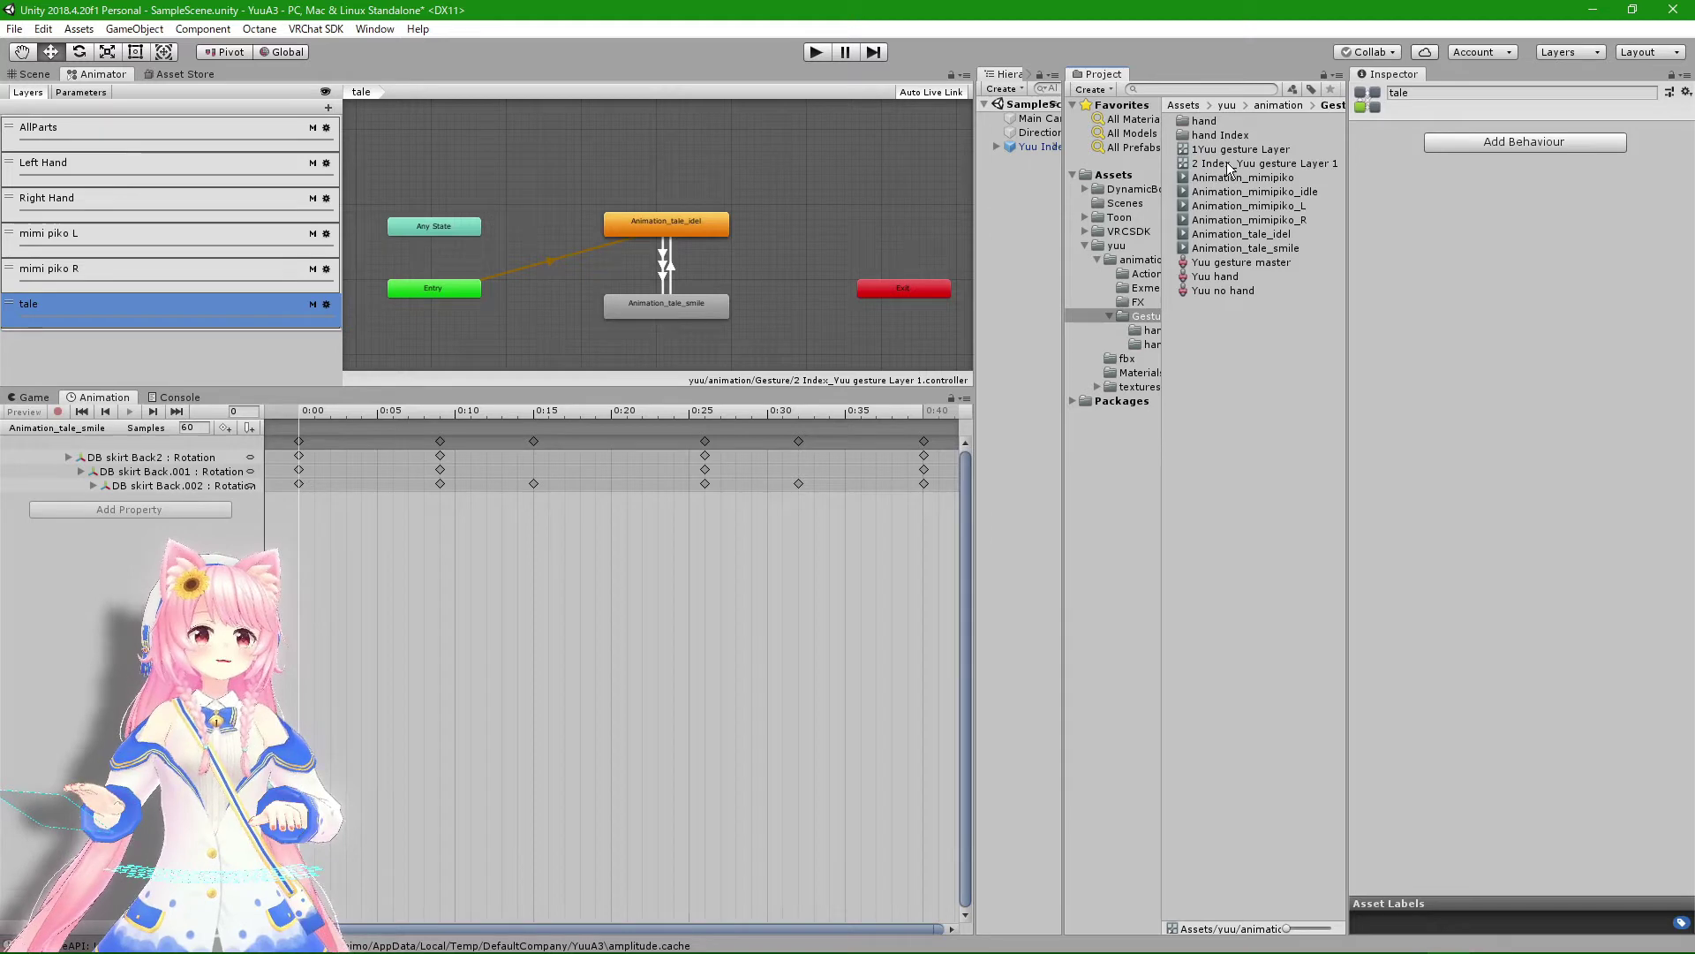
{"action": "left_click", "coordinate": [1031, 147]}
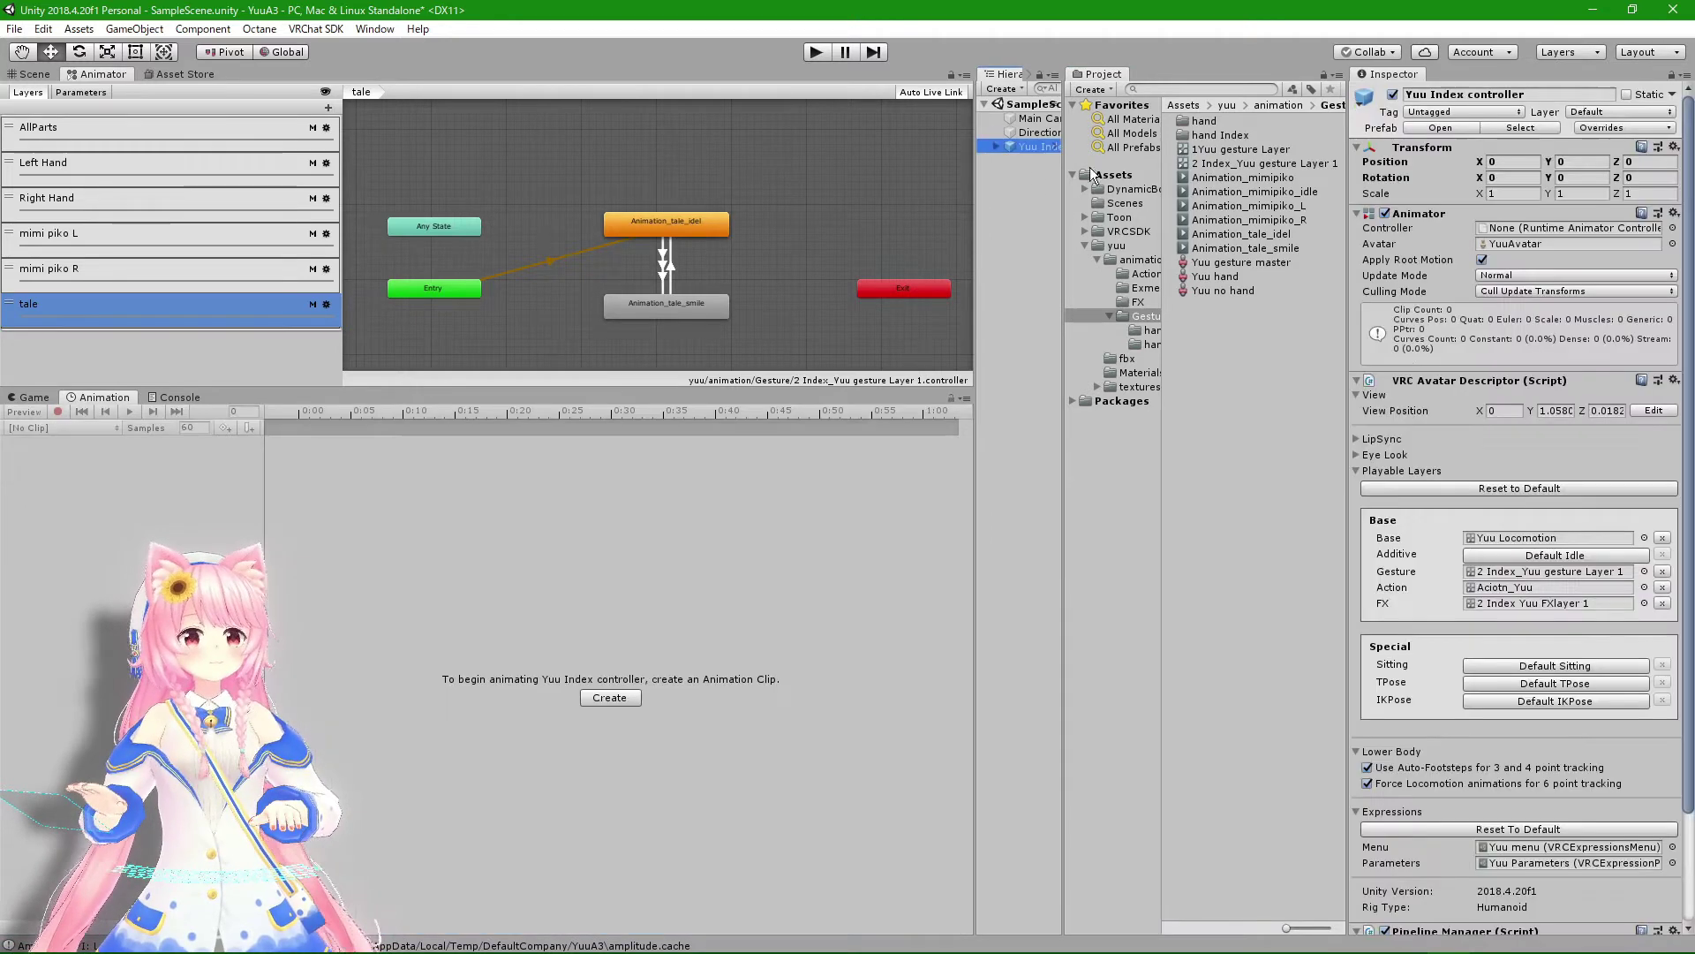
Step: Open the 2 Index Yuu FXlayer 1 controller and check each Left Hand gesture state's expression
{"action": "double_click", "coordinate": [1545, 605]}
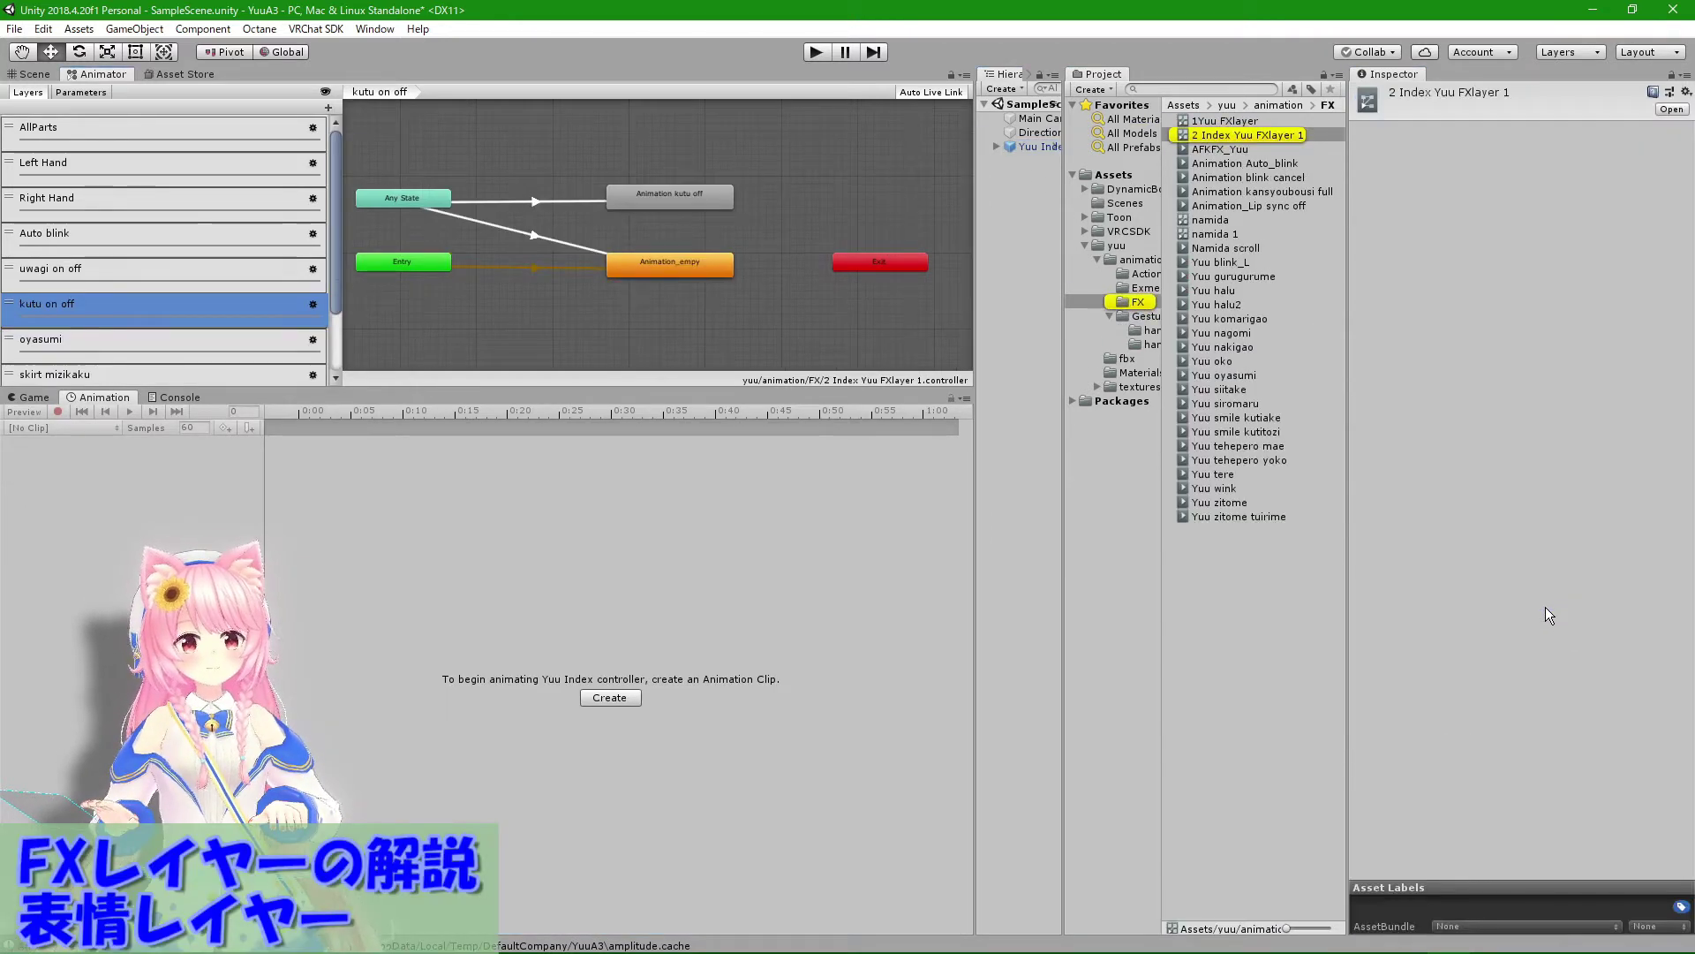
{"action": "left_click_drag", "start_coordinate": [371, 388], "coordinate": [371, 516]}
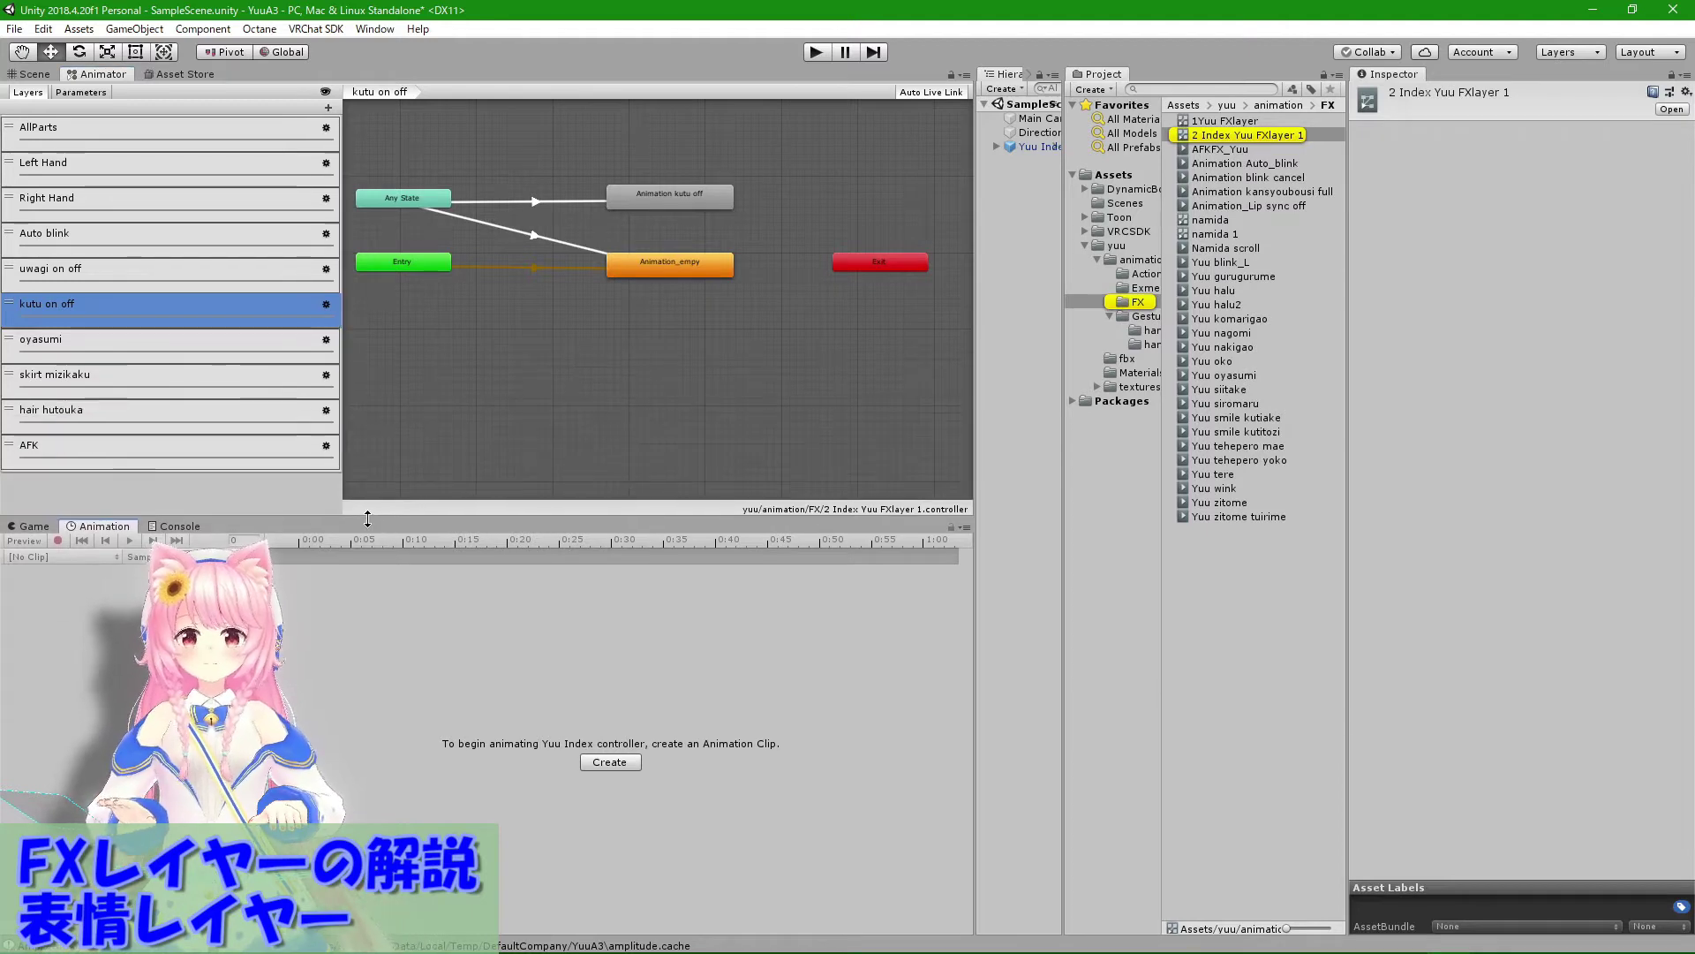
{"action": "left_click", "coordinate": [110, 171]}
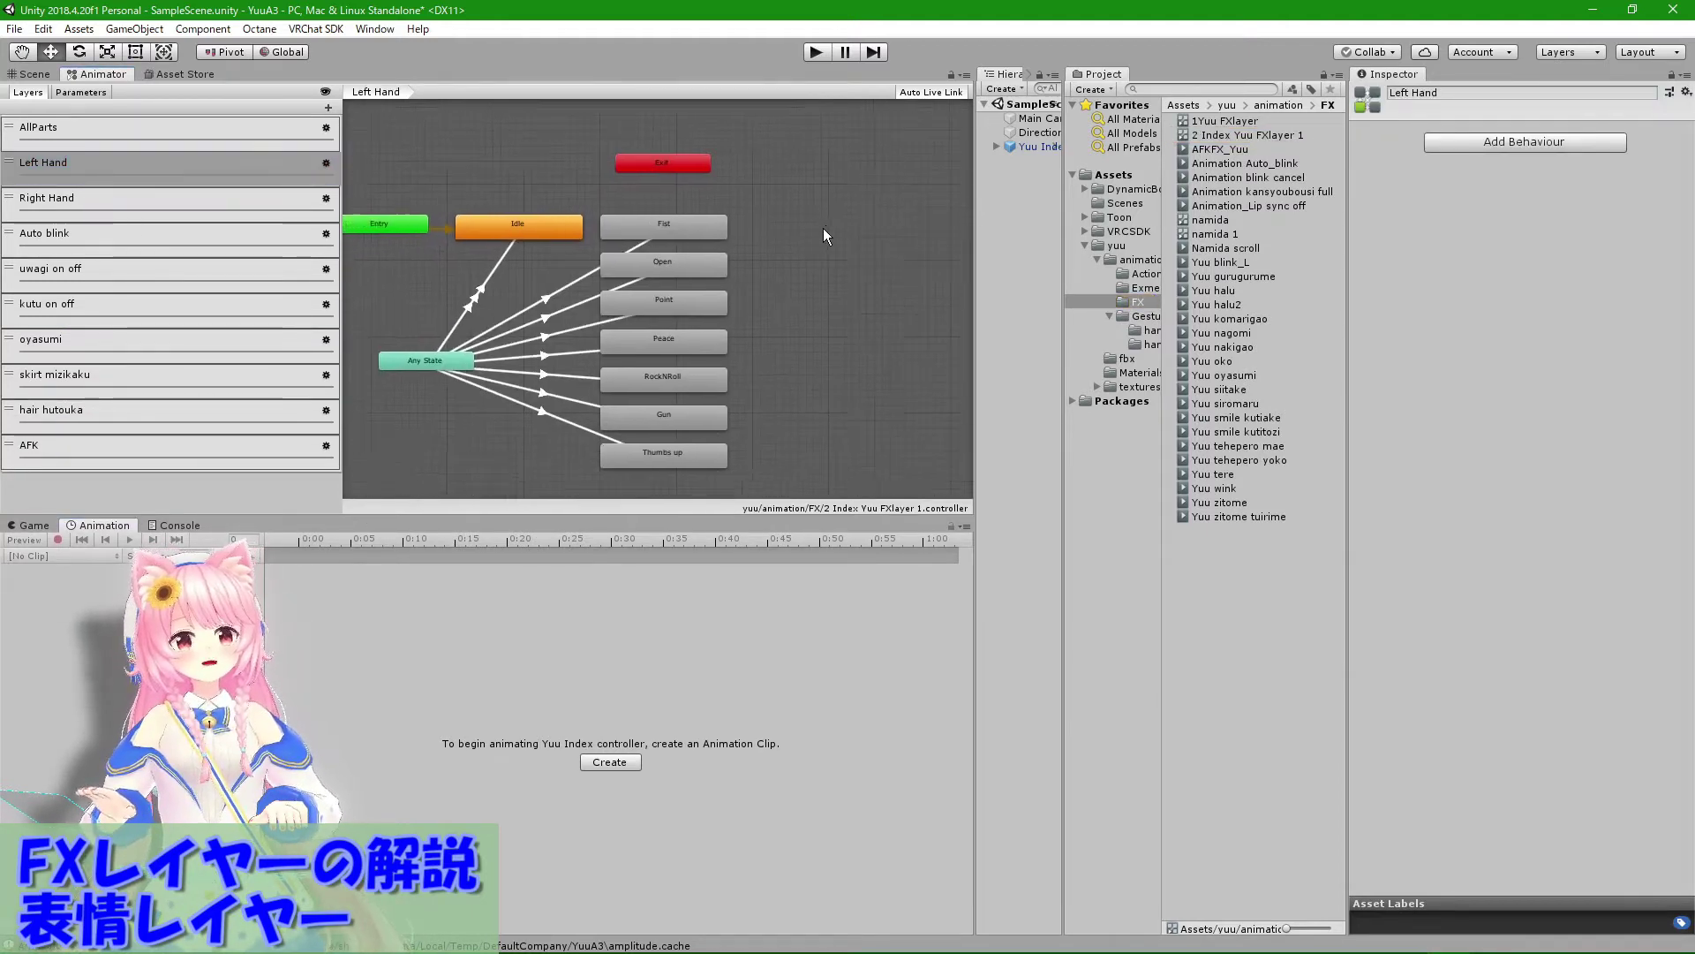
{"action": "left_click", "coordinate": [740, 221]}
{"action": "left_click", "coordinate": [742, 251]}
{"action": "left_click", "coordinate": [729, 295]}
{"action": "left_click", "coordinate": [729, 322]}
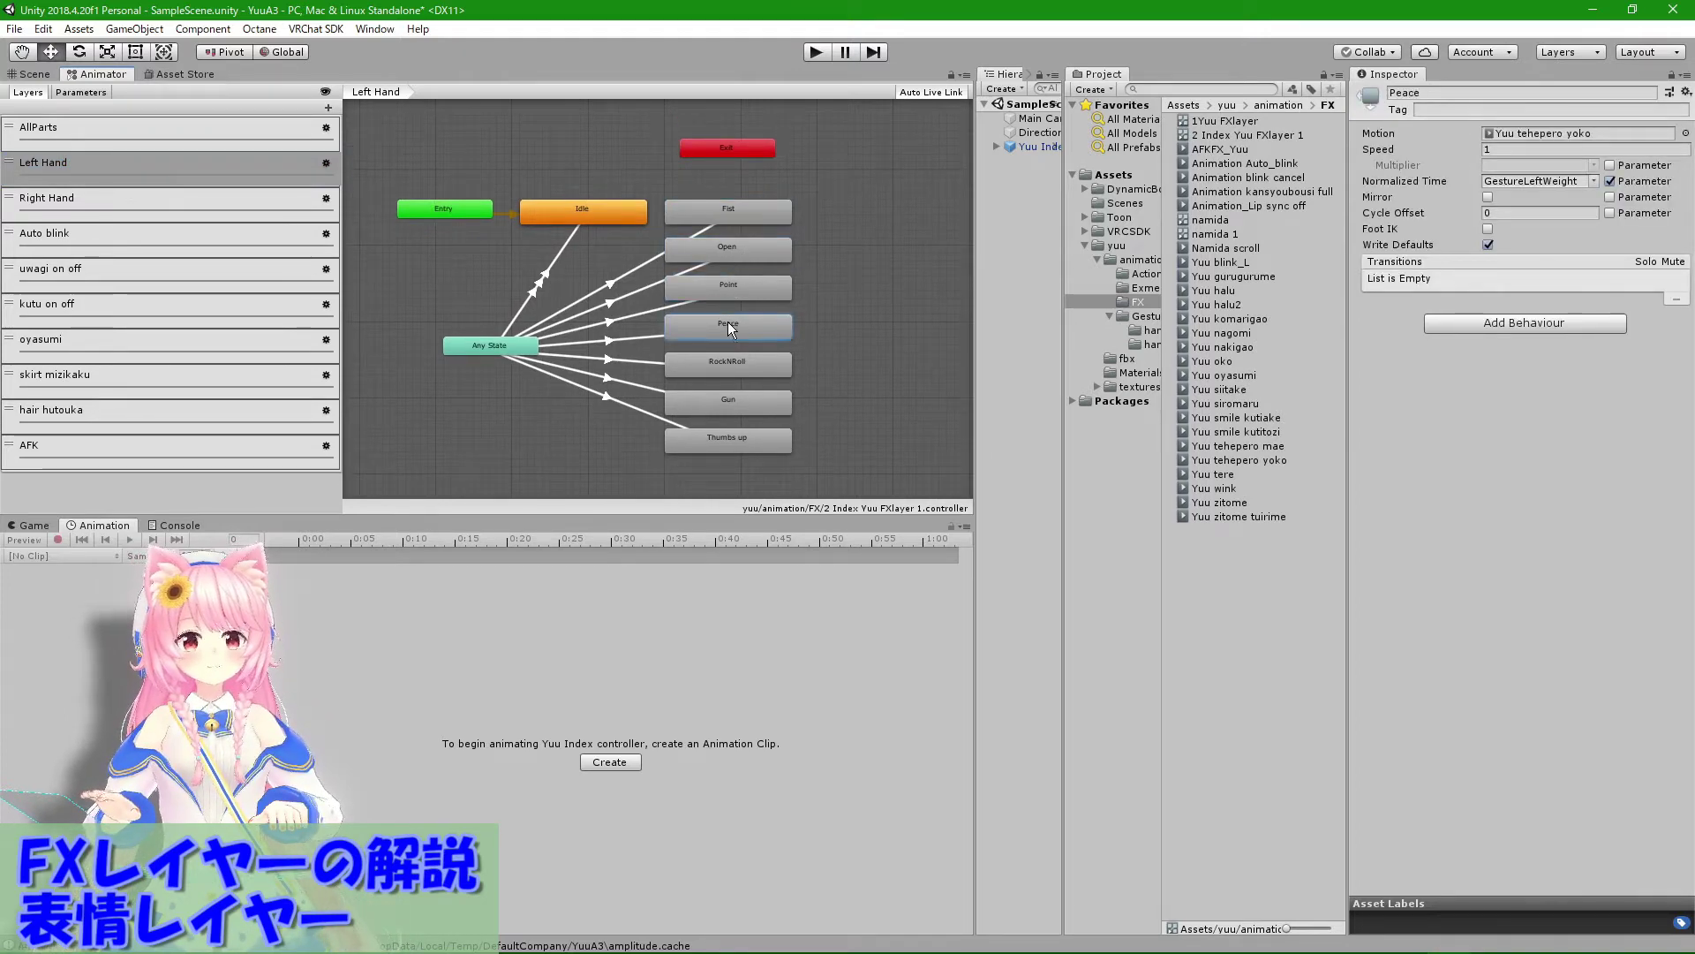
{"action": "left_click", "coordinate": [727, 365]}
{"action": "left_click", "coordinate": [717, 404]}
{"action": "left_click", "coordinate": [711, 444]}
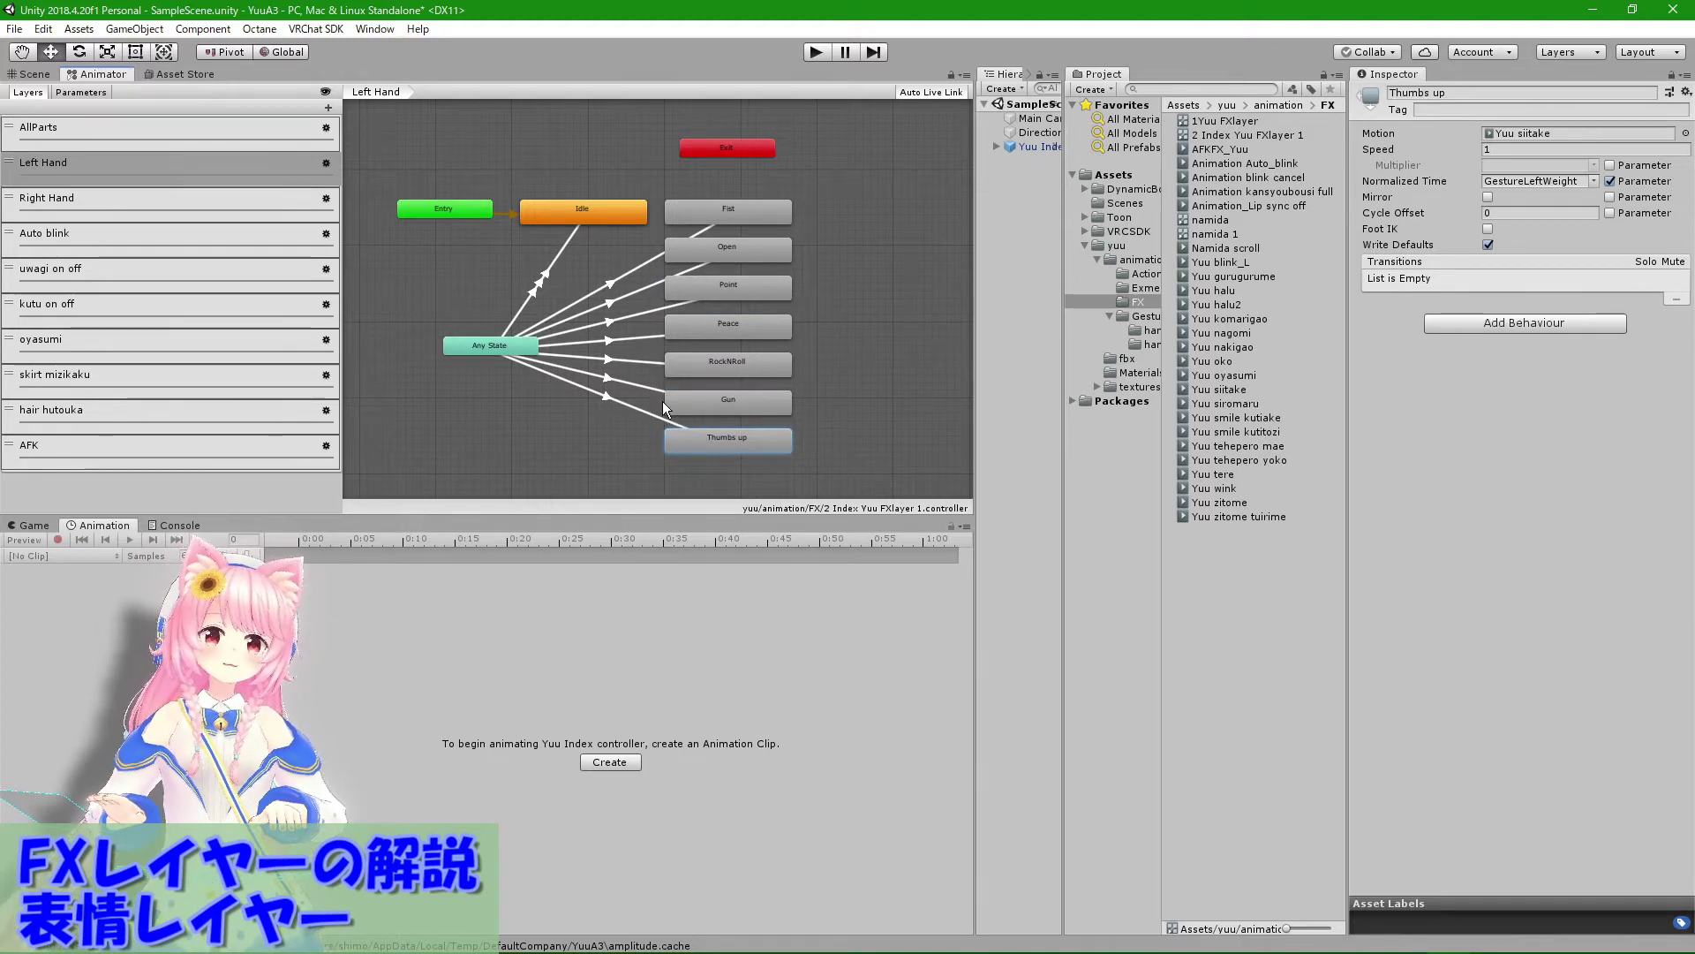
Step: Check the default Idle state and the Any State to Idle transition's GestureLeft equals 0 condition
{"action": "left_click", "coordinate": [459, 207]}
{"action": "left_click", "coordinate": [586, 219]}
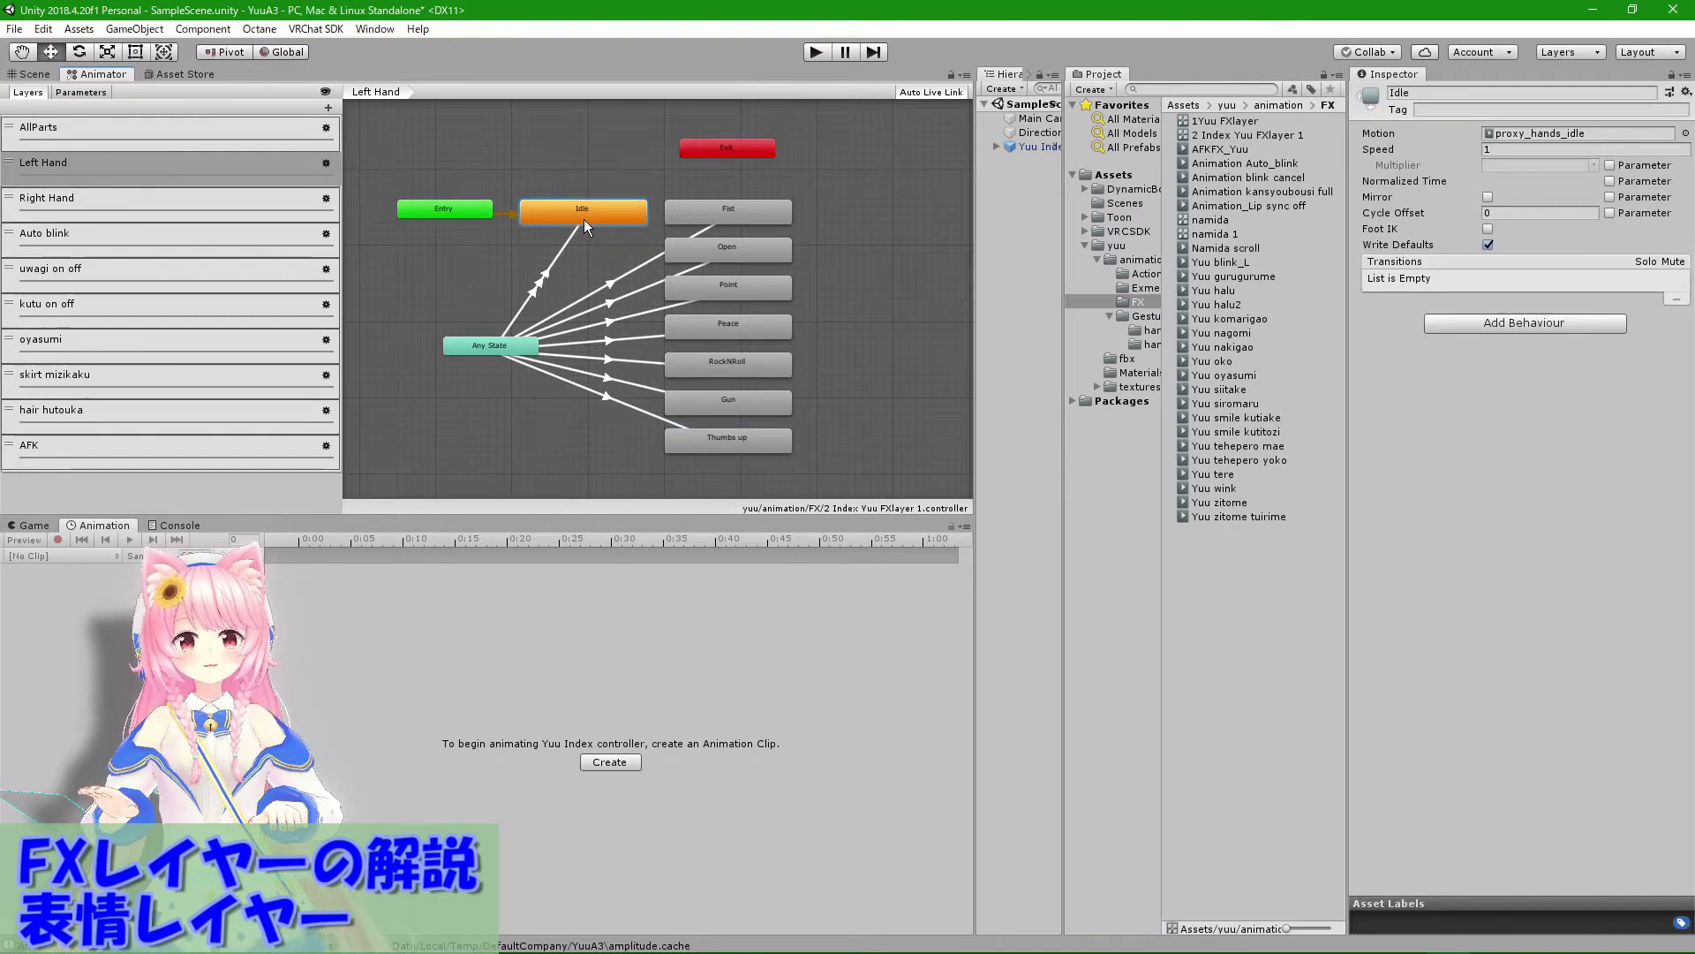
{"action": "left_click", "coordinate": [491, 351]}
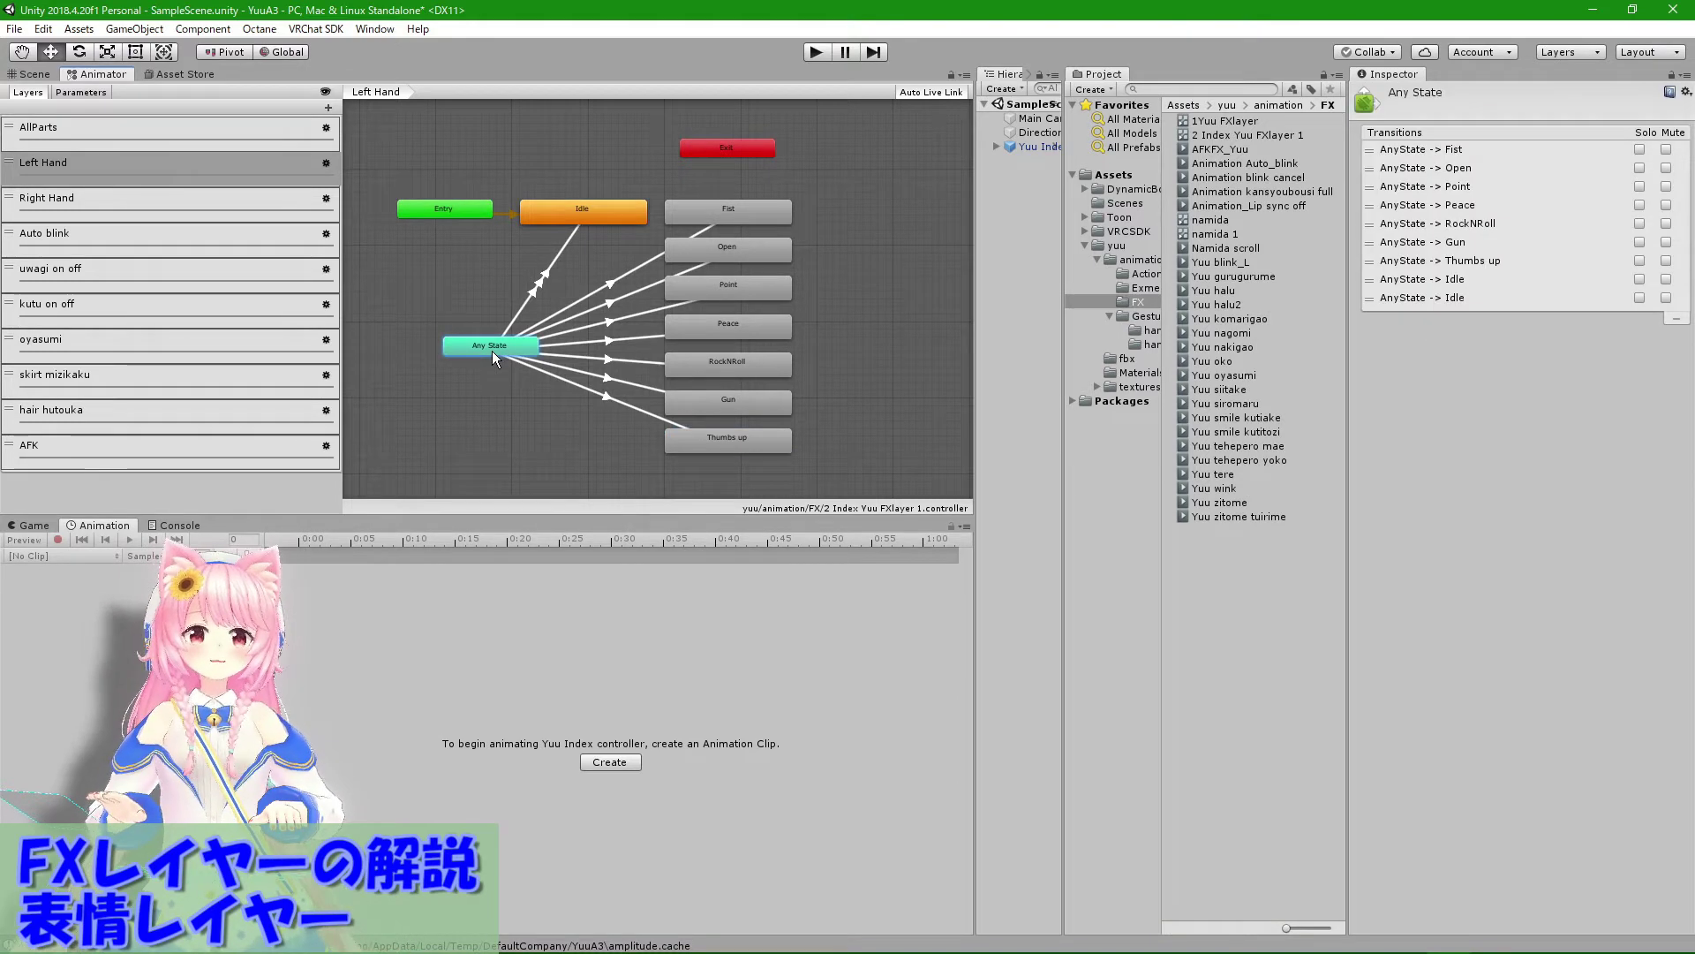
{"action": "left_click", "coordinate": [536, 288]}
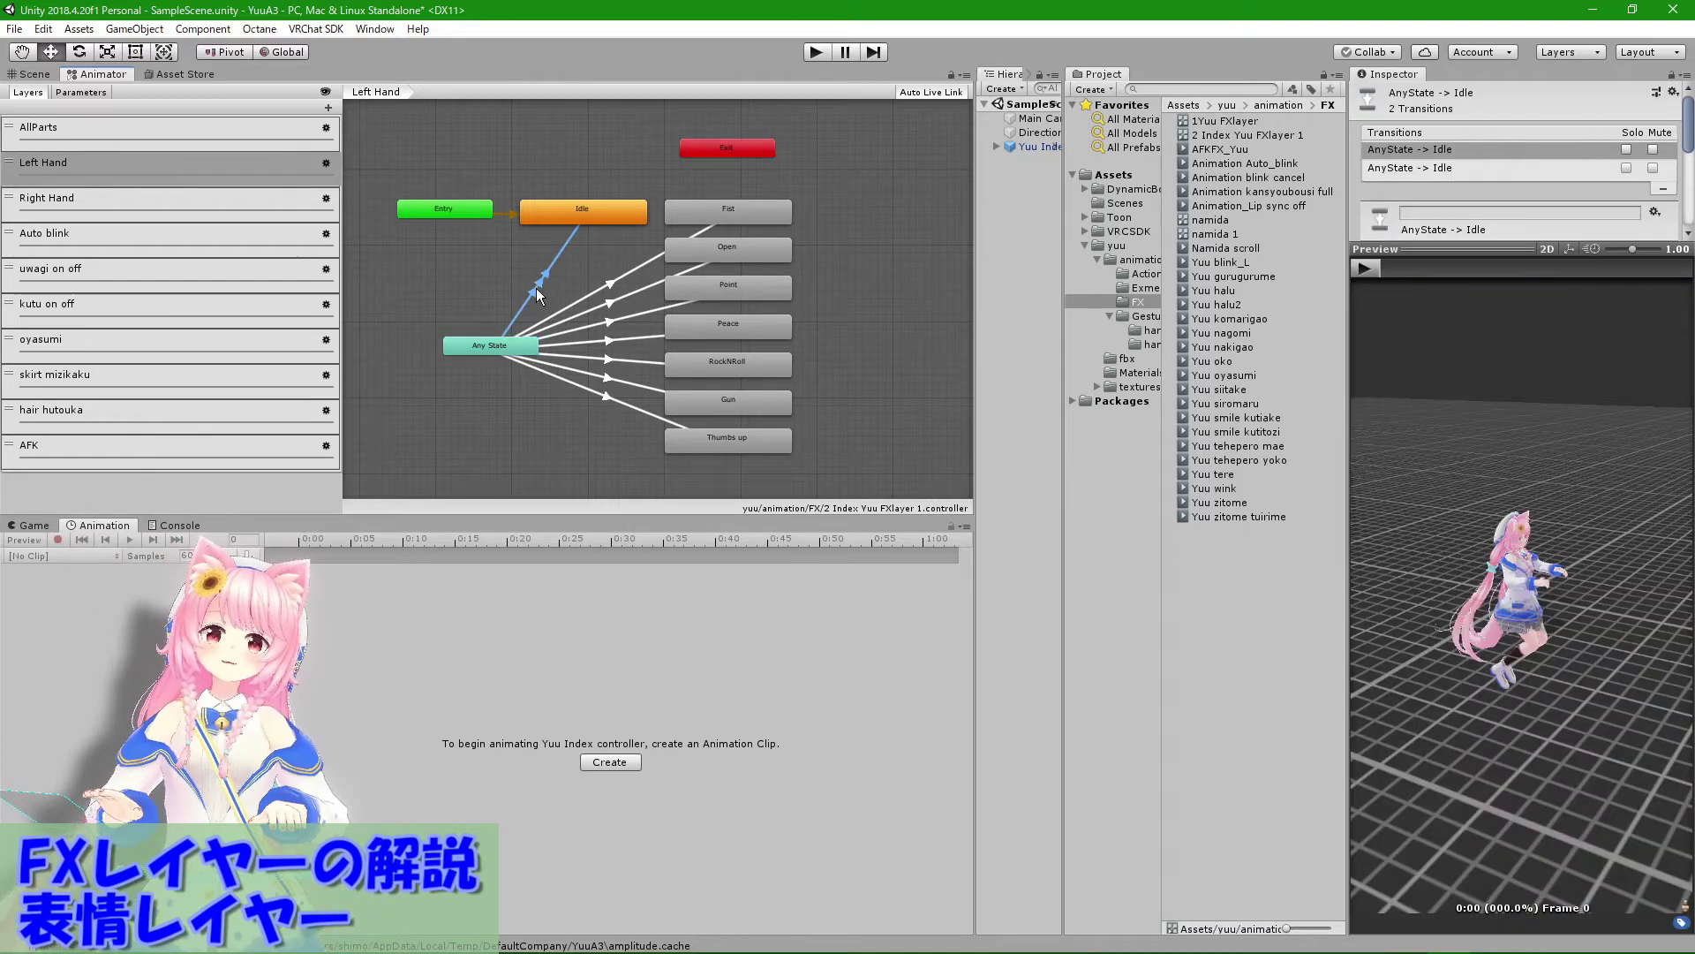
{"action": "left_click_drag", "start_coordinate": [1458, 249], "coordinate": [1458, 565]}
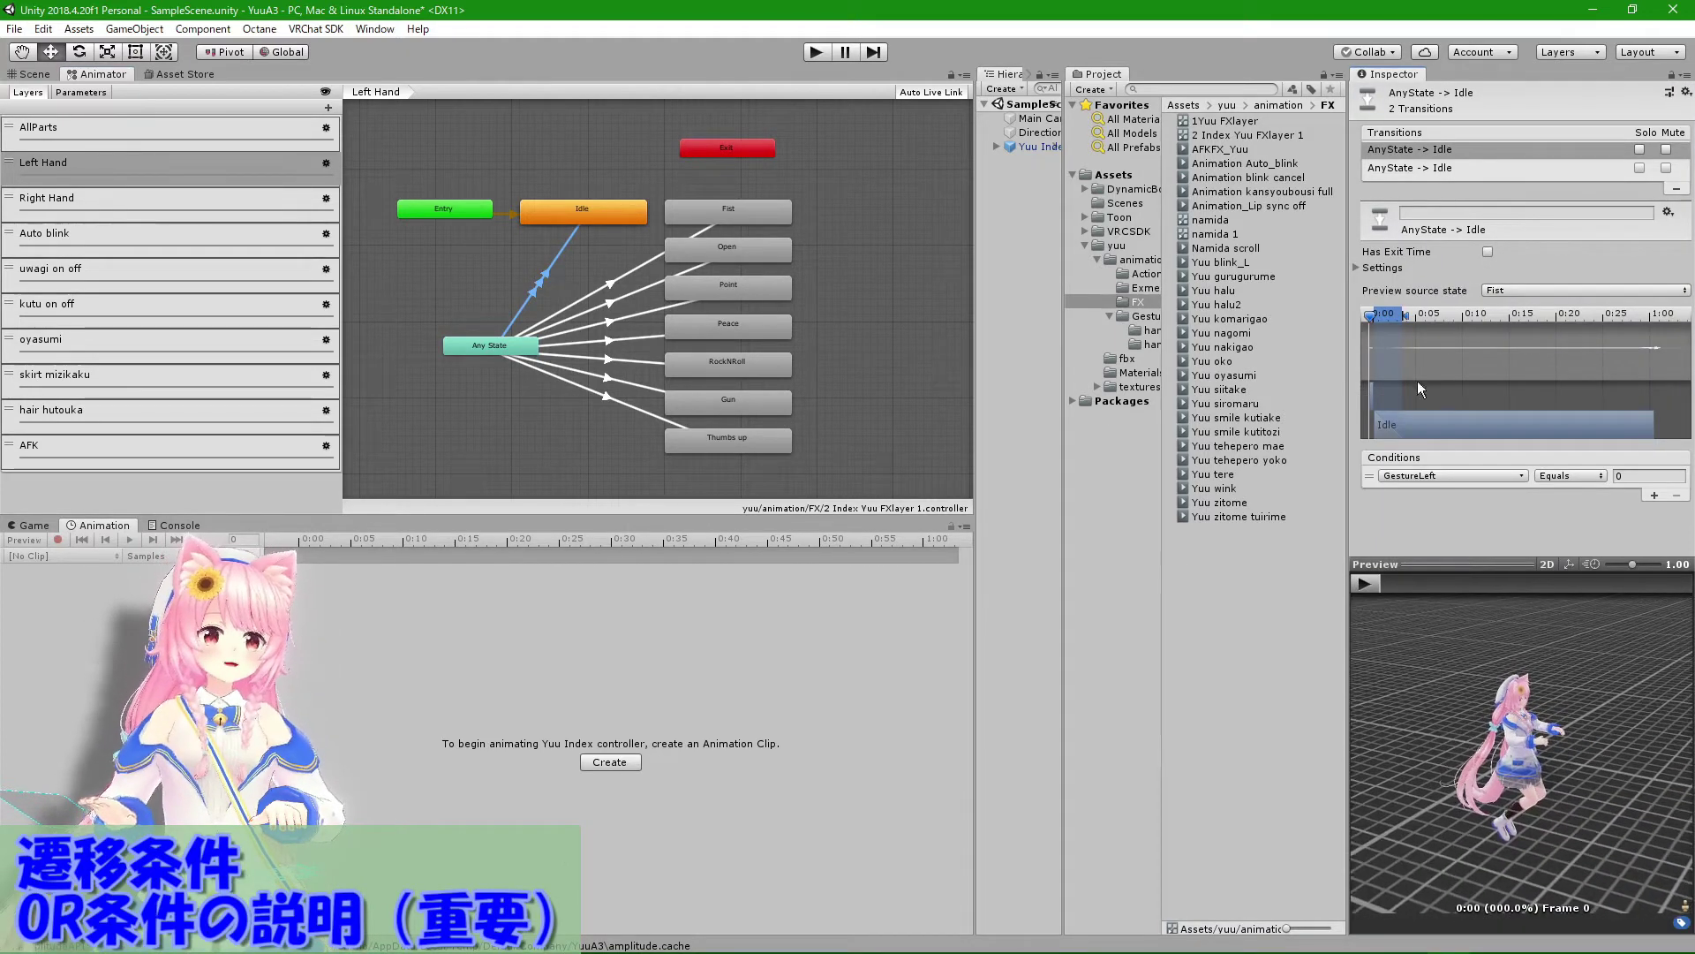
Step: Compare the two Idle transitions; the second uses 0.25 duration with Can Transition To Self
{"action": "left_click", "coordinate": [1450, 171]}
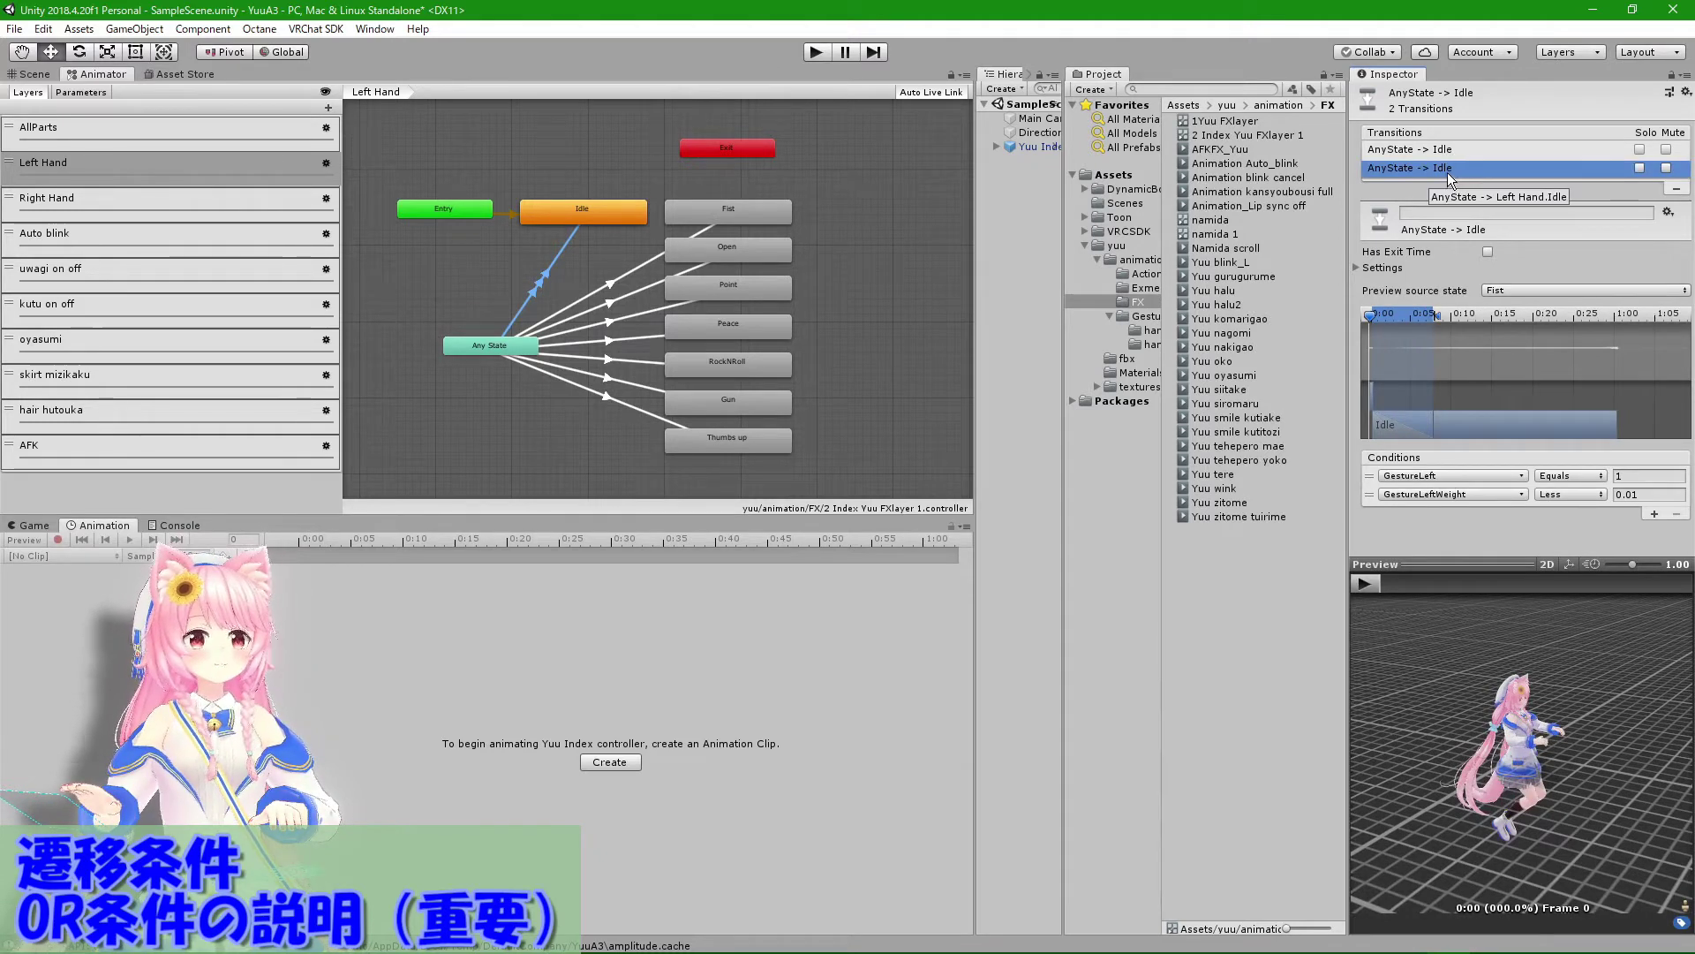
{"action": "left_click", "coordinate": [1435, 150]}
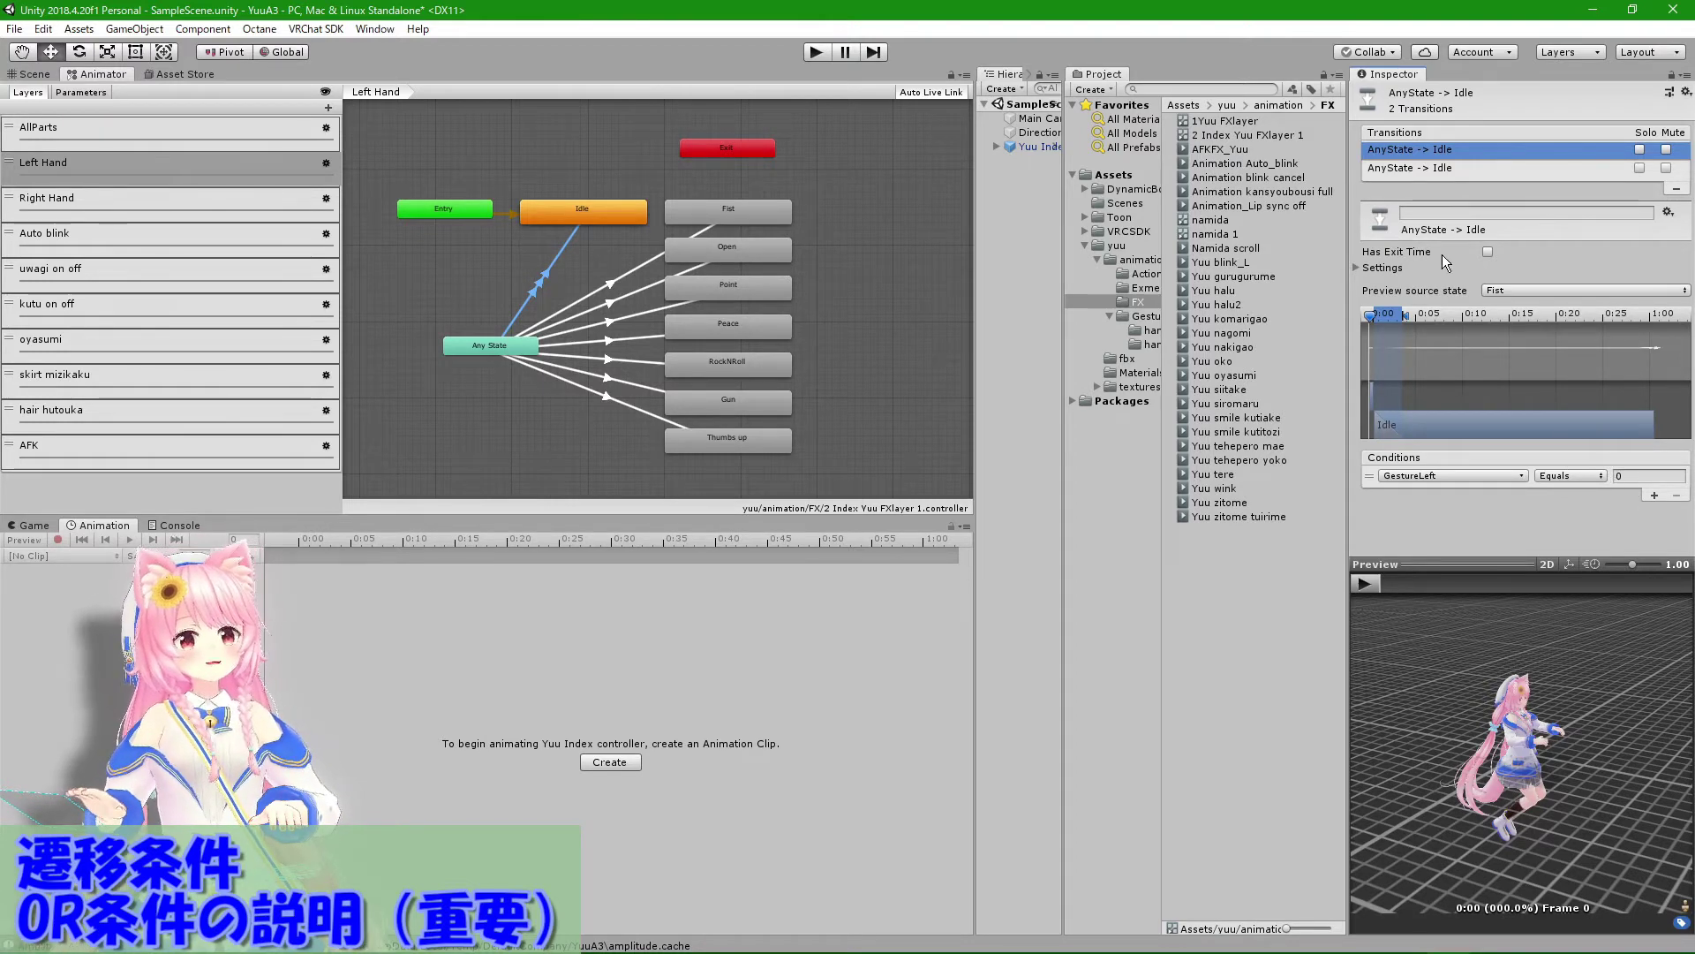
{"action": "left_click", "coordinate": [1391, 166]}
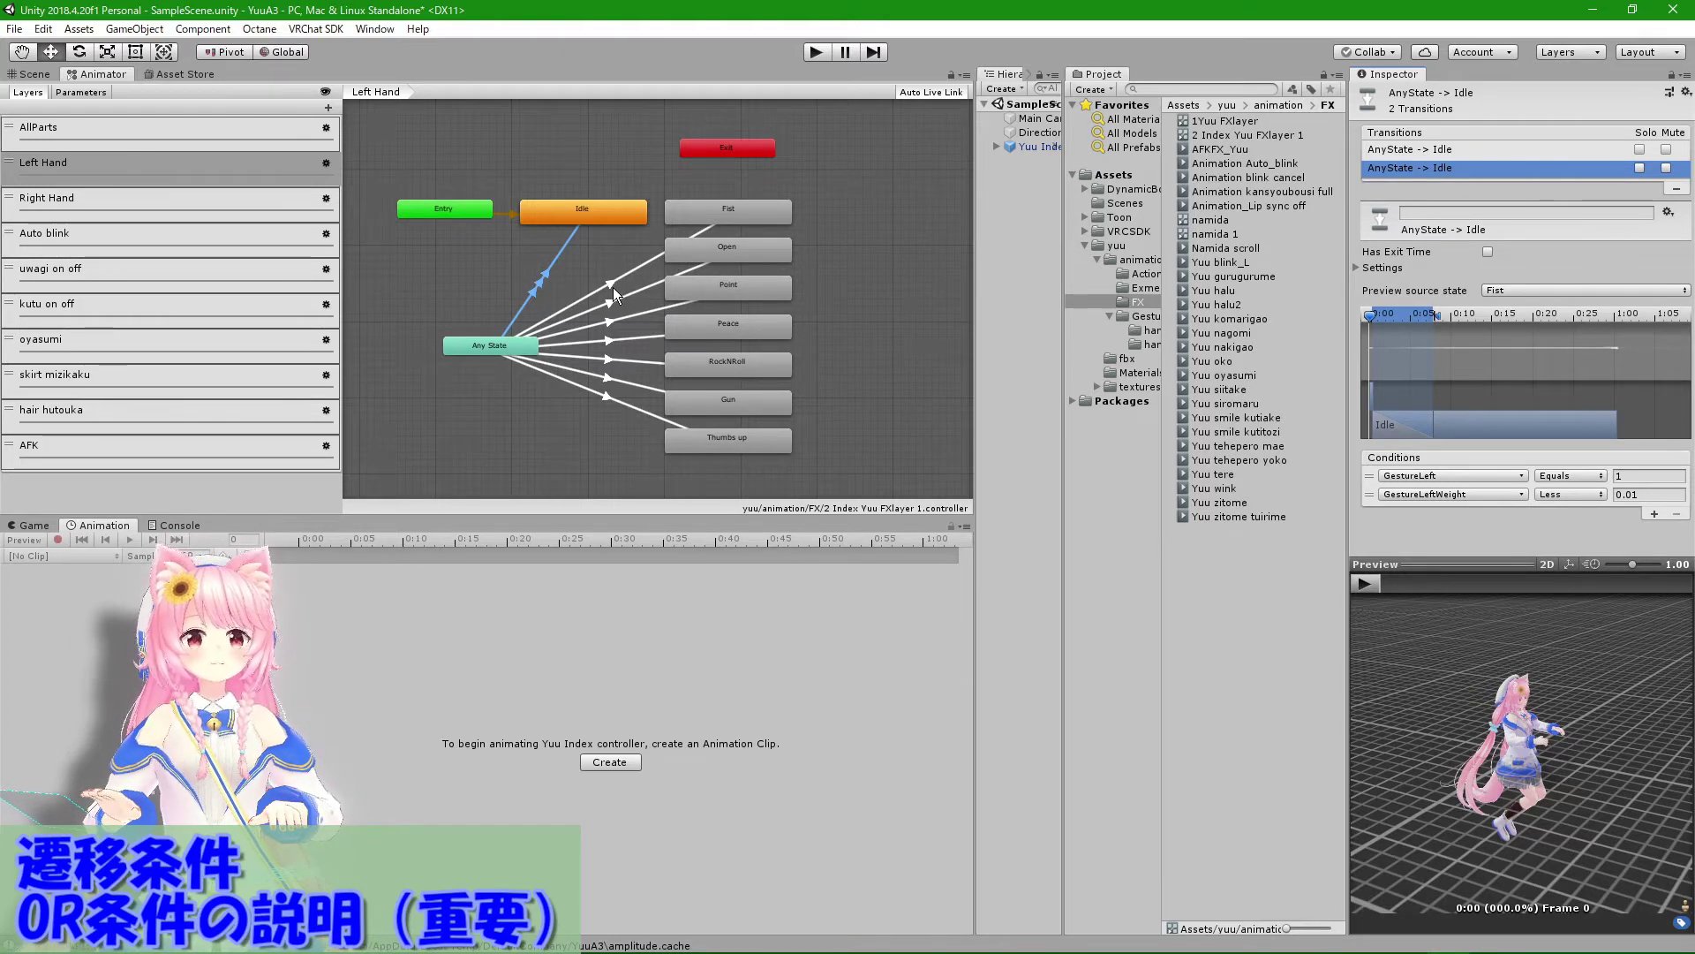
{"action": "left_click", "coordinate": [1357, 267]}
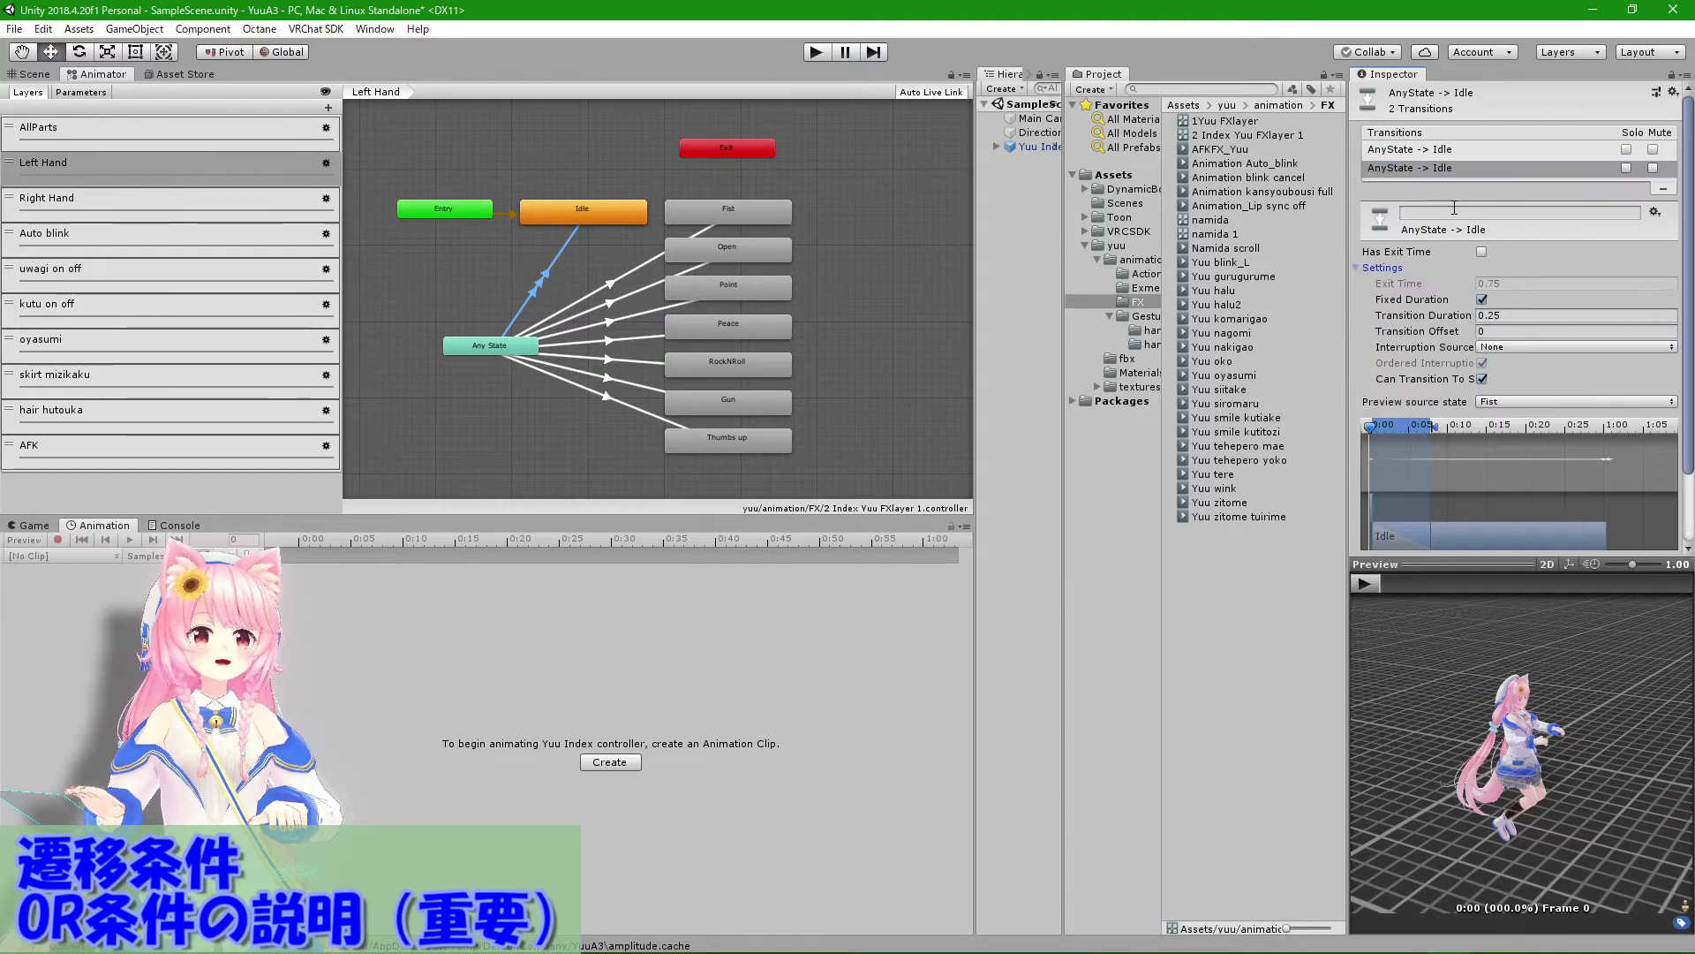
{"action": "left_click", "coordinate": [1471, 150]}
{"action": "left_click", "coordinate": [1471, 167]}
{"action": "left_click", "coordinate": [1477, 148]}
{"action": "left_click", "coordinate": [1486, 168]}
{"action": "left_click", "coordinate": [1481, 153]}
{"action": "left_click", "coordinate": [1485, 170]}
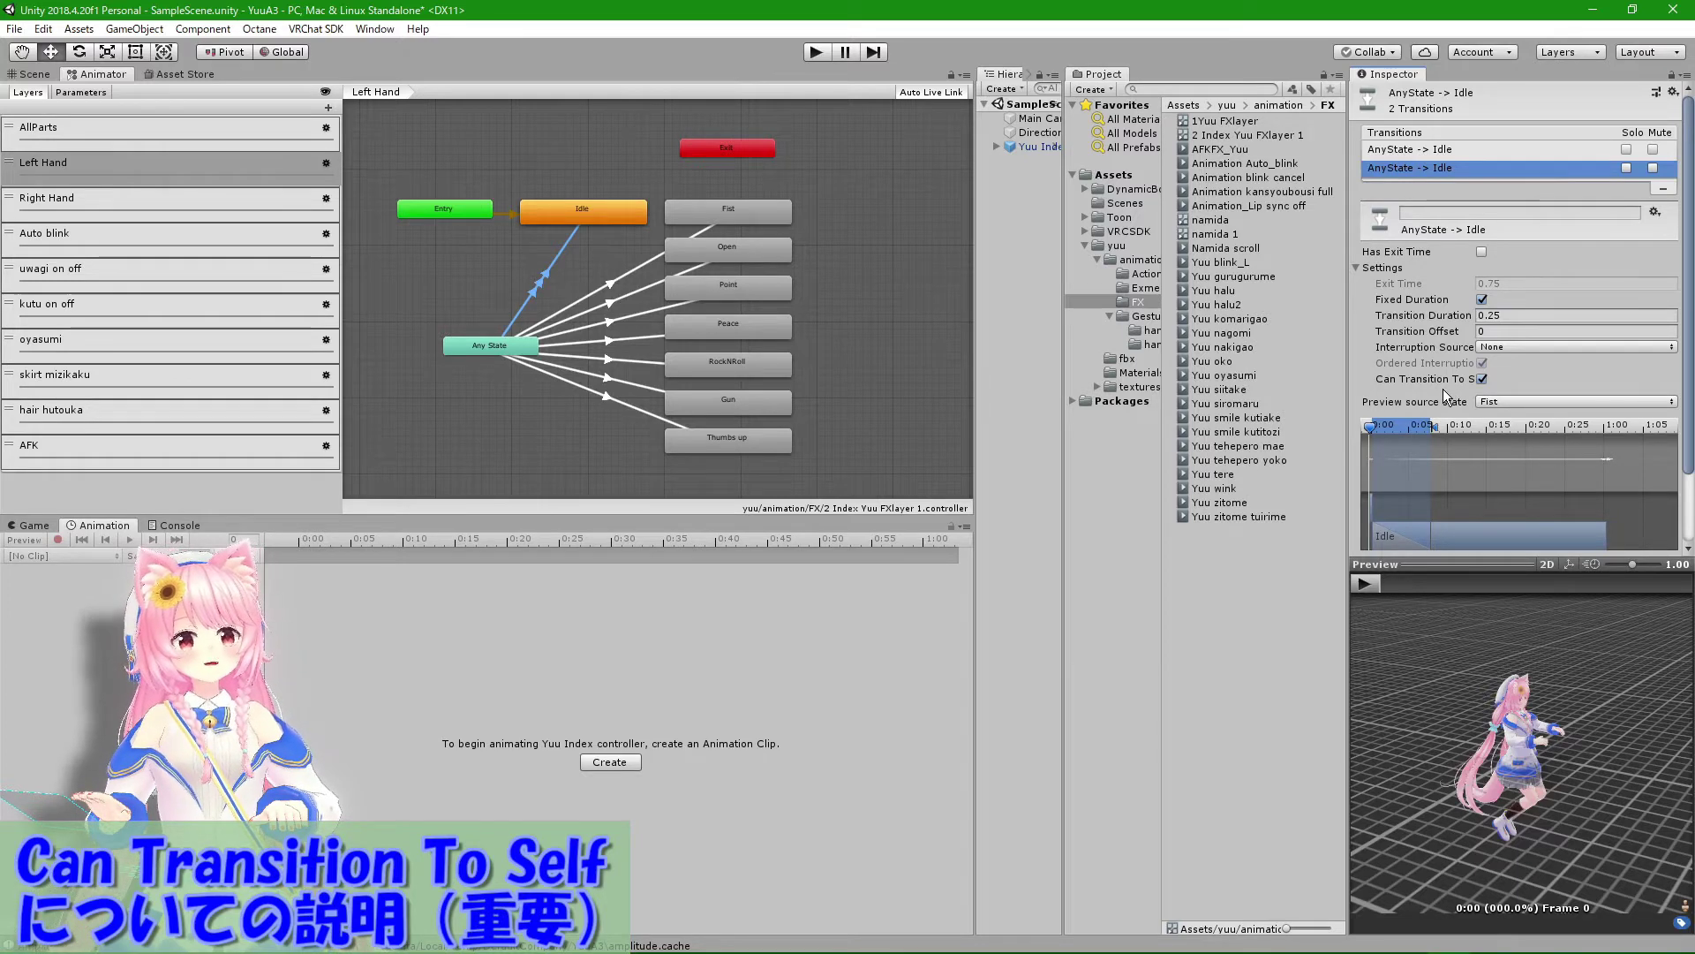
Step: Inspect Any State, the Idle state and the Any State to Idle transition settings
{"action": "left_click_drag", "start_coordinate": [1347, 332], "coordinate": [1258, 332]}
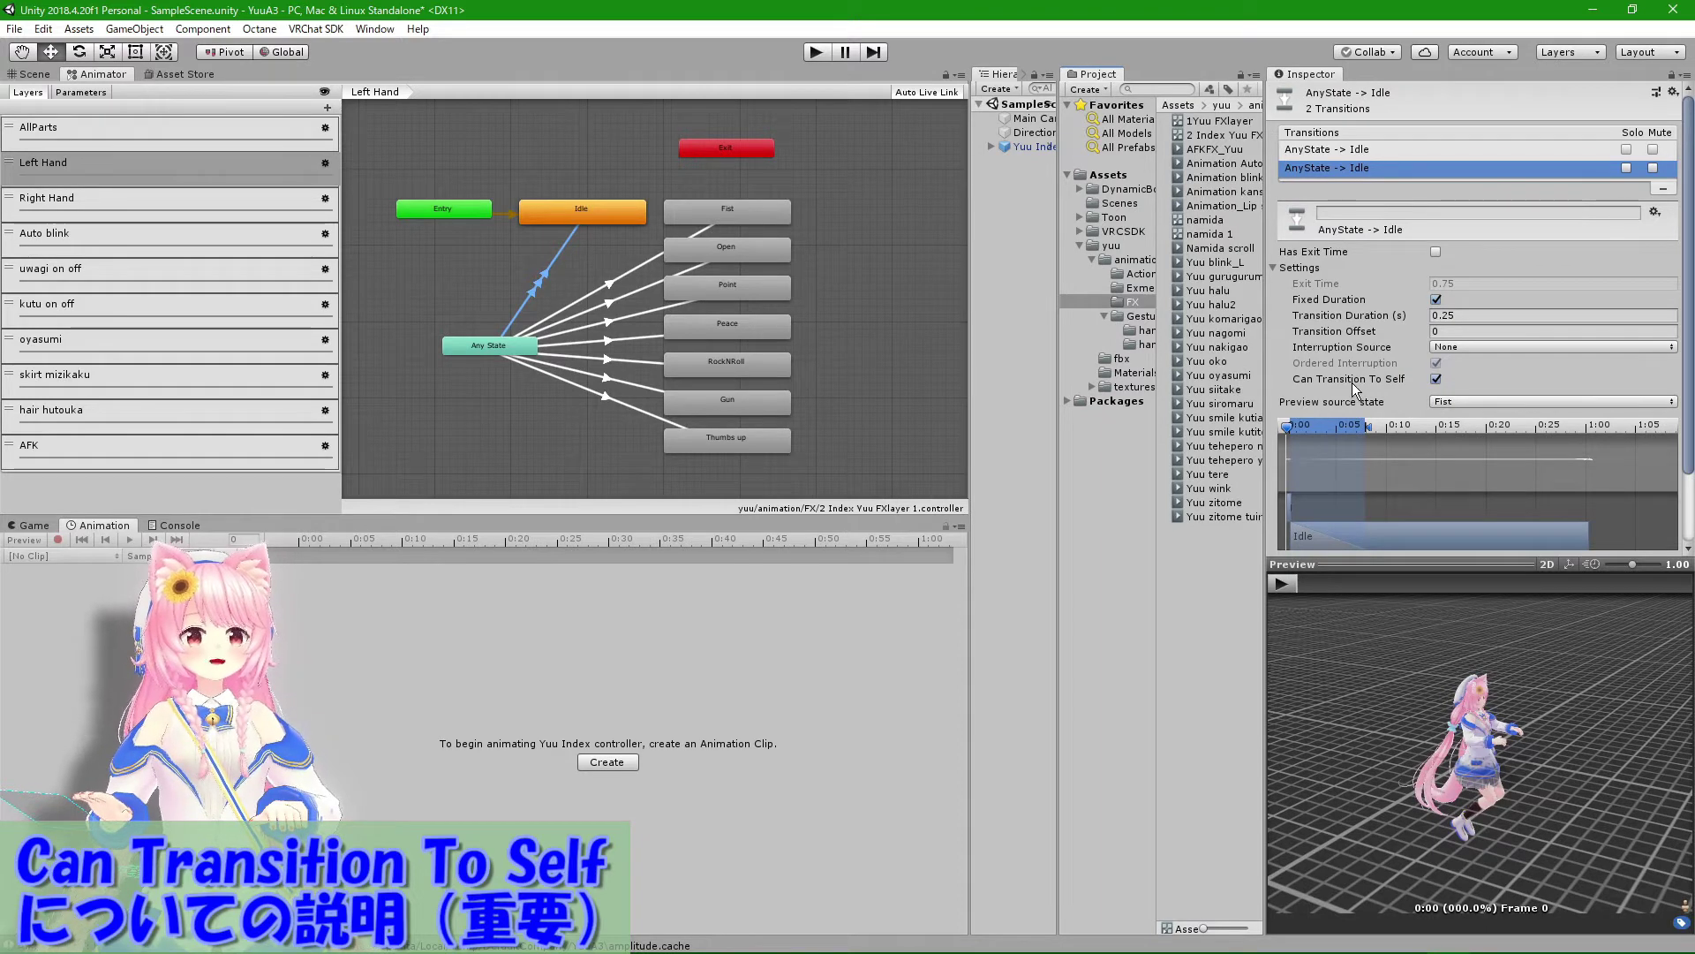
{"action": "left_click", "coordinate": [486, 350]}
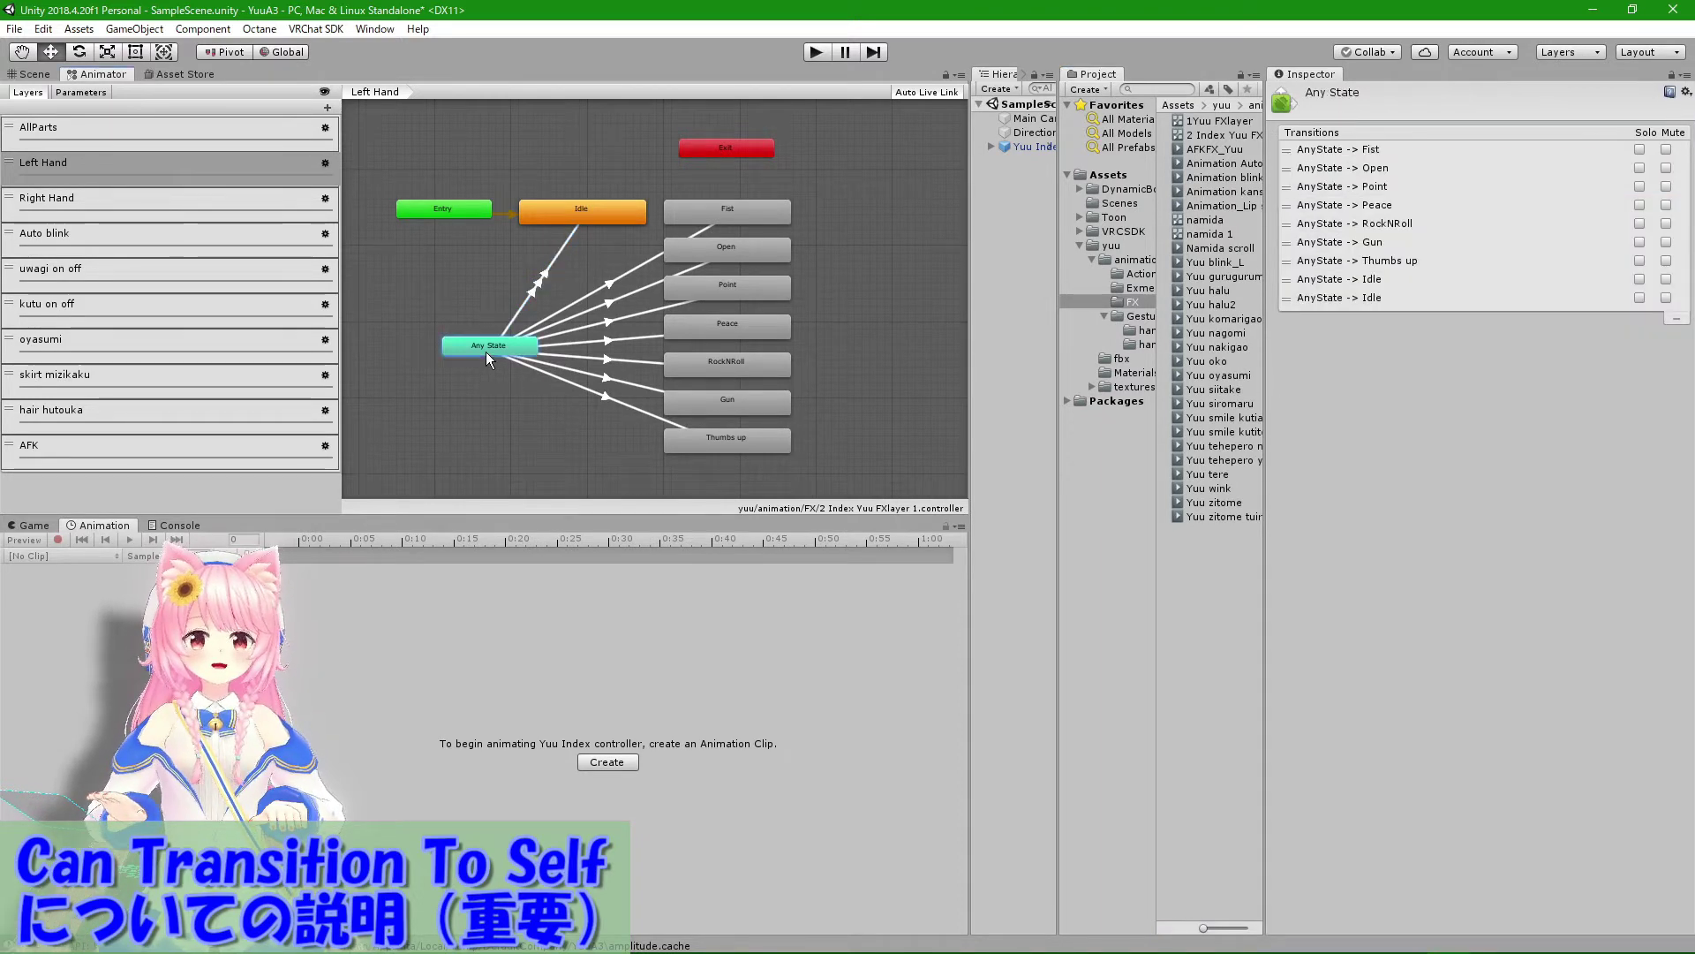
{"action": "left_click", "coordinate": [590, 210]}
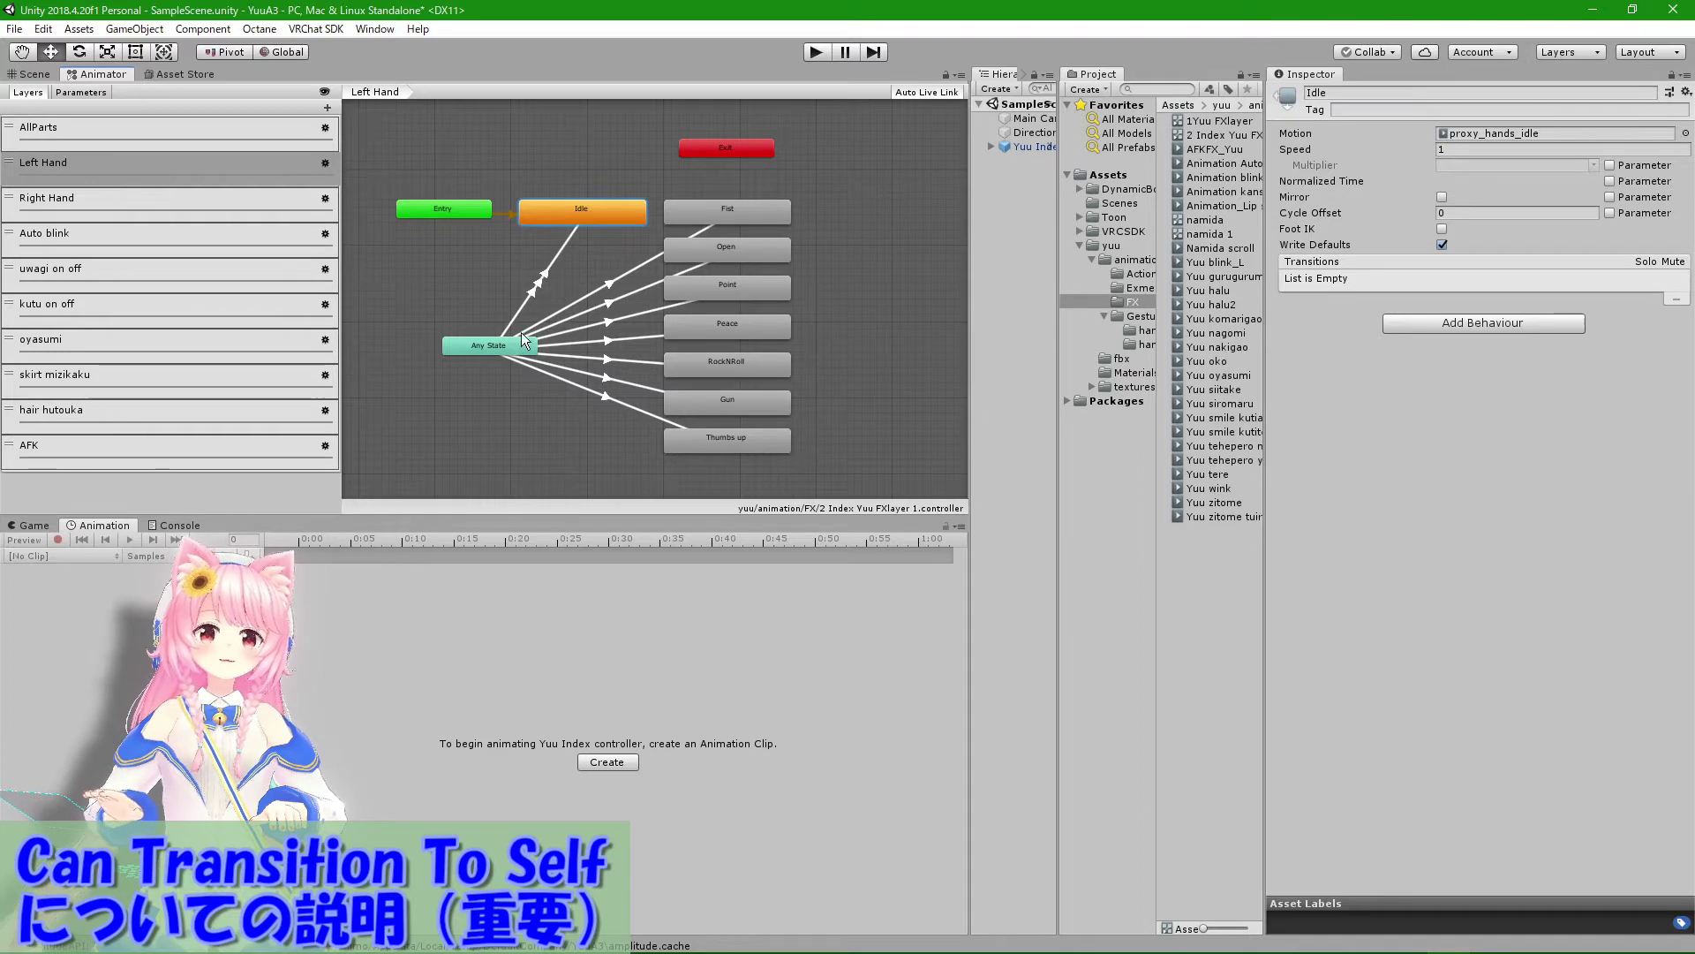
{"action": "left_click", "coordinate": [500, 349]}
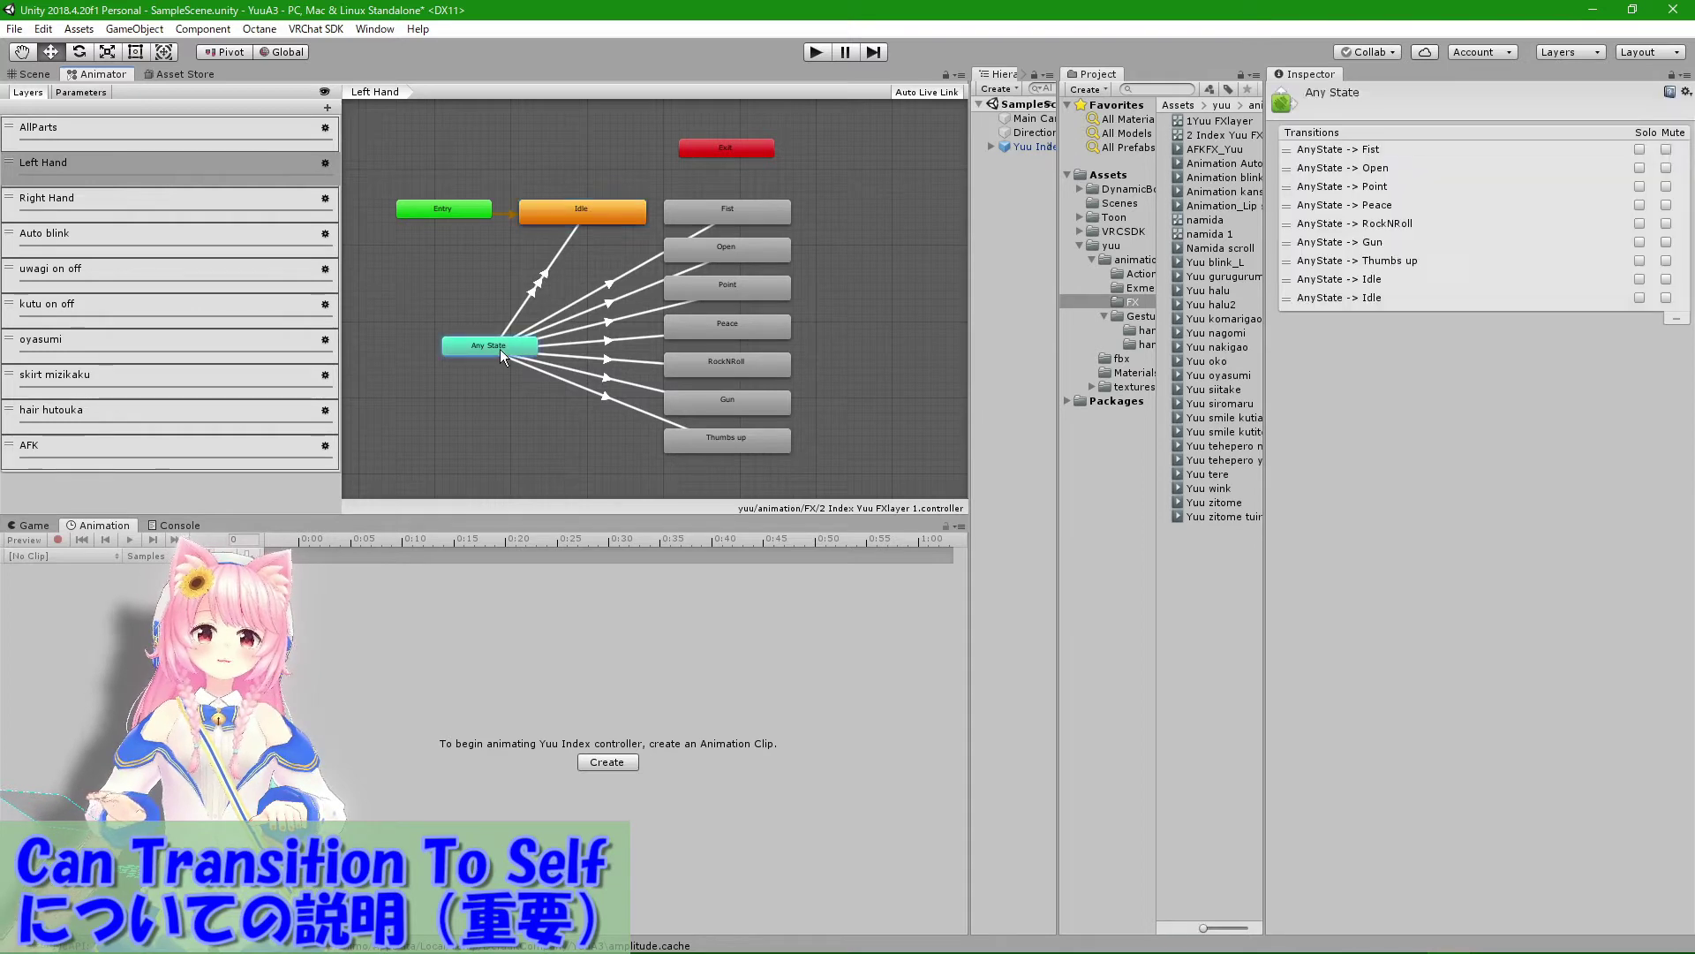
{"action": "left_click", "coordinate": [597, 222]}
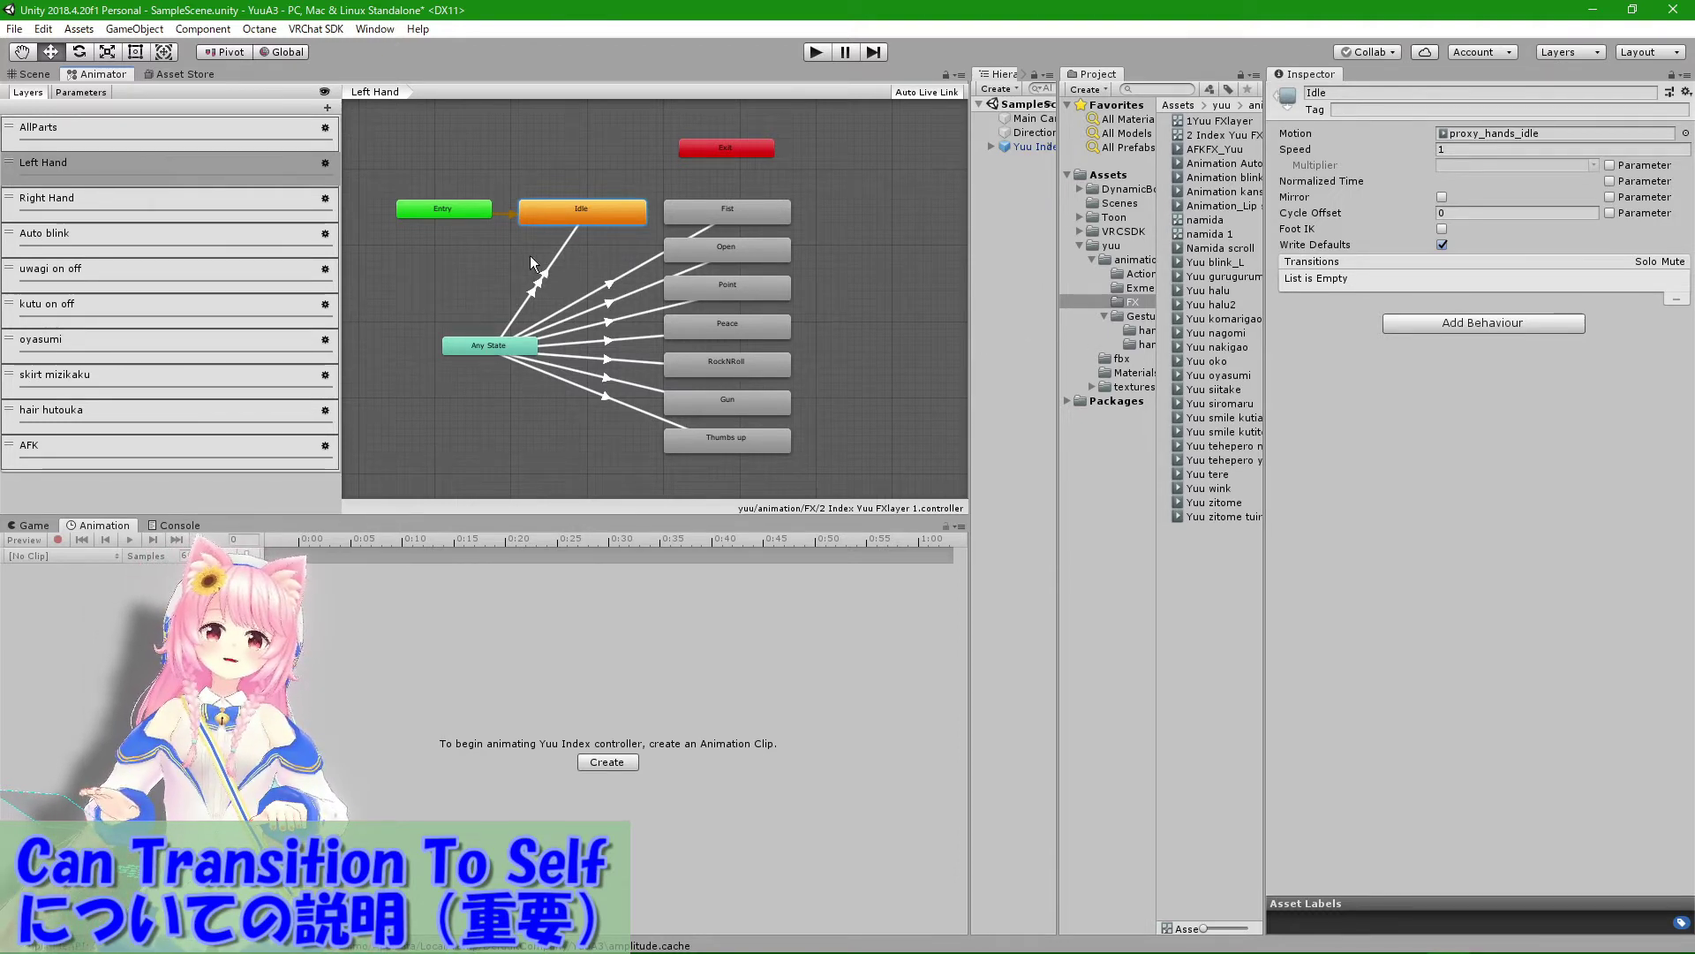
{"action": "left_click", "coordinate": [549, 267]}
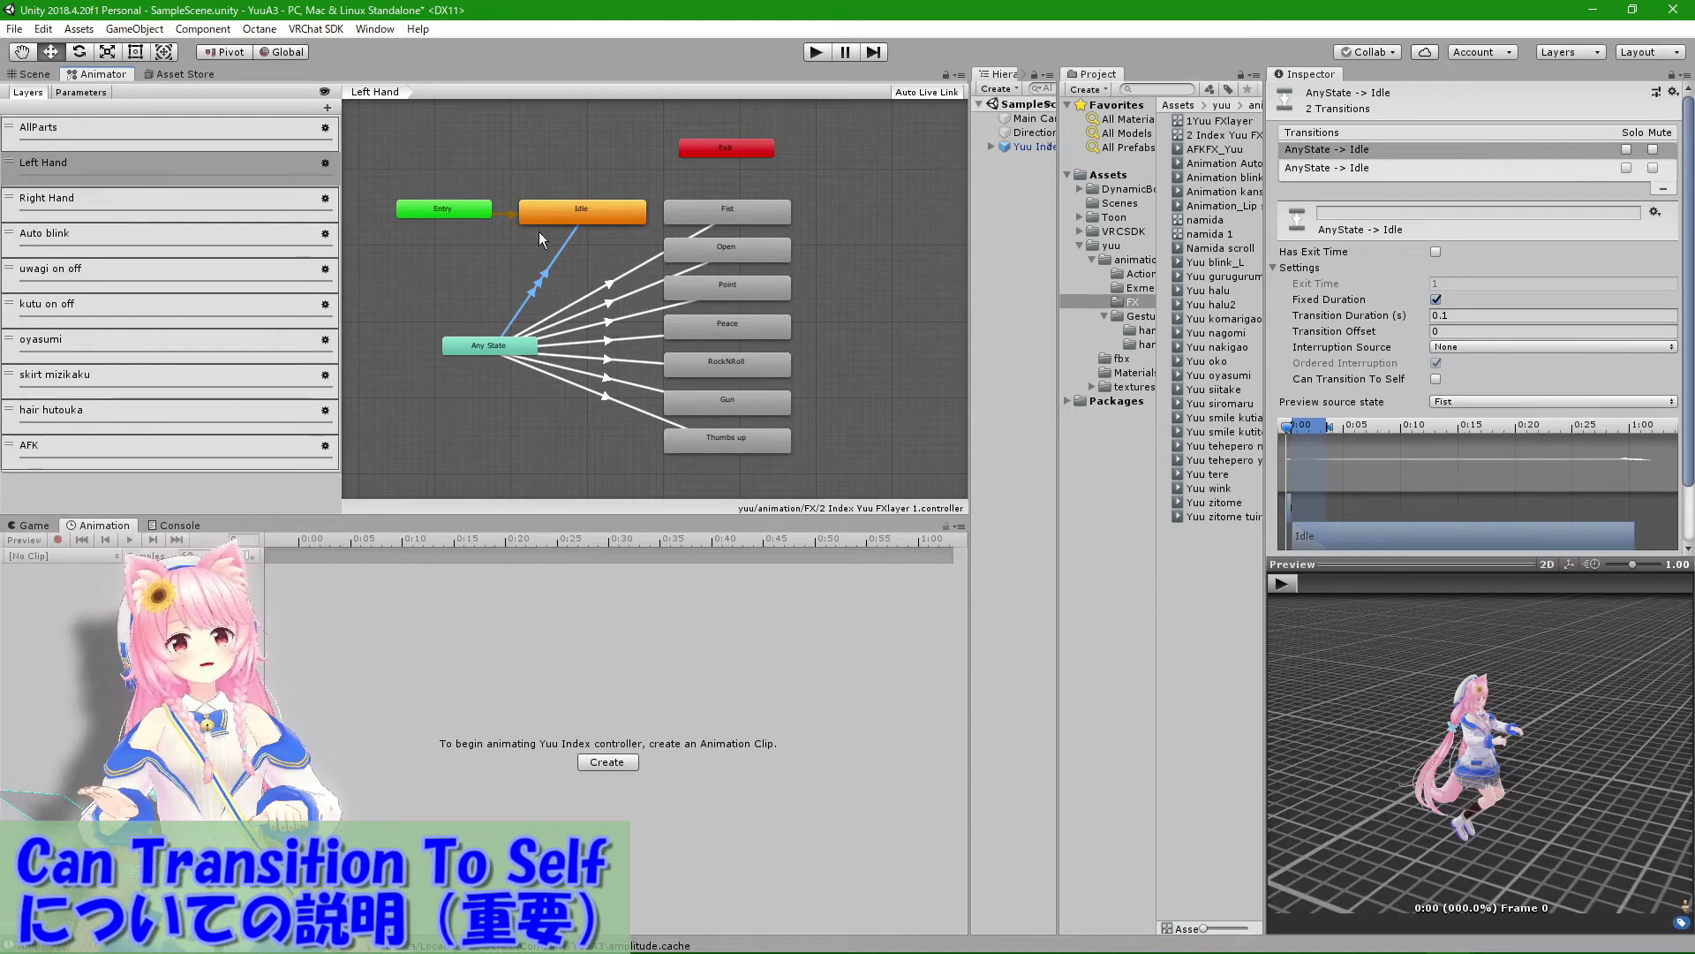
{"action": "left_click", "coordinate": [572, 209]}
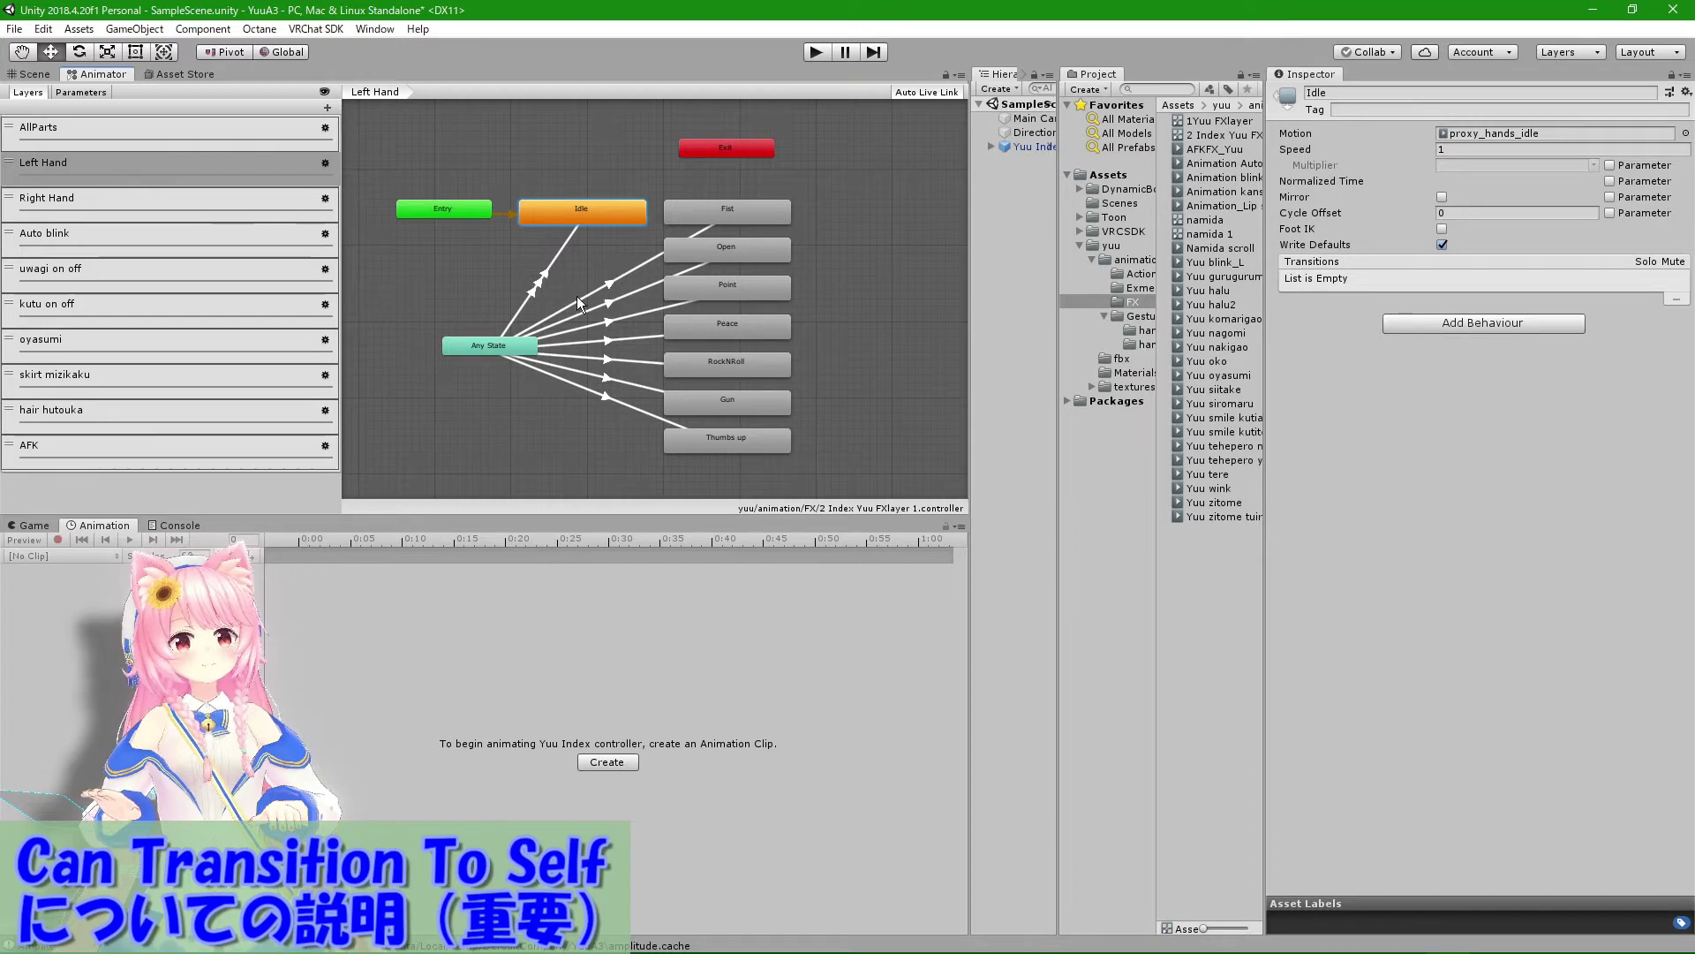
{"action": "left_click", "coordinate": [535, 295]}
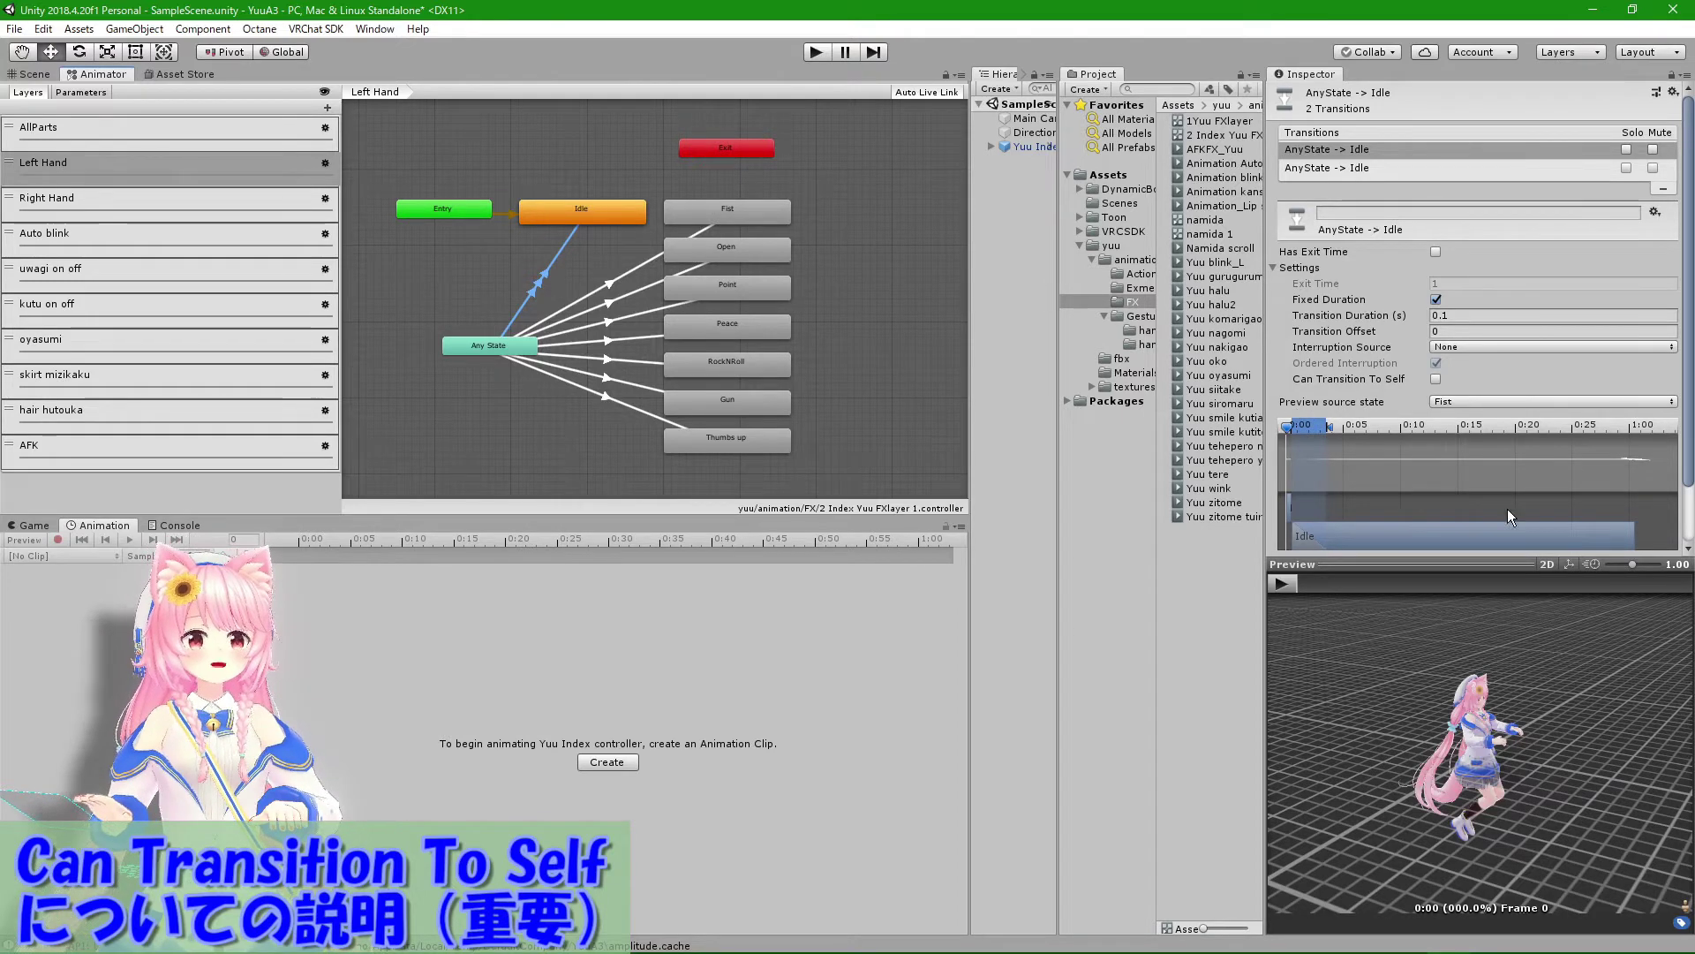
Step: Read the GestureLeft conditions for Idle, Fist, Open, Peace, RockNRoll and Thumbs up, then open Right Hand
{"action": "left_click_drag", "start_coordinate": [1417, 562], "coordinate": [1416, 667]}
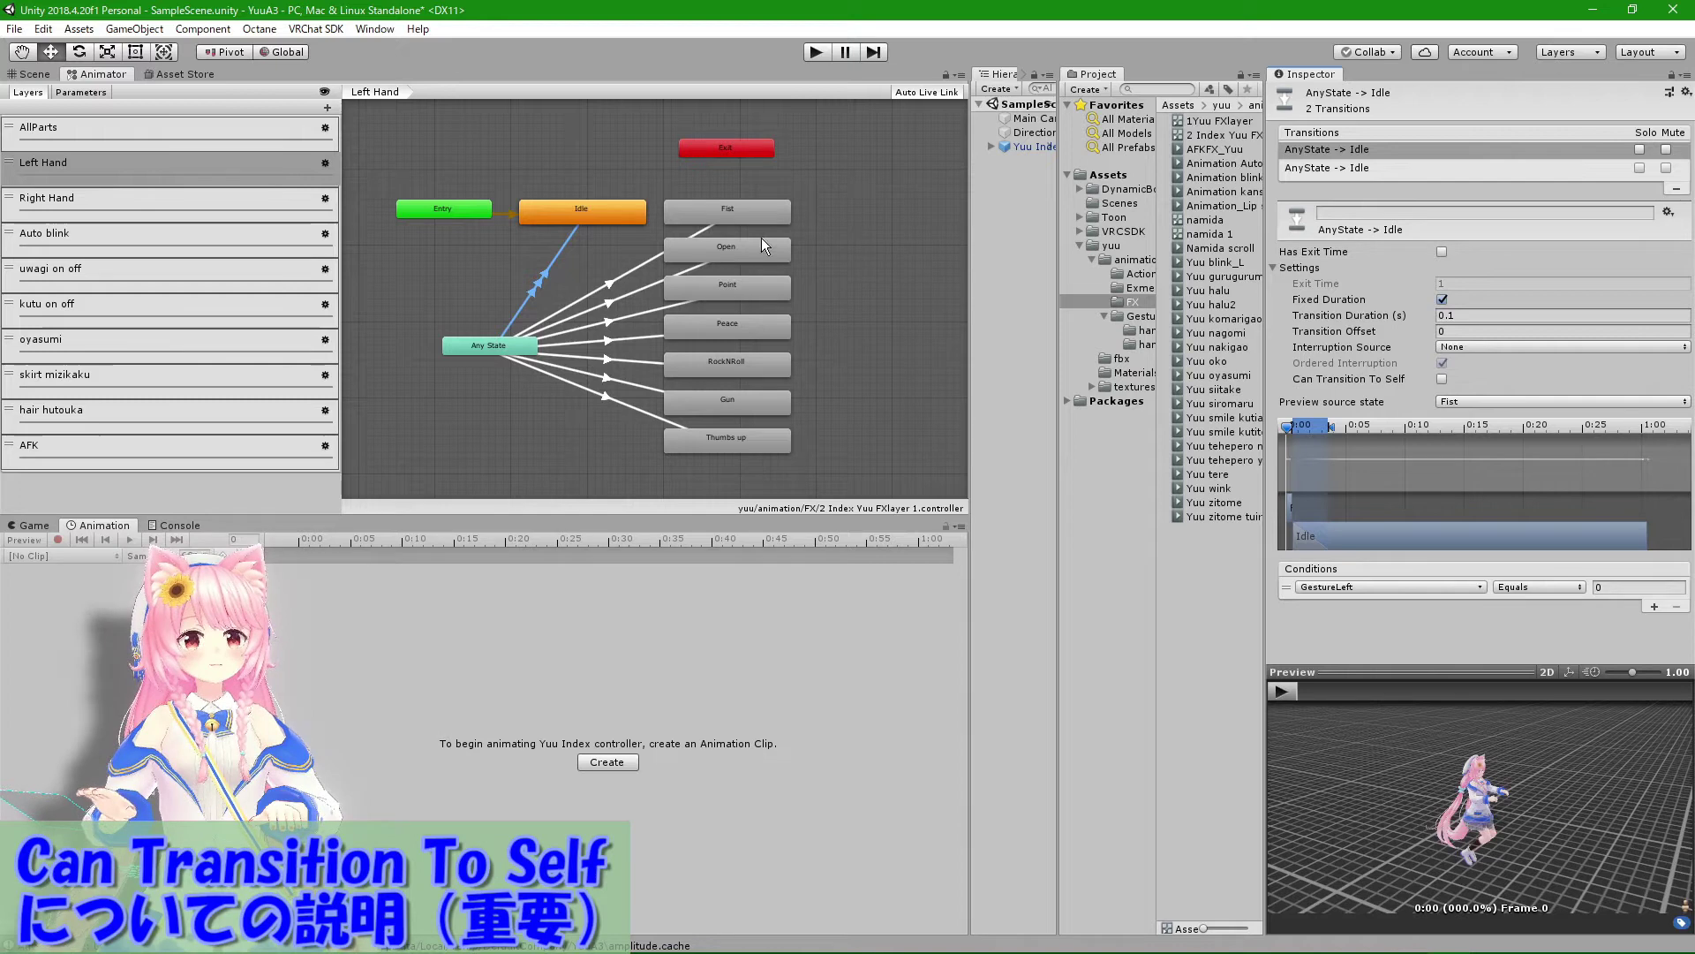
{"action": "left_click", "coordinate": [622, 275]}
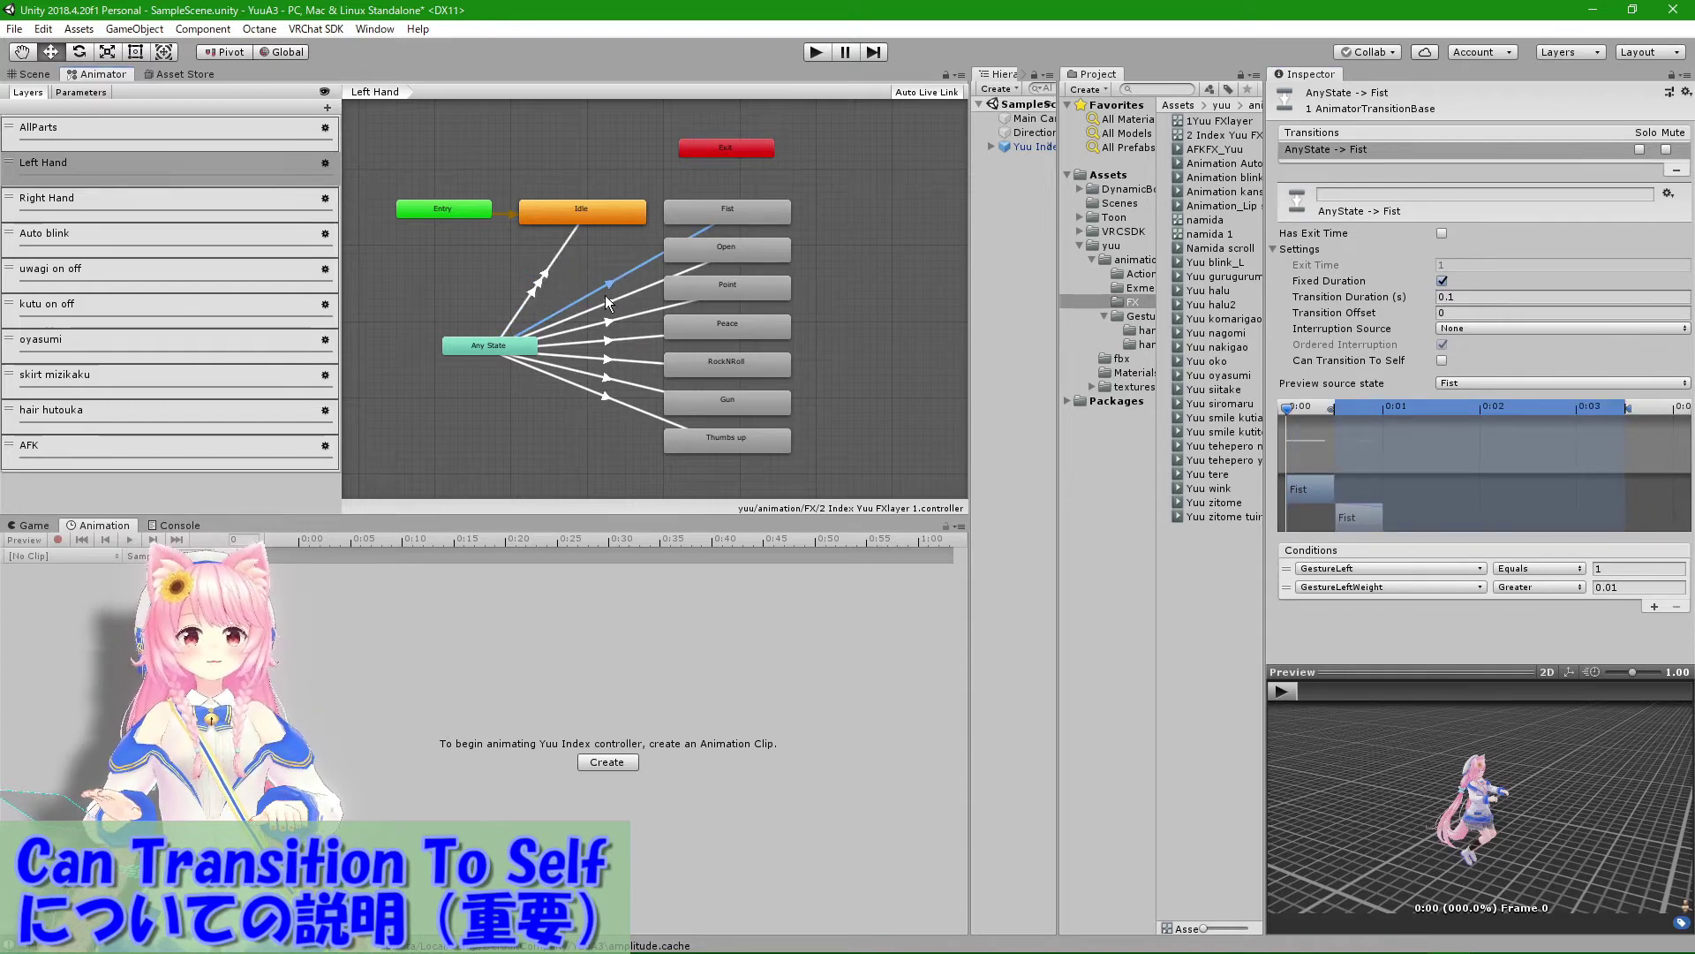
{"action": "left_click", "coordinate": [626, 320]}
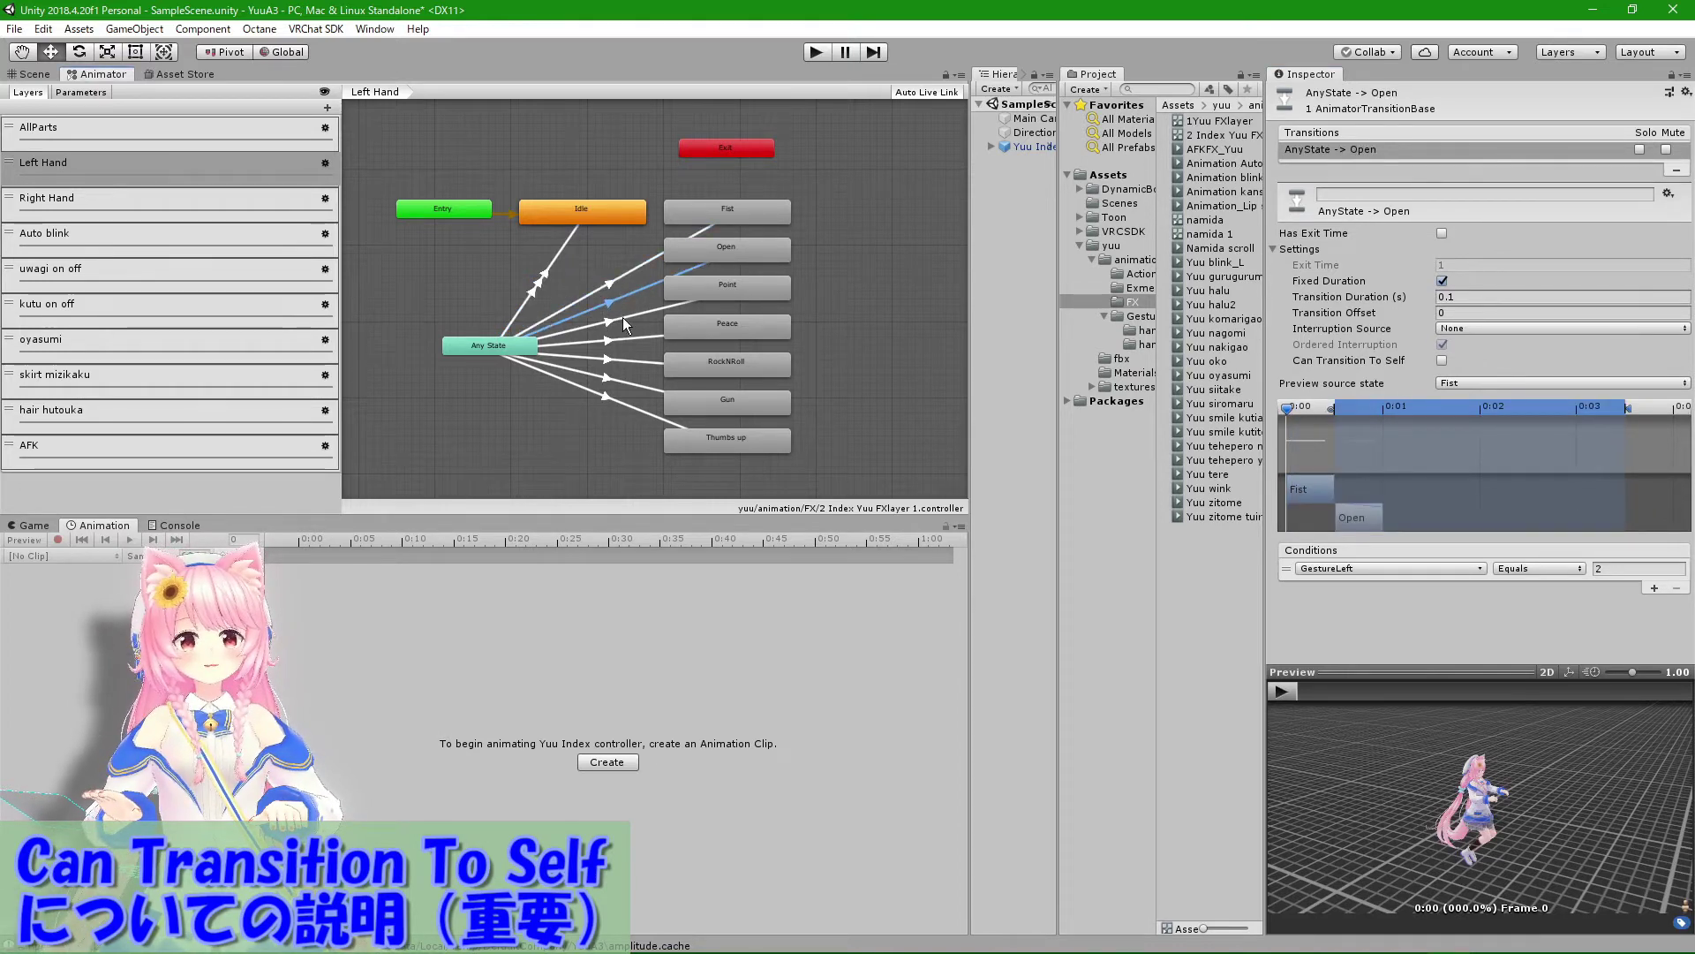
{"action": "left_click", "coordinate": [631, 337]}
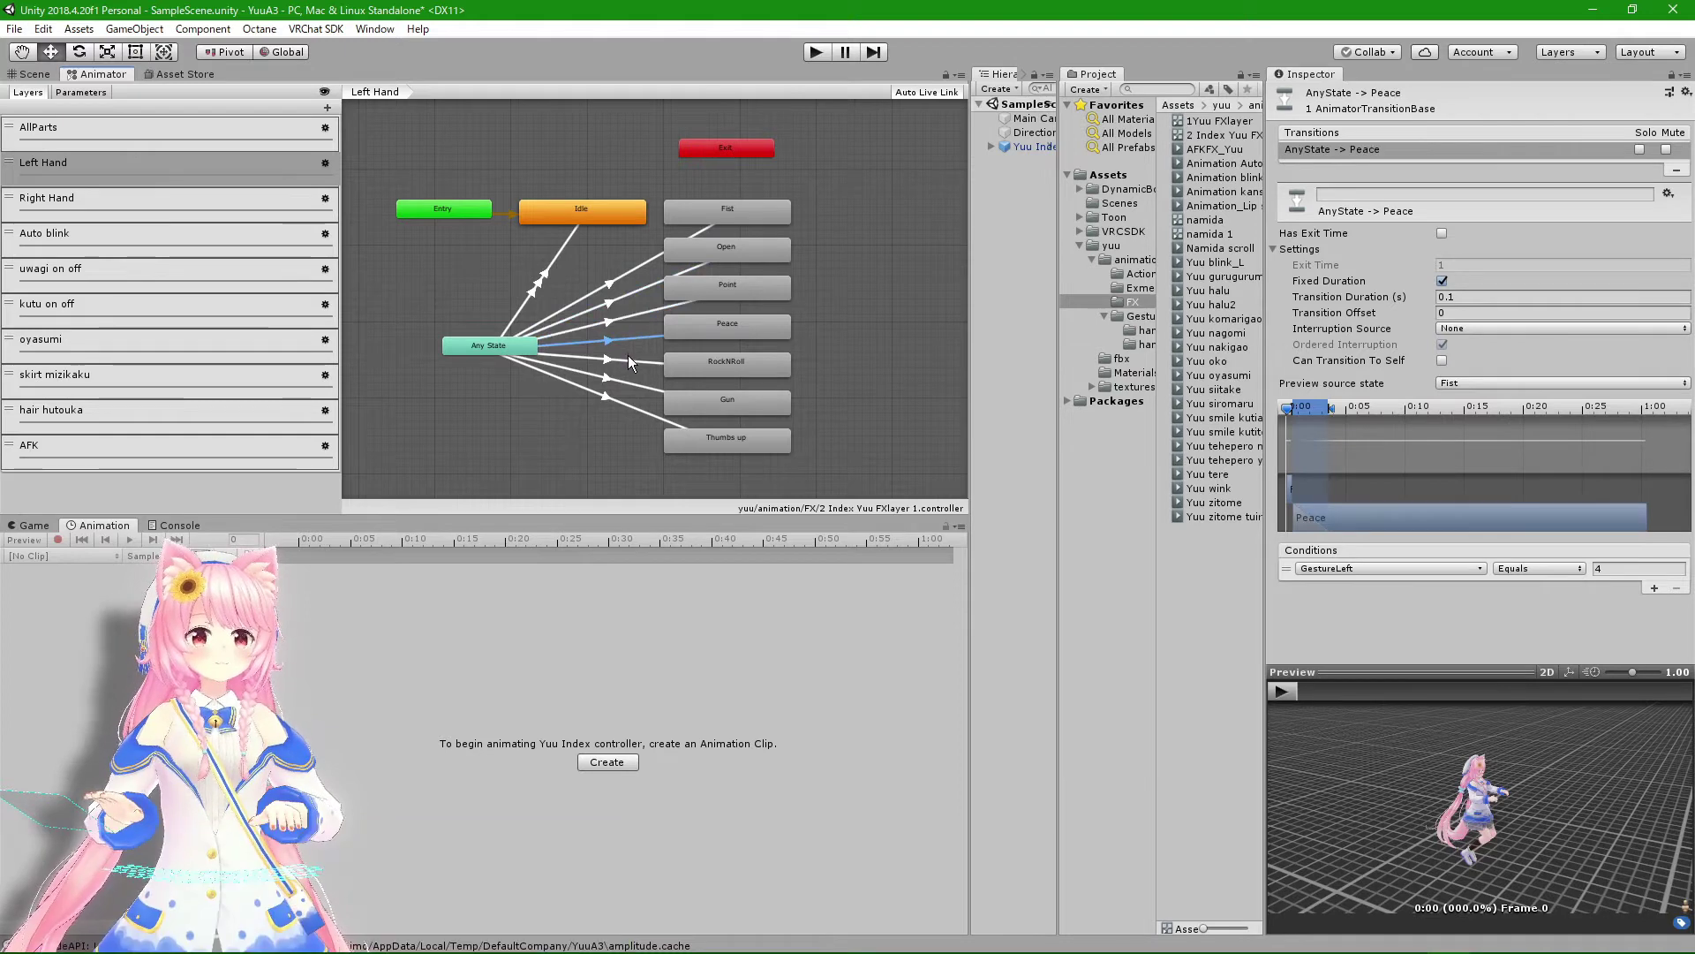
{"action": "left_click", "coordinate": [632, 361]}
{"action": "left_click", "coordinate": [617, 410]}
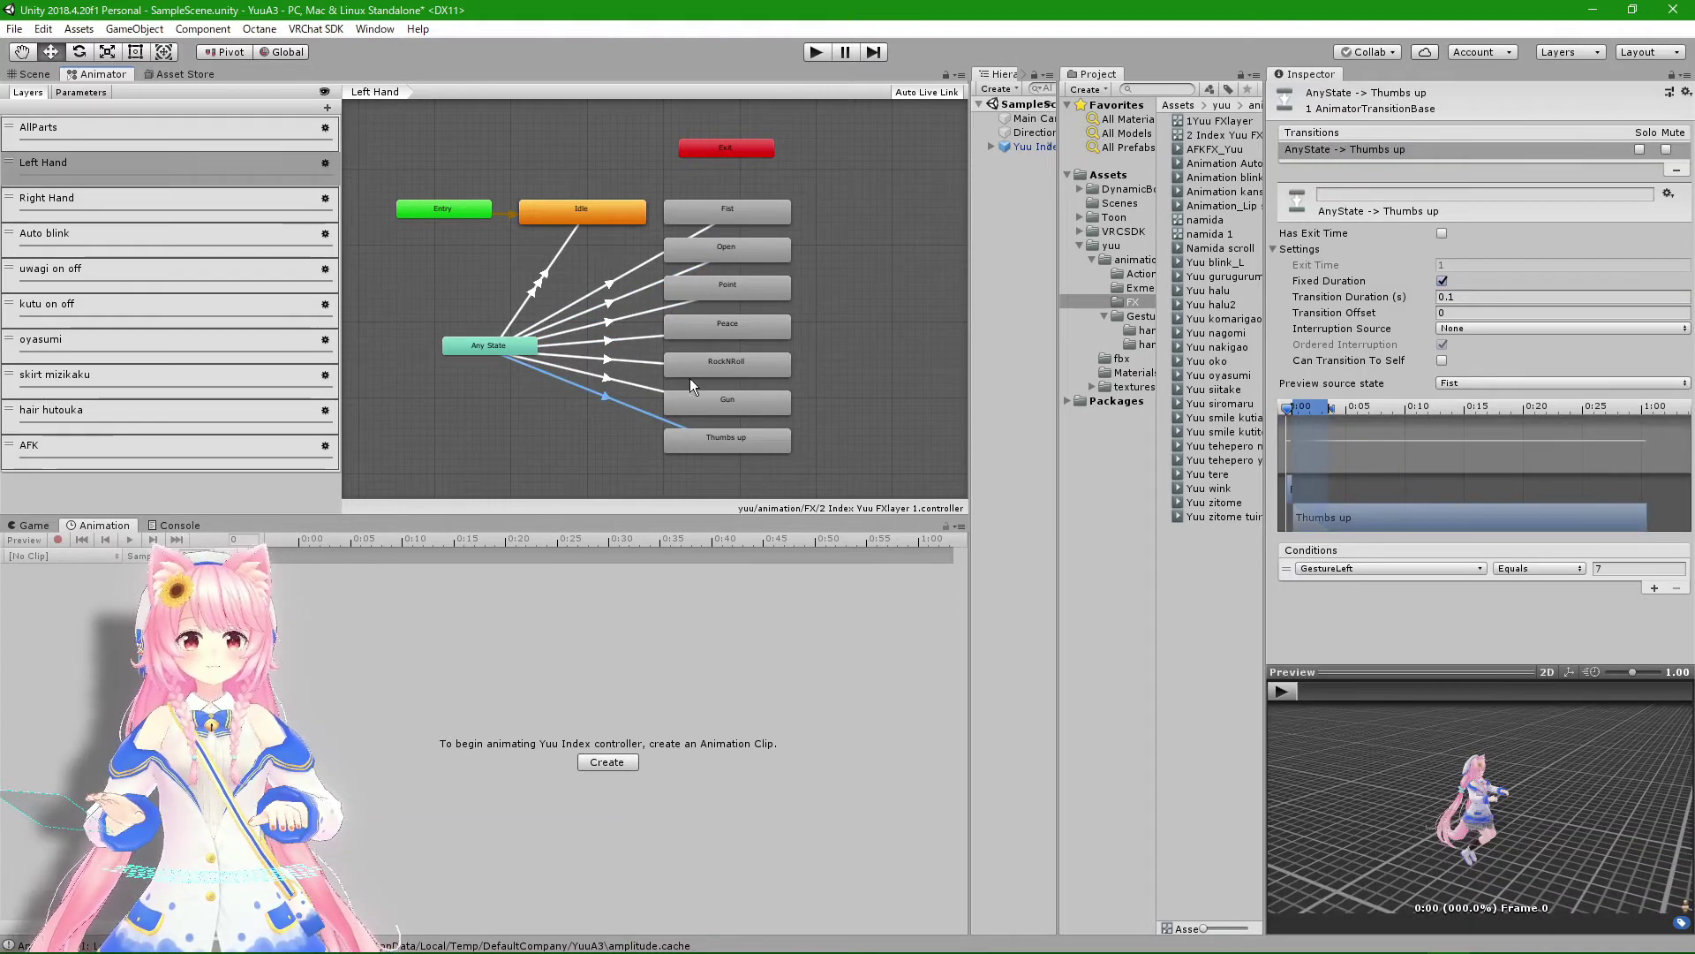
{"action": "left_click", "coordinate": [176, 208]}
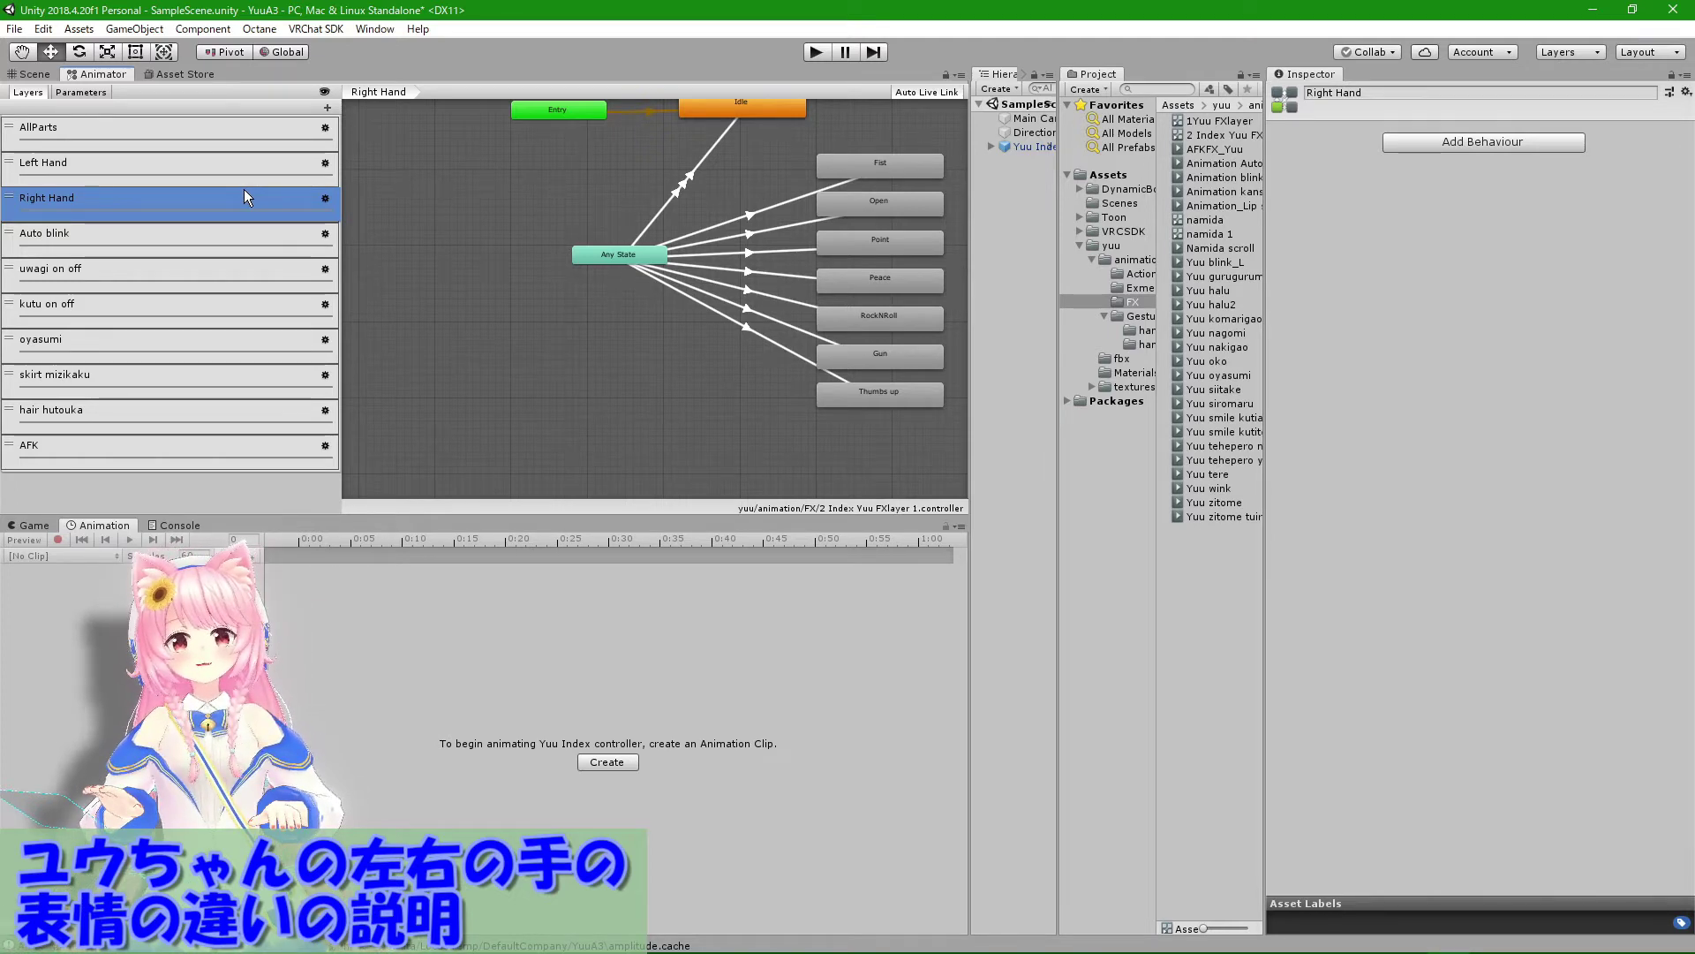
Step: Show the Auto blink layer's whole graph and open the Animation Auto_blink clip from its state
{"action": "left_click", "coordinate": [226, 242]}
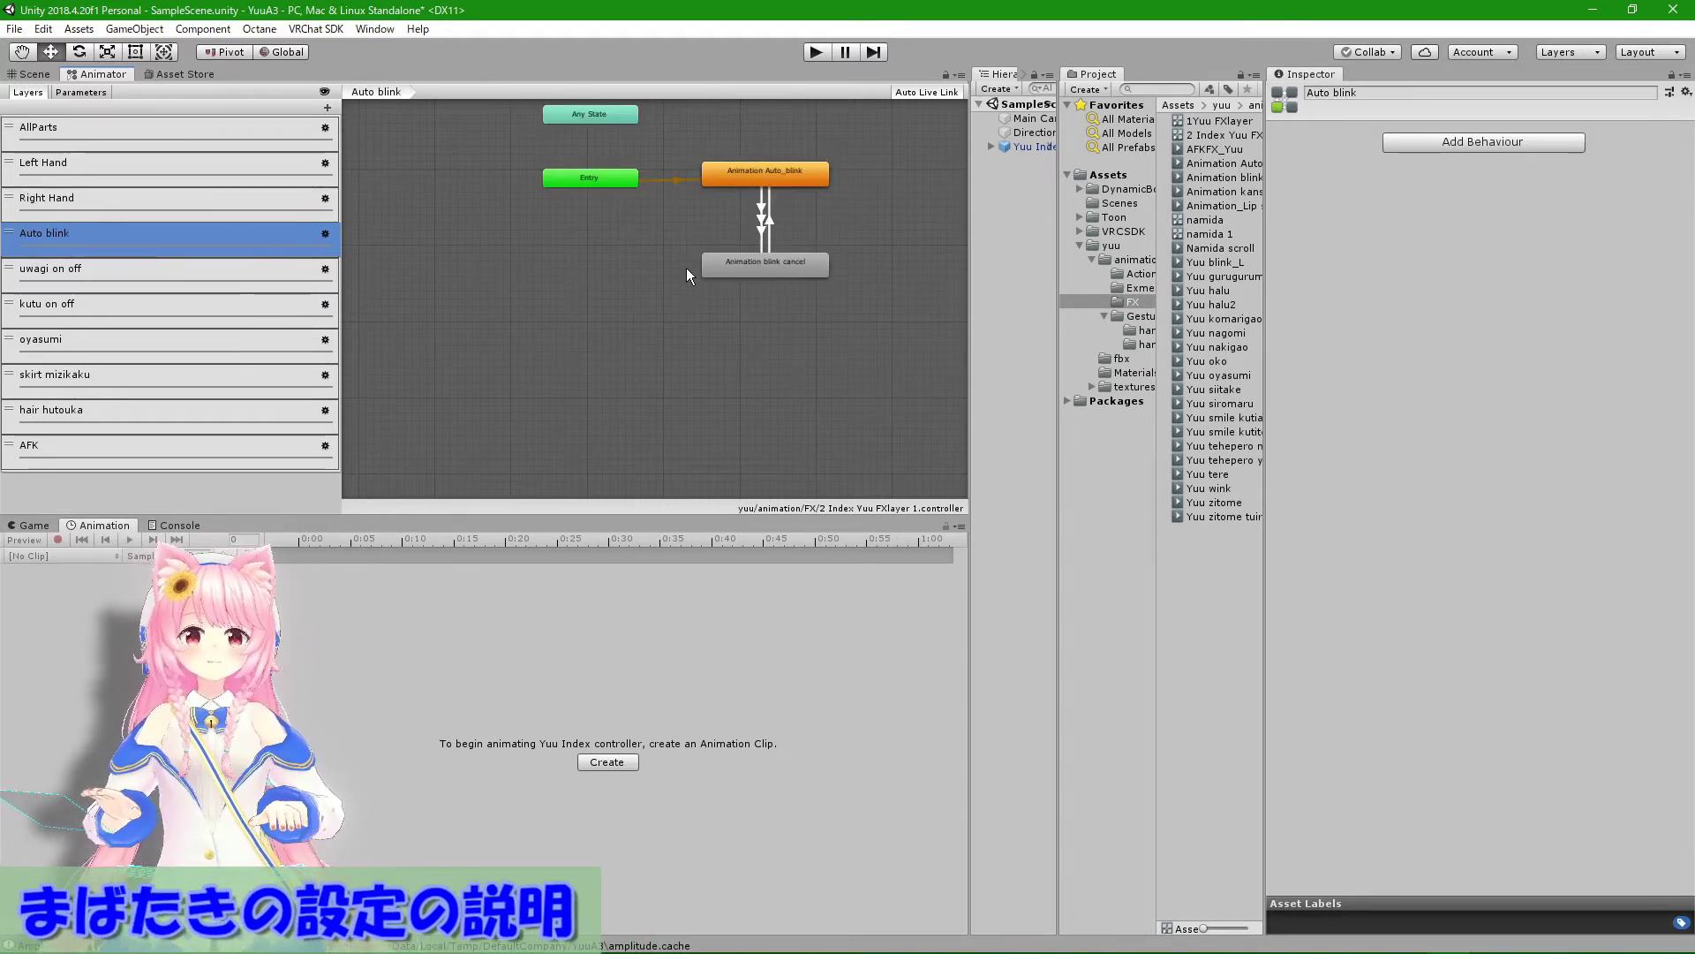
{"action": "middle_click_drag", "start_coordinate": [685, 262], "coordinate": [622, 362]}
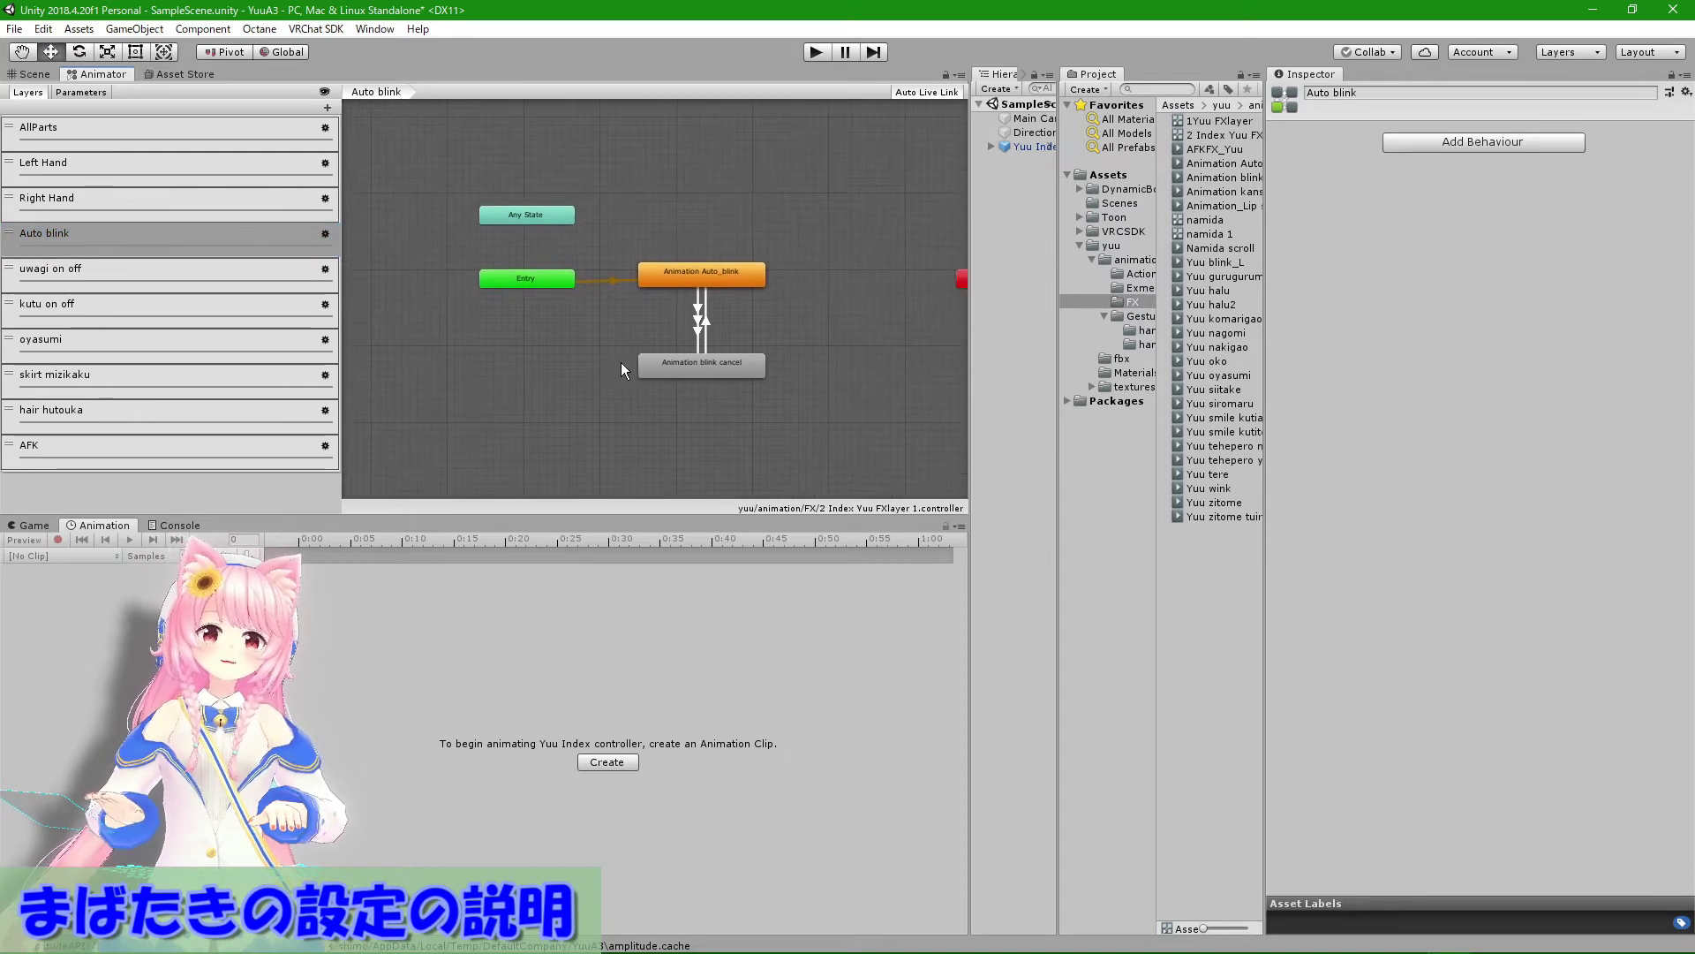
{"action": "middle_click_drag", "start_coordinate": [803, 334], "coordinate": [755, 346]}
{"action": "scroll", "coordinate": [755, 347], "scroll_direction": "down", "scroll_amount": 2}
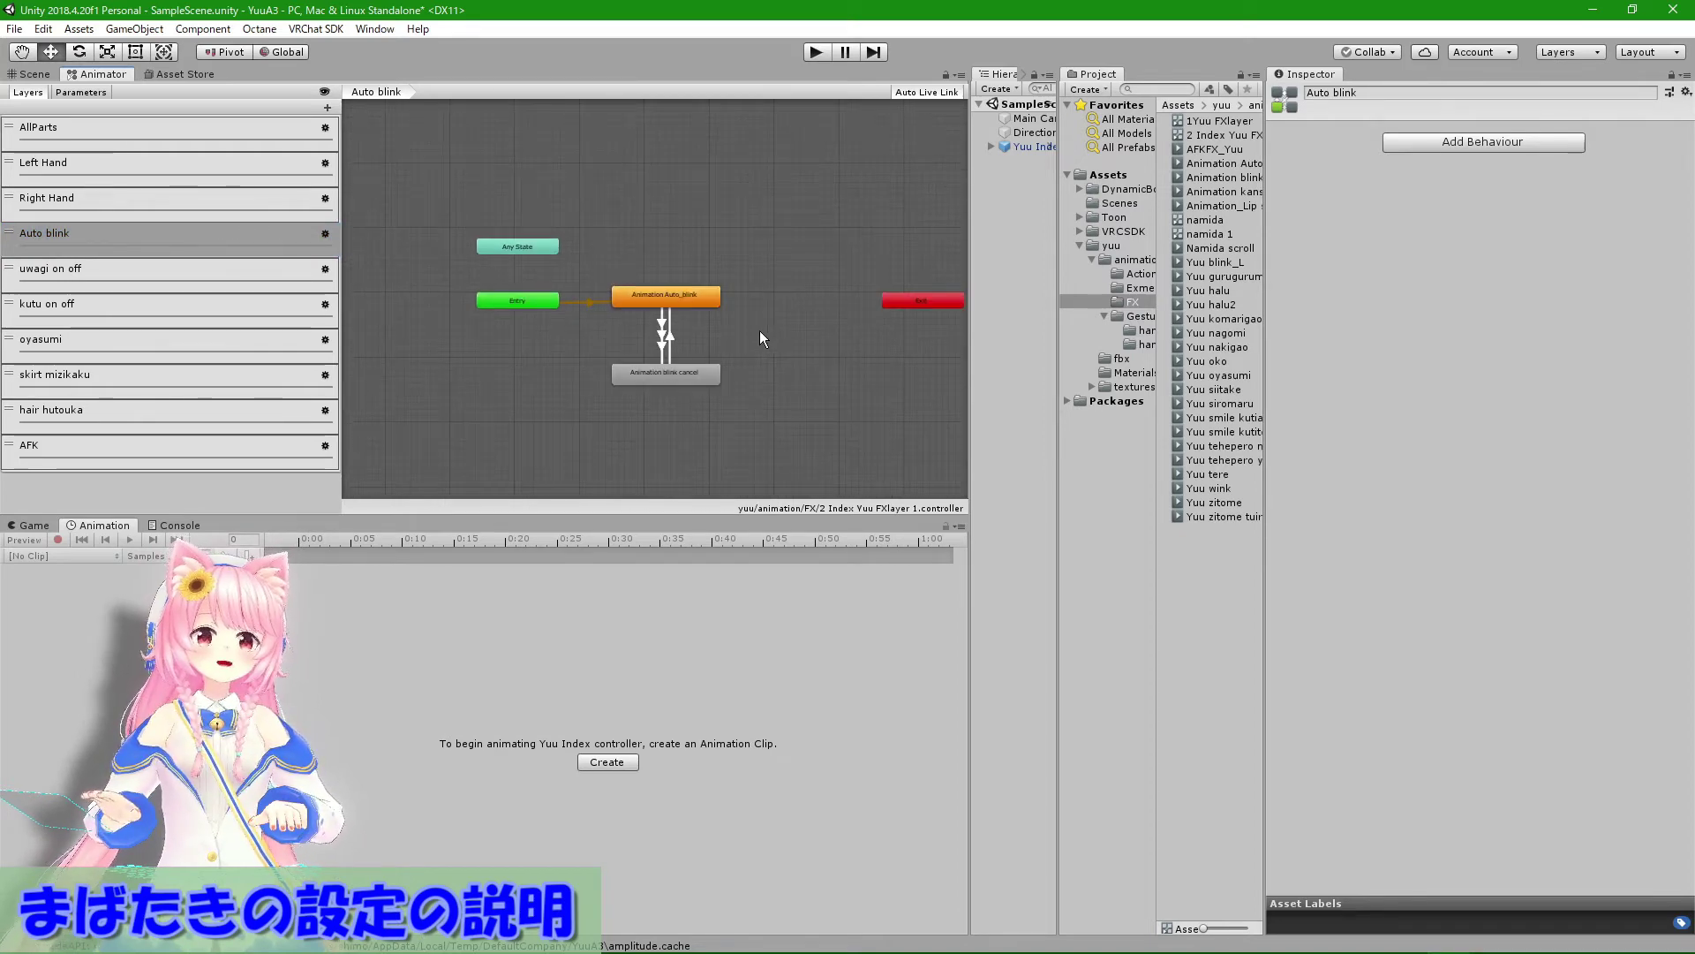
{"action": "left_click", "coordinate": [543, 301]}
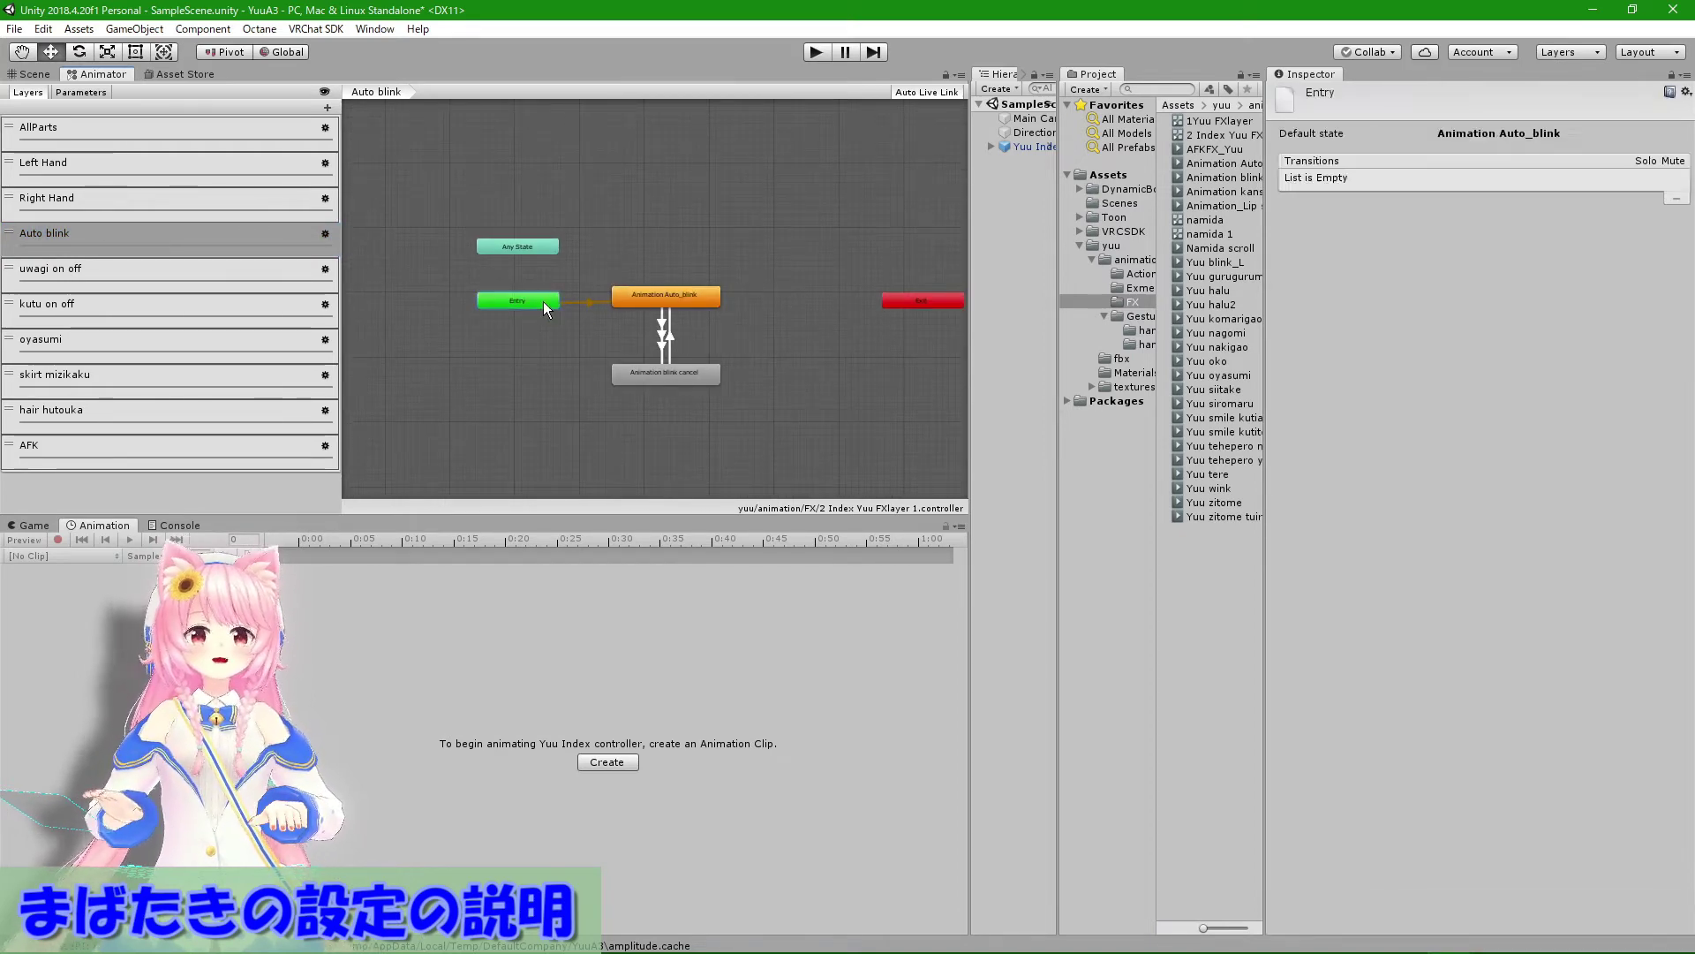
{"action": "left_click", "coordinate": [690, 299]}
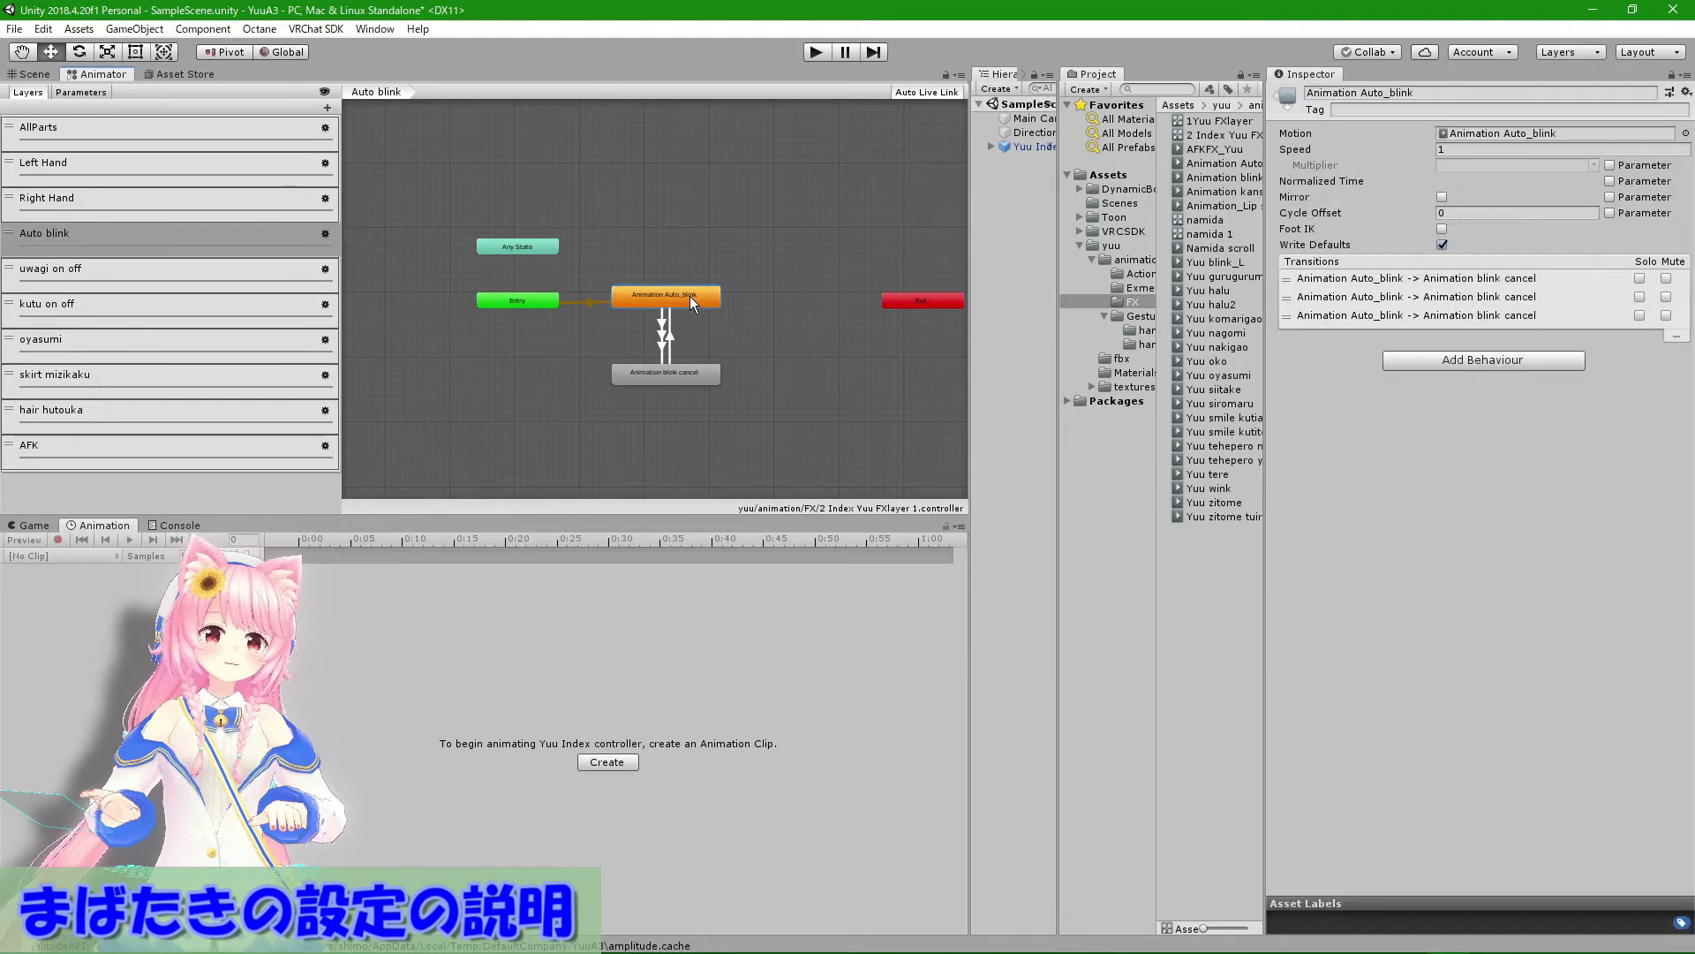
{"action": "left_click", "coordinate": [1496, 135]}
{"action": "left_click", "coordinate": [1227, 163]}
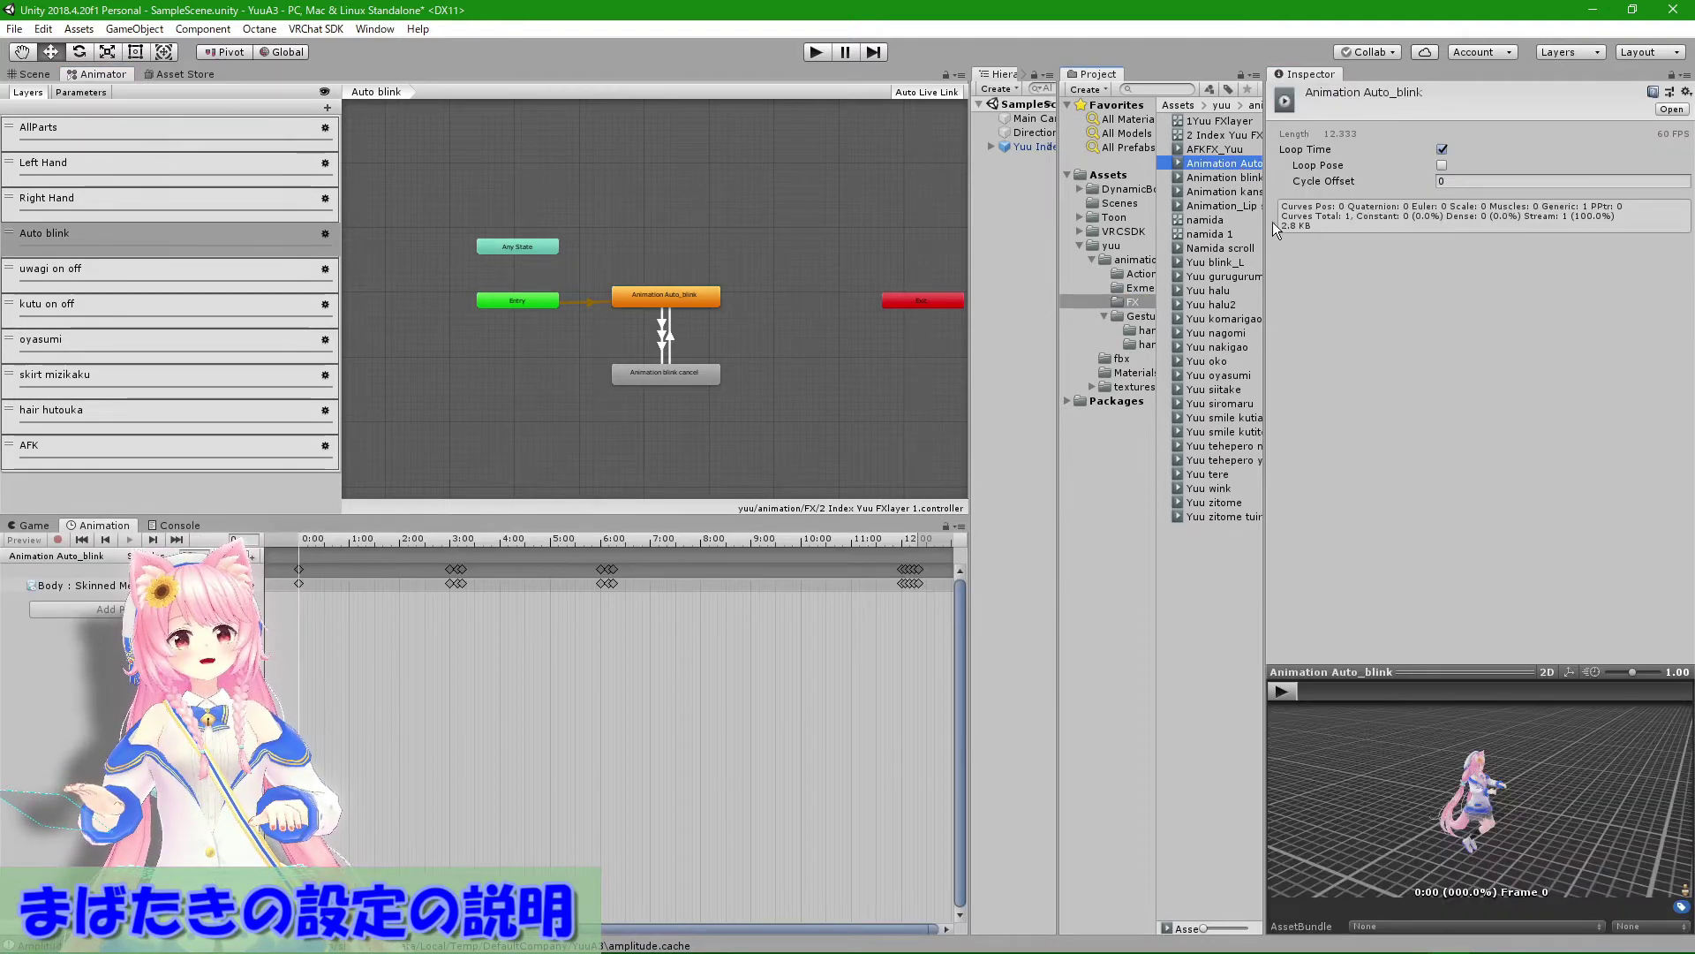
Step: Enlarge the avatar preview, turn it front-facing, and play then pause the blink animation
{"action": "left_click_drag", "start_coordinate": [1265, 570], "coordinate": [1100, 572]}
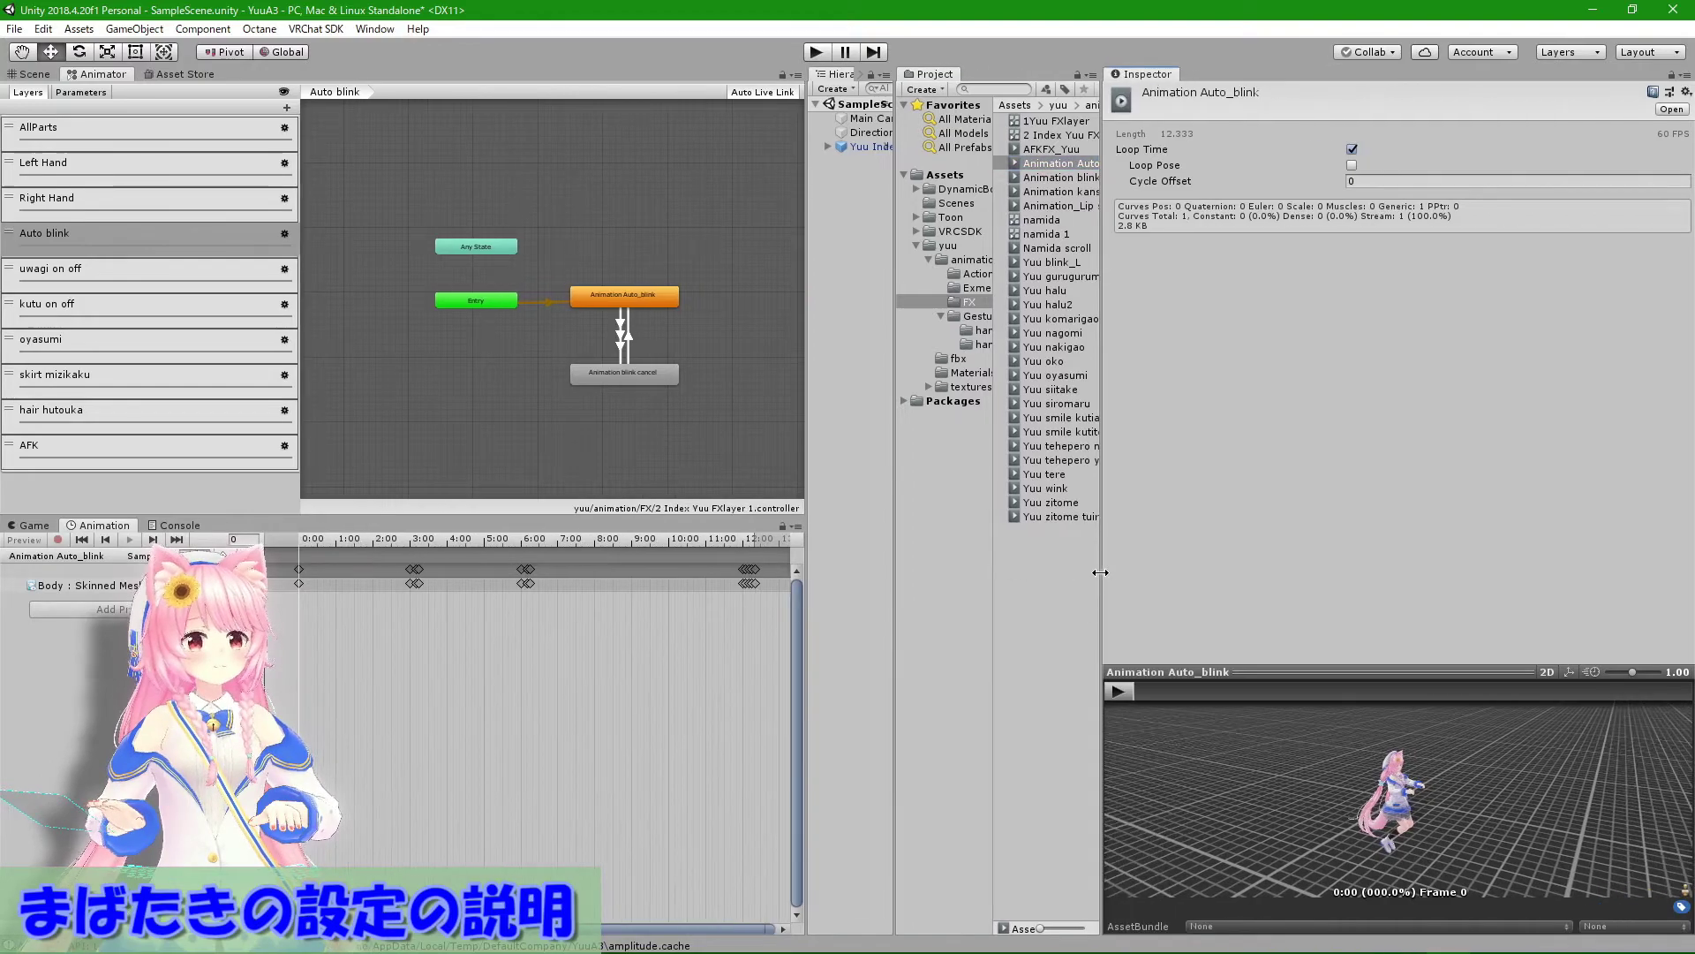
{"action": "left_click_drag", "start_coordinate": [1264, 671], "coordinate": [1272, 237]}
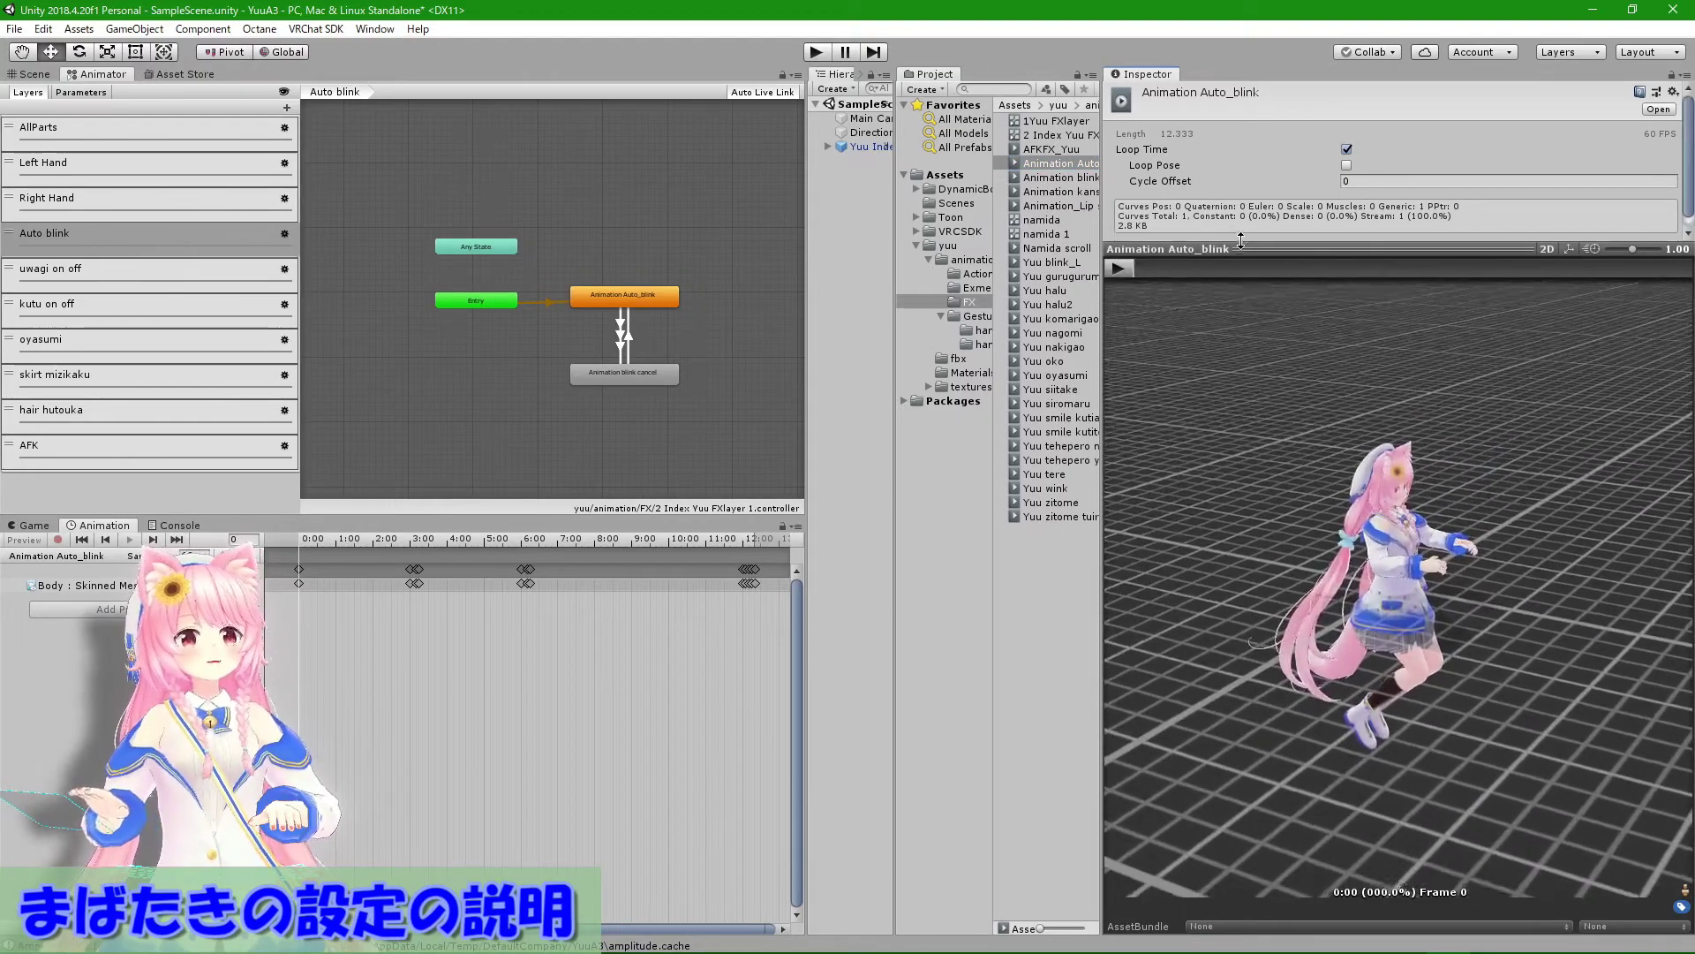
{"action": "left_click_drag", "start_coordinate": [1602, 591], "coordinate": [1406, 551]}
{"action": "scroll", "coordinate": [1406, 551], "scroll_direction": "up", "scroll_amount": 5}
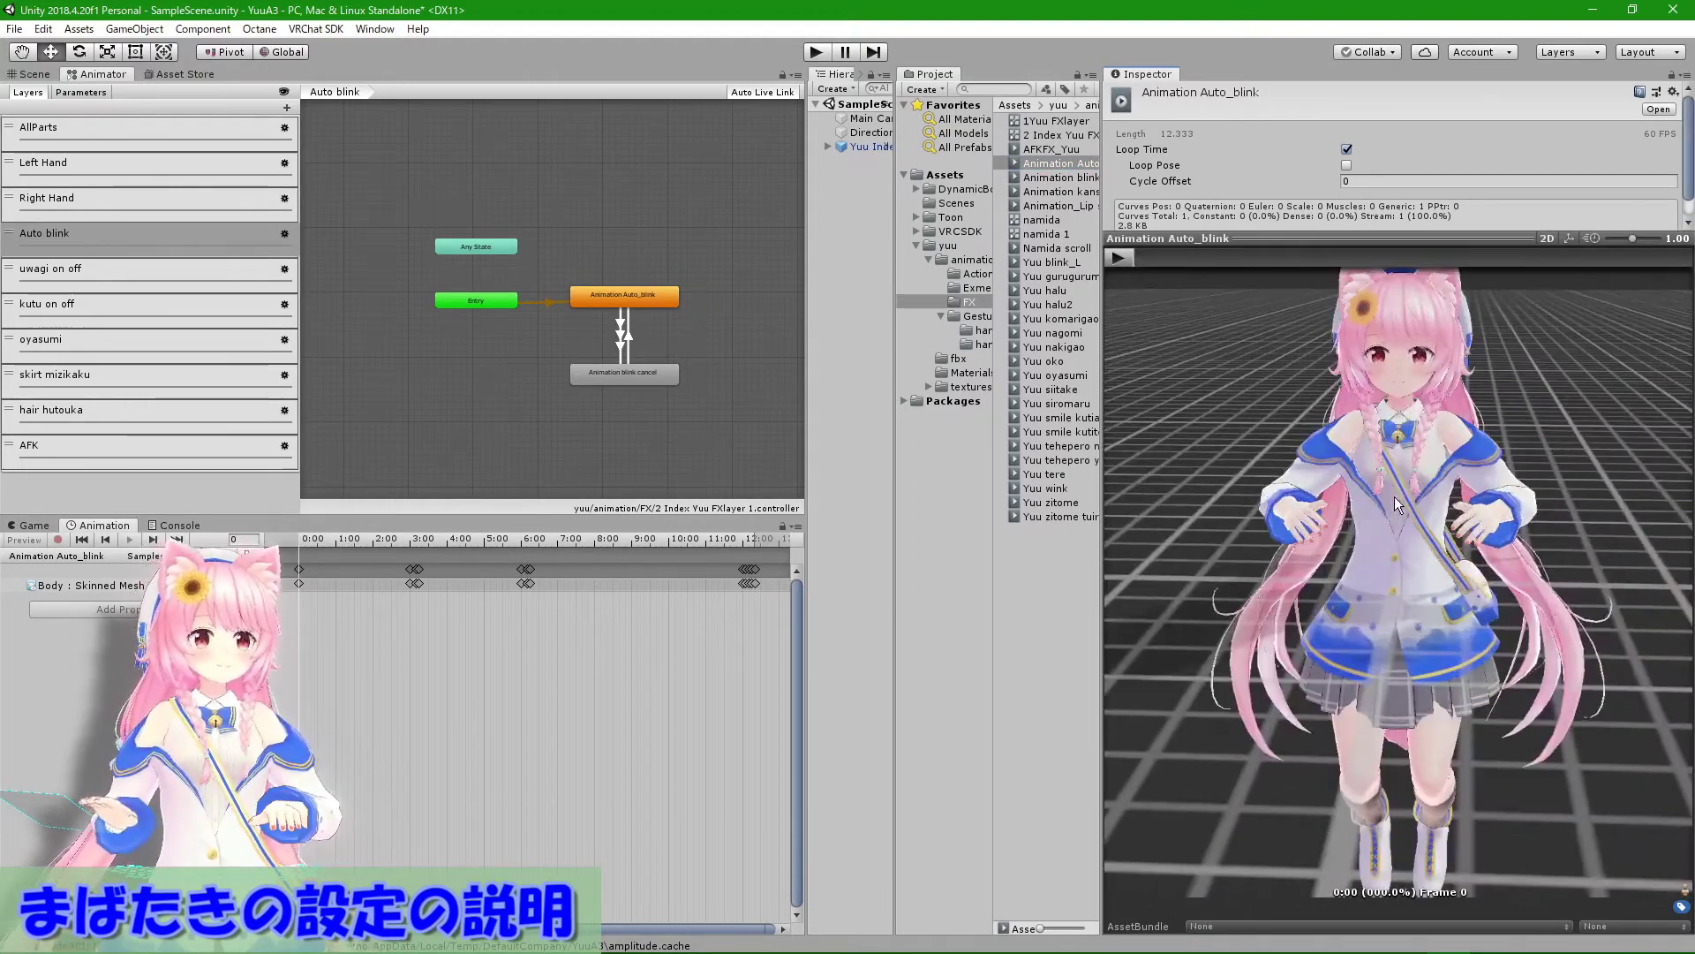
{"action": "scroll", "coordinate": [1405, 551], "scroll_direction": "down", "scroll_amount": 1}
{"action": "left_click", "coordinate": [1119, 257]}
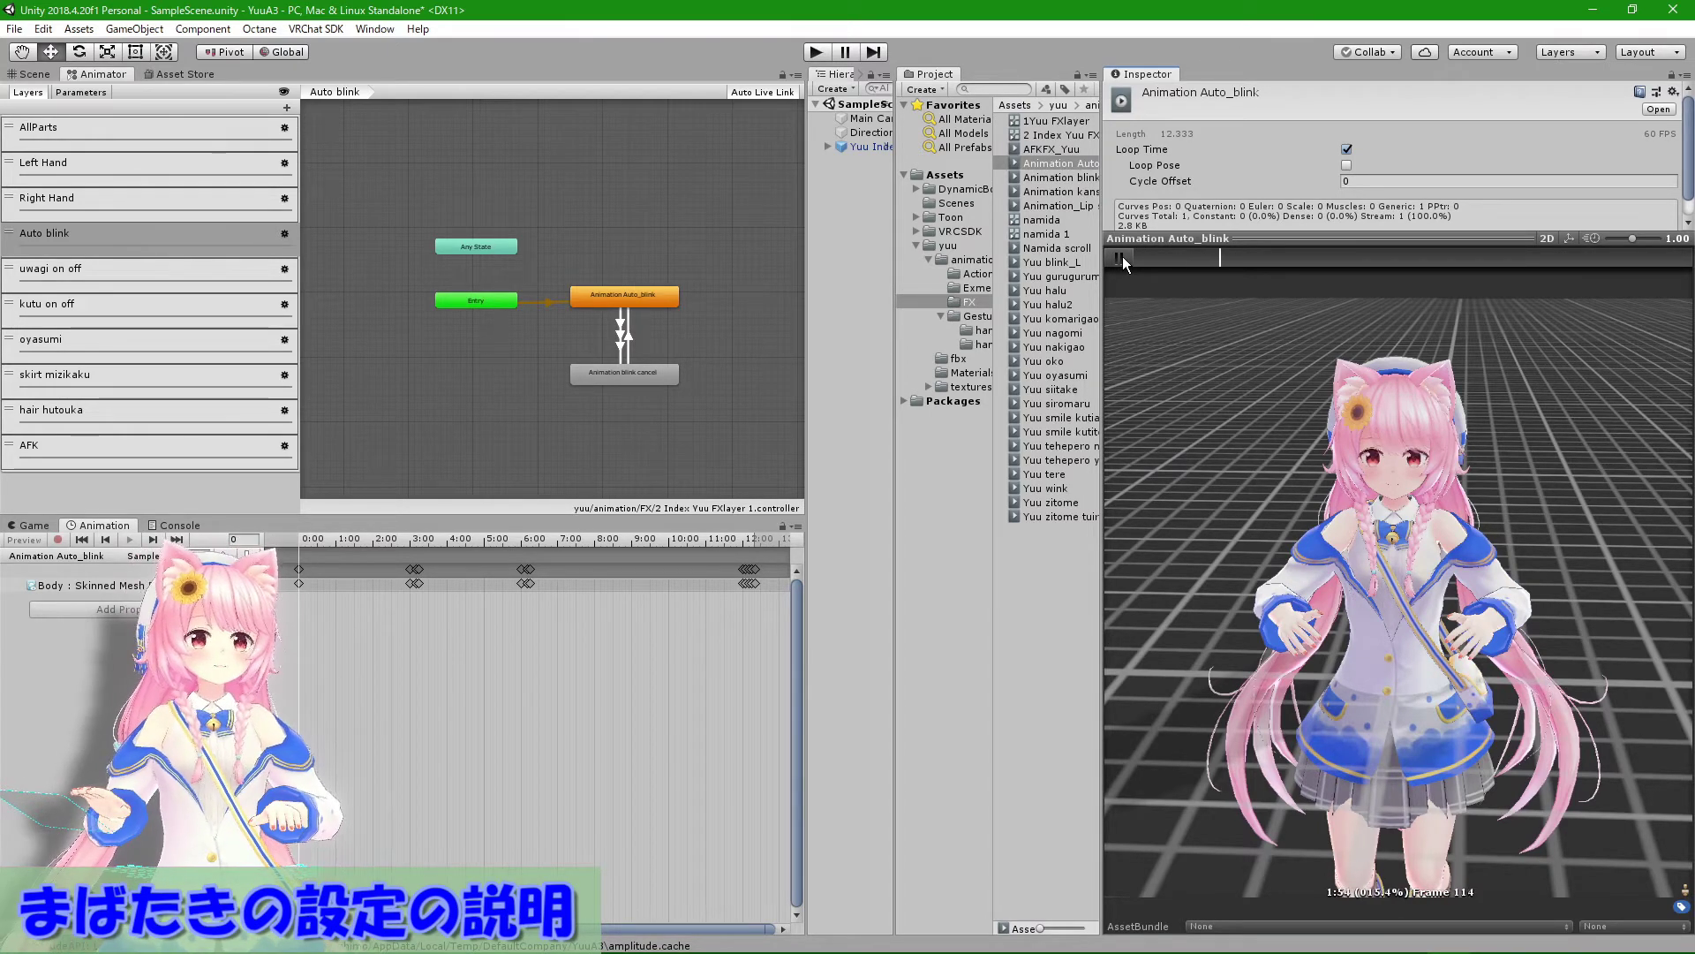
{"action": "left_click", "coordinate": [1121, 256]}
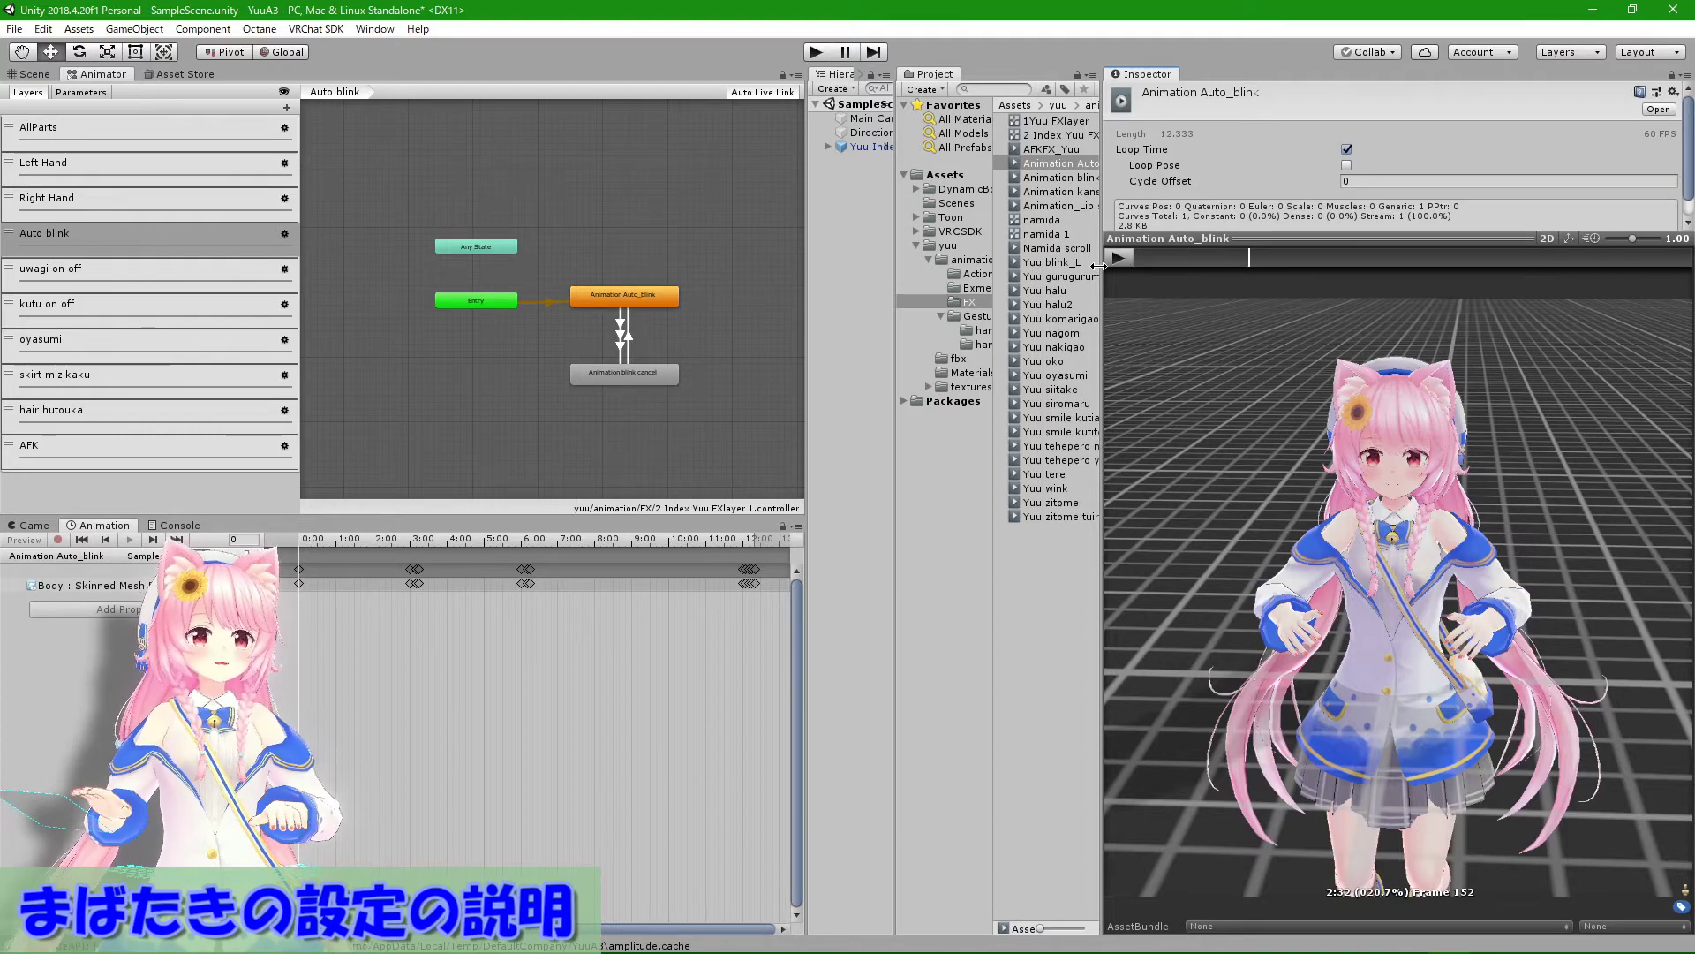
Step: Restore the Project asset list width and reselect the Animation Auto_blink state
{"action": "left_click", "coordinate": [1060, 163]}
{"action": "left_click_drag", "start_coordinate": [1103, 257], "coordinate": [1285, 257]}
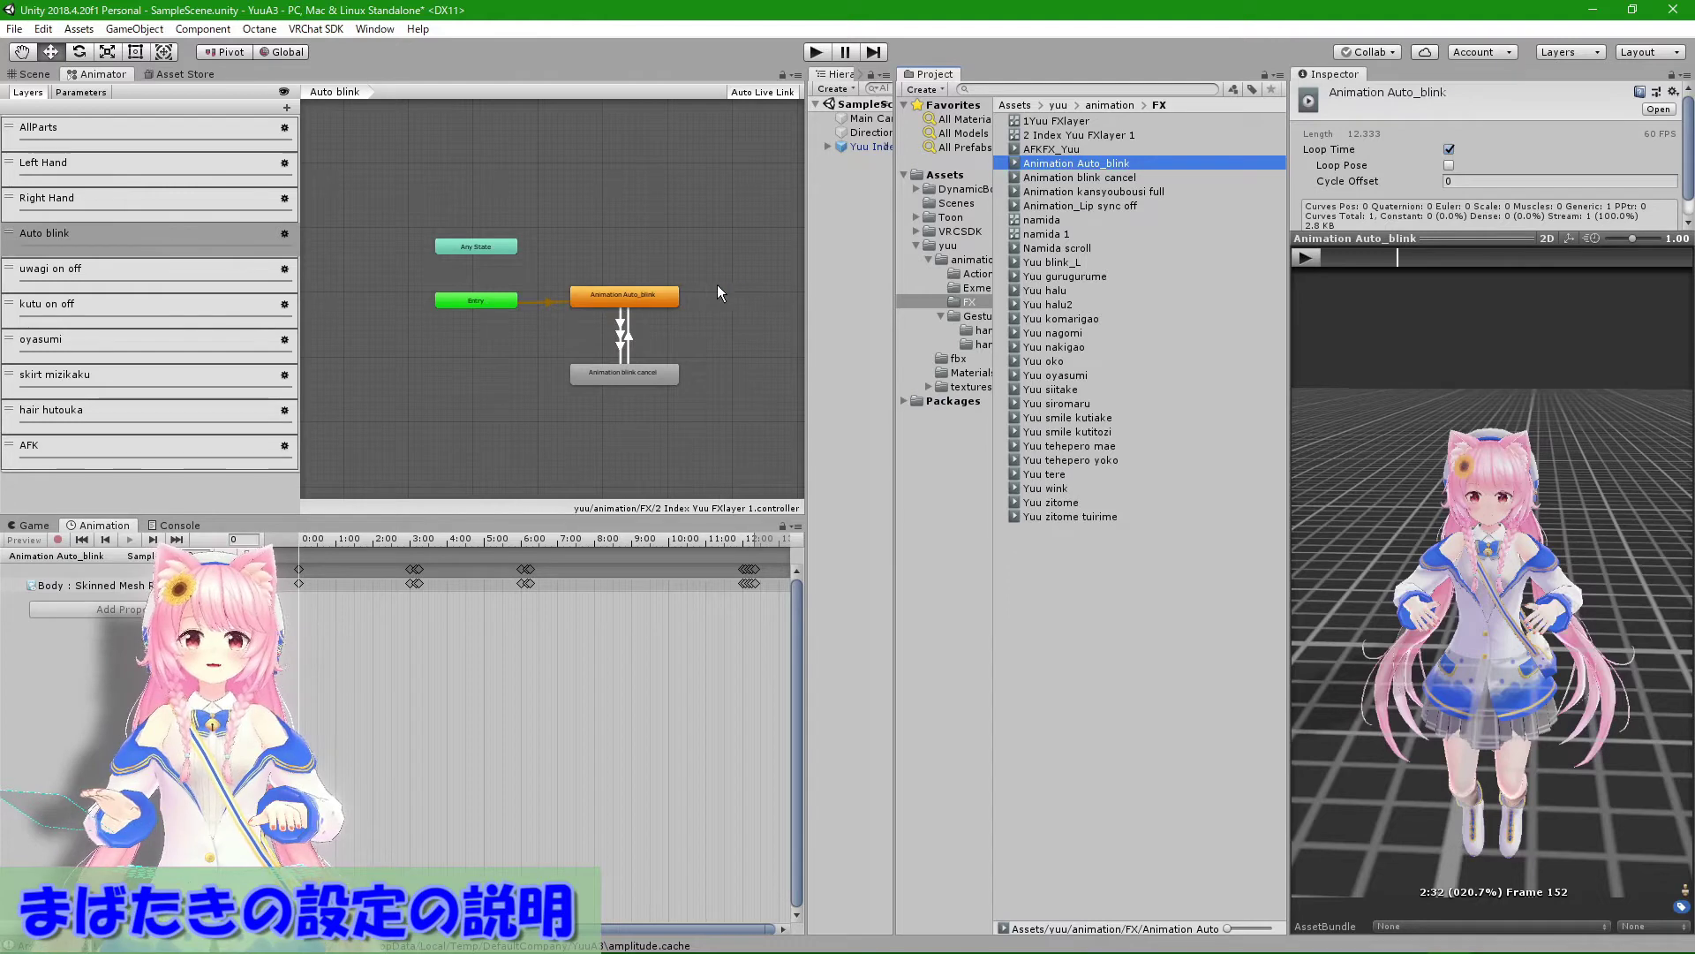
{"action": "left_click", "coordinate": [641, 295]}
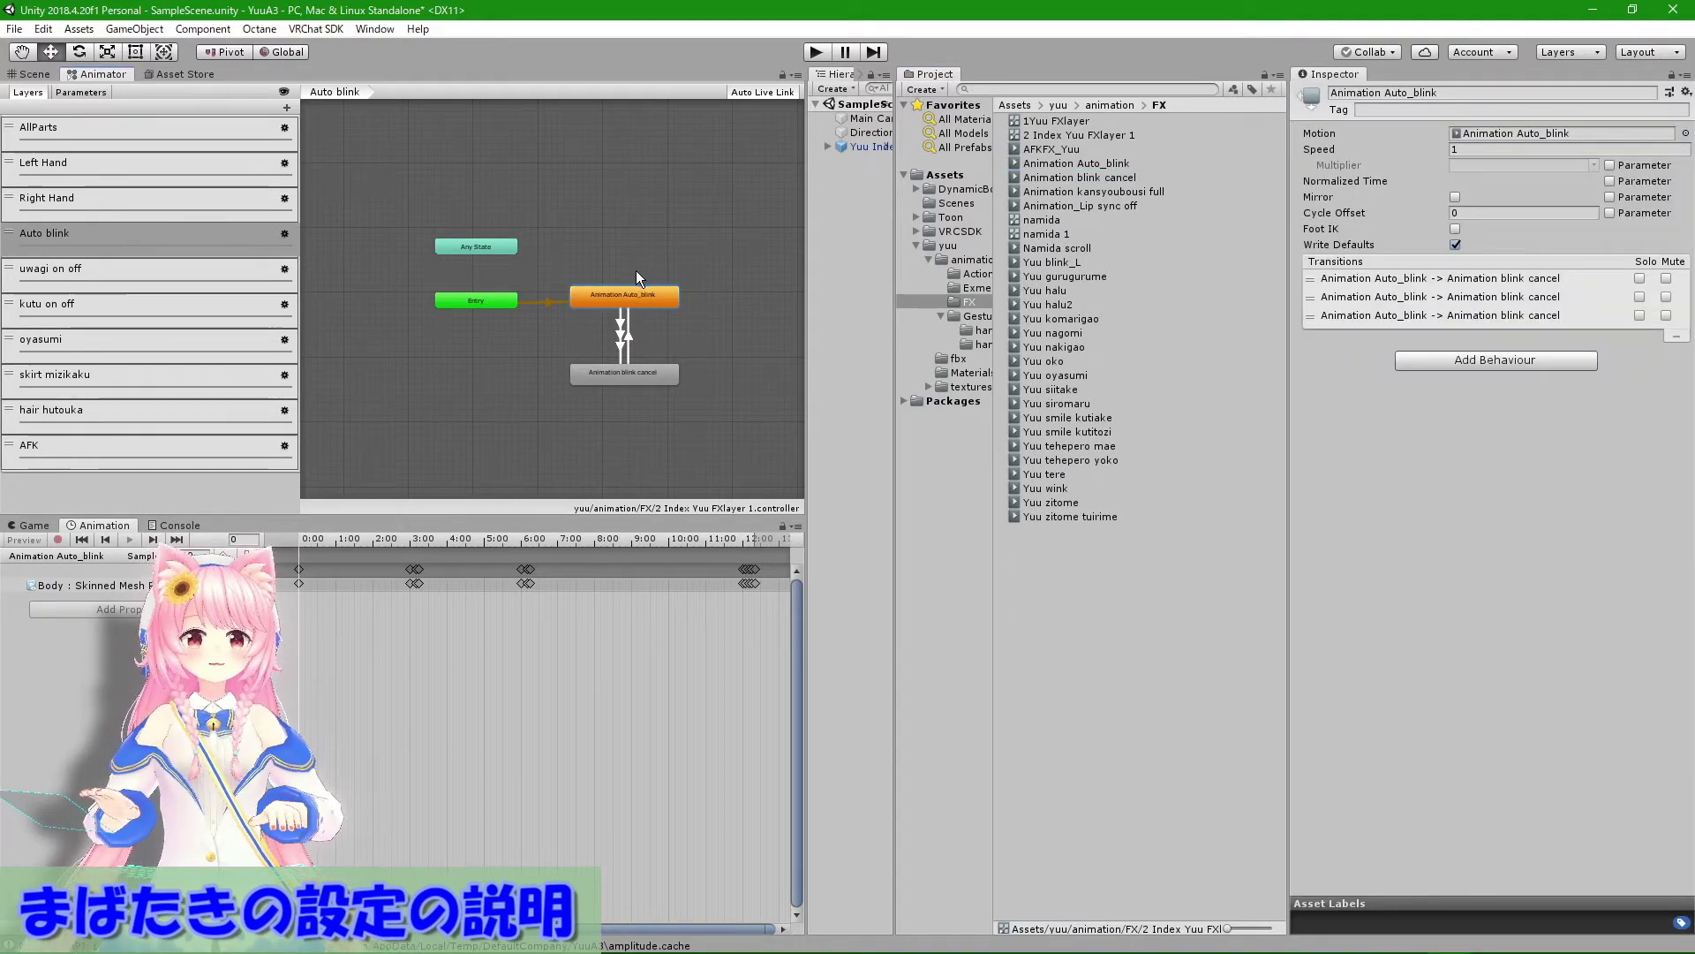
Step: Read the GestureRightWeight above 0.01 condition on Auto_blink to blink cancel, then select blink cancel
{"action": "left_click", "coordinate": [622, 336]}
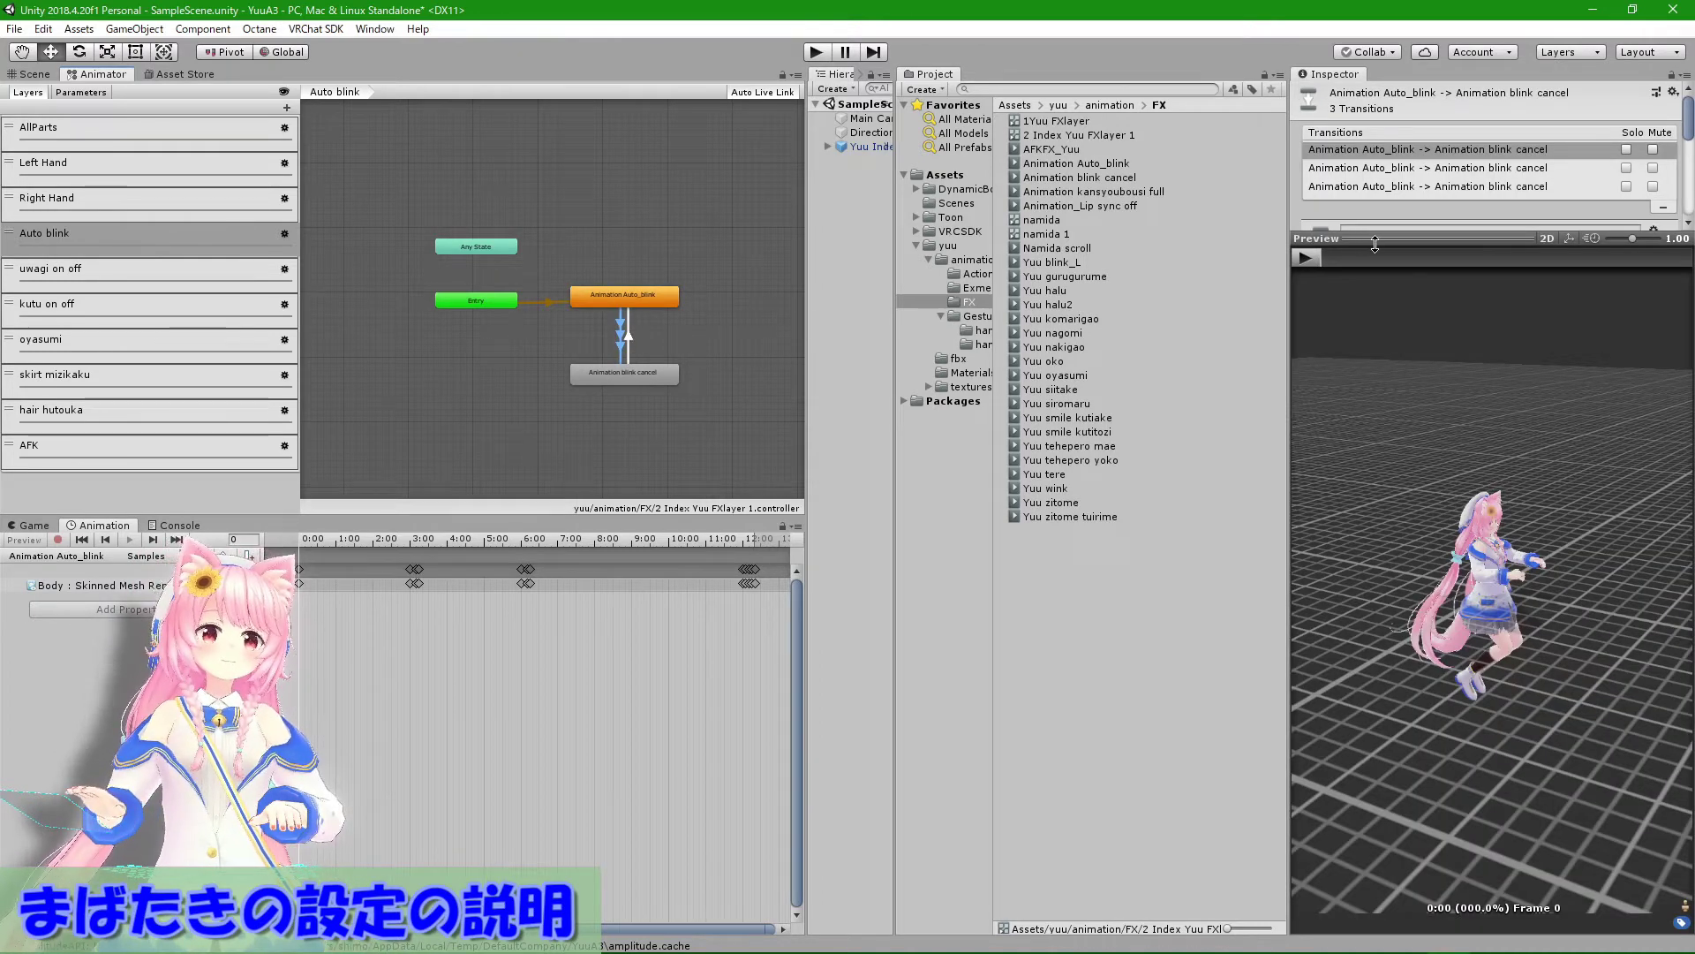
{"action": "left_click_drag", "start_coordinate": [1343, 240], "coordinate": [1424, 646]}
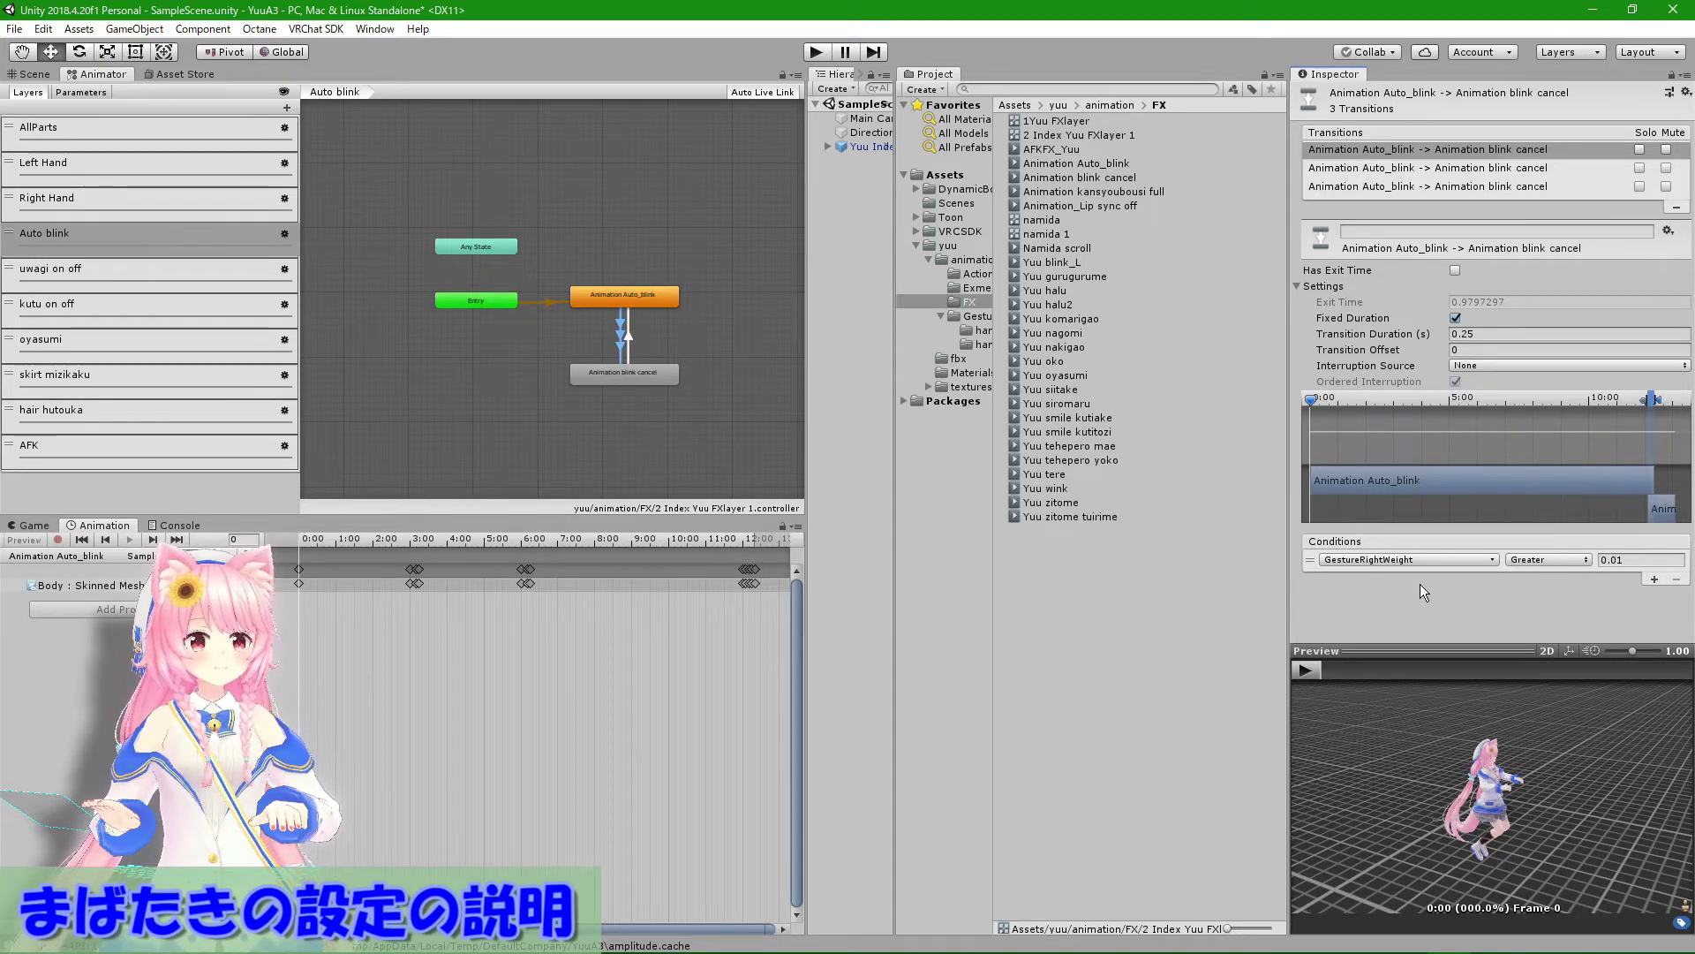
{"action": "left_click", "coordinate": [609, 379]}
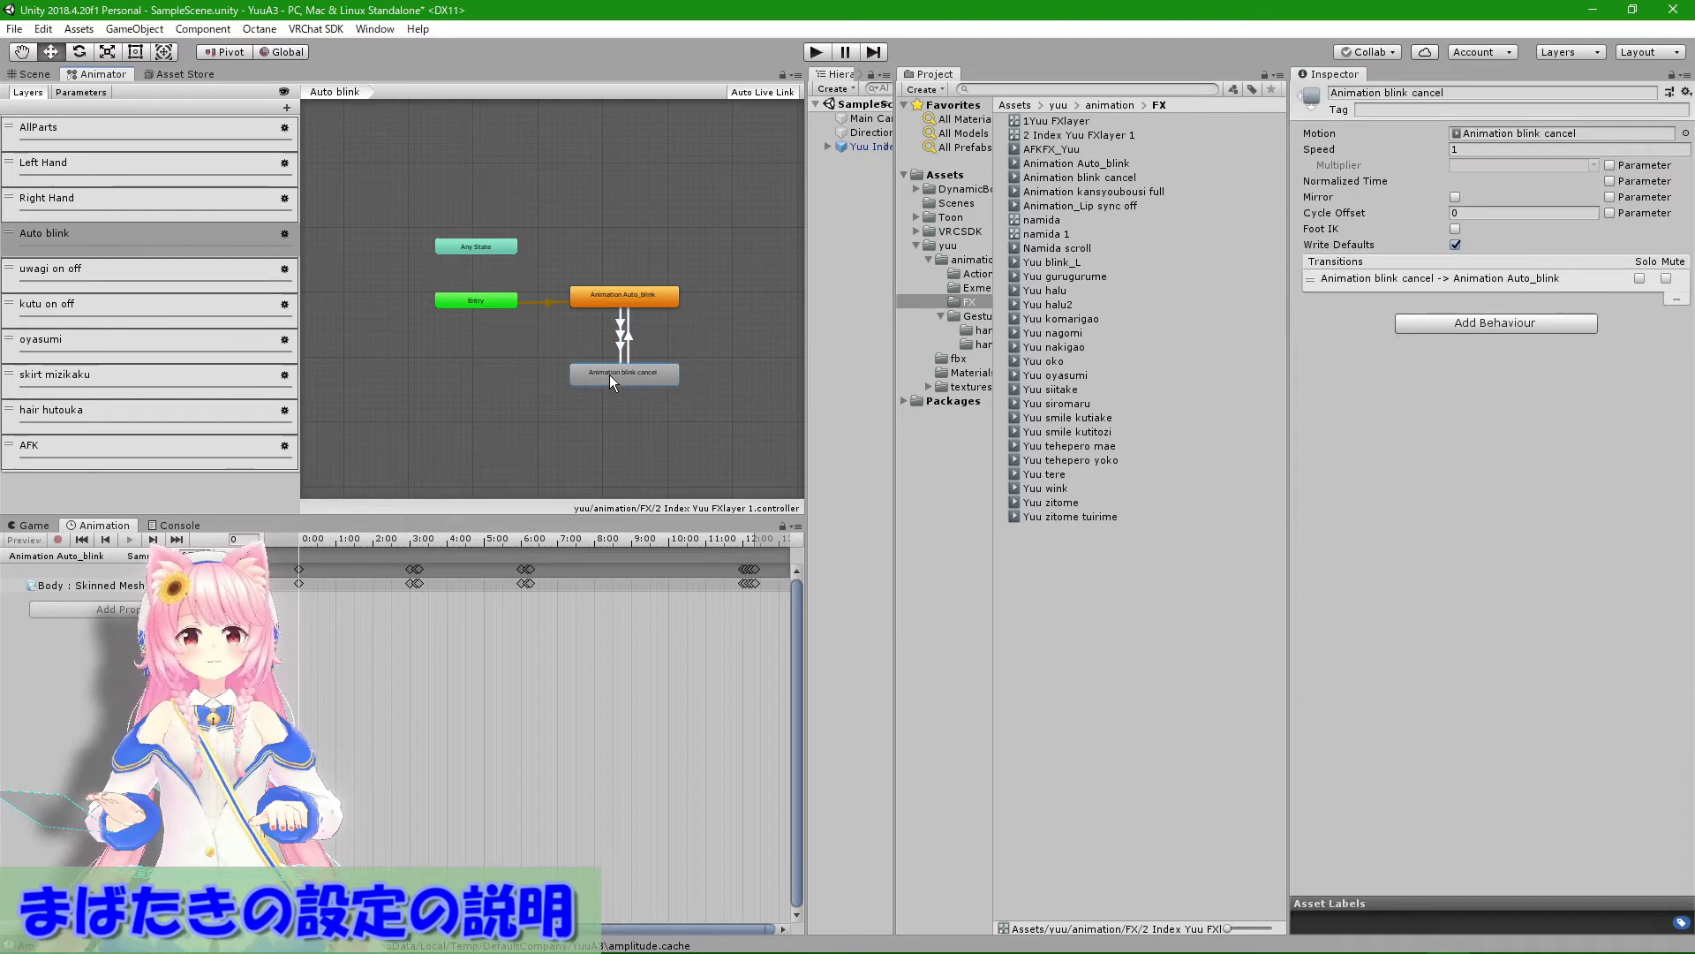
Step: Compare all three blink-cancel transition conditions, ending with oyasumi Equals 1, then reselect blink cancel
{"action": "left_click", "coordinate": [622, 350]}
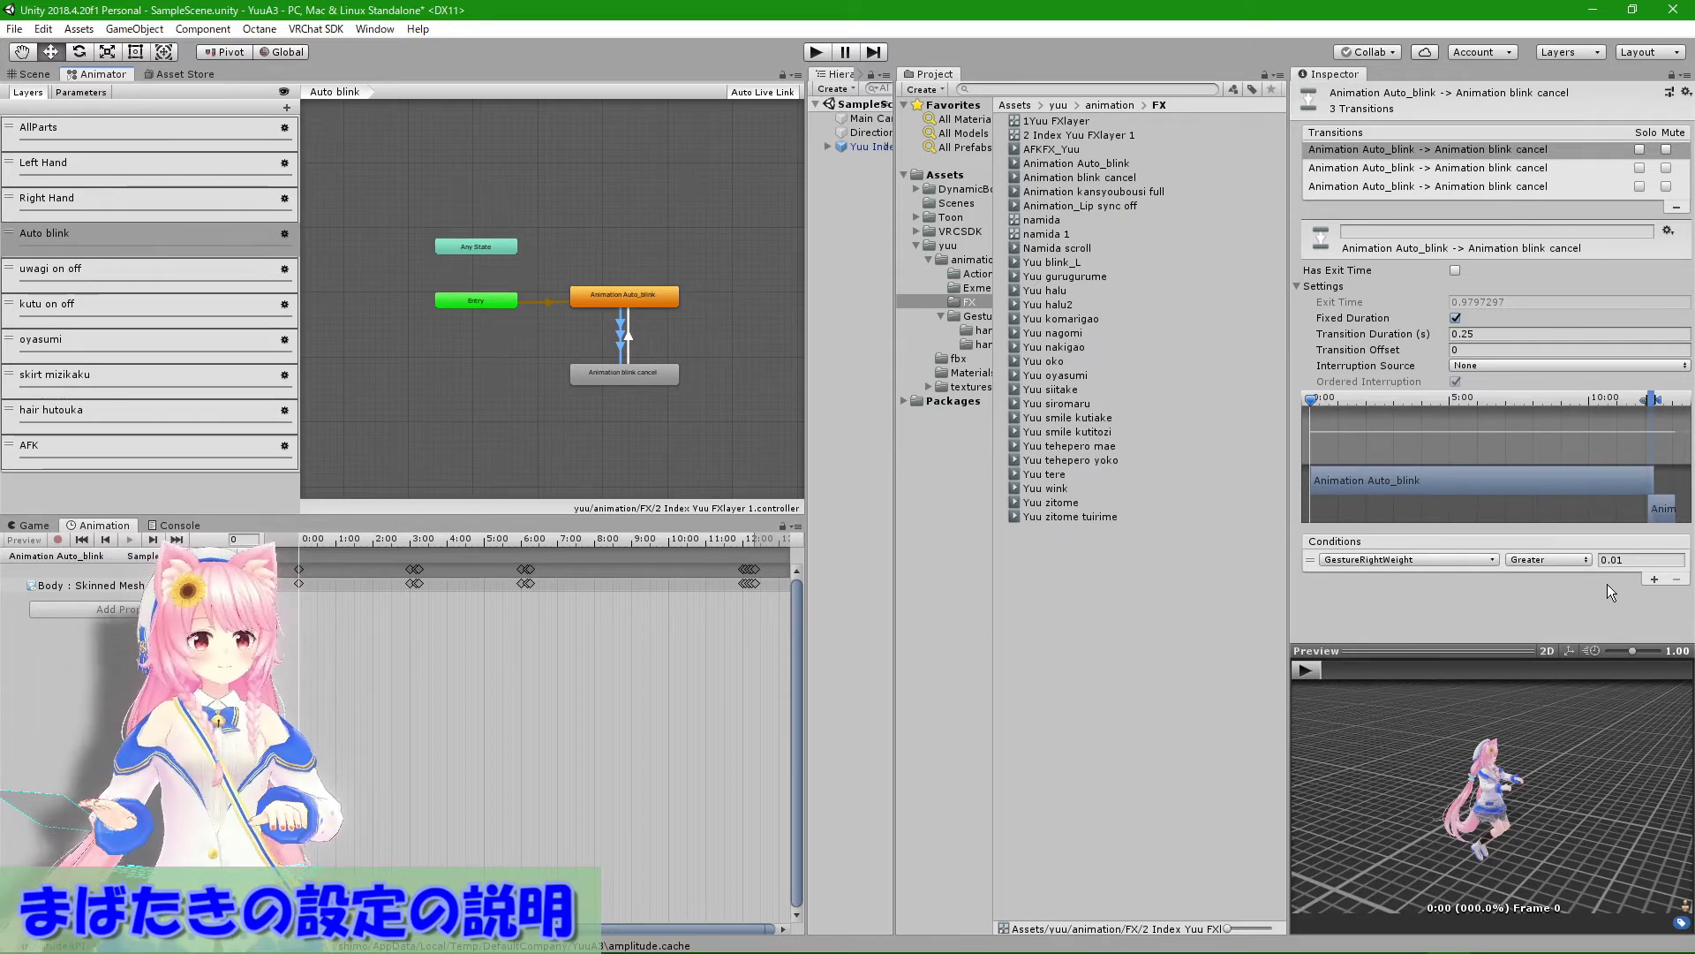
{"action": "left_click", "coordinate": [1412, 168]}
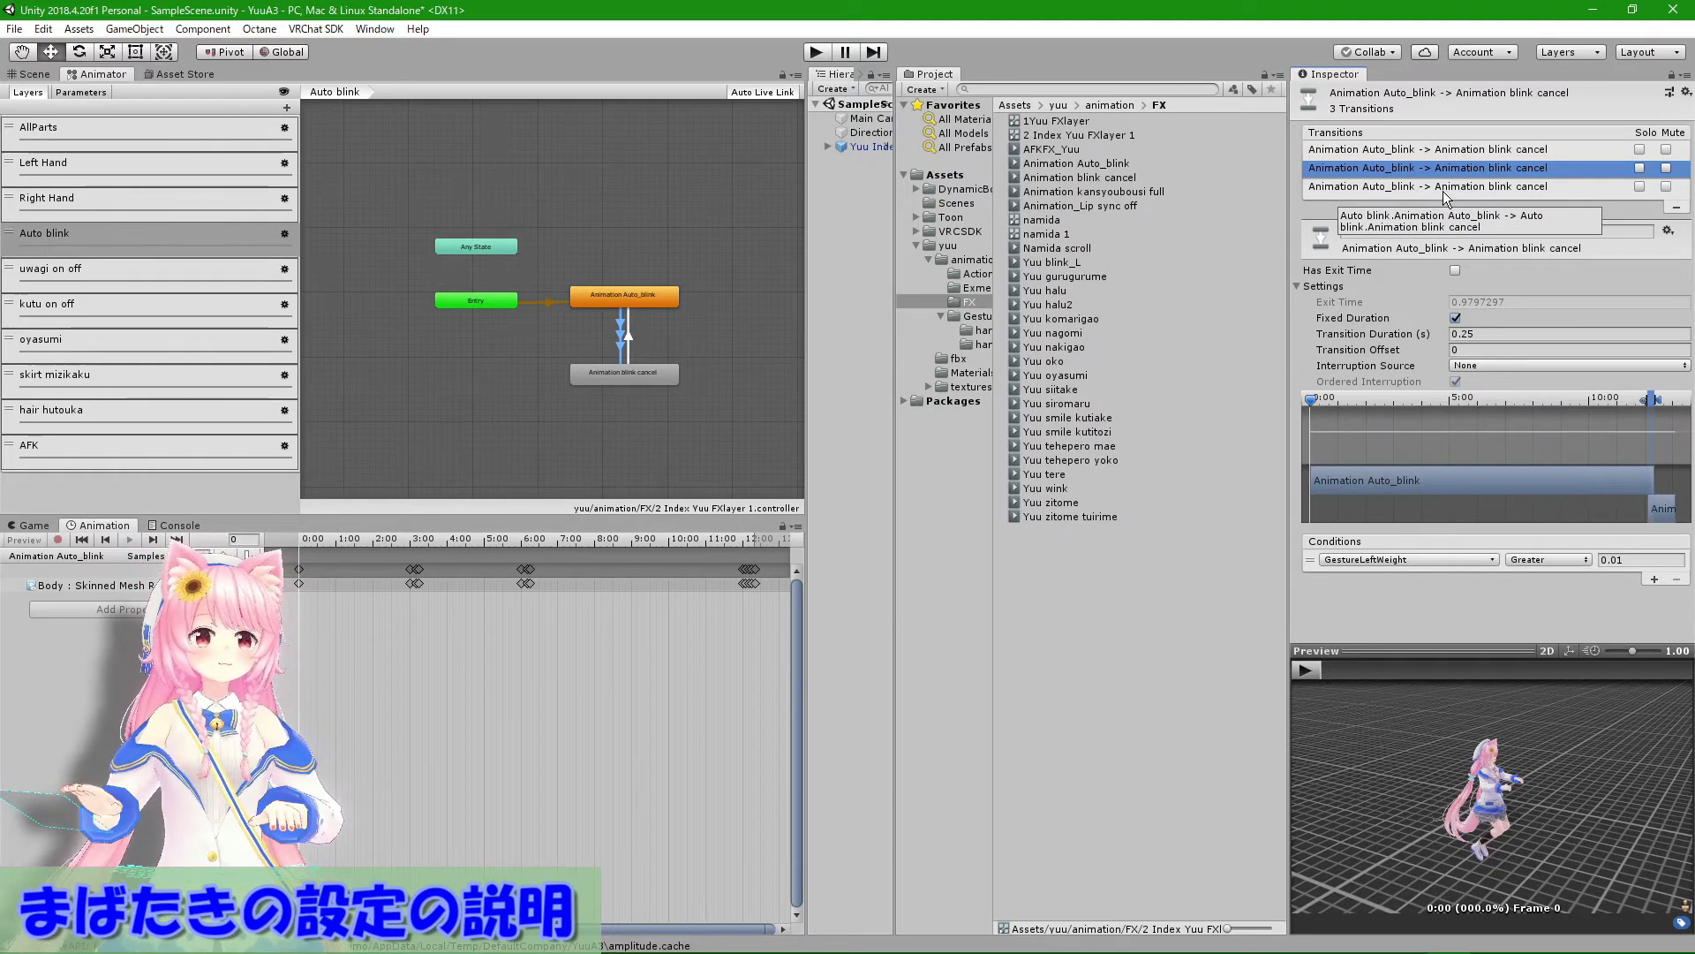
{"action": "left_click", "coordinate": [1442, 186]}
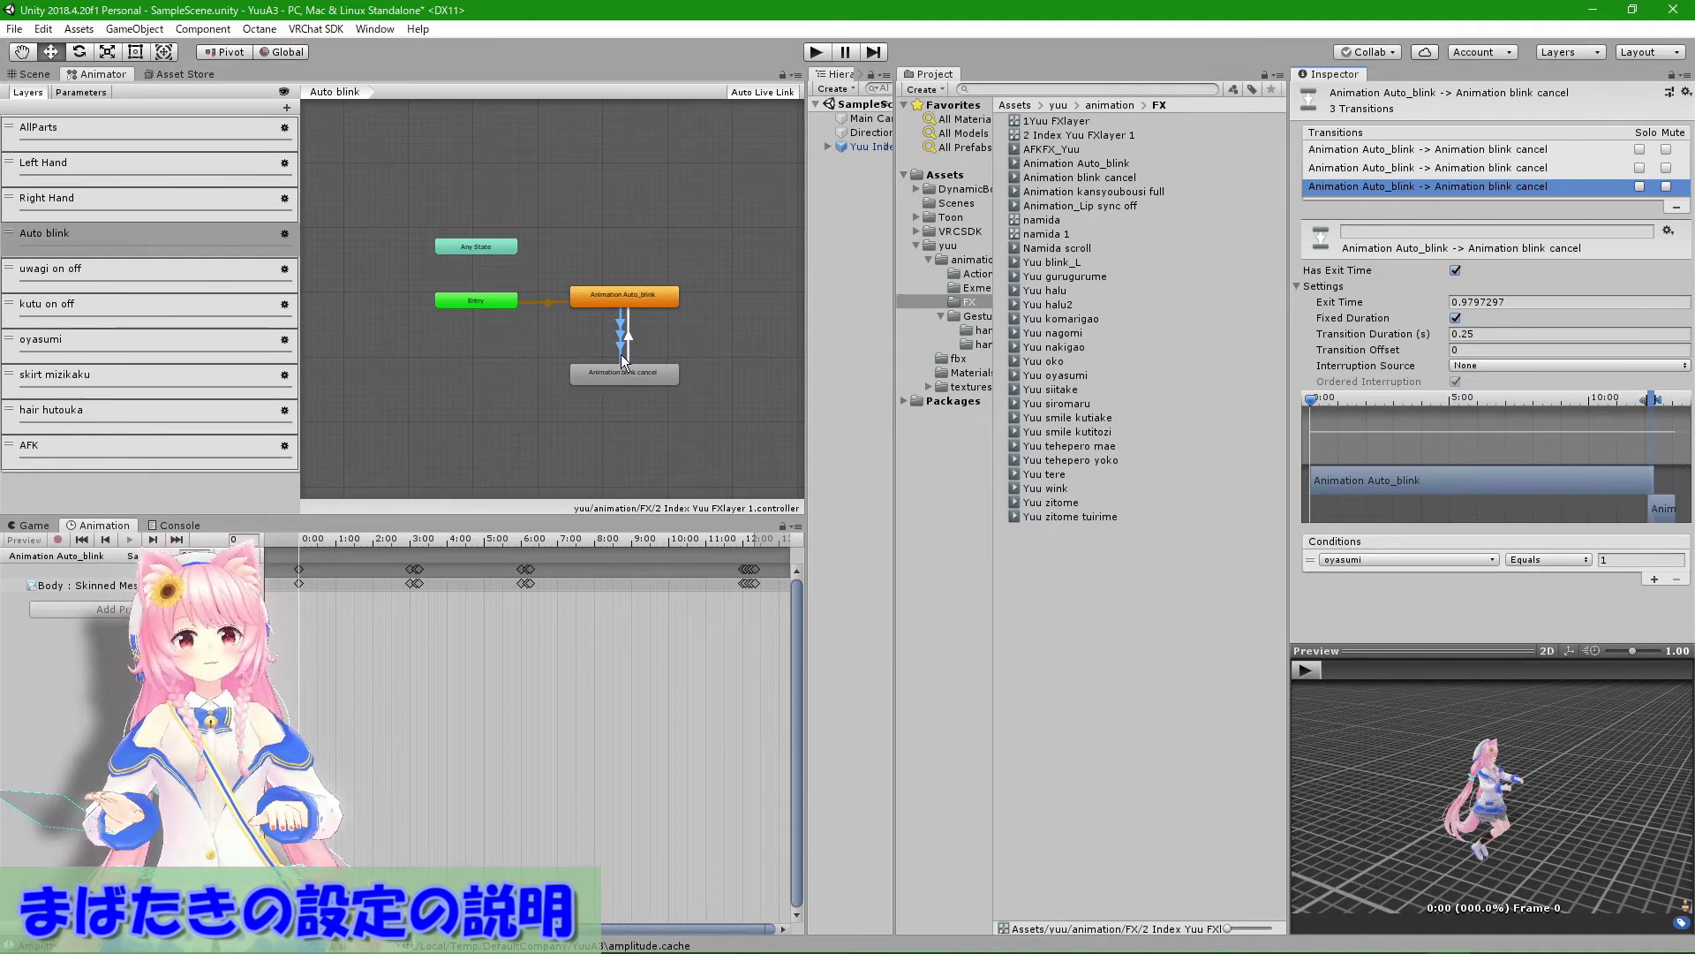
{"action": "left_click", "coordinate": [632, 378]}
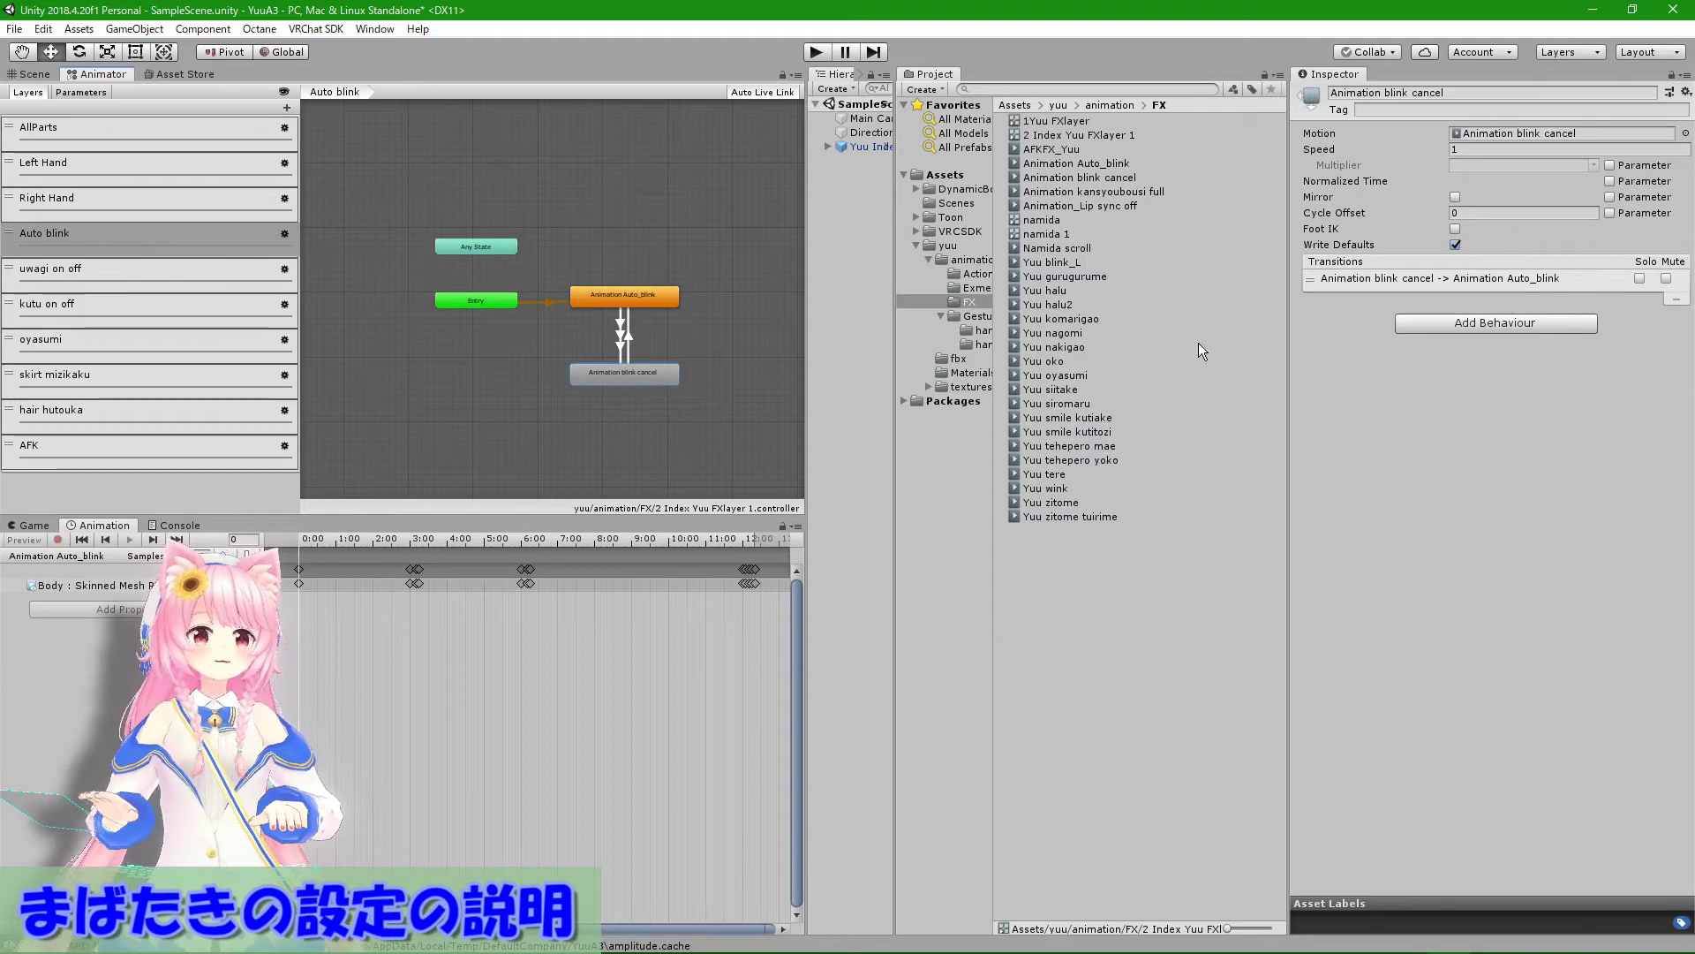
Step: Open the blink cancel clip to see option_Autoblink keyed at 0, then select the return transition
{"action": "left_click", "coordinate": [1523, 136]}
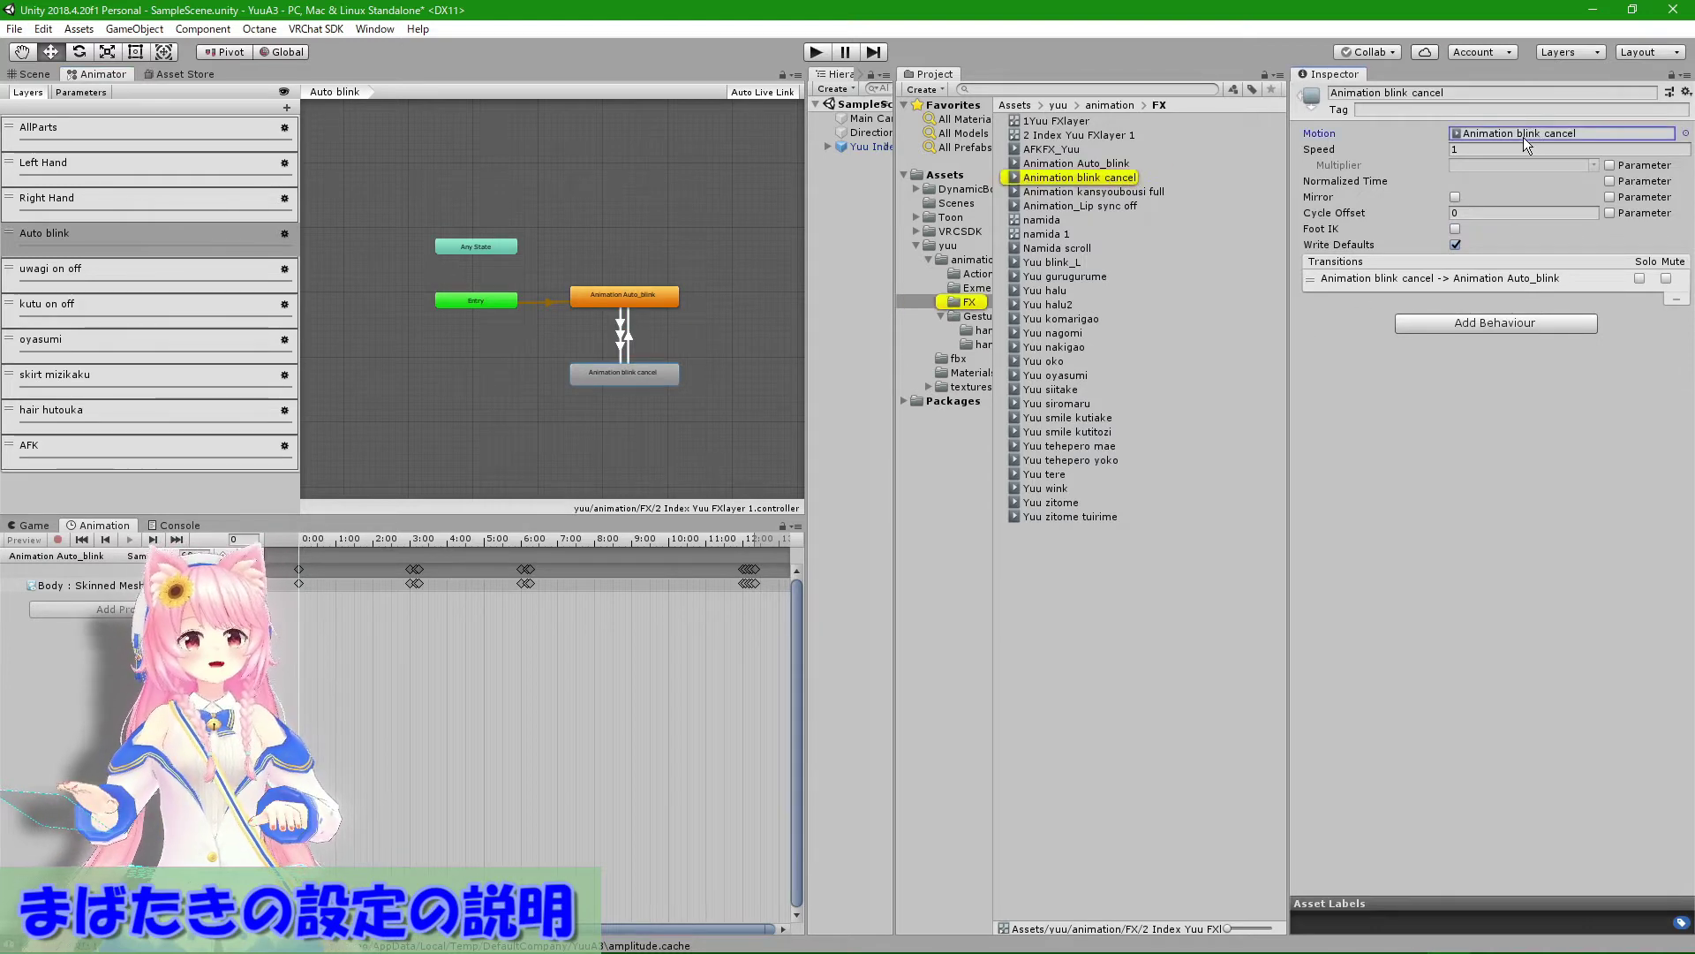
{"action": "left_click", "coordinate": [1101, 162]}
{"action": "left_click", "coordinate": [1102, 176]}
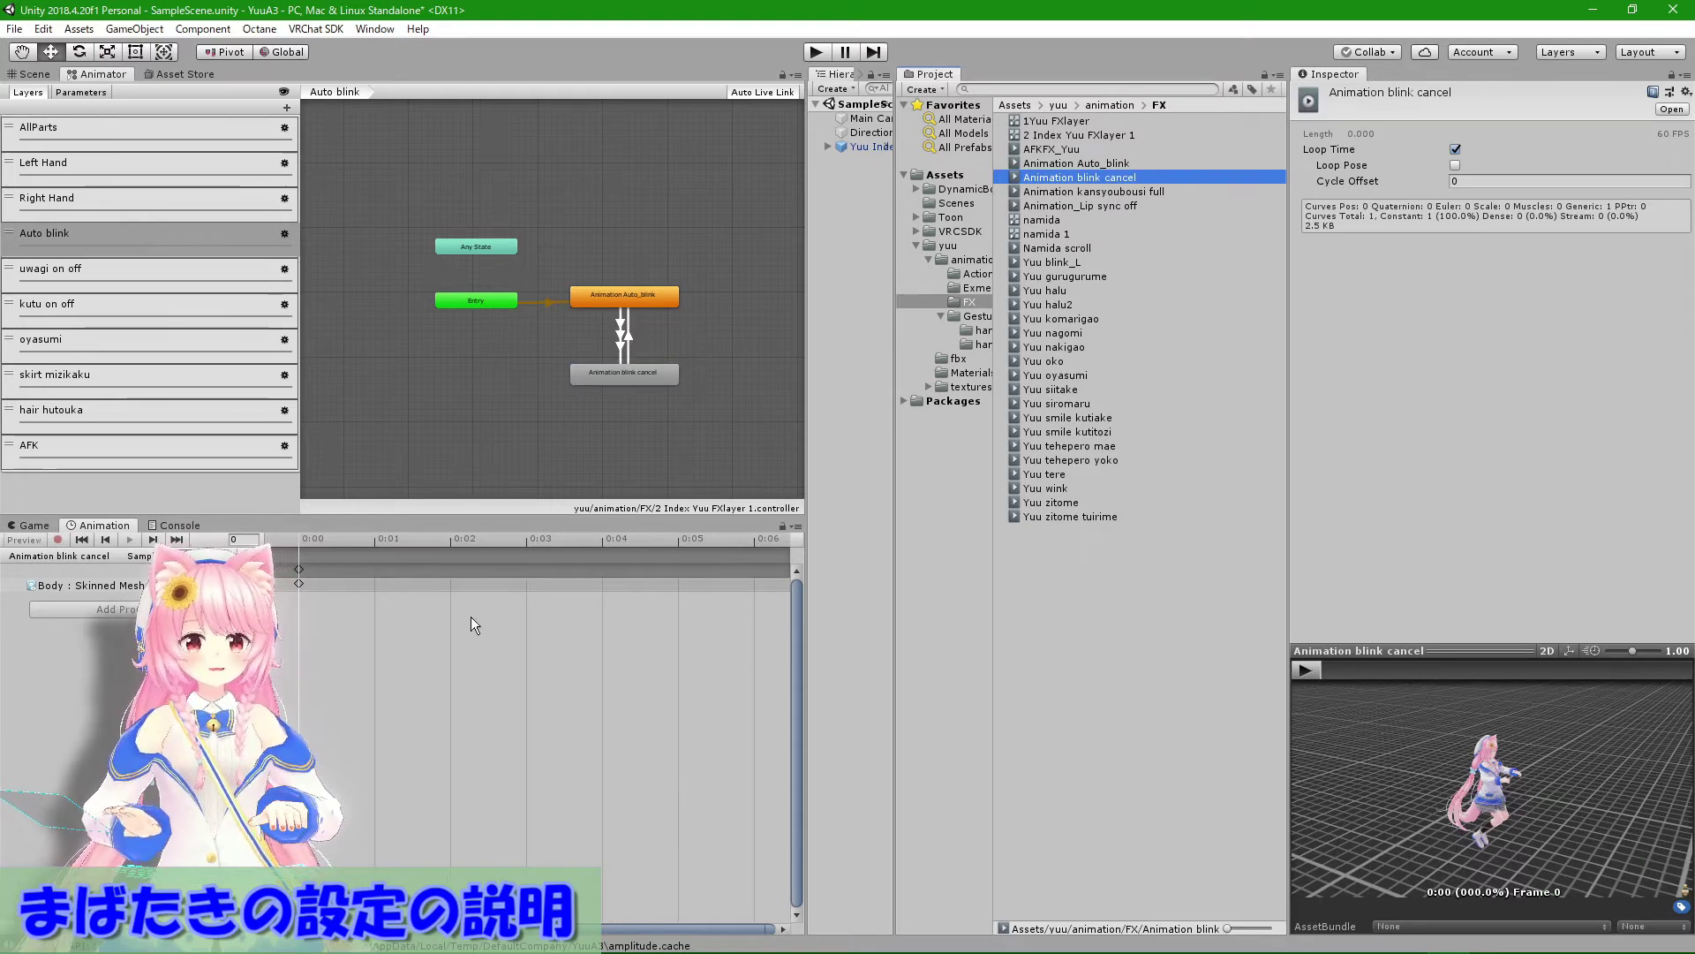
{"action": "left_click_drag", "start_coordinate": [216, 746], "coordinate": [999, 735]}
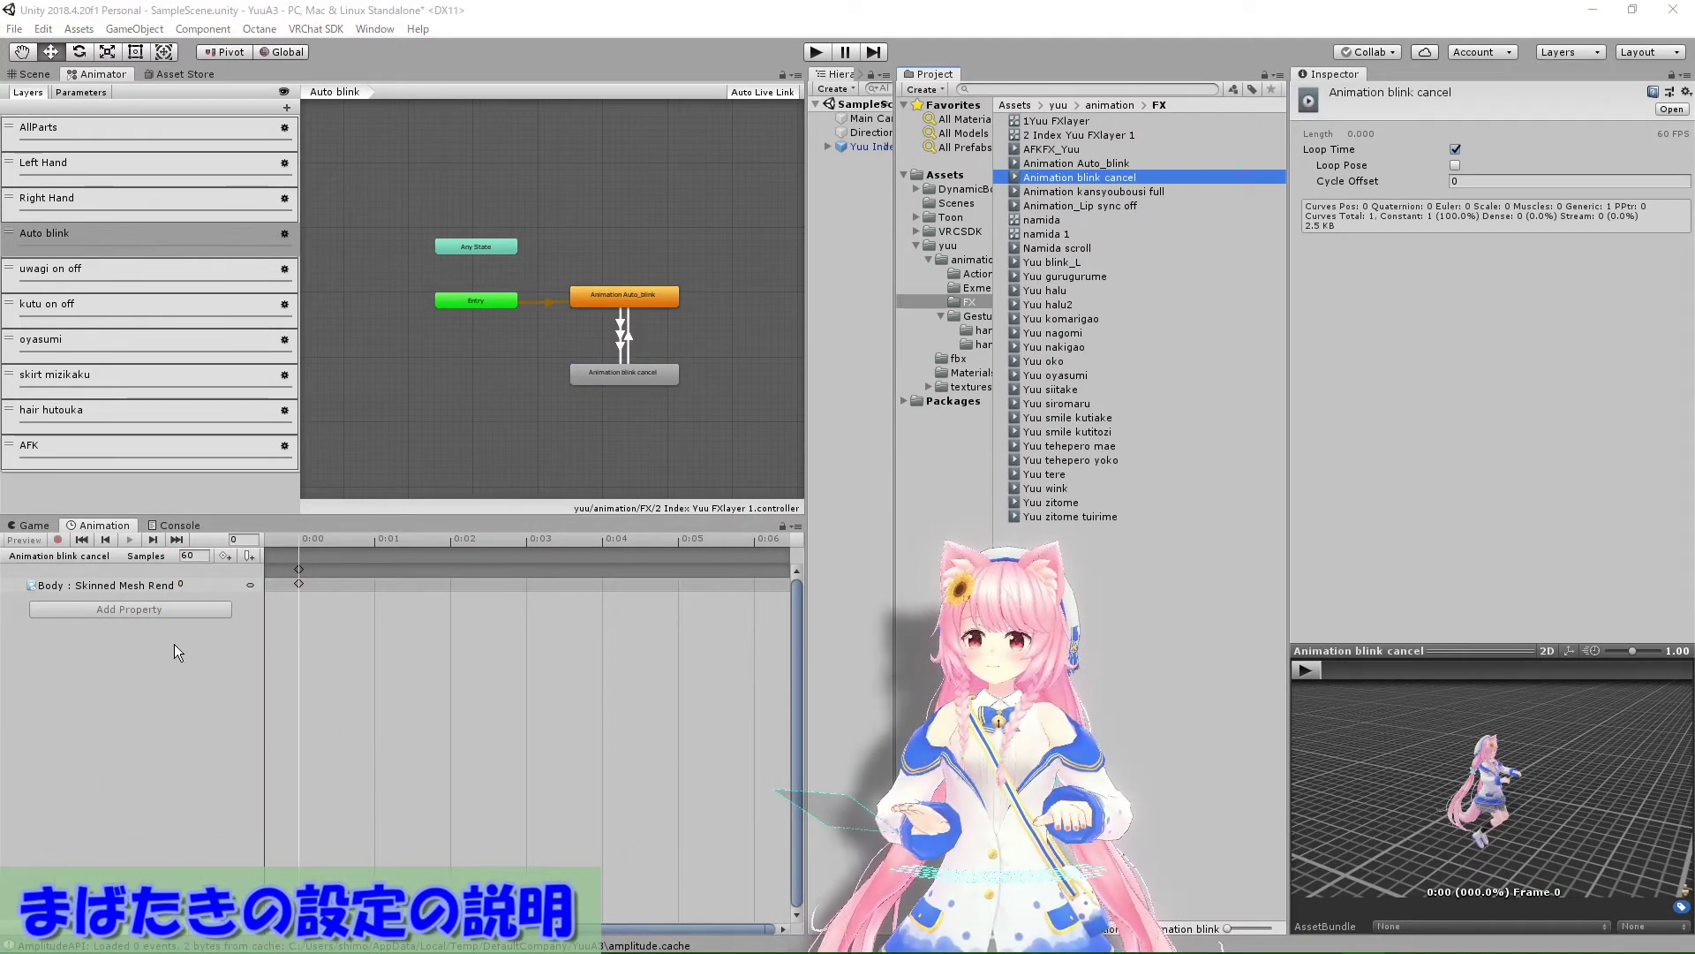
{"action": "left_click_drag", "start_coordinate": [265, 636], "coordinate": [488, 629]}
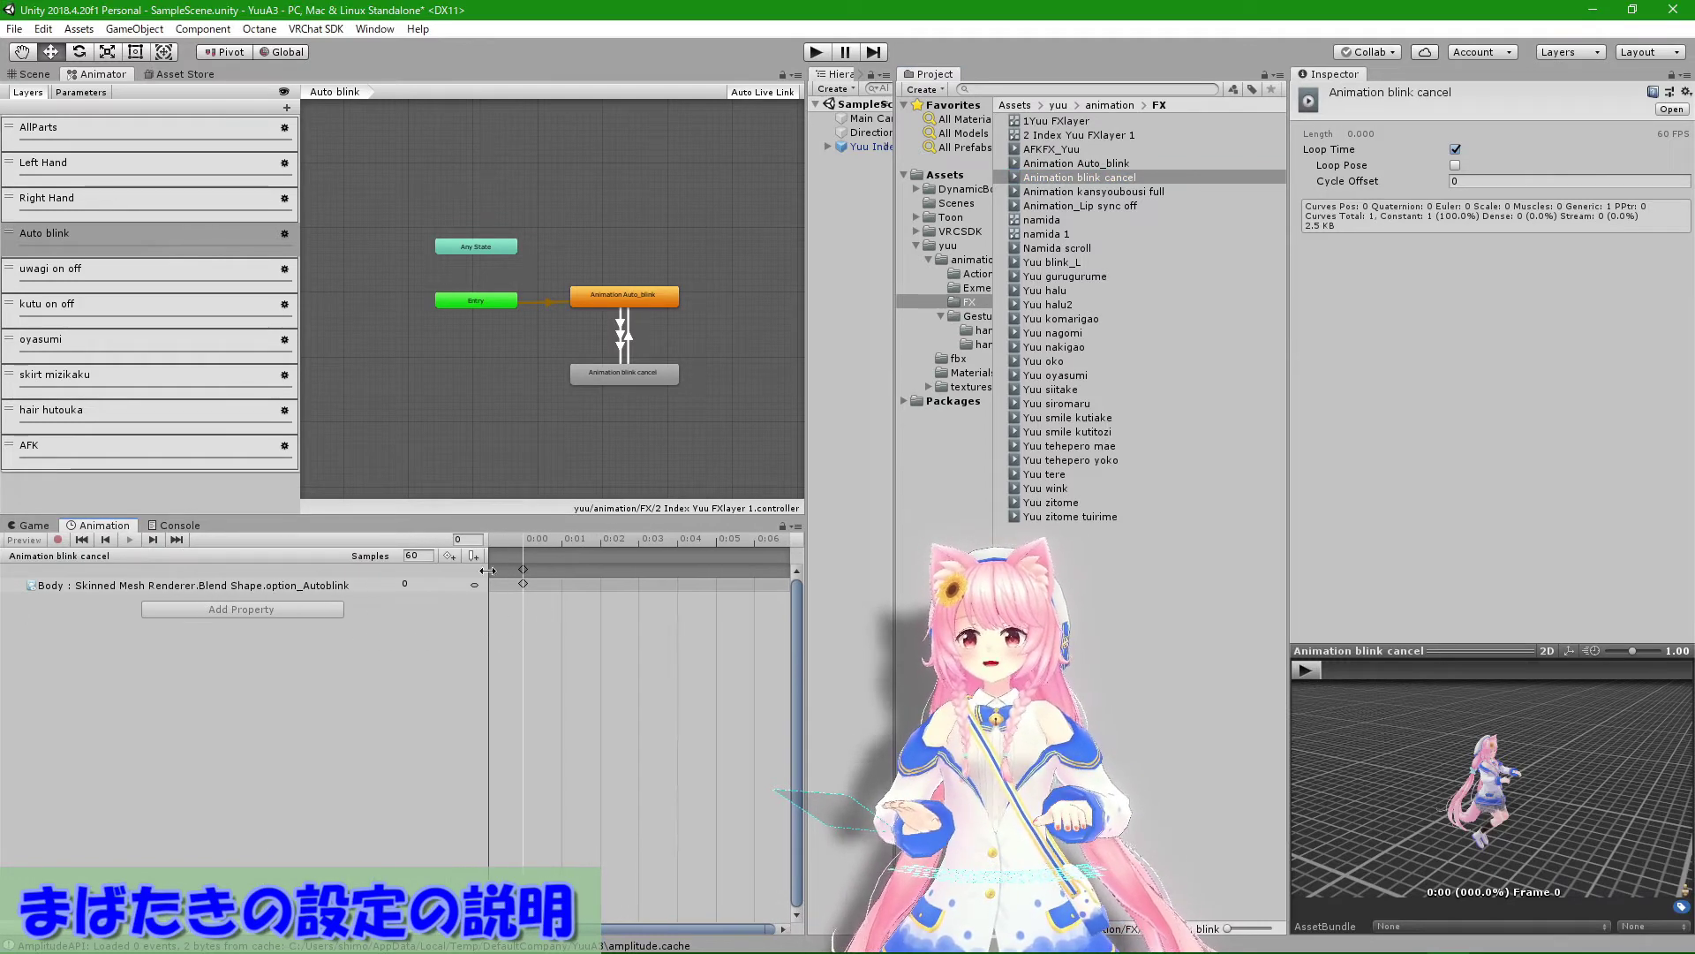
{"action": "left_click", "coordinate": [310, 587]}
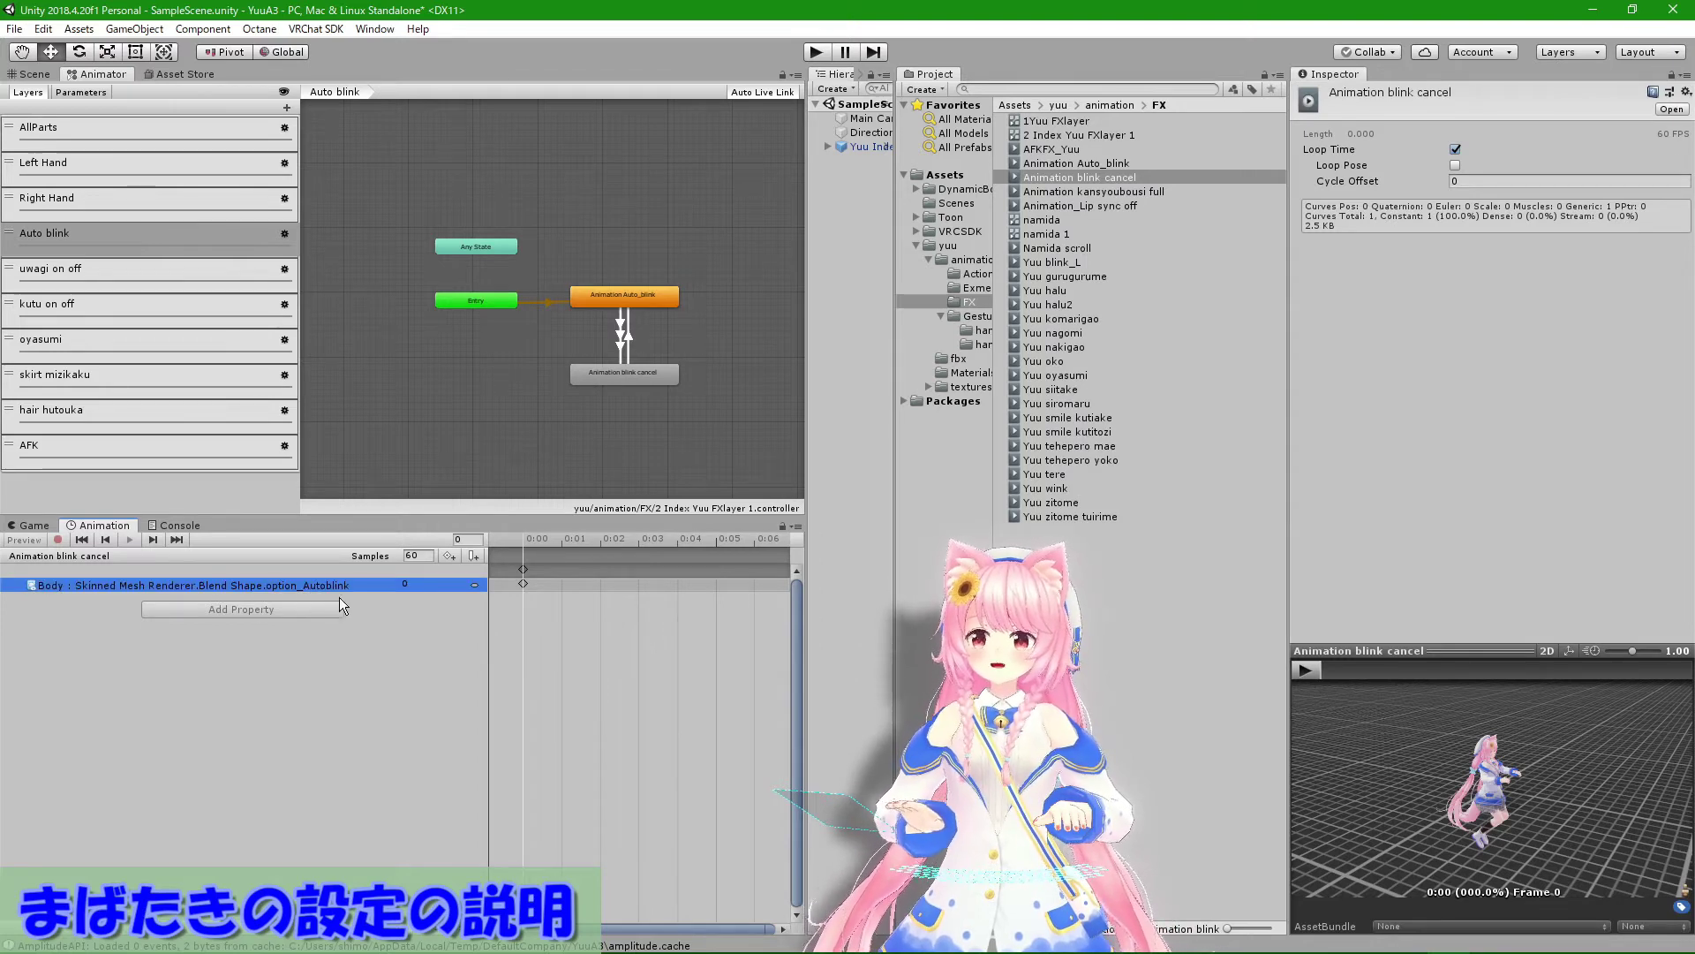
{"action": "left_click", "coordinate": [414, 584]}
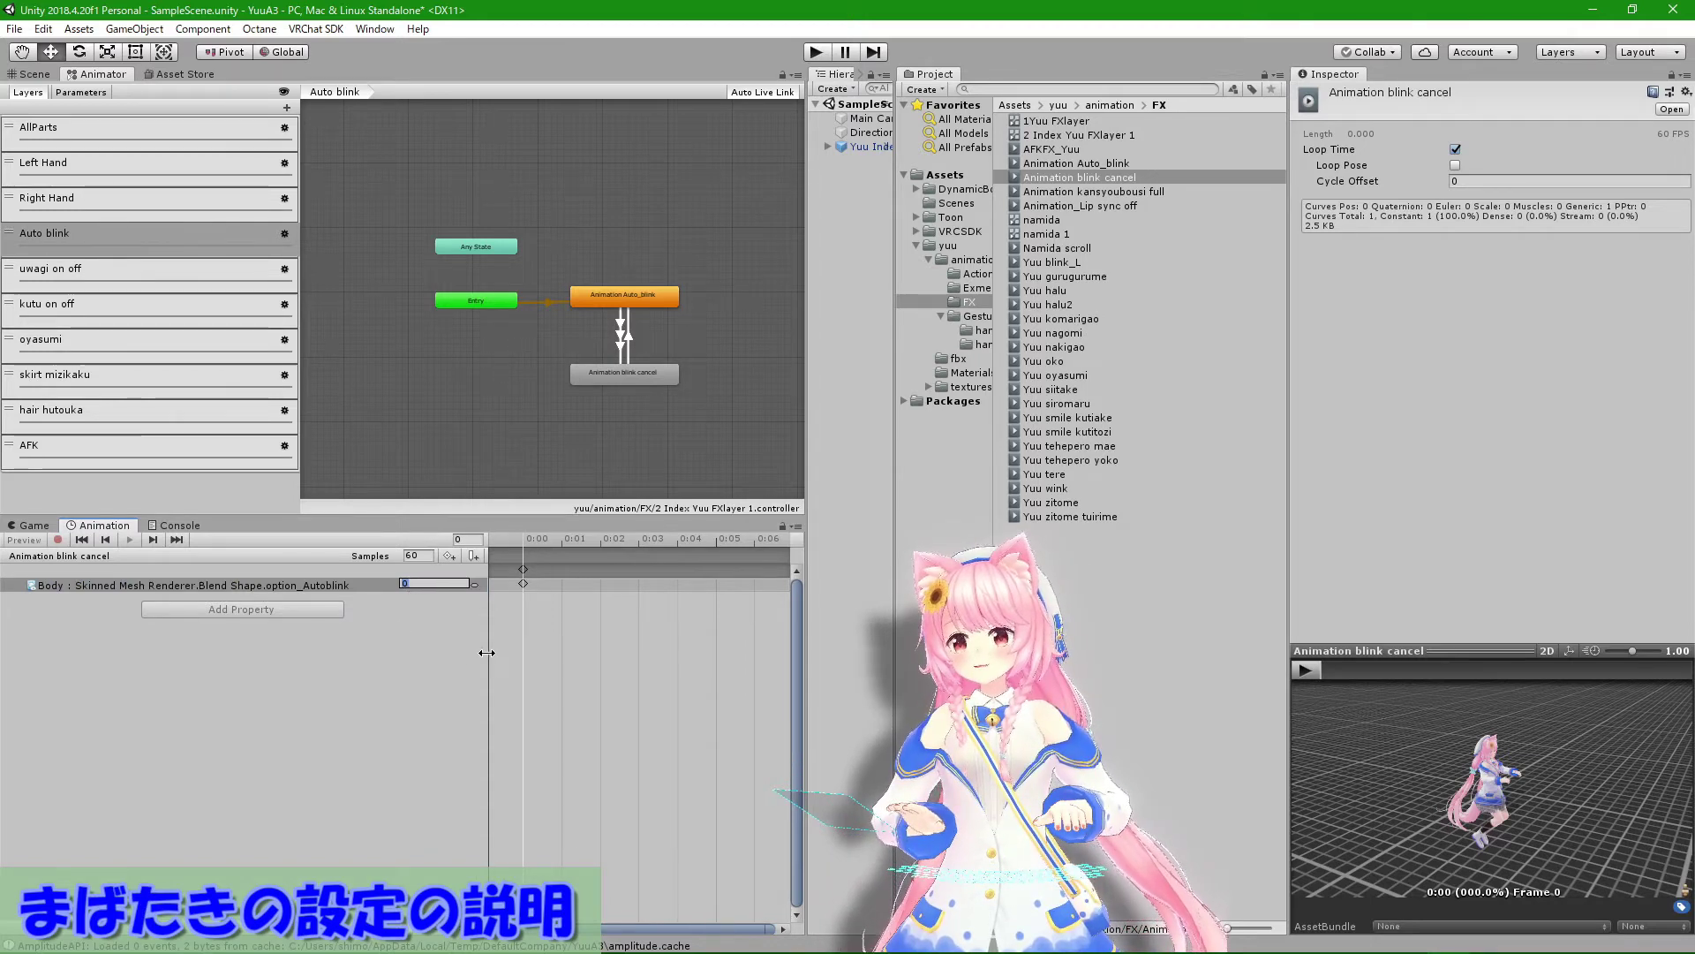
{"action": "left_click_drag", "start_coordinate": [487, 653], "coordinate": [265, 652]}
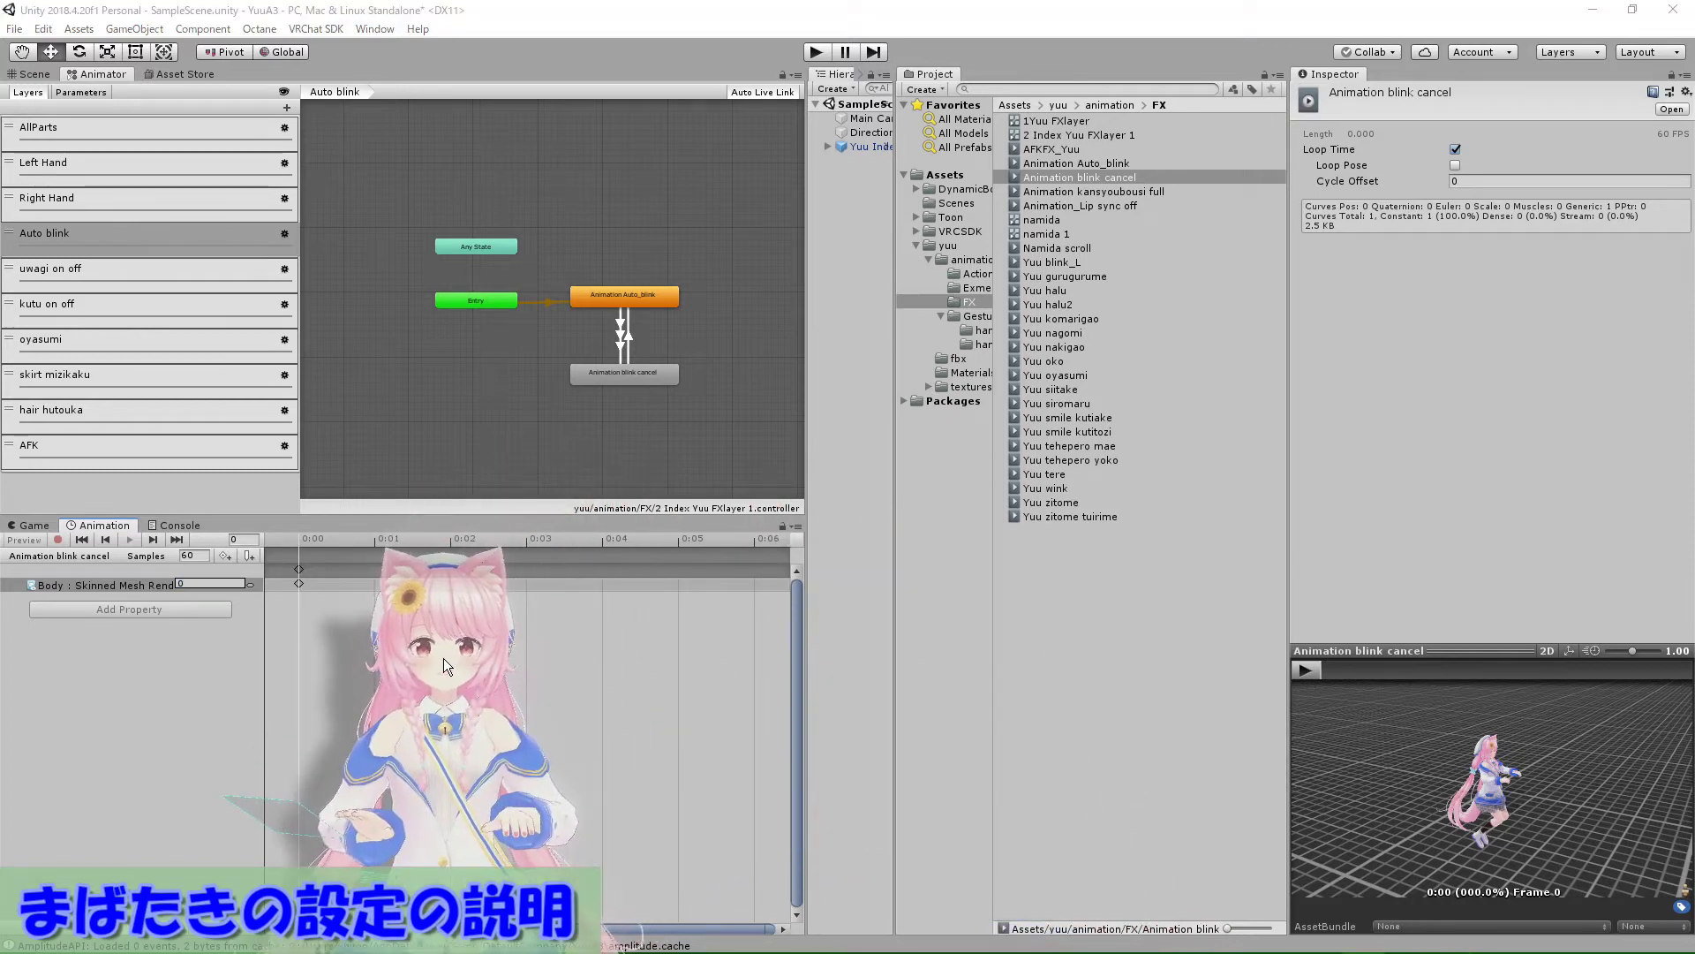
{"action": "left_click", "coordinate": [628, 346]}
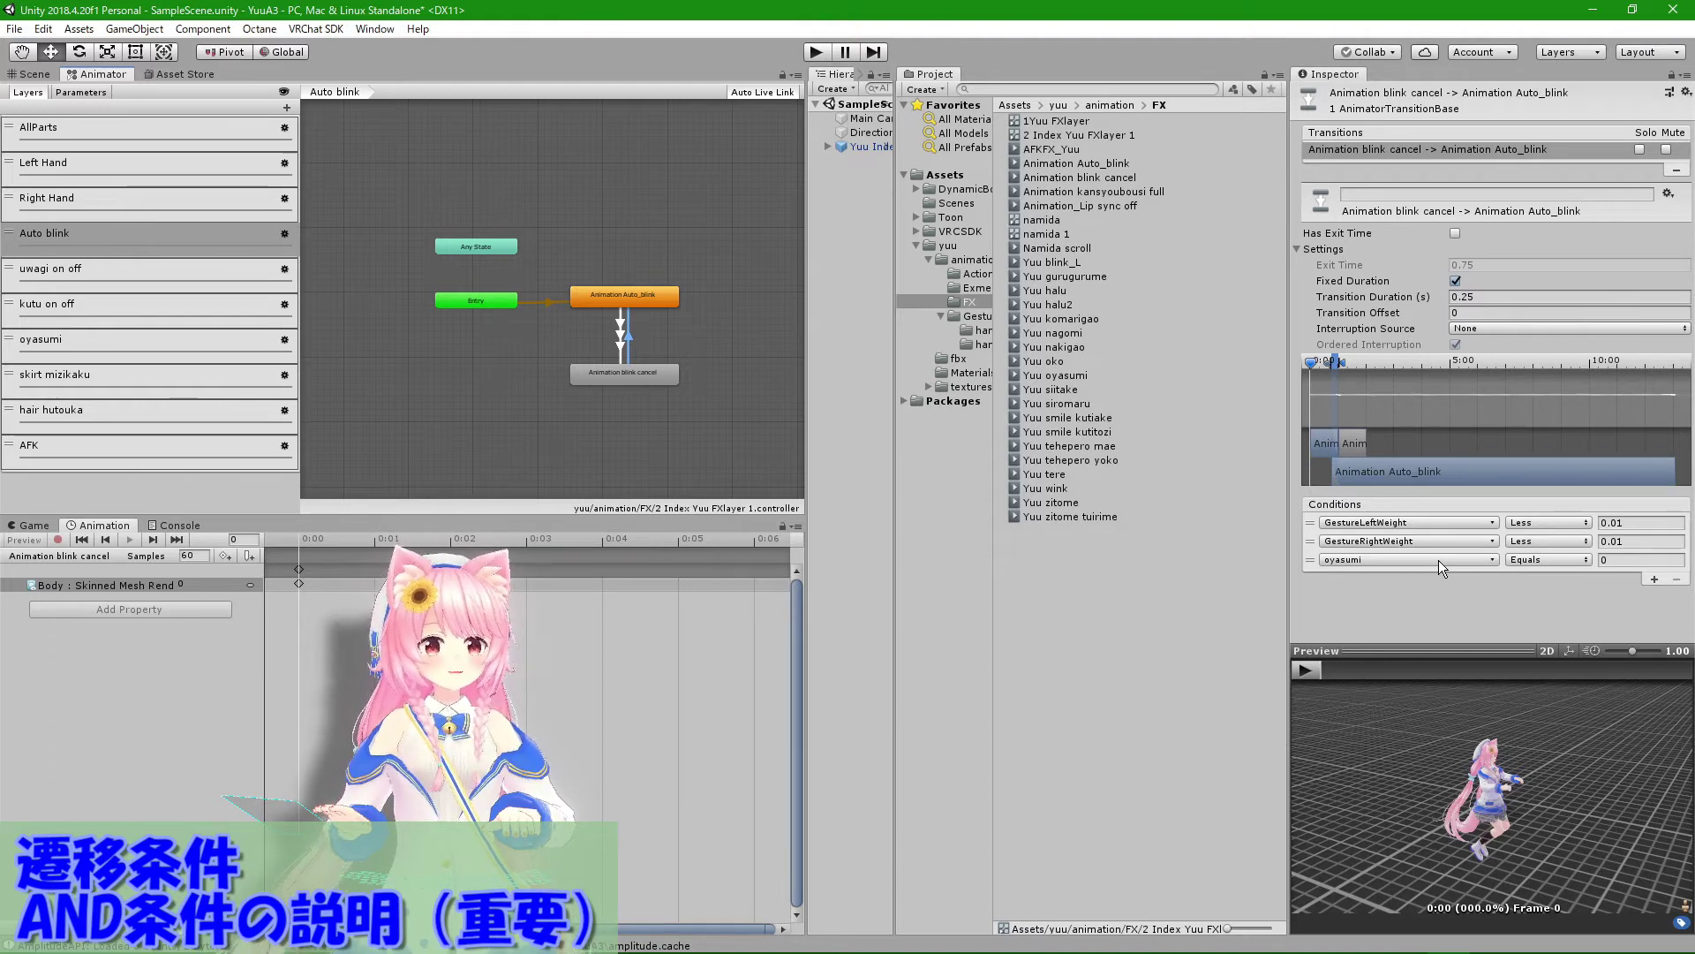
{"action": "left_click", "coordinate": [653, 299]}
{"action": "left_click", "coordinate": [627, 337]}
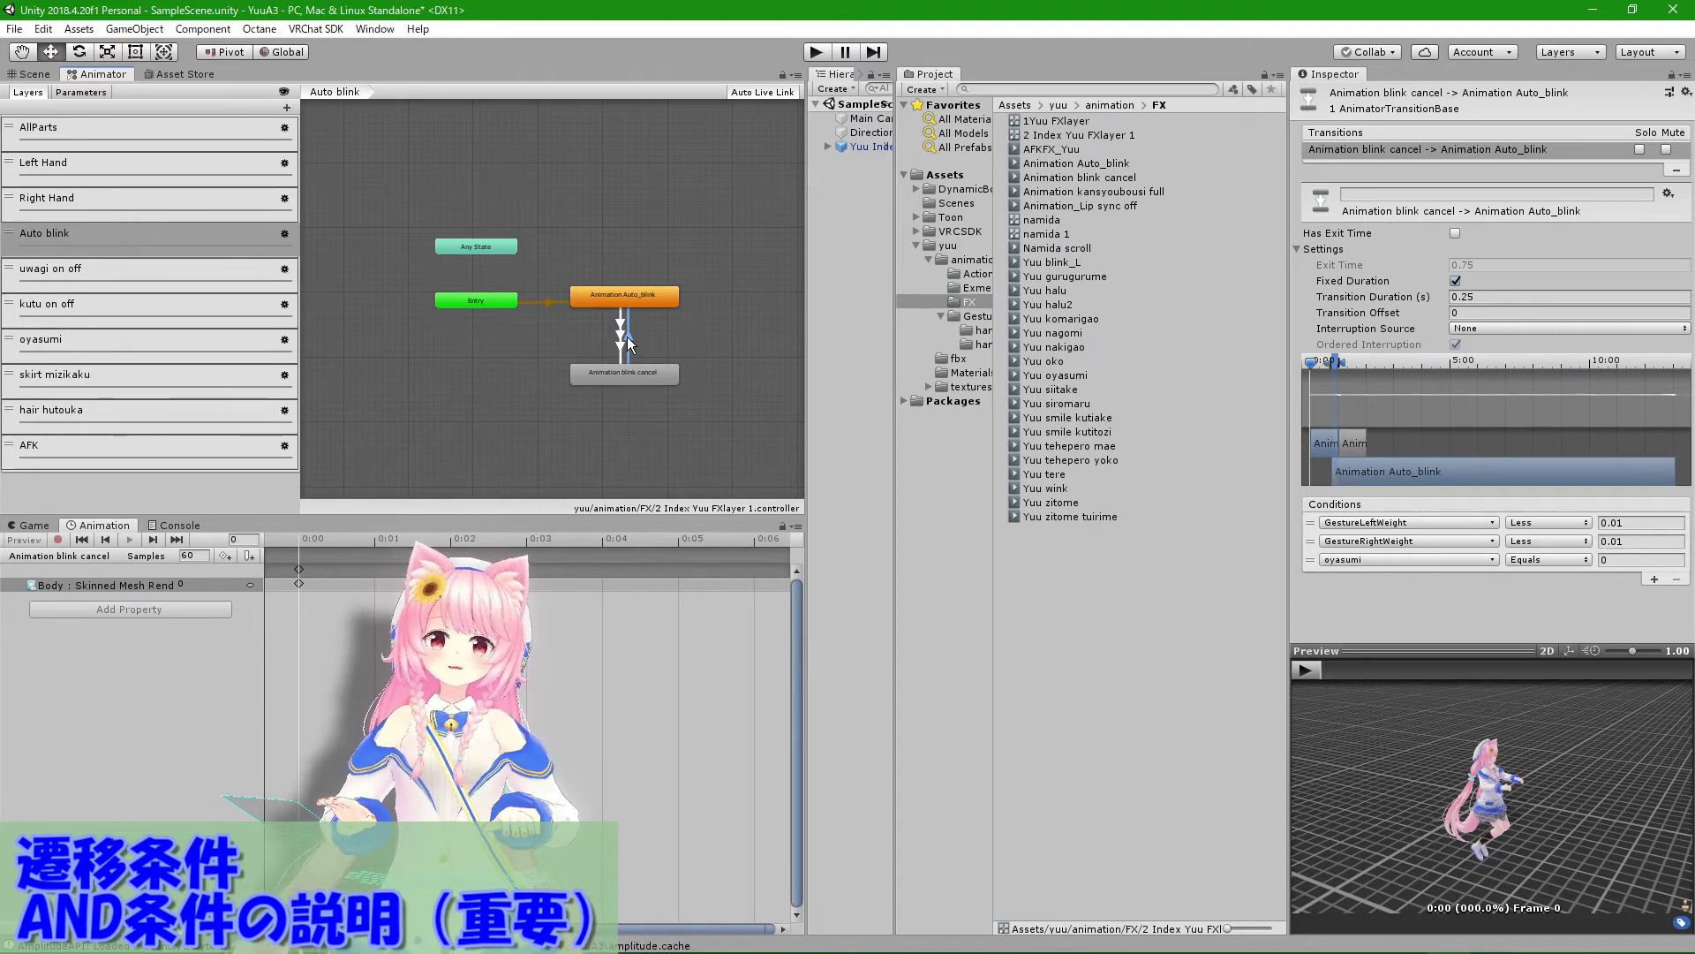
Step: Open the uwagi on off layer, inspect the Animation_empty state and its clip, then select Any State
{"action": "left_click", "coordinate": [161, 267]}
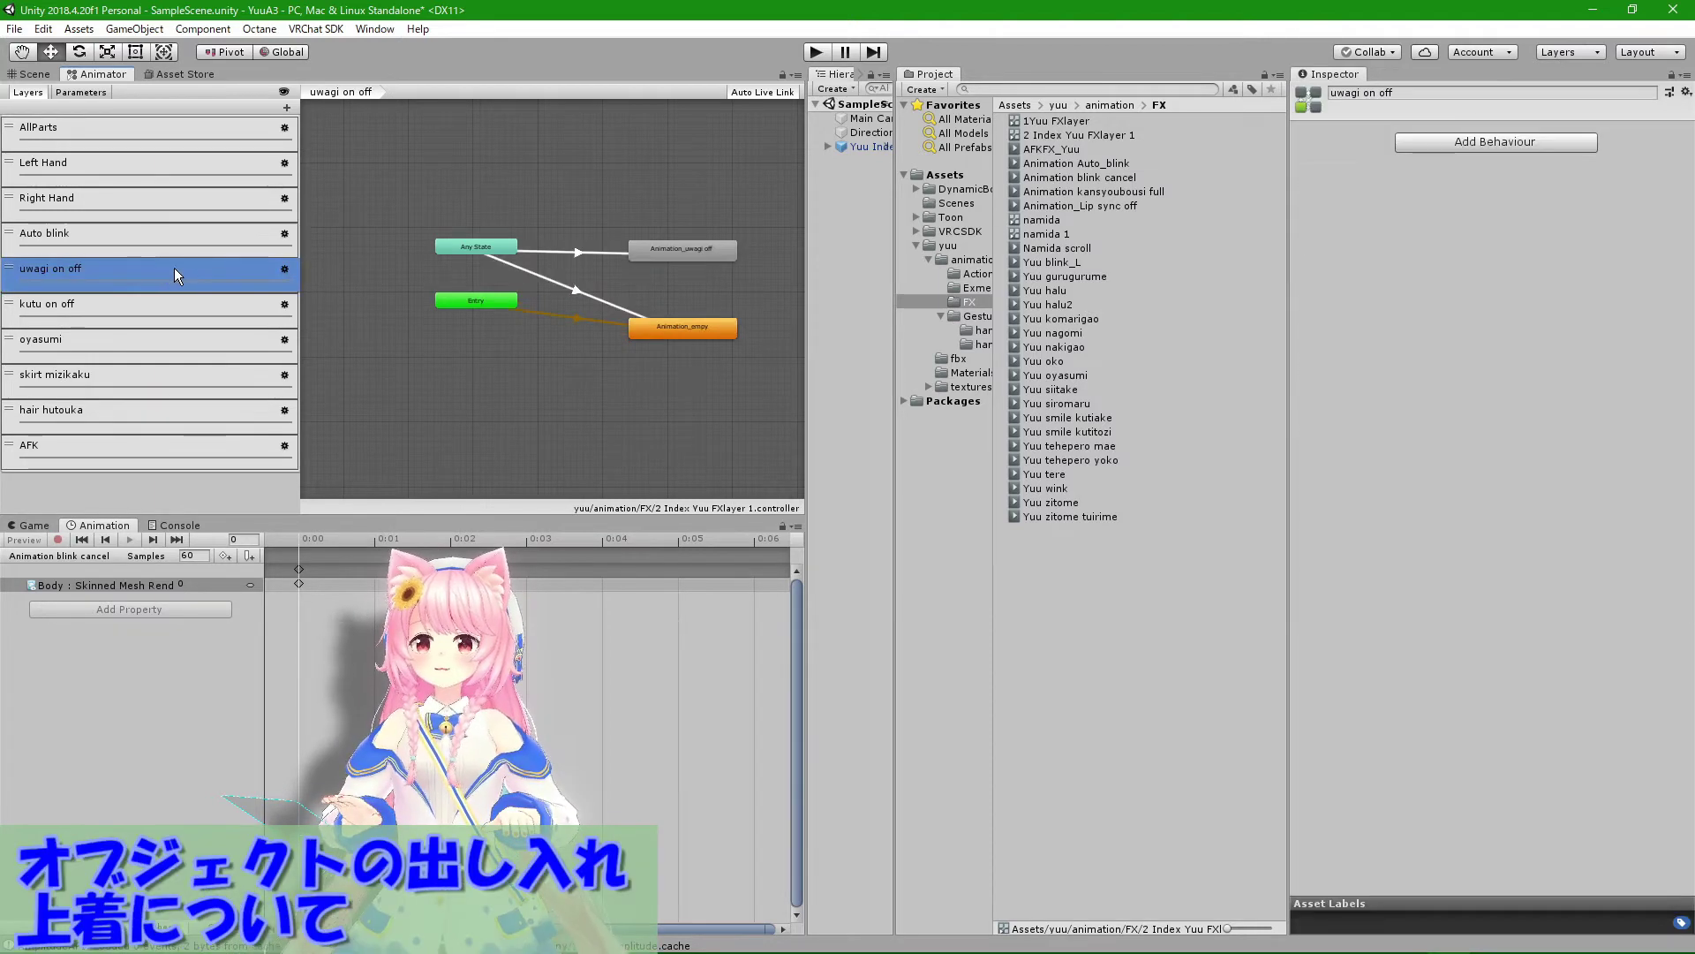
{"action": "left_click_drag", "start_coordinate": [805, 410], "coordinate": [835, 411]}
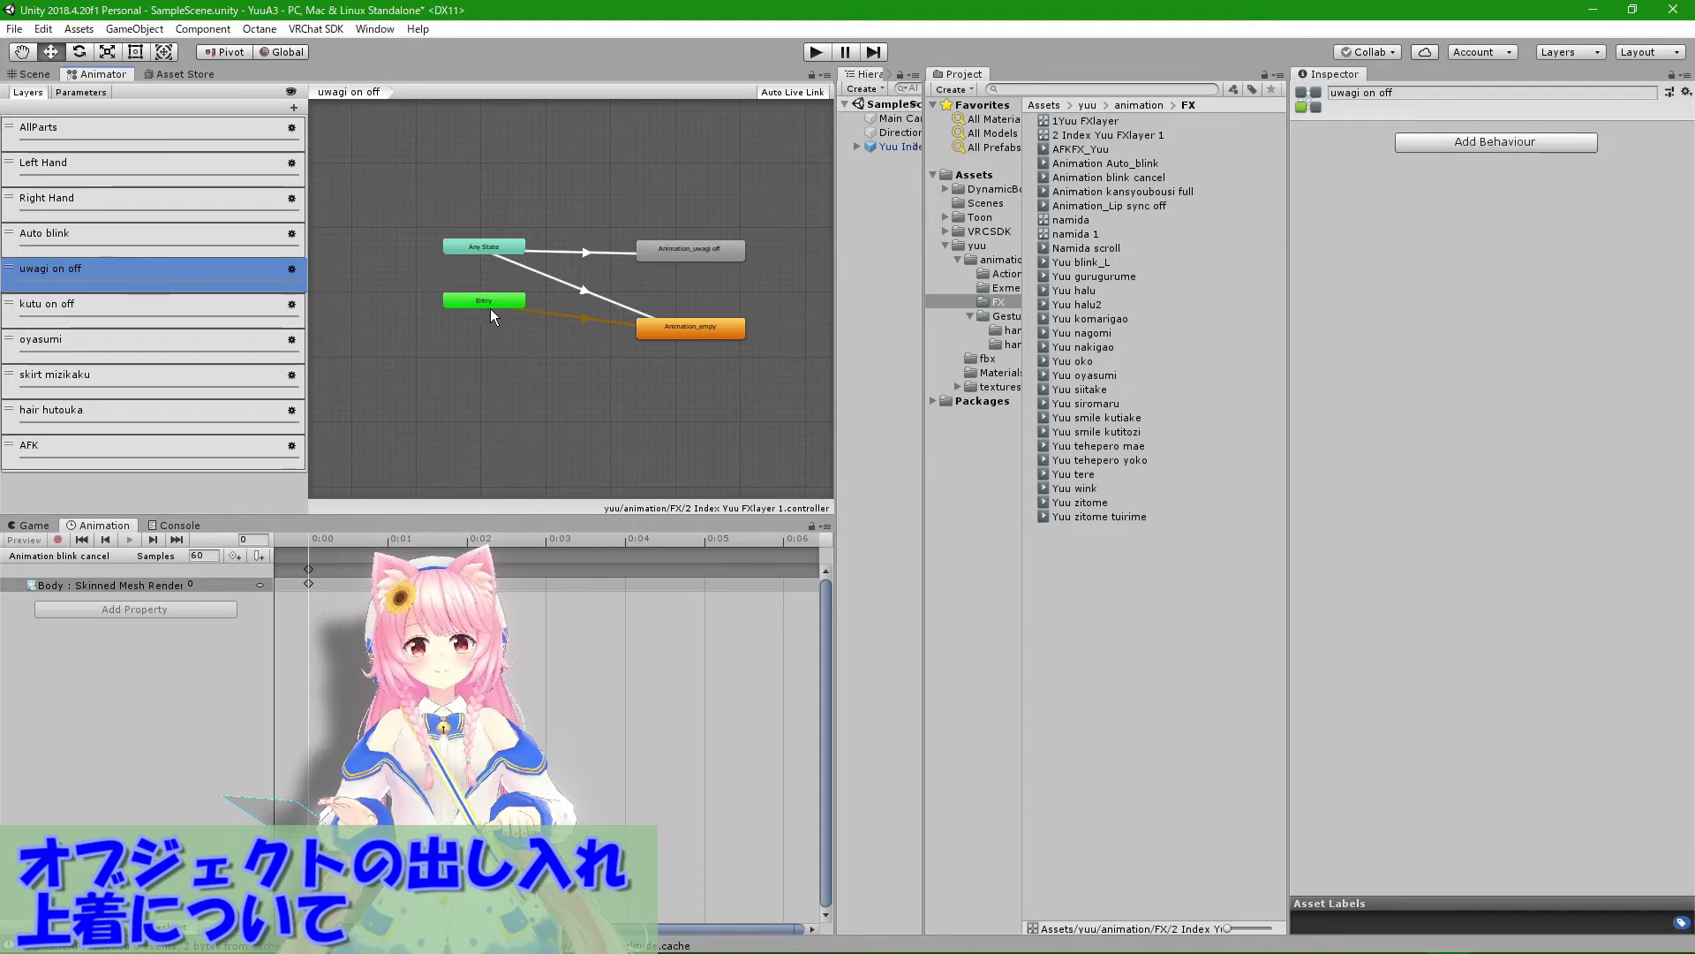
{"action": "left_click_drag", "start_coordinate": [482, 303], "coordinate": [485, 327]}
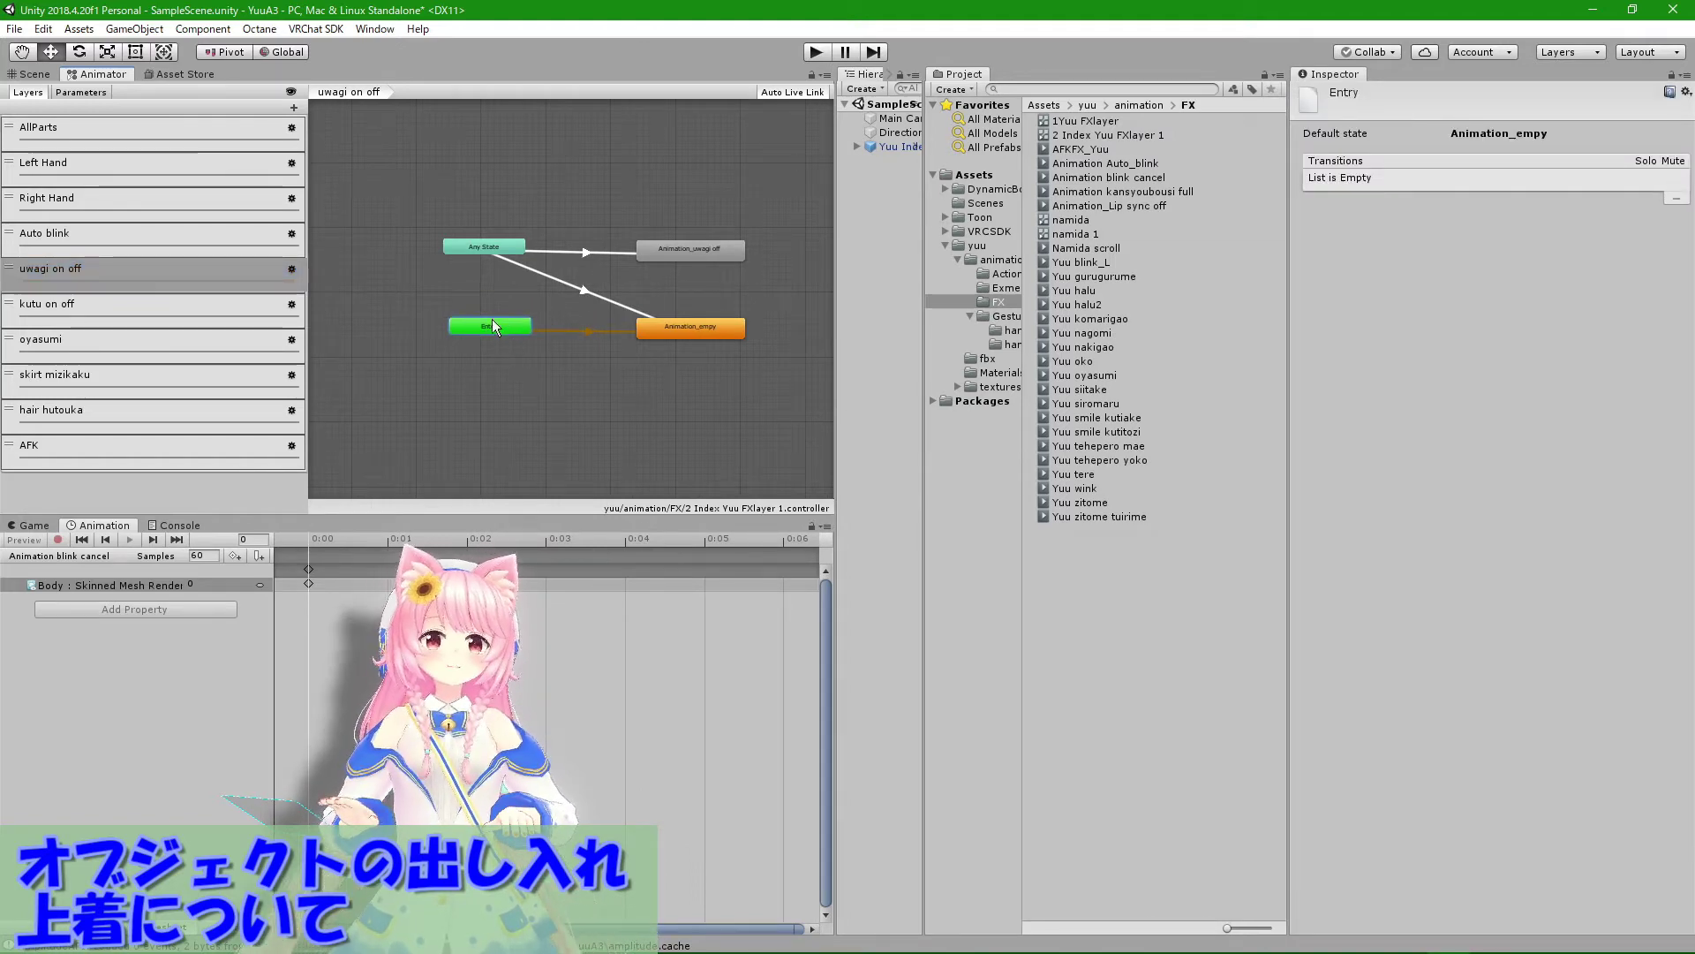
{"action": "left_click", "coordinate": [512, 343]}
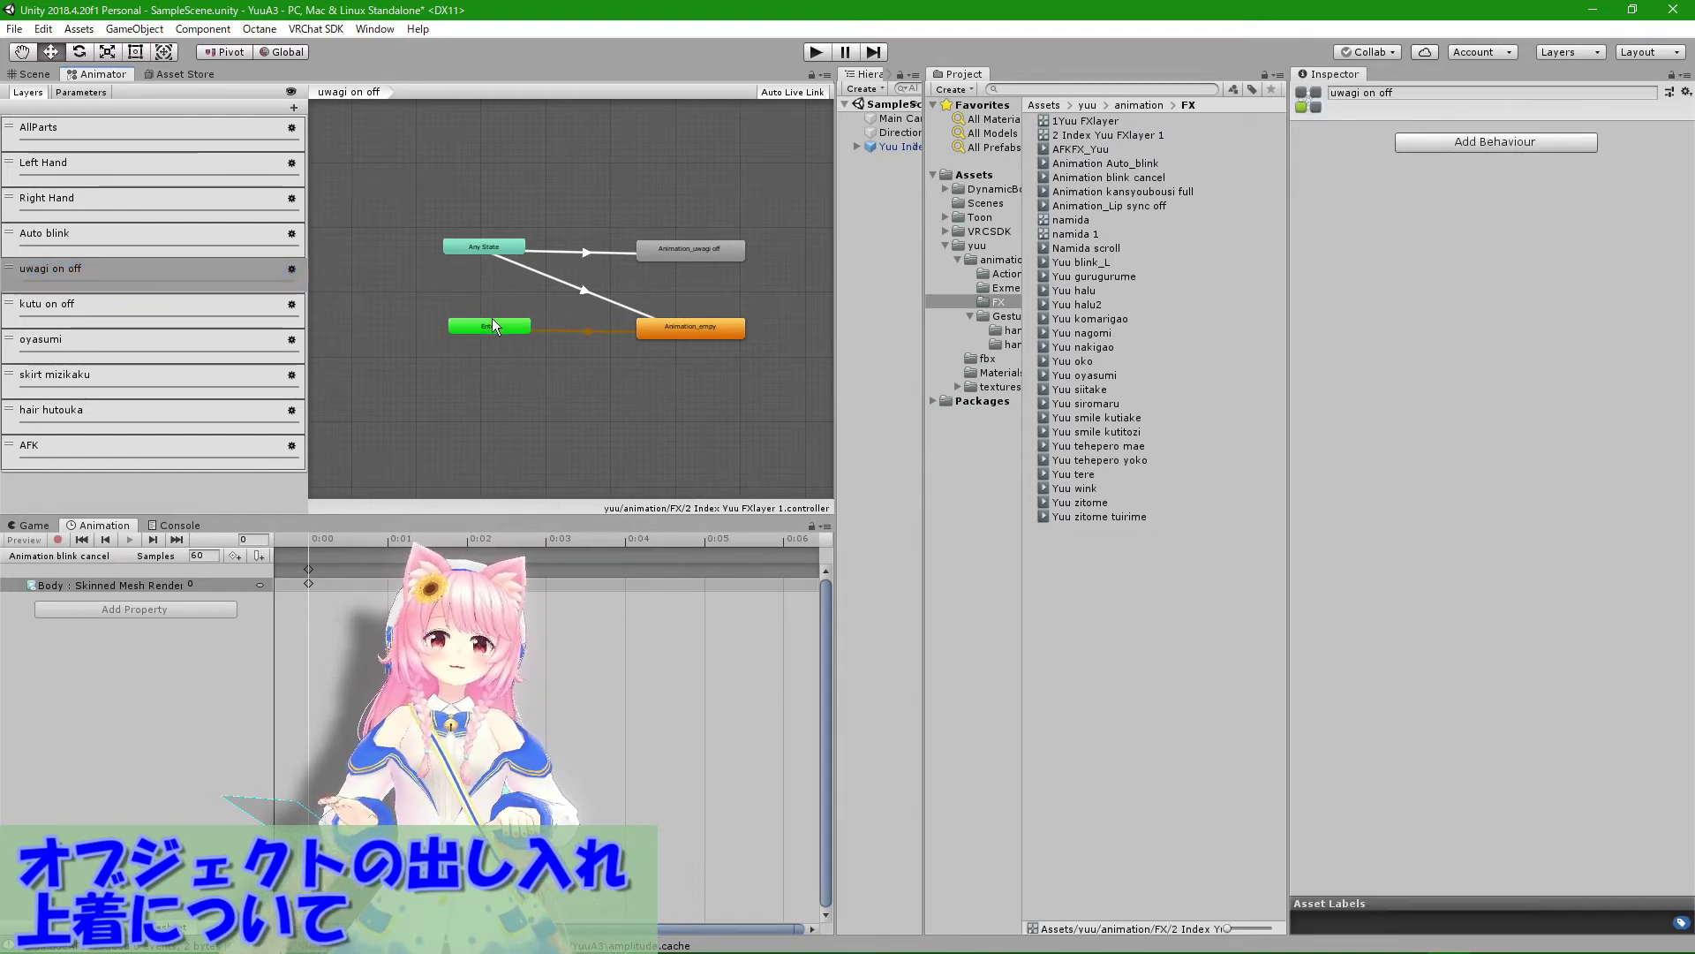
{"action": "left_click", "coordinate": [696, 333]}
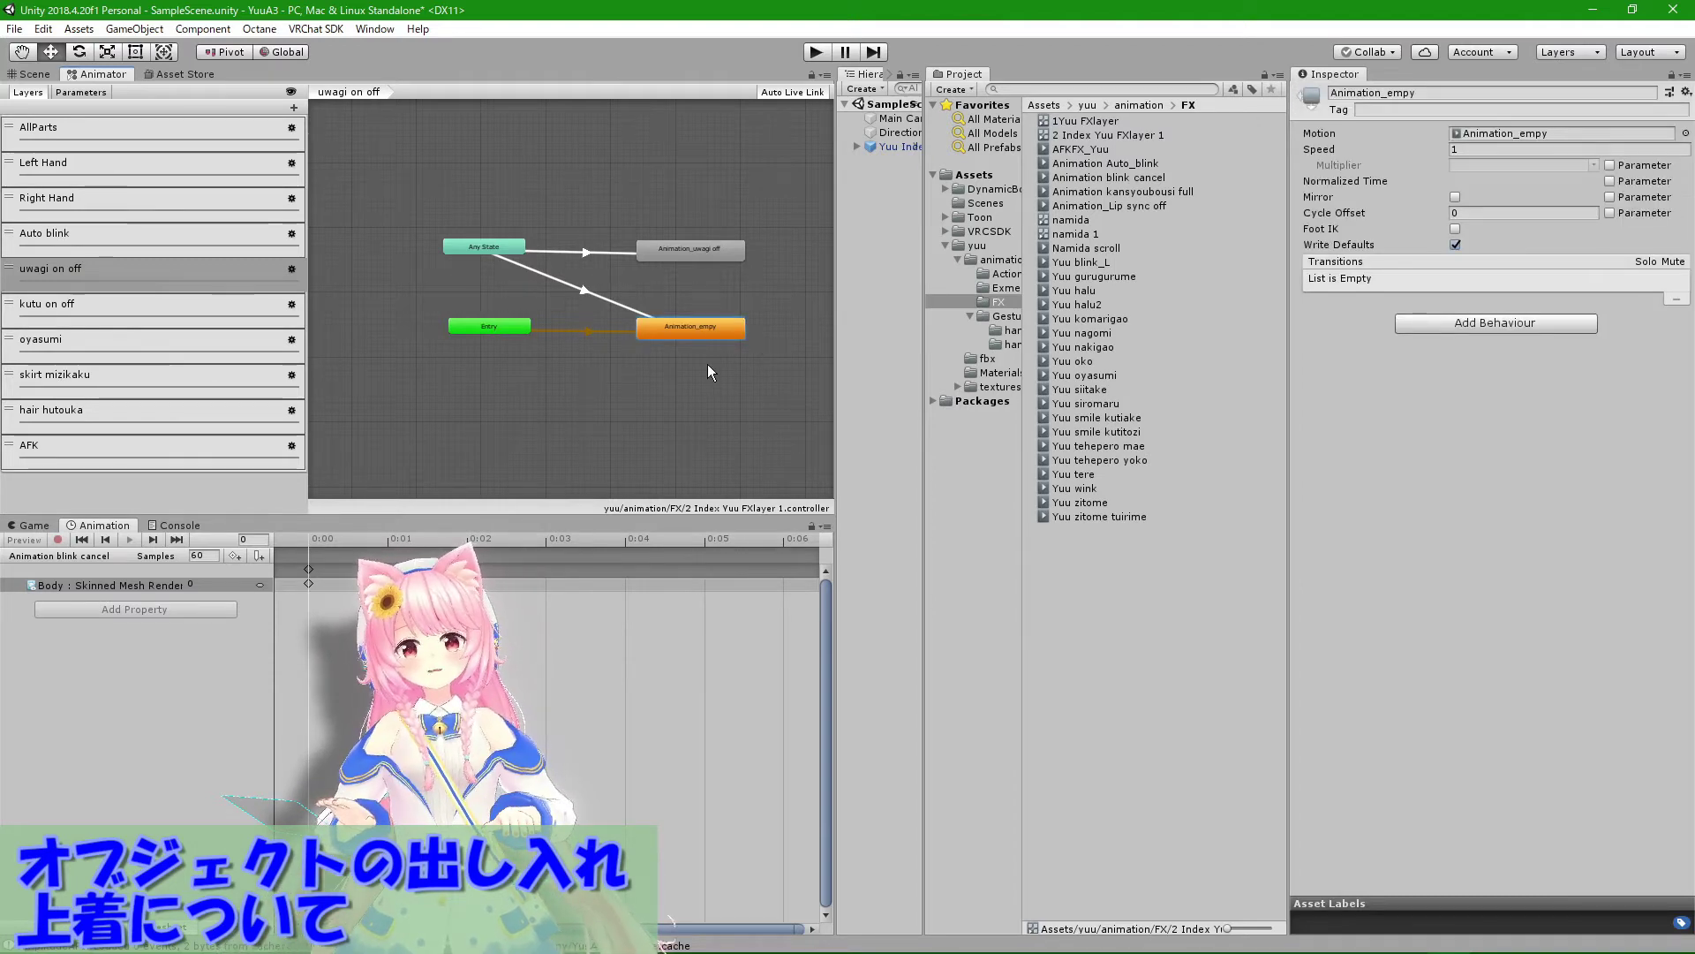
{"action": "left_click", "coordinate": [1516, 132]}
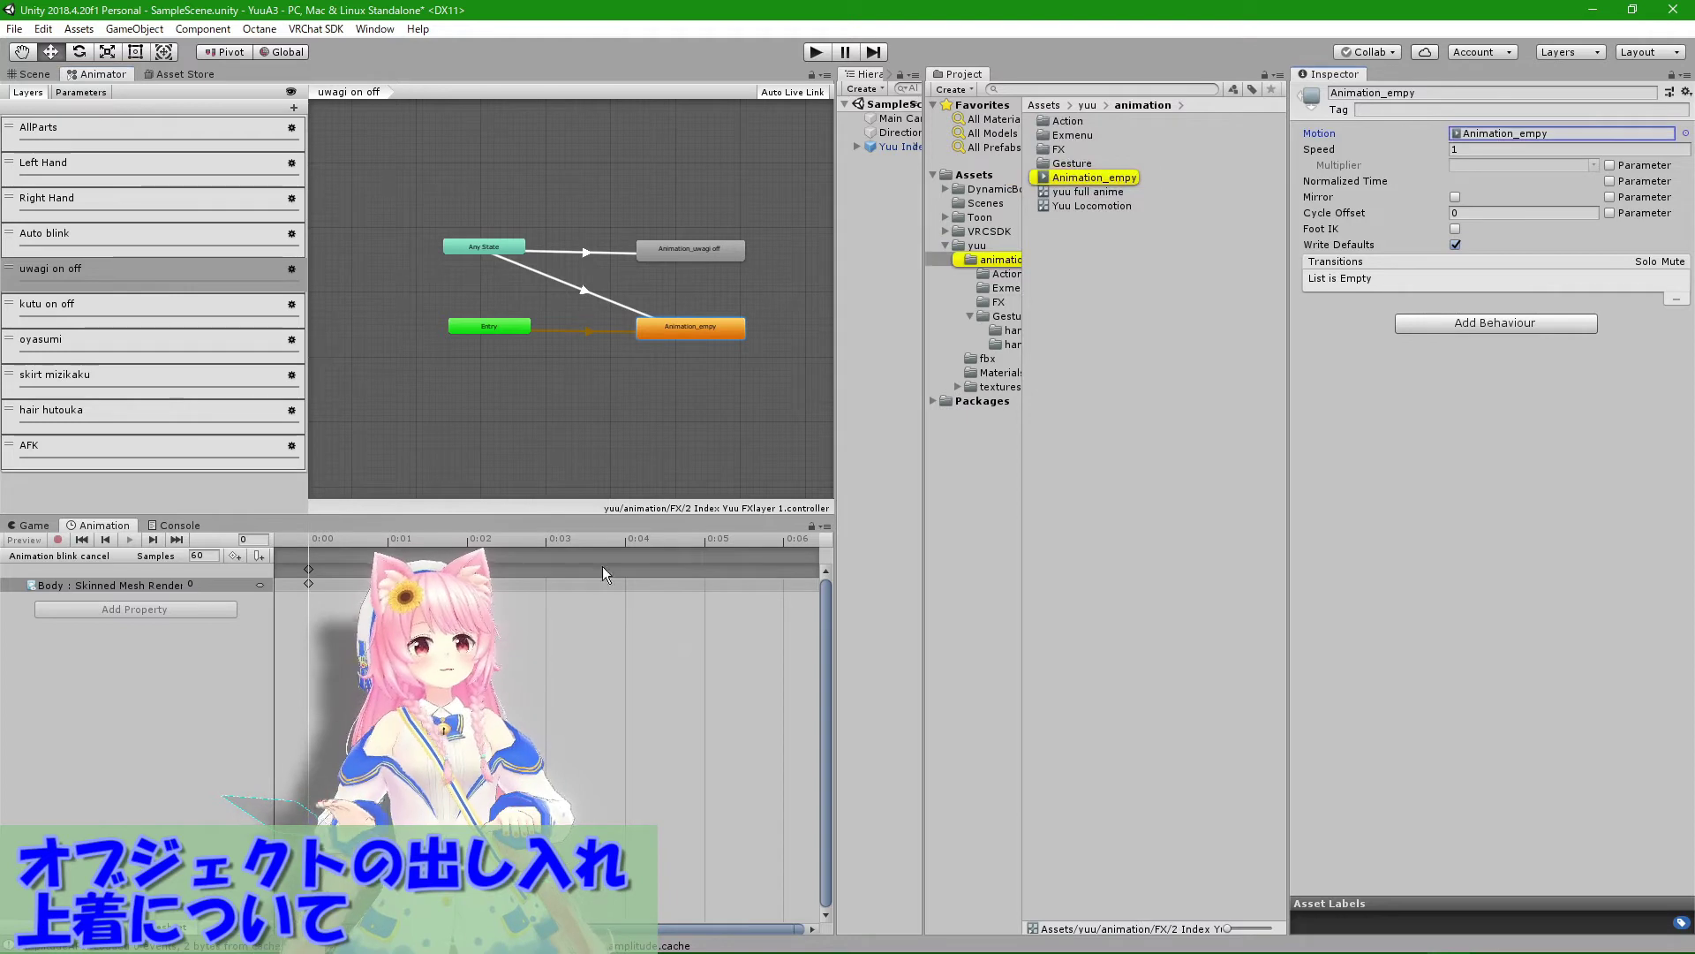
{"action": "left_click", "coordinate": [1091, 175]}
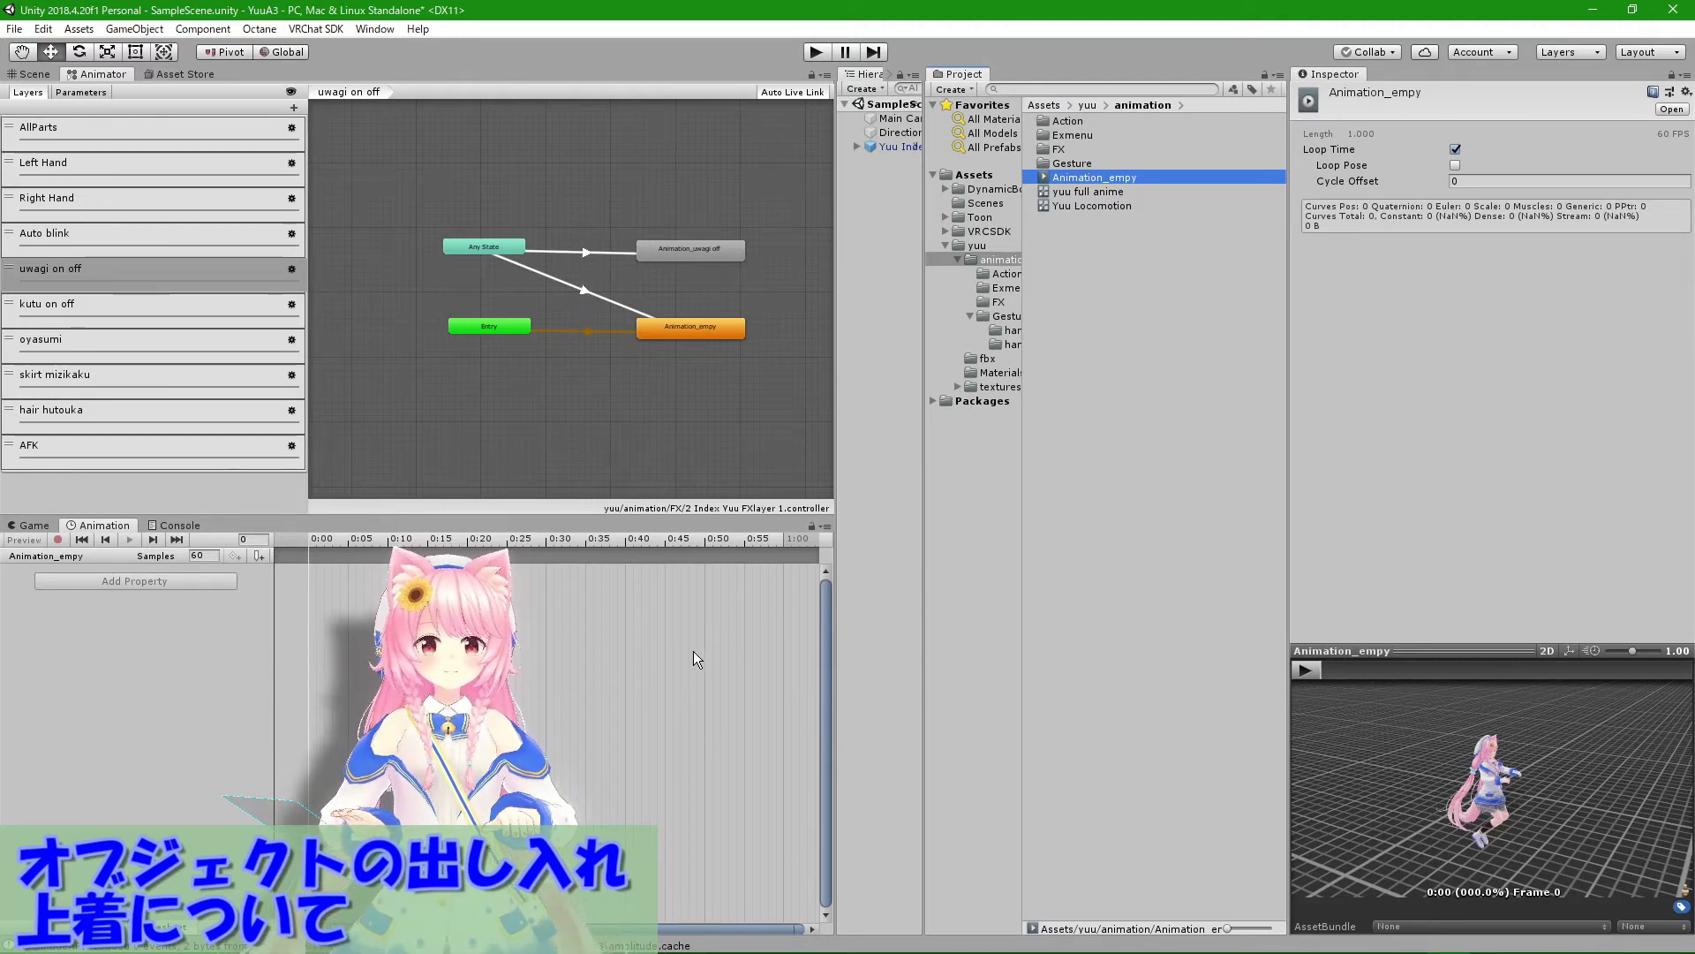
{"action": "left_click", "coordinate": [684, 332]}
{"action": "left_click", "coordinate": [503, 245]}
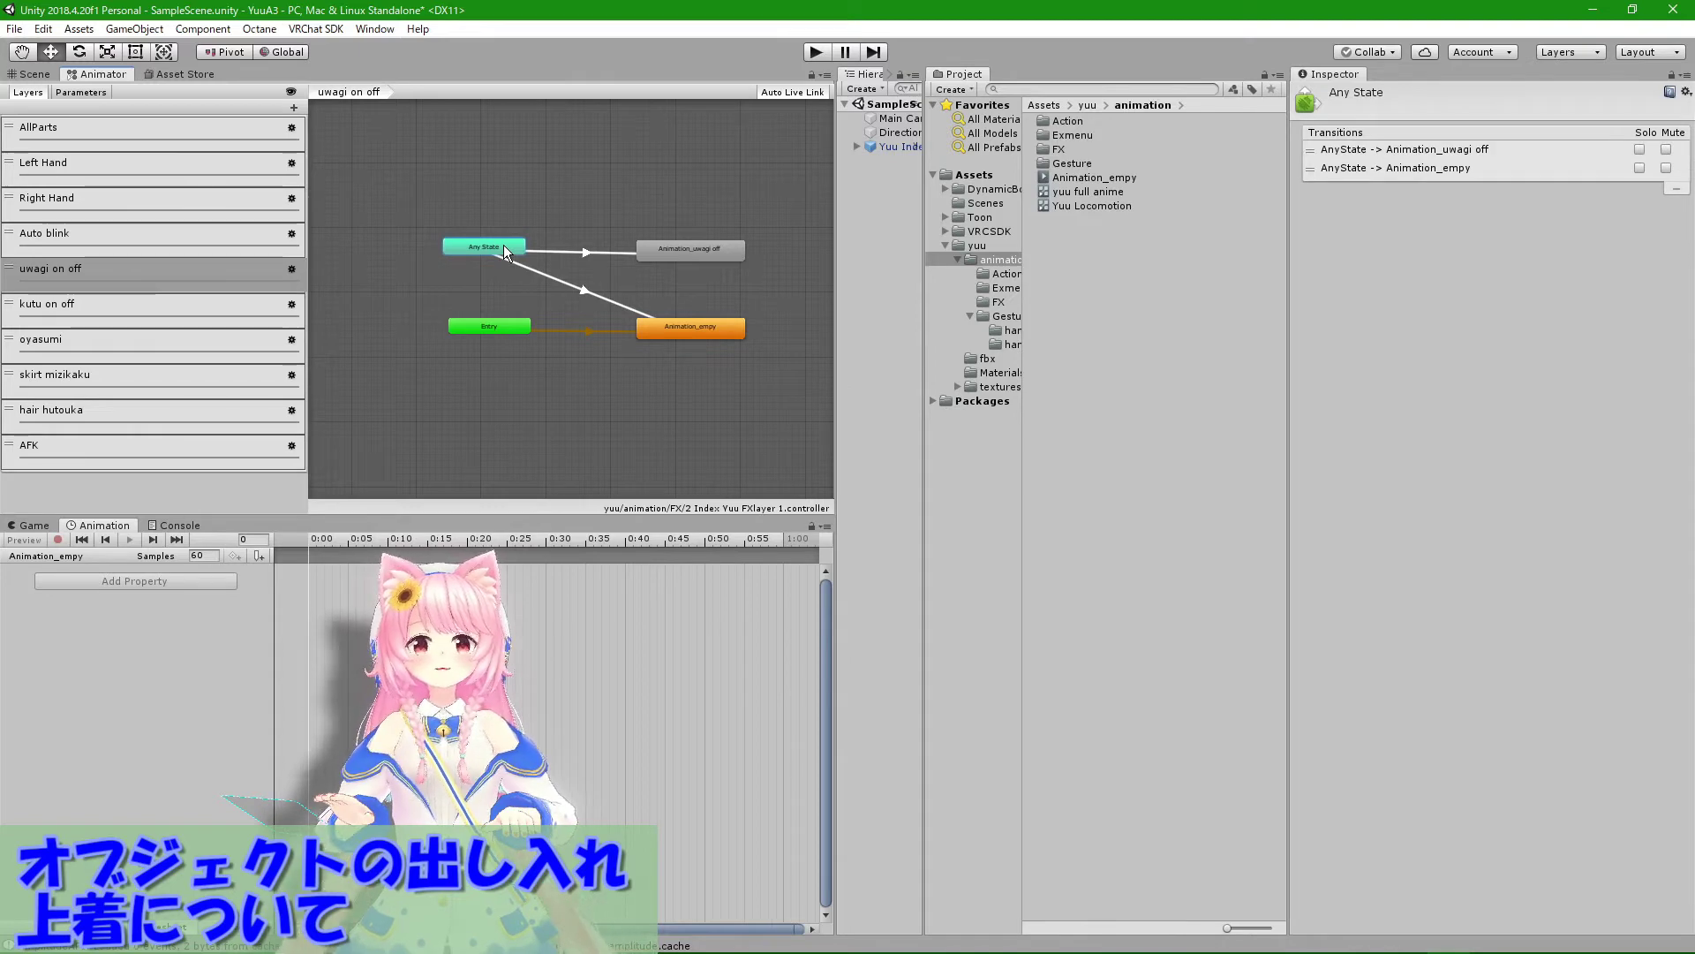
Step: Check the Animation_empty transition's uwagi Equals 0 condition against the Parameters list
{"action": "left_click", "coordinate": [553, 282]}
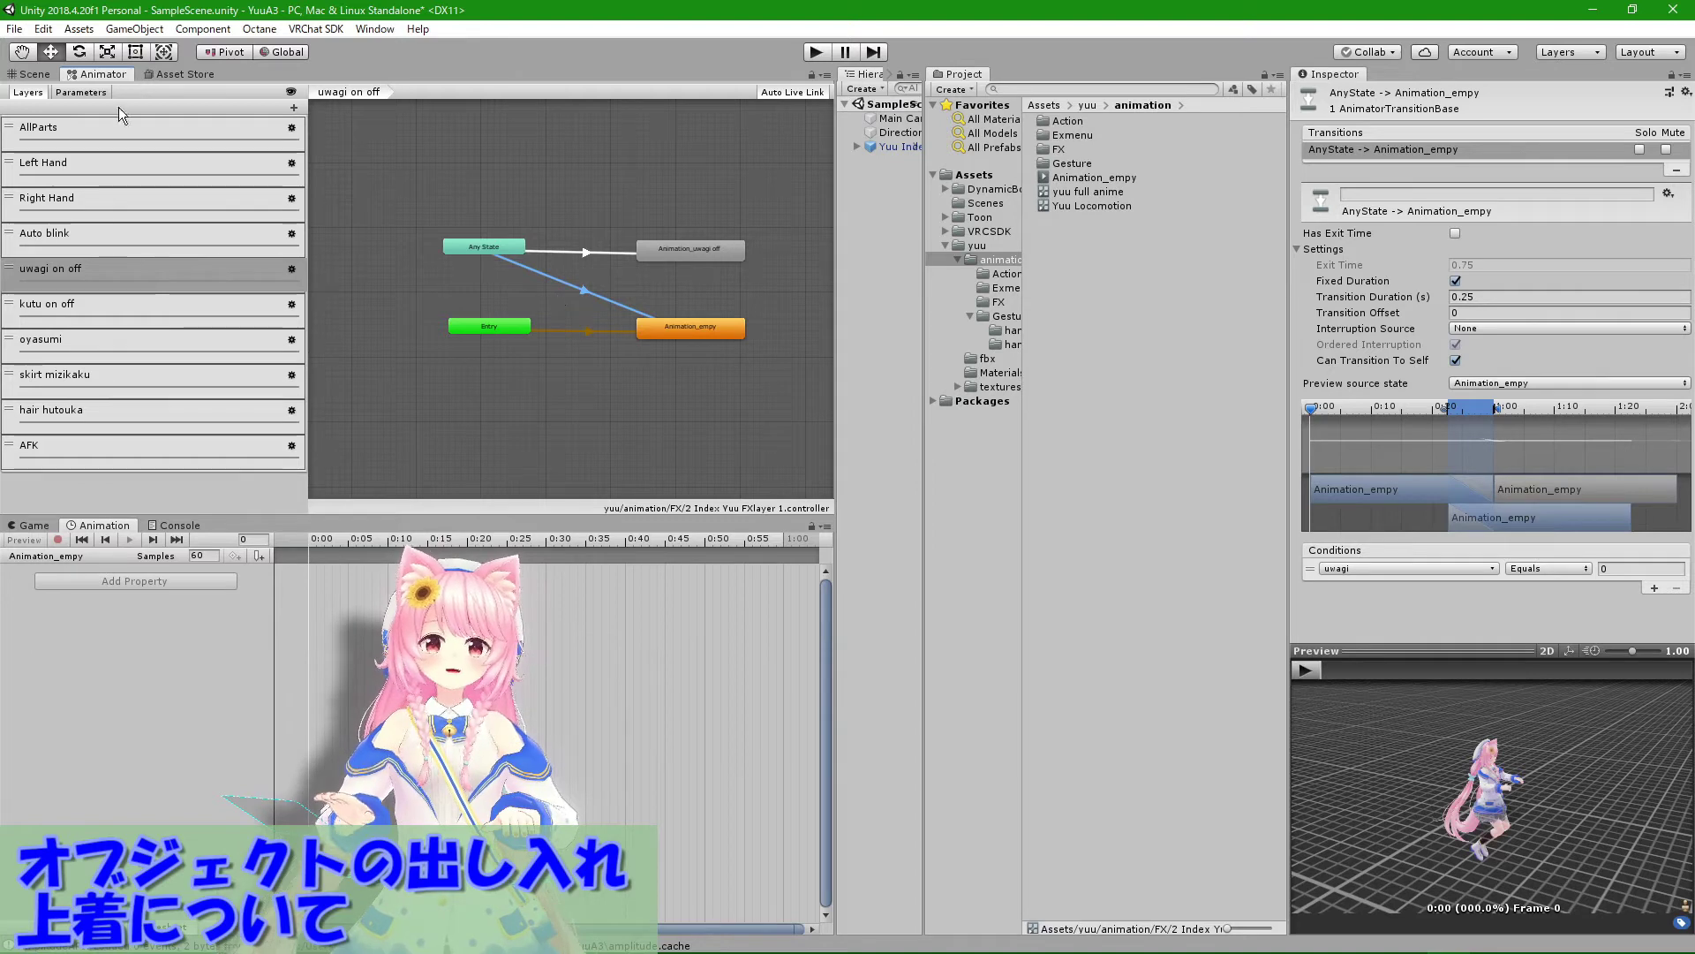
{"action": "left_click", "coordinate": [69, 94]}
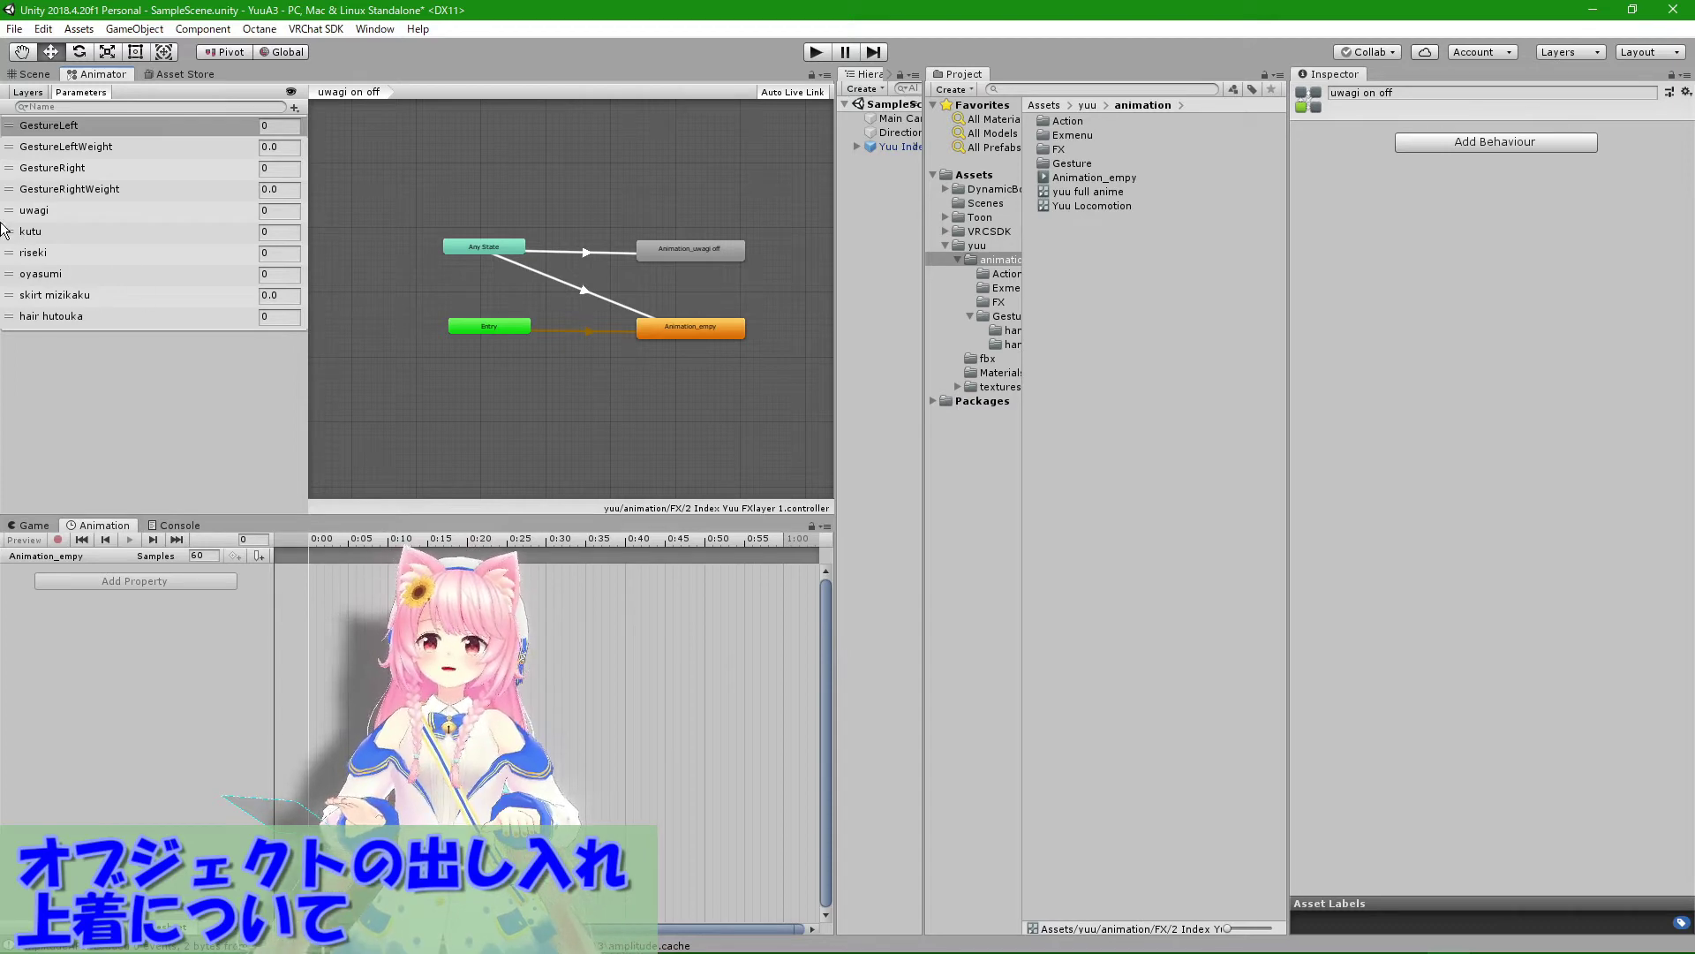
{"action": "left_click", "coordinate": [28, 92]}
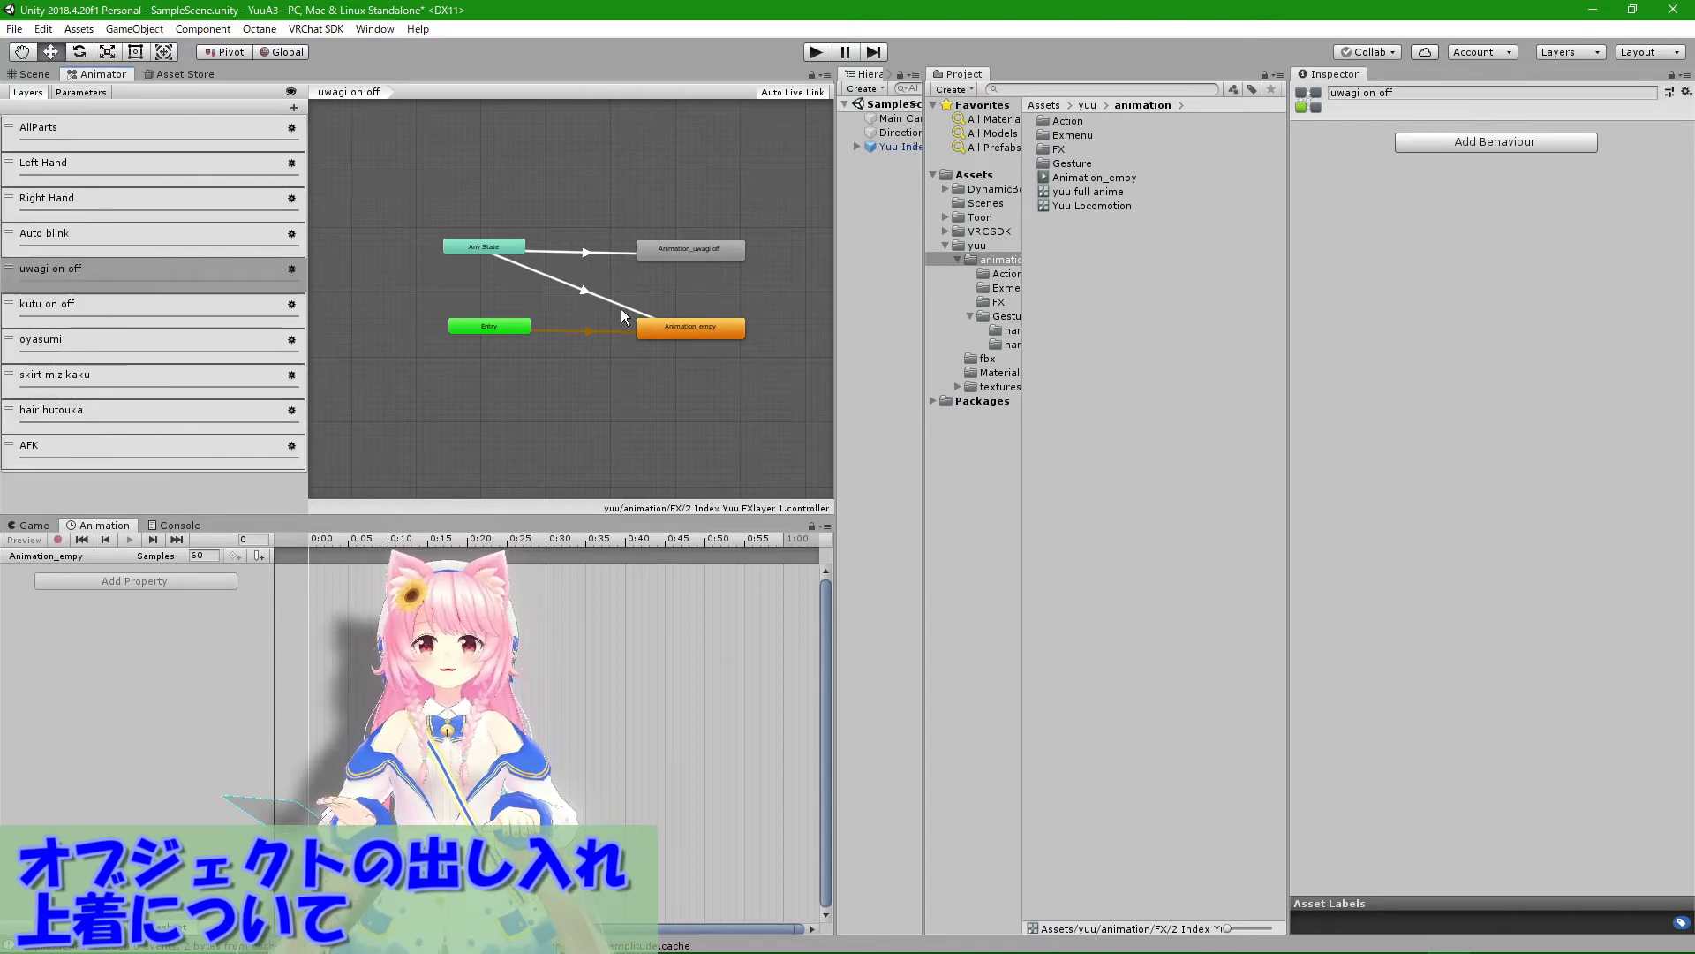
{"action": "left_click", "coordinate": [612, 303]}
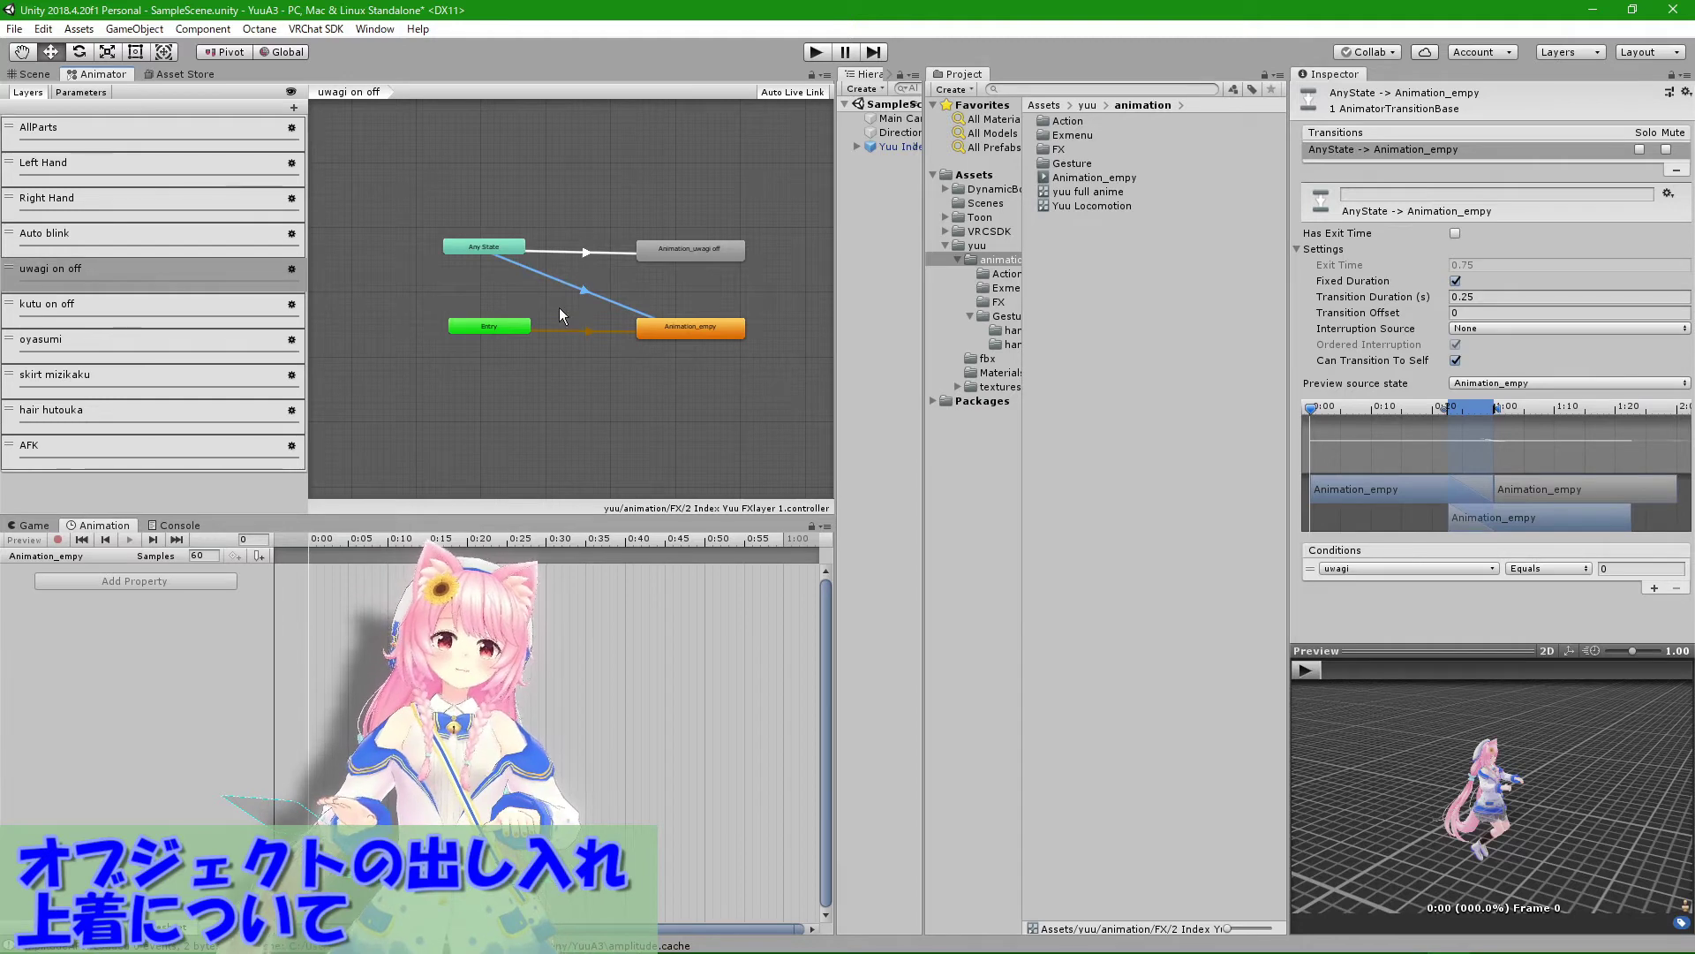
Step: Read the uwagi Equals 1 transition to Animation_uwagi off, frame the preview, then select that state
{"action": "left_click", "coordinate": [602, 253]}
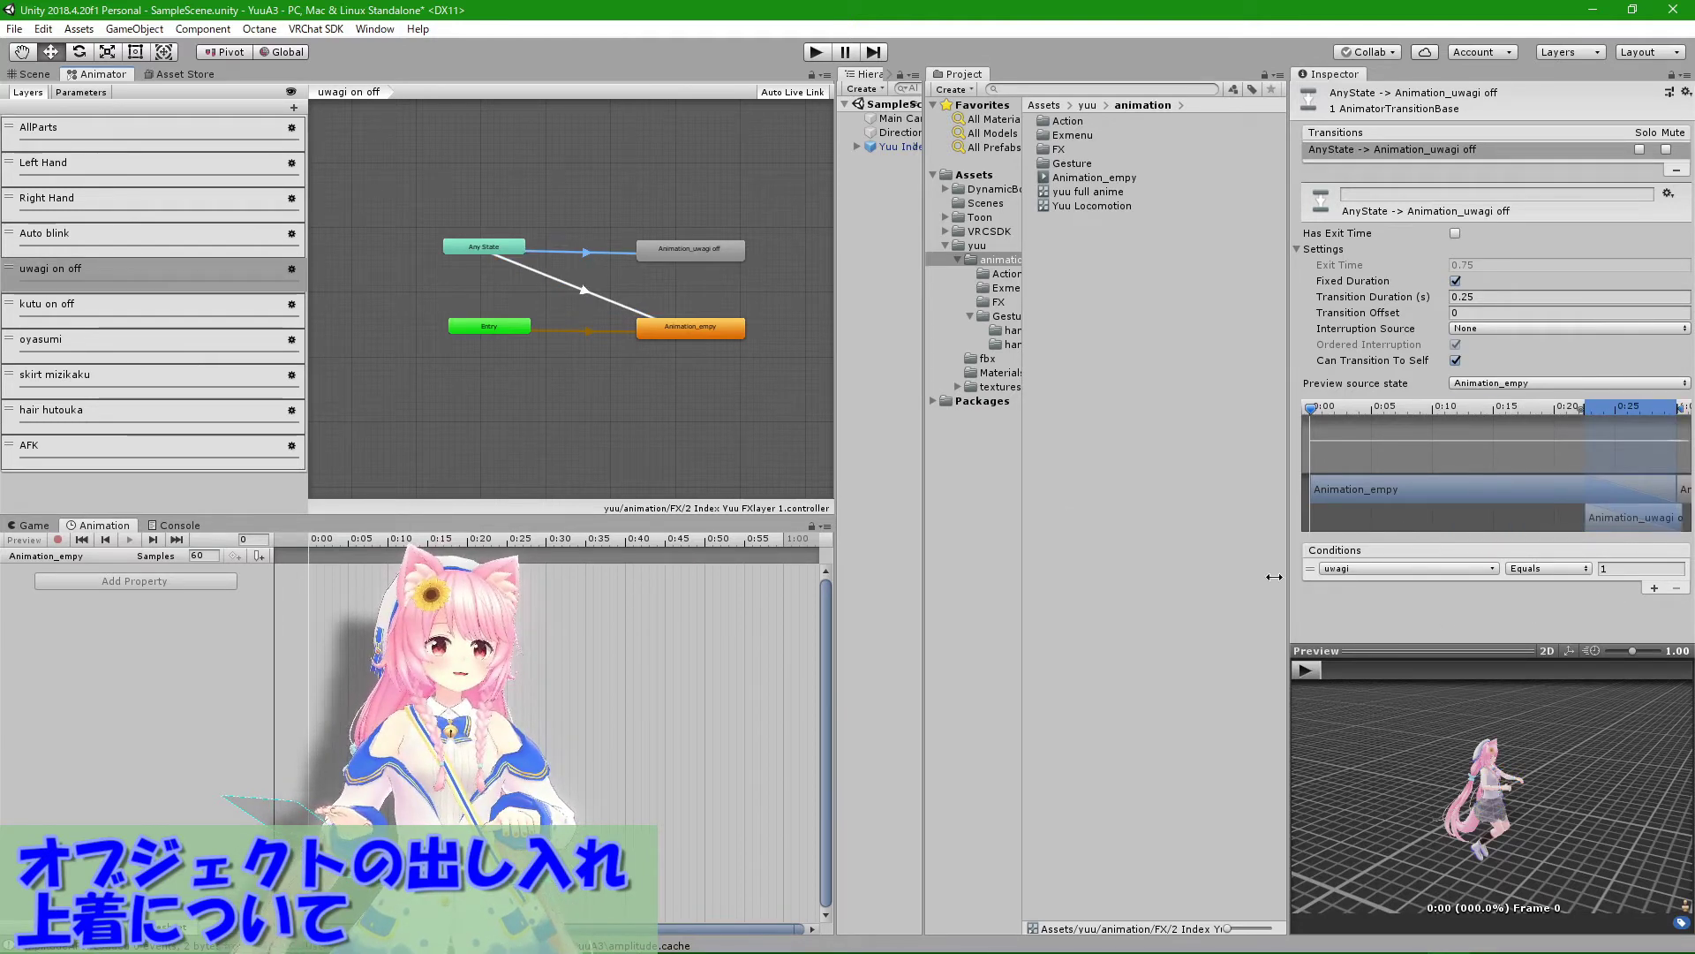
{"action": "mouse_move", "coordinate": [1597, 735]}
{"action": "left_mouse_down"}
{"action": "mouse_move", "coordinate": [1564, 791]}
{"action": "mouse_move", "coordinate": [1527, 772]}
{"action": "left_mouse_up"}
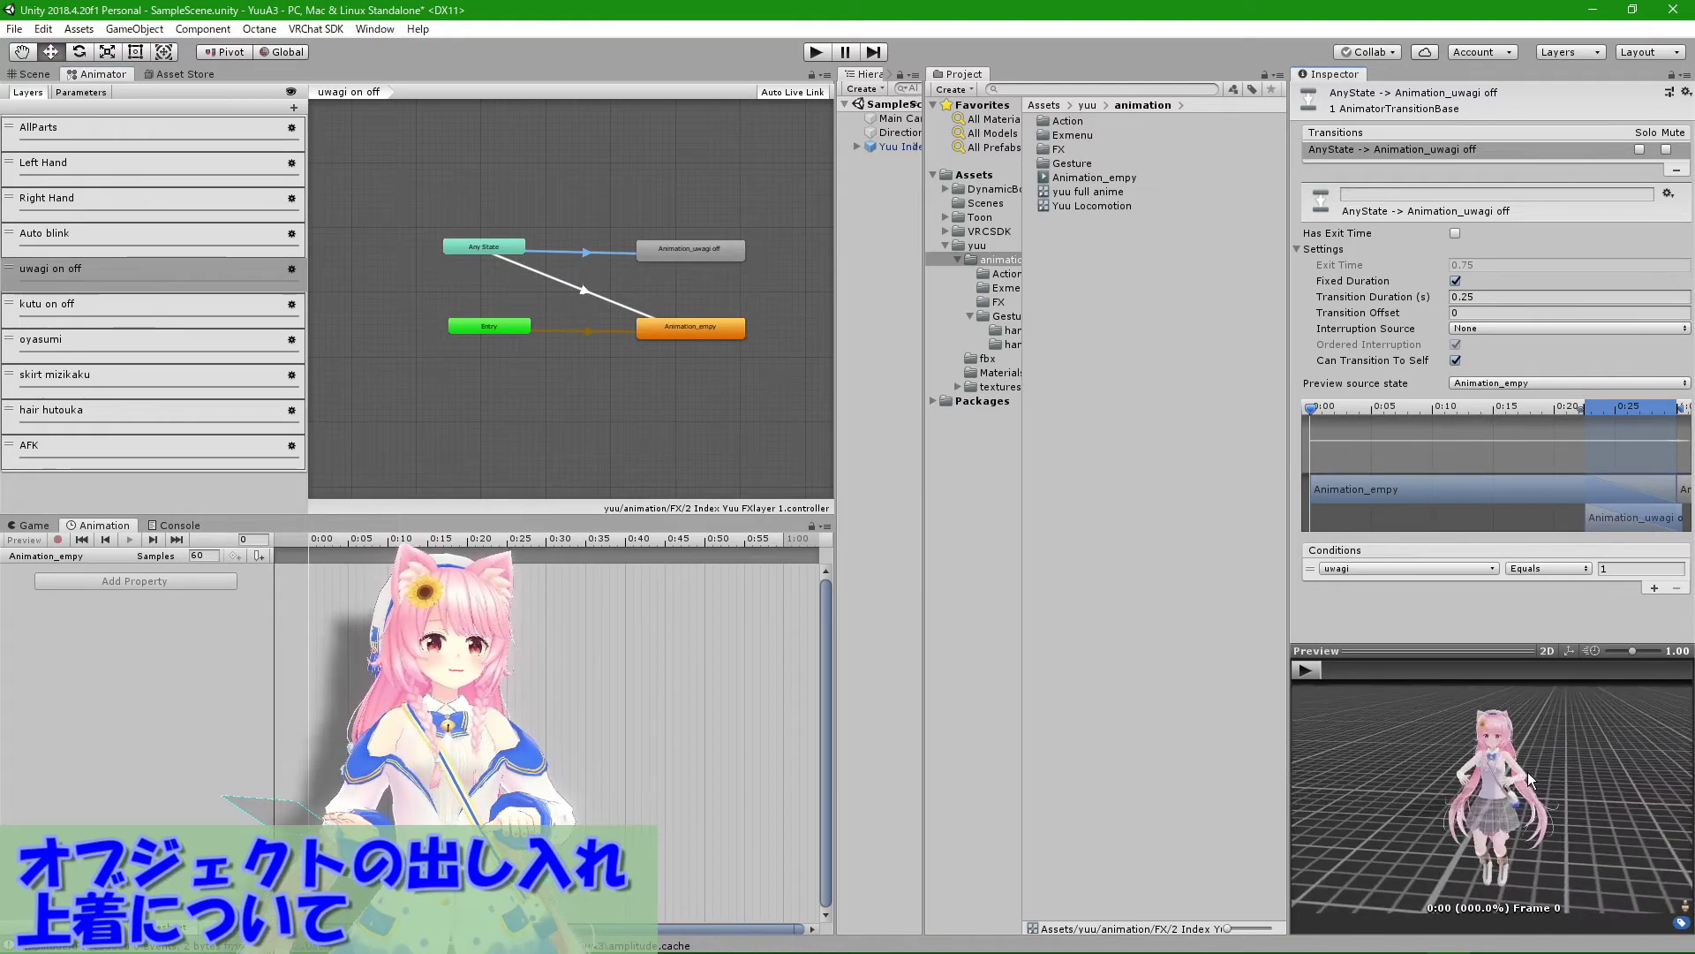
{"action": "scroll", "coordinate": [1528, 772], "scroll_direction": "up", "scroll_amount": 5}
{"action": "middle_click_drag", "start_coordinate": [1582, 761], "coordinate": [1563, 821]}
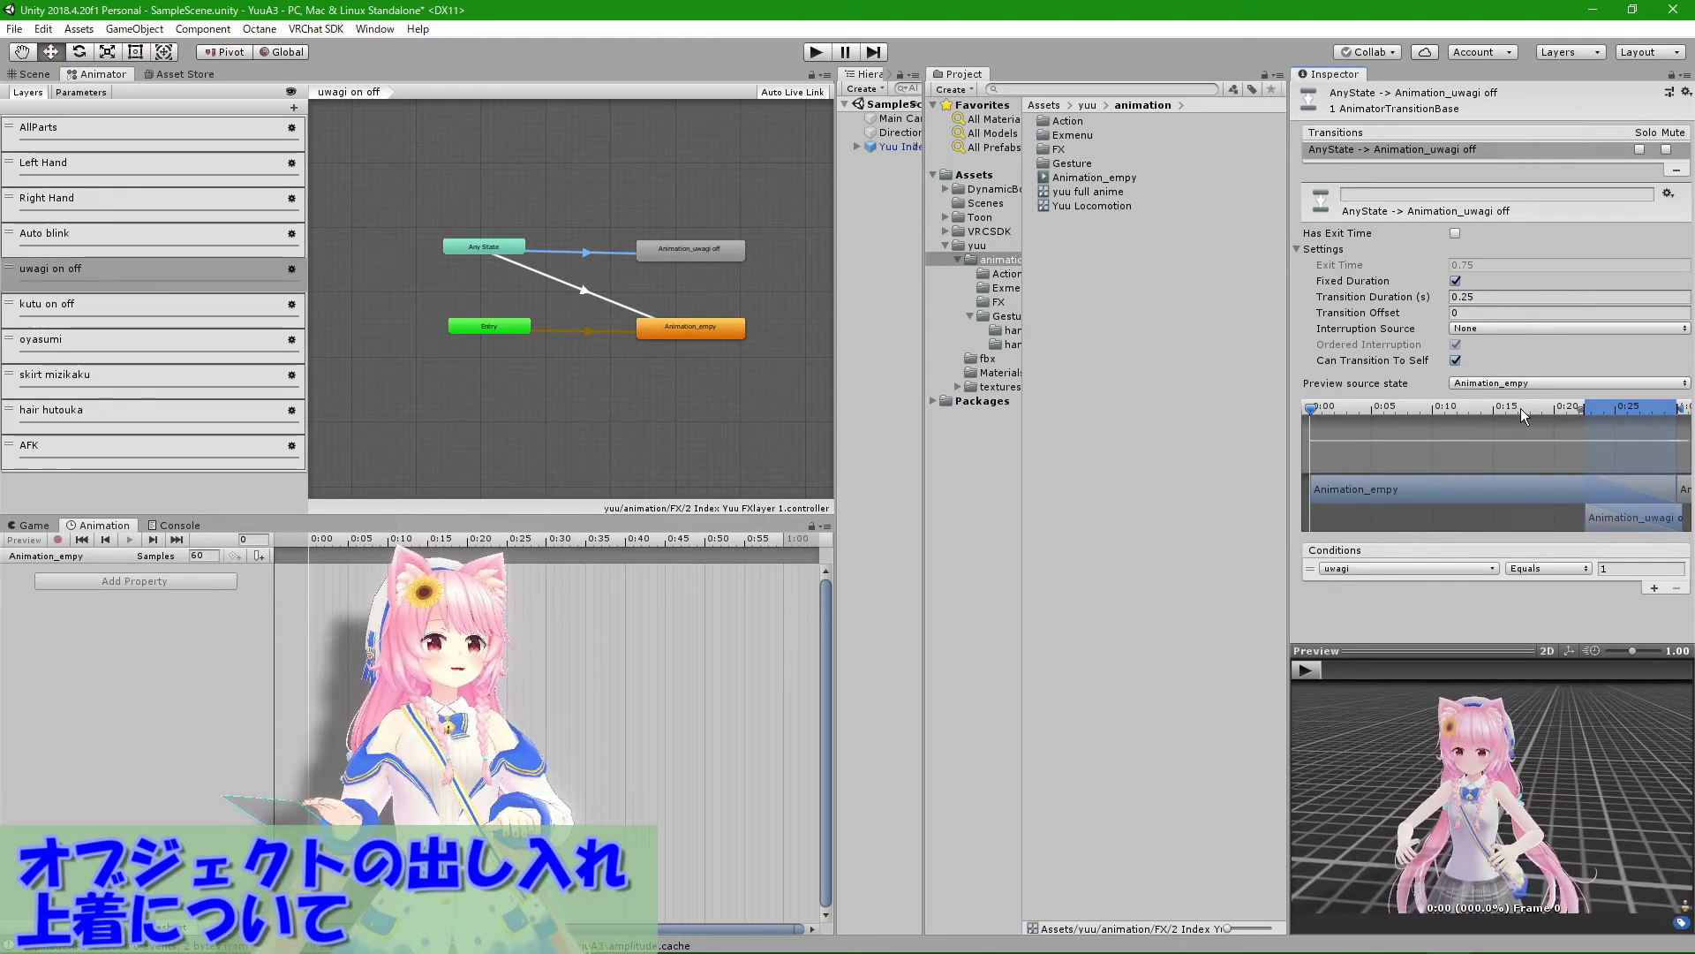
{"action": "left_click", "coordinate": [670, 246]}
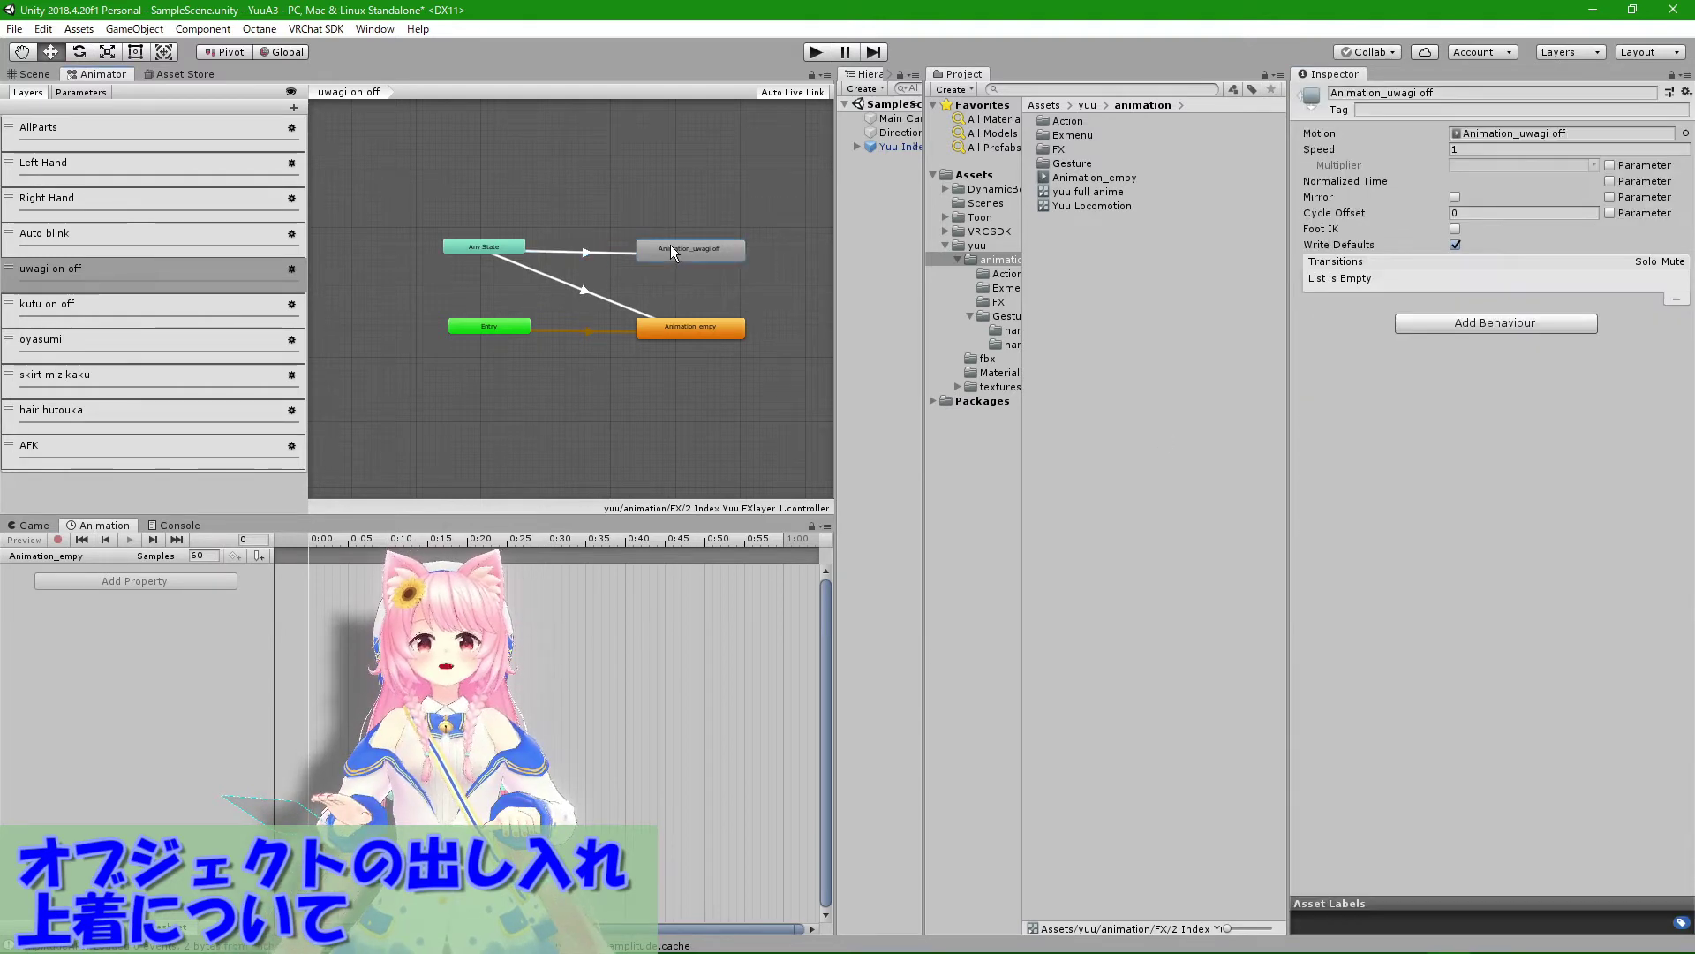
Step: Open the Animation_uwagi off clip and expand its burausu material property to show the keyframe
{"action": "left_click", "coordinate": [1506, 134]}
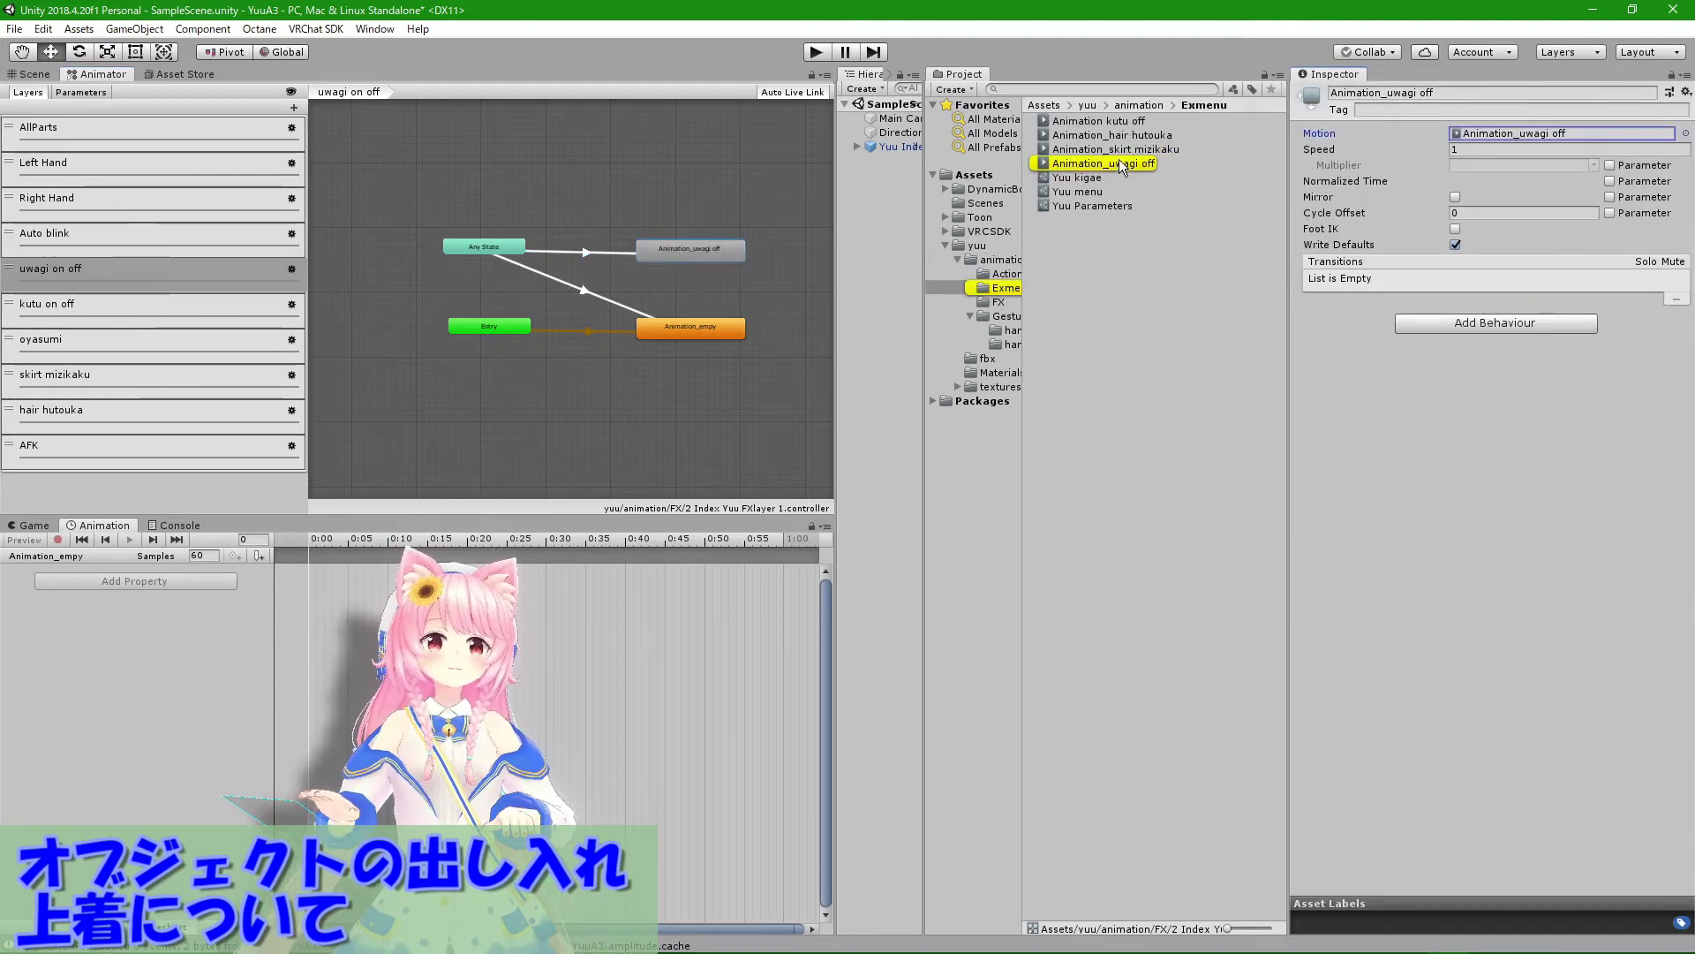
{"action": "left_click", "coordinate": [1116, 163]}
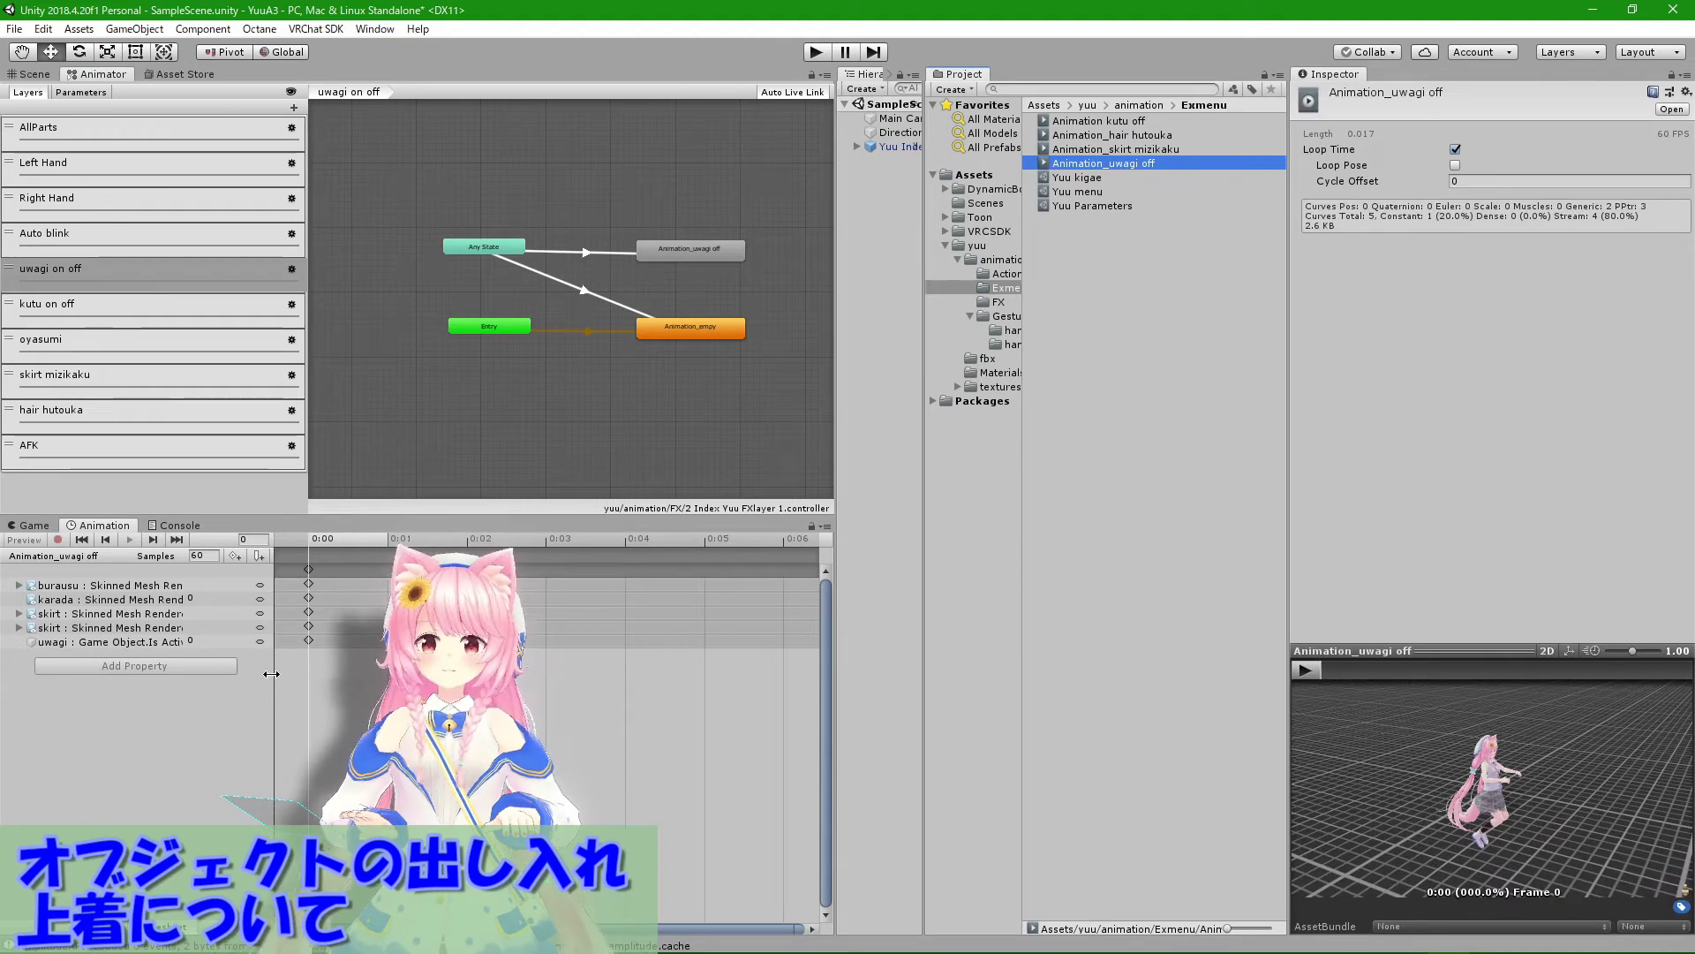
{"action": "left_click_drag", "start_coordinate": [272, 672], "coordinate": [600, 682]}
{"action": "left_click_drag", "start_coordinate": [501, 728], "coordinate": [1104, 717]}
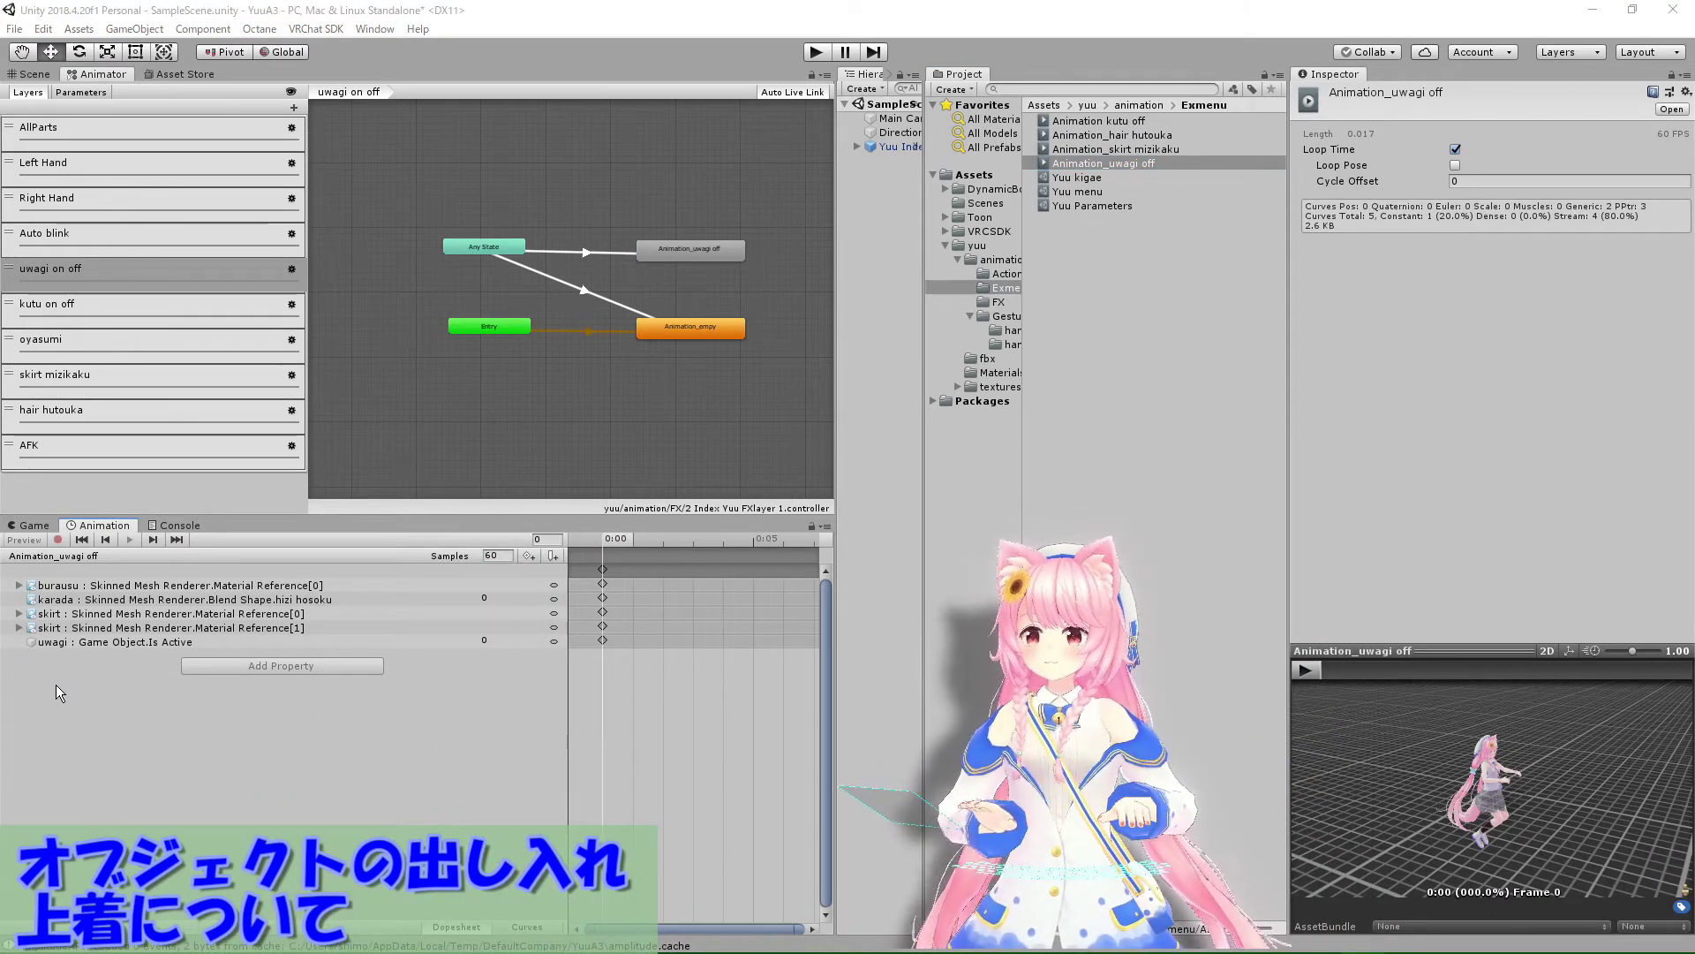
{"action": "left_click", "coordinate": [100, 590]}
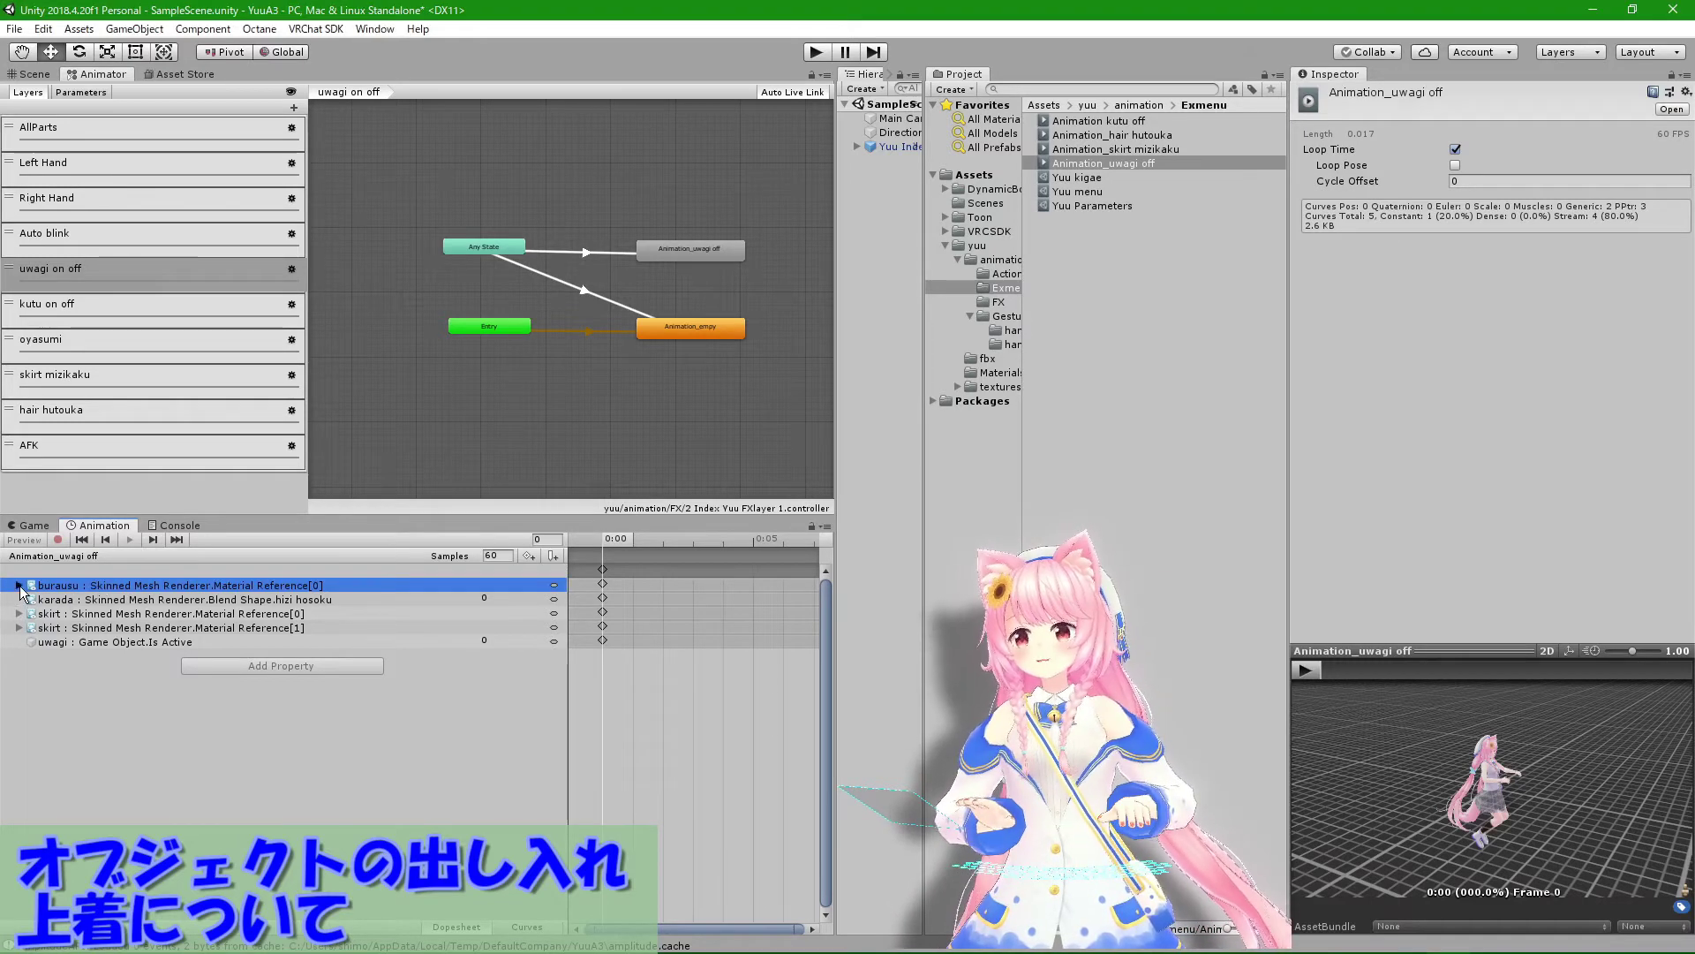
{"action": "key", "text": "Right"}
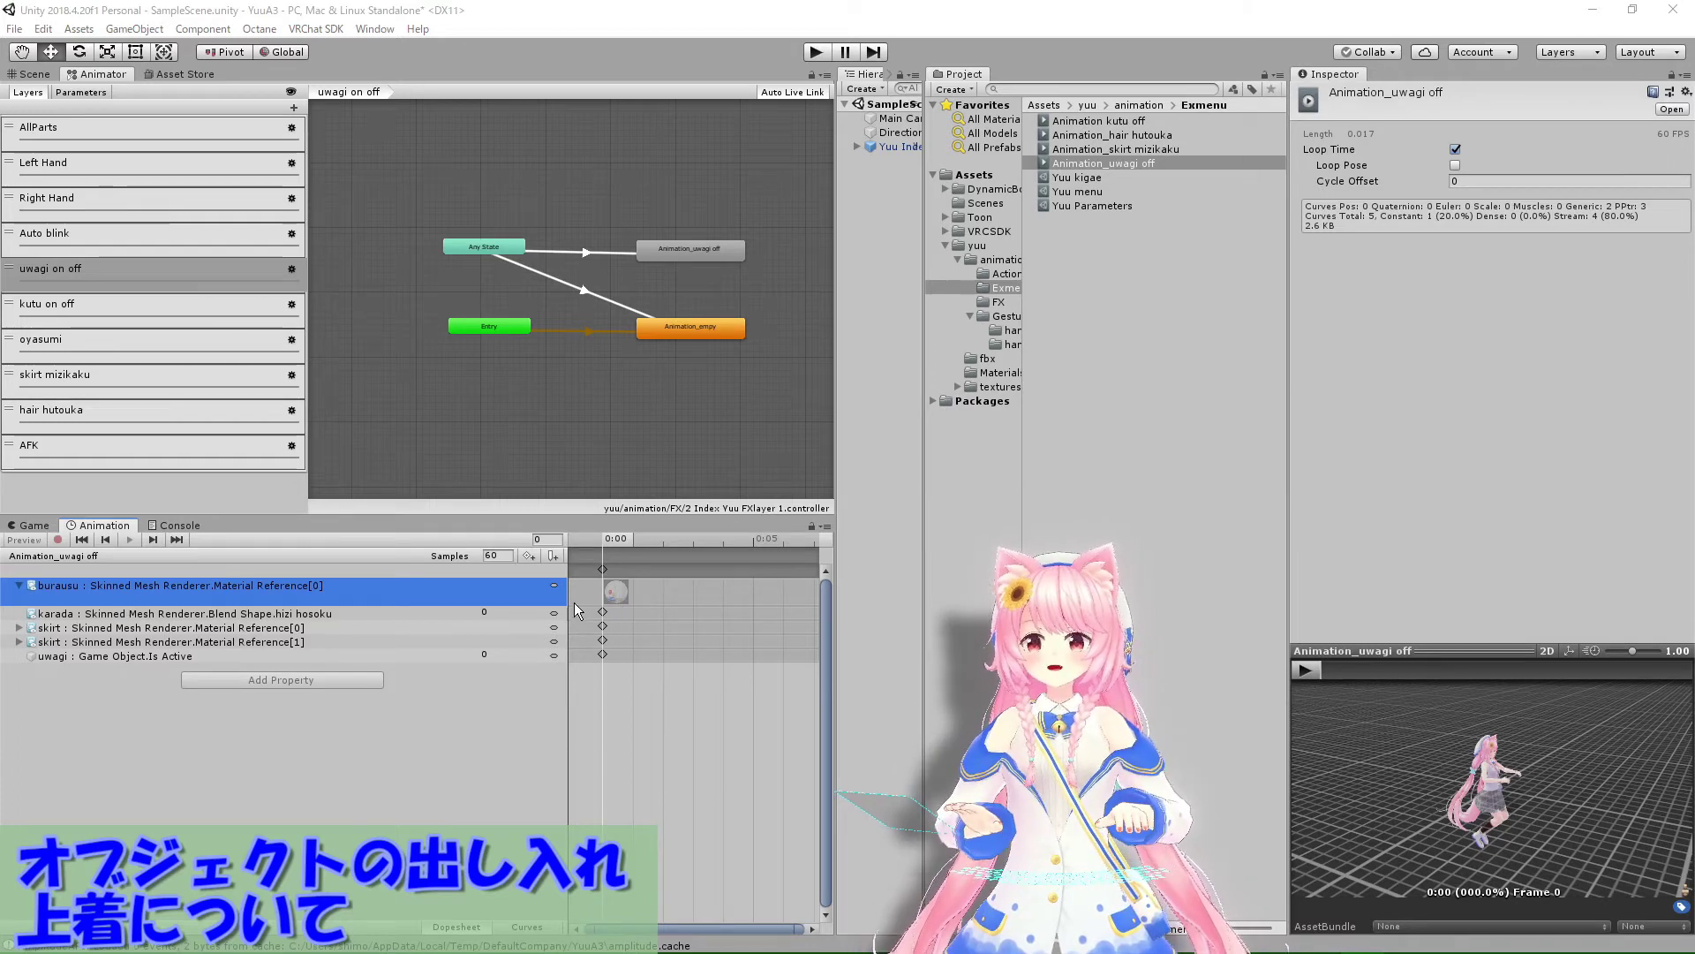
{"action": "left_click", "coordinate": [167, 616]}
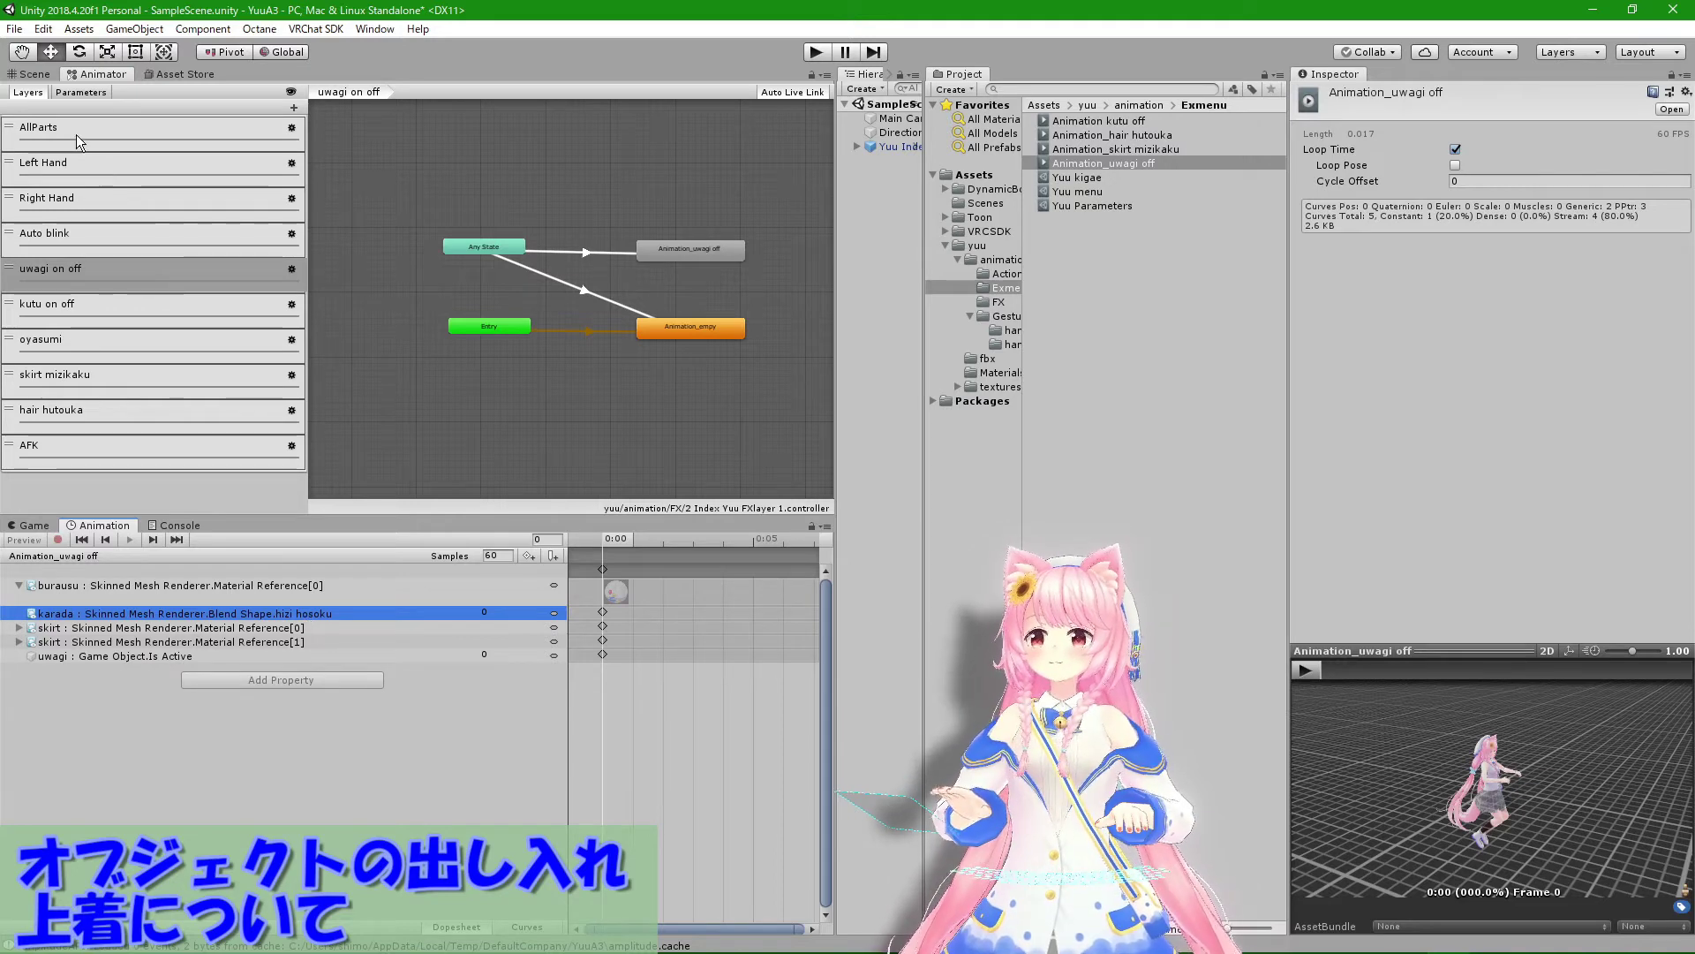
{"action": "left_click", "coordinate": [34, 76]}
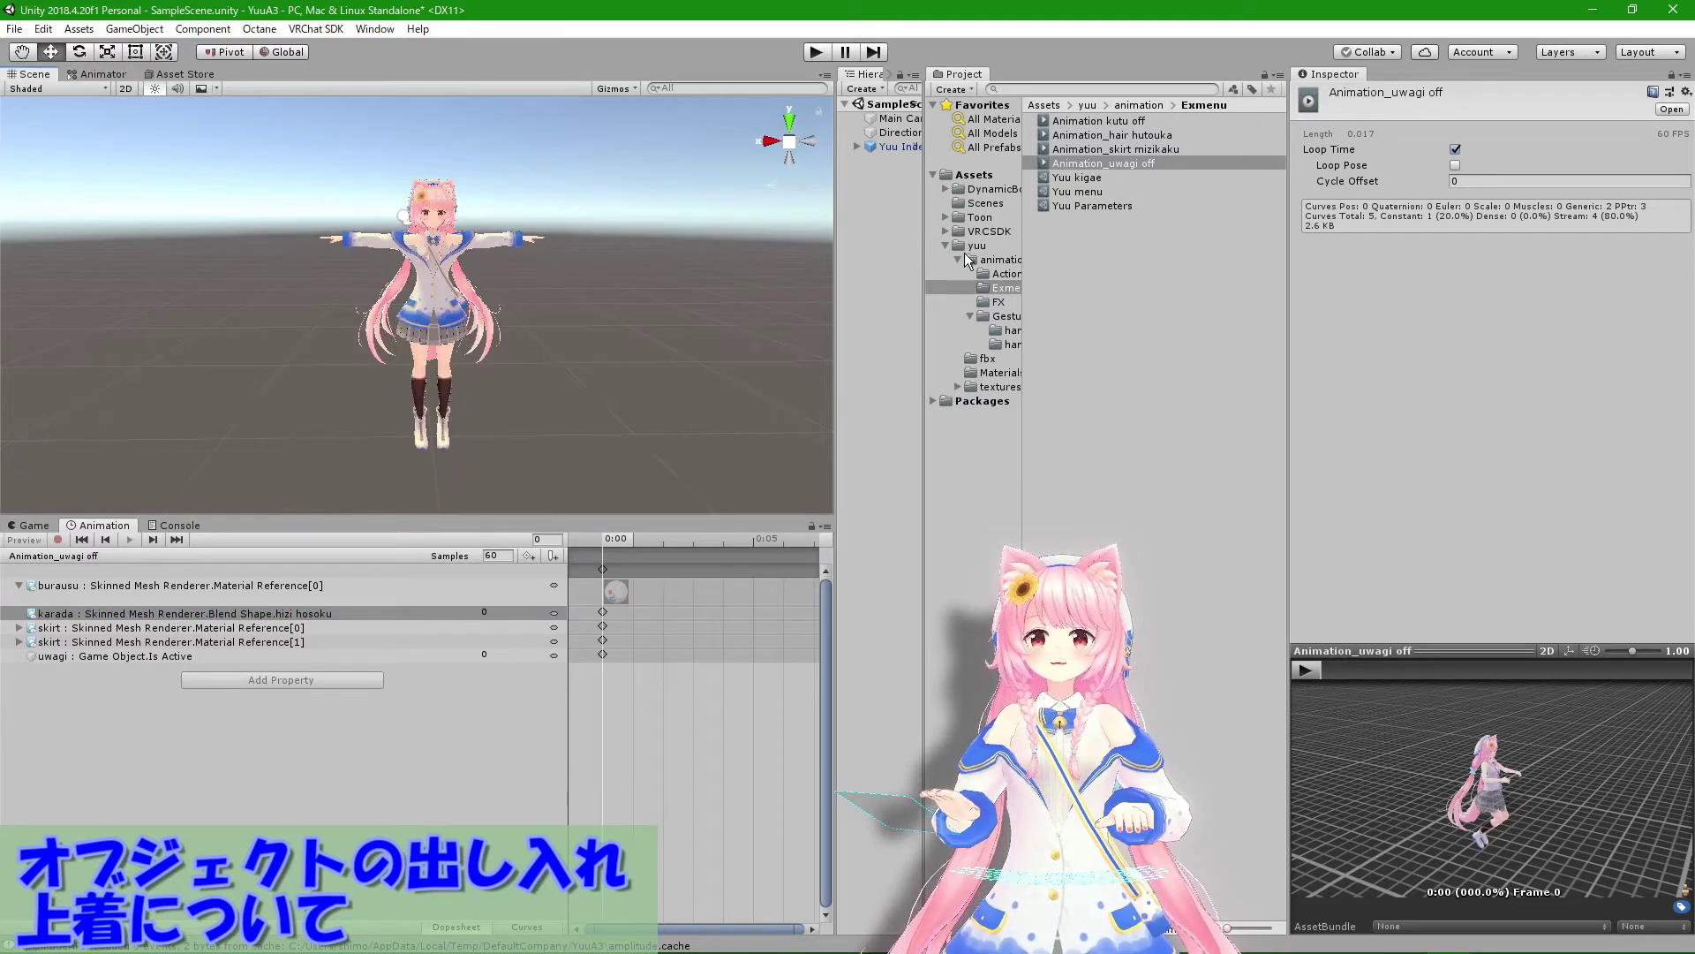
Step: Deactivate the uwagi jacket object to view the outfit beneath, then reactivate it
{"action": "left_click", "coordinate": [869, 147]}
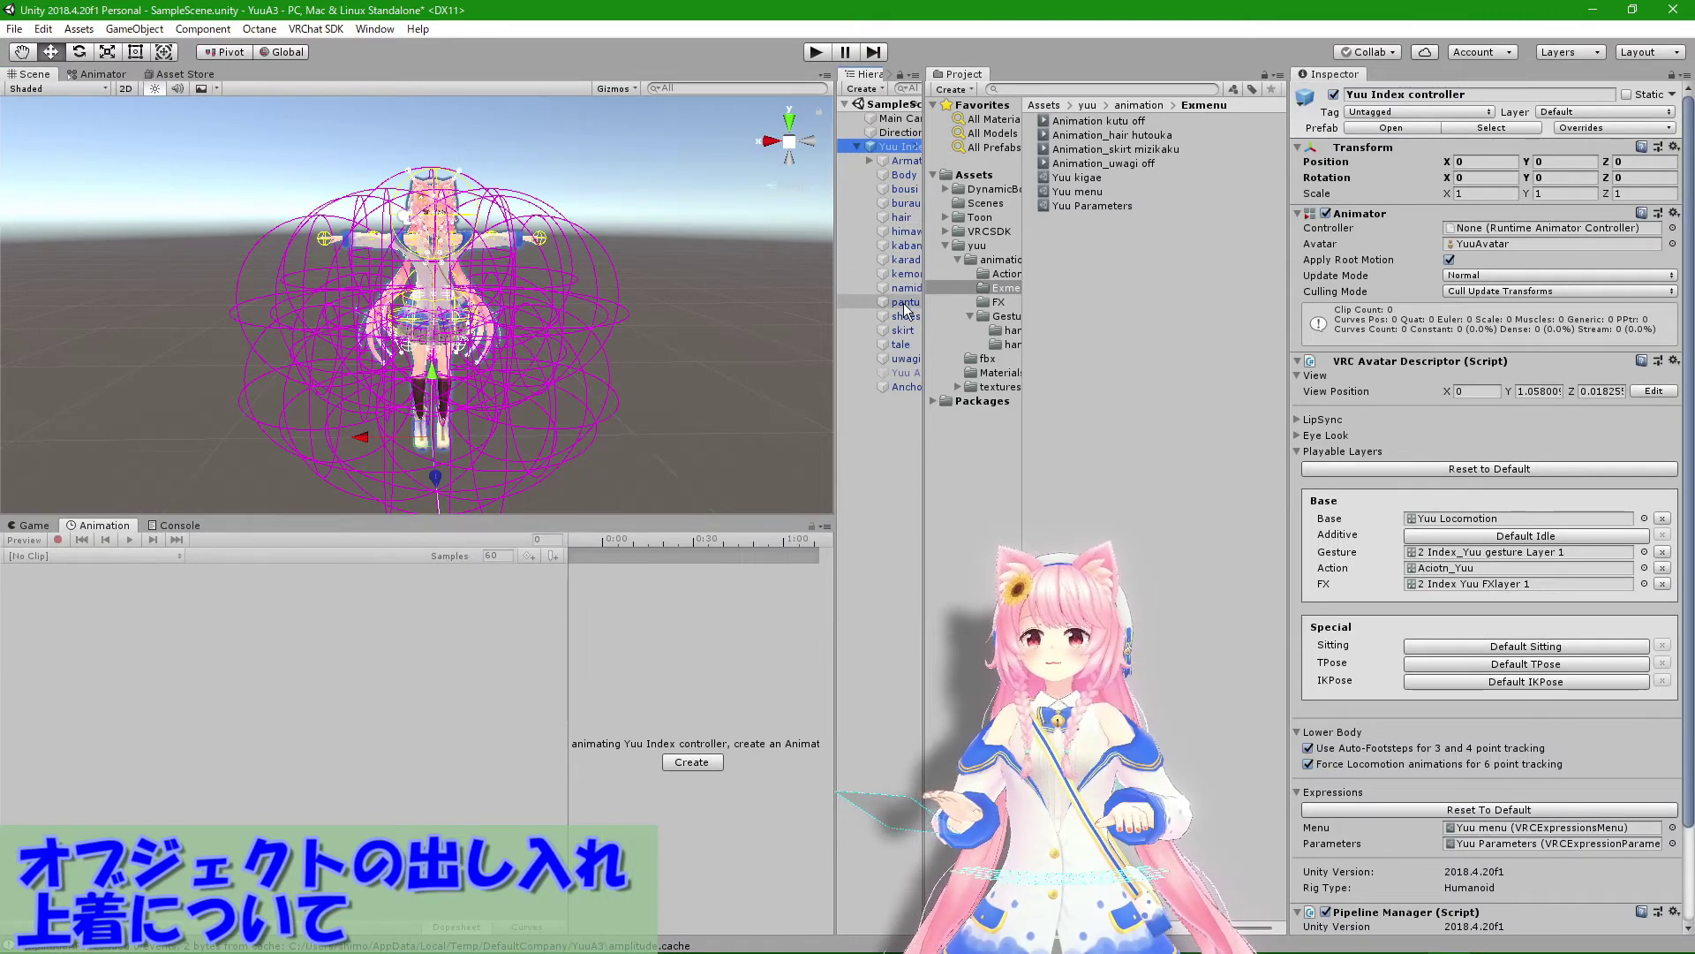
{"action": "left_click_drag", "start_coordinate": [924, 337], "coordinate": [1012, 337]}
{"action": "left_click", "coordinate": [905, 358]}
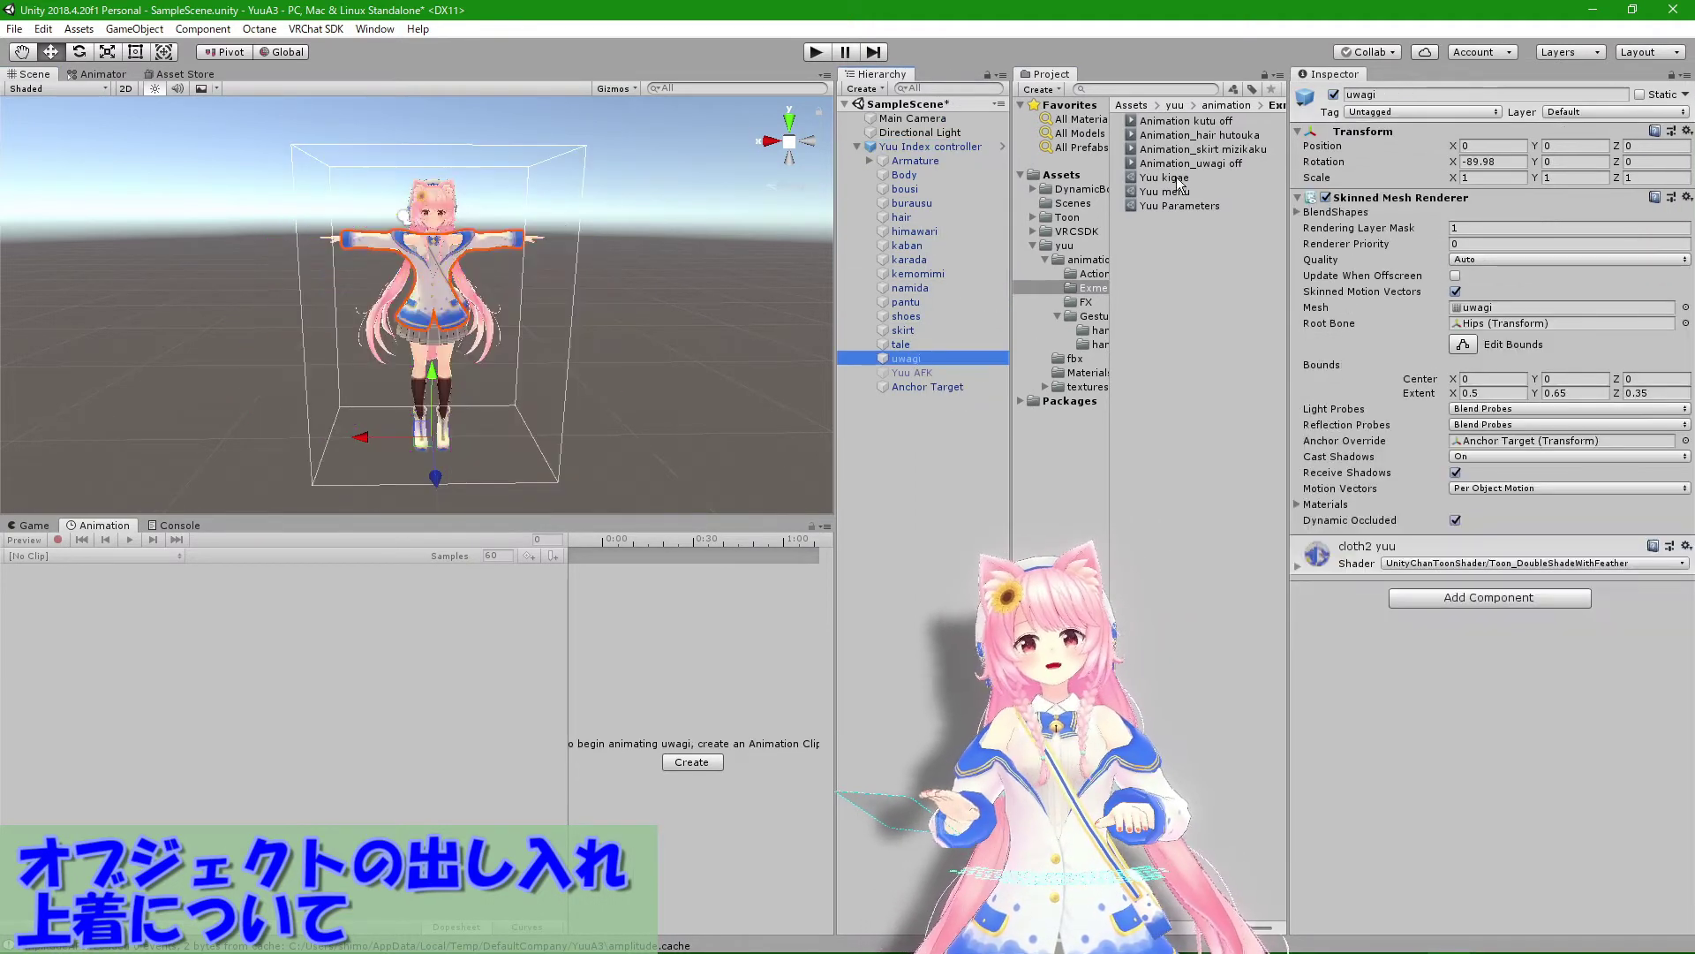
{"action": "left_click", "coordinate": [1334, 95]}
{"action": "scroll", "coordinate": [606, 226], "scroll_direction": "up", "scroll_amount": 5}
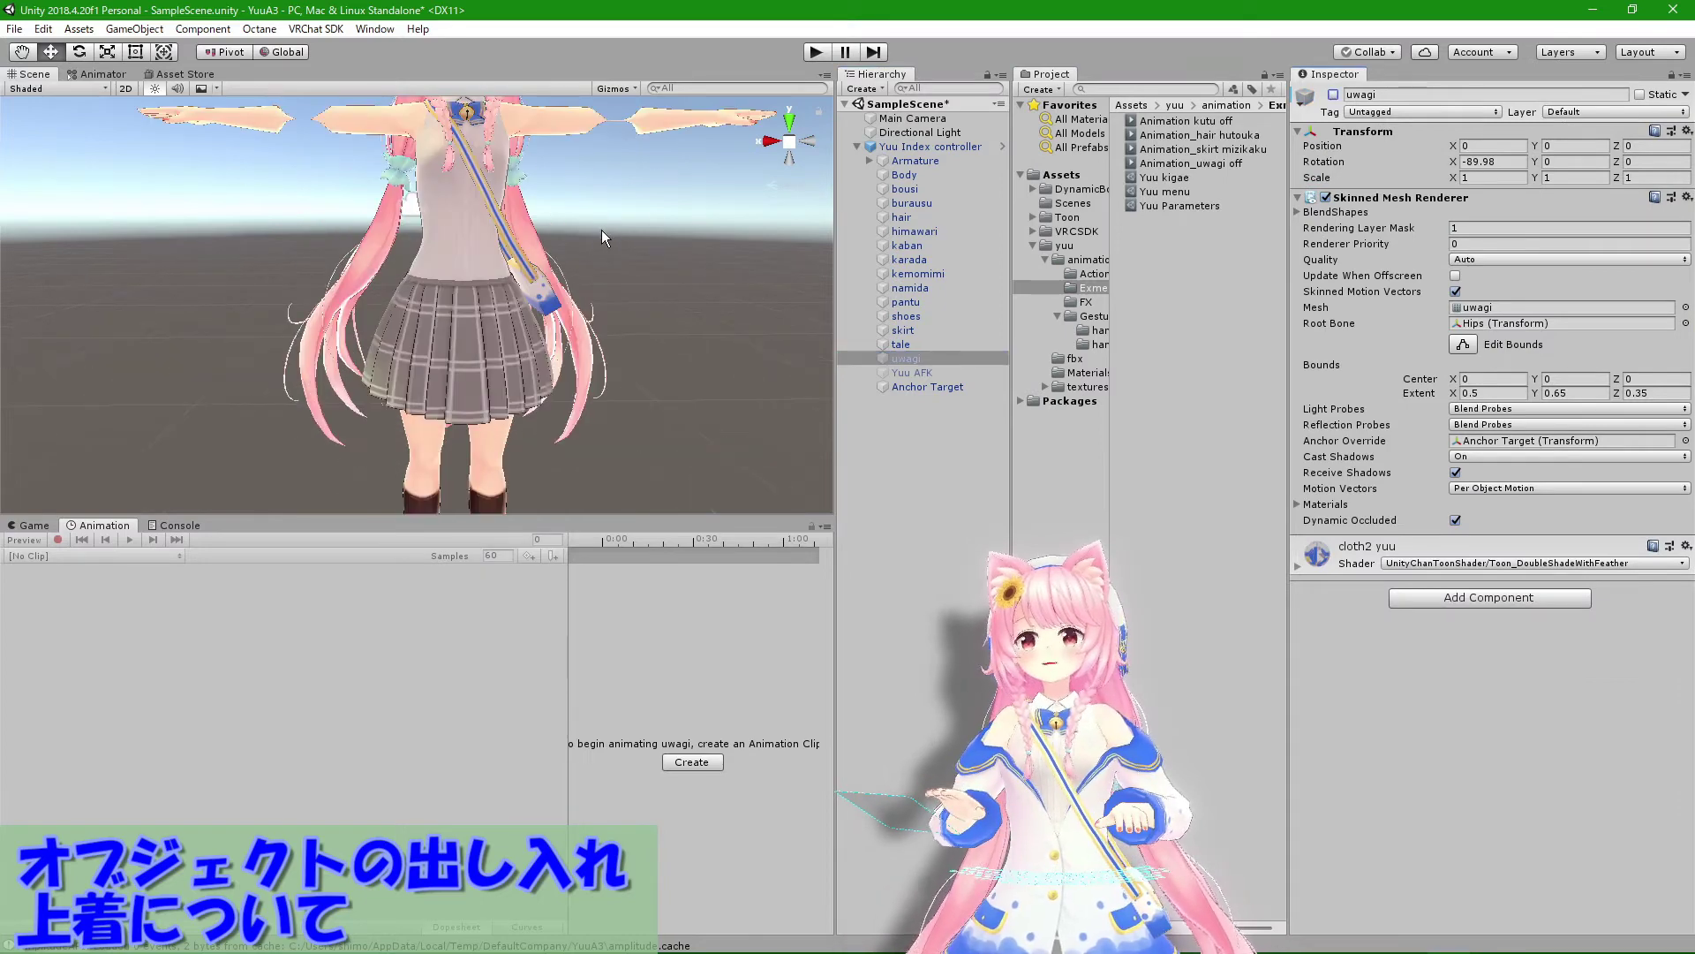
{"action": "middle_click_drag", "start_coordinate": [601, 230], "coordinate": [600, 371]}
{"action": "scroll", "coordinate": [565, 265], "scroll_direction": "up", "scroll_amount": 3}
{"action": "mouse_move", "coordinate": [353, 265]}
{"action": "middle_mouse_down"}
{"action": "mouse_move", "coordinate": [548, 261]}
{"action": "mouse_move", "coordinate": [538, 274]}
{"action": "middle_mouse_up"}
{"action": "scroll", "coordinate": [548, 261], "scroll_direction": "up", "scroll_amount": 2}
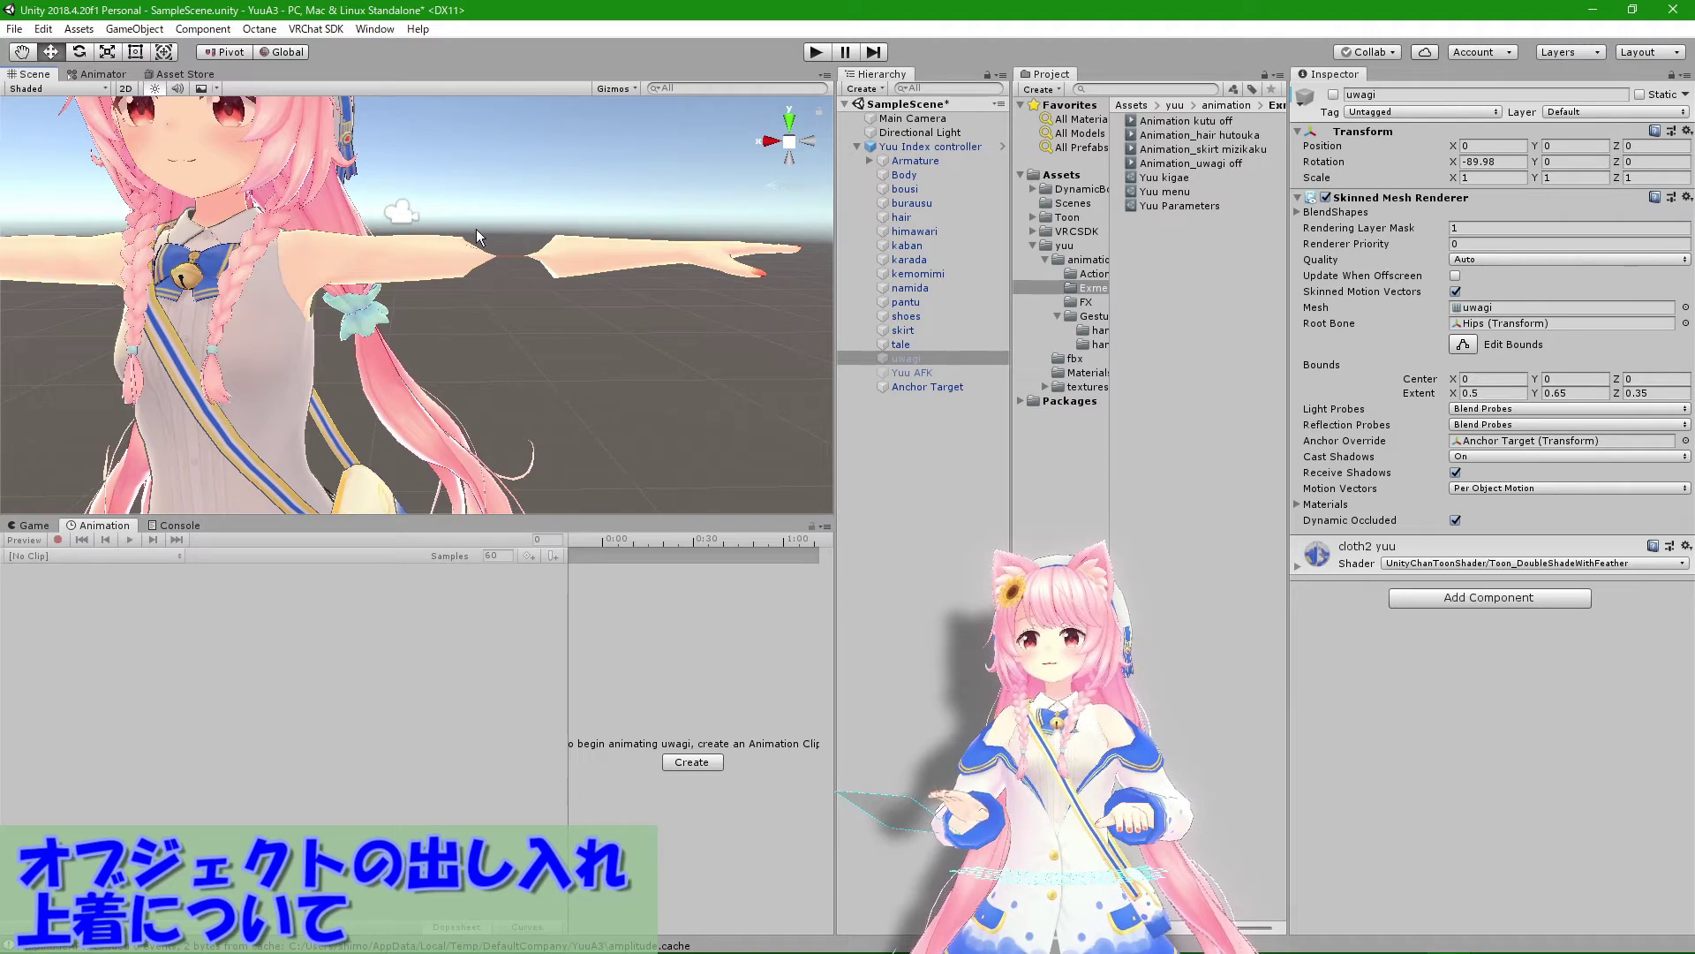
{"action": "left_click", "coordinate": [1333, 95]}
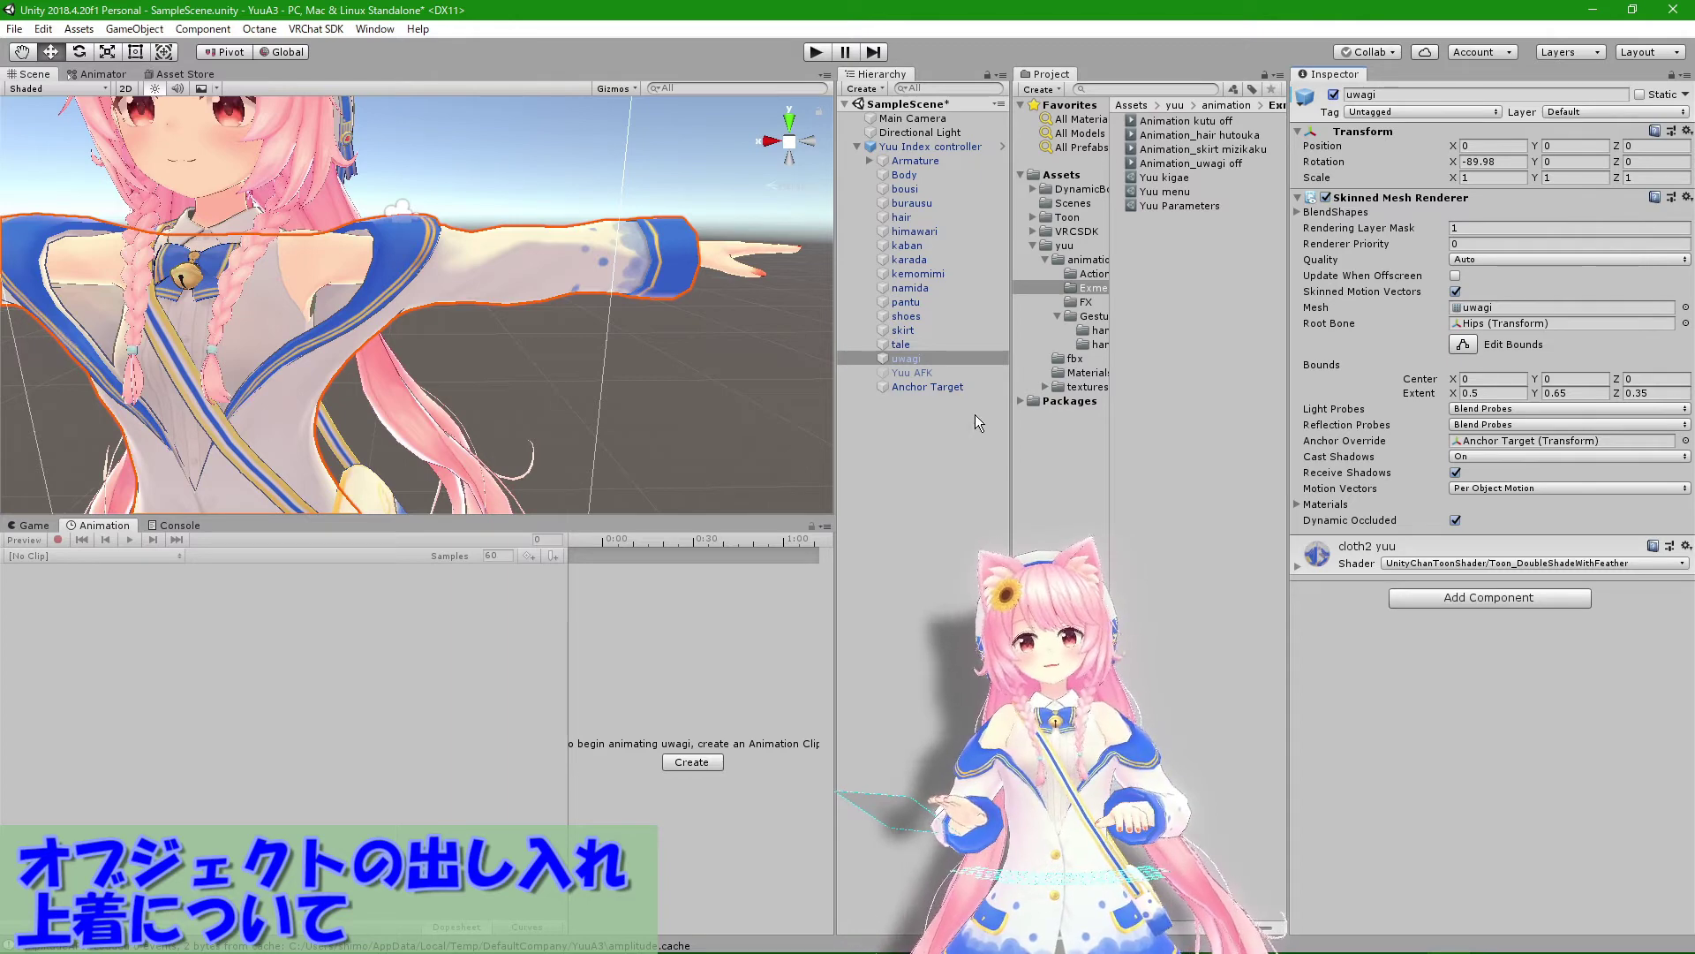
{"action": "left_click", "coordinate": [96, 74]}
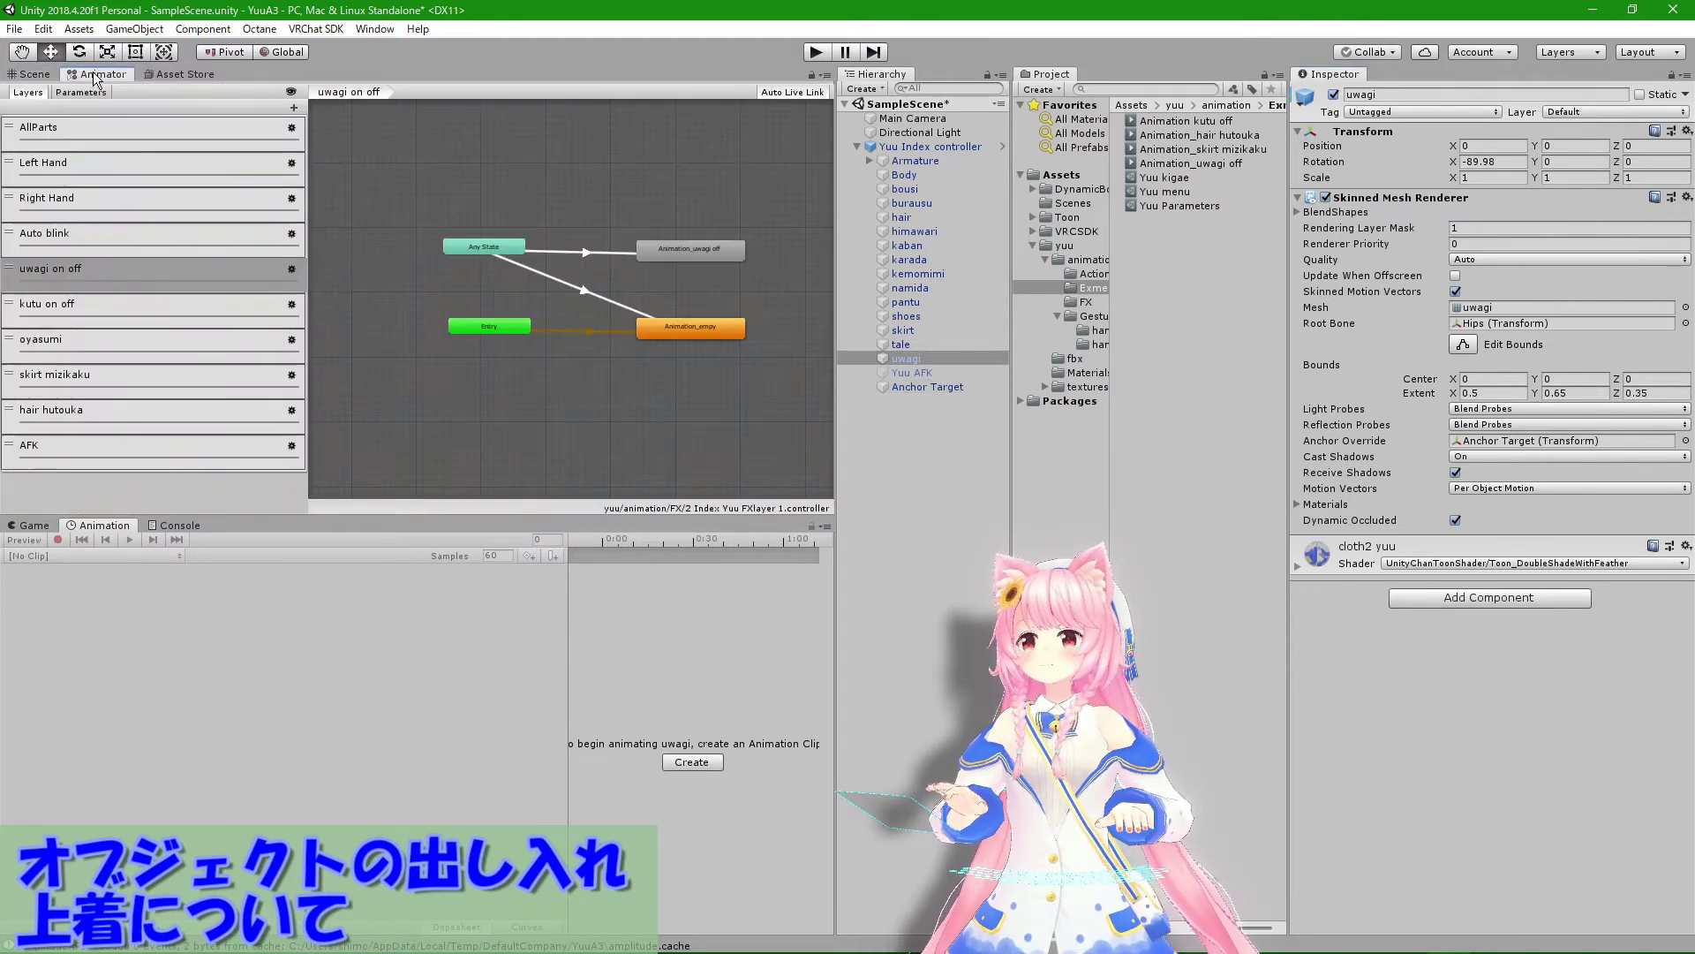
Step: Confirm the Animation_uwagi off clip sets uwagi Is Active to 0, then view the kutu on off layer
{"action": "left_click", "coordinate": [703, 245]}
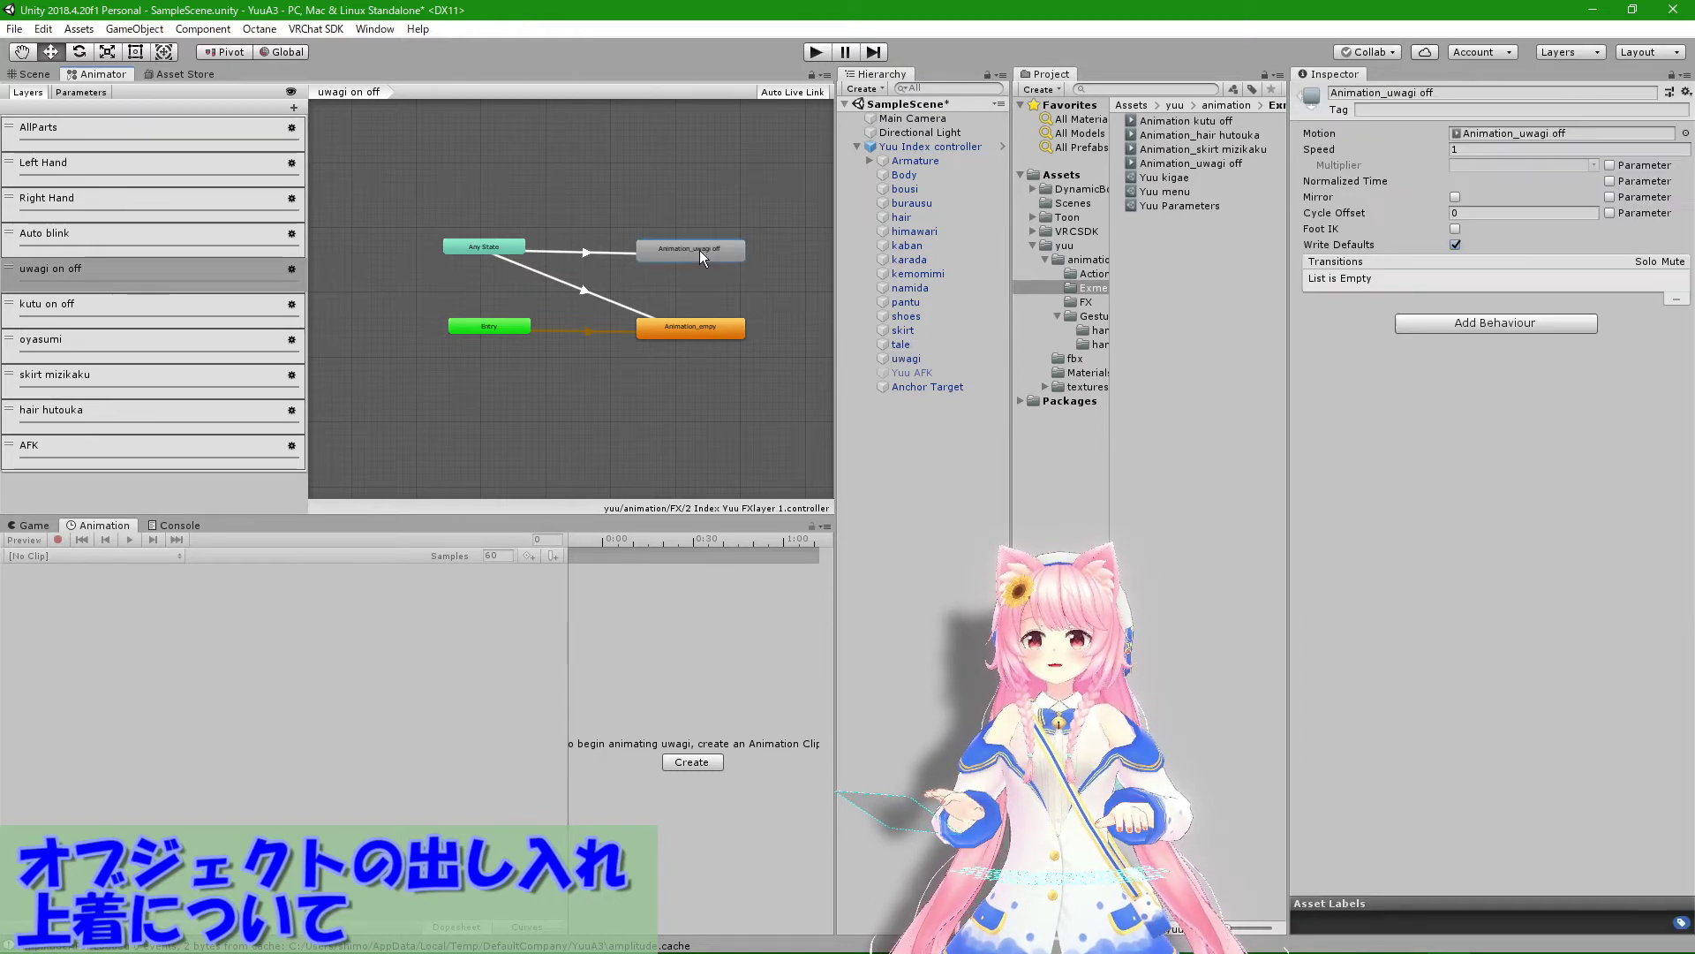
{"action": "double_click", "coordinate": [1522, 135]}
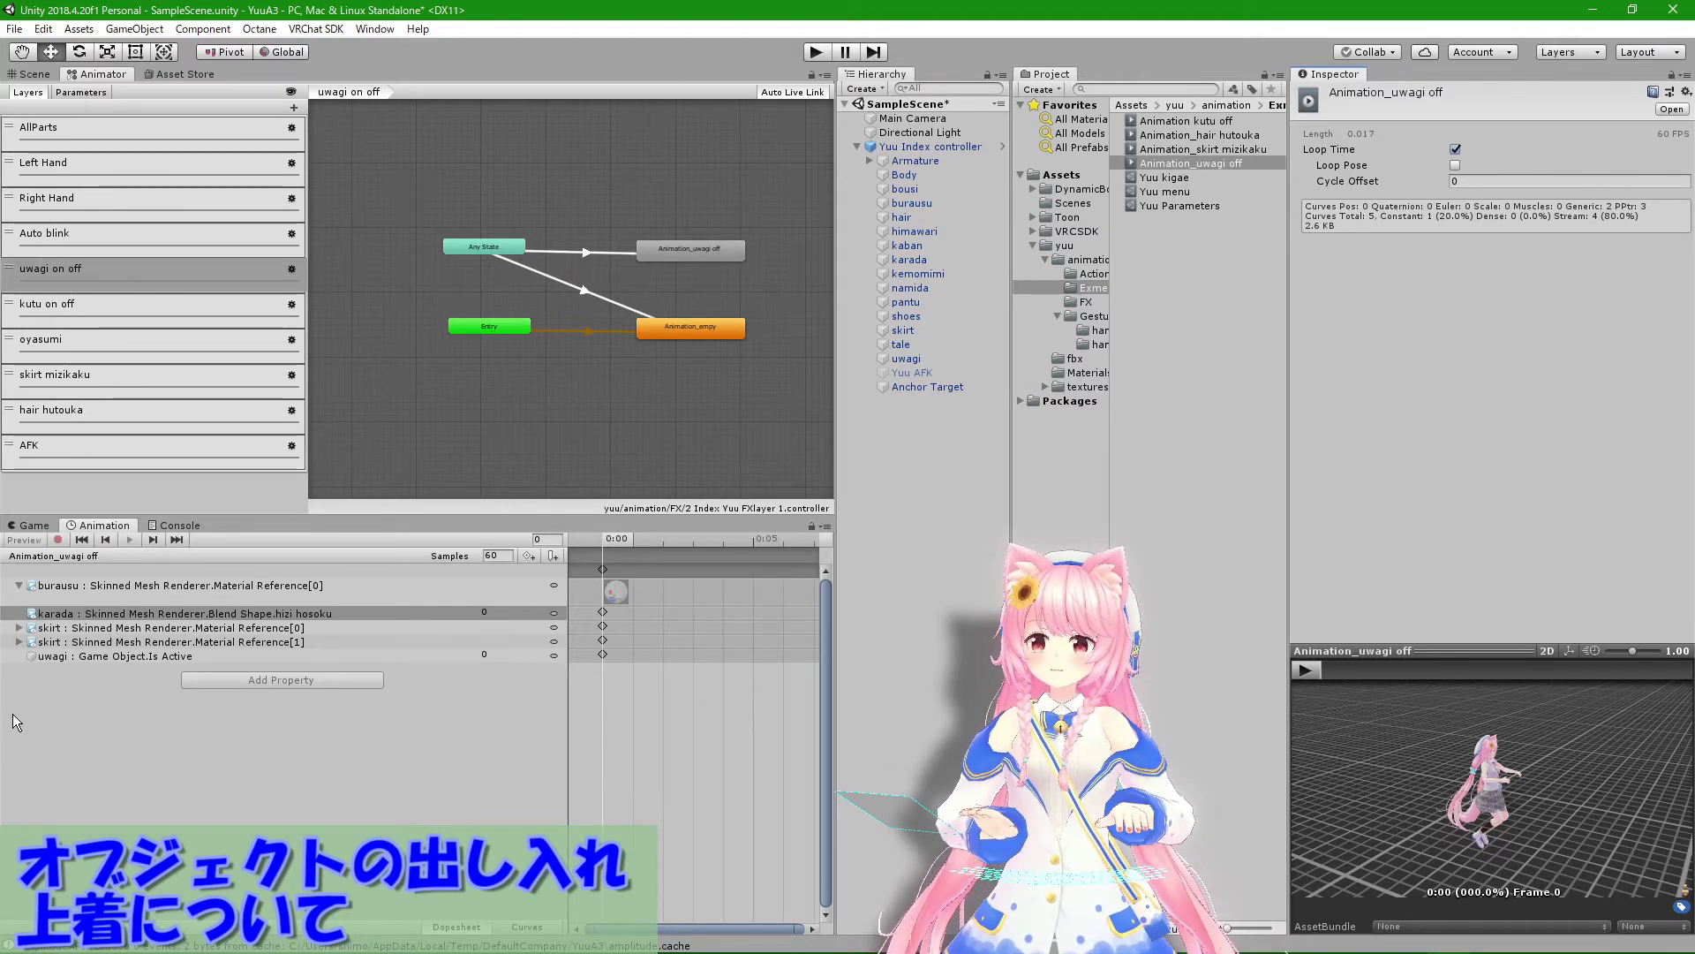
{"action": "left_click", "coordinate": [60, 656]}
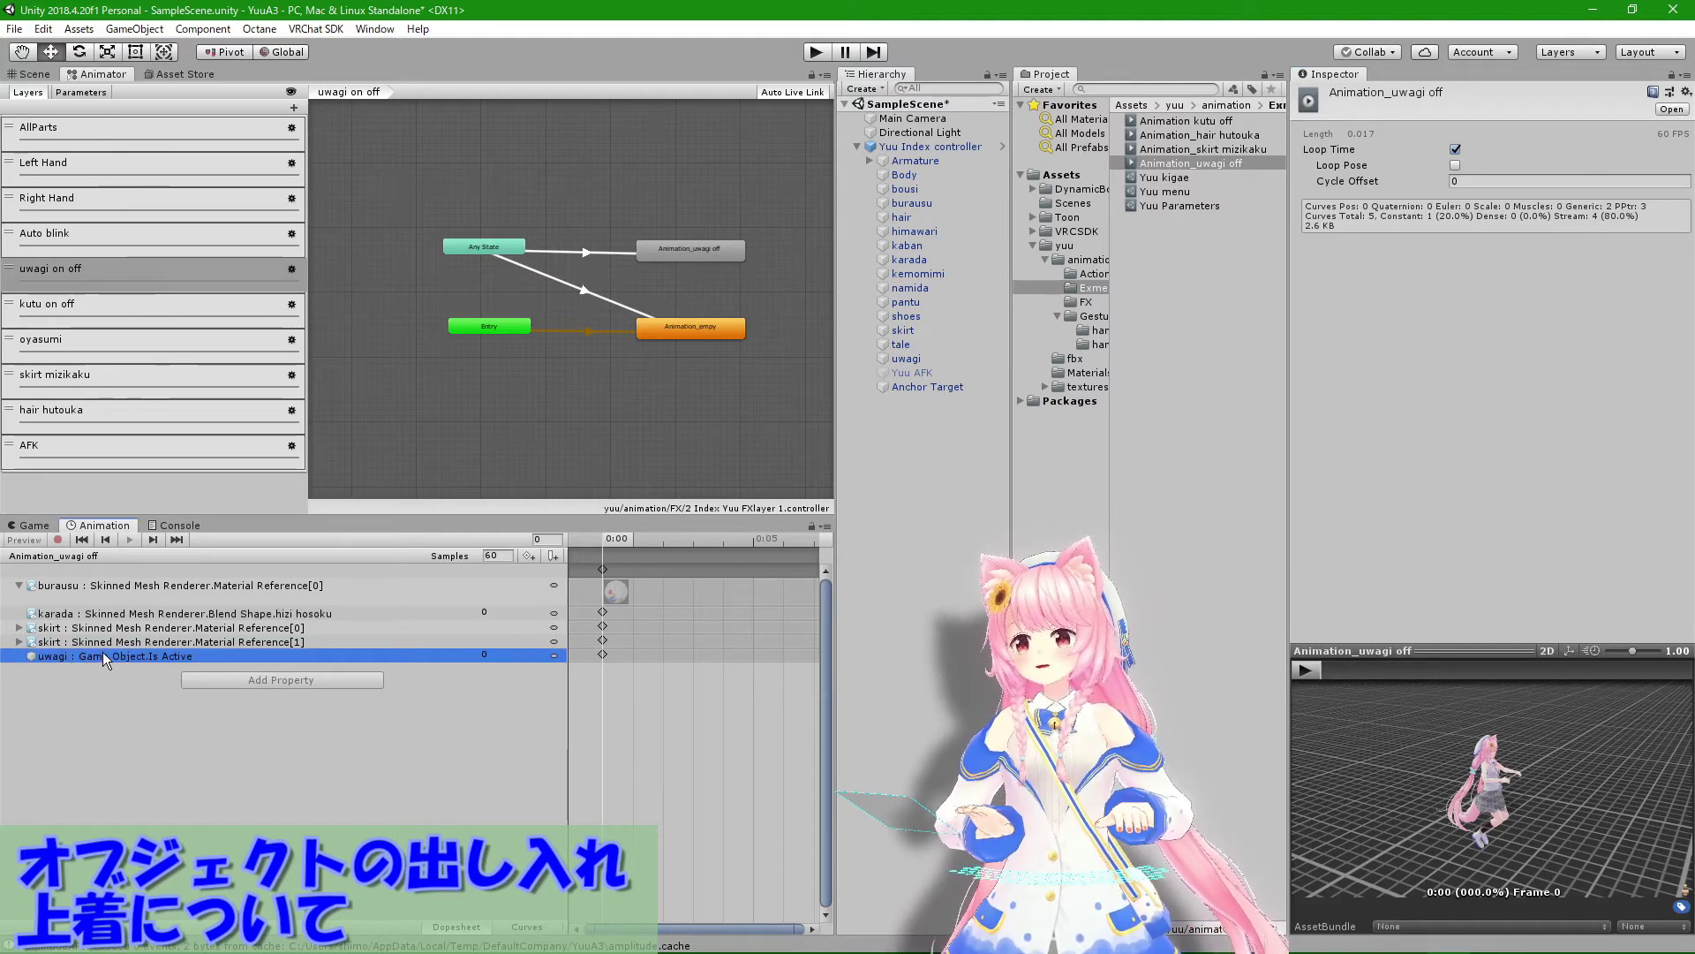
{"action": "left_click", "coordinate": [505, 653]}
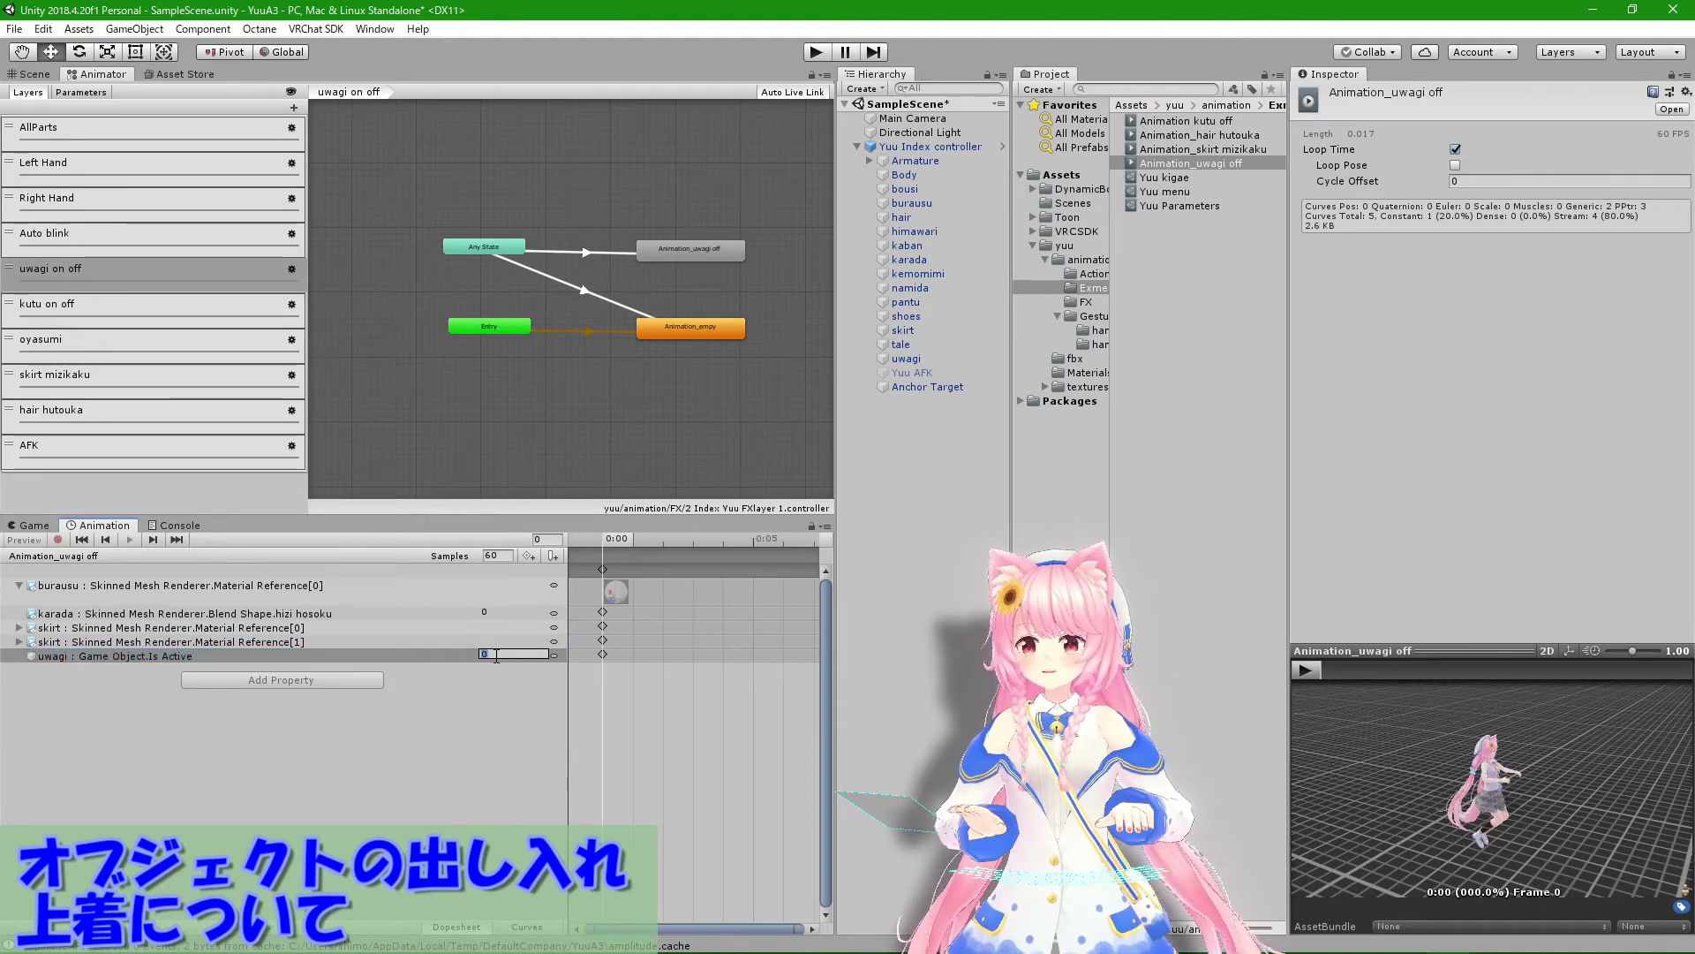
{"action": "left_click", "coordinate": [166, 316]}
{"action": "left_click", "coordinate": [735, 307]}
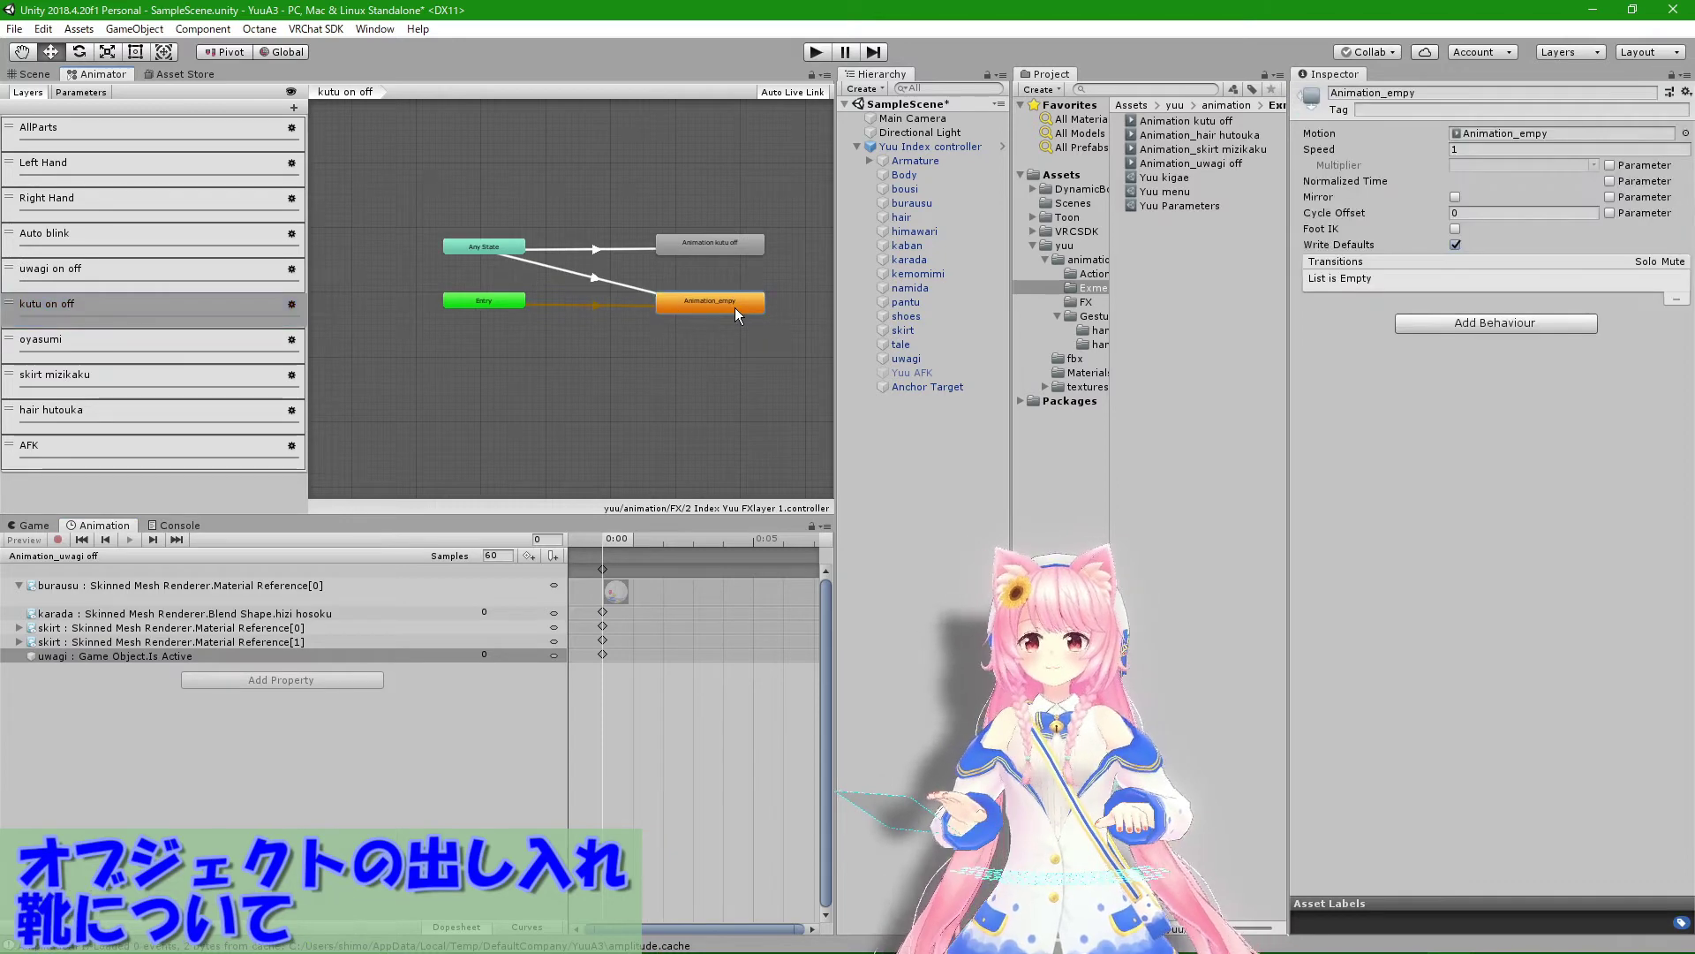
Step: Check the Animation kutu off clip's karada material and shoes Is Active value, then view the oyasumi layer
{"action": "left_click", "coordinate": [472, 251]}
{"action": "left_click", "coordinate": [696, 253]}
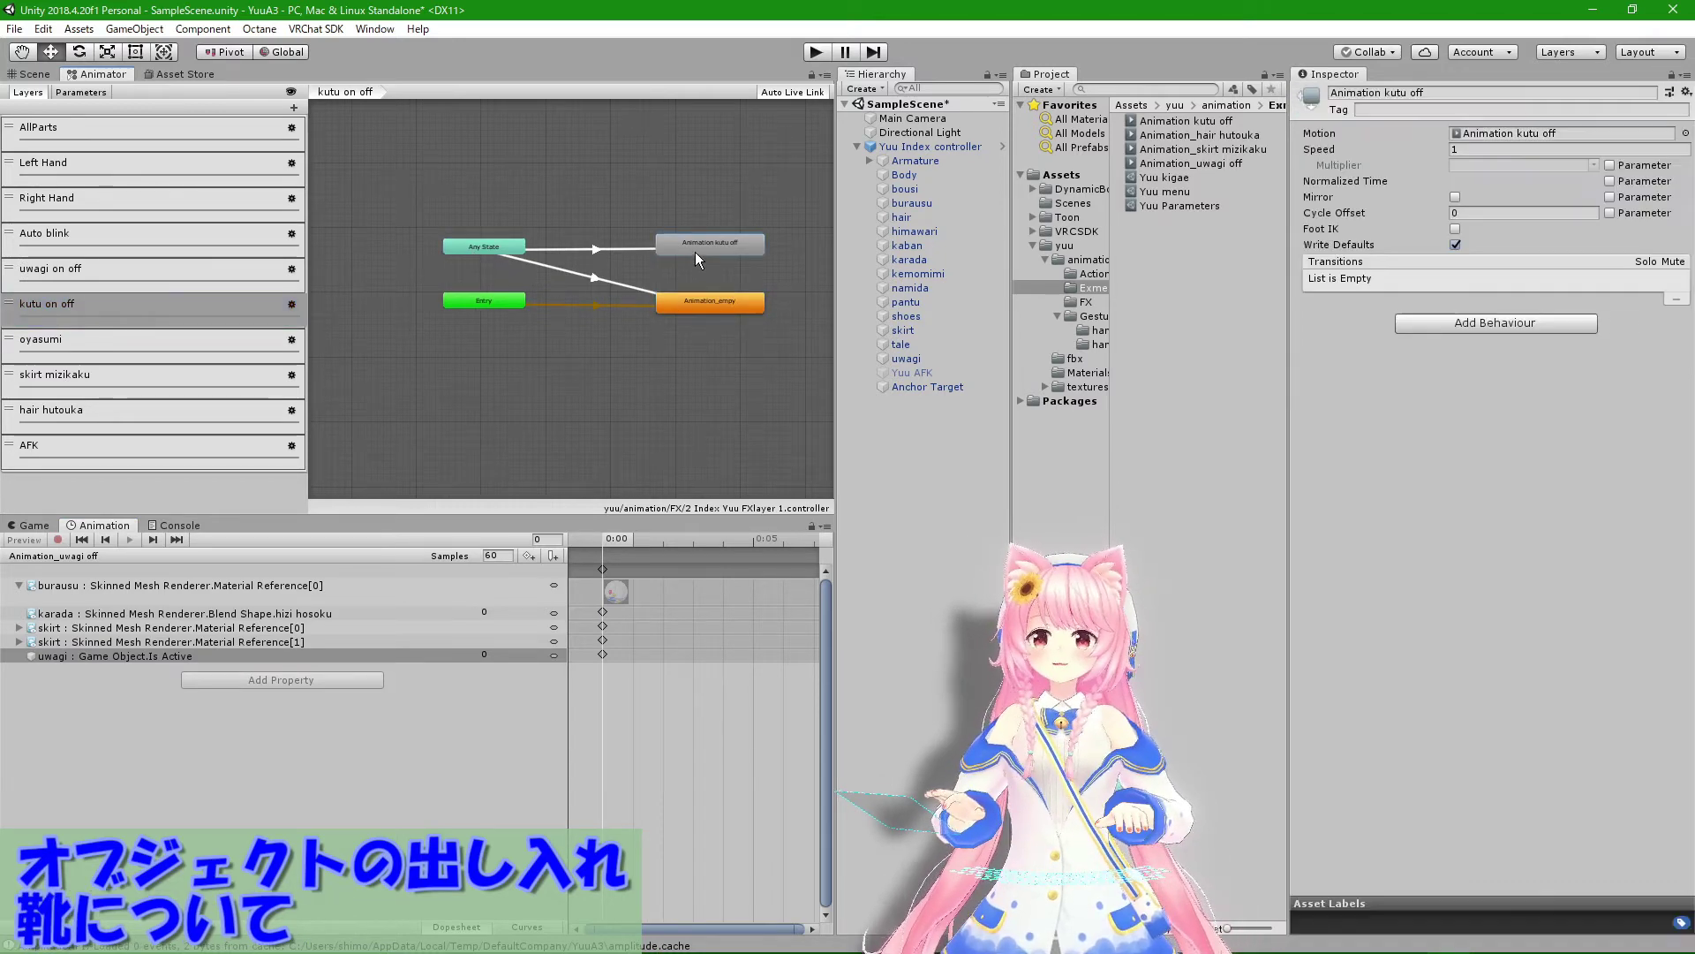
{"action": "double_click", "coordinate": [1546, 131]}
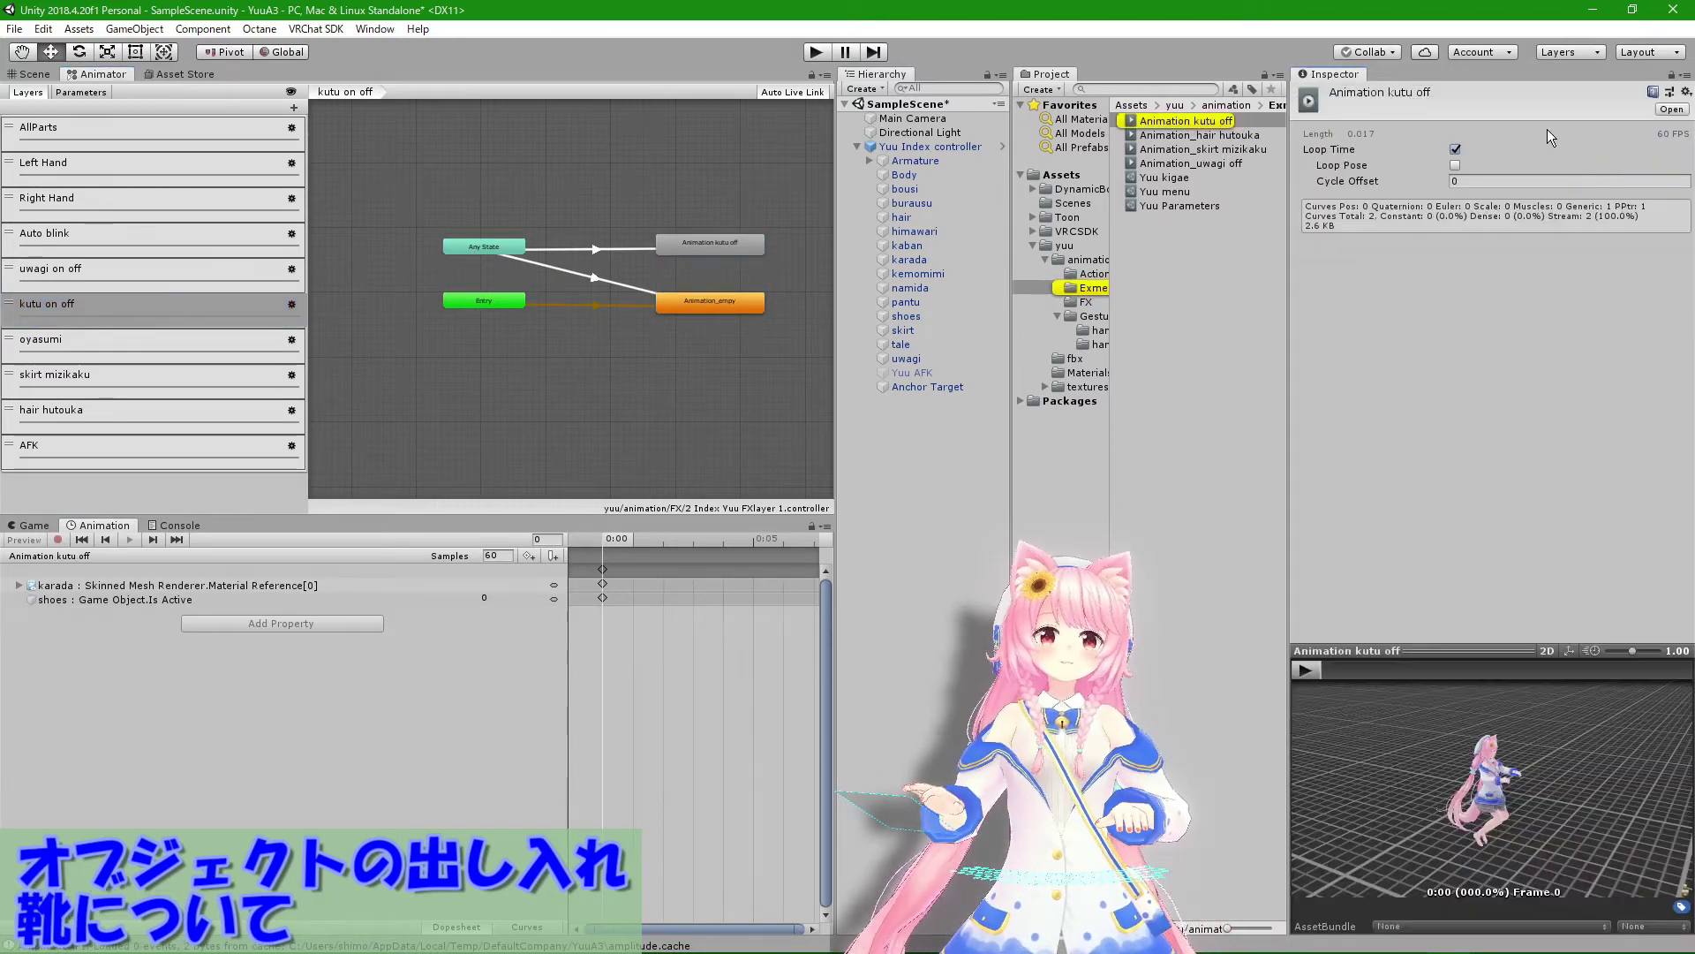
{"action": "left_click", "coordinate": [308, 587]}
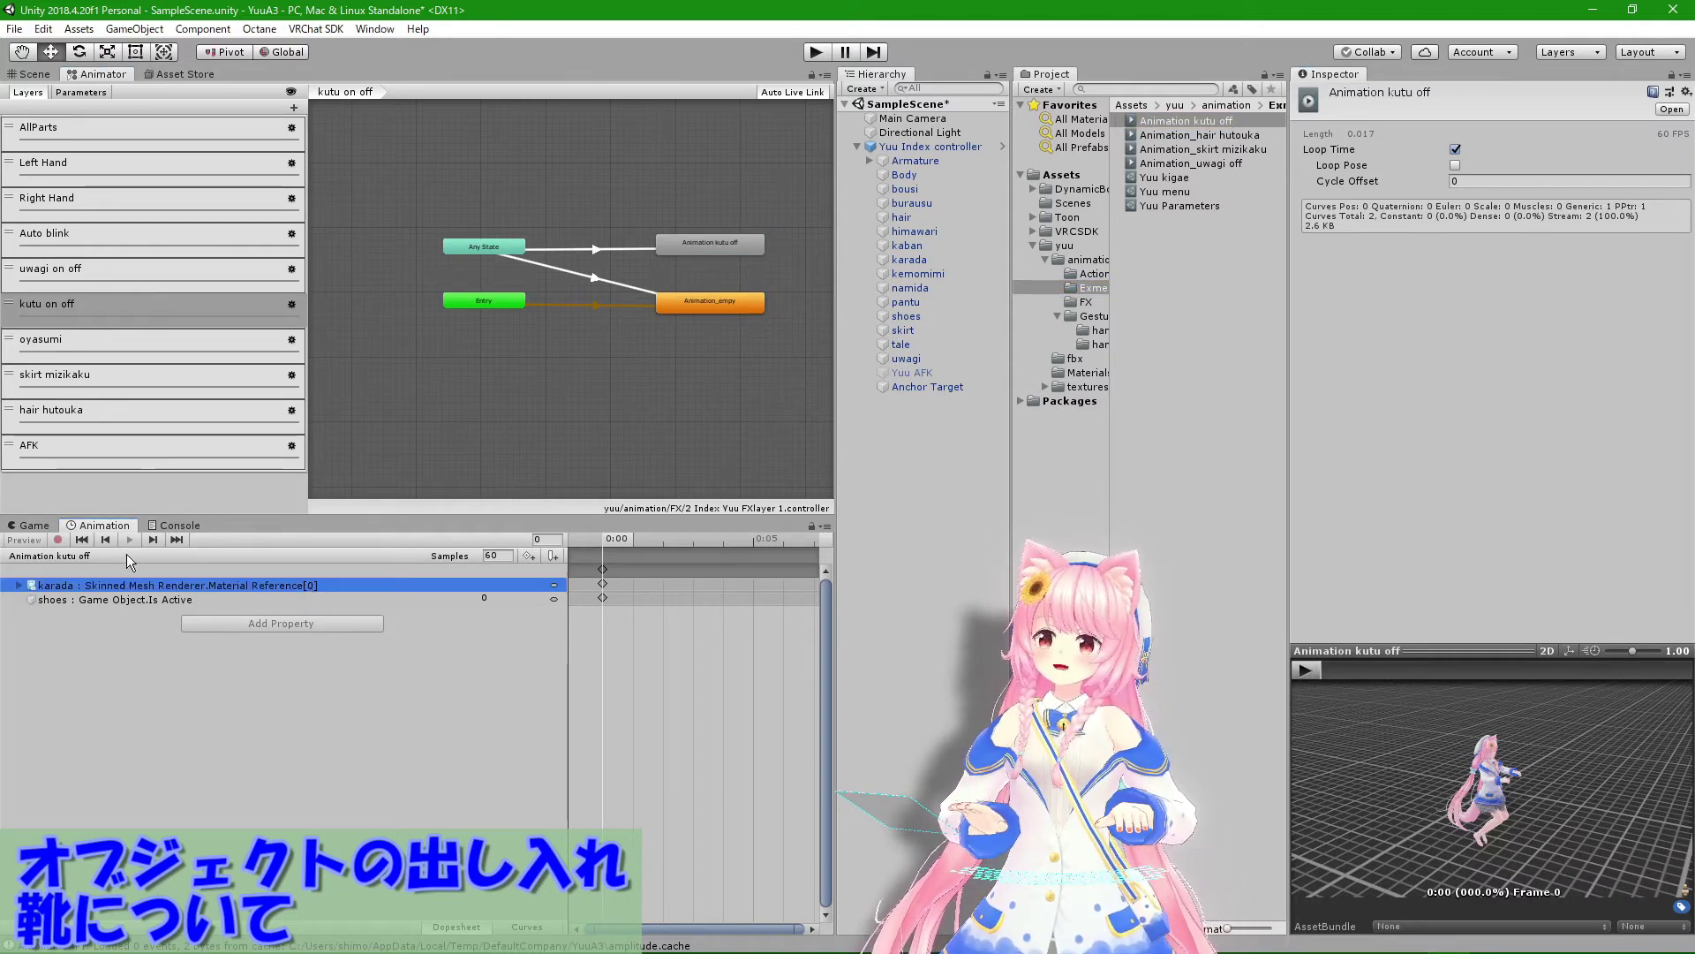
{"action": "left_click", "coordinate": [17, 586]}
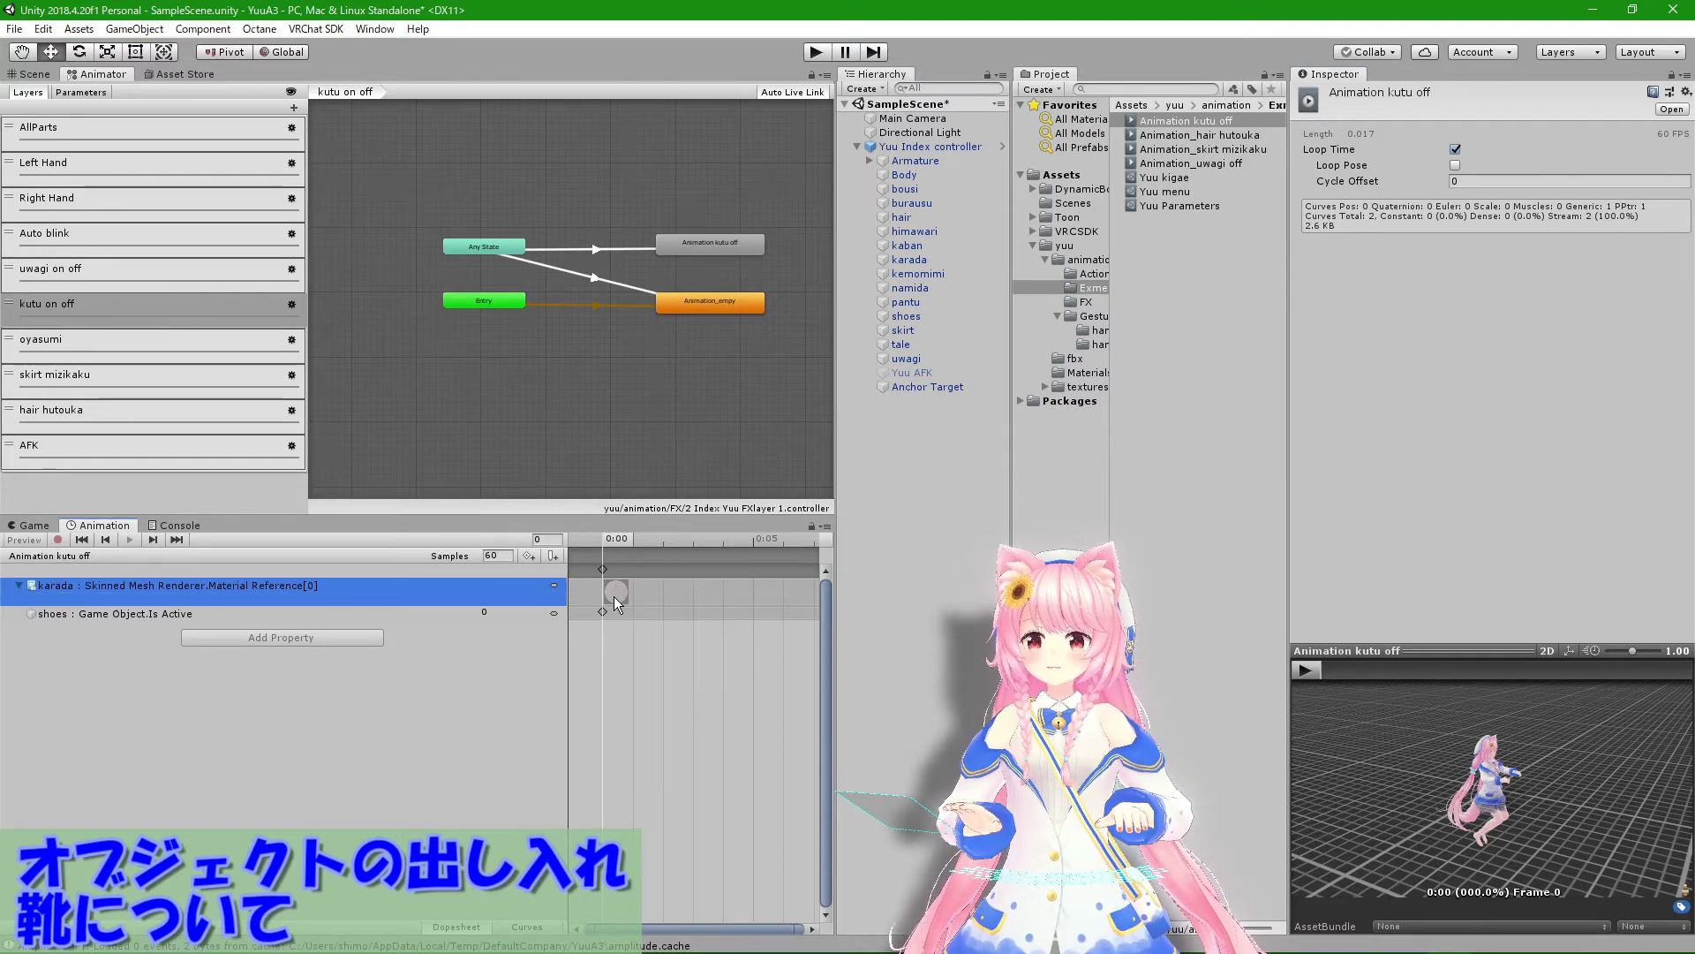
{"action": "left_click", "coordinate": [157, 609]}
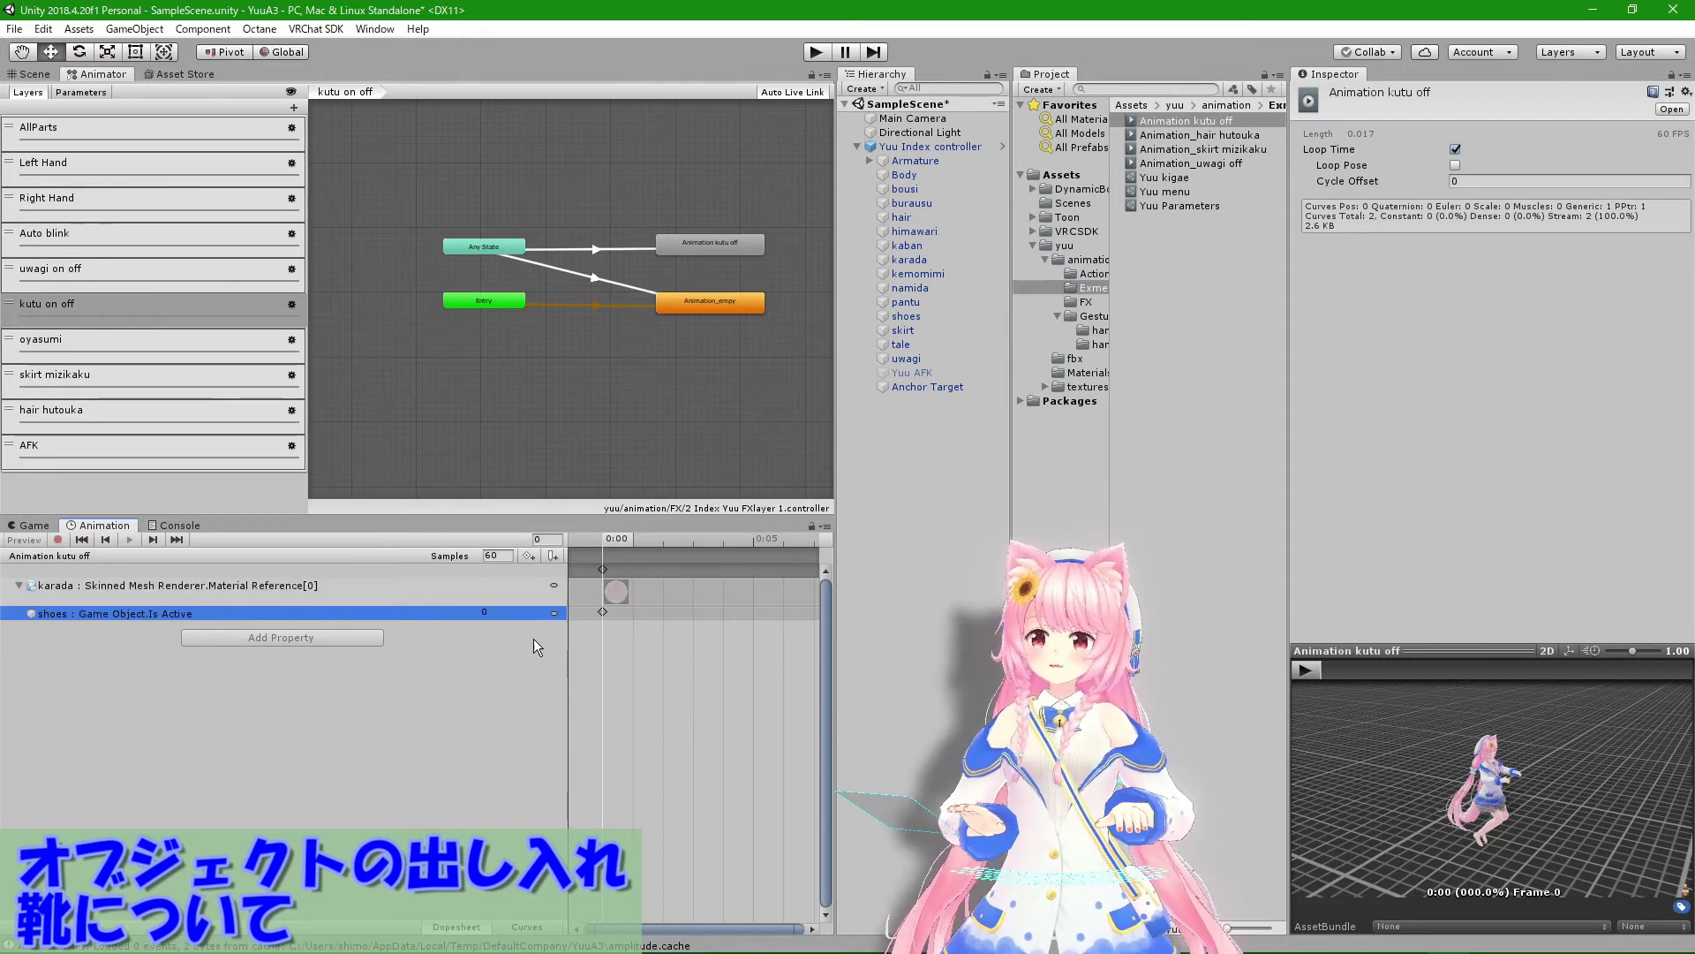
{"action": "left_click", "coordinate": [485, 611]}
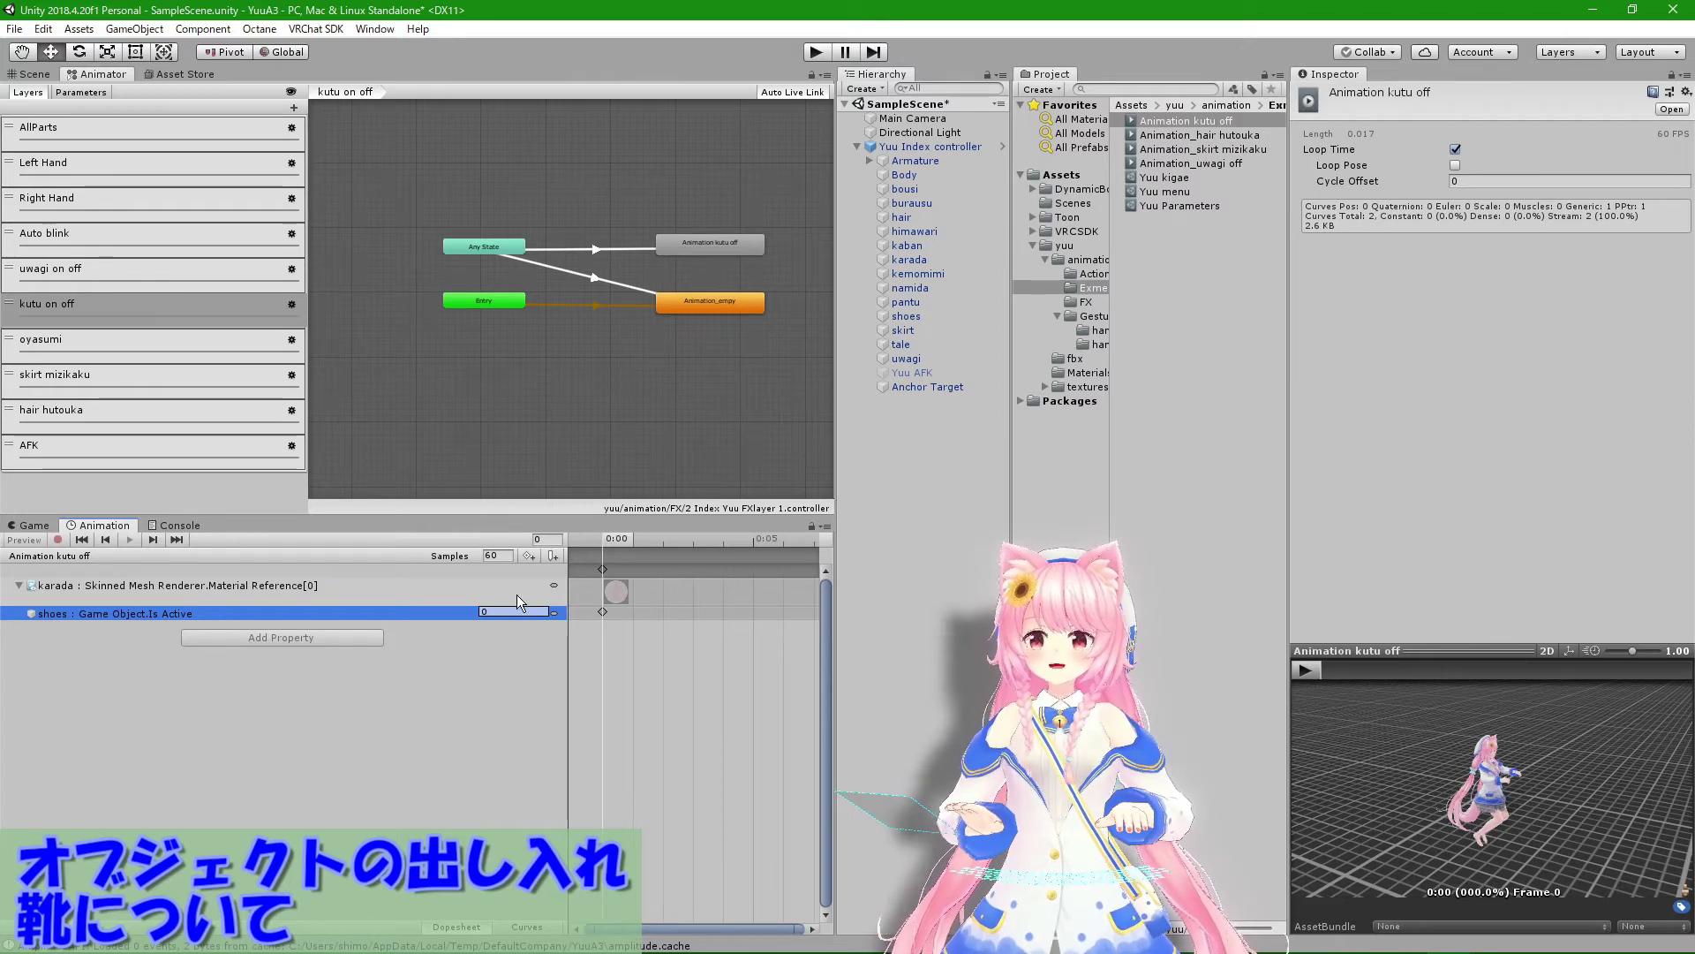
{"action": "left_click", "coordinate": [503, 668]}
{"action": "left_click", "coordinate": [104, 339]}
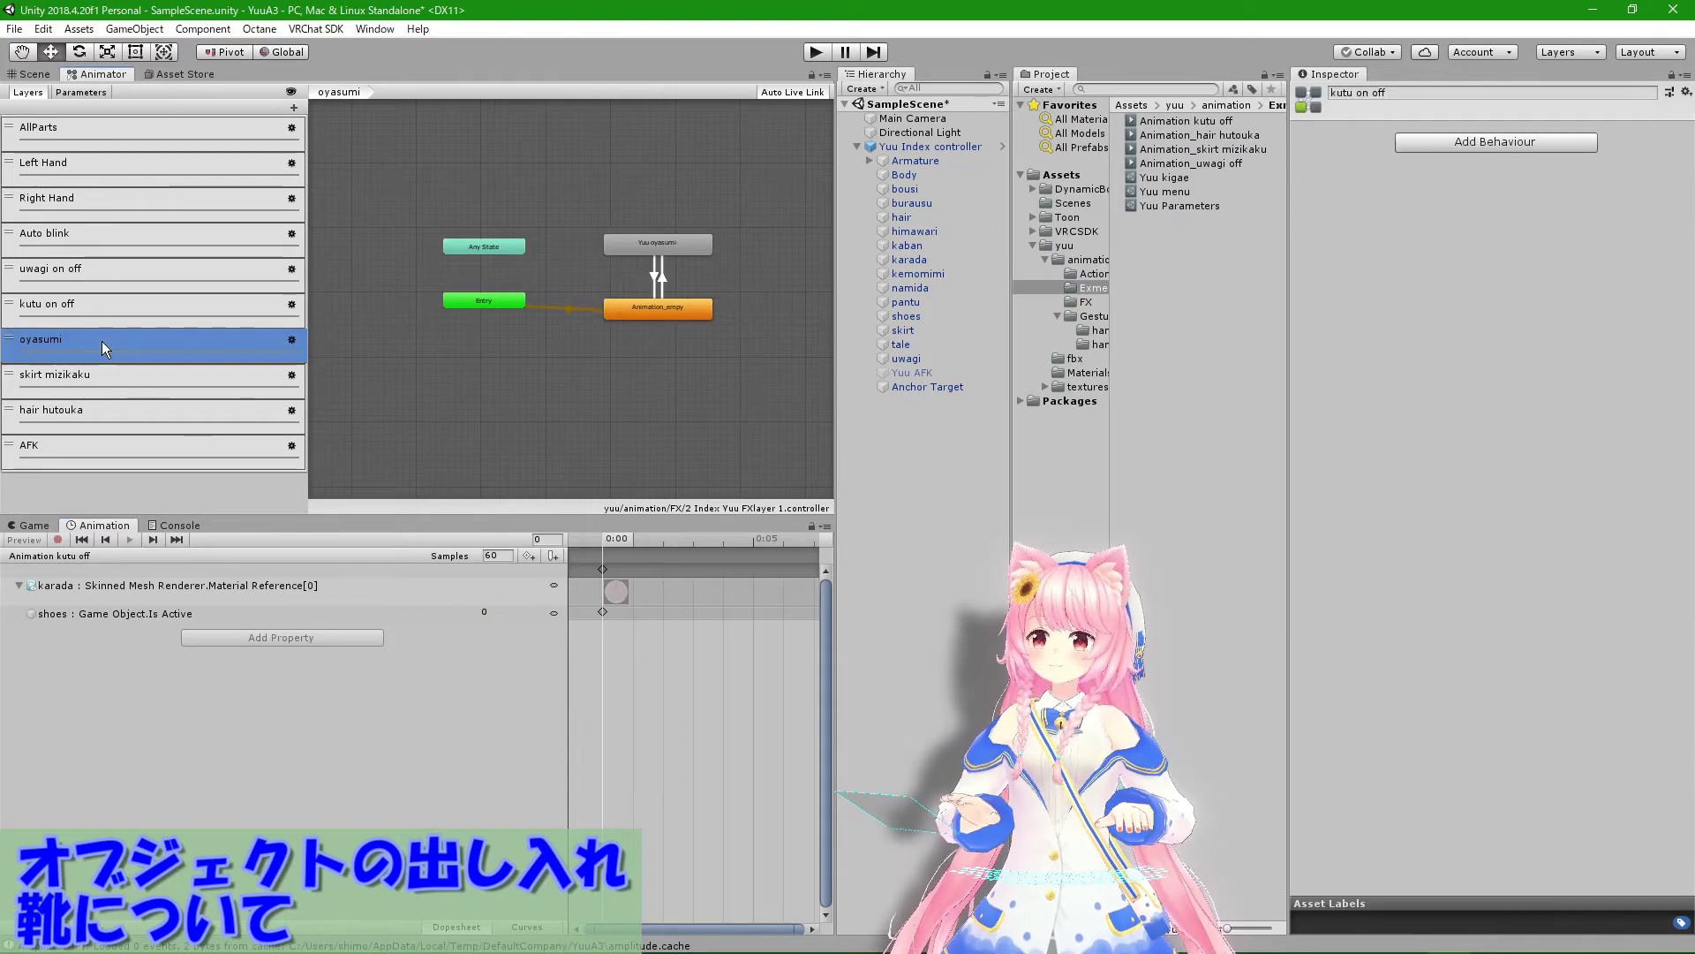
Step: Select the Animation_empty to Yuu oyasumi transition to show its oyasumi Equals 1 condition
{"action": "left_click", "coordinate": [503, 300]}
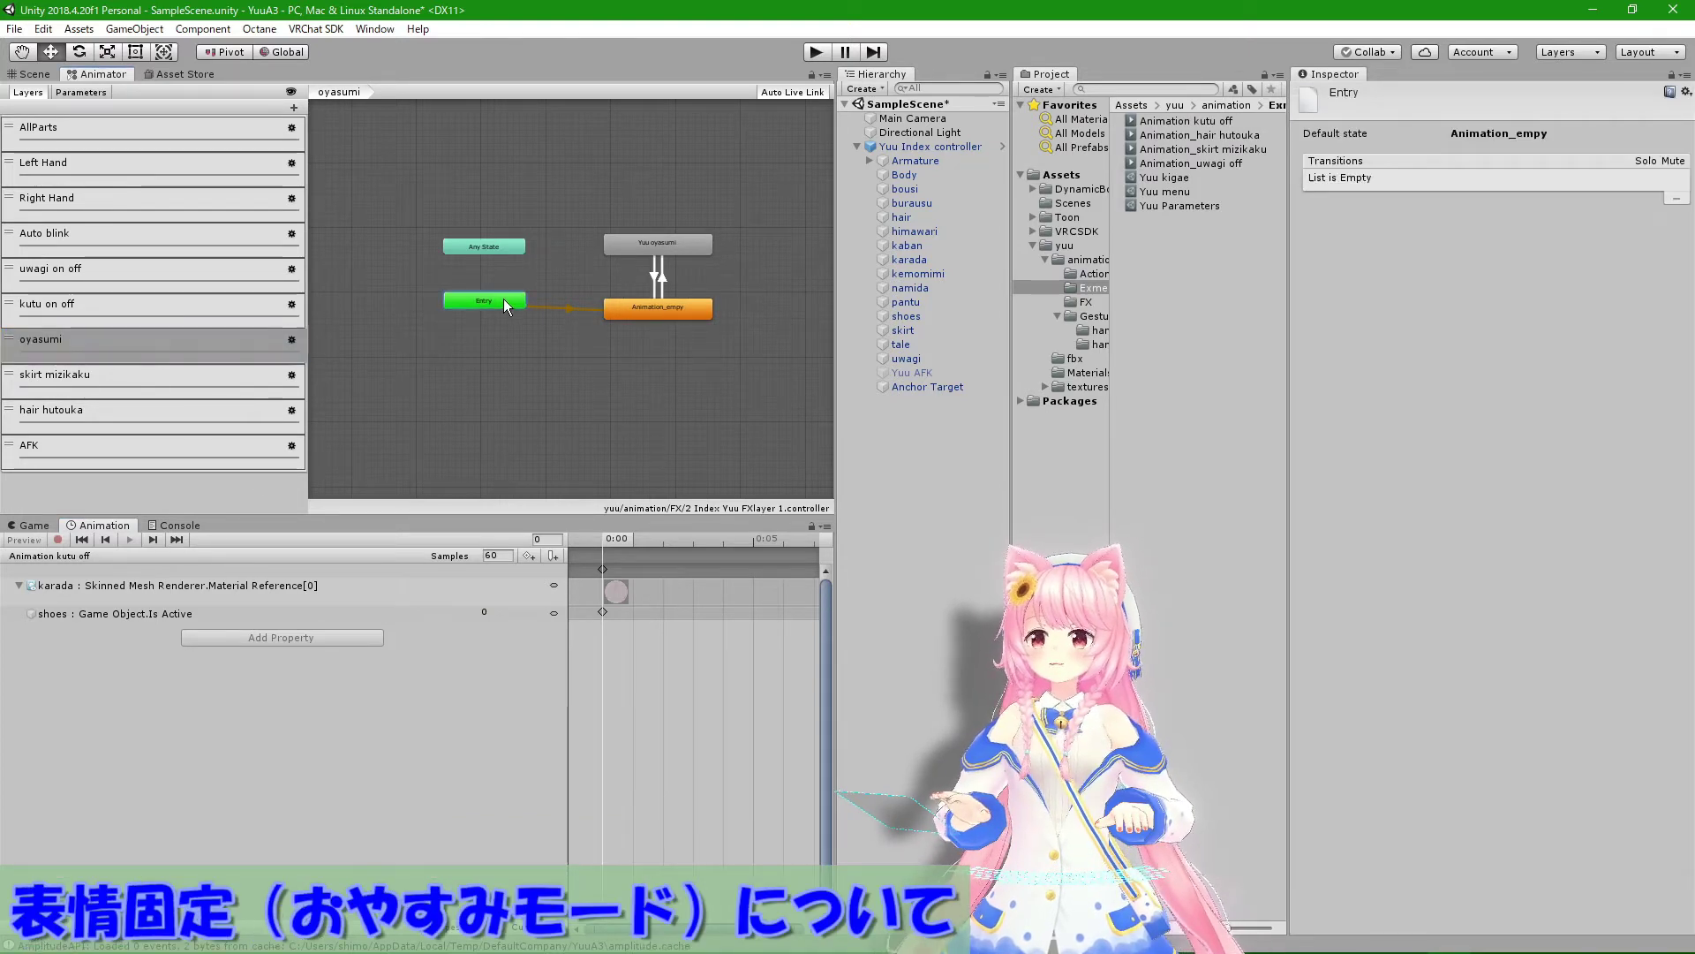
{"action": "left_click", "coordinate": [659, 308]}
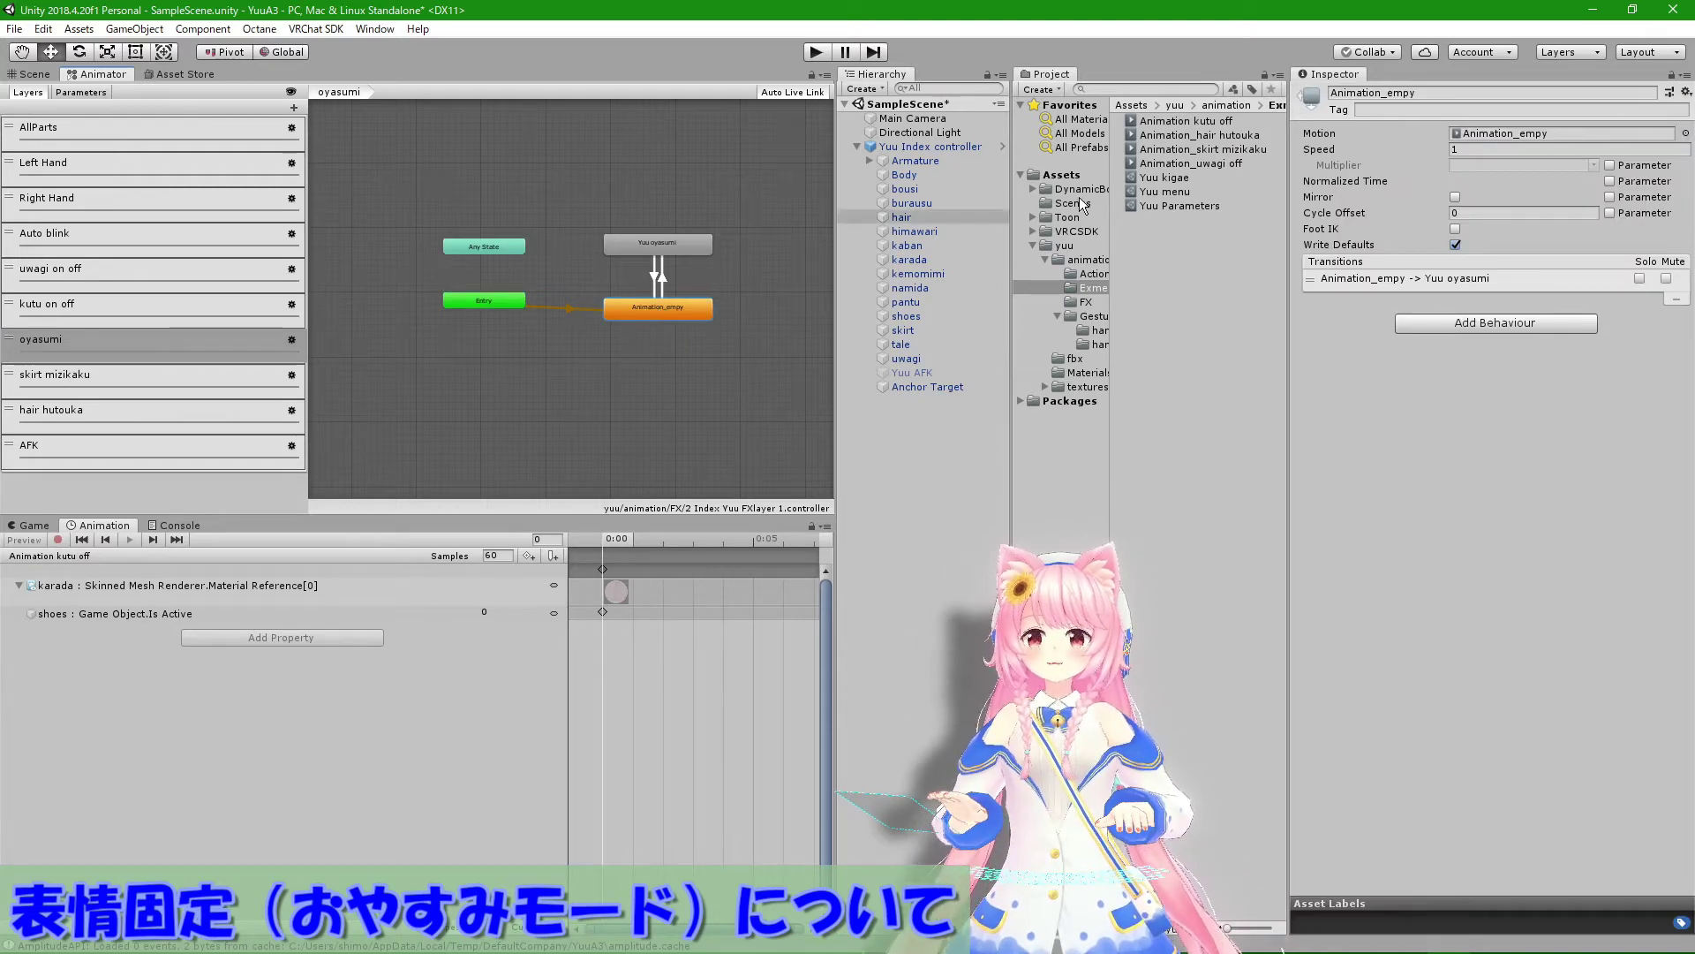
{"action": "left_click", "coordinate": [1563, 133]}
{"action": "left_click", "coordinate": [1197, 180]}
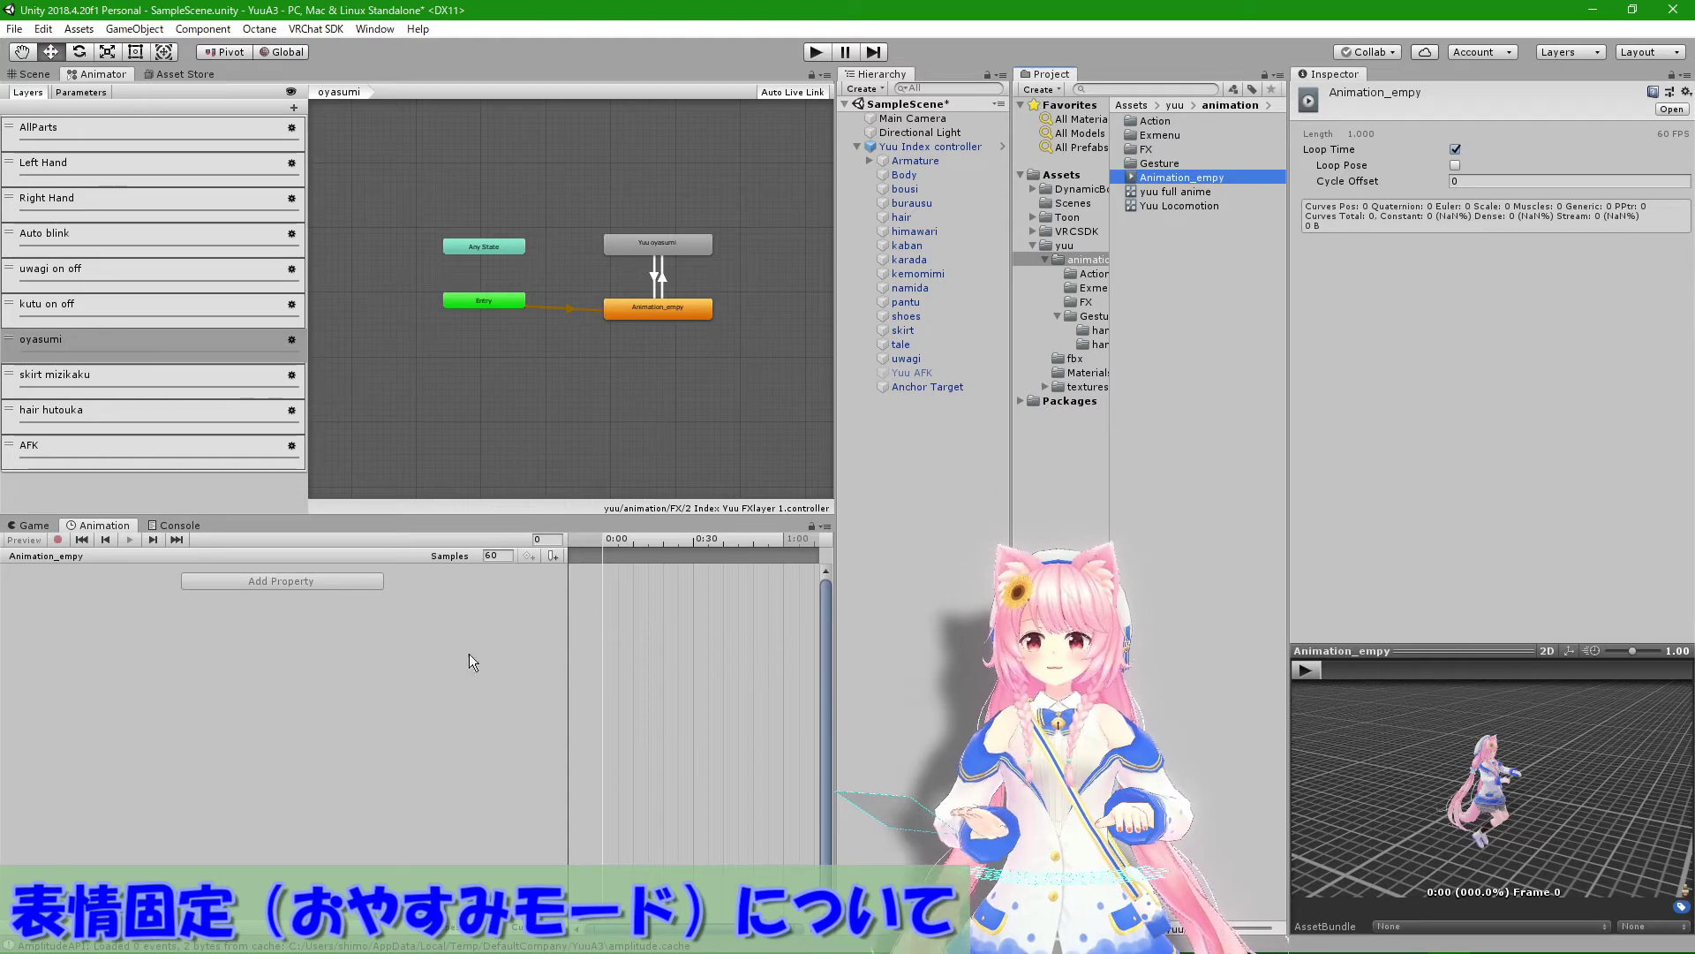
{"action": "left_click", "coordinate": [662, 285]}
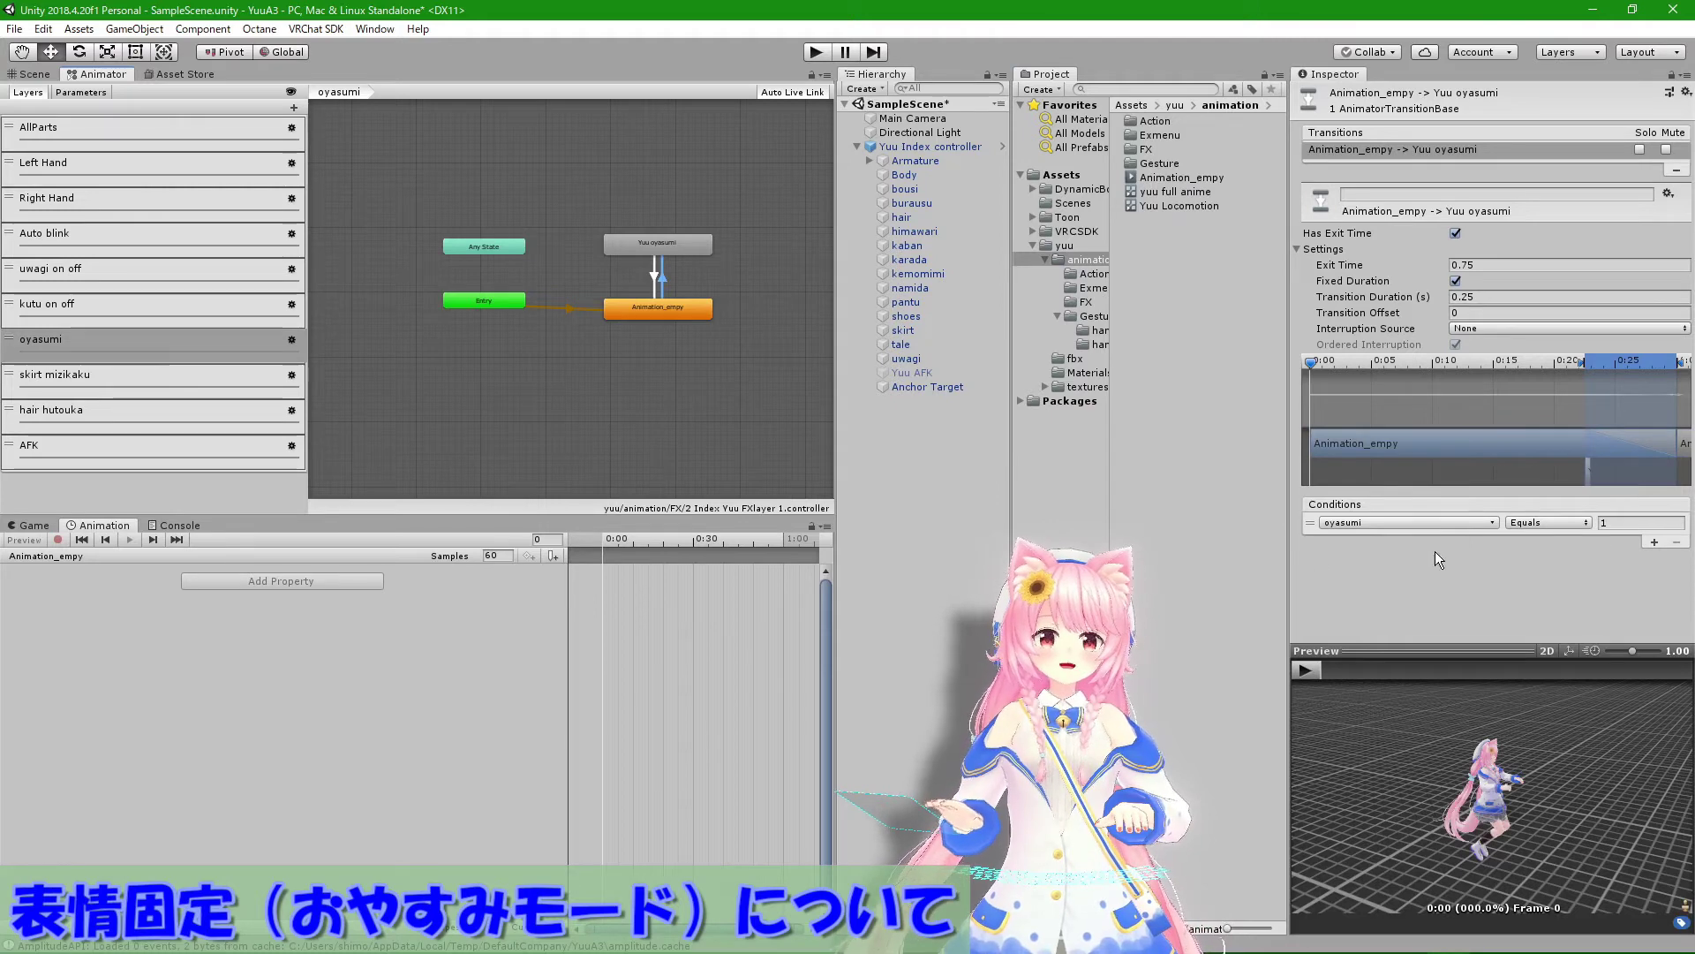
Step: Enlarge and zoom the Inspector preview onto the avatar's face to show its closed eyes
{"action": "left_click_drag", "start_coordinate": [1492, 794], "coordinate": [1533, 799]}
{"action": "scroll", "coordinate": [1534, 799], "scroll_direction": "up", "scroll_amount": 3}
{"action": "scroll", "coordinate": [1533, 799], "scroll_direction": "up", "scroll_amount": 2}
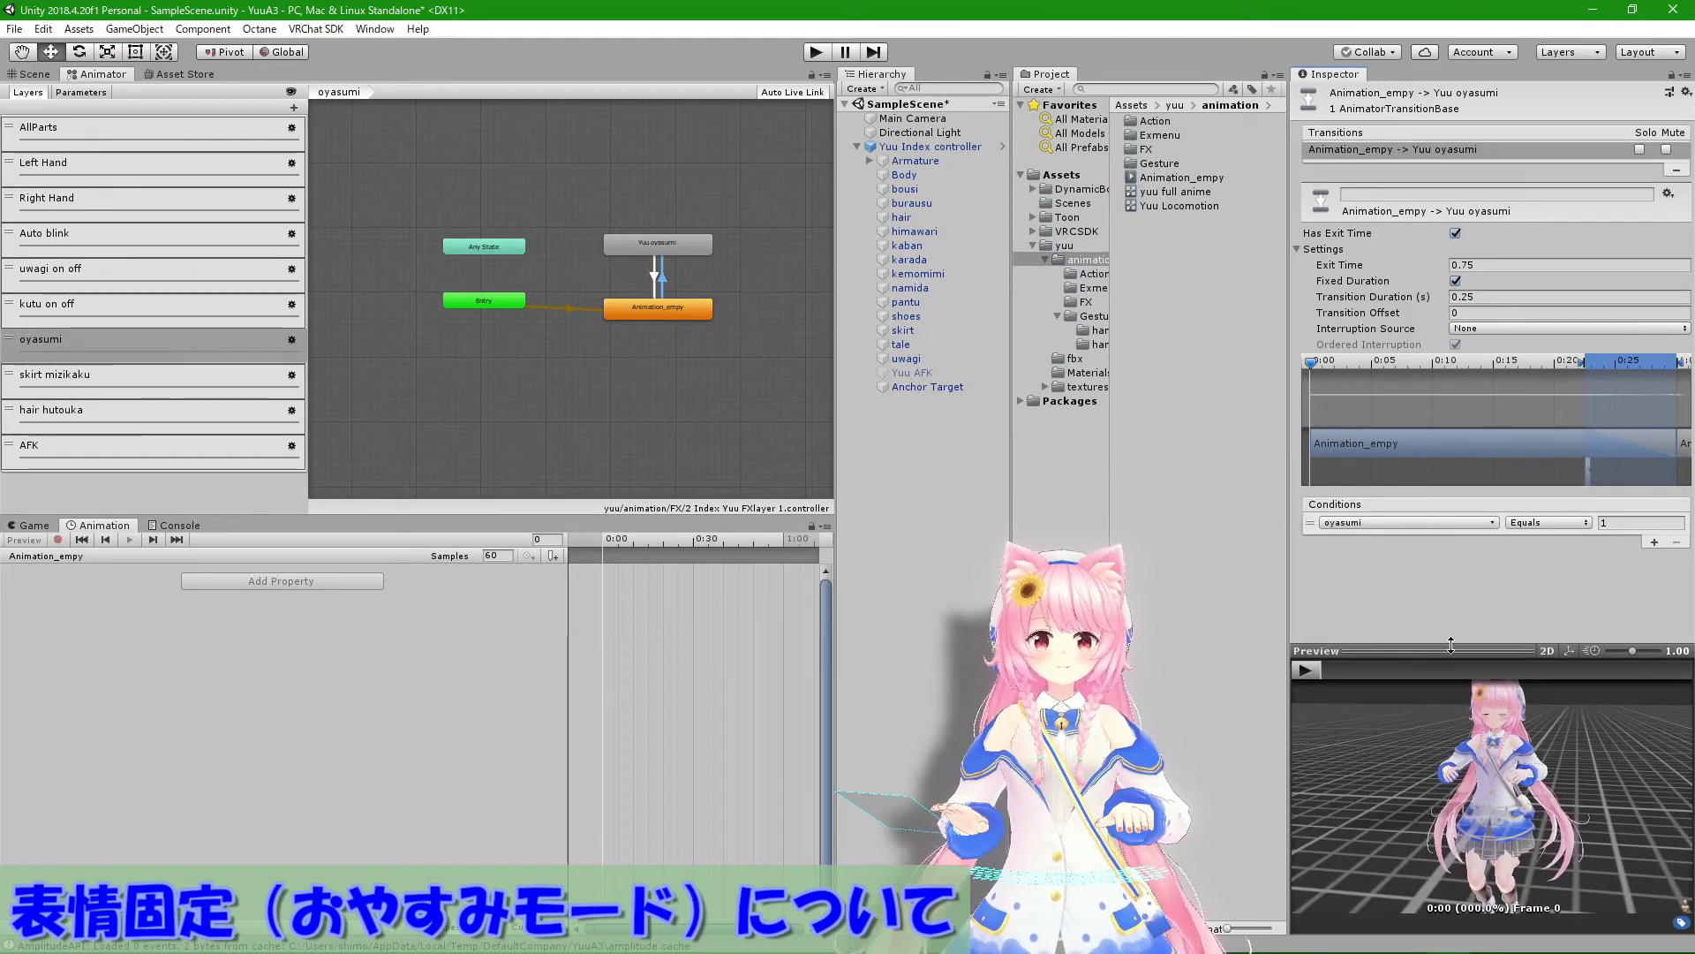
{"action": "left_click_drag", "start_coordinate": [1451, 646], "coordinate": [1453, 384]}
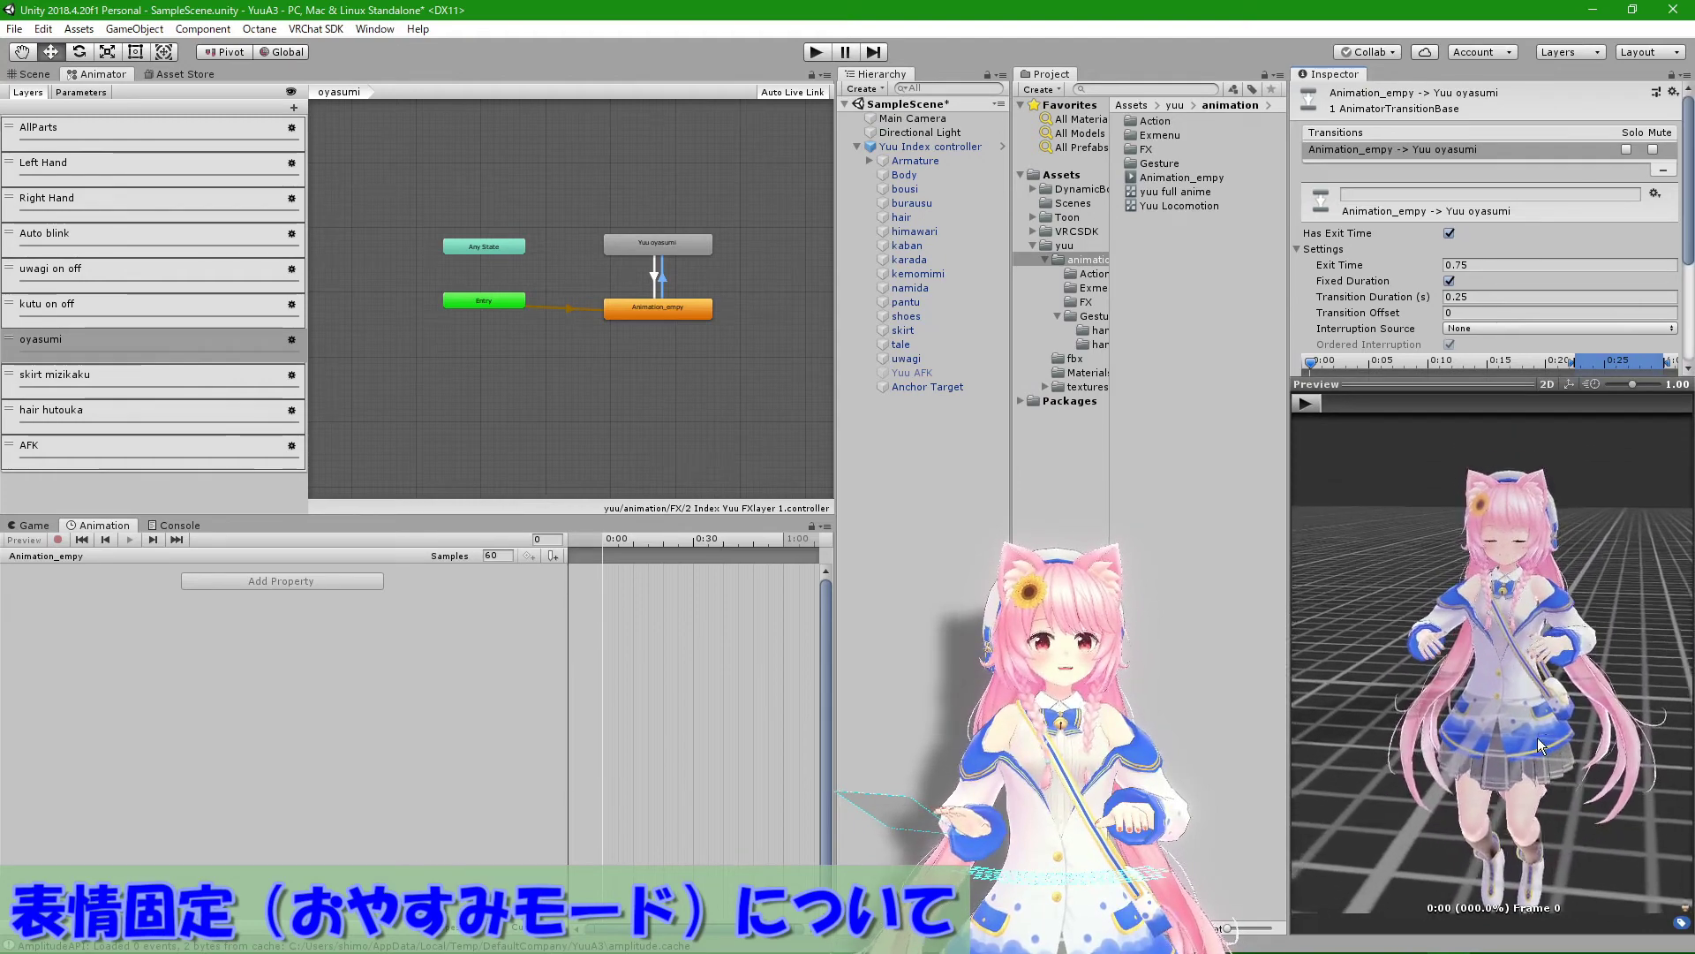
{"action": "scroll", "coordinate": [1538, 738], "scroll_direction": "up", "scroll_amount": 2}
{"action": "scroll", "coordinate": [1528, 733], "scroll_direction": "up", "scroll_amount": 2}
{"action": "scroll", "coordinate": [1453, 835], "scroll_direction": "up", "scroll_amount": 2}
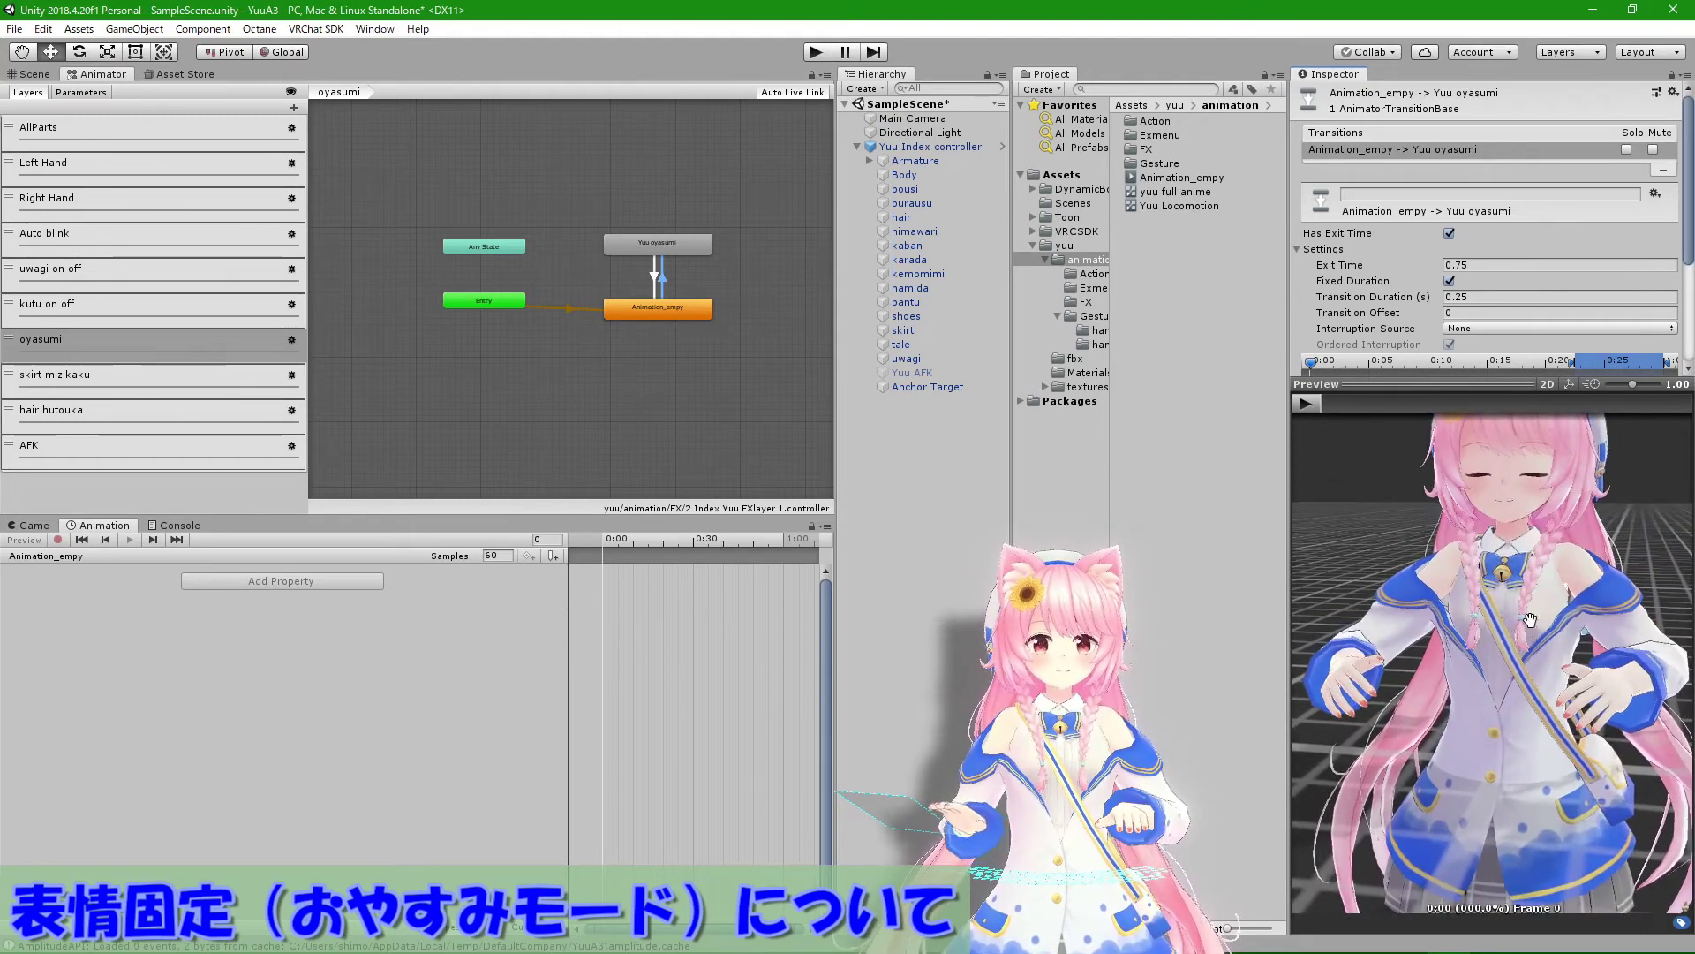
{"action": "middle_click_drag", "start_coordinate": [1530, 621], "coordinate": [1522, 802]}
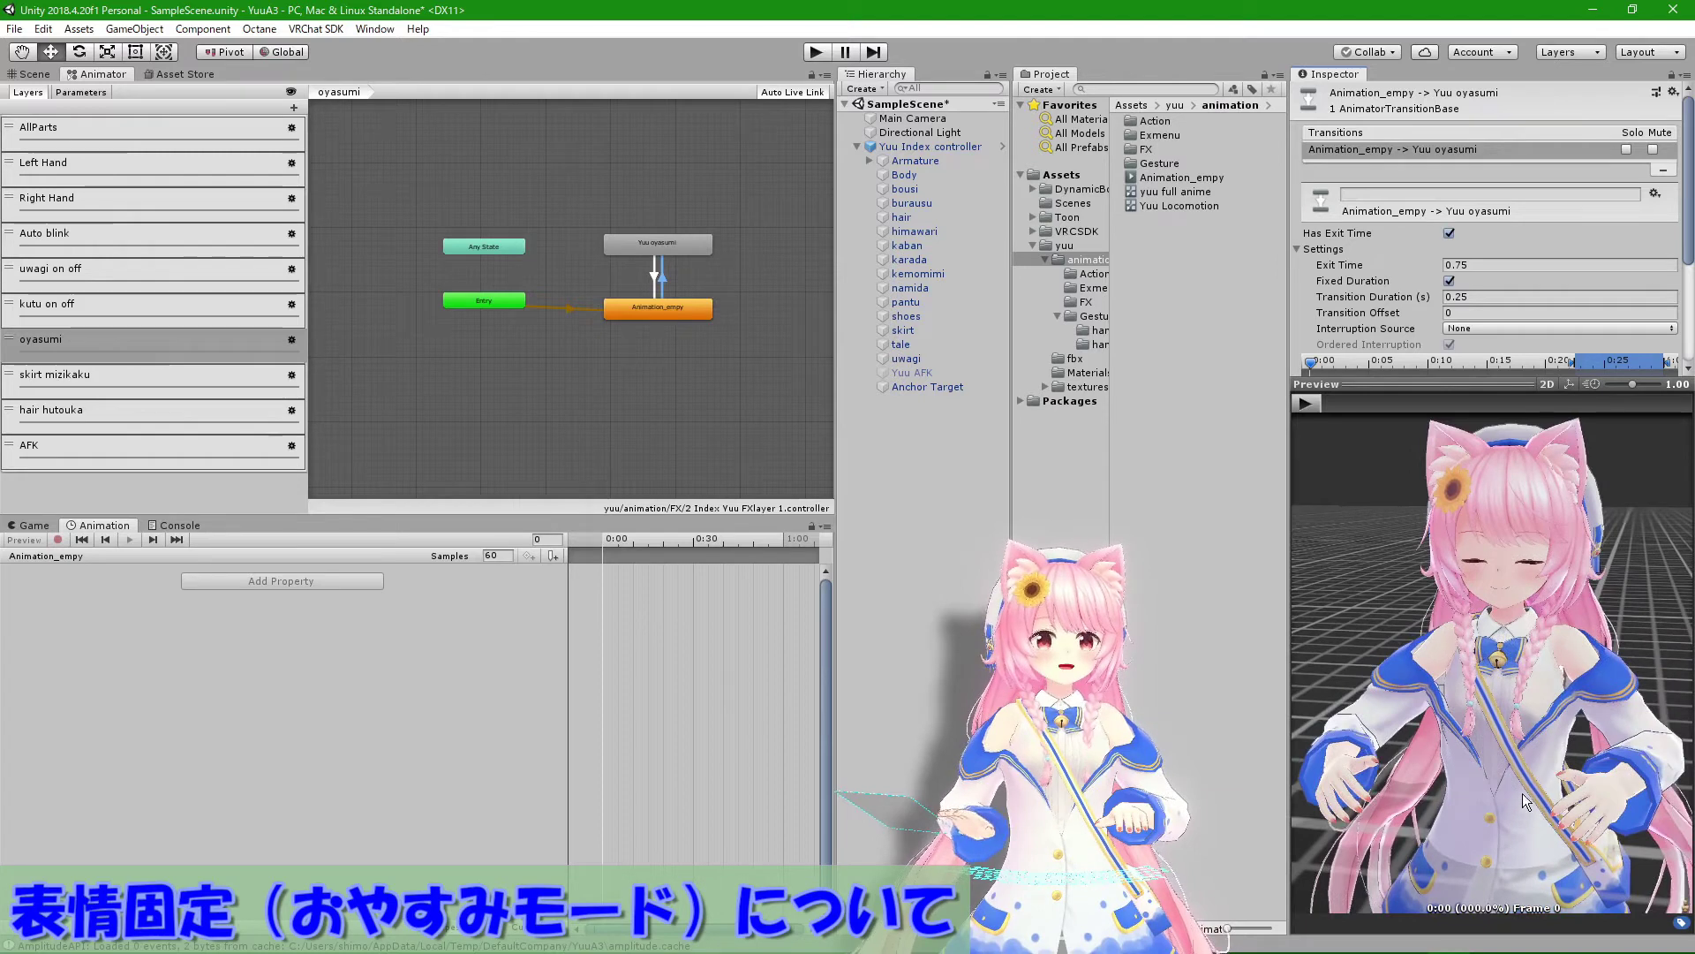
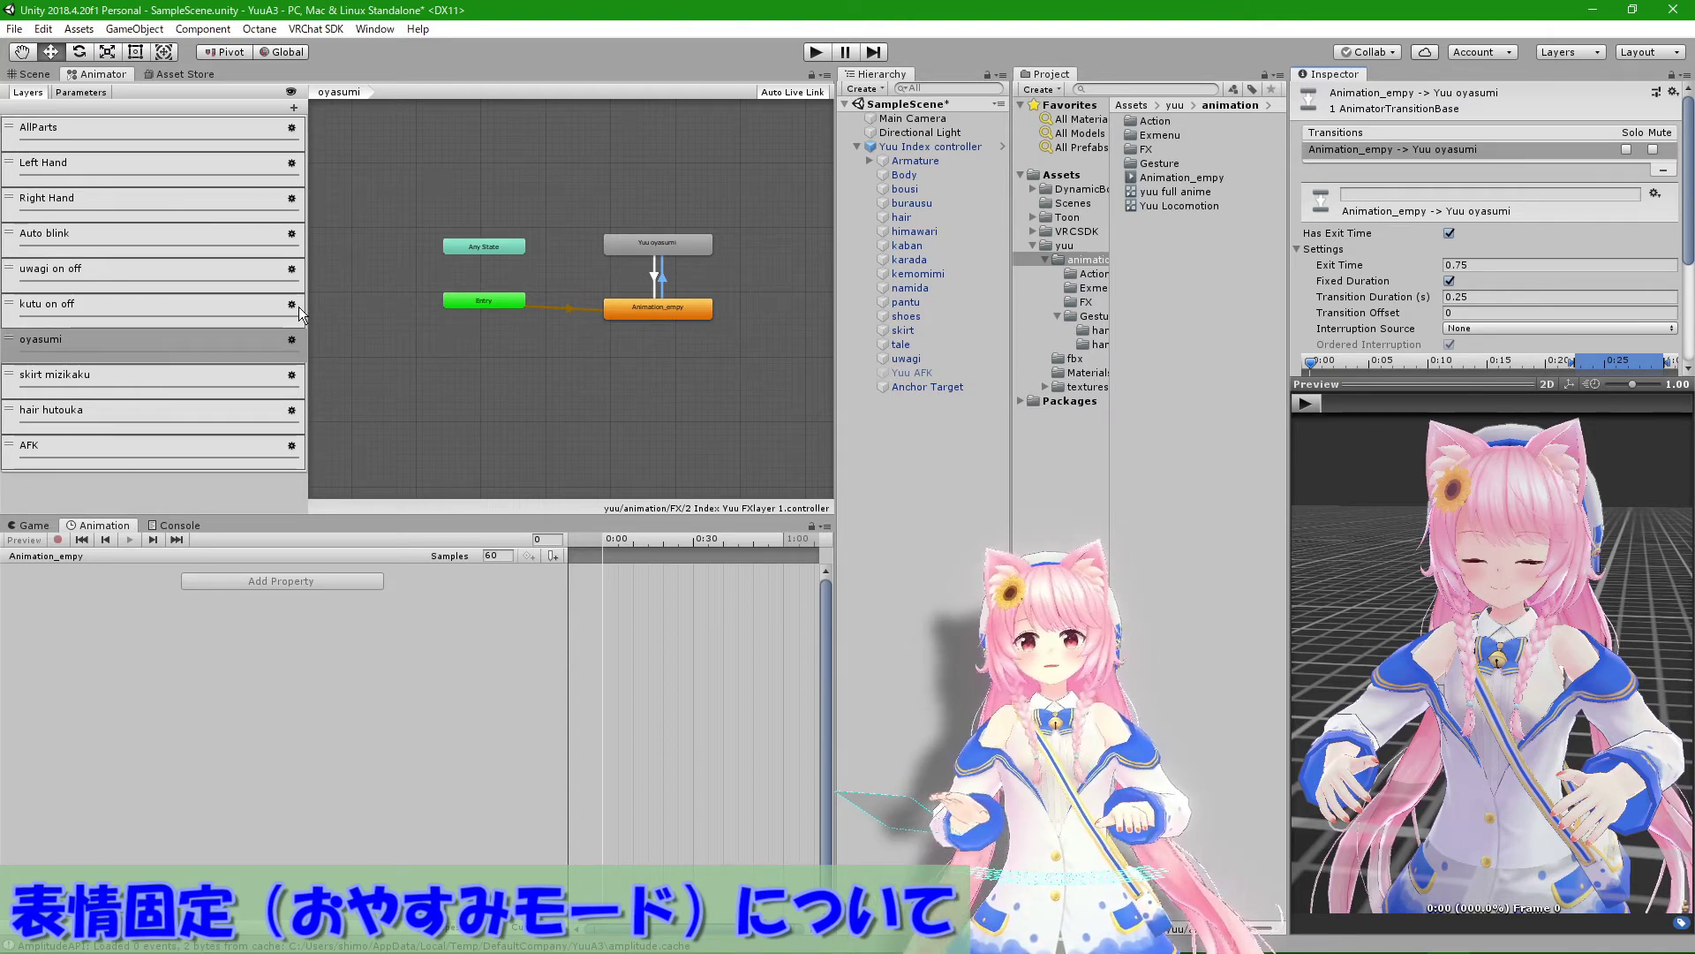
Step: Open the Yuu oyasumi state's clip and play the sleeping-face animation in the preview
{"action": "left_click", "coordinate": [681, 247]}
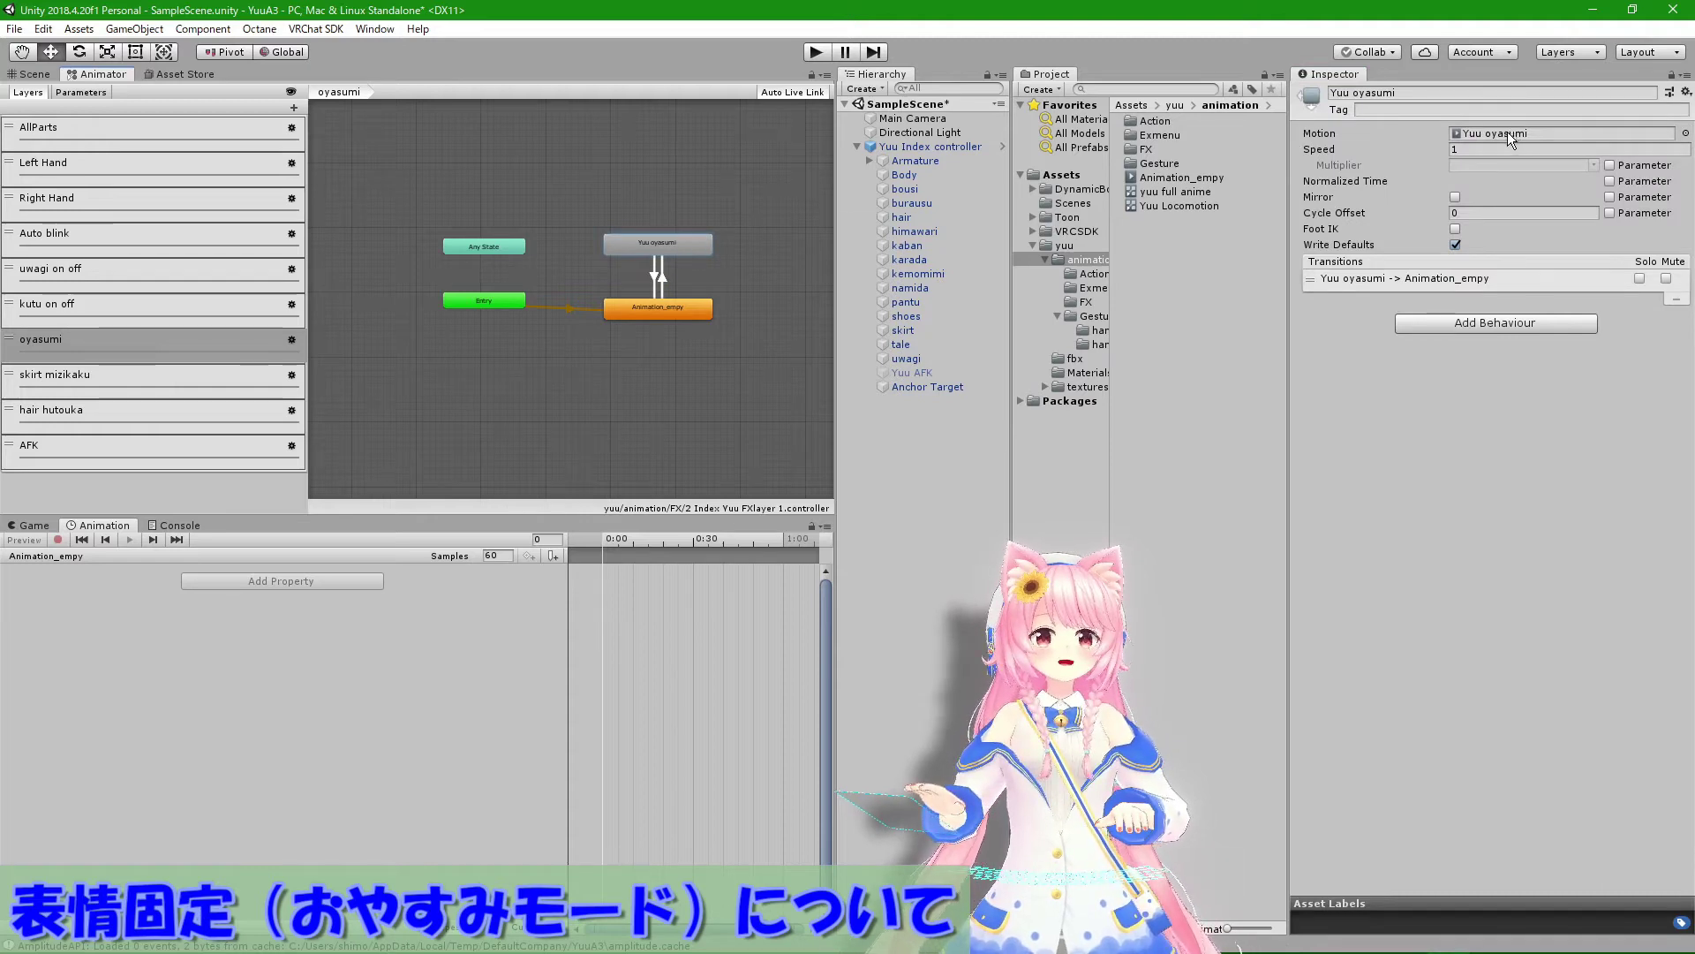
{"action": "double_click", "coordinate": [1511, 134]}
{"action": "left_click_drag", "start_coordinate": [1546, 613], "coordinate": [1448, 654]}
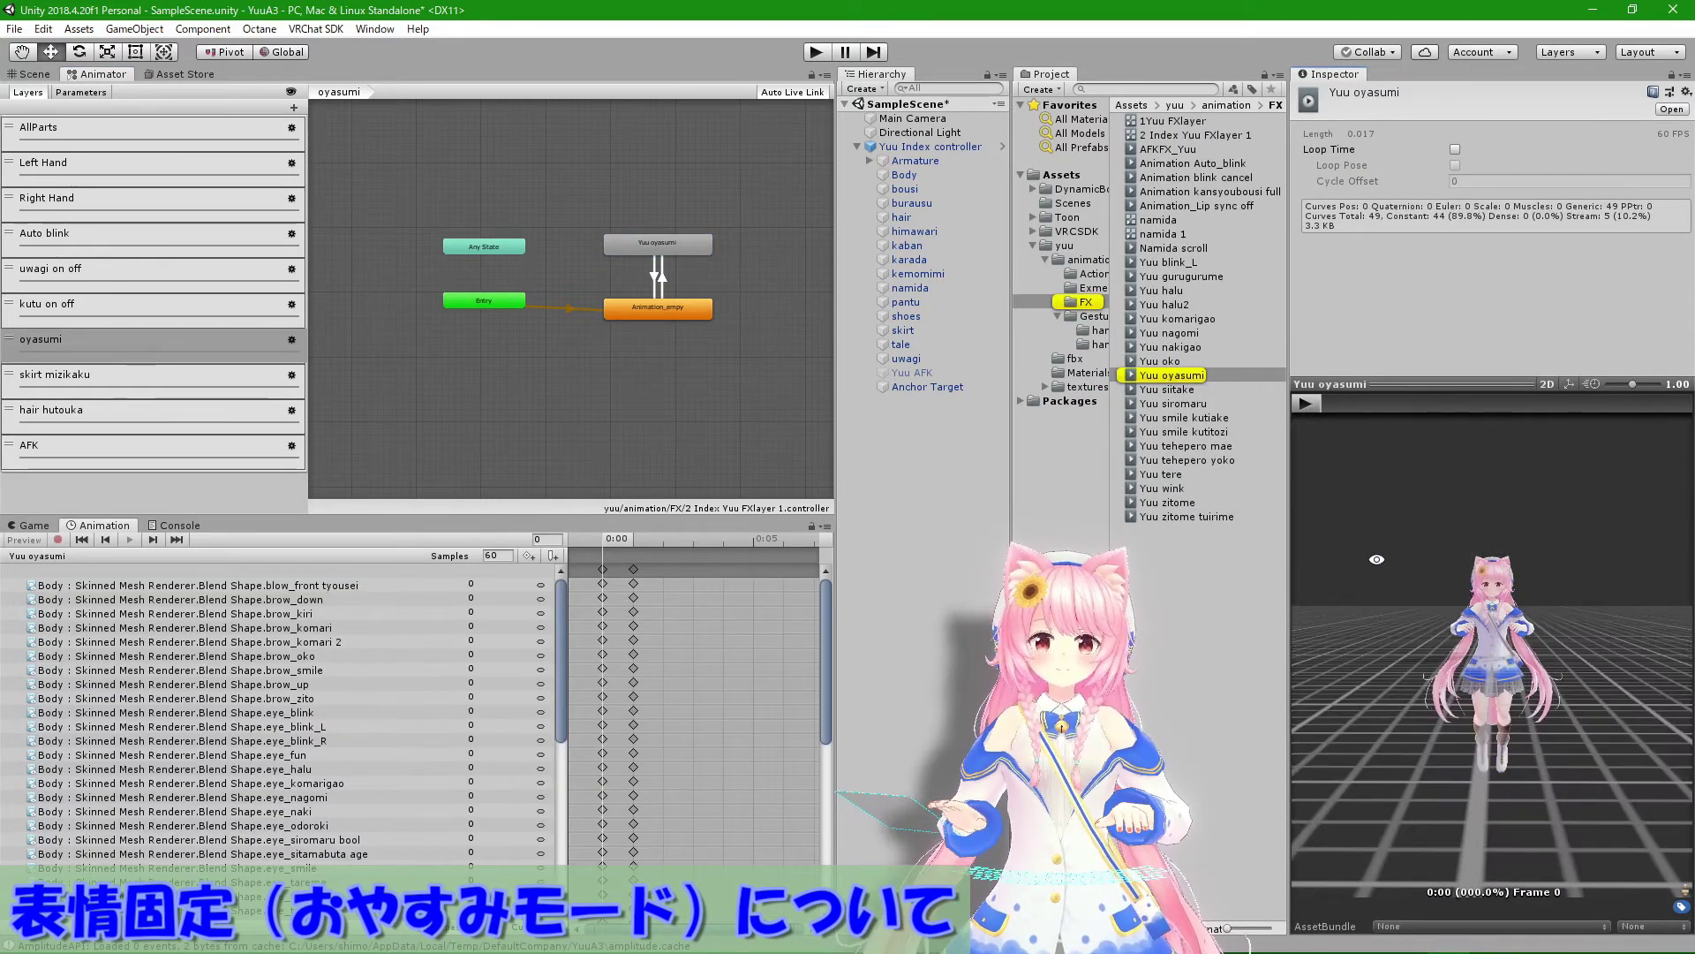
{"action": "left_click", "coordinate": [1305, 403]}
{"action": "scroll", "coordinate": [1508, 620], "scroll_direction": "up", "scroll_amount": 5}
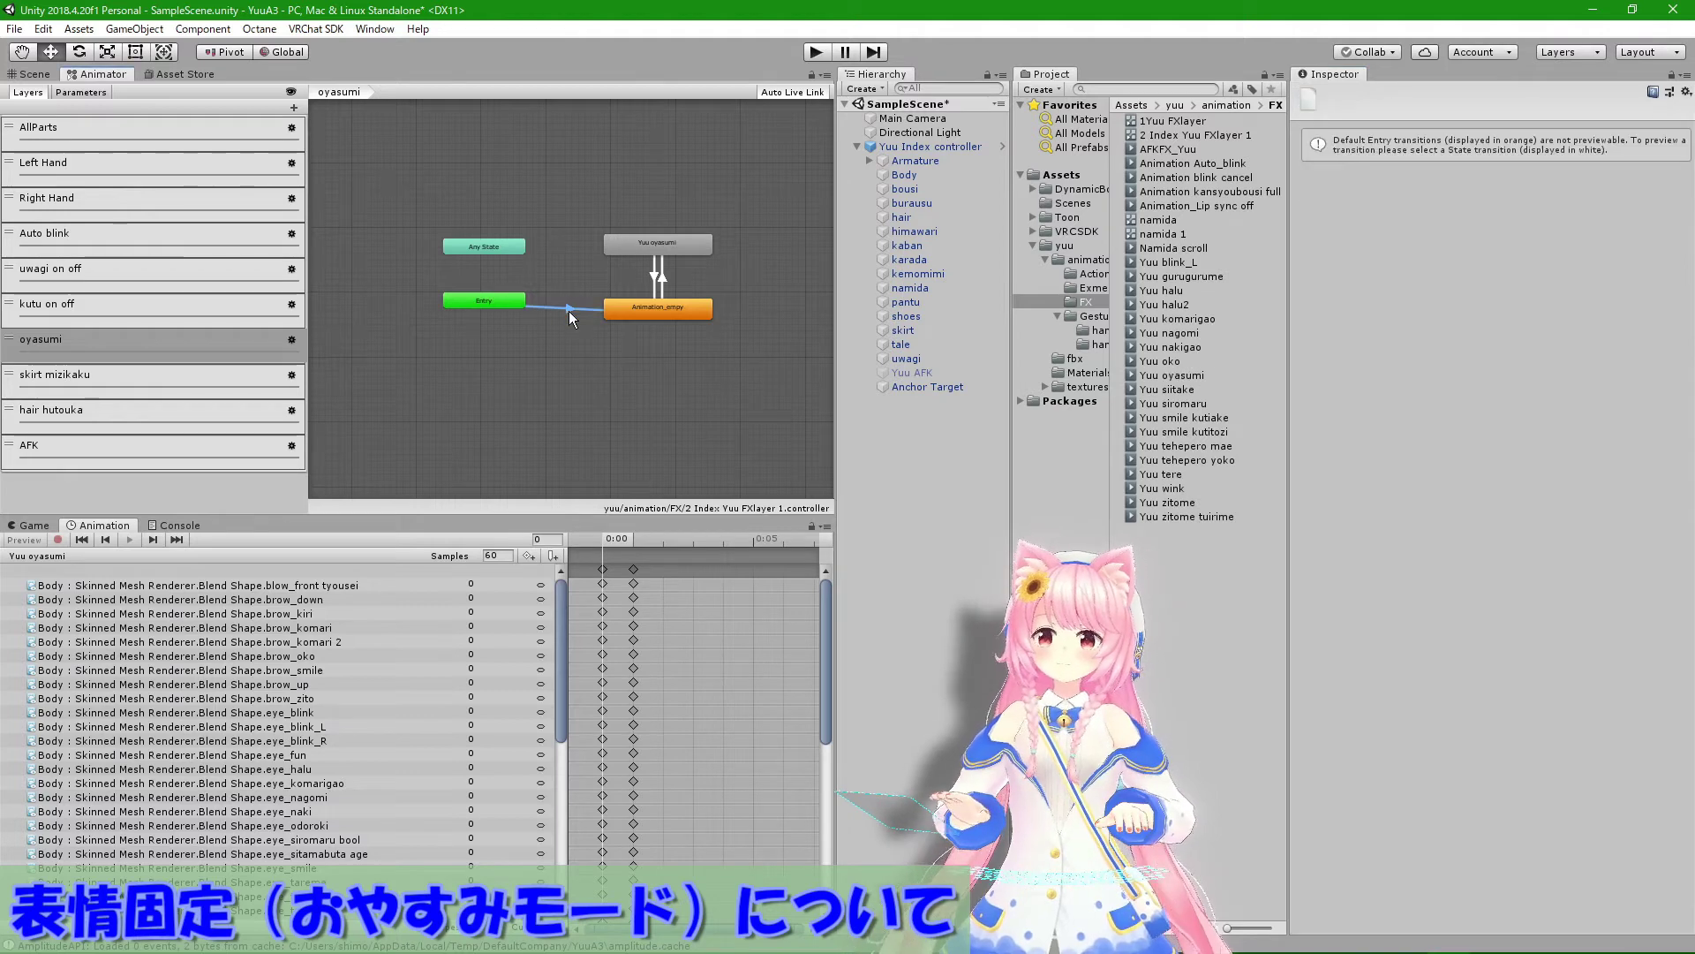
Step: Inspect the return transition to Animation_empty (oyasumi Equals 0, 0.25 s) and the Animation_empty state
{"action": "left_click", "coordinate": [654, 279]}
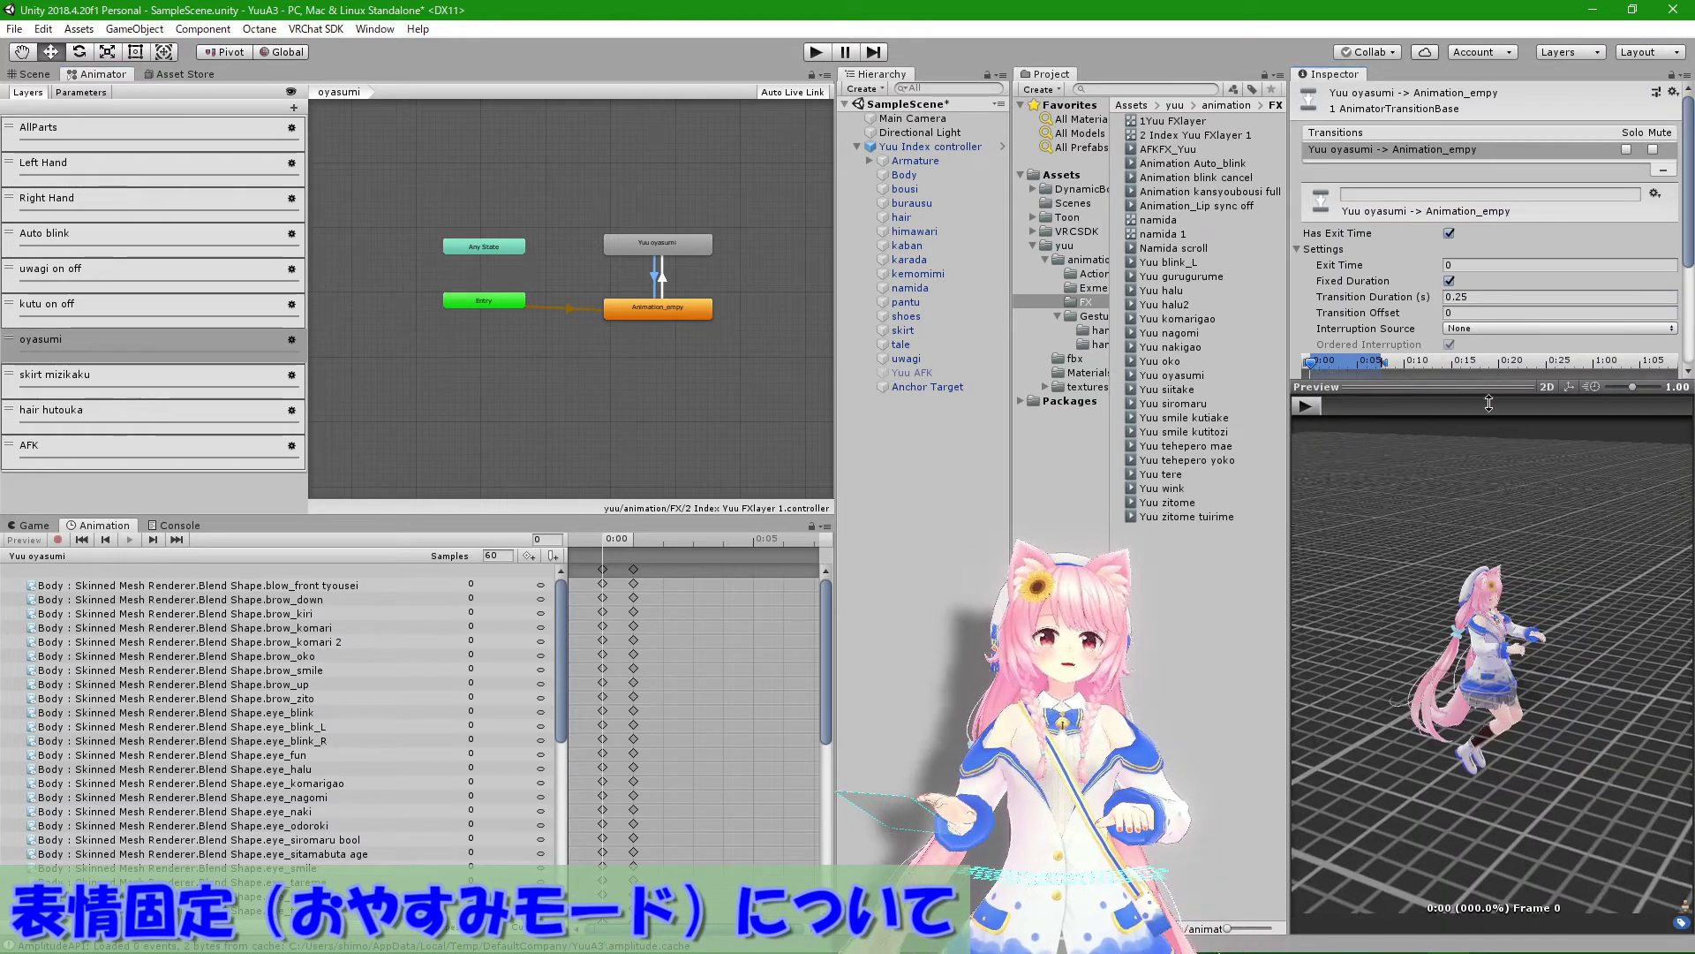
{"action": "left_click_drag", "start_coordinate": [1489, 384], "coordinate": [1489, 634]}
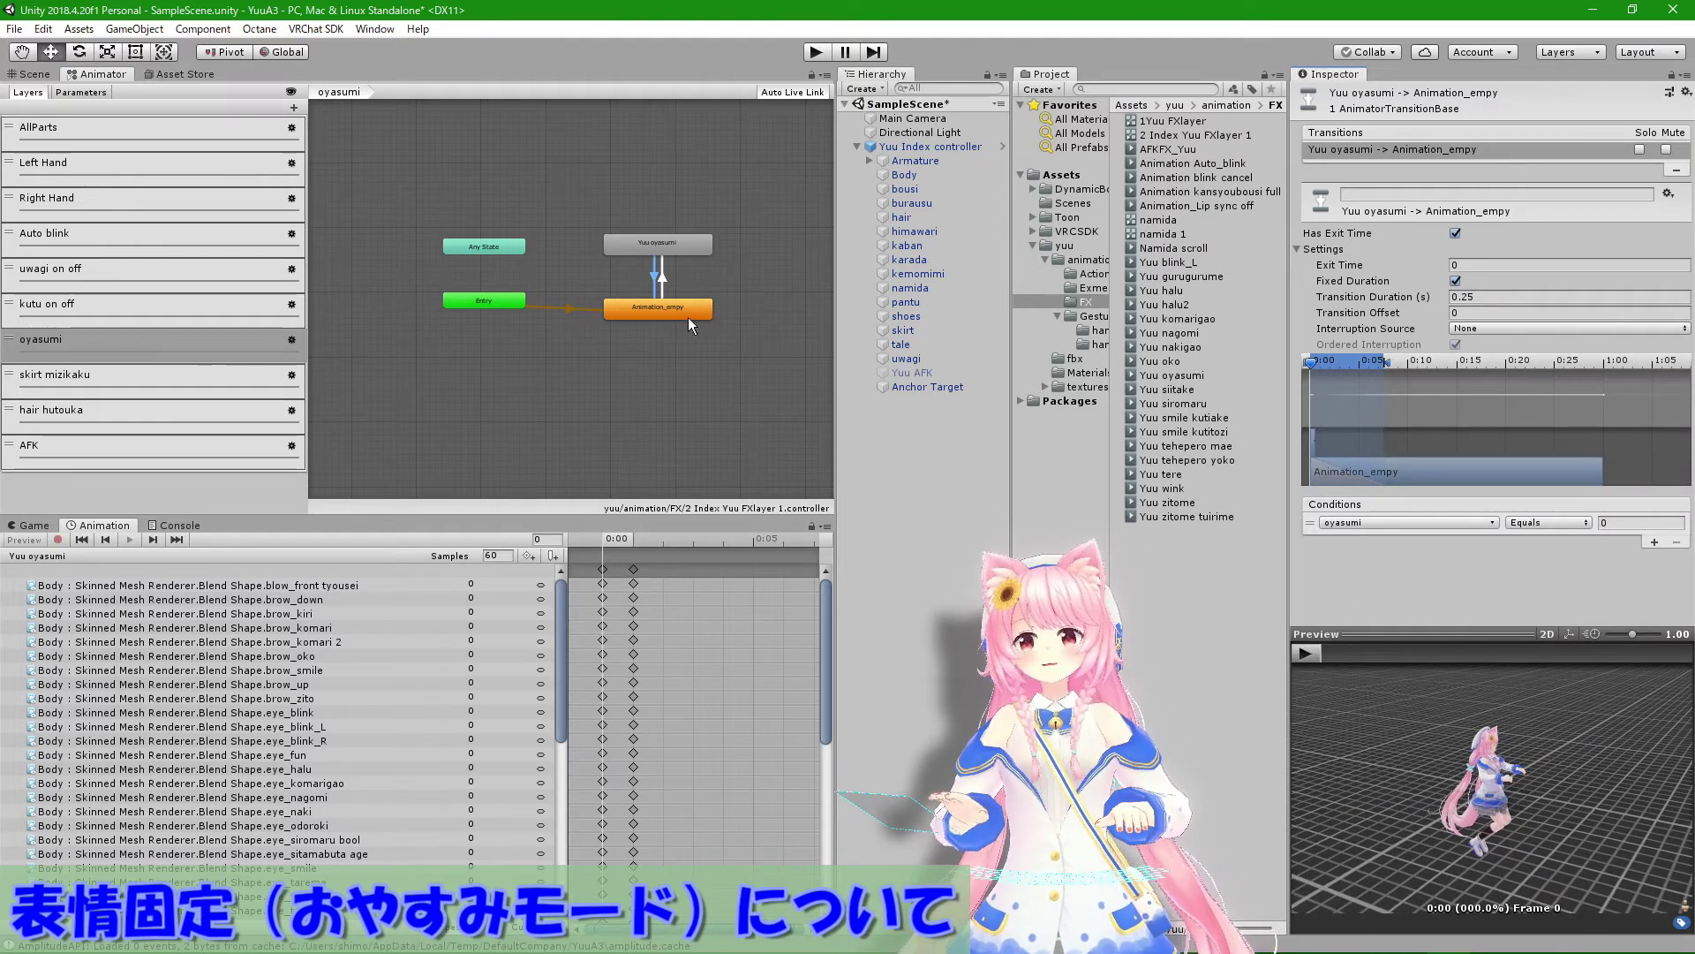
{"action": "left_click", "coordinate": [687, 312]}
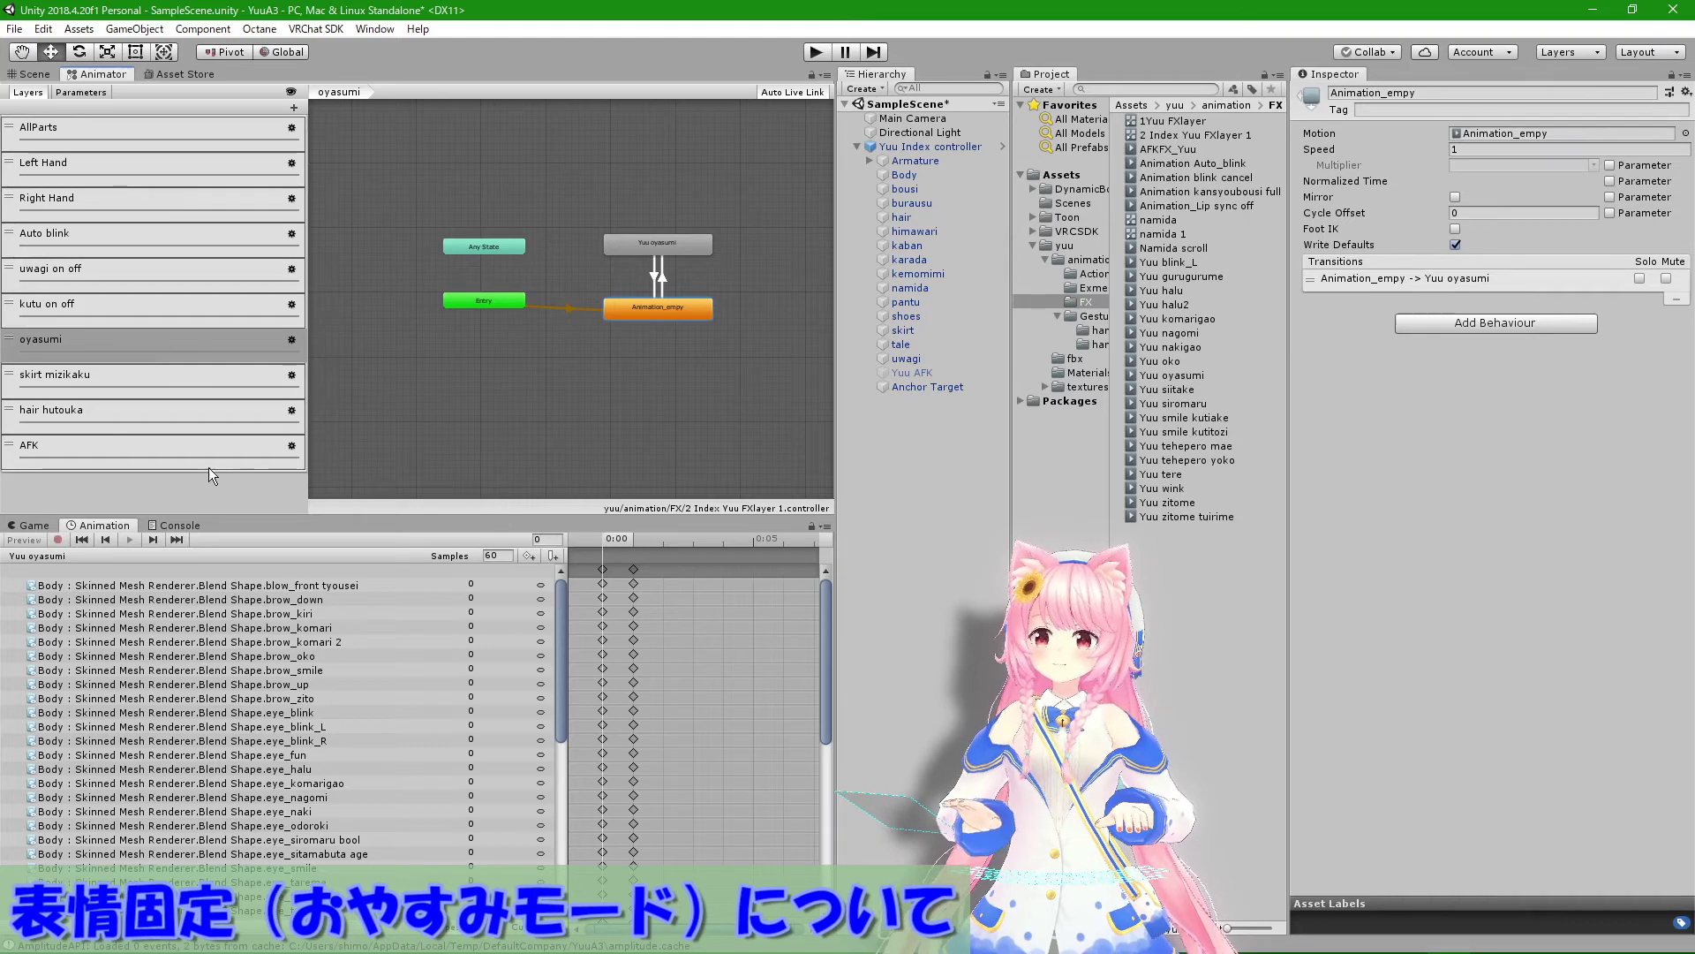
Step: Check the skirt mizikaku layer's transition condition and its skirt mizikaku float parameter
{"action": "left_click", "coordinate": [86, 378]}
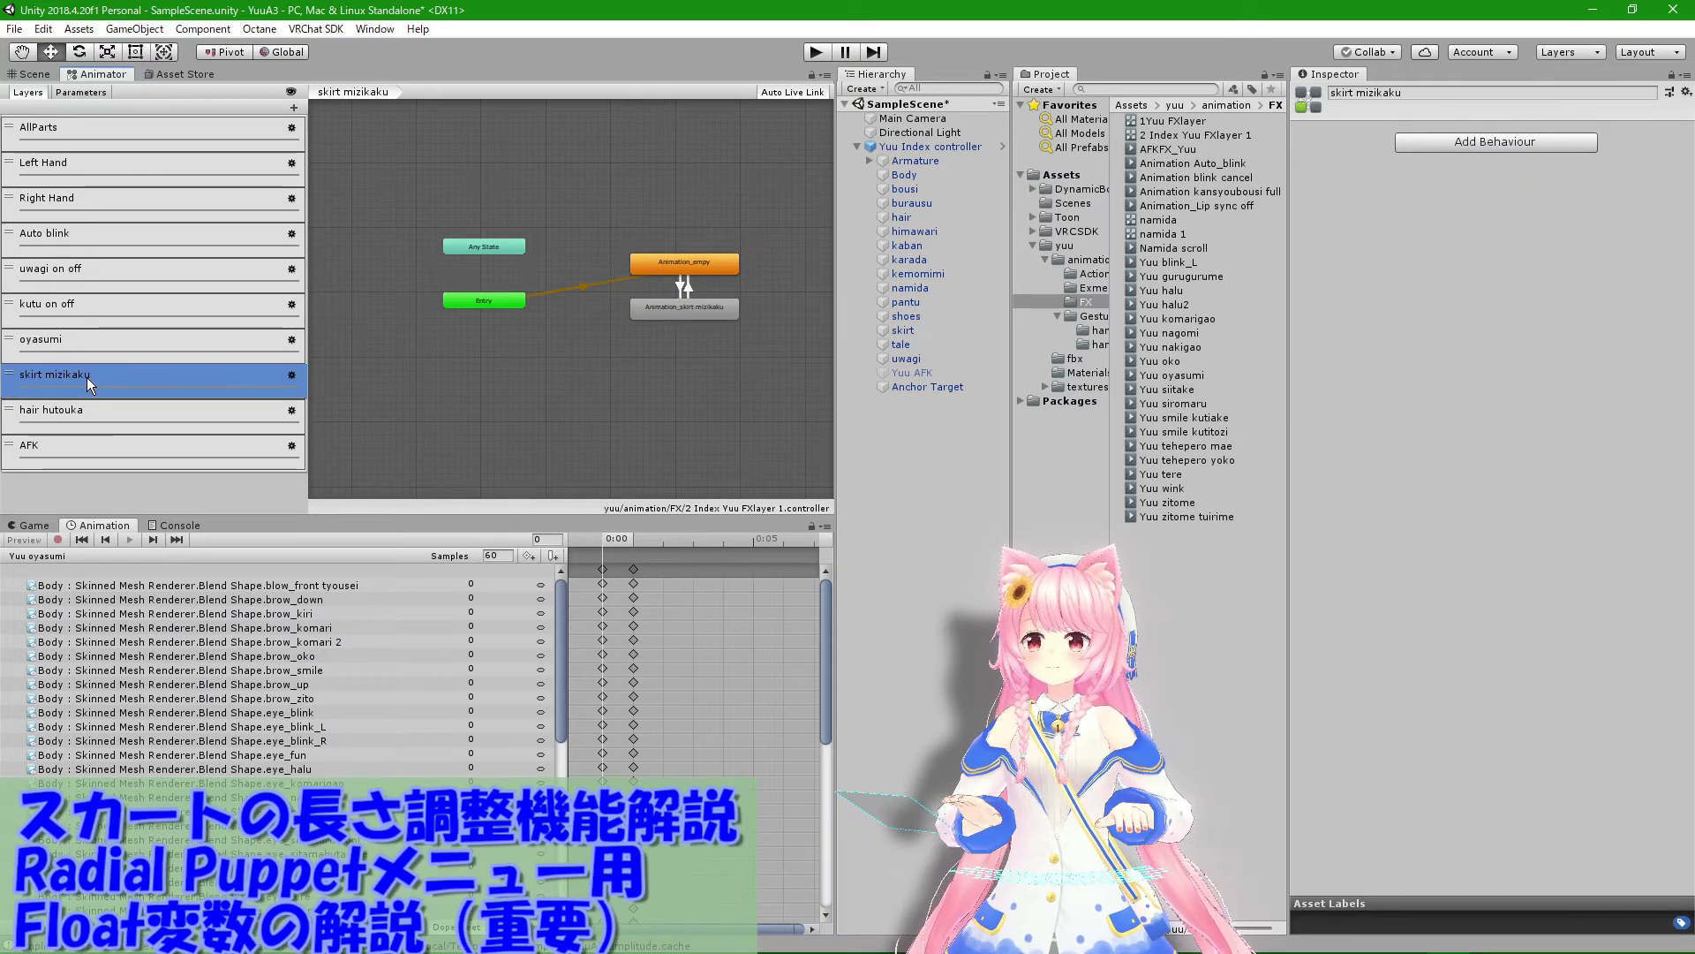
{"action": "left_click", "coordinate": [698, 270]}
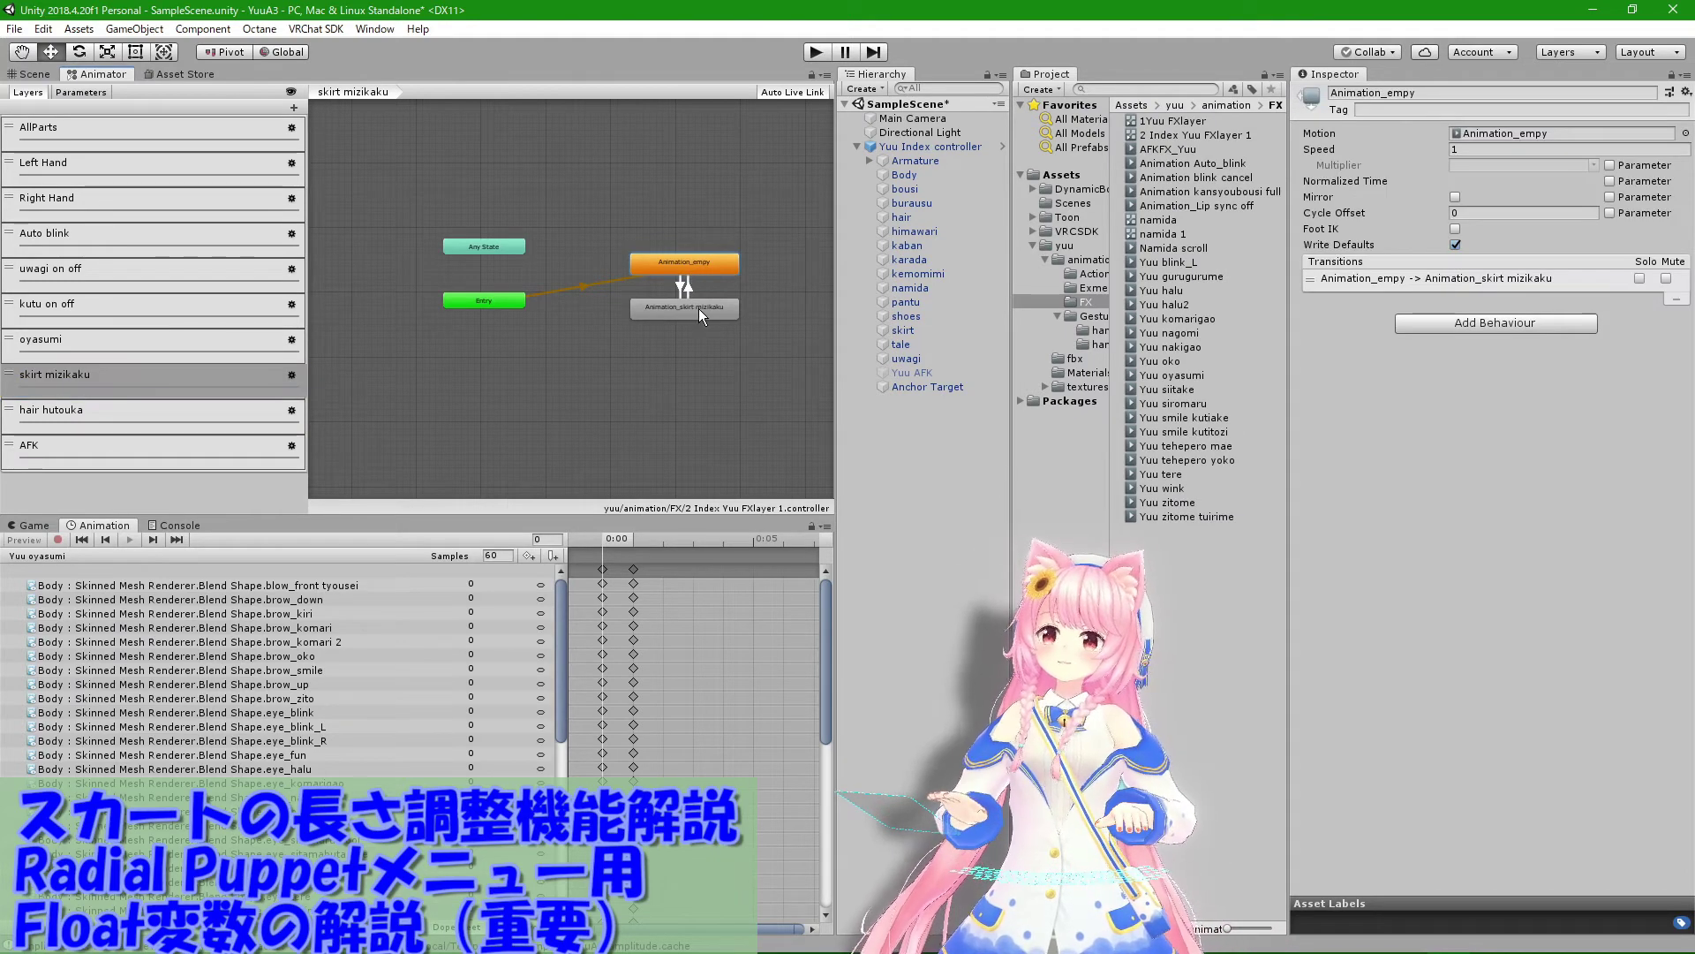
{"action": "left_click", "coordinate": [687, 294]}
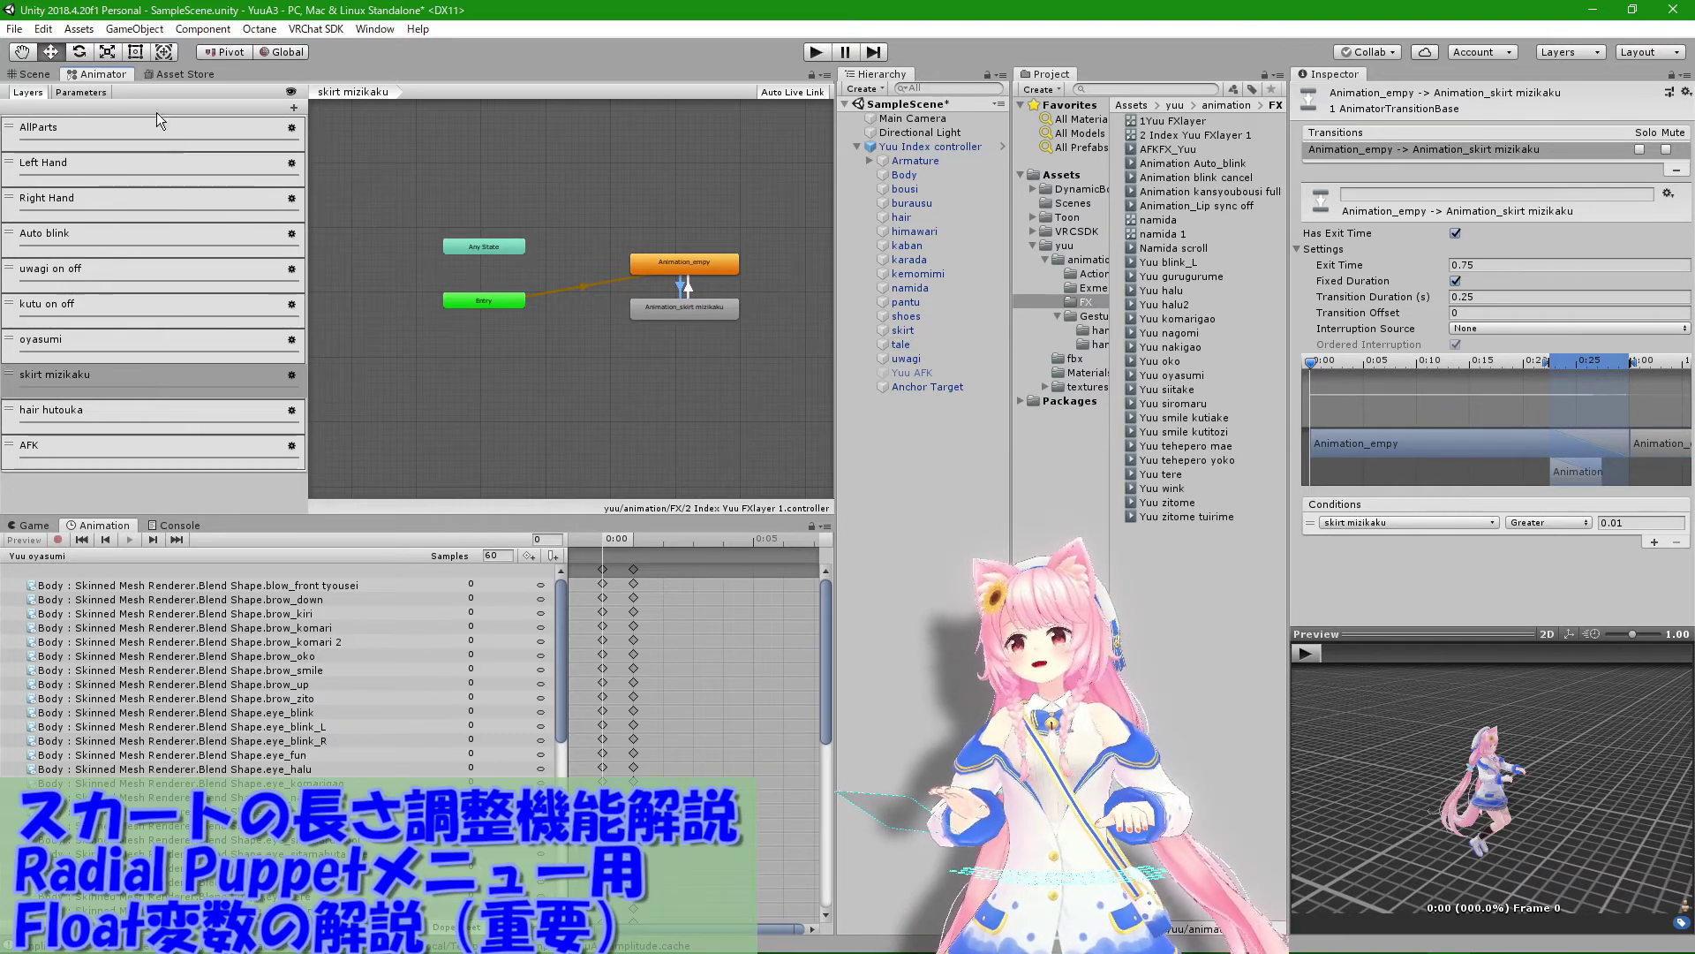
{"action": "left_click", "coordinate": [93, 94]}
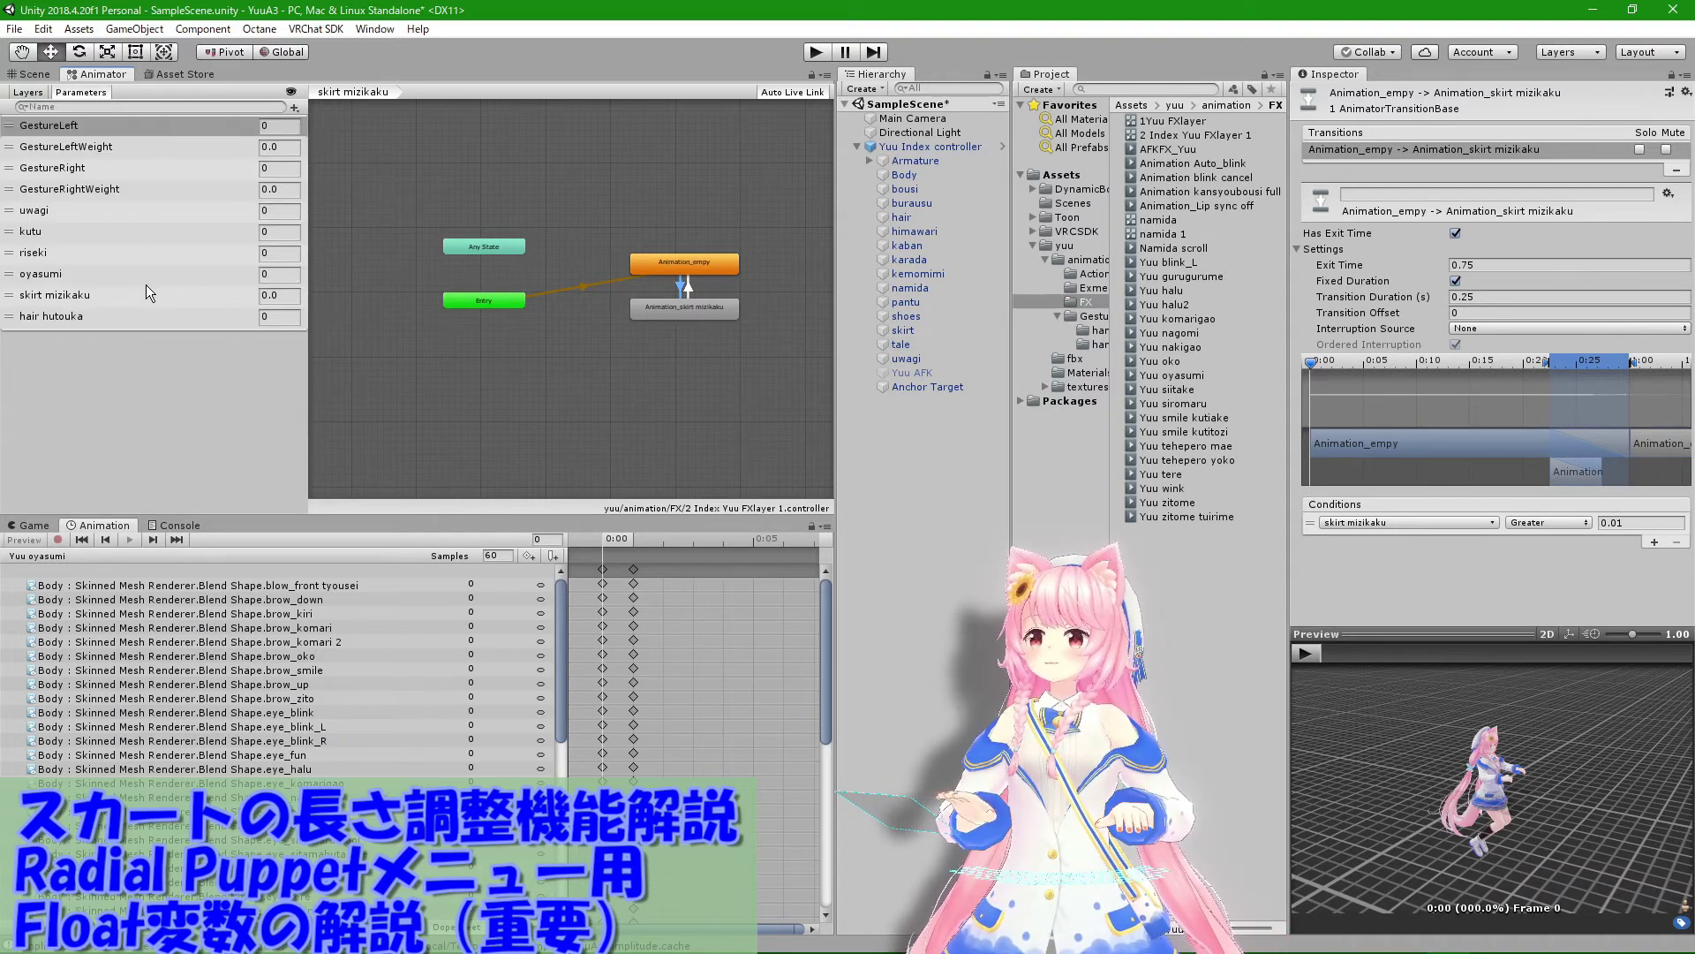
{"action": "left_click", "coordinate": [214, 295]}
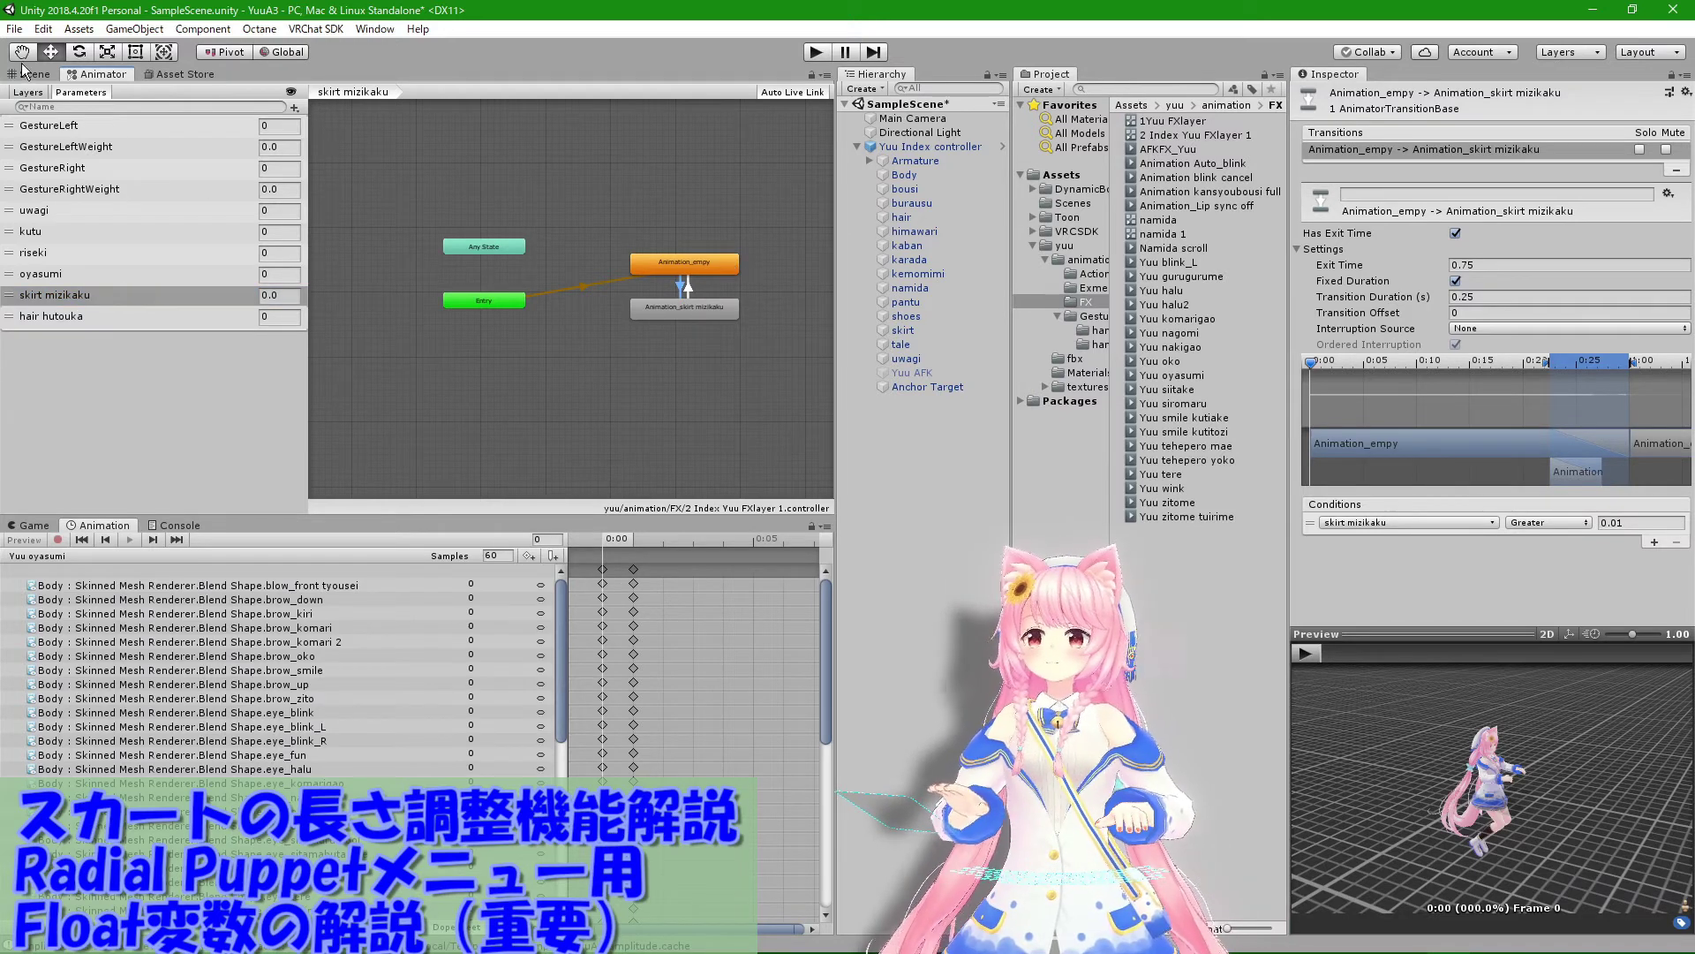
Step: Open the Animation_skirt mizikaku clip, a 0.167 s blend-shape curve, for editing
{"action": "left_click", "coordinate": [27, 92]}
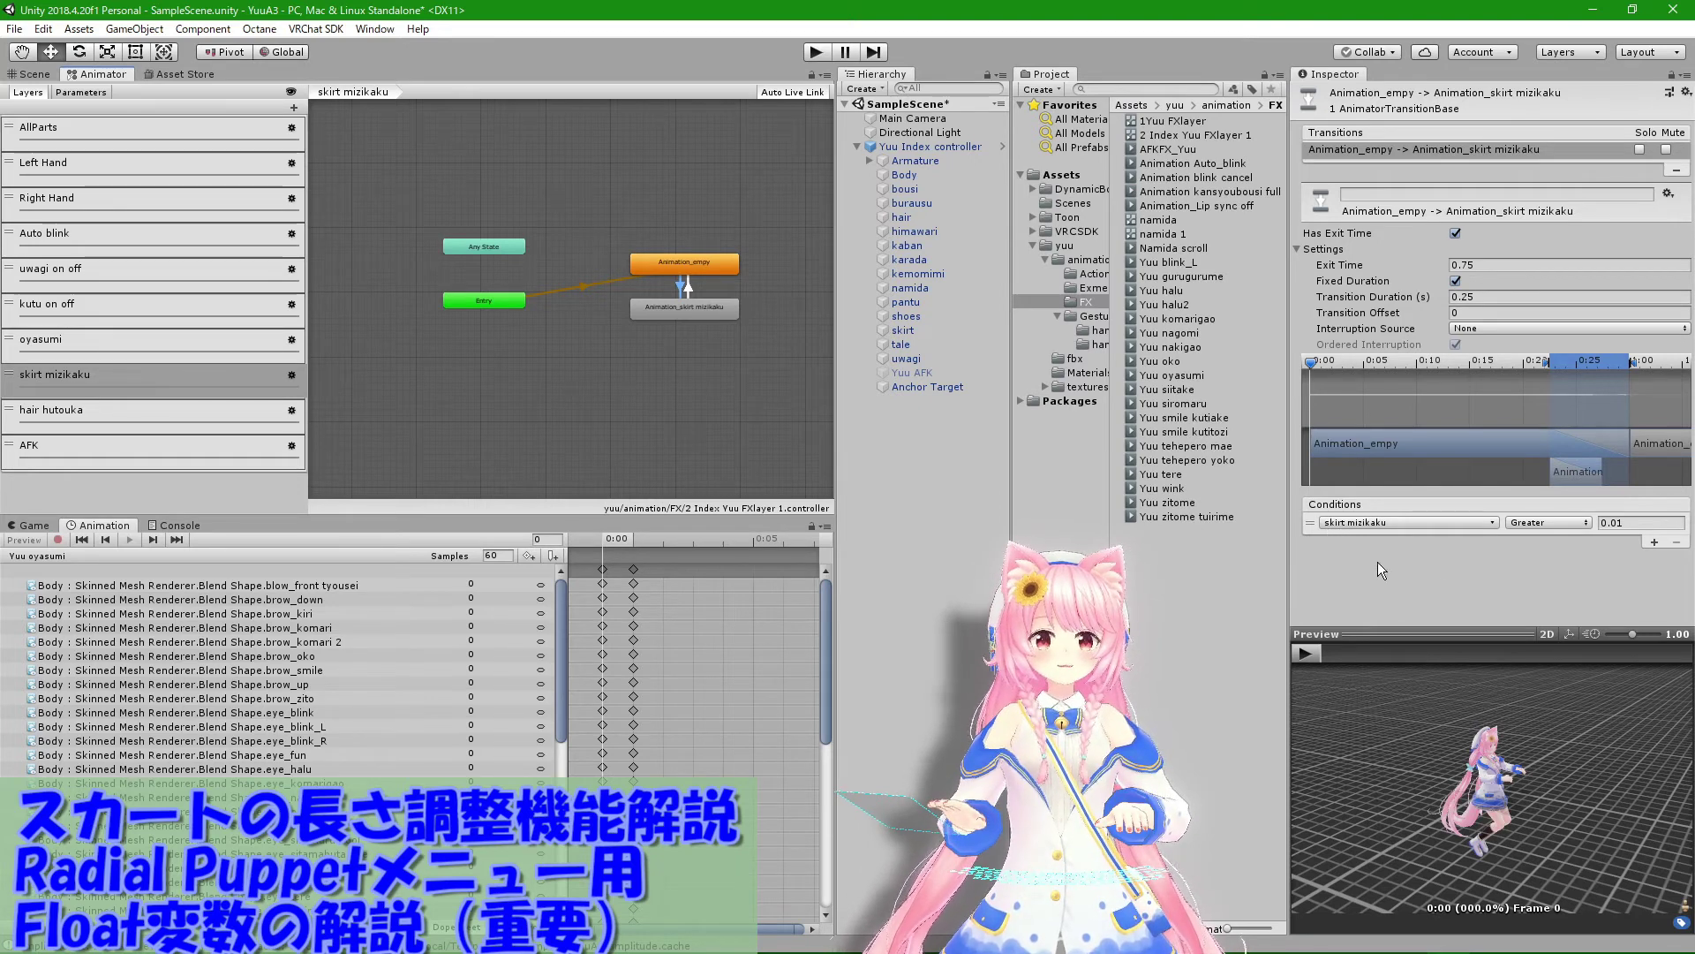
{"action": "left_click", "coordinate": [701, 308]}
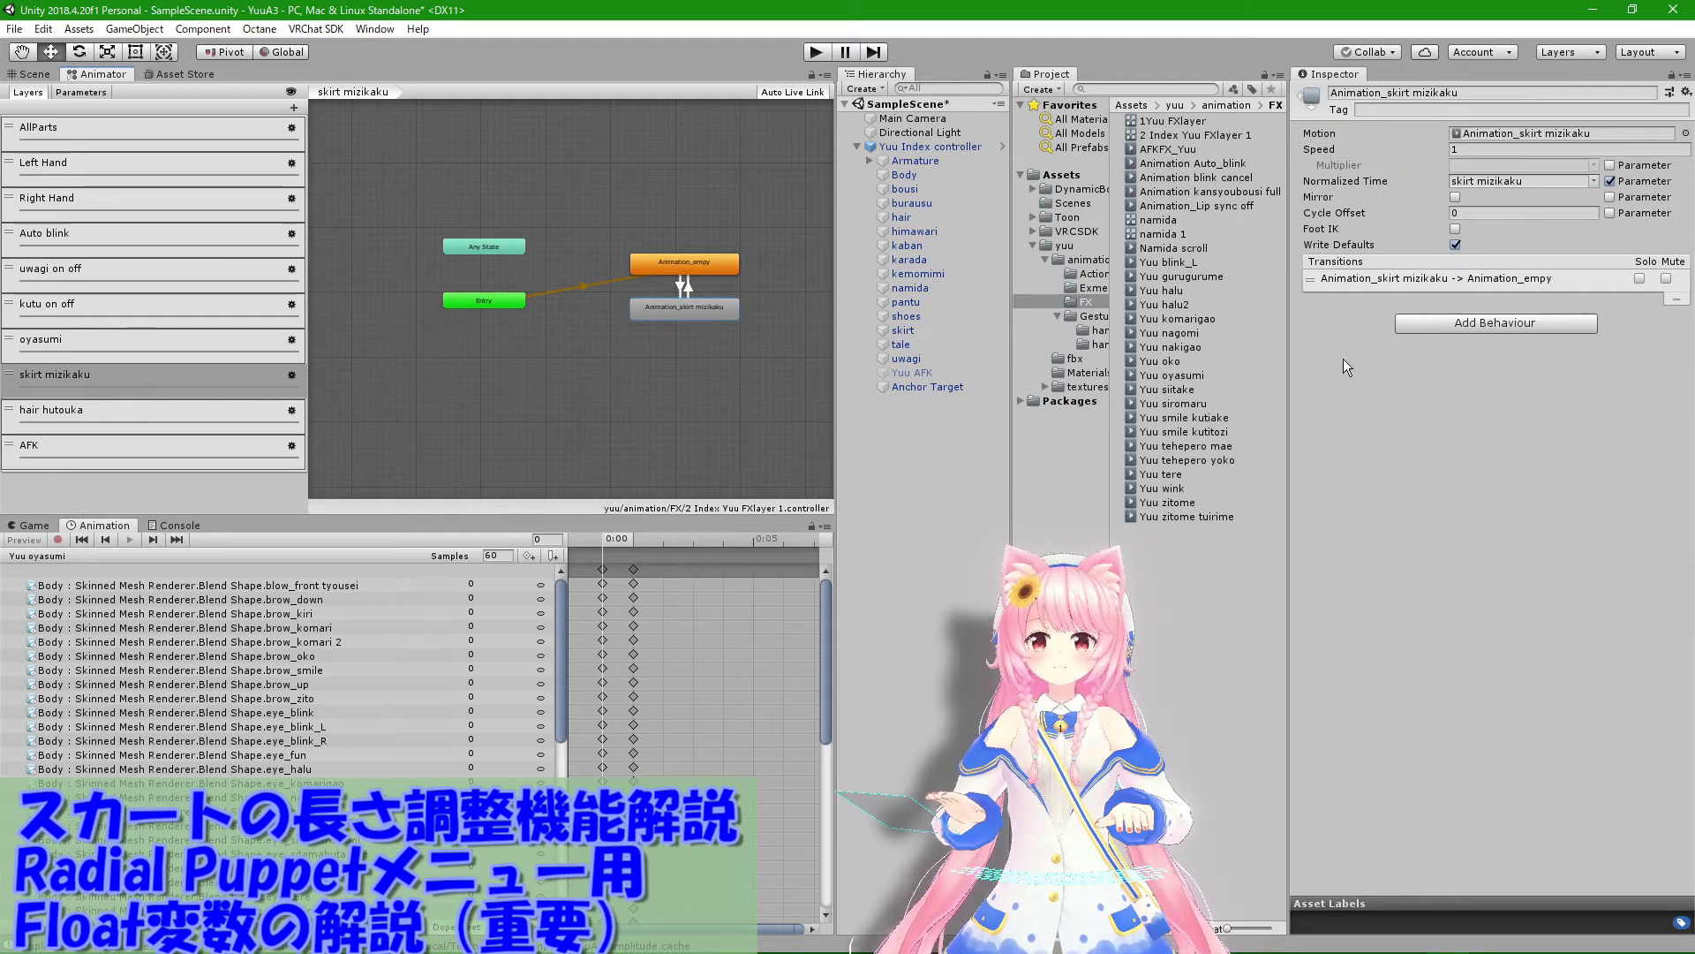
{"action": "double_click", "coordinate": [1522, 133]}
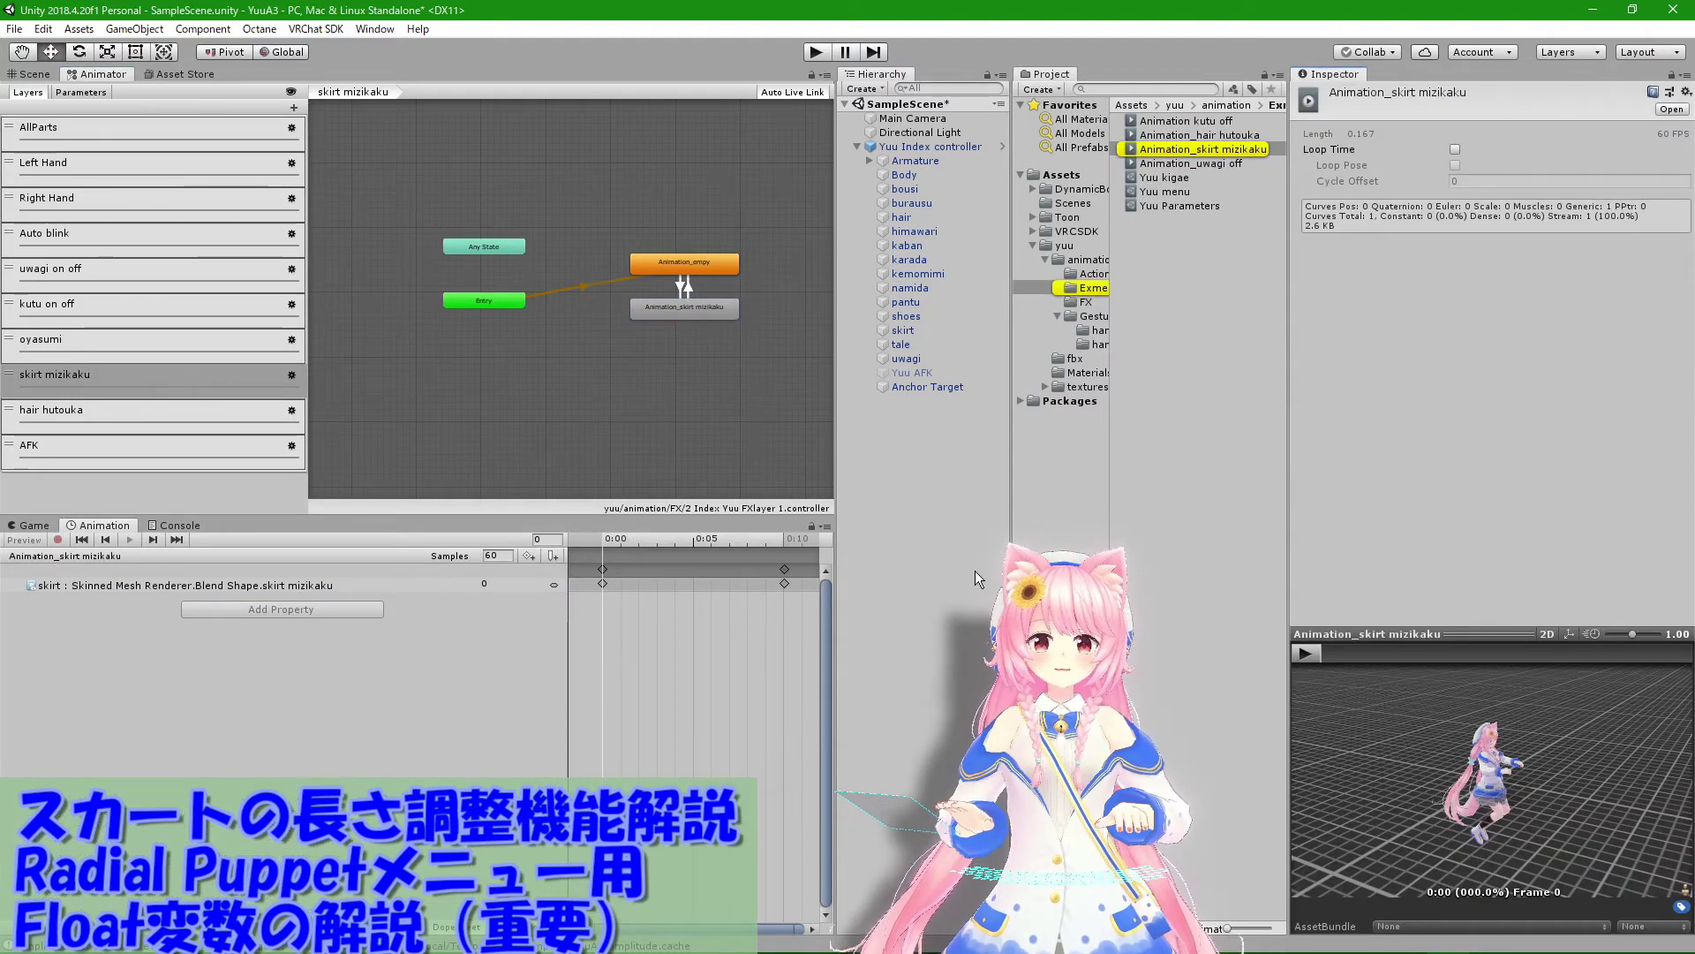
{"action": "left_click", "coordinate": [236, 585]}
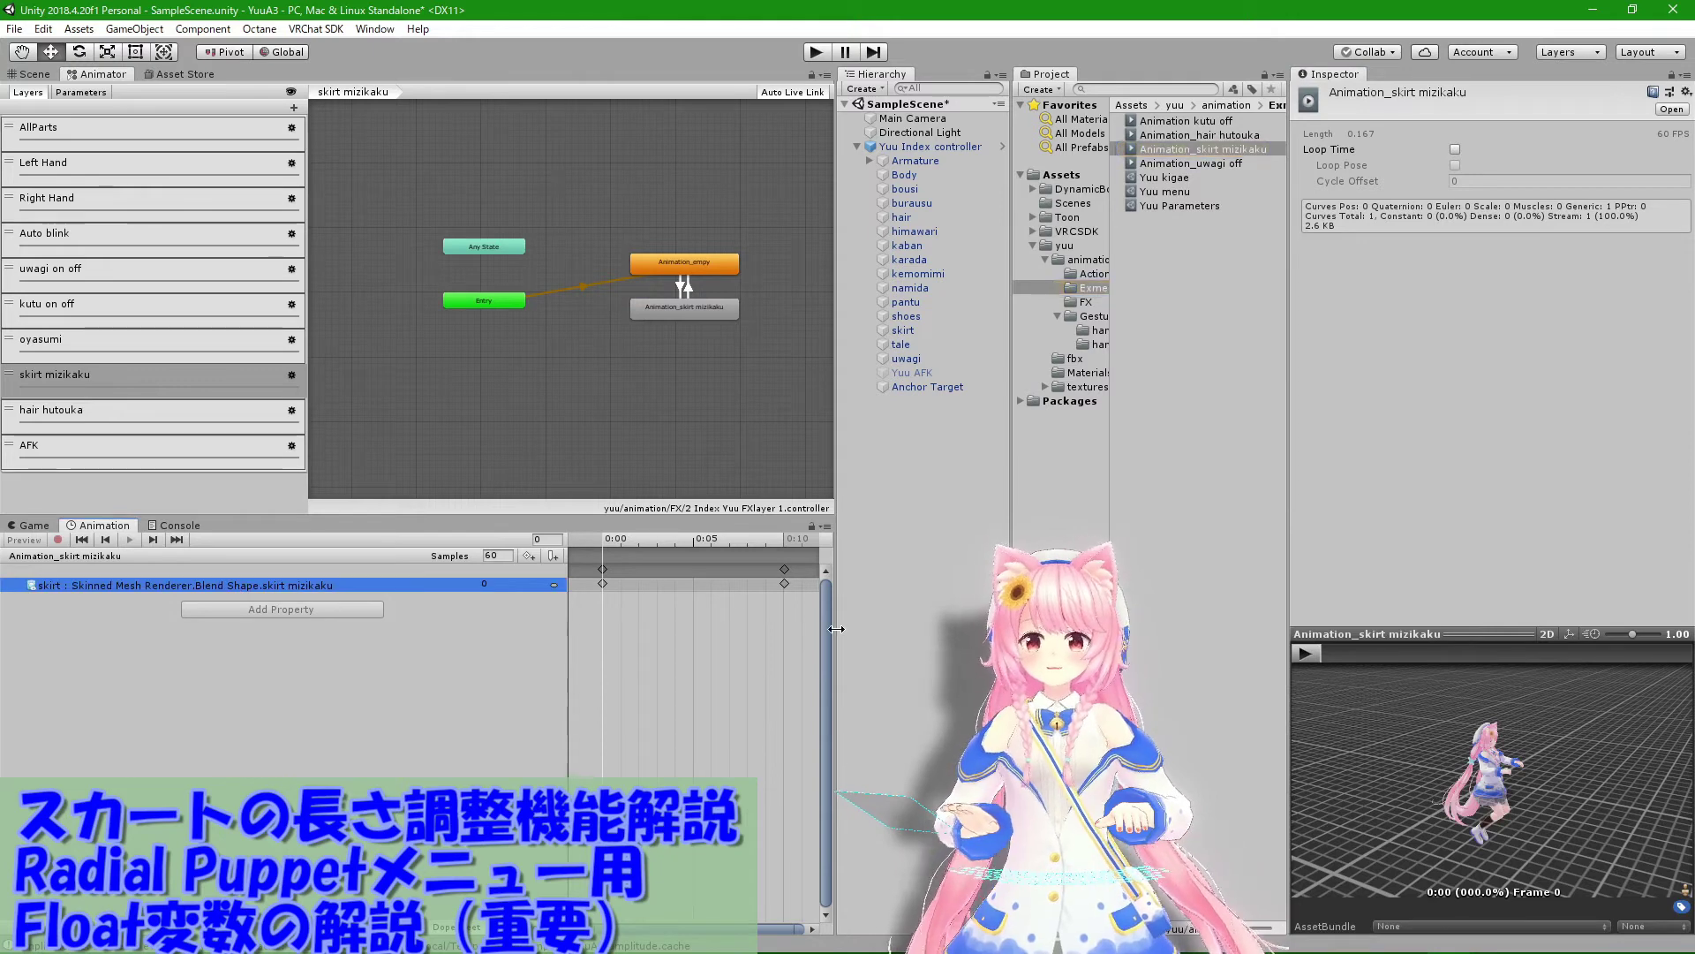
{"action": "left_click_drag", "start_coordinate": [567, 638], "coordinate": [430, 632]}
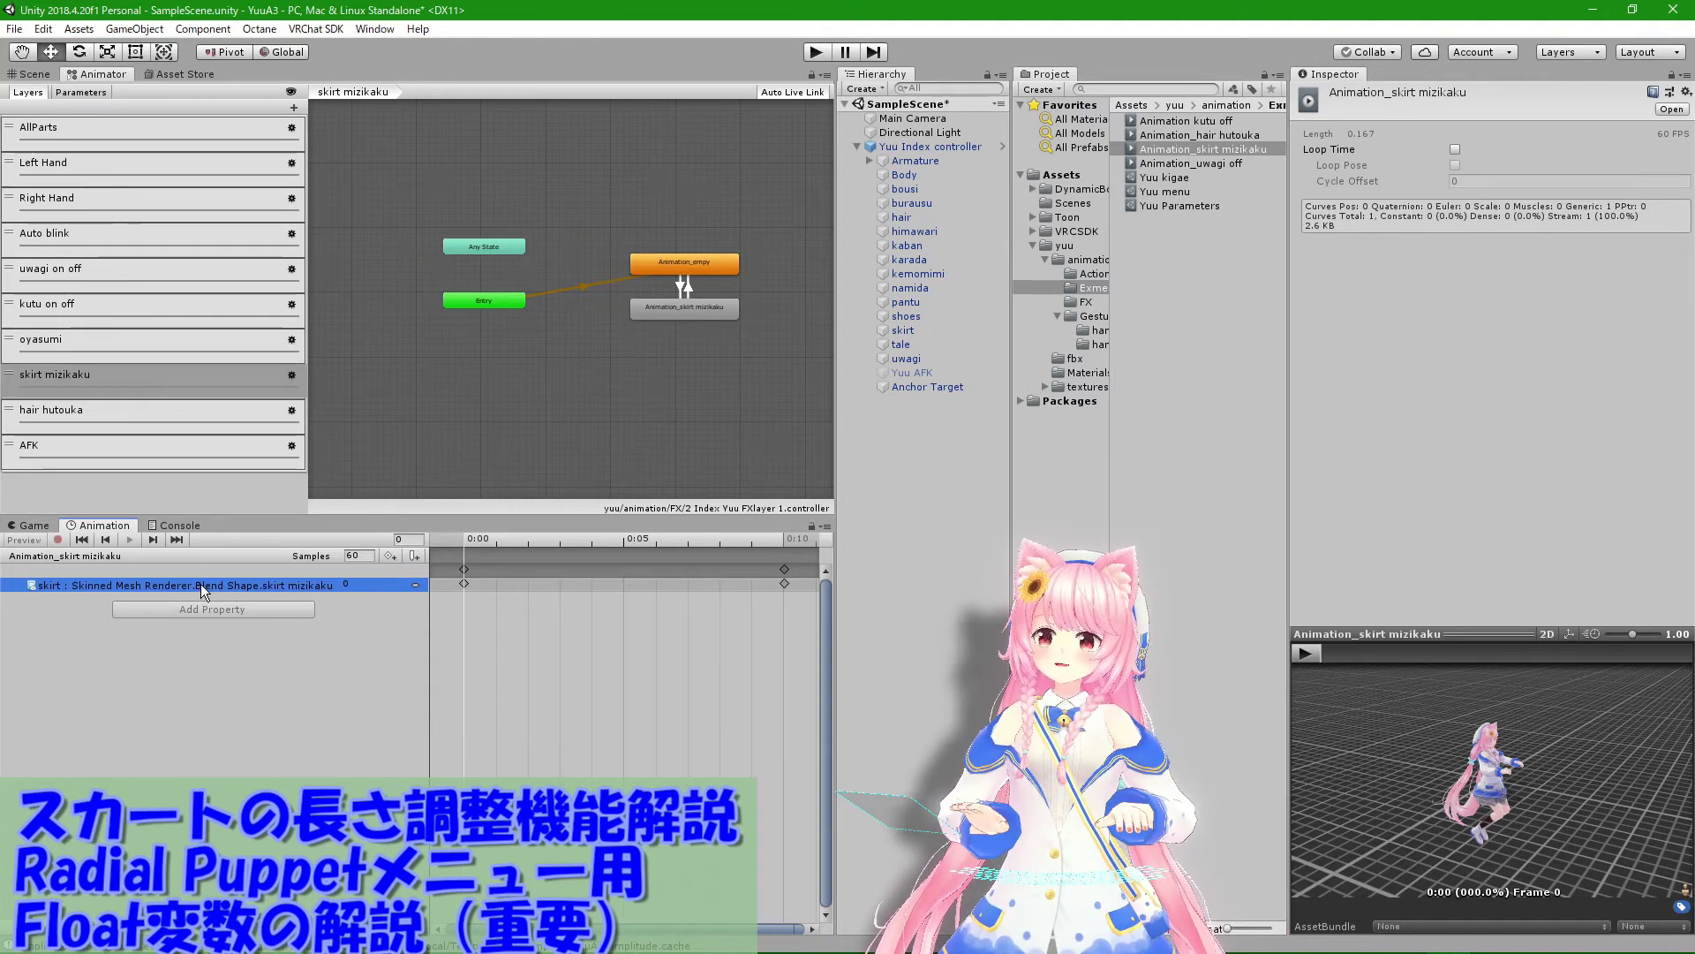
{"action": "left_click_drag", "start_coordinate": [473, 542], "coordinate": [662, 552]}
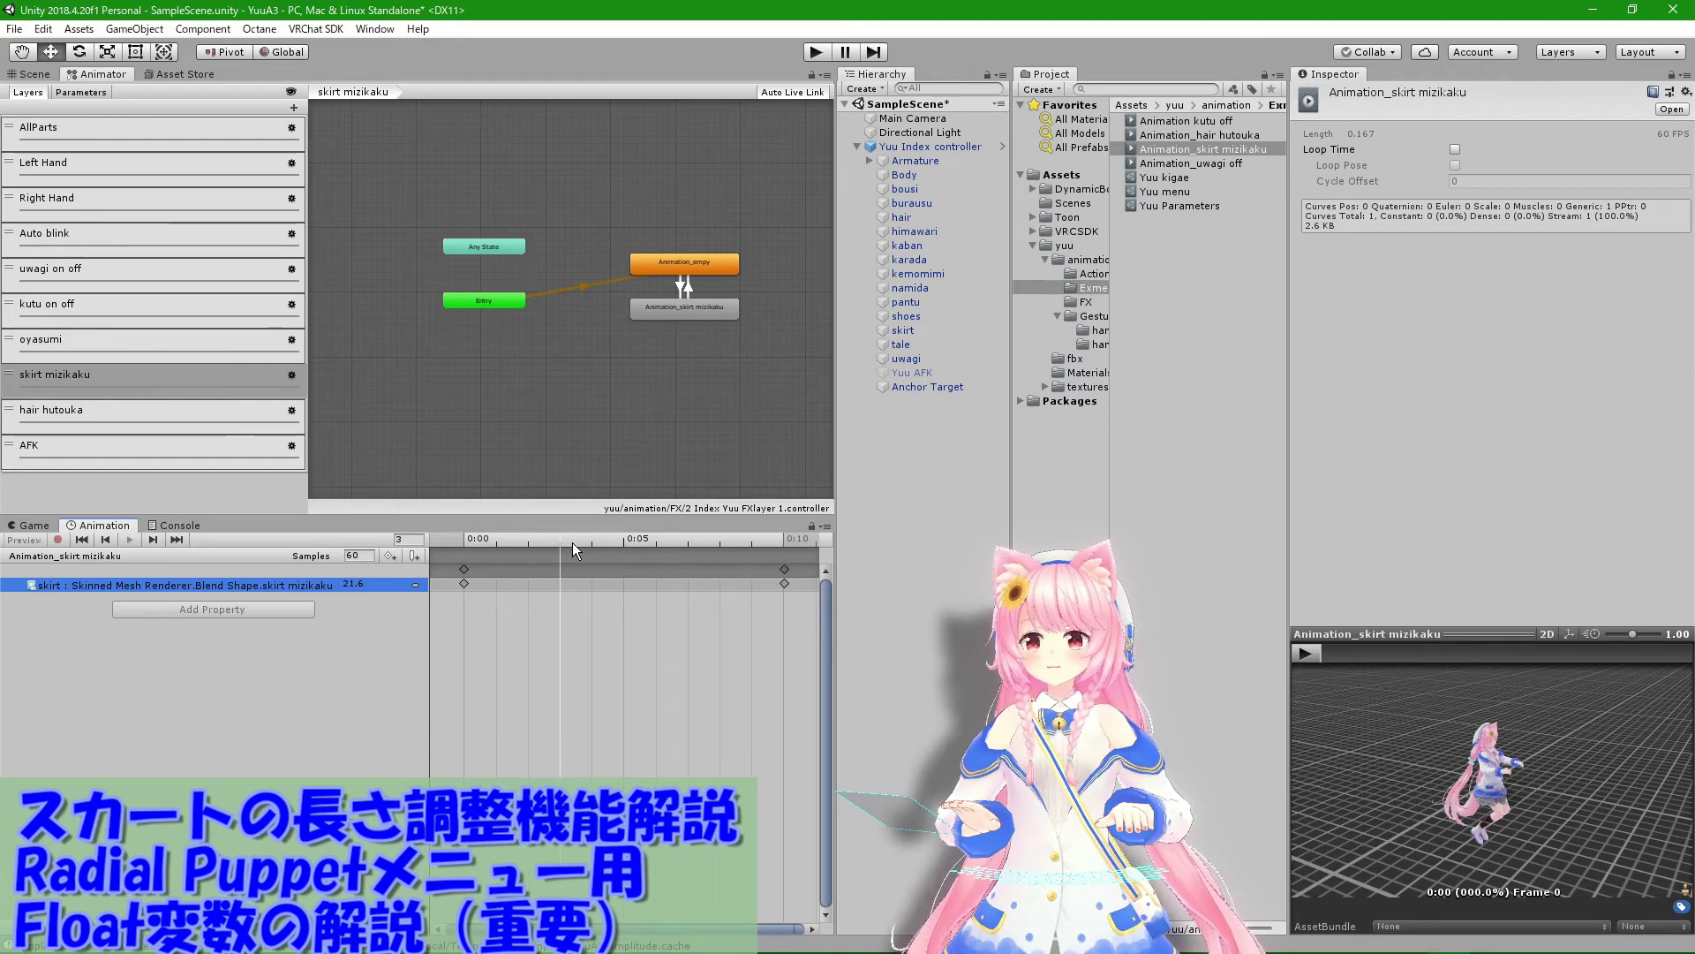
{"action": "left_click_drag", "start_coordinate": [699, 544], "coordinate": [777, 537]}
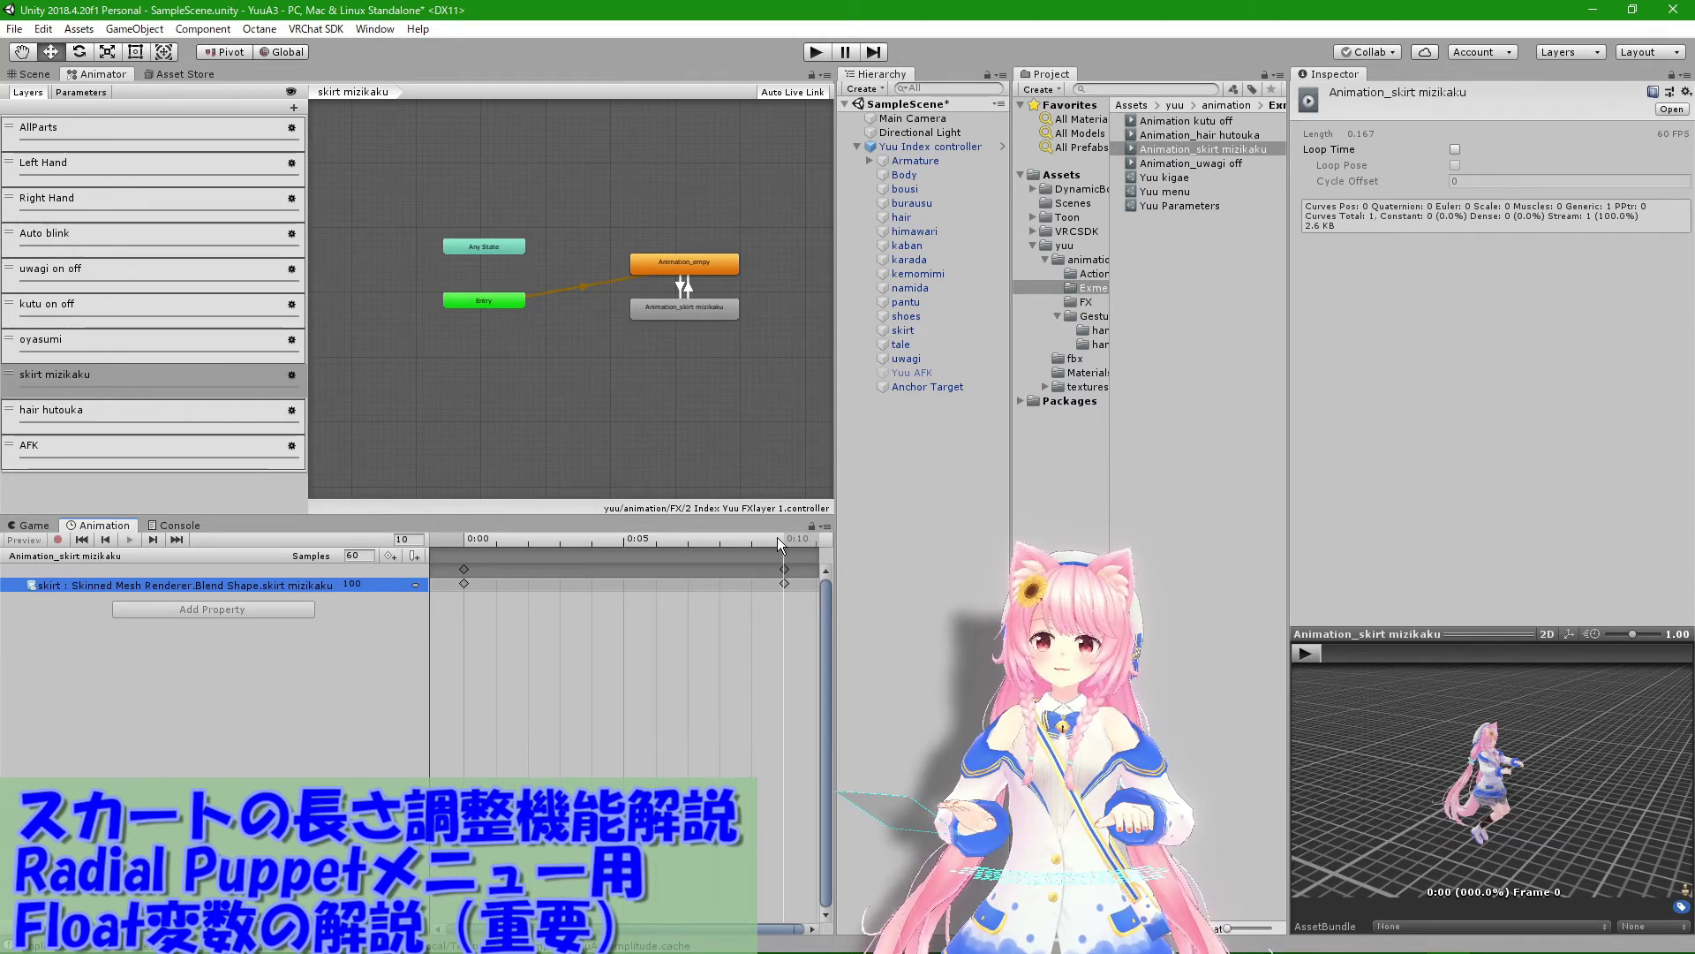
{"action": "mouse_move", "coordinate": [777, 537]}
{"action": "left_mouse_down"}
{"action": "mouse_move", "coordinate": [441, 530]}
{"action": "mouse_move", "coordinate": [679, 528]}
{"action": "left_mouse_up"}
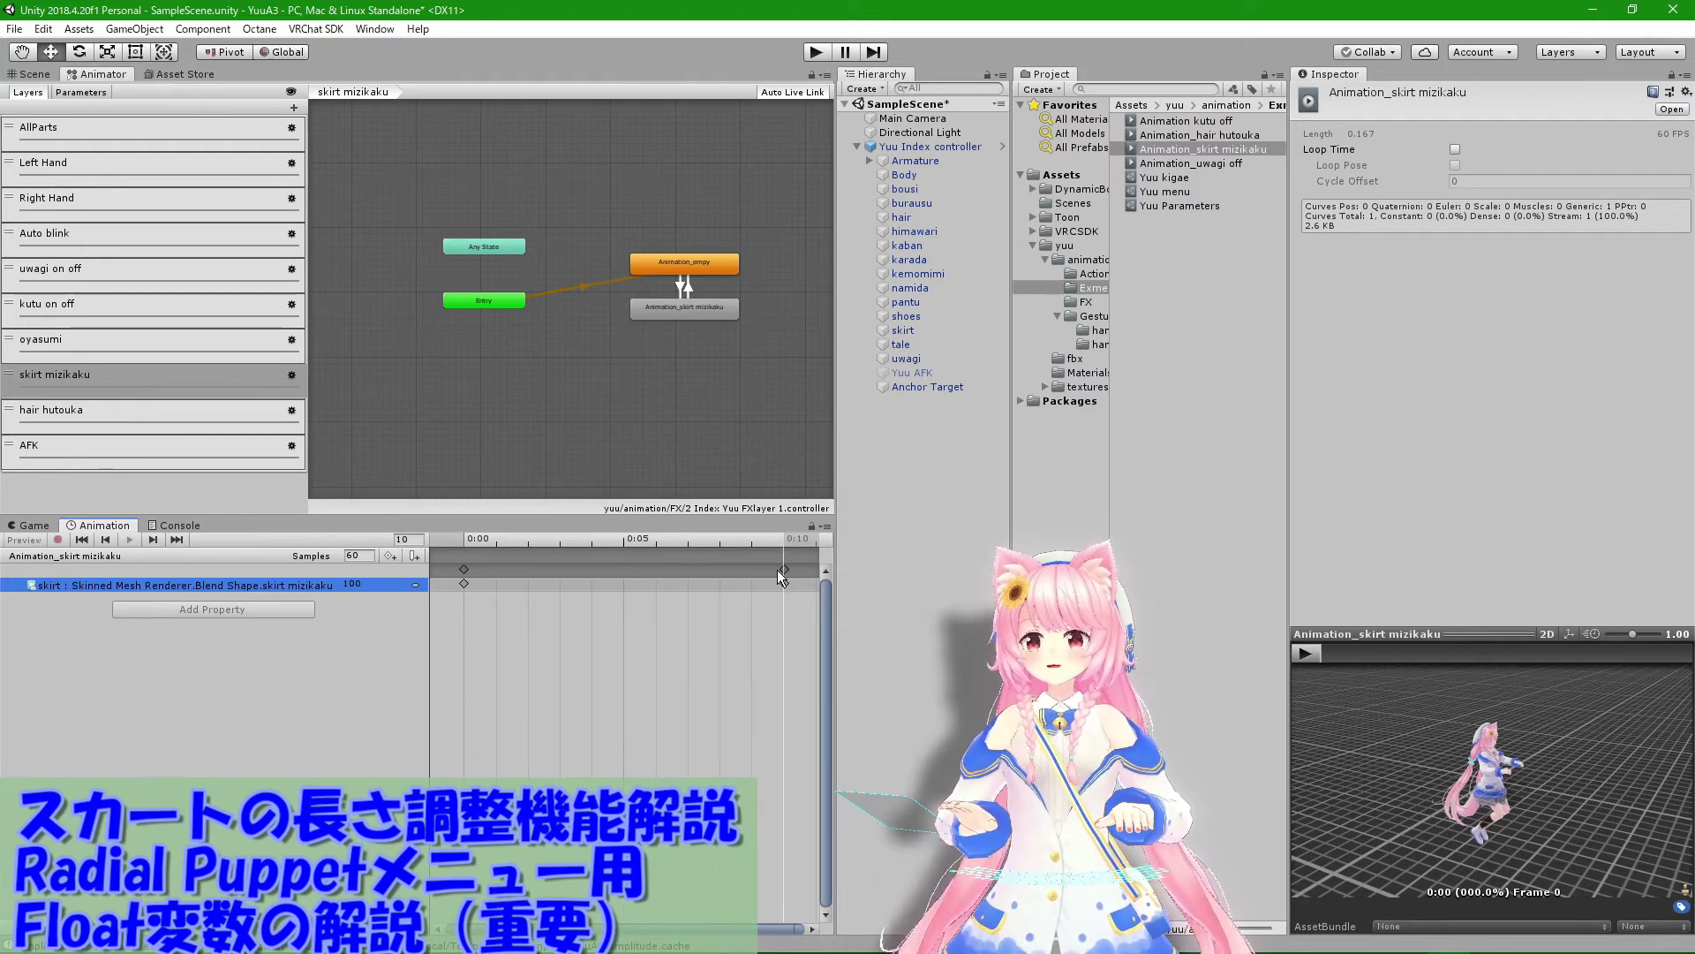
{"action": "left_click", "coordinate": [468, 539]}
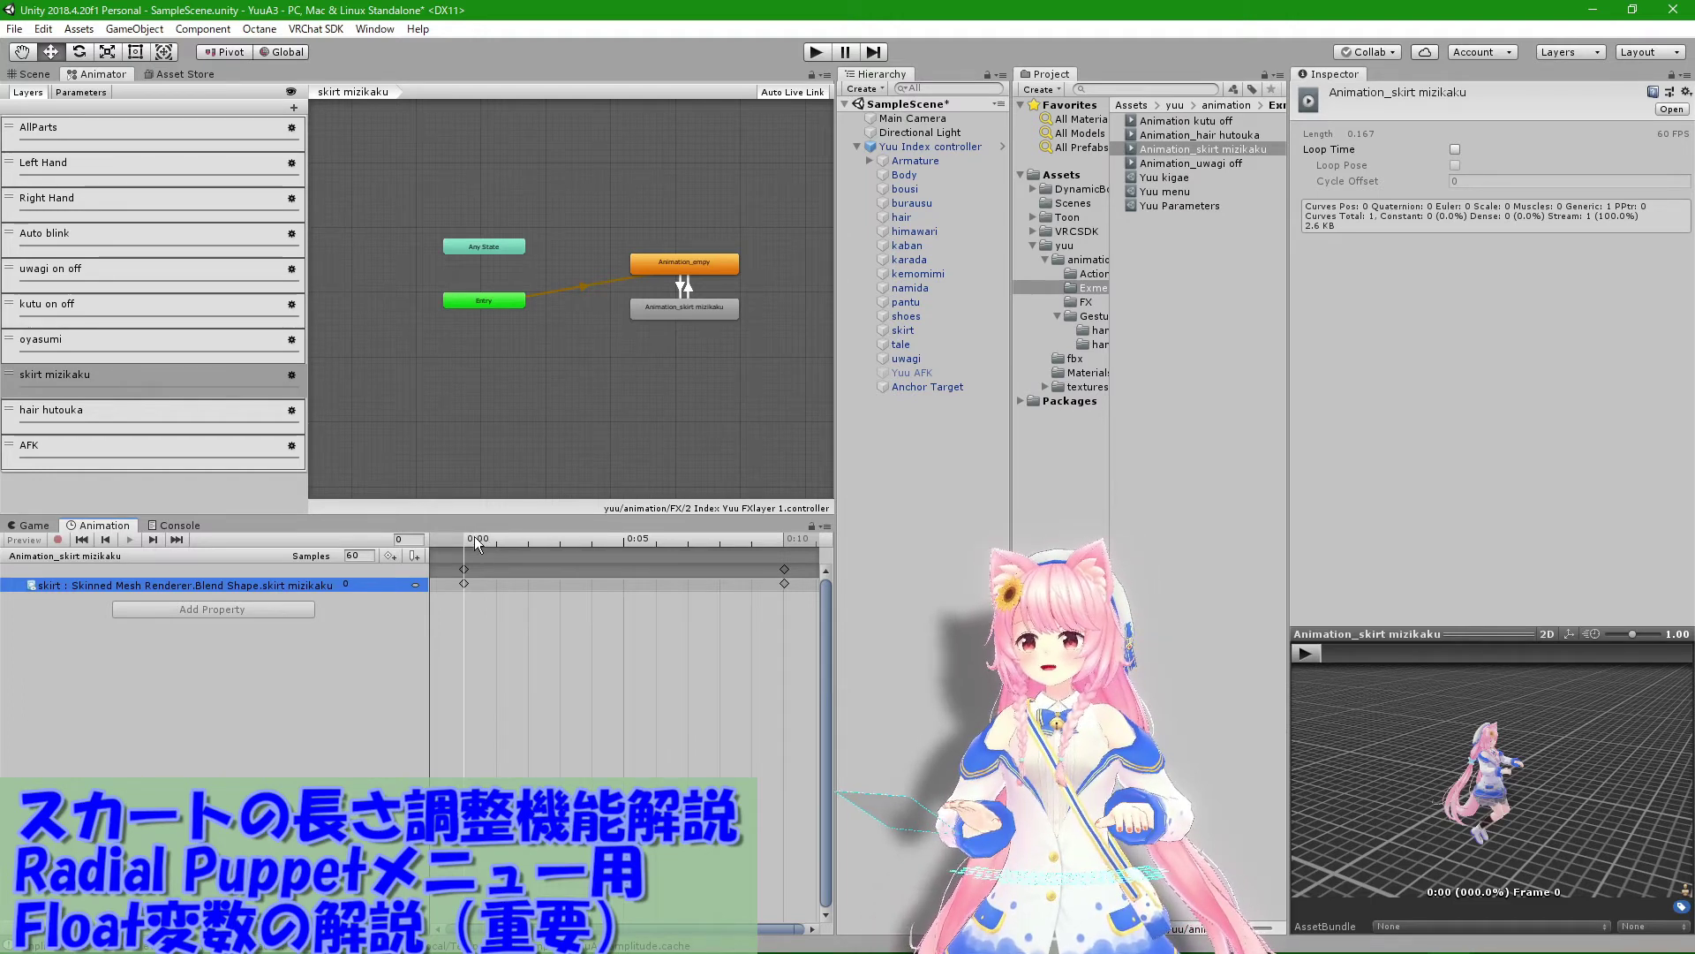
{"action": "left_click_drag", "start_coordinate": [466, 538], "coordinate": [780, 535]}
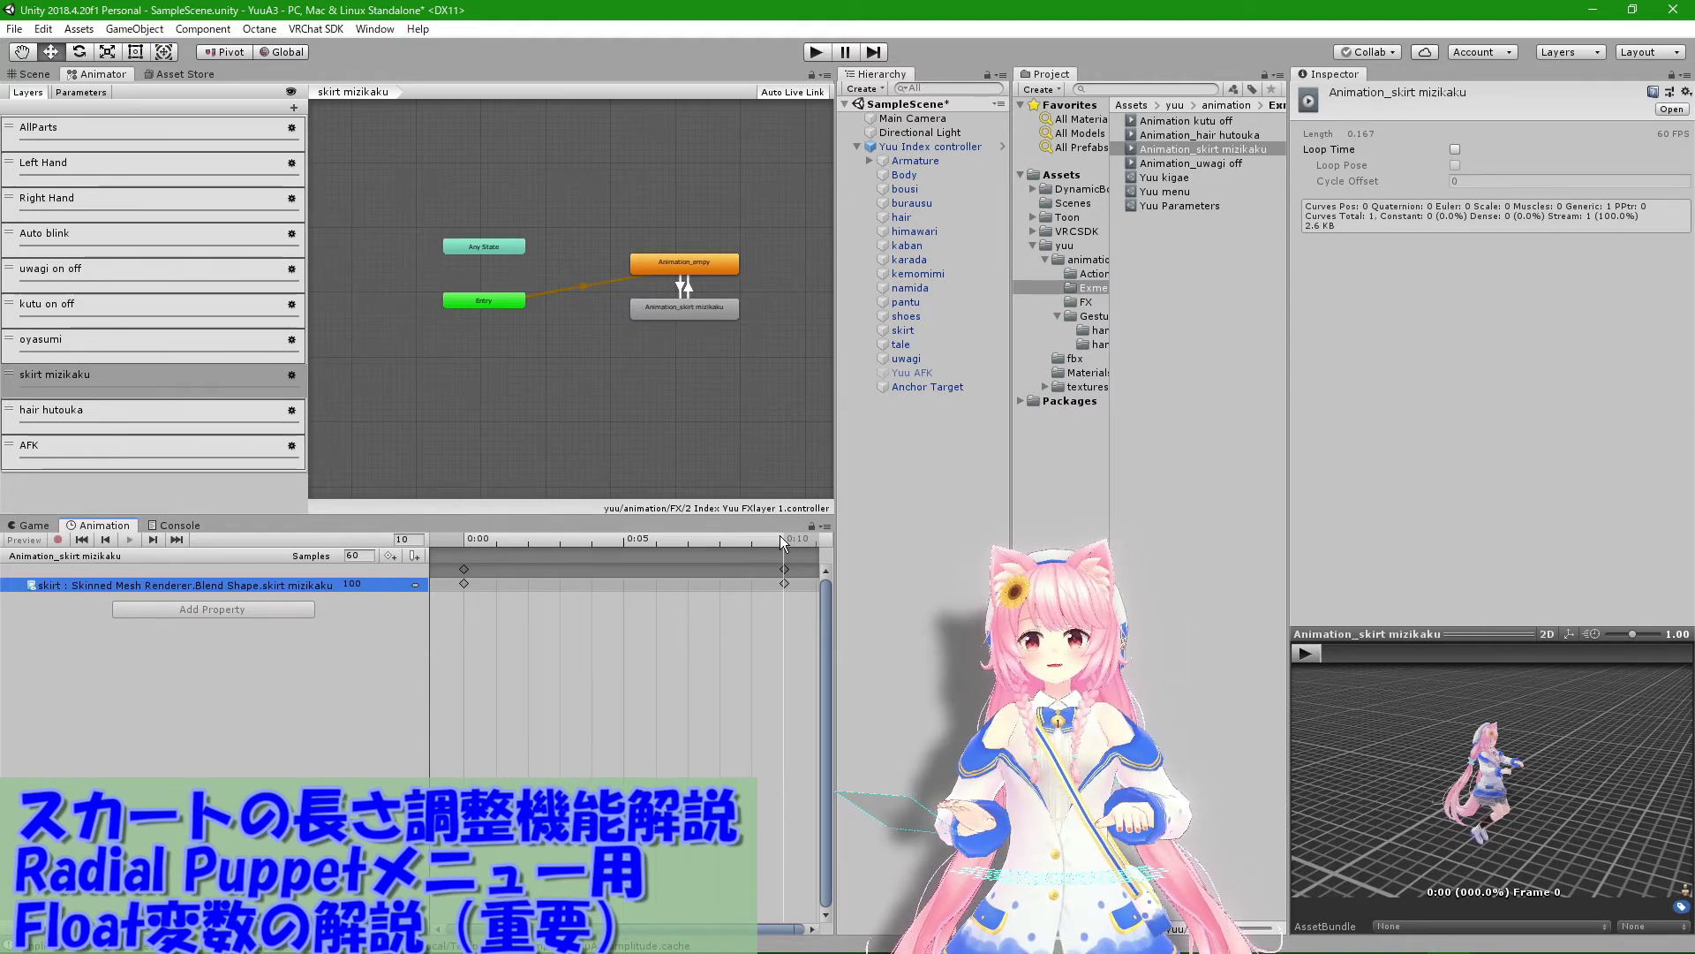
{"action": "mouse_move", "coordinate": [780, 535]}
{"action": "left_mouse_down"}
{"action": "mouse_move", "coordinate": [459, 552]}
{"action": "mouse_move", "coordinate": [793, 549]}
{"action": "mouse_move", "coordinate": [459, 553]}
{"action": "left_mouse_up"}
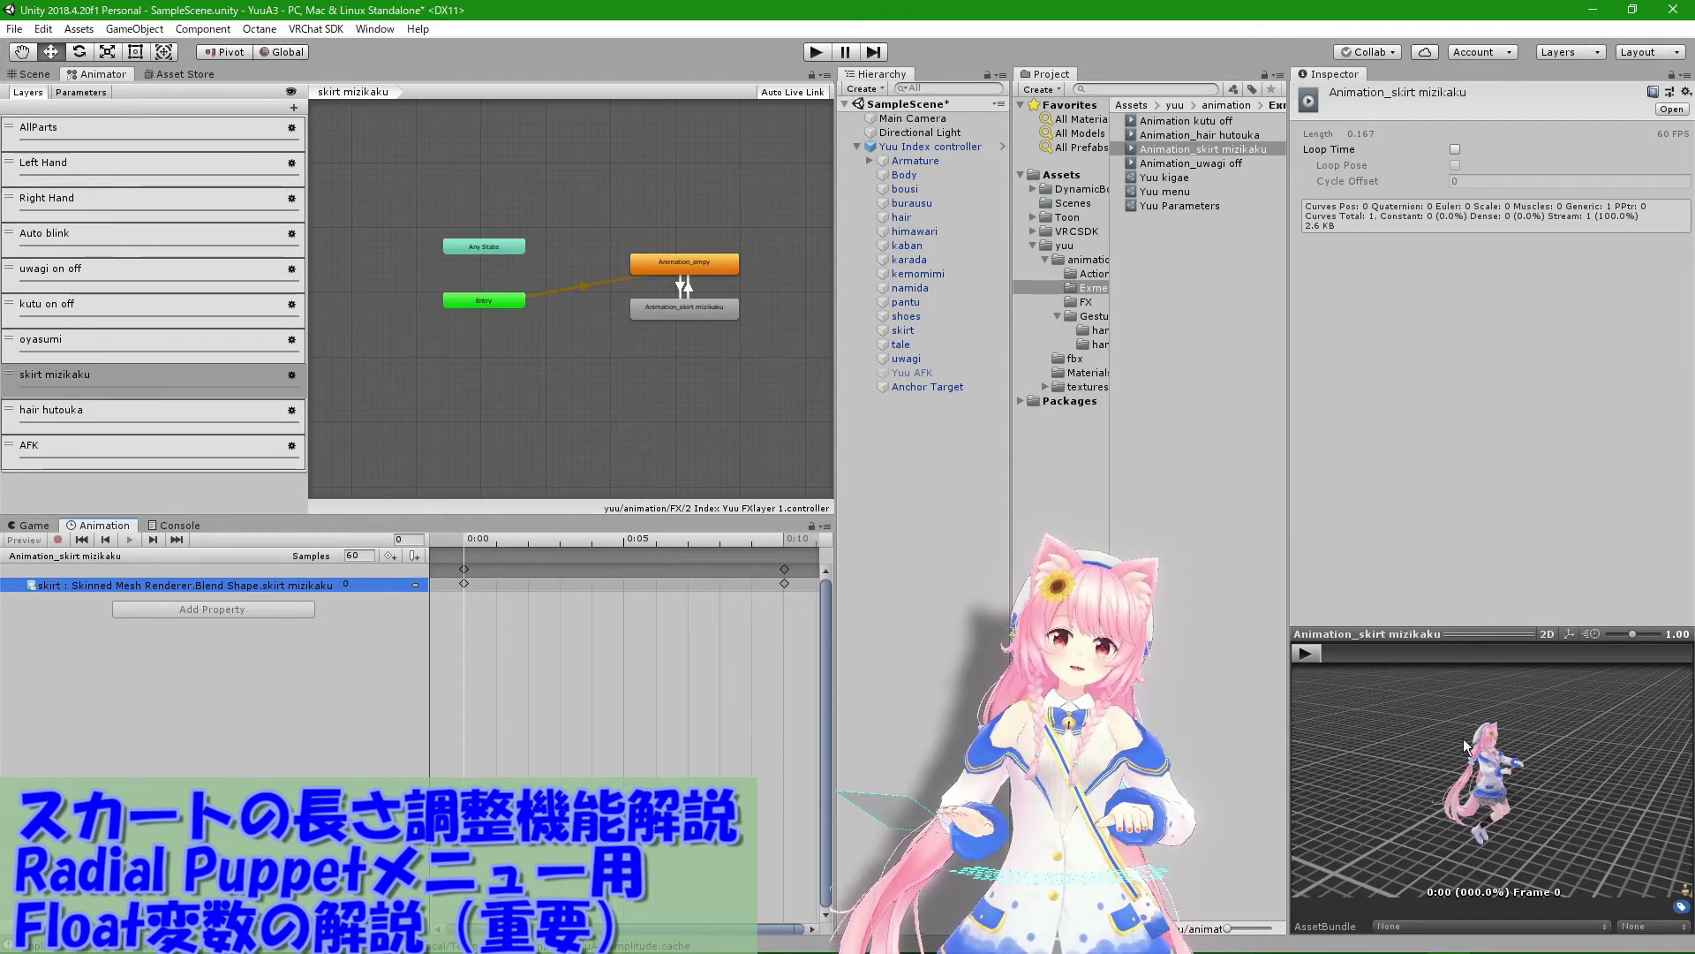
{"action": "scroll", "coordinate": [1560, 780], "scroll_direction": "up", "scroll_amount": 5}
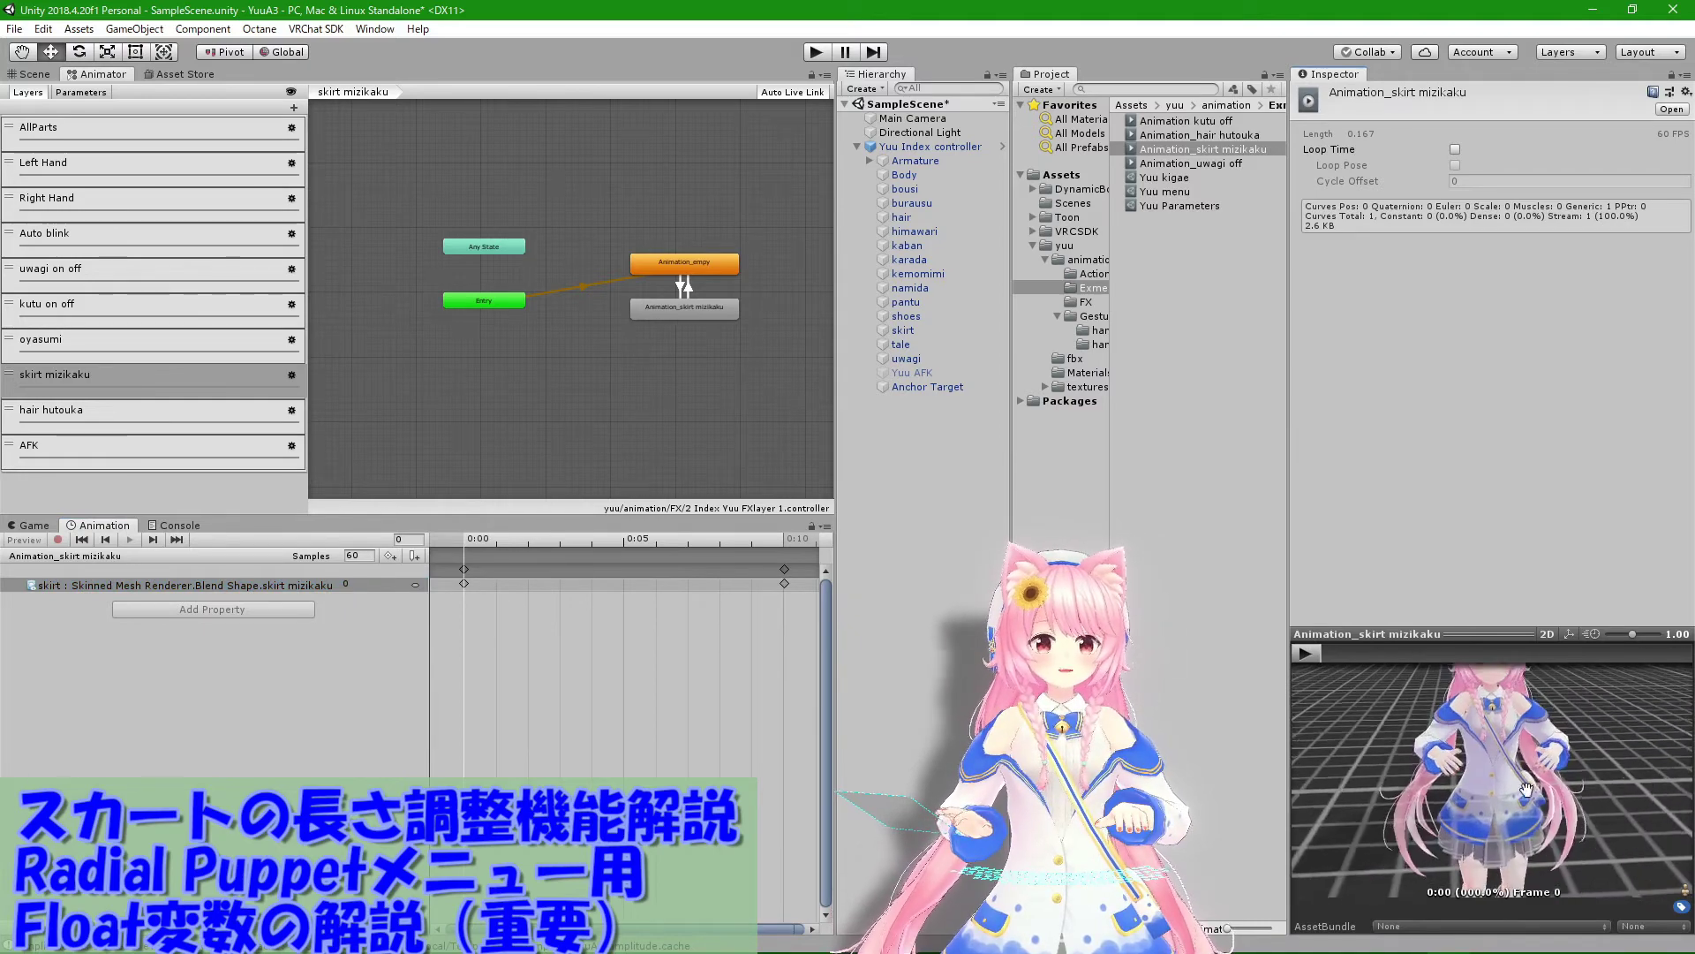
Step: Preview the skirt-shortening clip at 0.10 playback speed, then stop it
{"action": "left_click_drag", "start_coordinate": [1430, 629], "coordinate": [1430, 308]}
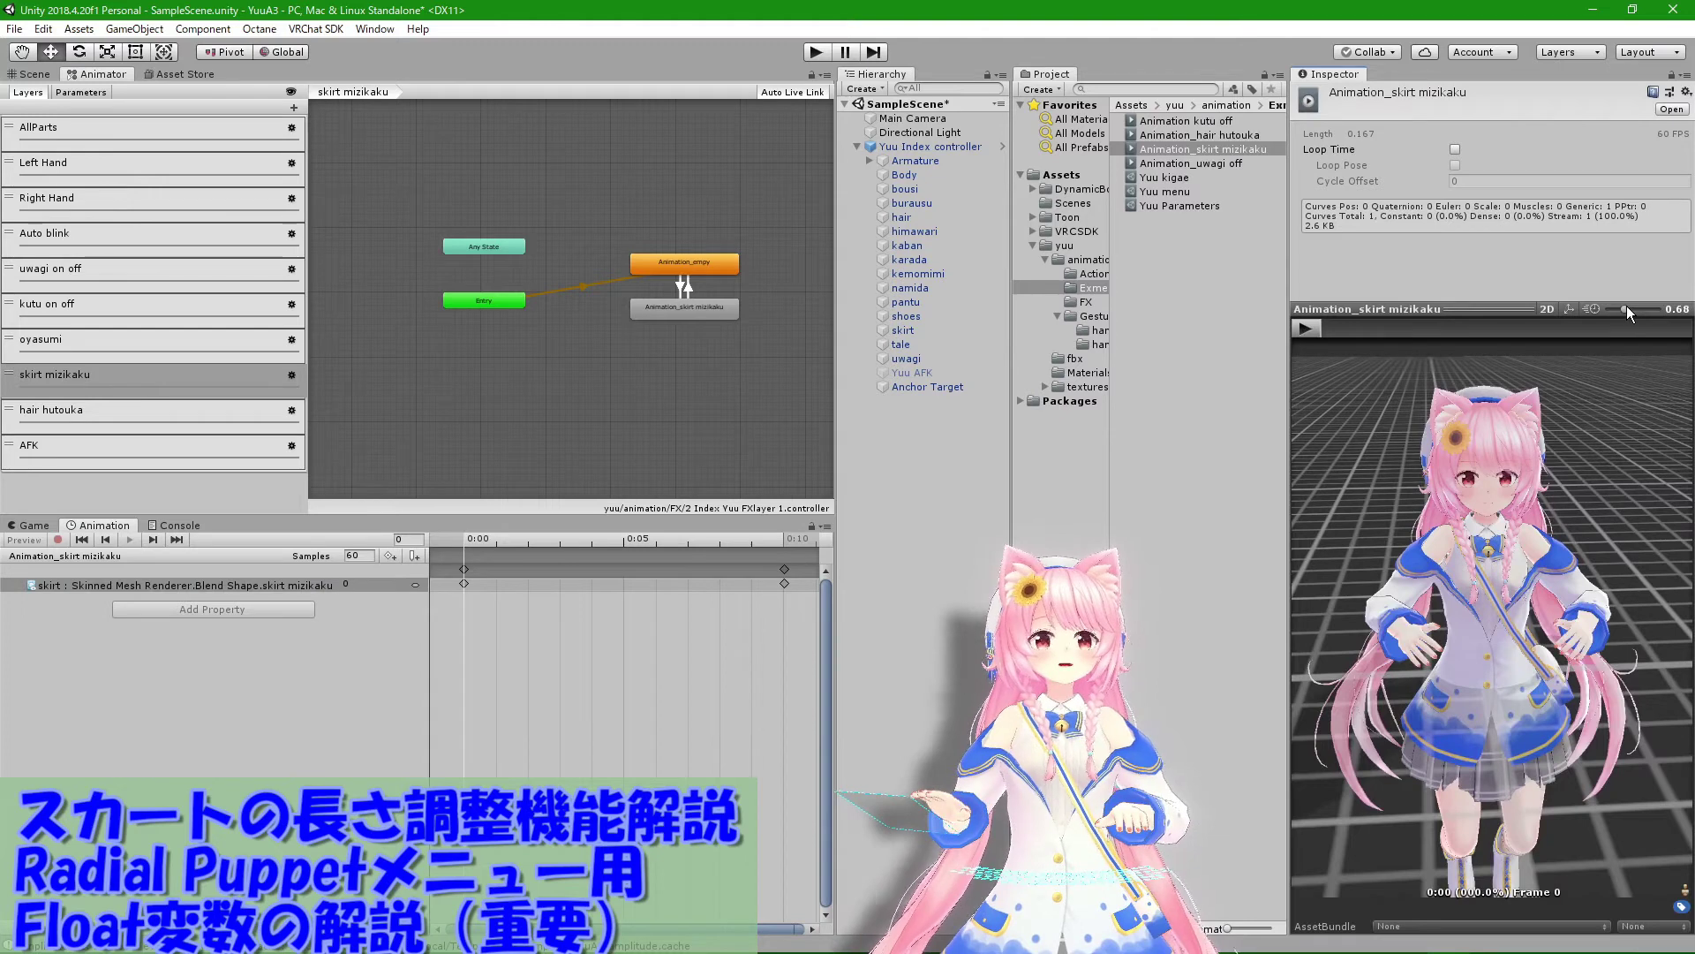
{"action": "left_click_drag", "start_coordinate": [1635, 305], "coordinate": [1579, 305]}
{"action": "left_click", "coordinate": [1305, 330]}
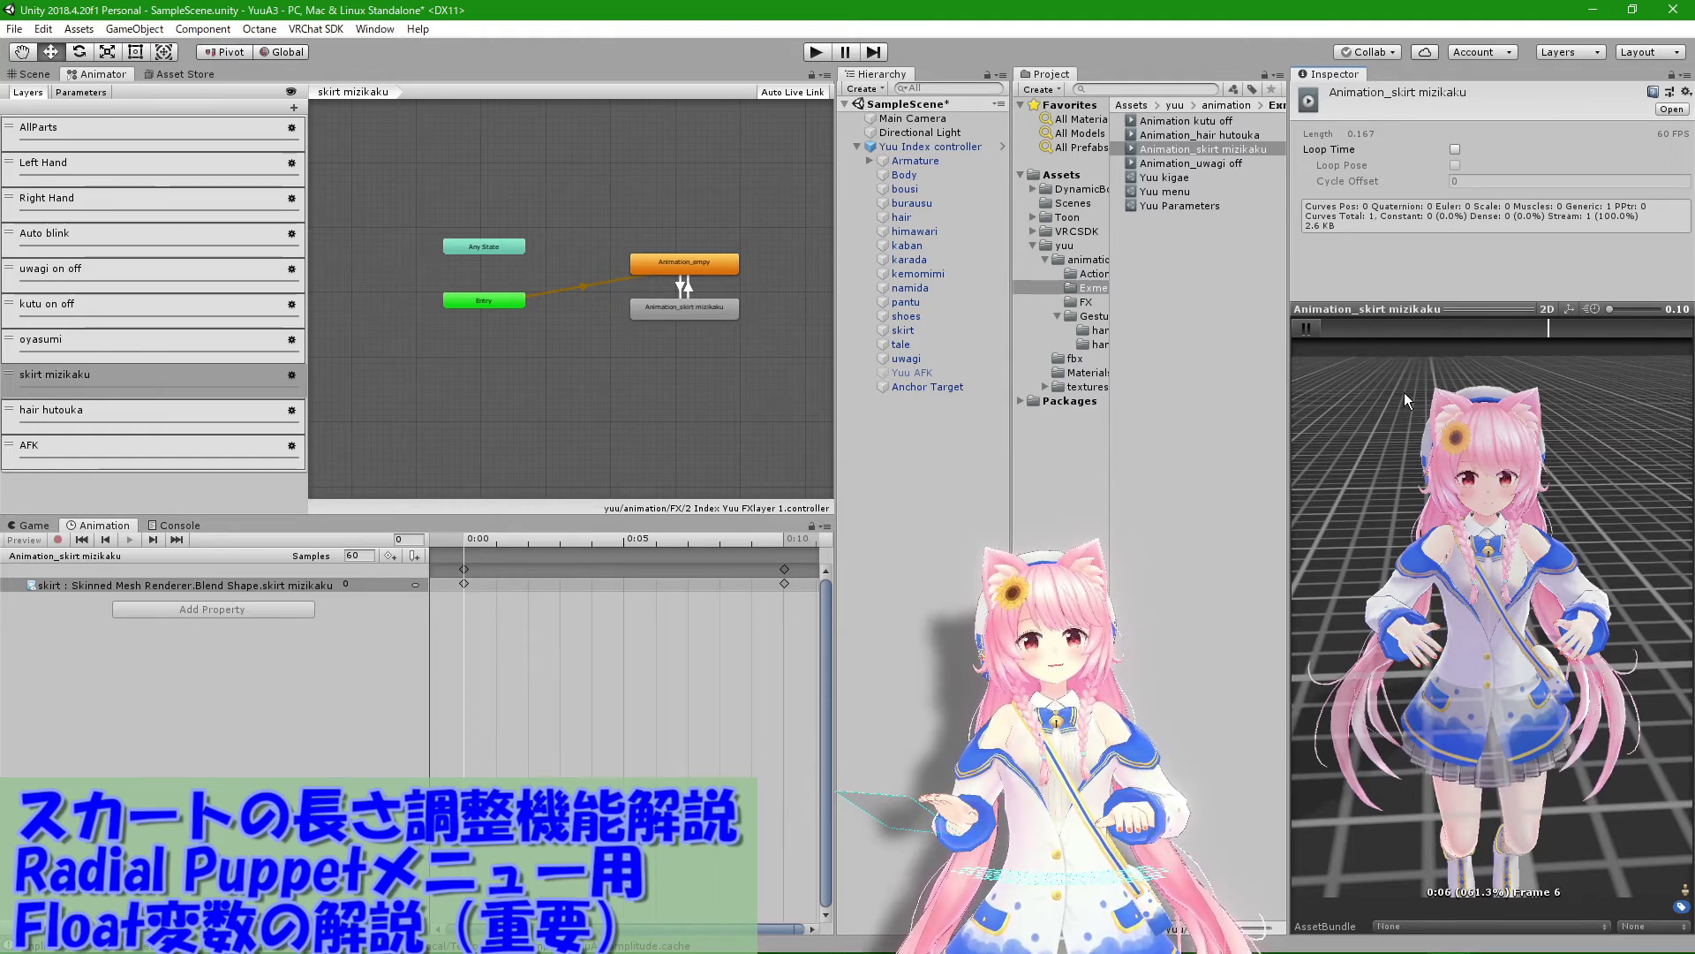
{"action": "left_click", "coordinate": [1316, 332]}
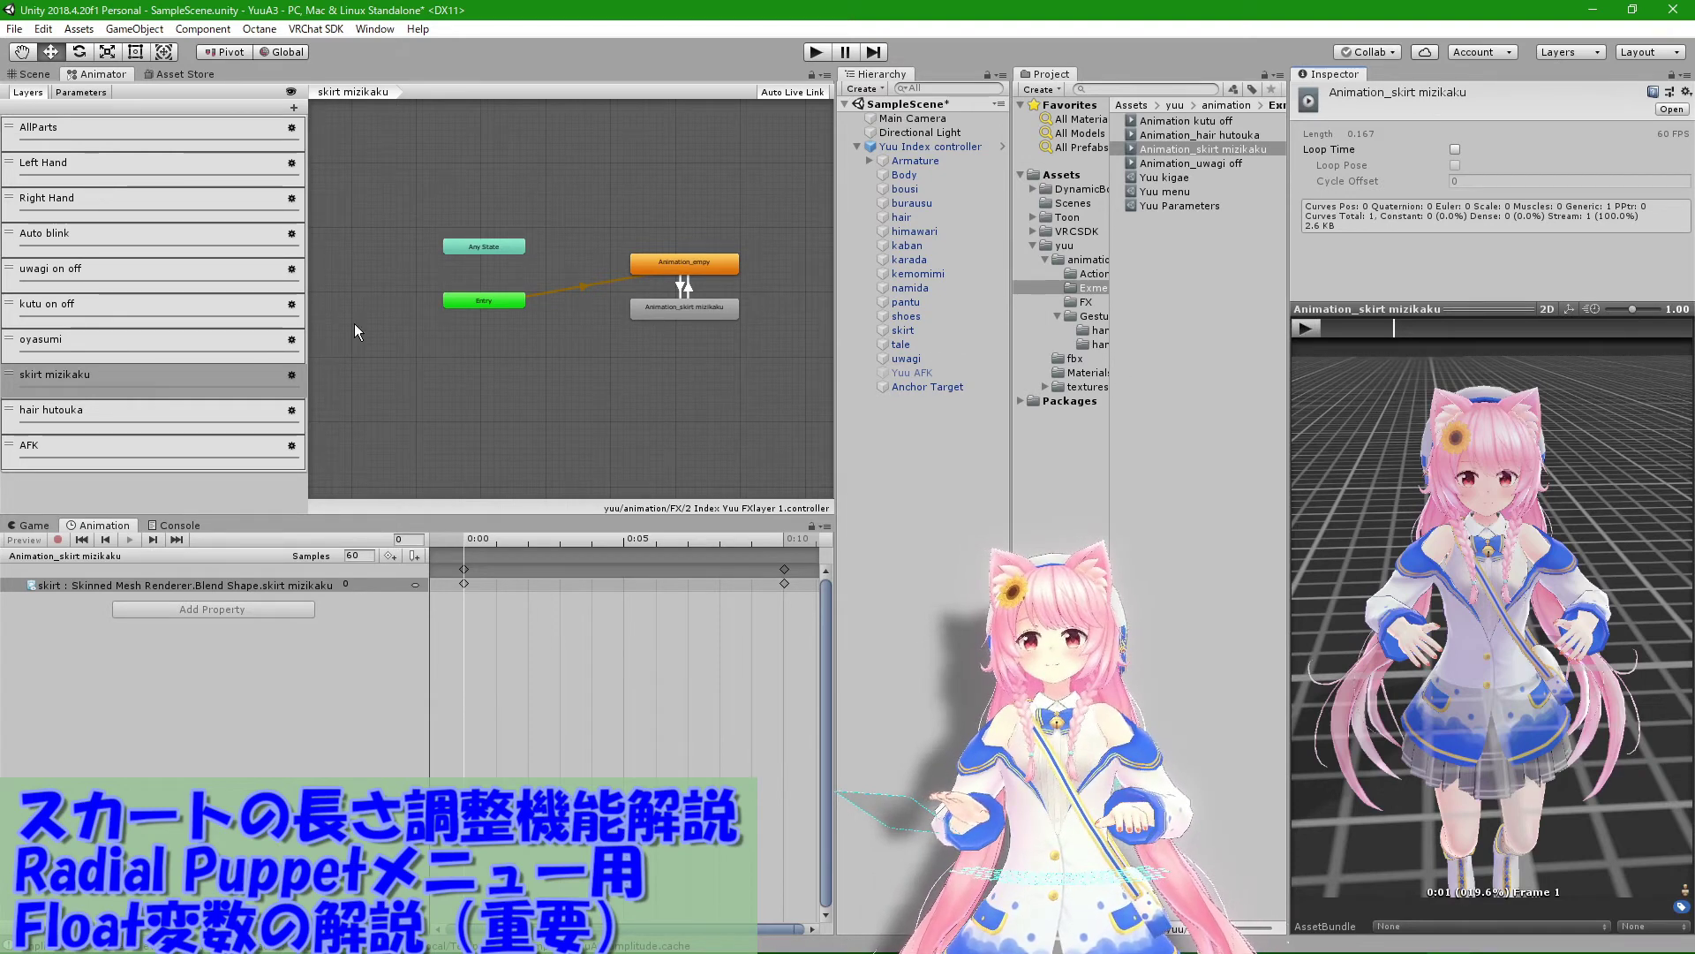
Step: Show the Animation_skirt mizikaku → Animation_empty transition's full settings: skirt mizikaku Less 0.01, 0.25 s
{"action": "left_click", "coordinate": [717, 311]}
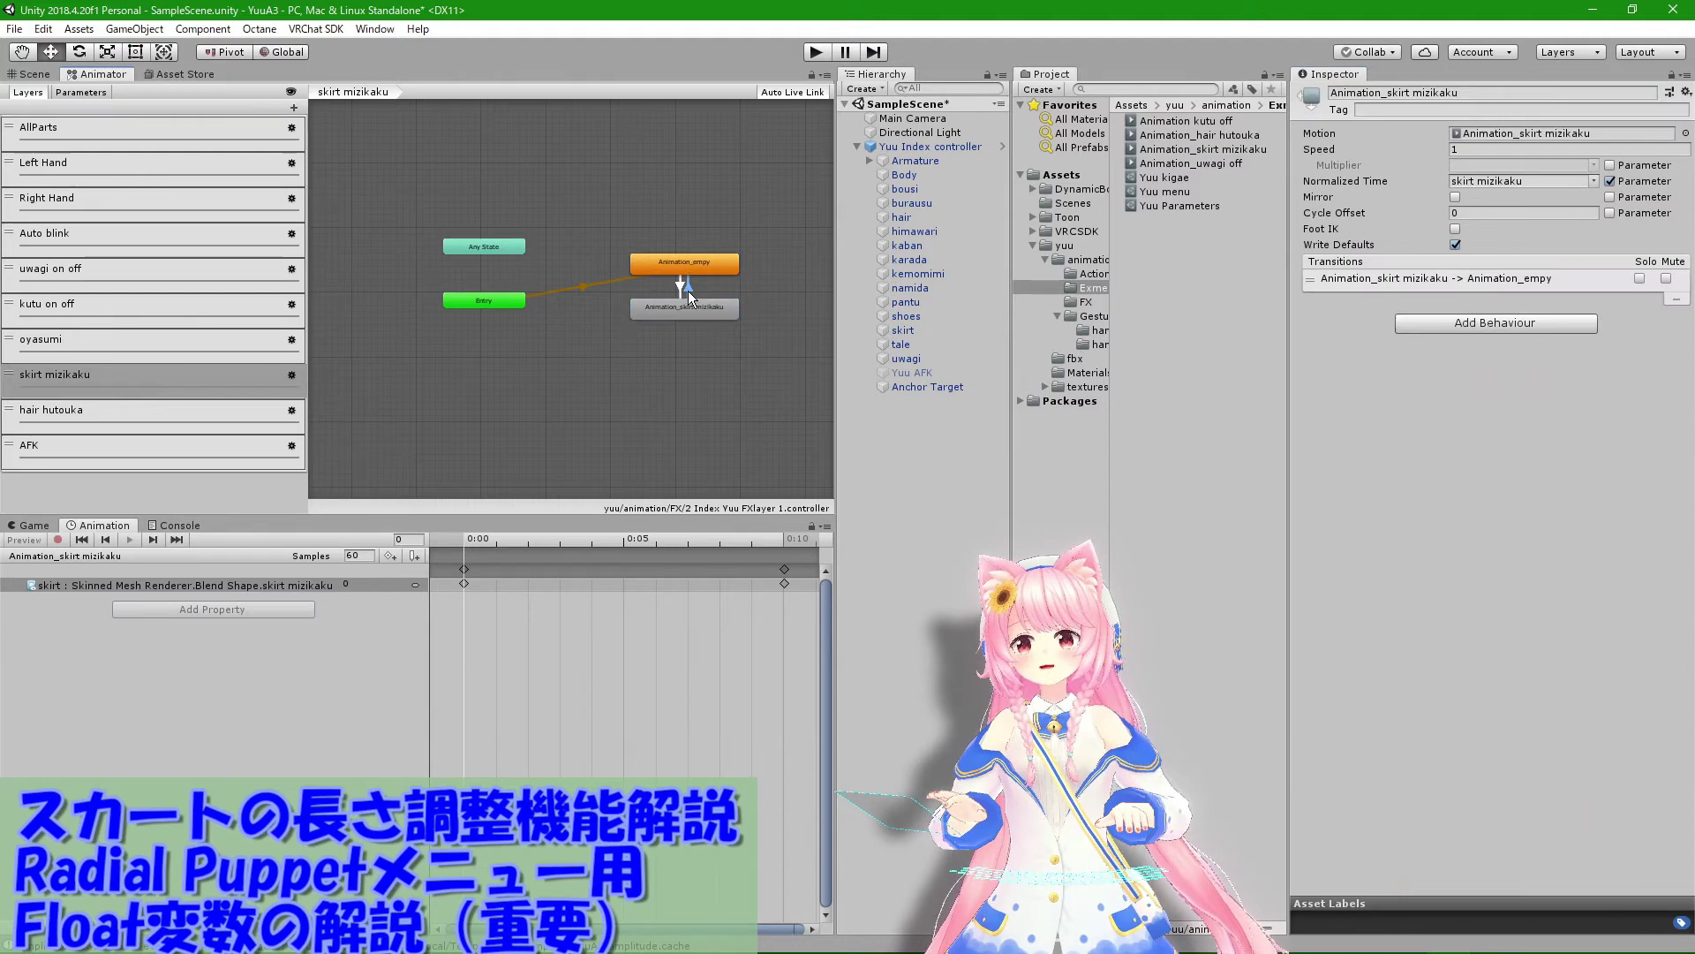
{"action": "left_click", "coordinate": [688, 289]}
{"action": "left_click_drag", "start_coordinate": [1492, 310], "coordinate": [1501, 613]}
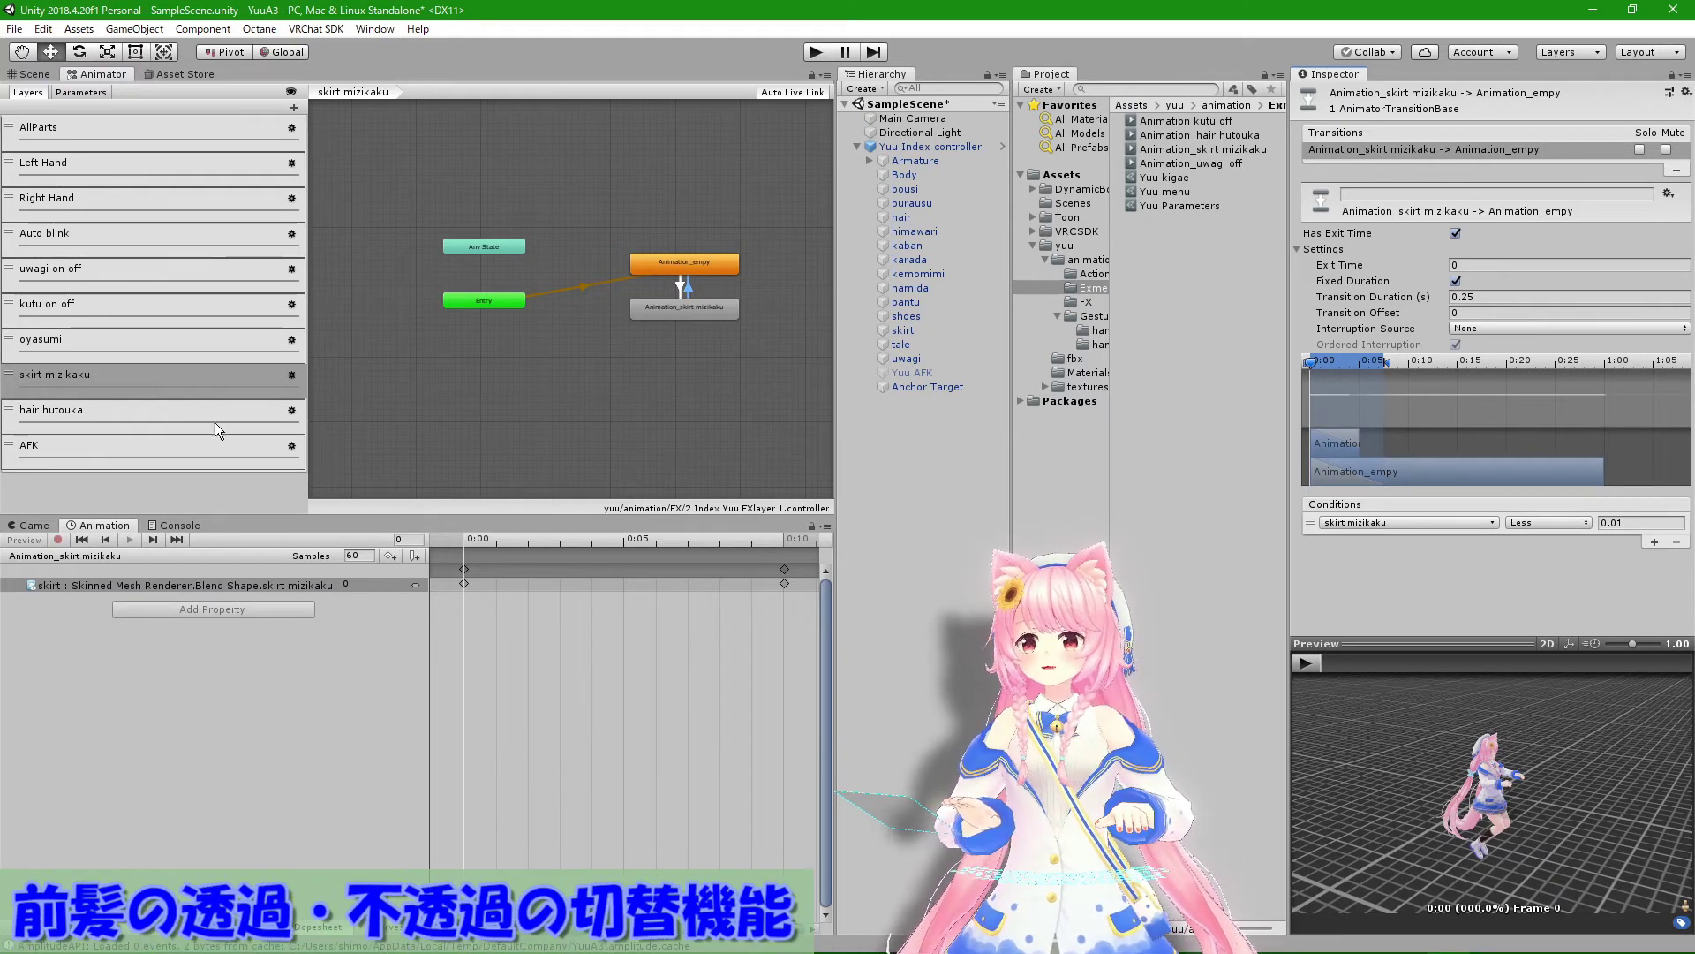
Step: Inspect both hair hutouka transitions, then display the AFK layer's state graph
{"action": "left_click", "coordinate": [214, 418]}
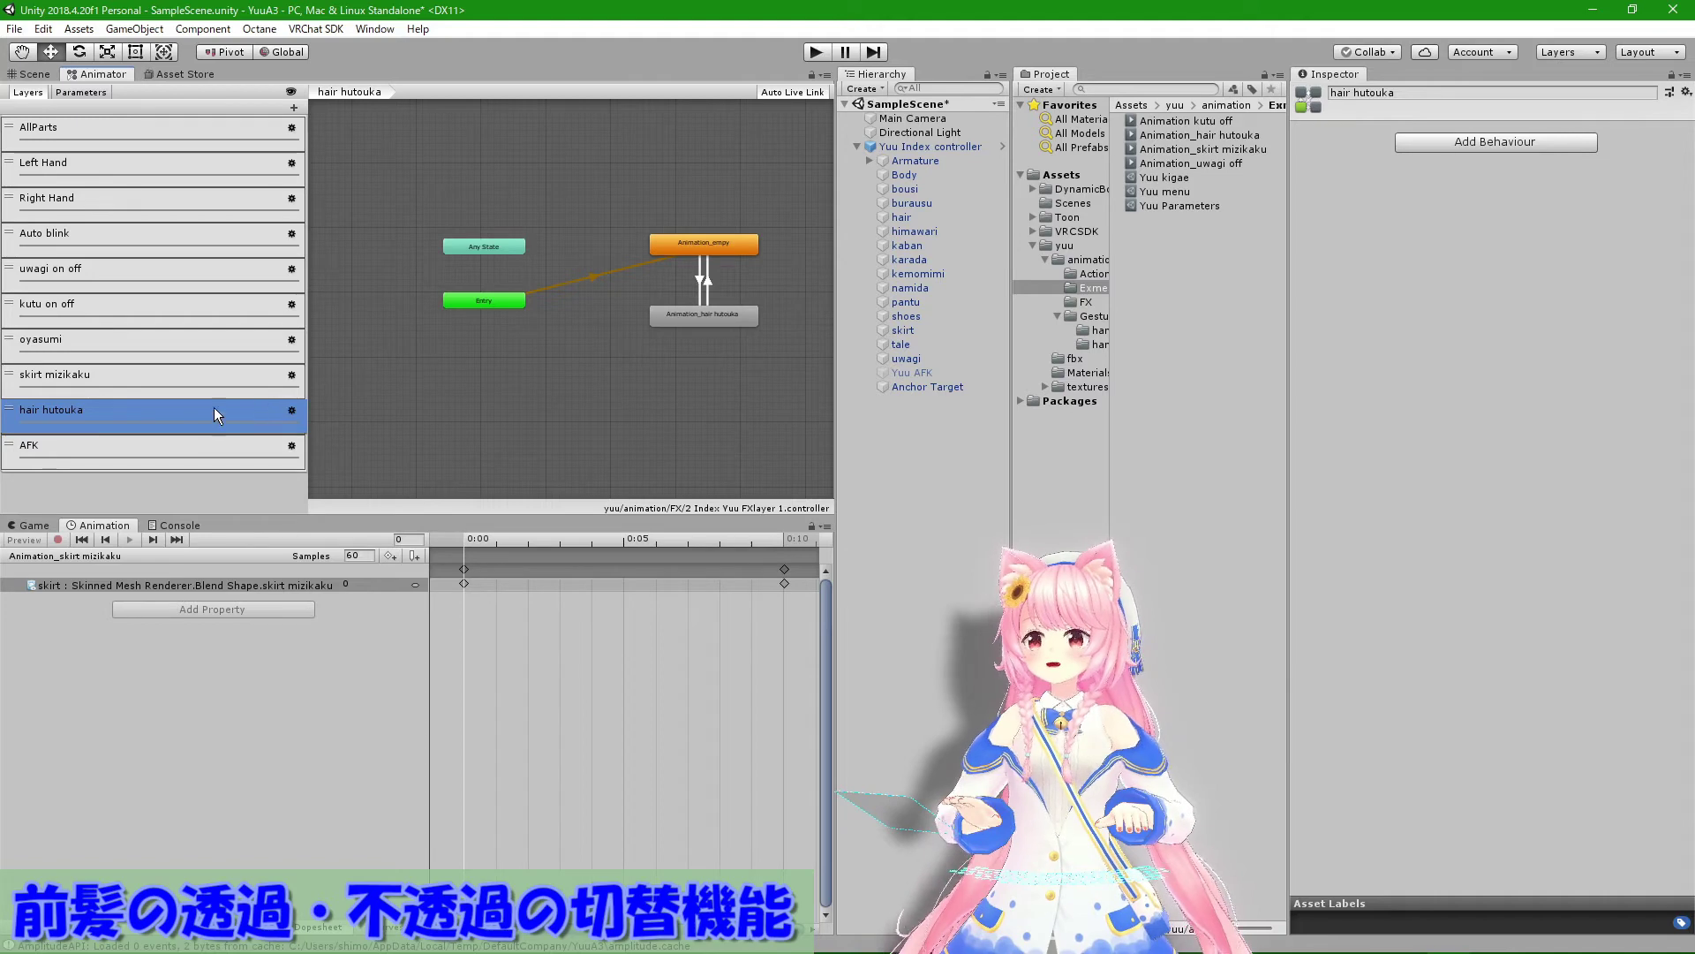
{"action": "left_click", "coordinate": [699, 277]}
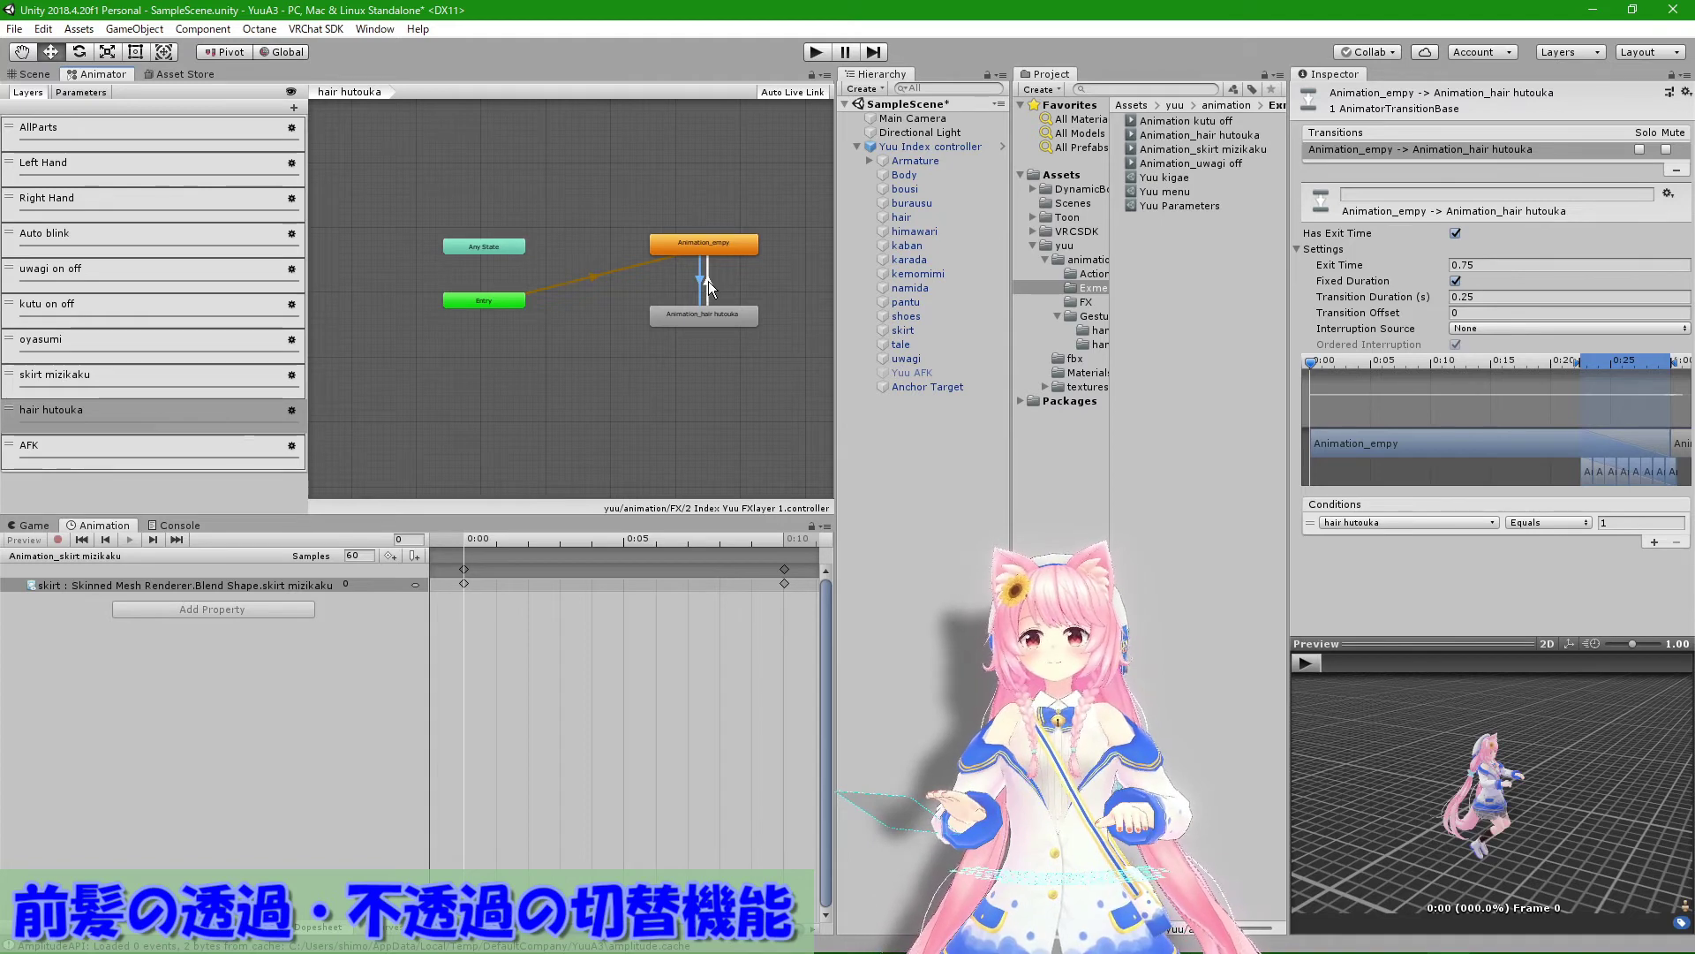
{"action": "left_click", "coordinate": [708, 280]}
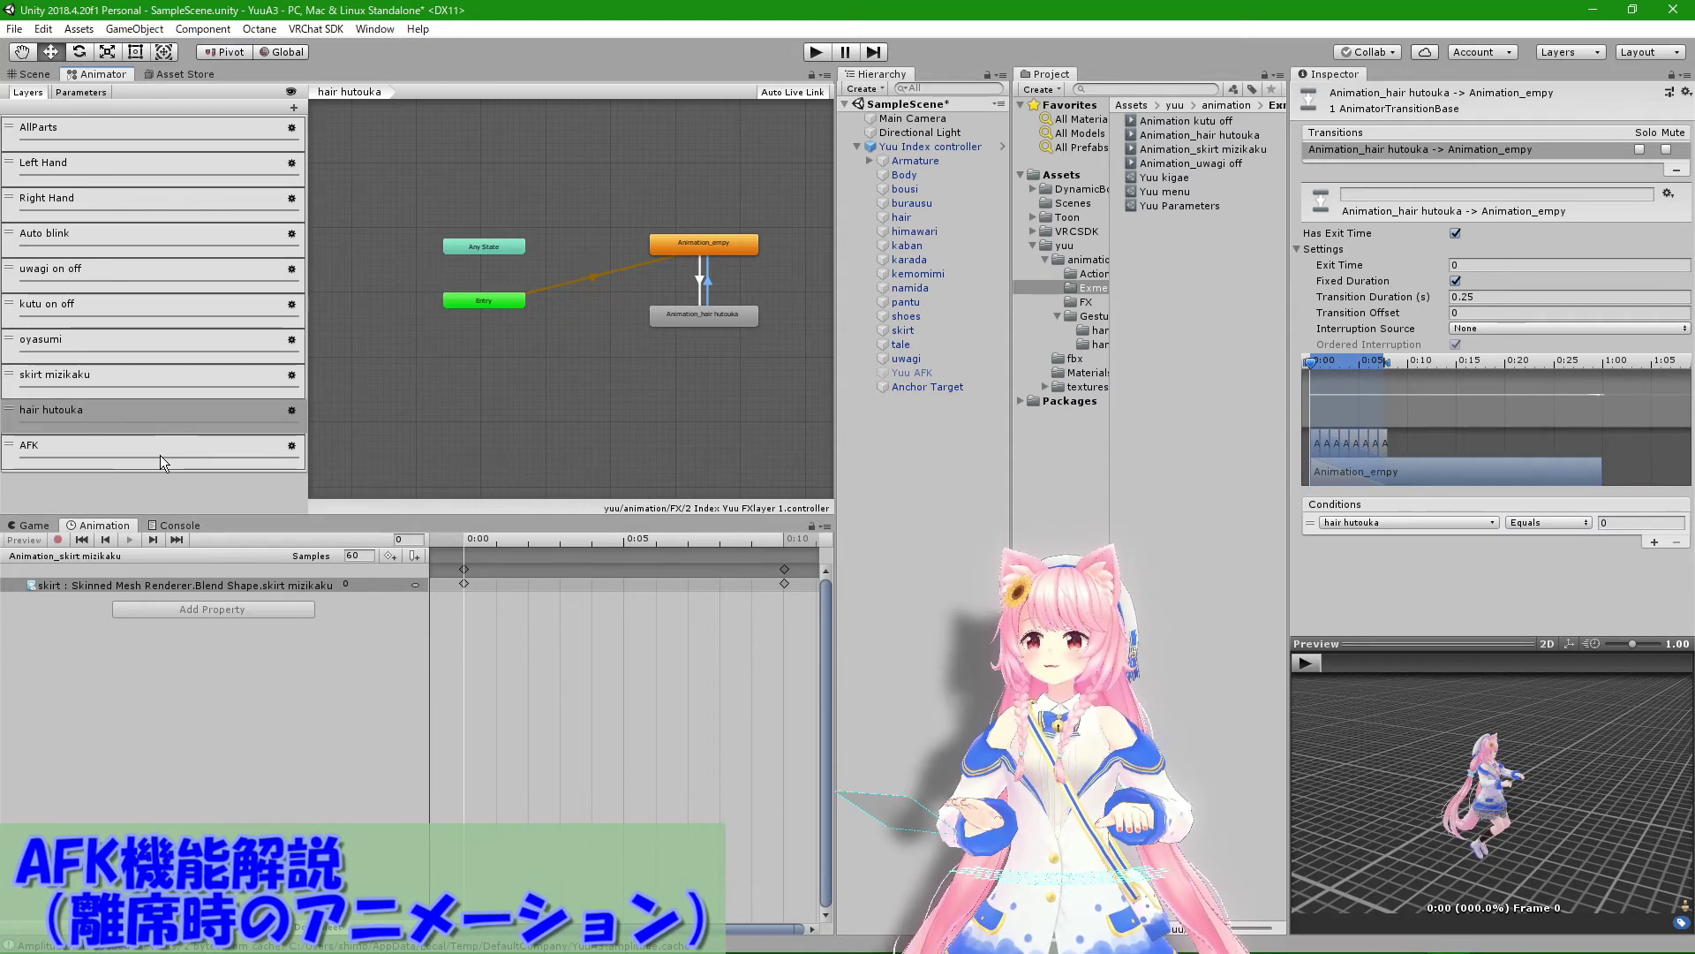
{"action": "left_click", "coordinate": [161, 454]}
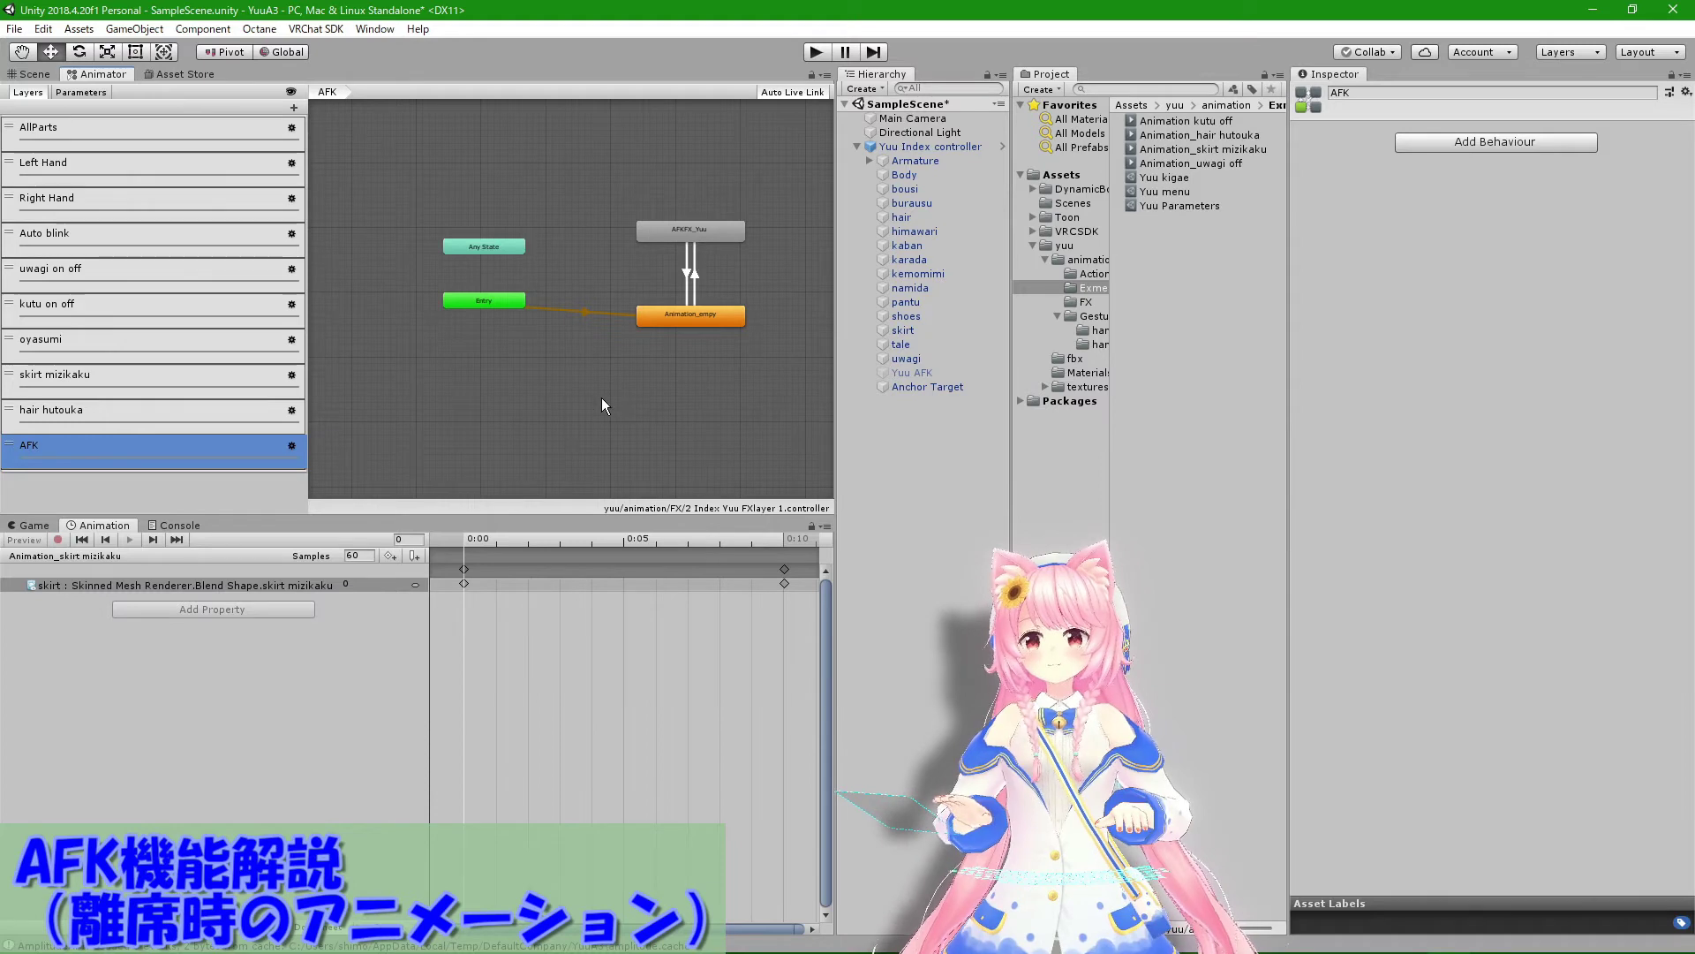
Step: Play the AFKFX_Yuu → Animation_empty transition on the avatar preview, then switch to the Auto blink layer
{"action": "left_click", "coordinate": [687, 284]}
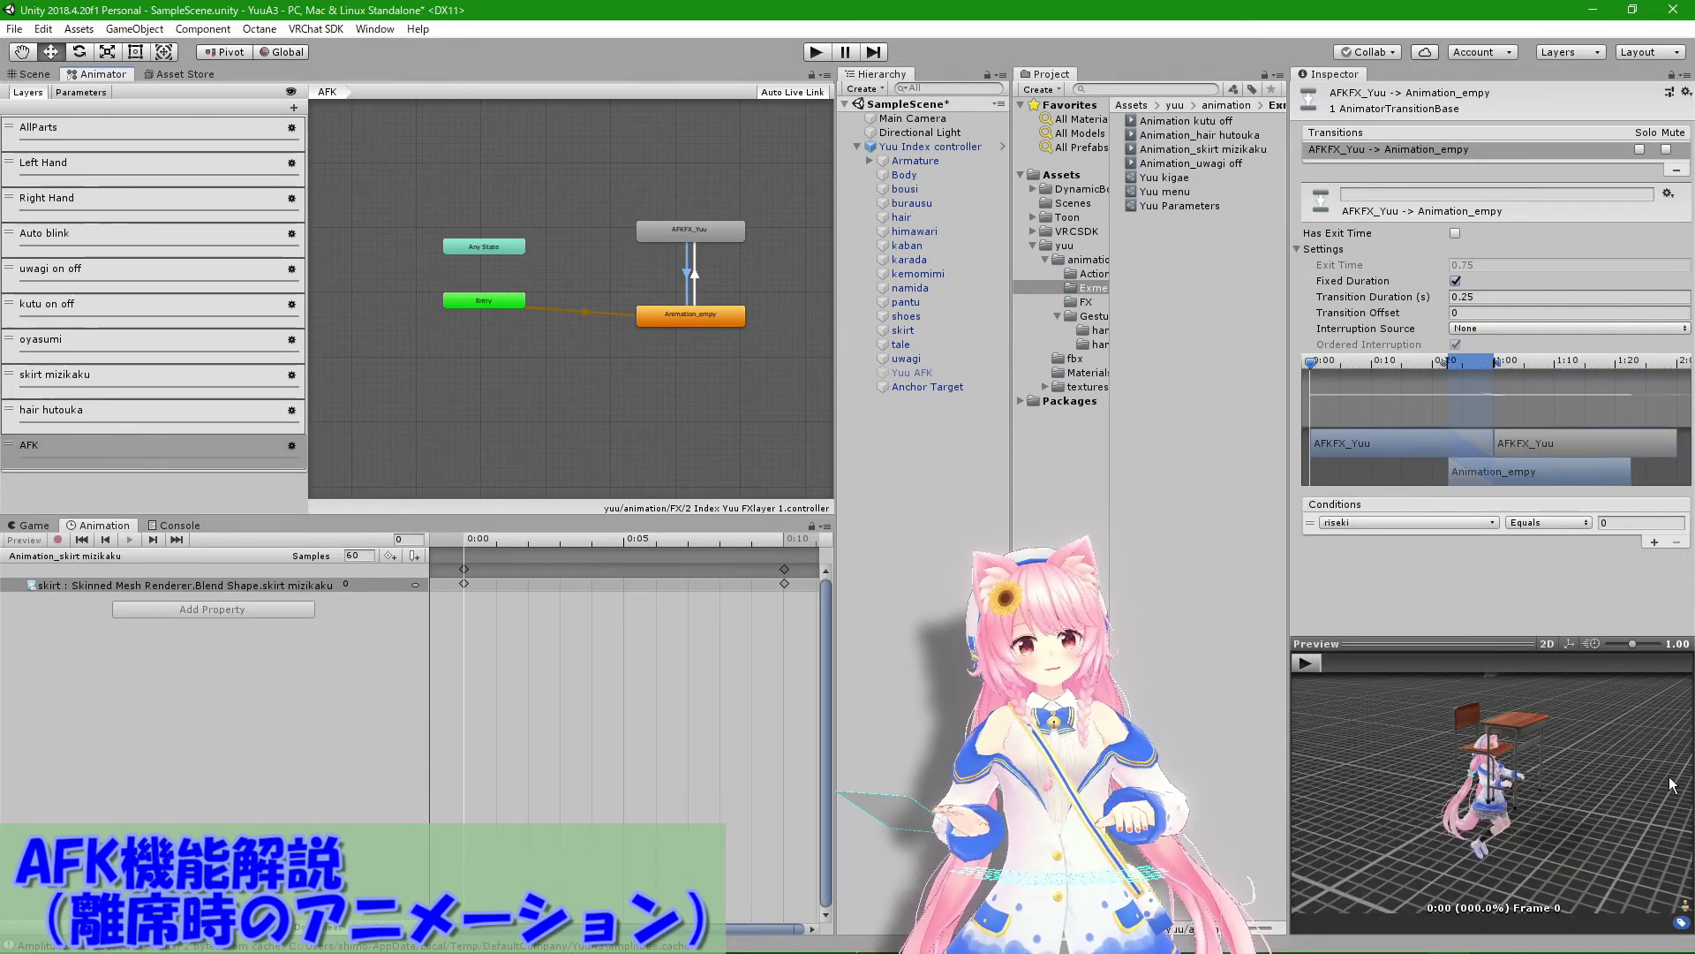
{"action": "mouse_move", "coordinate": [1671, 784]}
{"action": "left_mouse_down"}
{"action": "mouse_move", "coordinate": [1540, 779]}
{"action": "mouse_move", "coordinate": [1470, 723]}
{"action": "left_mouse_up"}
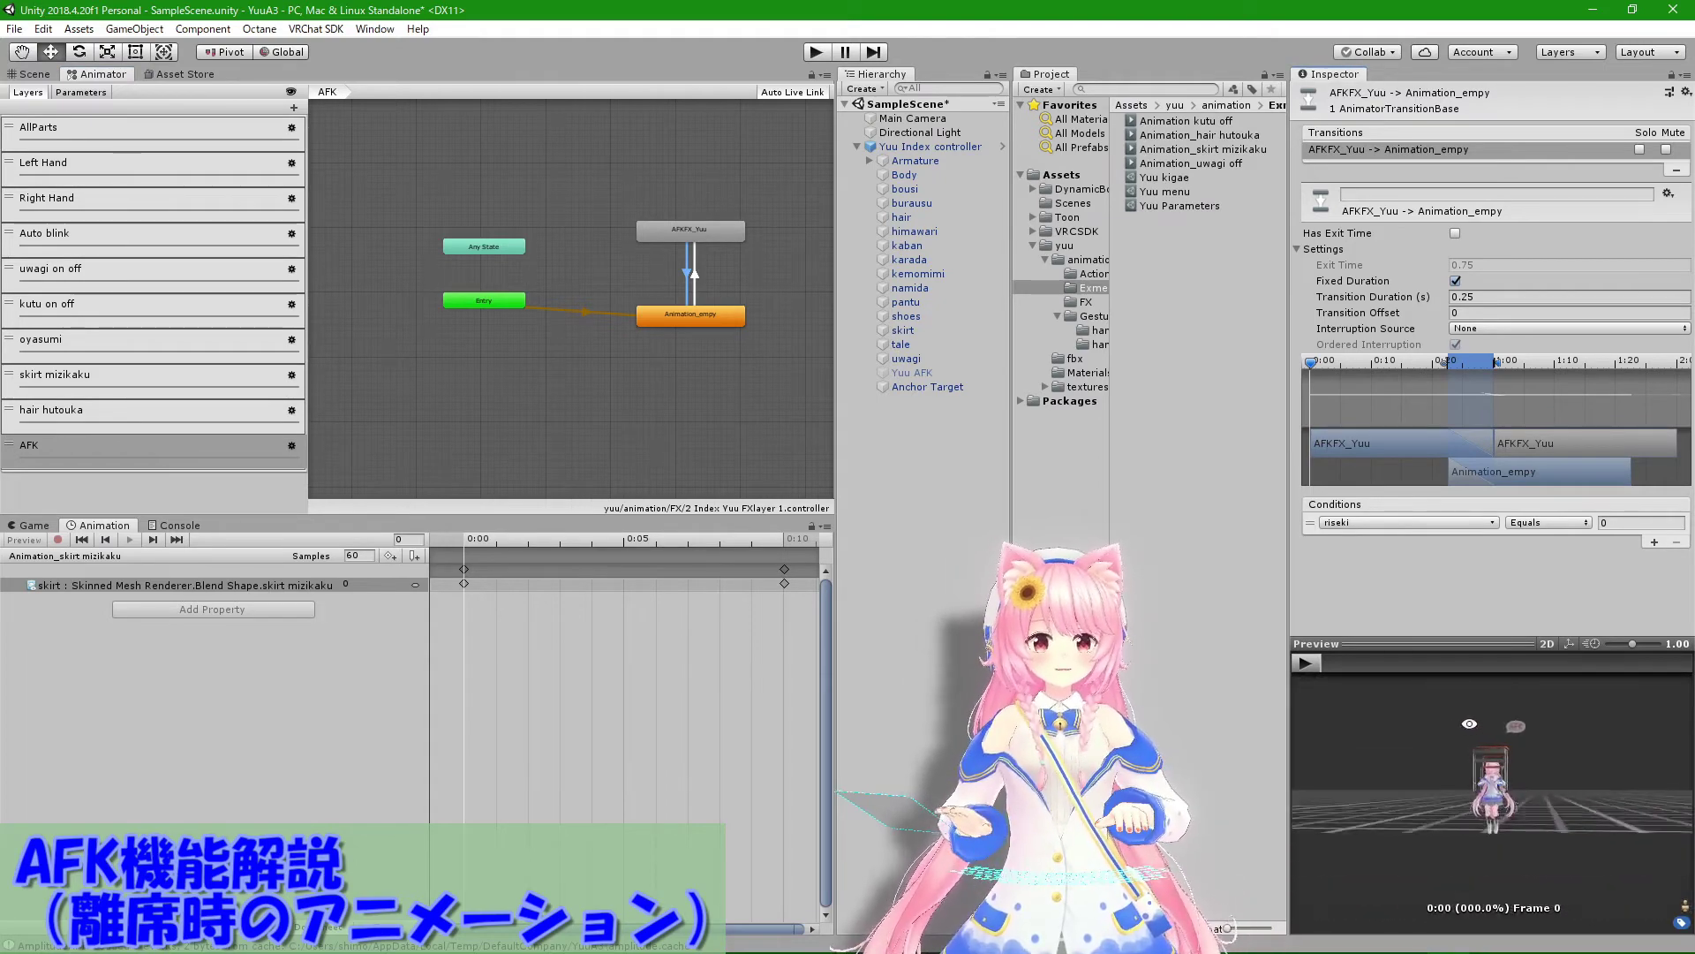
{"action": "left_click", "coordinate": [1313, 672]}
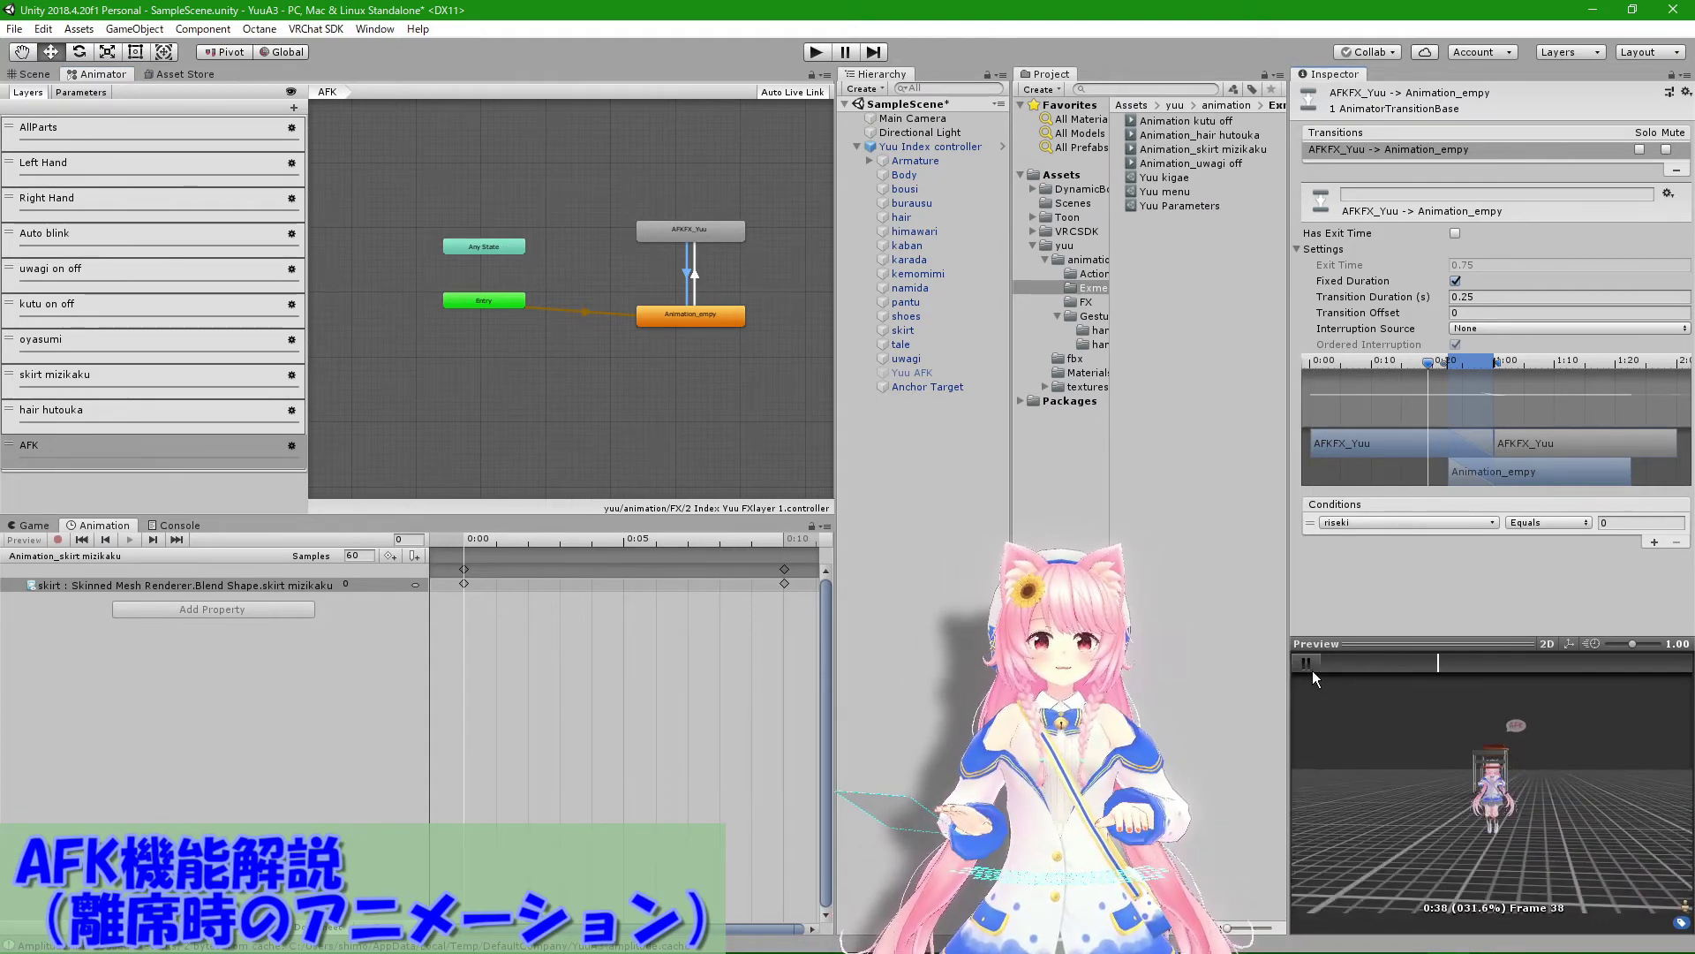
{"action": "left_click", "coordinate": [1306, 671]}
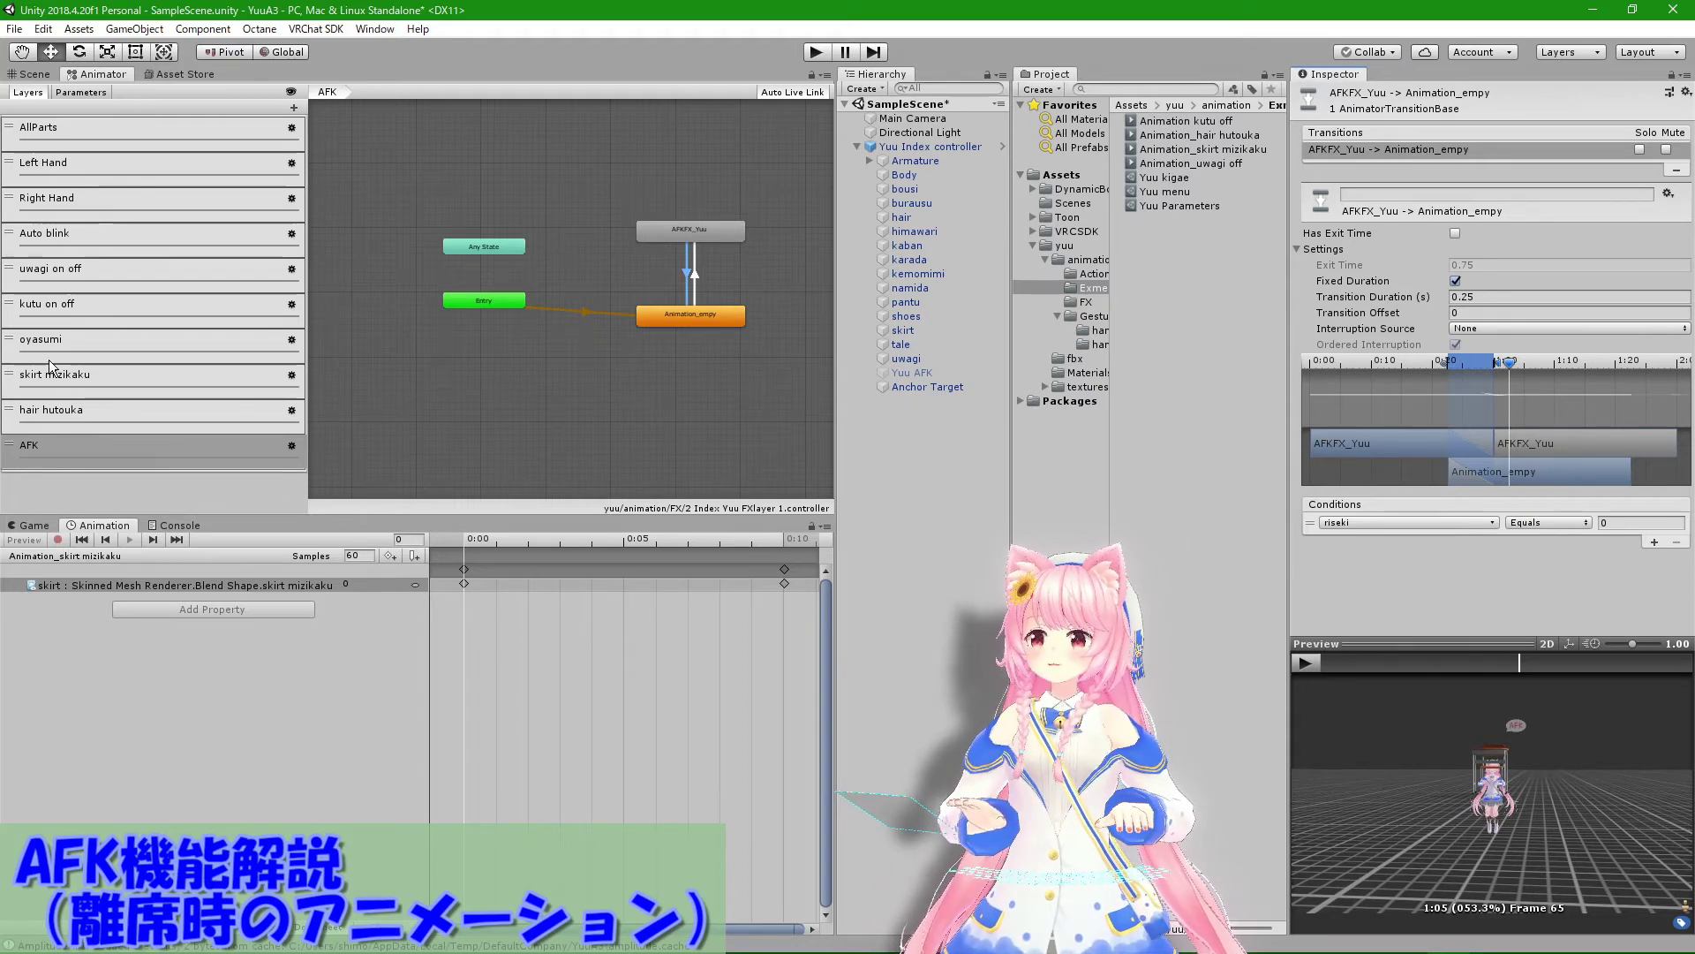
{"action": "left_click", "coordinate": [56, 237]}
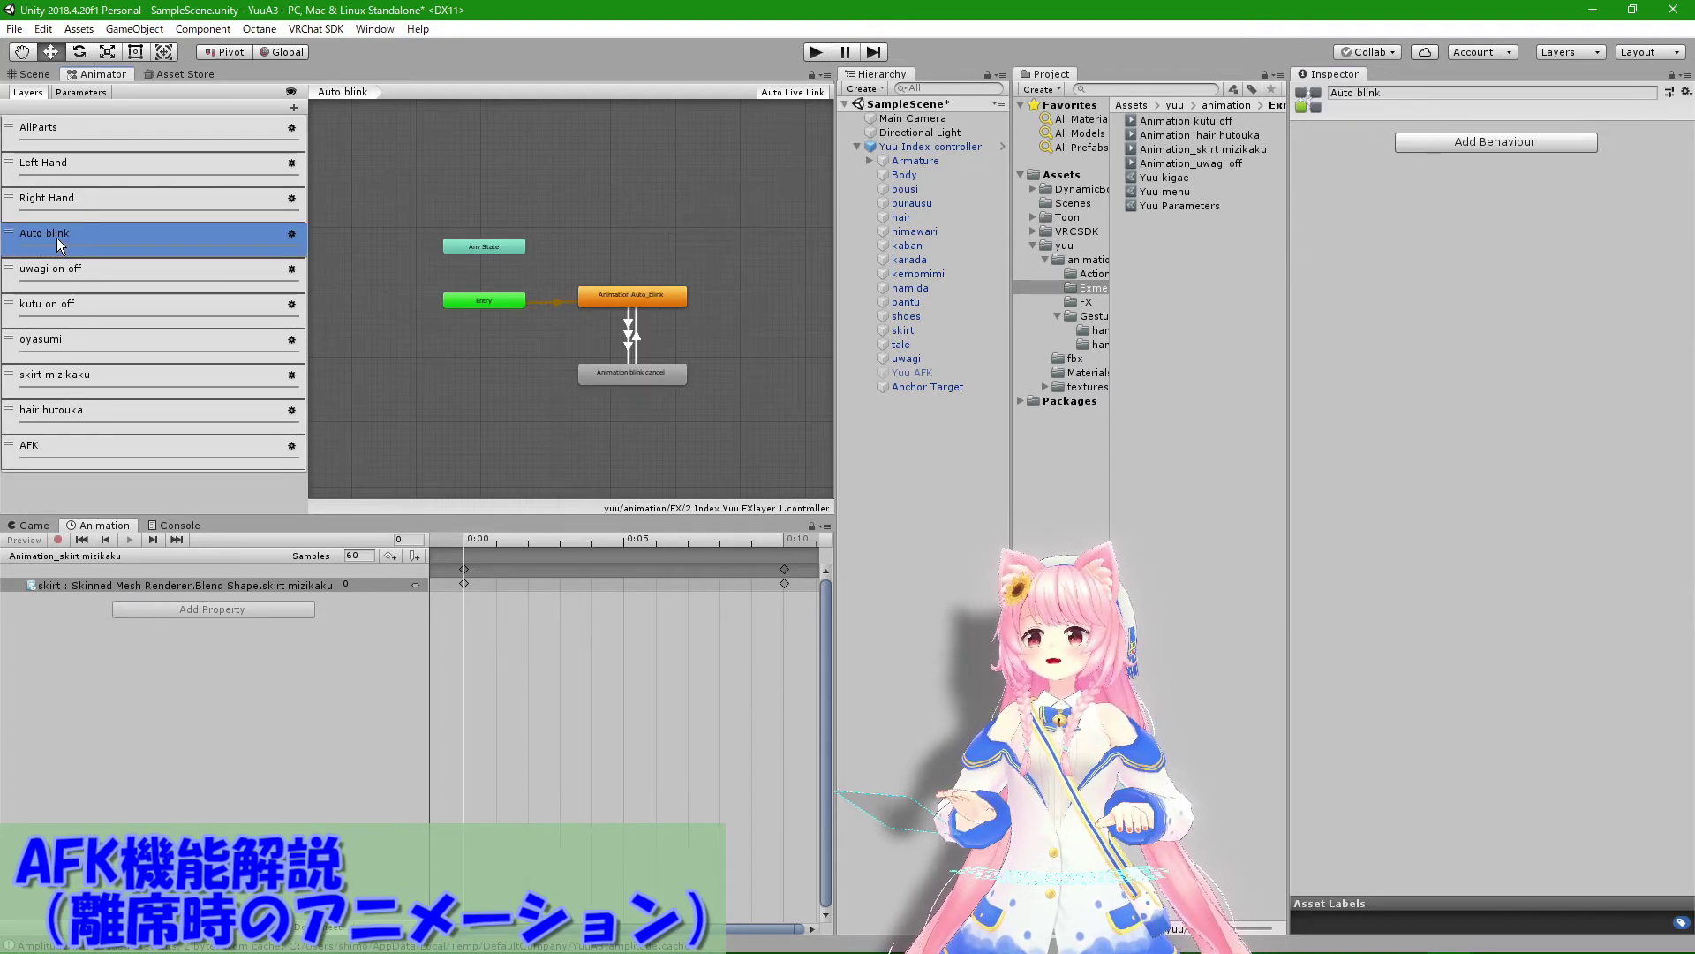
Step: View the uwagi on off, kutu on off, oyasumi, skirt mizikaku, hair hutouka and AFK layers in turn
{"action": "left_click", "coordinate": [97, 273]}
{"action": "left_click", "coordinate": [92, 314]}
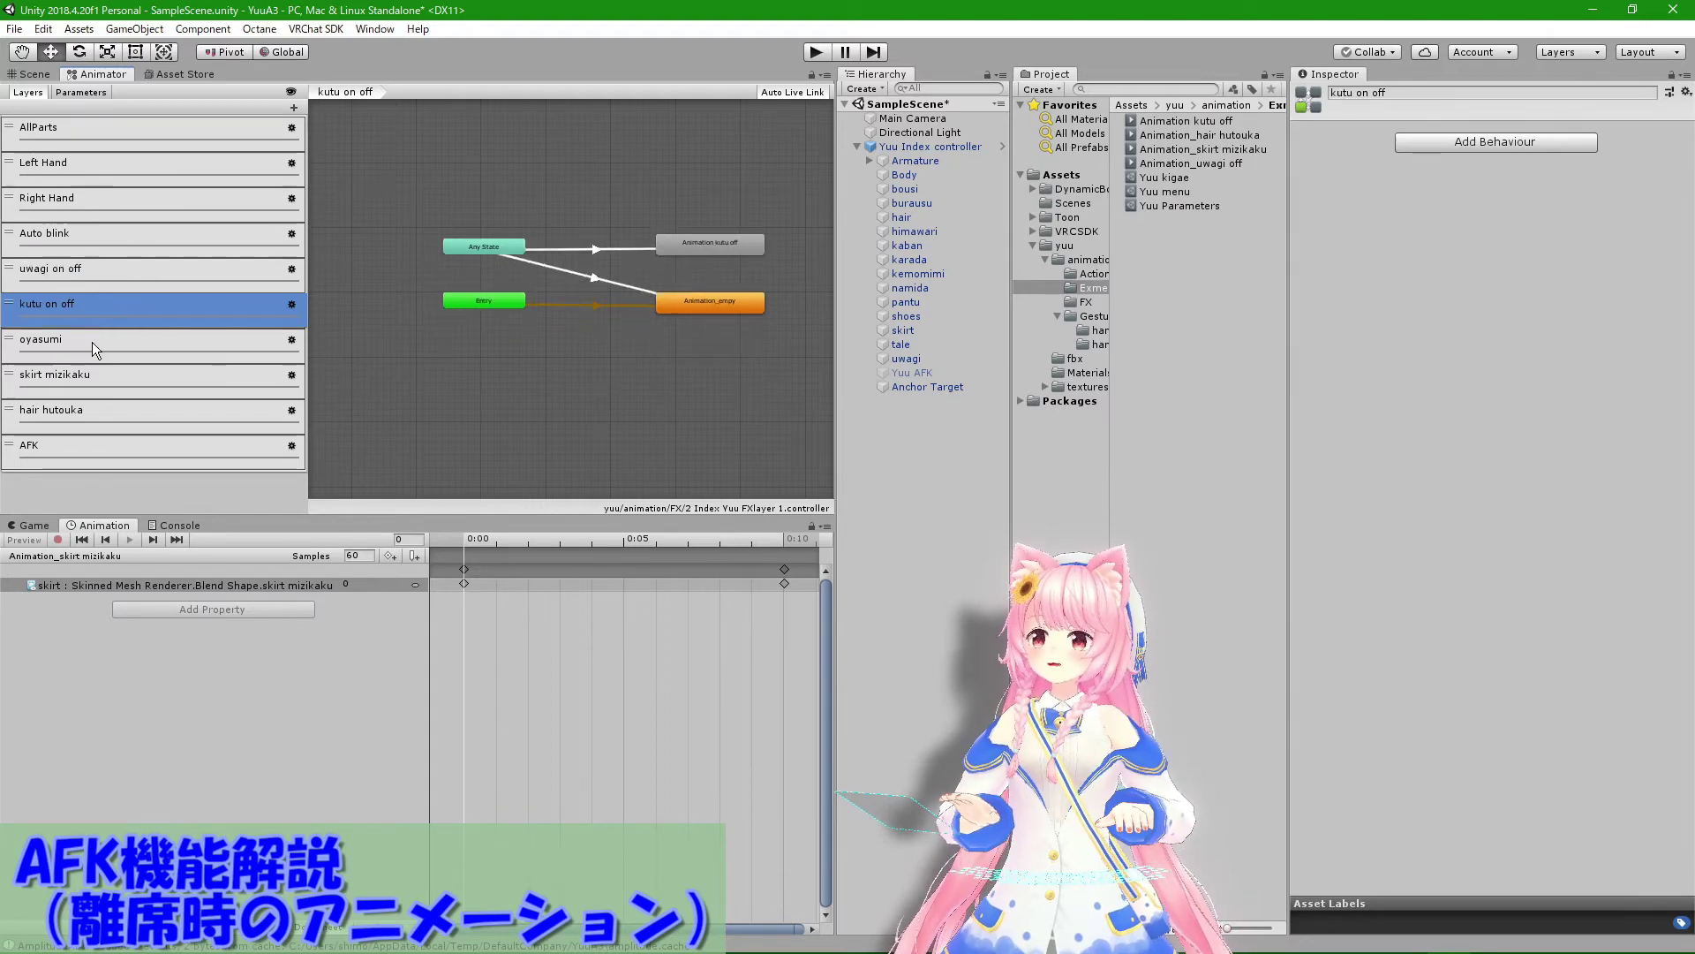
{"action": "left_click", "coordinate": [86, 351]}
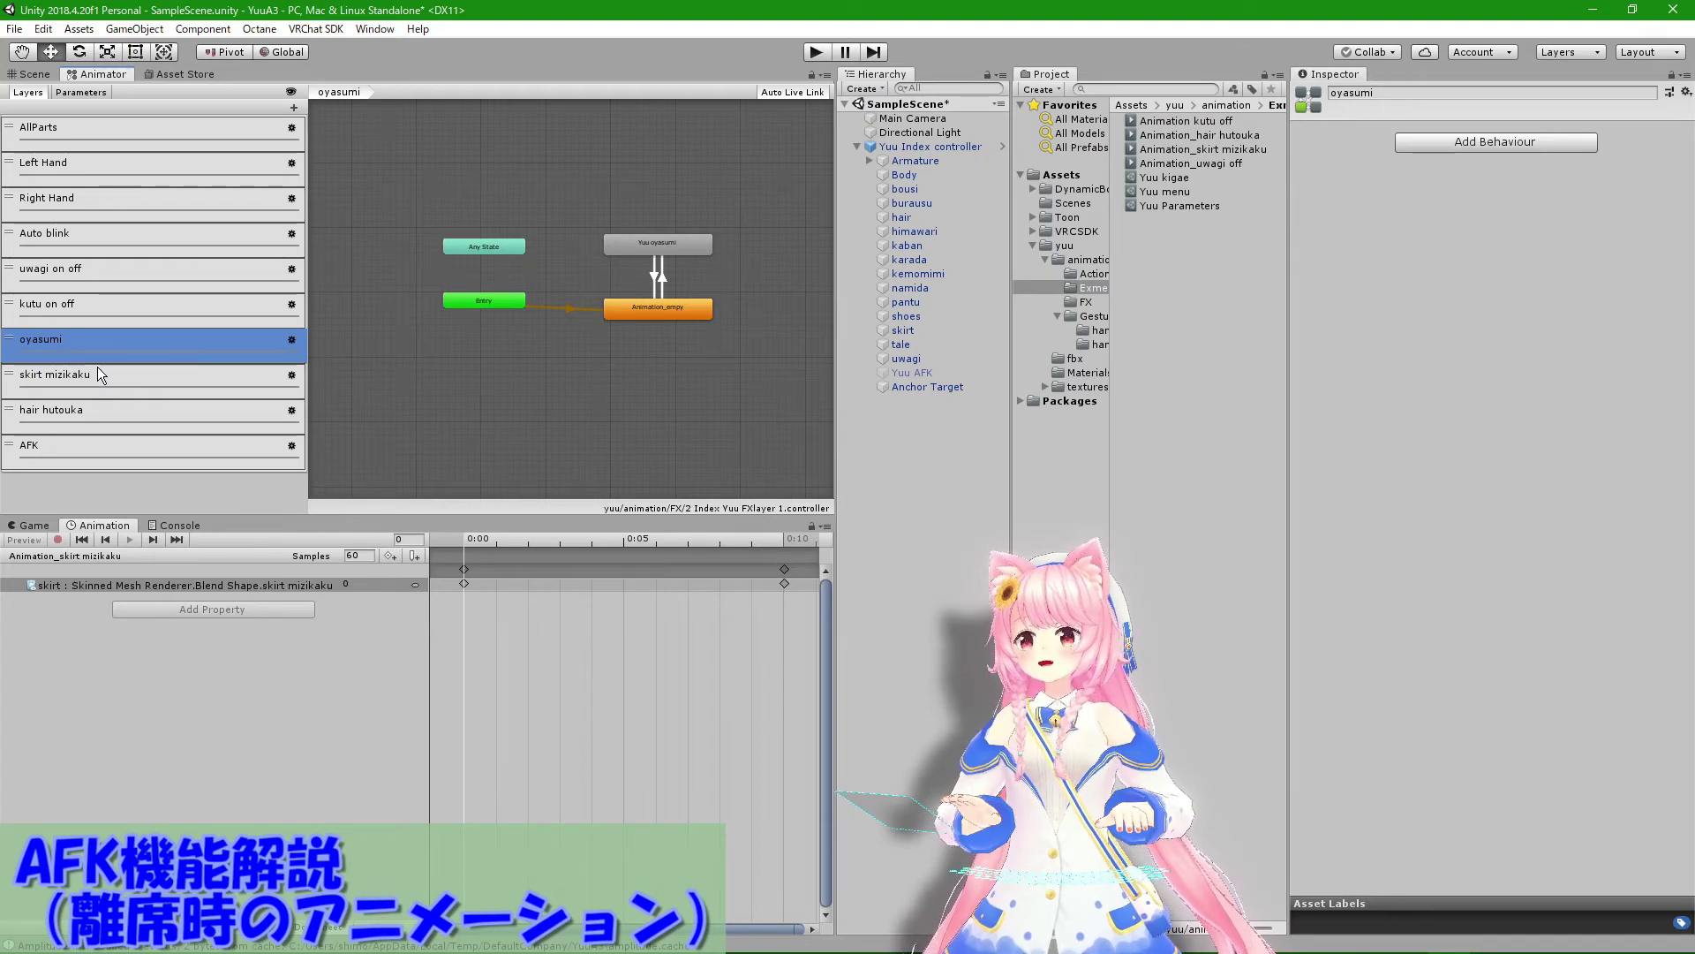
{"action": "left_click", "coordinate": [88, 378]}
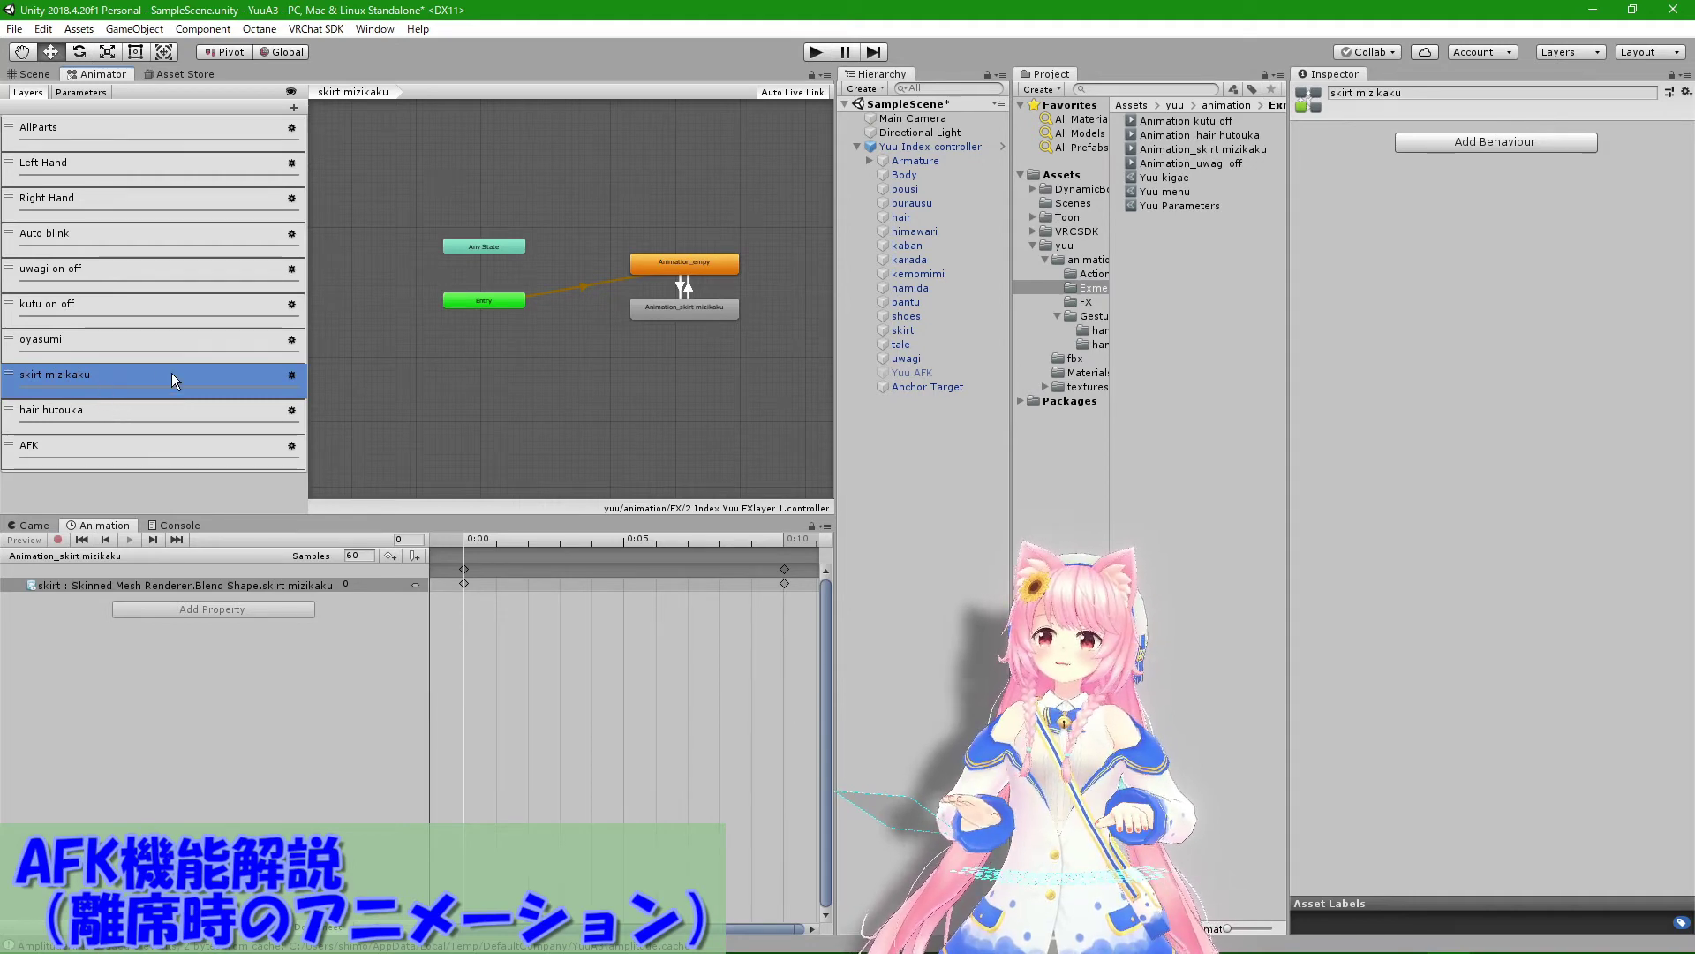
{"action": "left_click", "coordinate": [113, 417]}
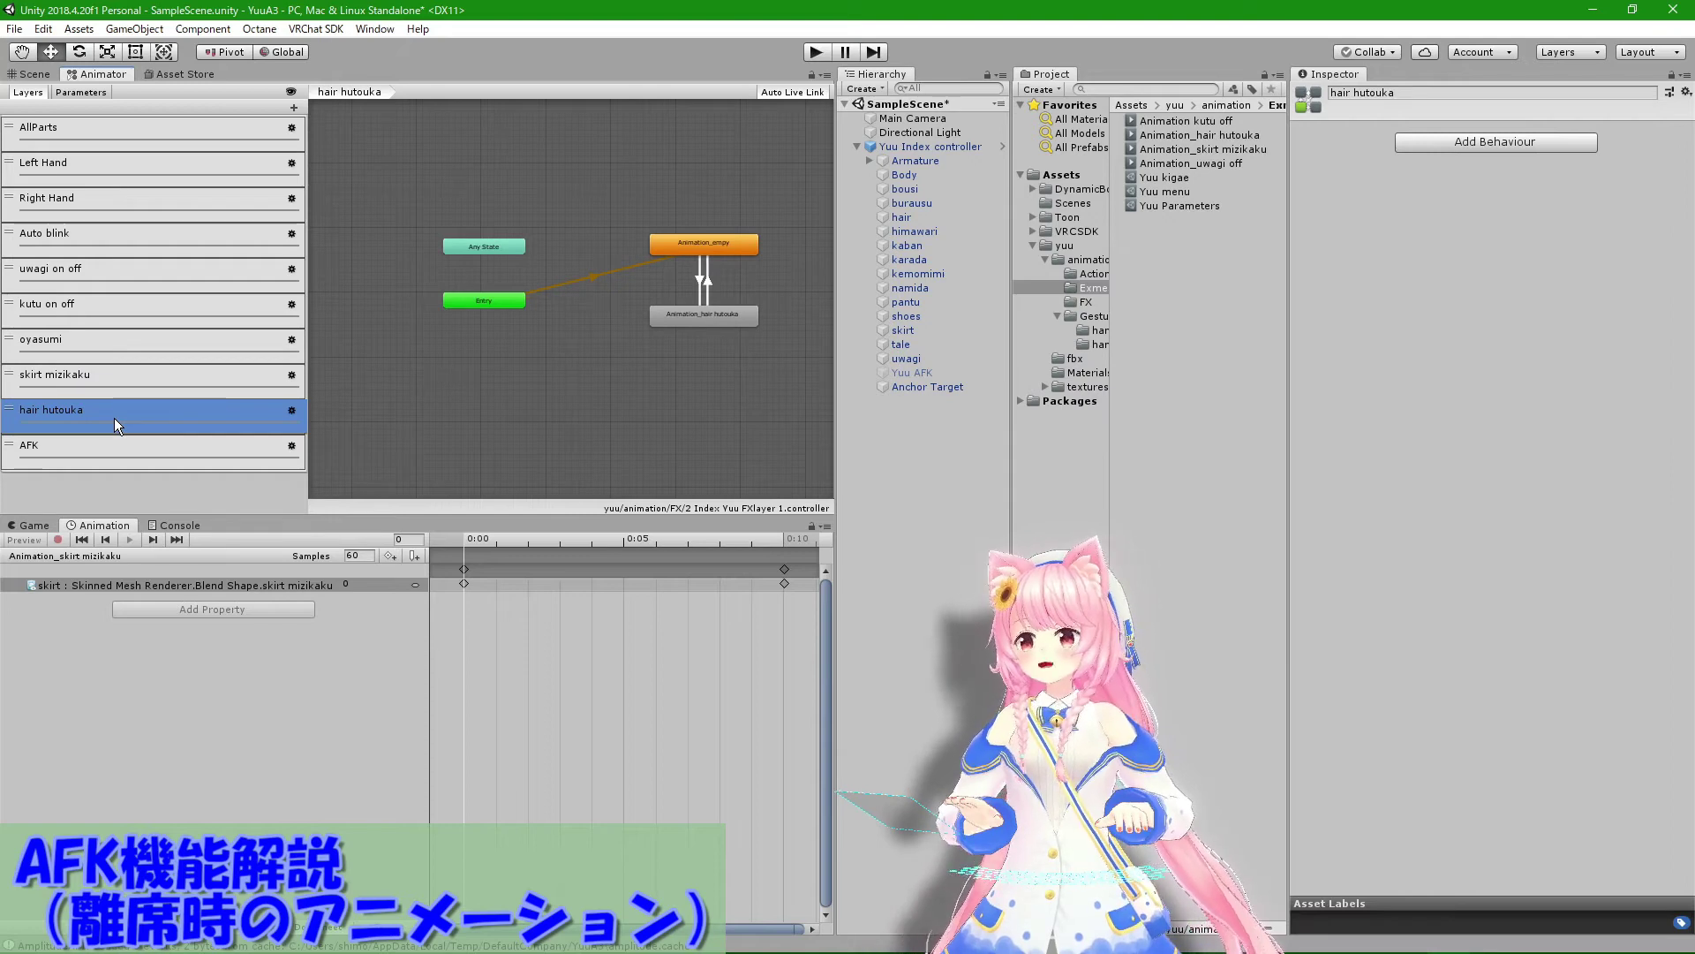
{"action": "left_click", "coordinate": [102, 450]}
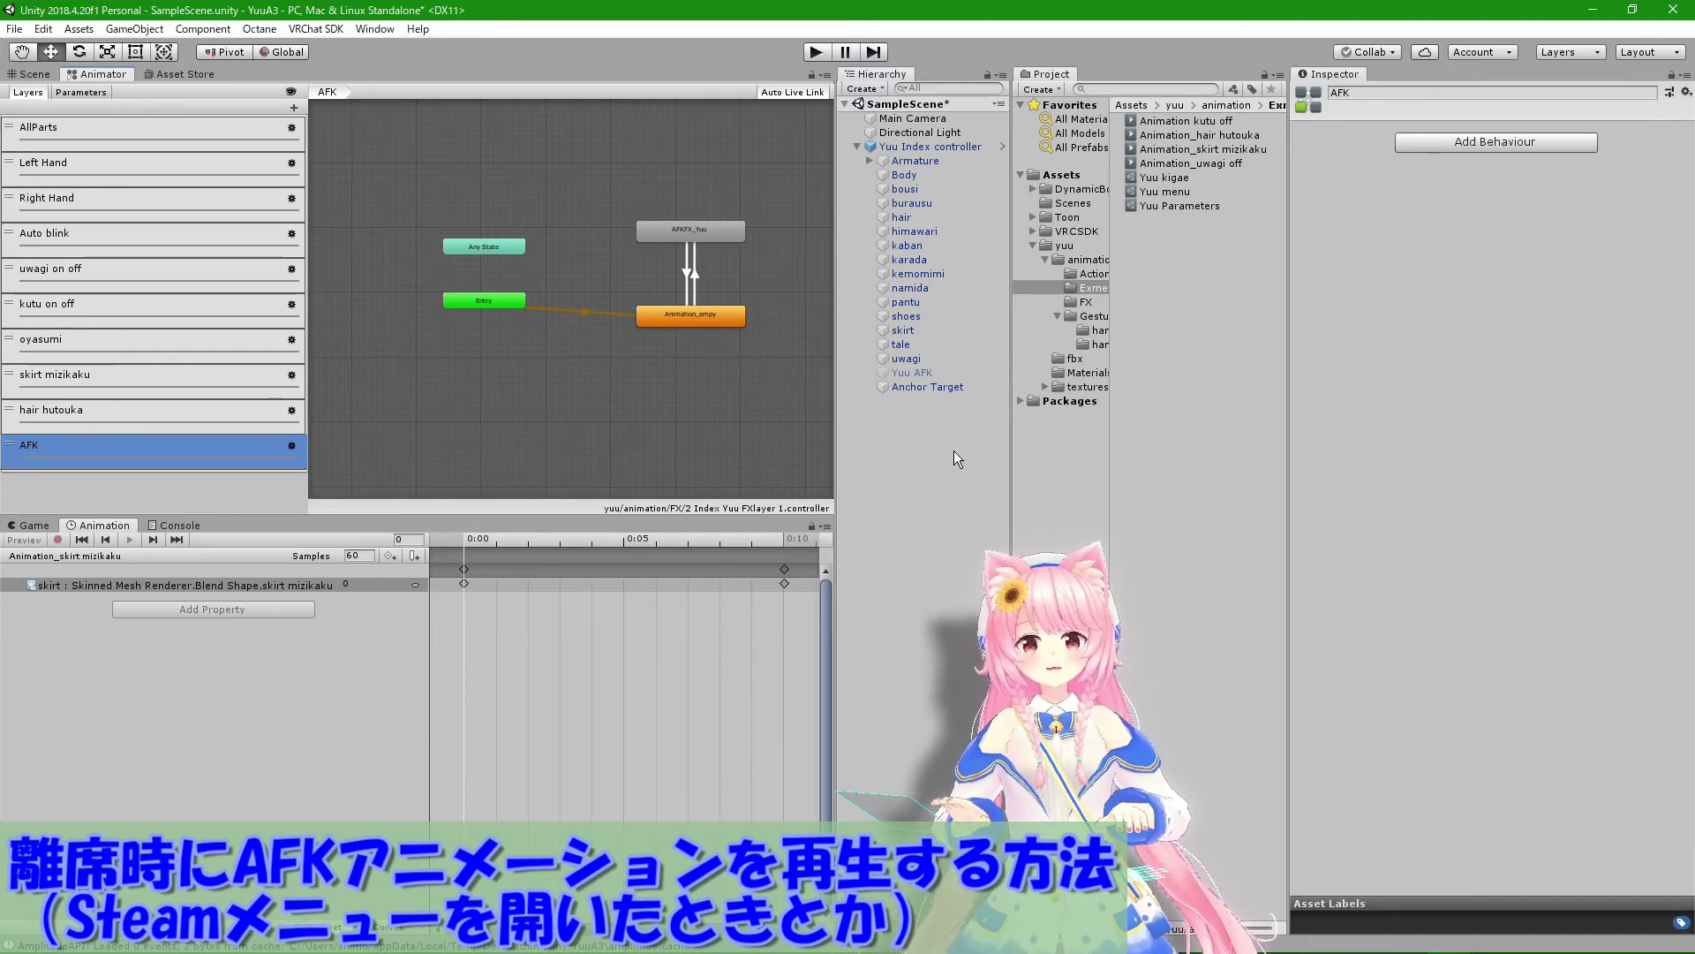
Step: Open the Aciotn_Yuu Action controller from the Avatar Descriptor and enlarge its state graph
{"action": "left_click", "coordinate": [918, 148]}
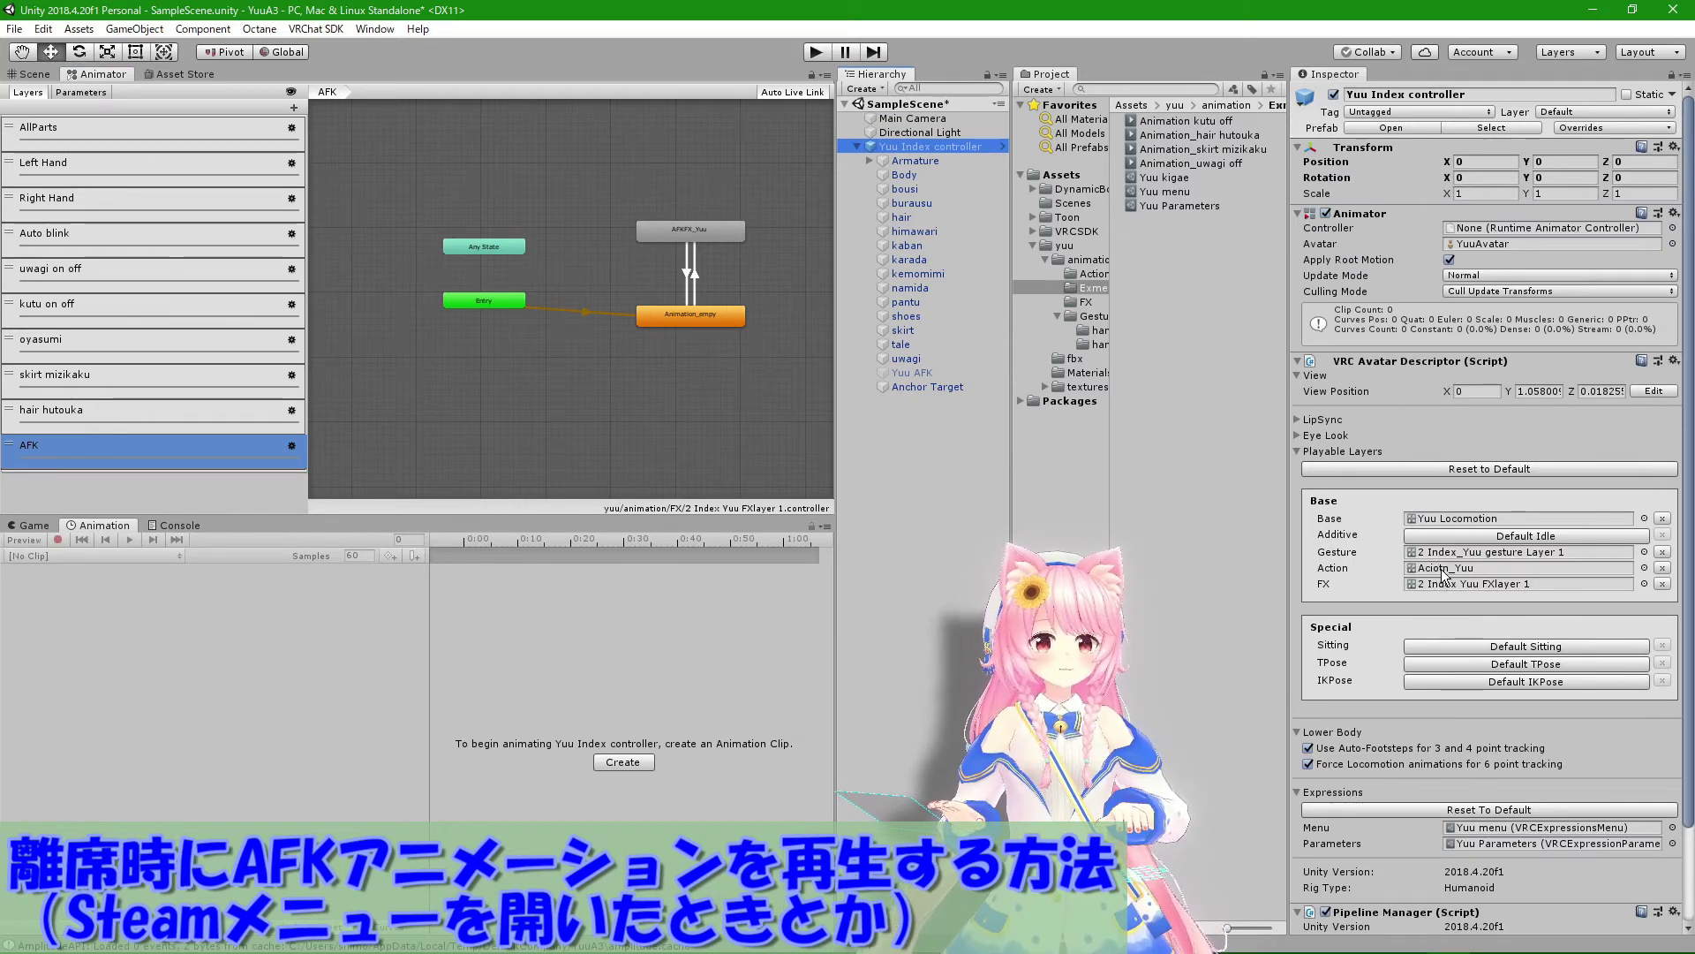
{"action": "left_click", "coordinate": [1444, 570]}
{"action": "double_click", "coordinate": [1446, 572]}
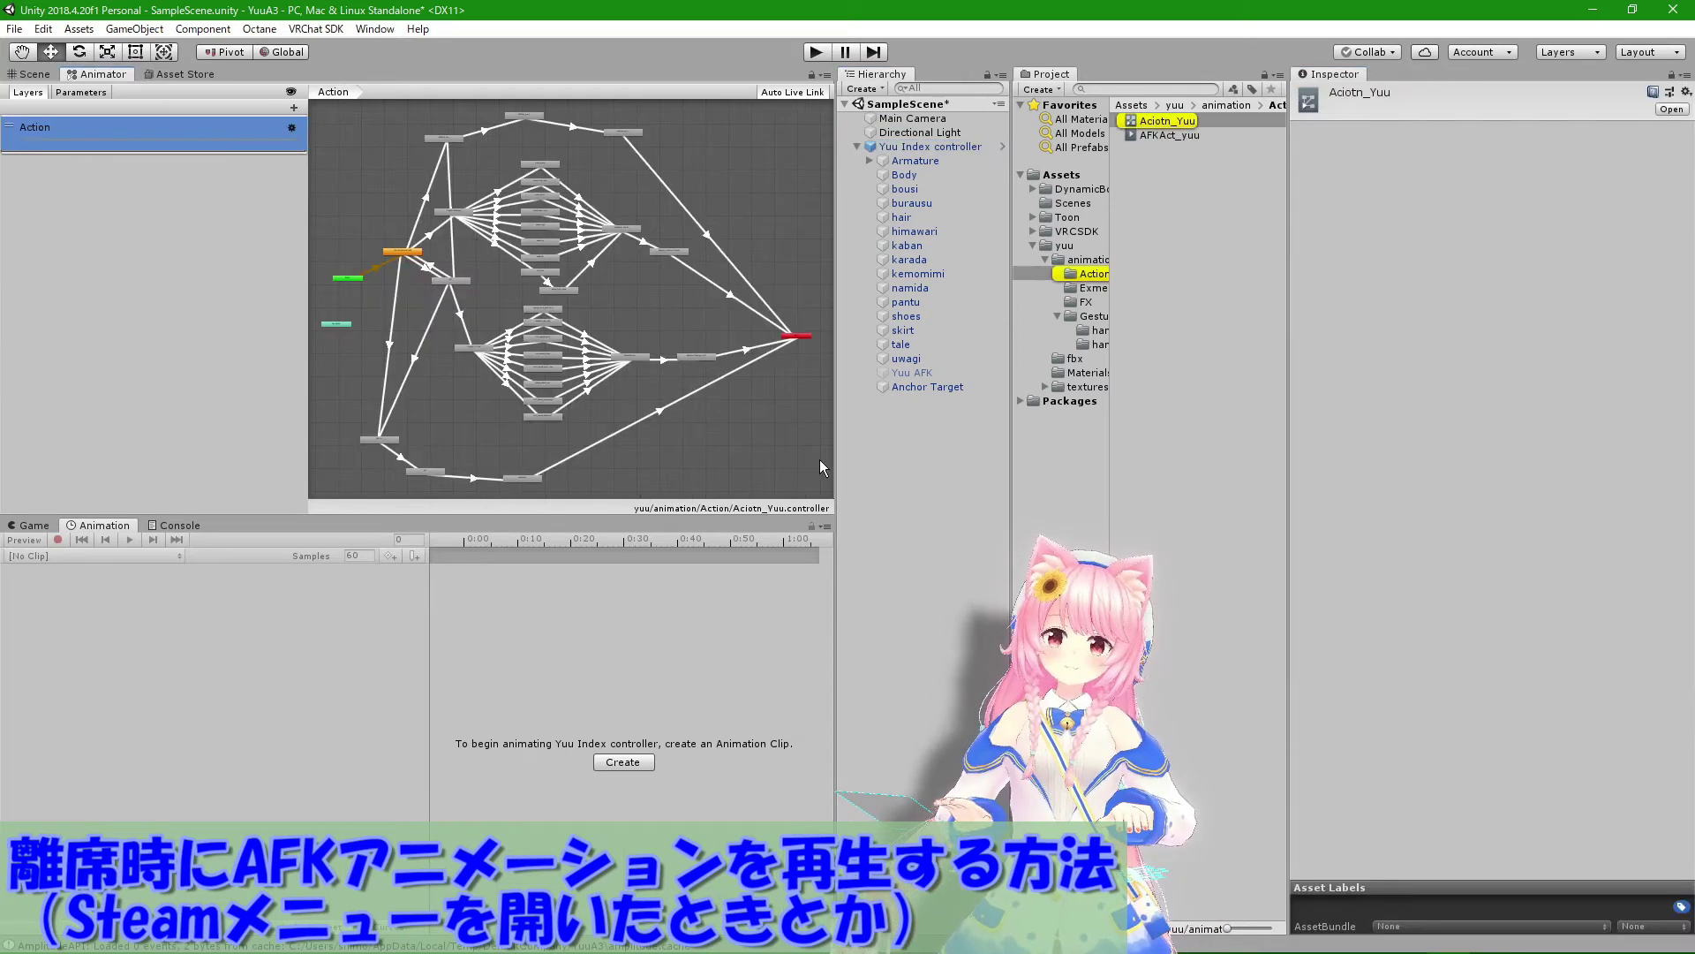
{"action": "left_click_drag", "start_coordinate": [834, 459], "coordinate": [868, 458]}
{"action": "left_click_drag", "start_coordinate": [1013, 468], "coordinate": [1245, 468]}
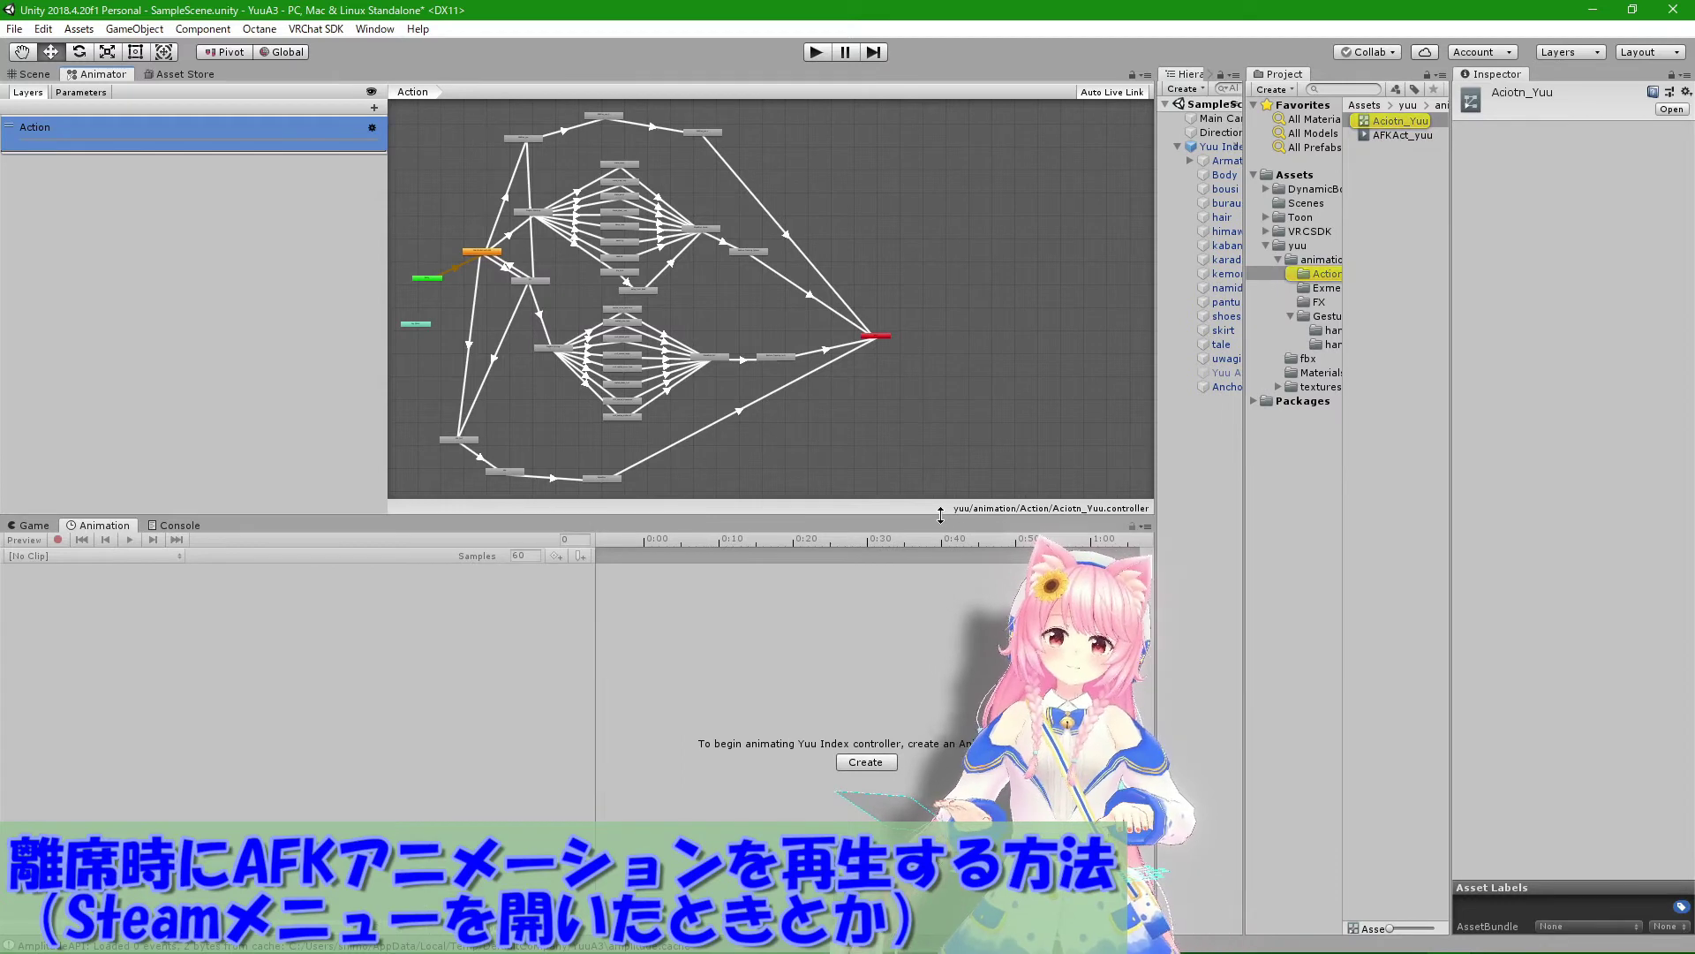
{"action": "left_click_drag", "start_coordinate": [961, 516], "coordinate": [960, 697]}
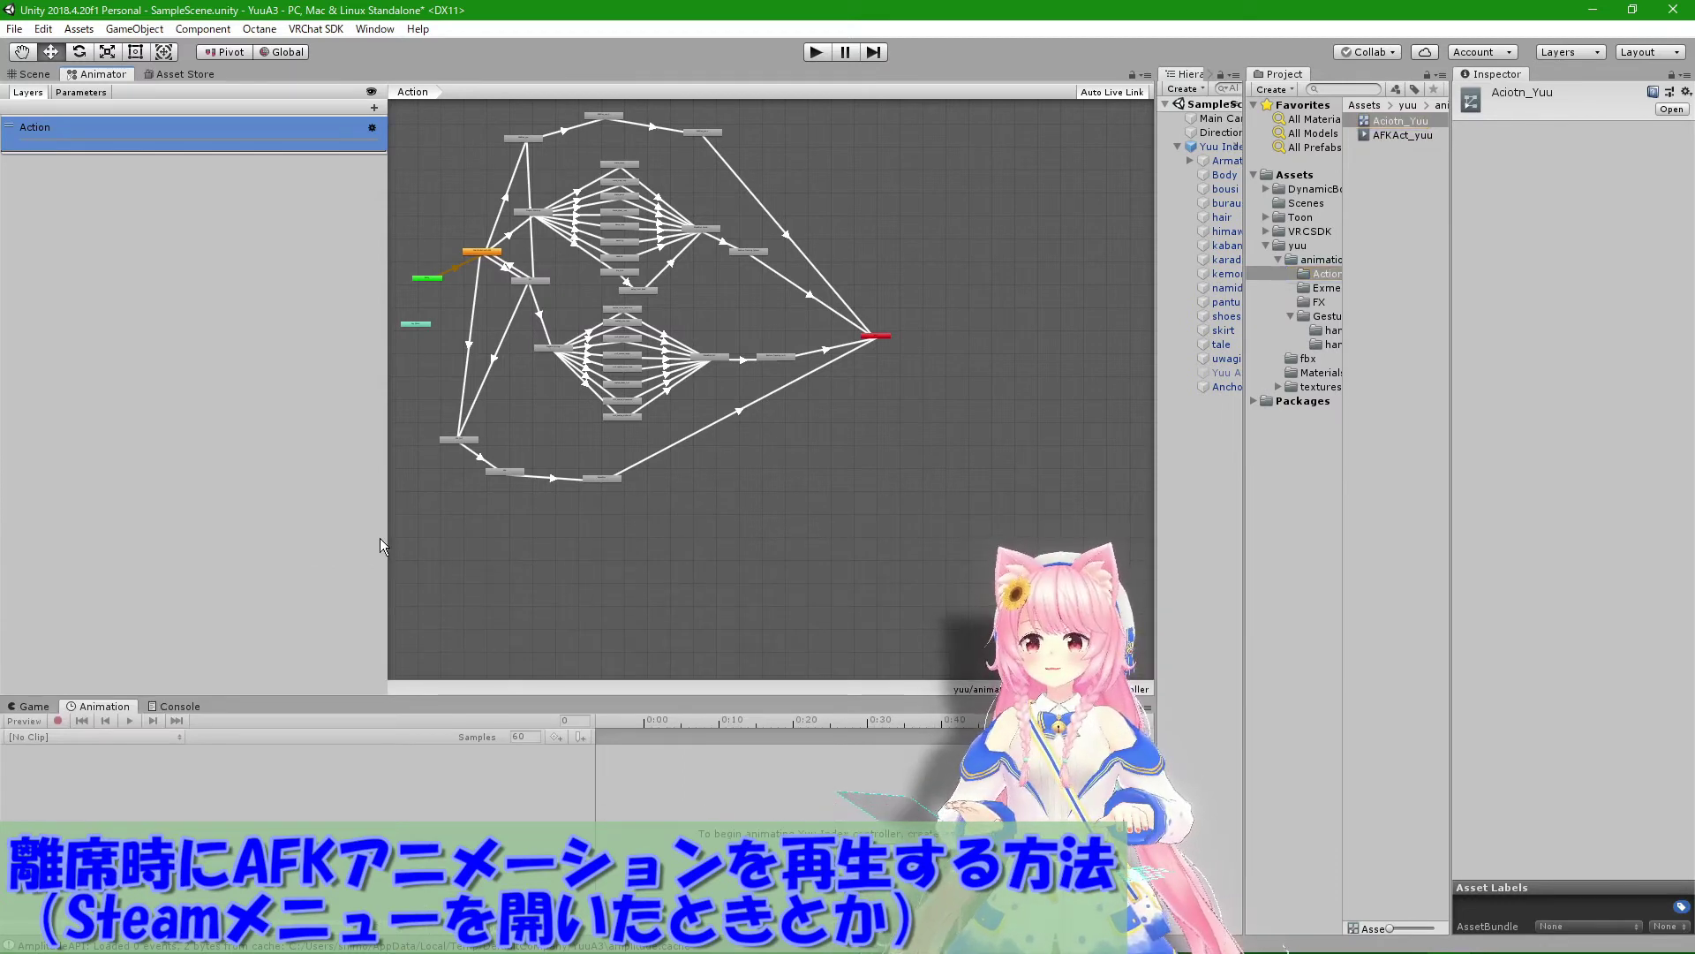
{"action": "left_click_drag", "start_coordinate": [388, 537], "coordinate": [313, 537]}
{"action": "mouse_move", "coordinate": [547, 501]}
{"action": "middle_mouse_down"}
{"action": "mouse_move", "coordinate": [623, 584]}
{"action": "mouse_move", "coordinate": [715, 608]}
{"action": "middle_mouse_up"}
{"action": "scroll", "coordinate": [623, 584], "scroll_direction": "up", "scroll_amount": 2}
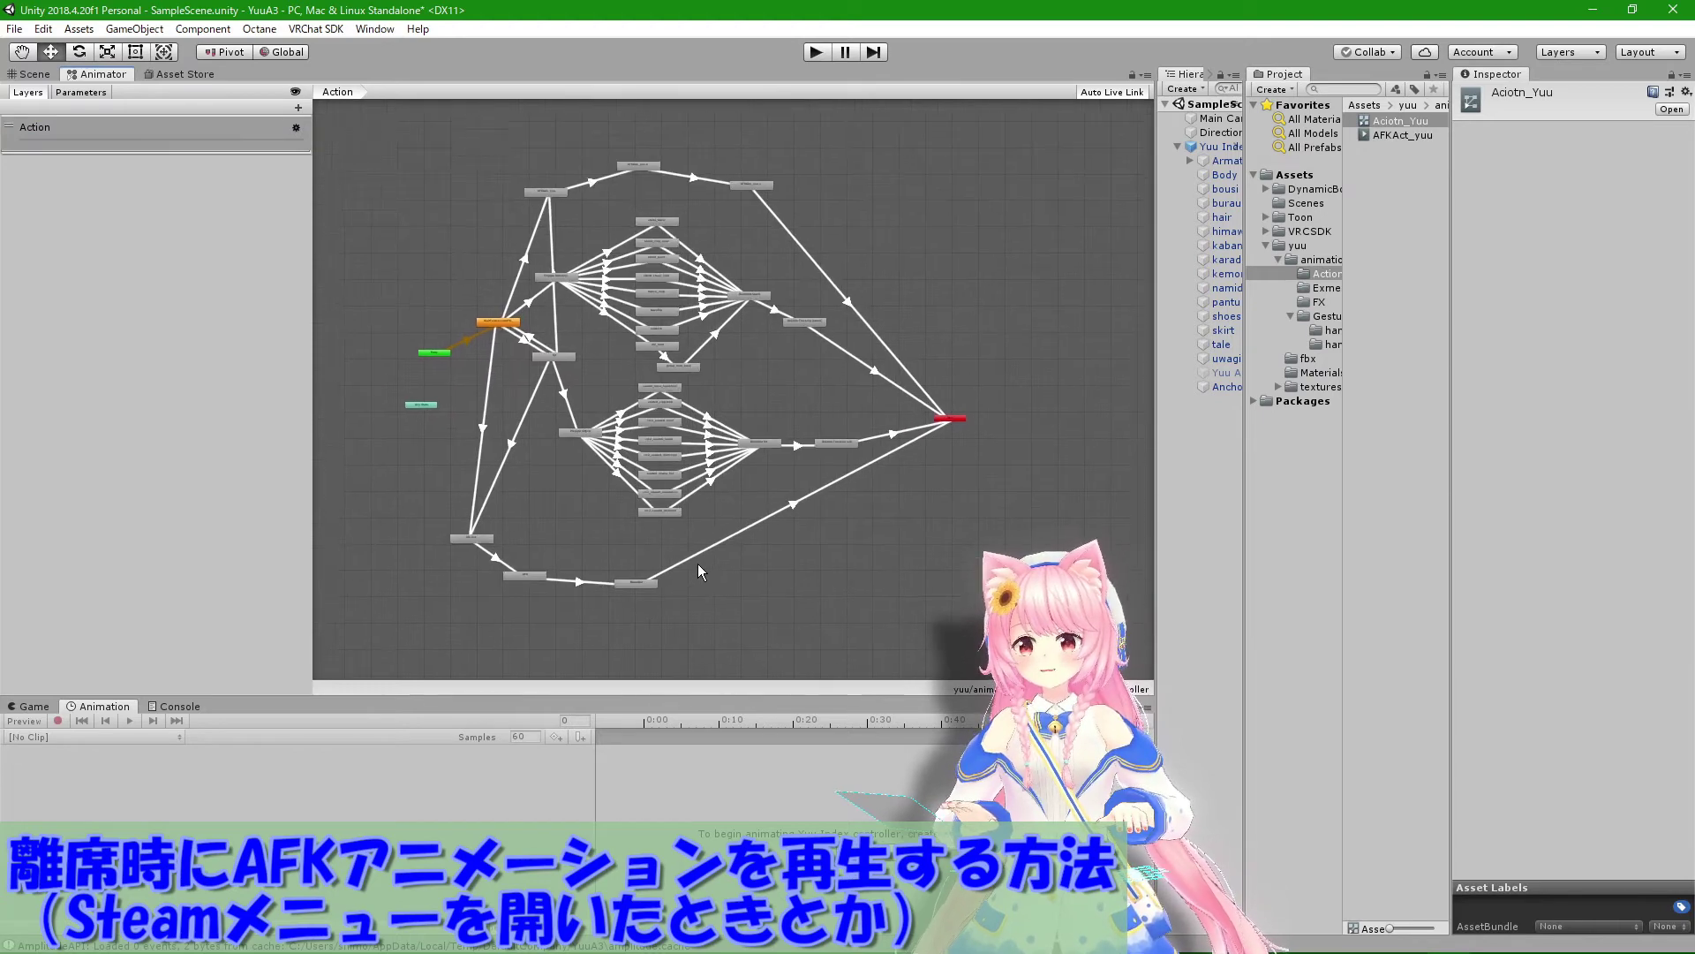
{"action": "scroll", "coordinate": [712, 607], "scroll_direction": "up", "scroll_amount": 1}
{"action": "scroll", "coordinate": [711, 595], "scroll_direction": "down", "scroll_amount": 1}
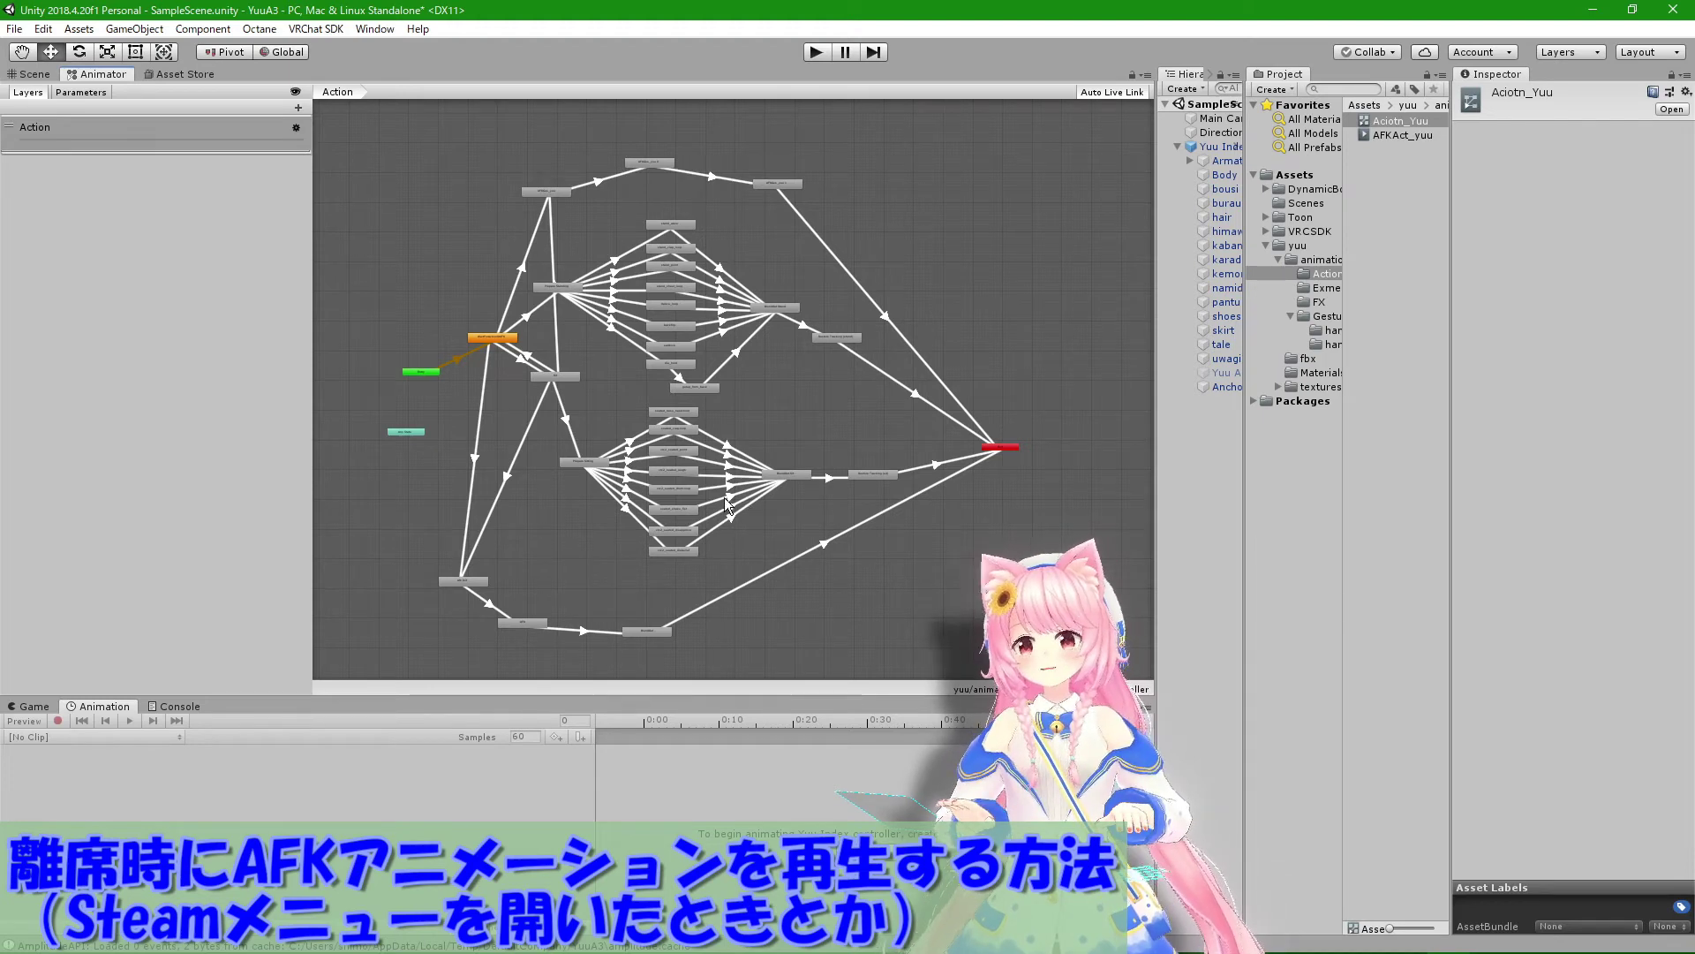
Step: Inspect the default WaitForActionOrAFK state and its Afk Init transition (AFK true, 0 duration)
{"action": "left_click_drag", "start_coordinate": [873, 655], "coordinate": [324, 570]}
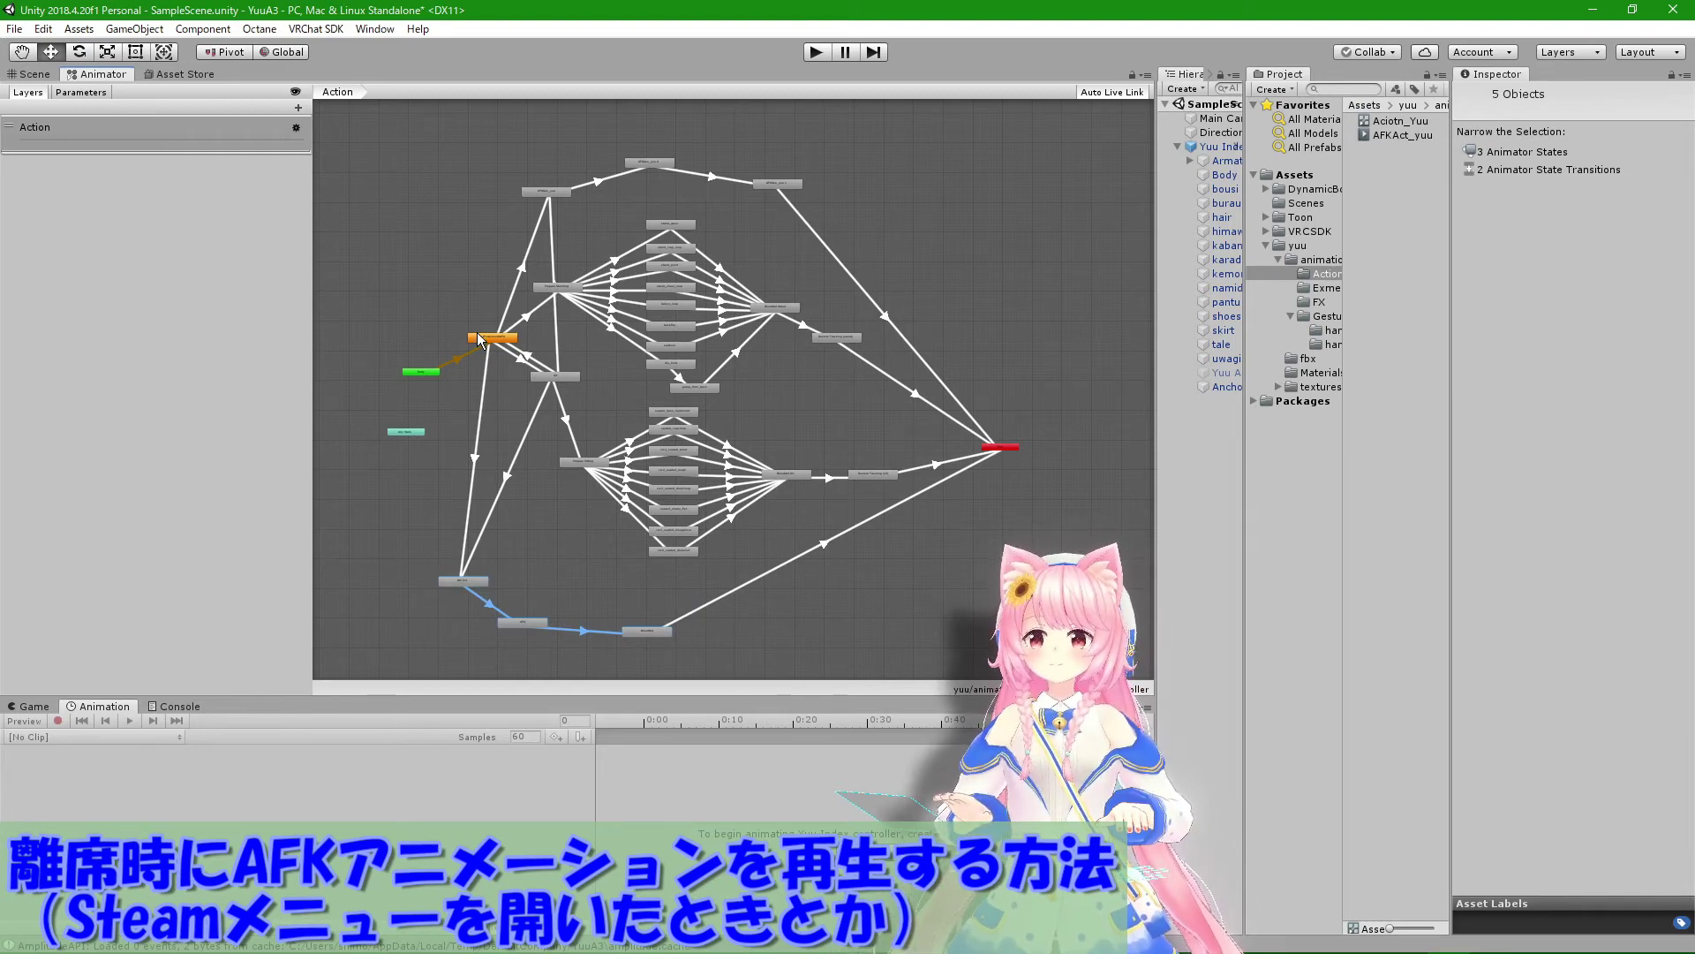
{"action": "left_click", "coordinate": [433, 373]}
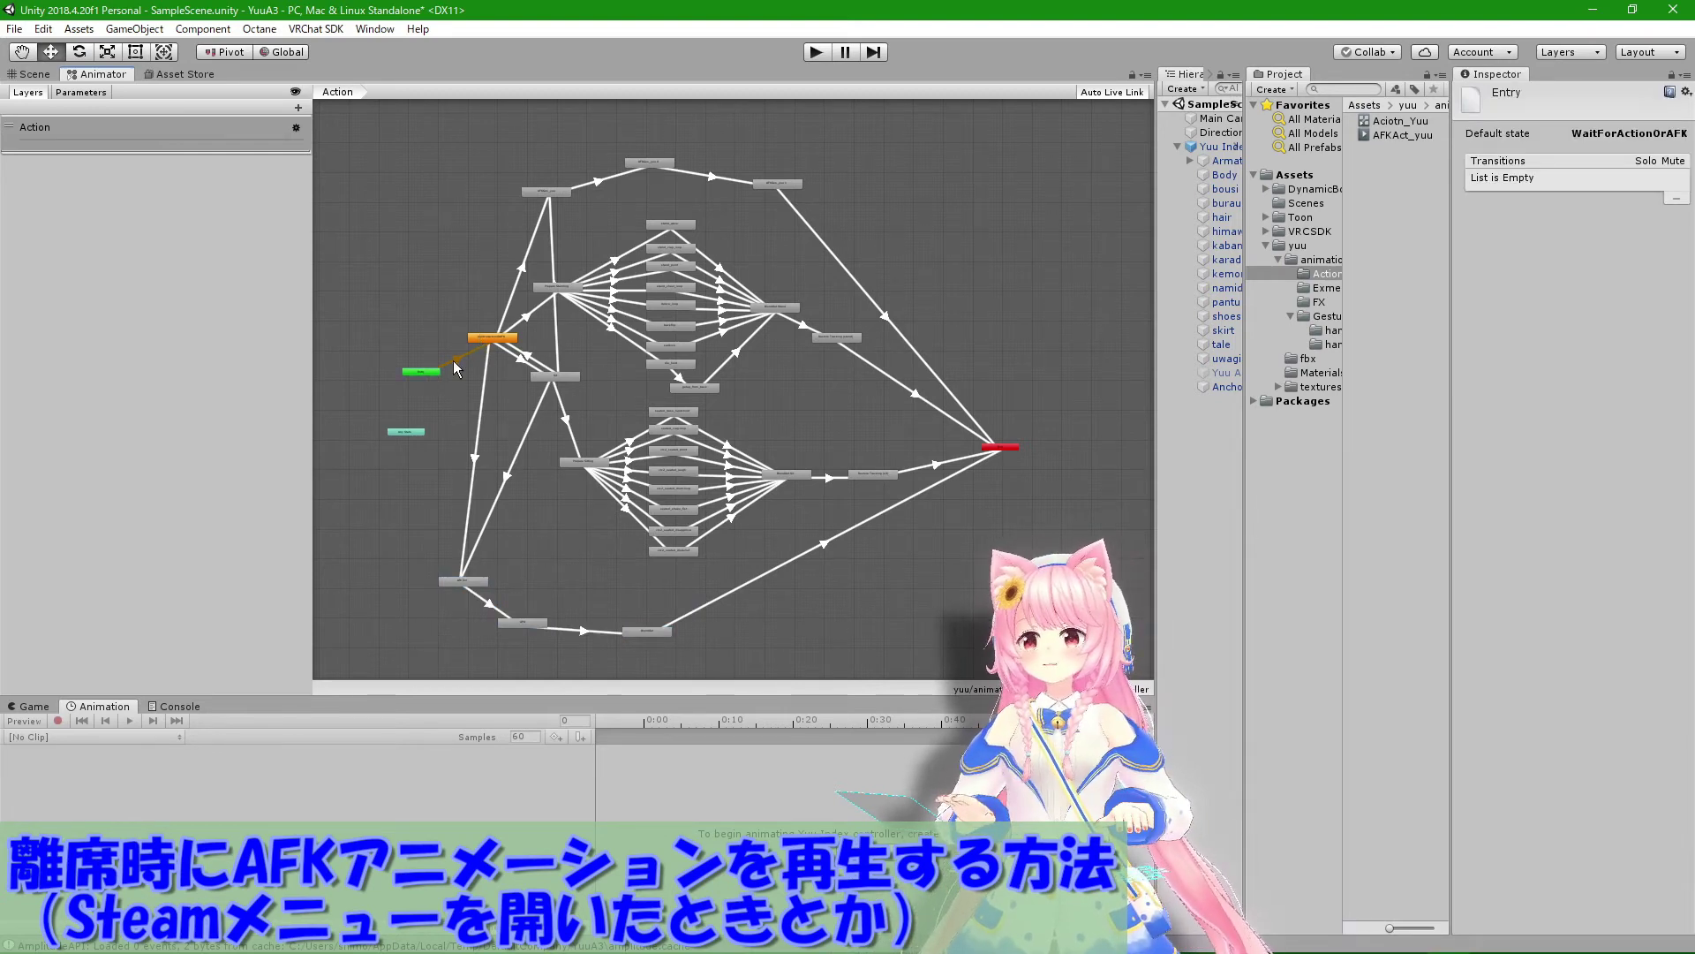
{"action": "left_click", "coordinate": [493, 342]}
{"action": "left_click", "coordinate": [492, 340]}
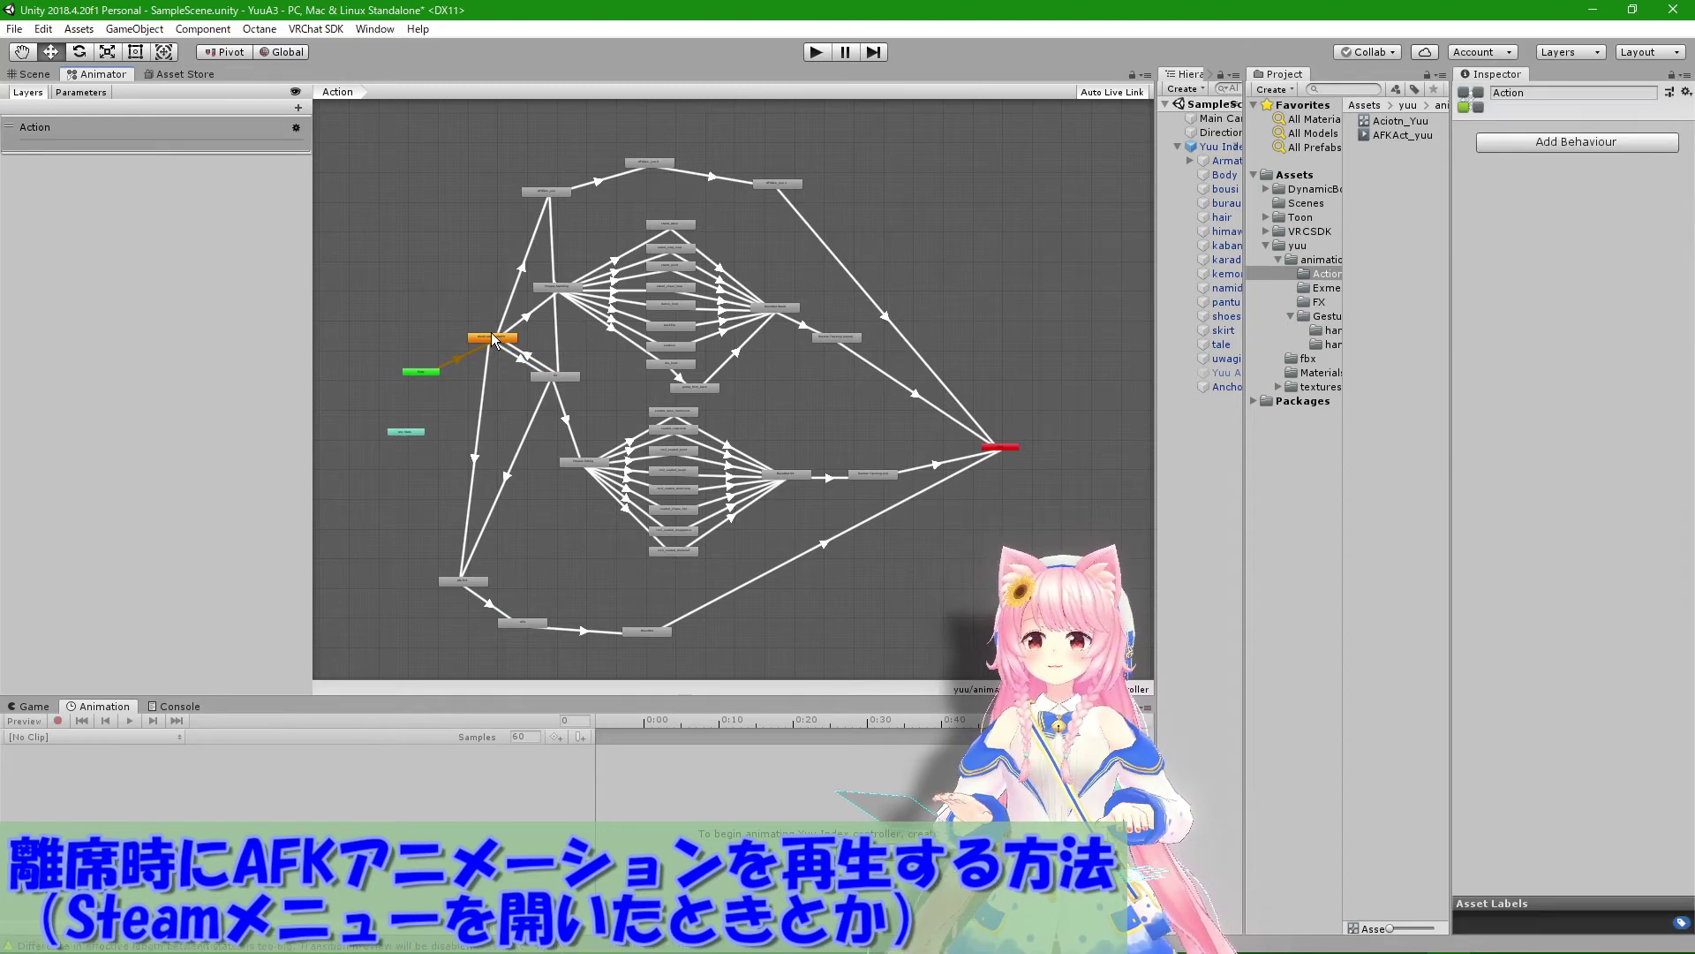
{"action": "left_click", "coordinate": [497, 344]}
{"action": "scroll", "coordinate": [499, 347], "scroll_direction": "up", "scroll_amount": 3}
{"action": "scroll", "coordinate": [499, 340], "scroll_direction": "up", "scroll_amount": 3}
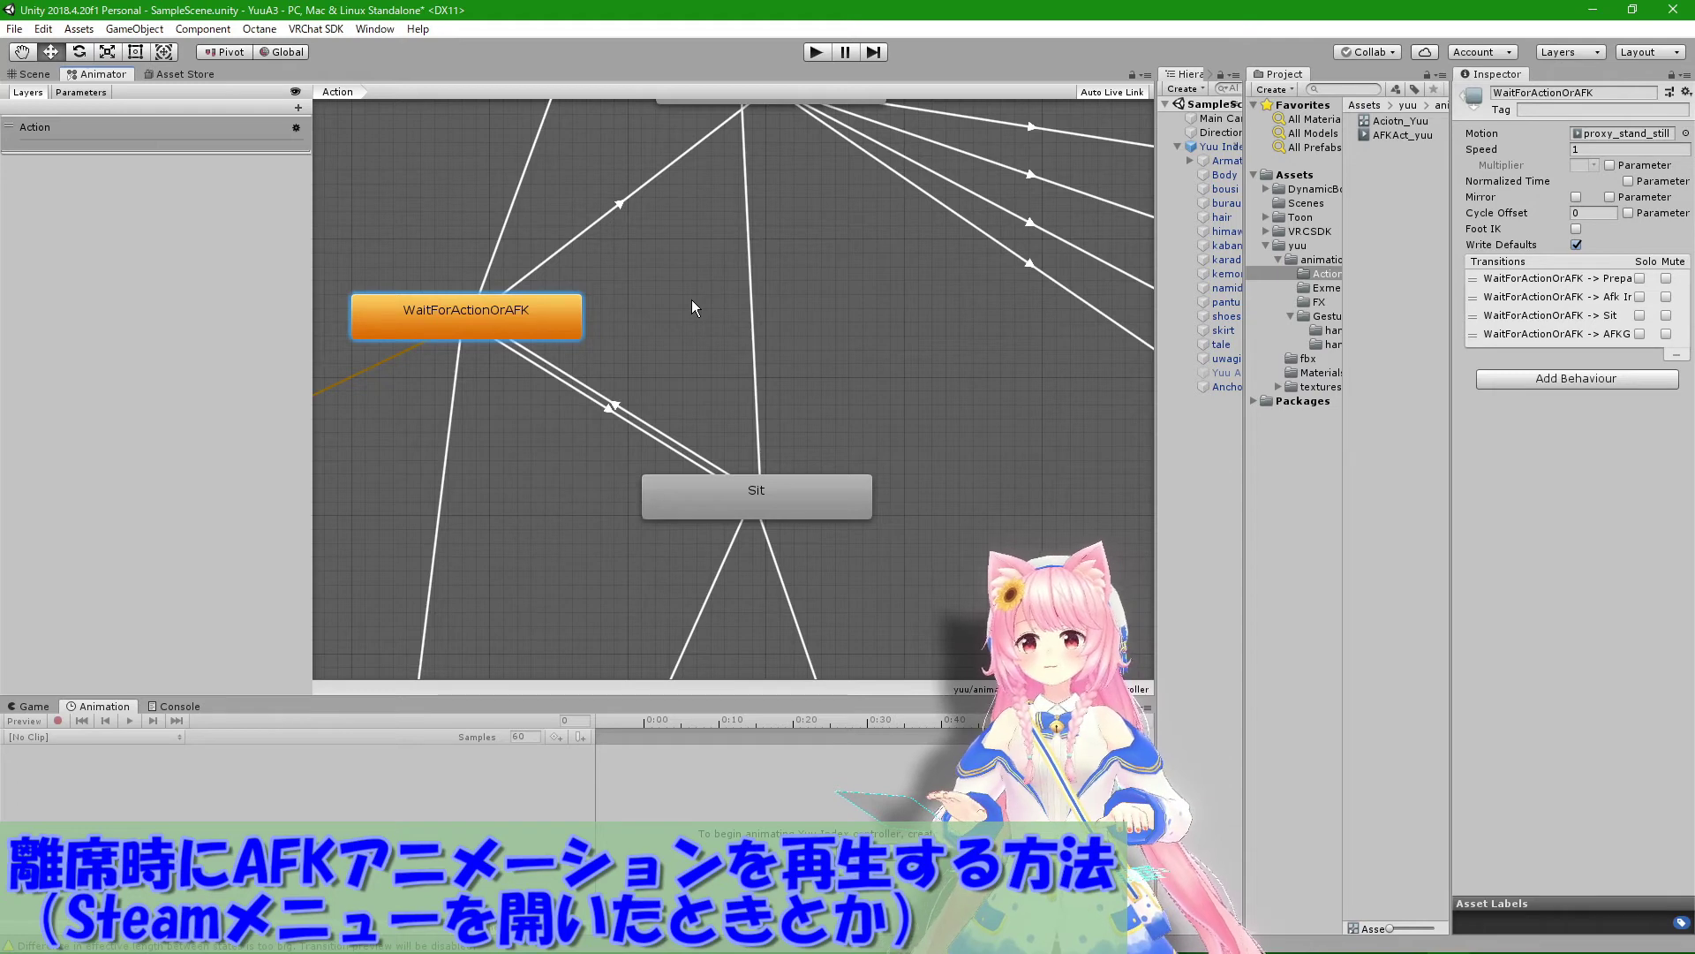
{"action": "scroll", "coordinate": [699, 309], "scroll_direction": "down", "scroll_amount": 5}
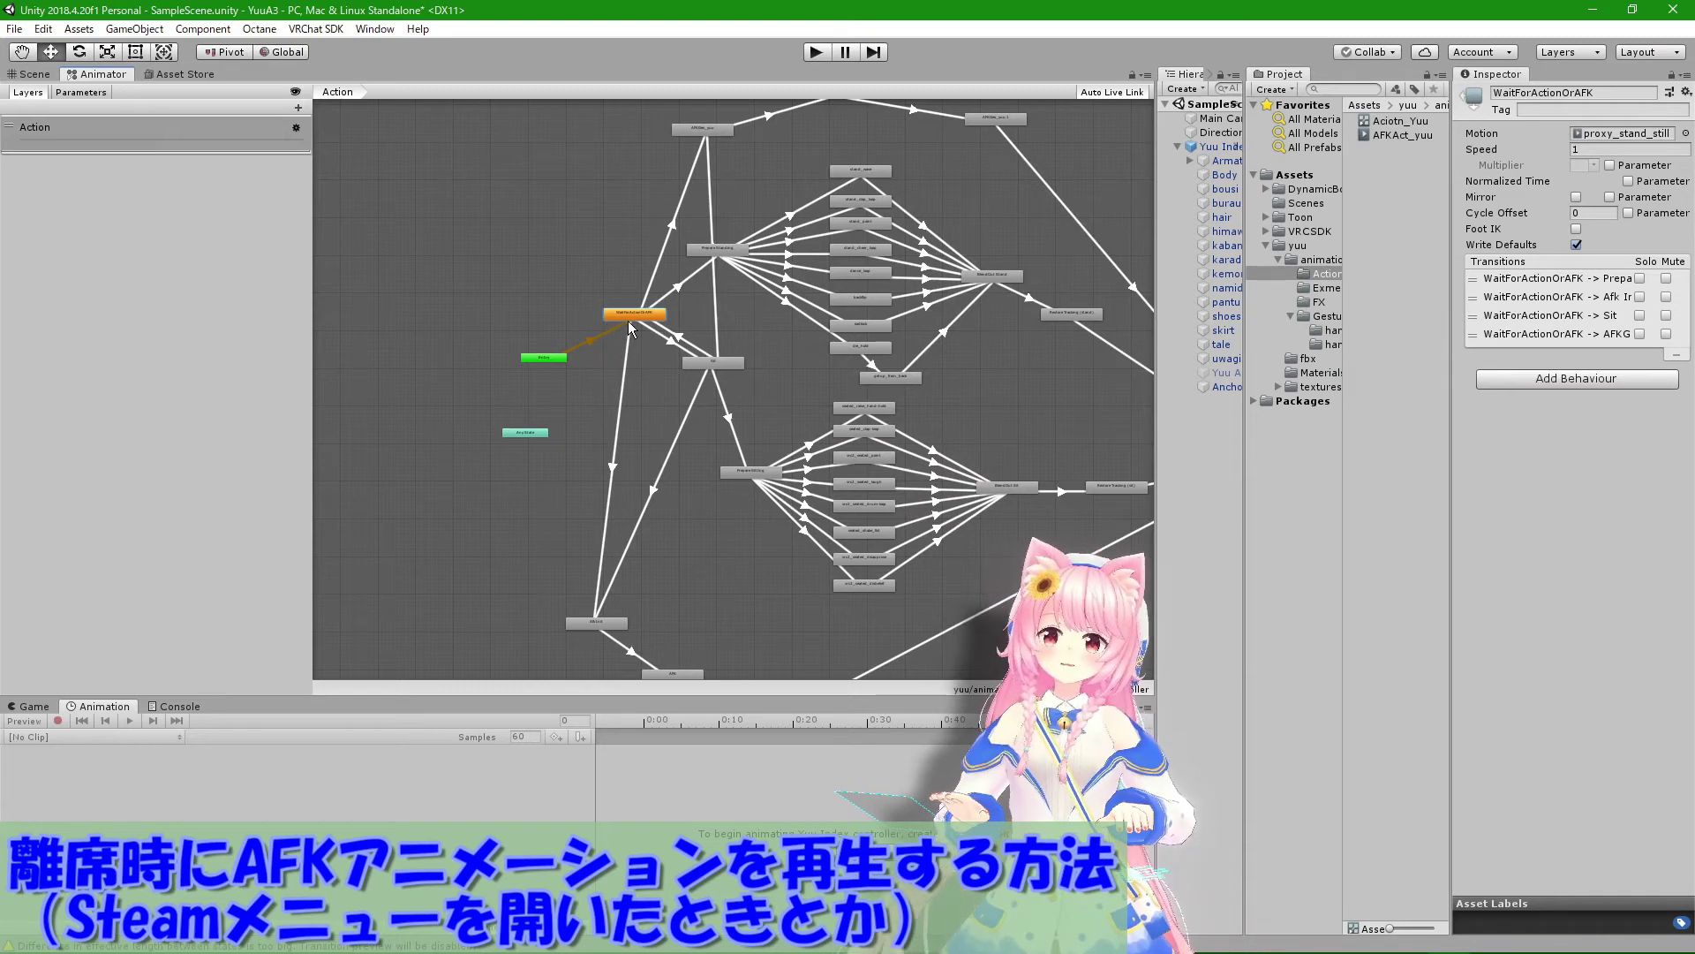
{"action": "left_click", "coordinate": [628, 353]}
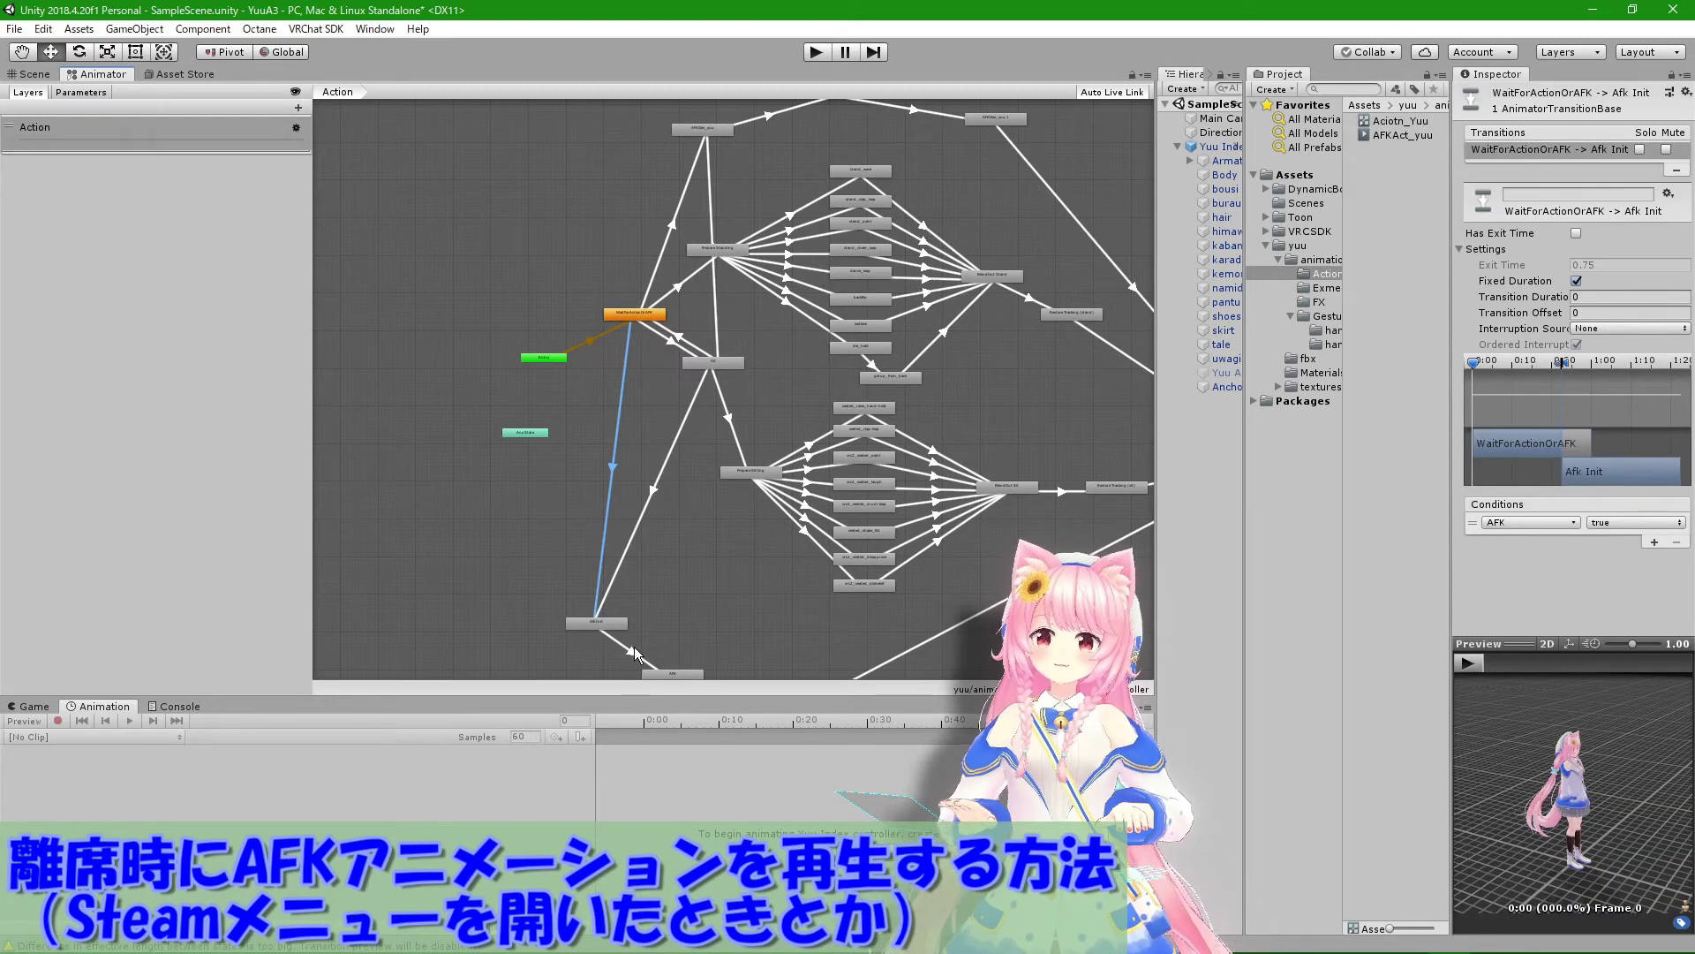
Step: Select the Afk Init state and locate its proxy_afk motion clip in the Project
{"action": "scroll", "coordinate": [606, 632], "scroll_direction": "down", "scroll_amount": 2}
{"action": "scroll", "coordinate": [602, 599], "scroll_direction": "up", "scroll_amount": 2}
{"action": "scroll", "coordinate": [565, 530], "scroll_direction": "up", "scroll_amount": 2}
{"action": "middle_click_drag", "start_coordinate": [540, 484], "coordinate": [540, 279]}
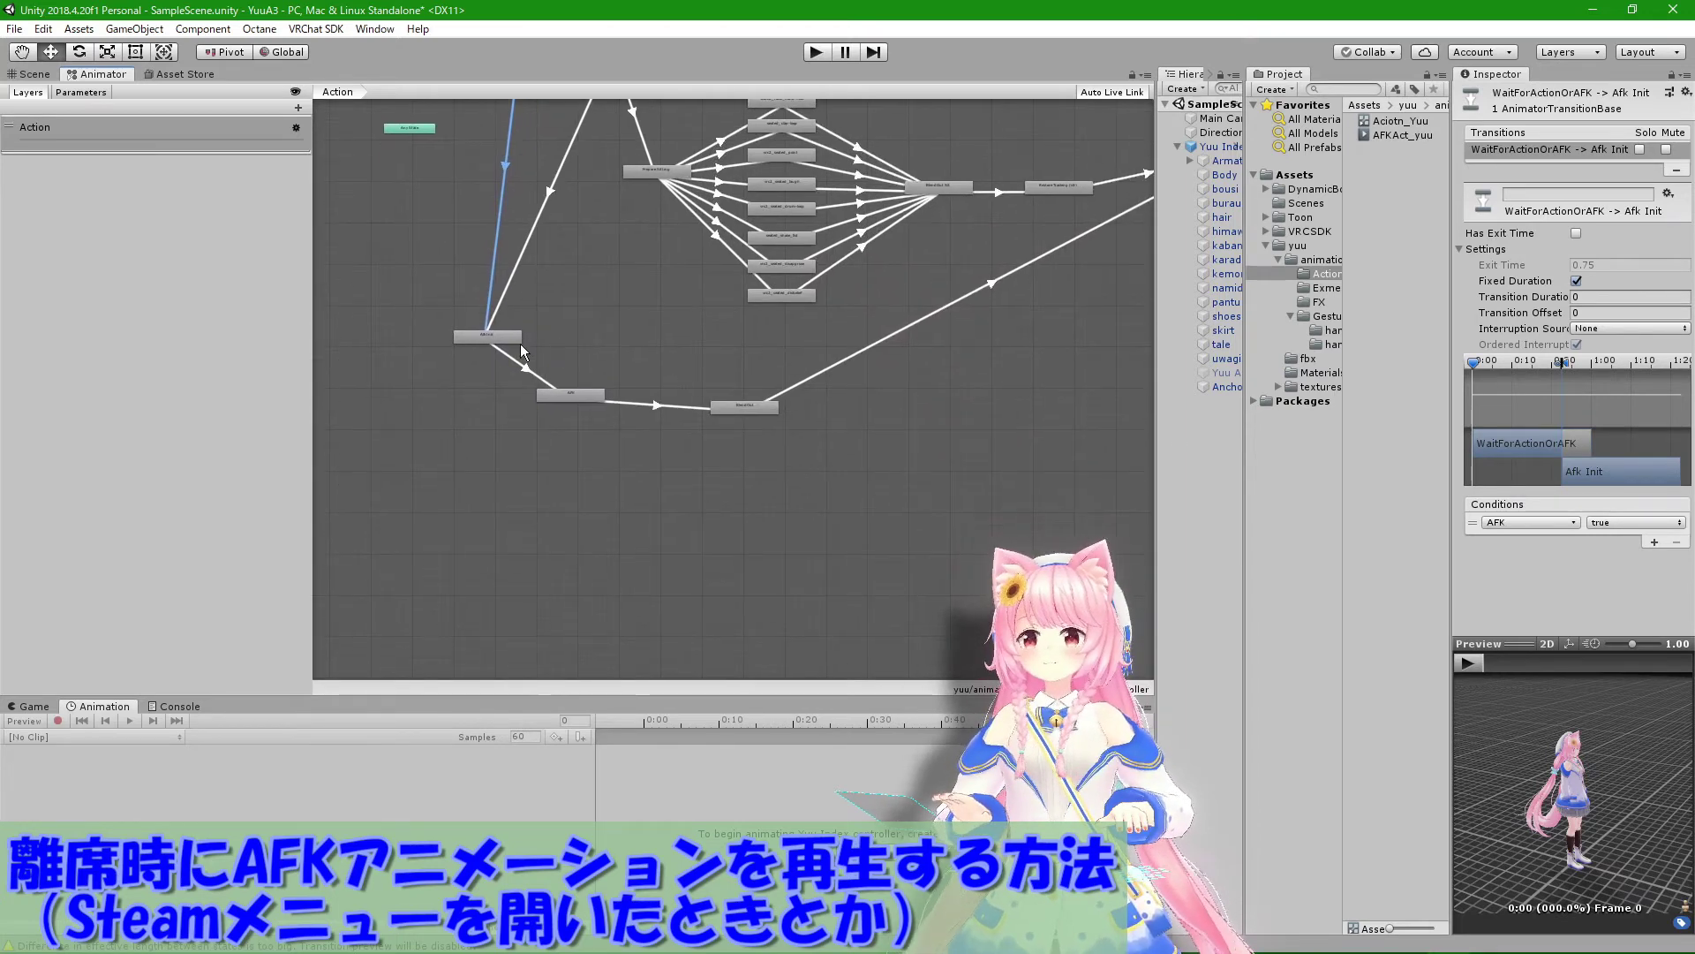
{"action": "left_click", "coordinate": [516, 341]}
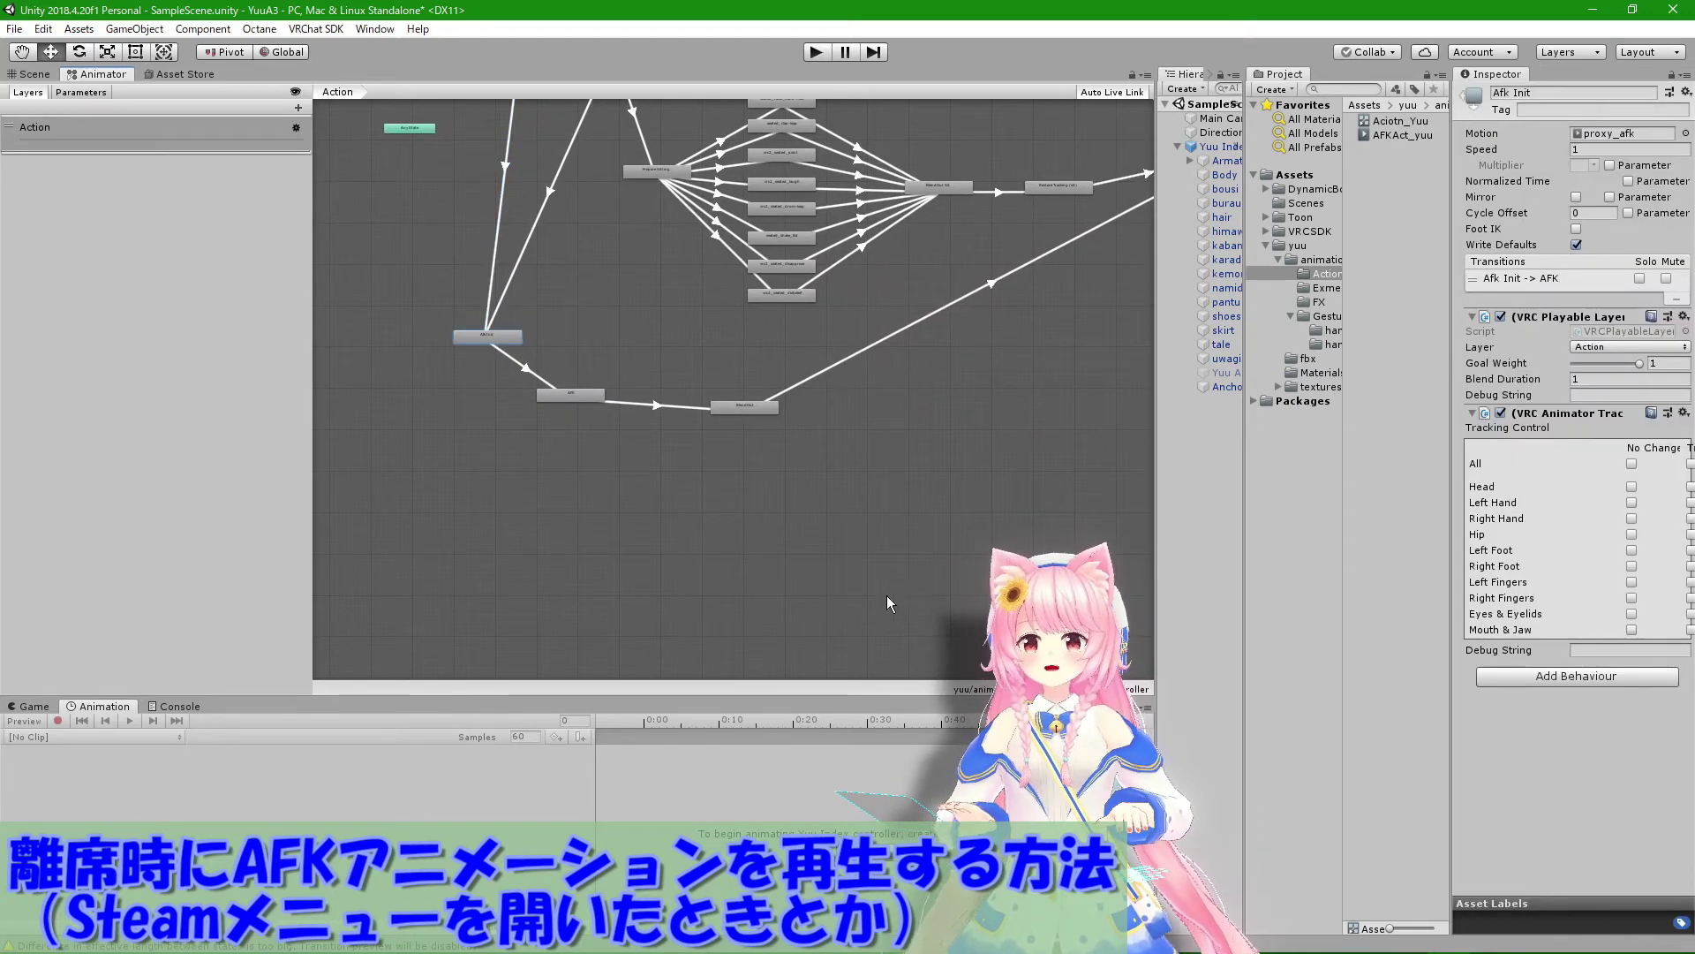
{"action": "middle_click_drag", "start_coordinate": [888, 595], "coordinate": [819, 587]}
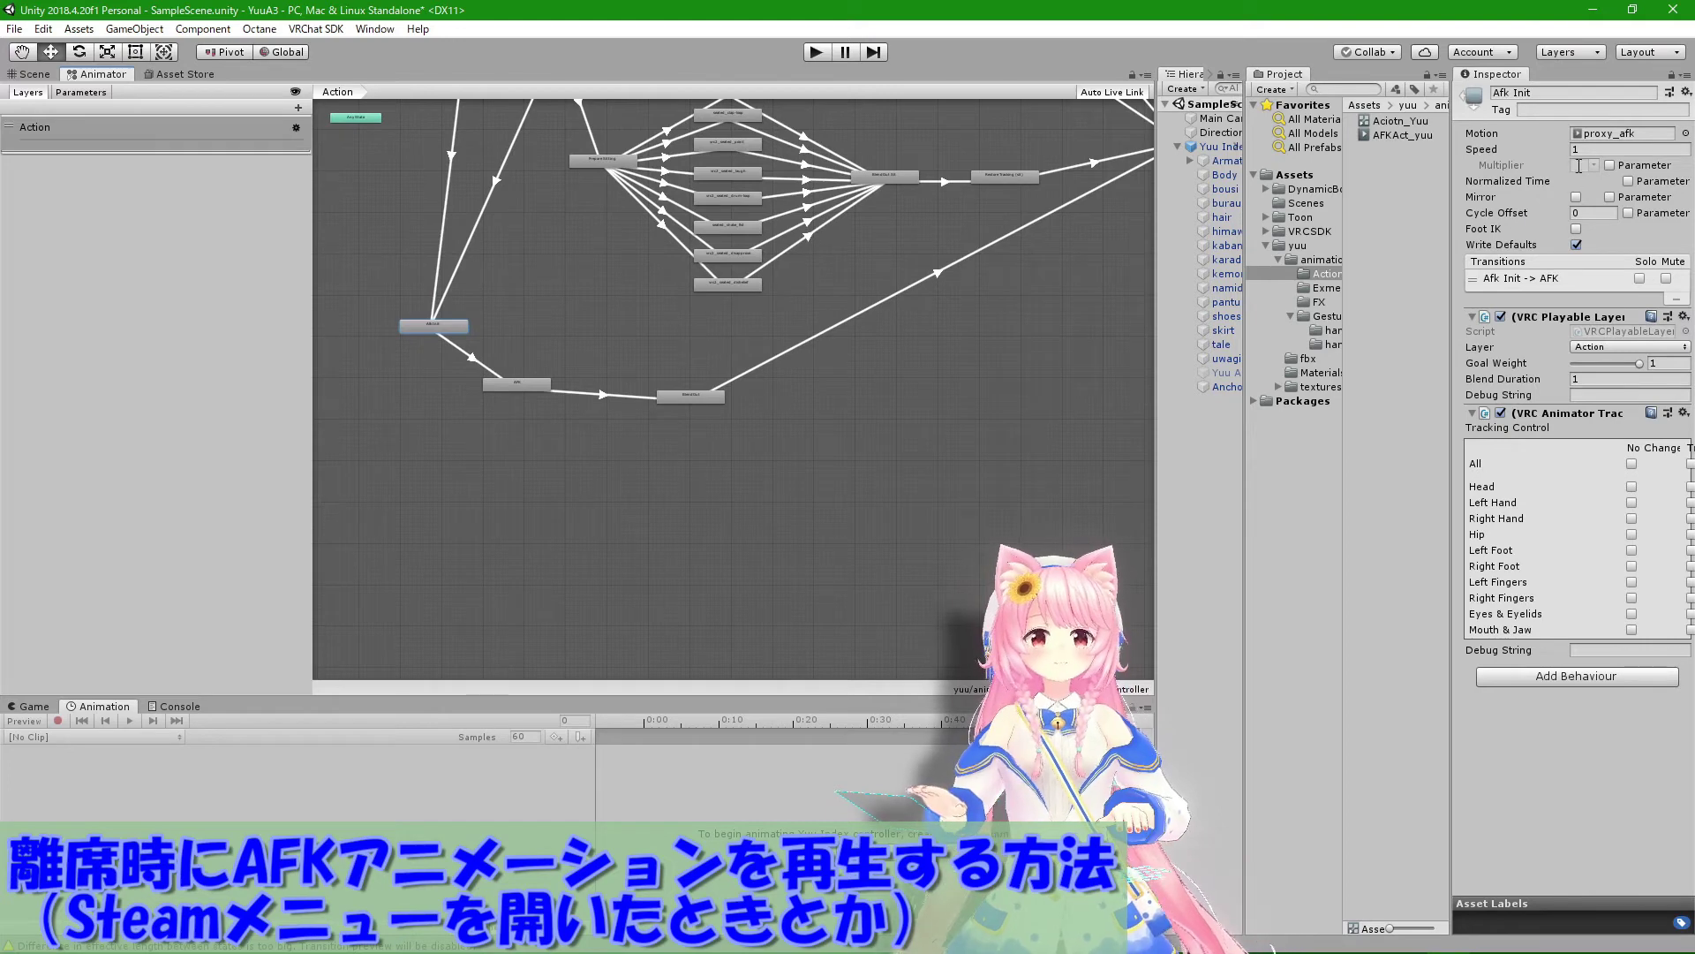
{"action": "left_click", "coordinate": [1600, 134]}
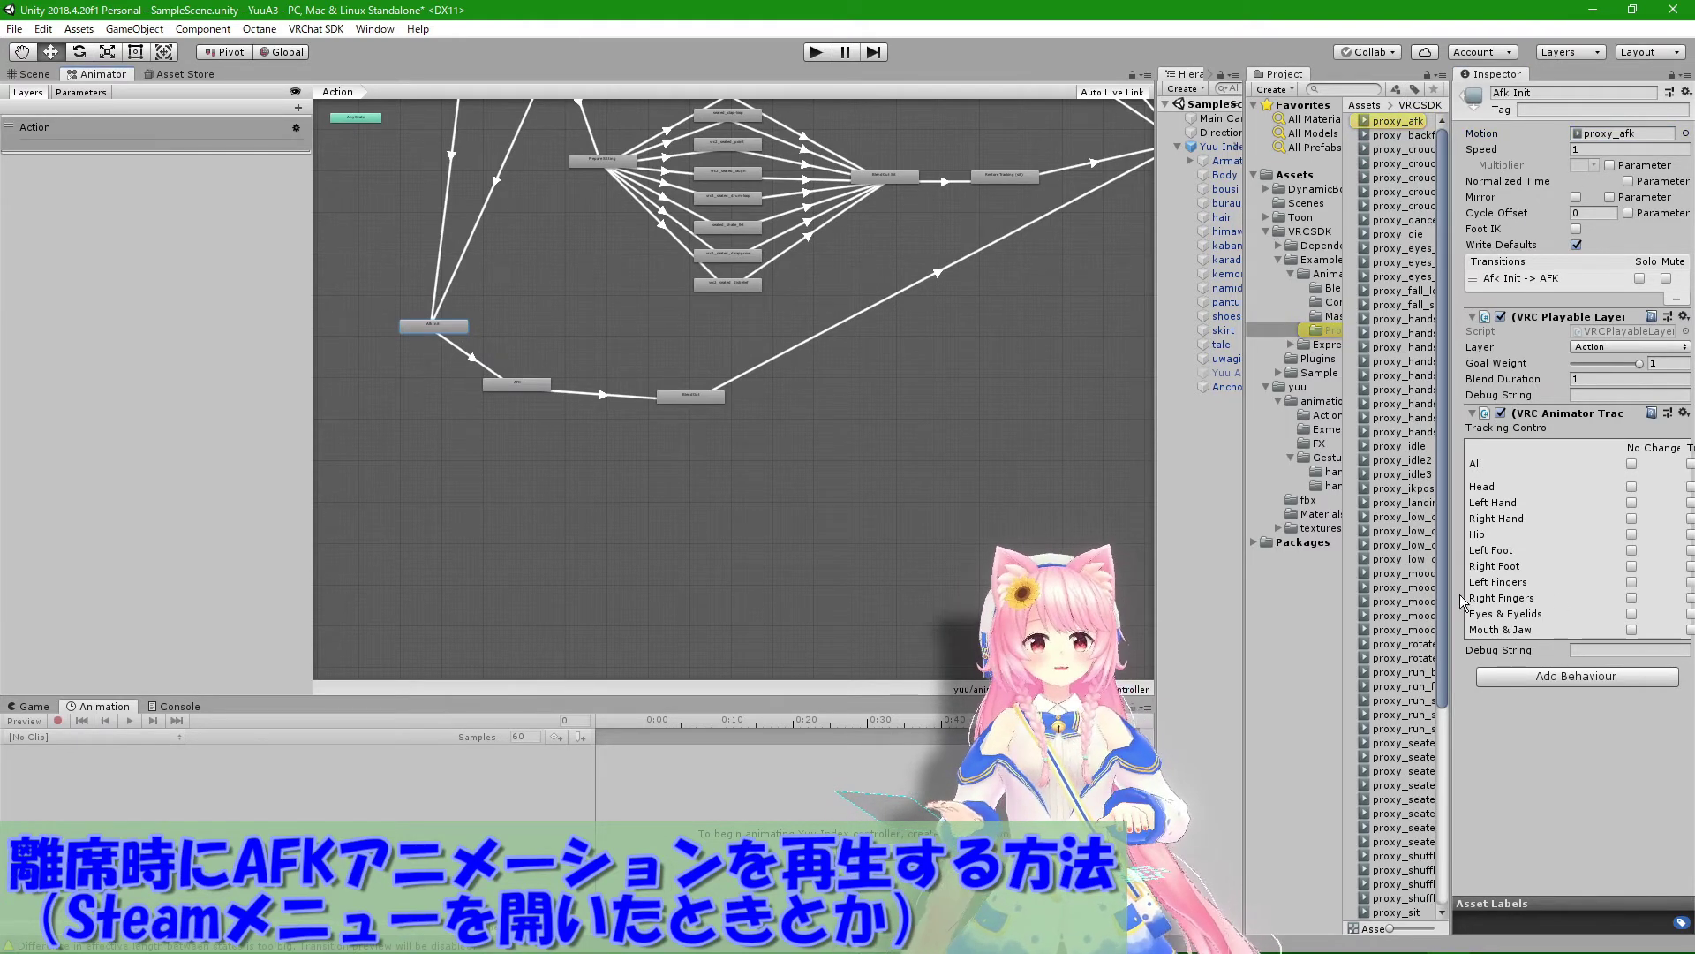
Step: Open the proxy_afk clip and play its animation preview
{"action": "left_click_drag", "start_coordinate": [1446, 601], "coordinate": [1144, 601]}
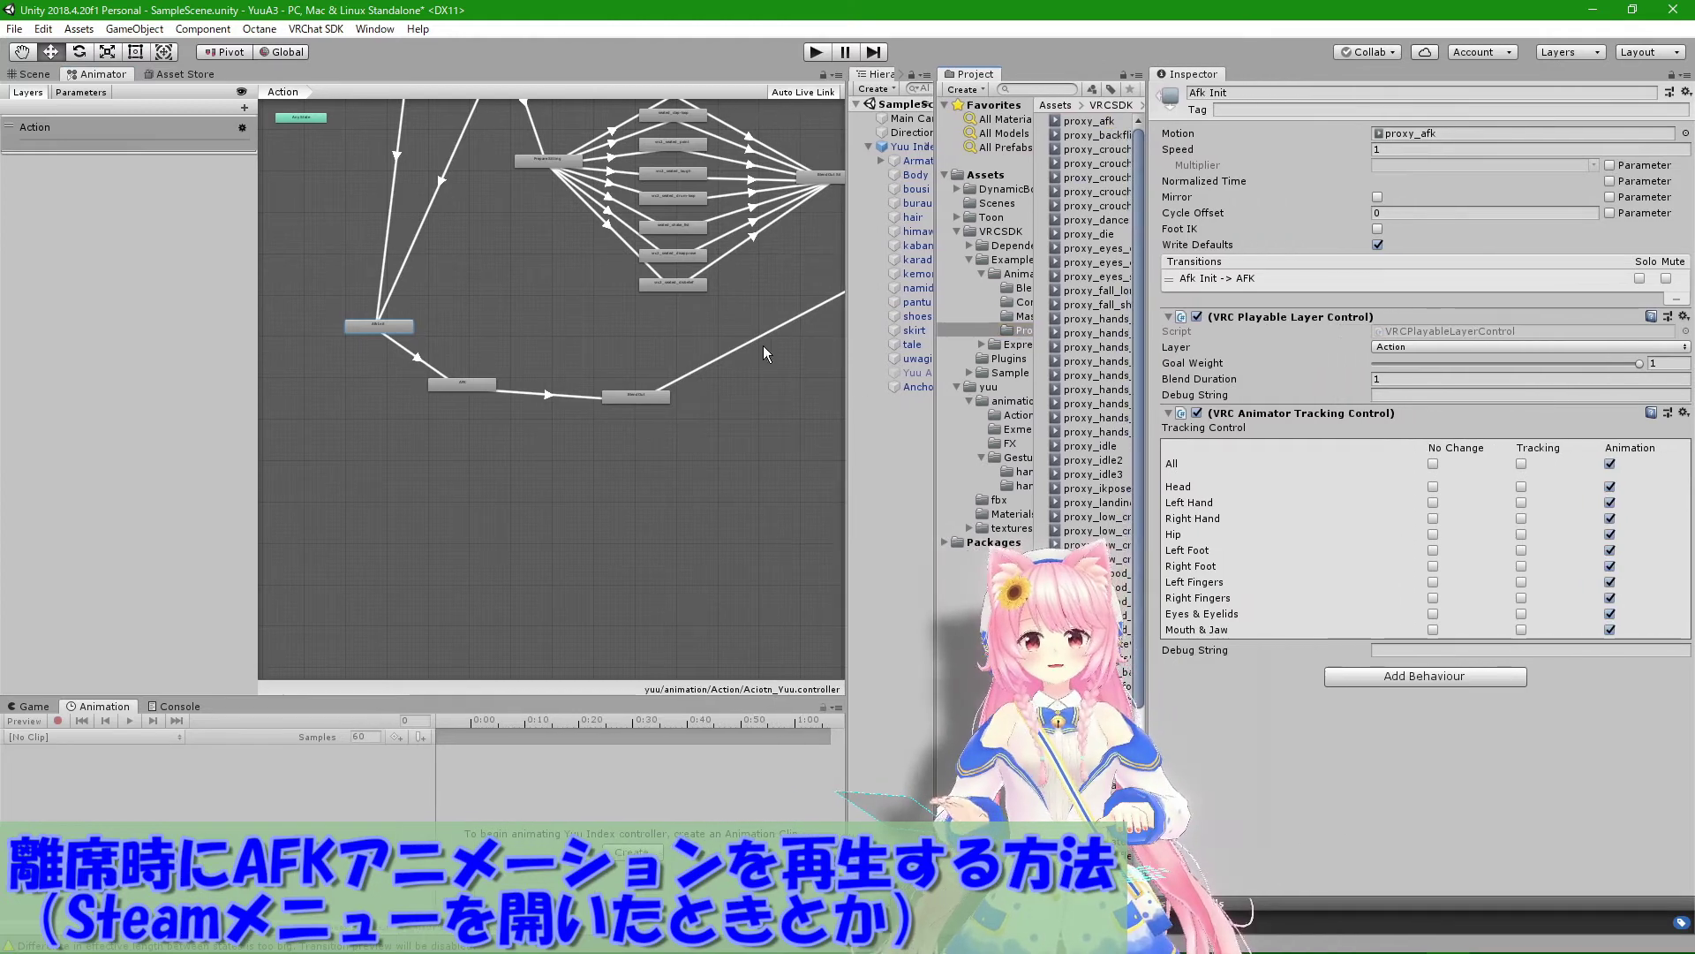
{"action": "double_click", "coordinate": [1415, 134]}
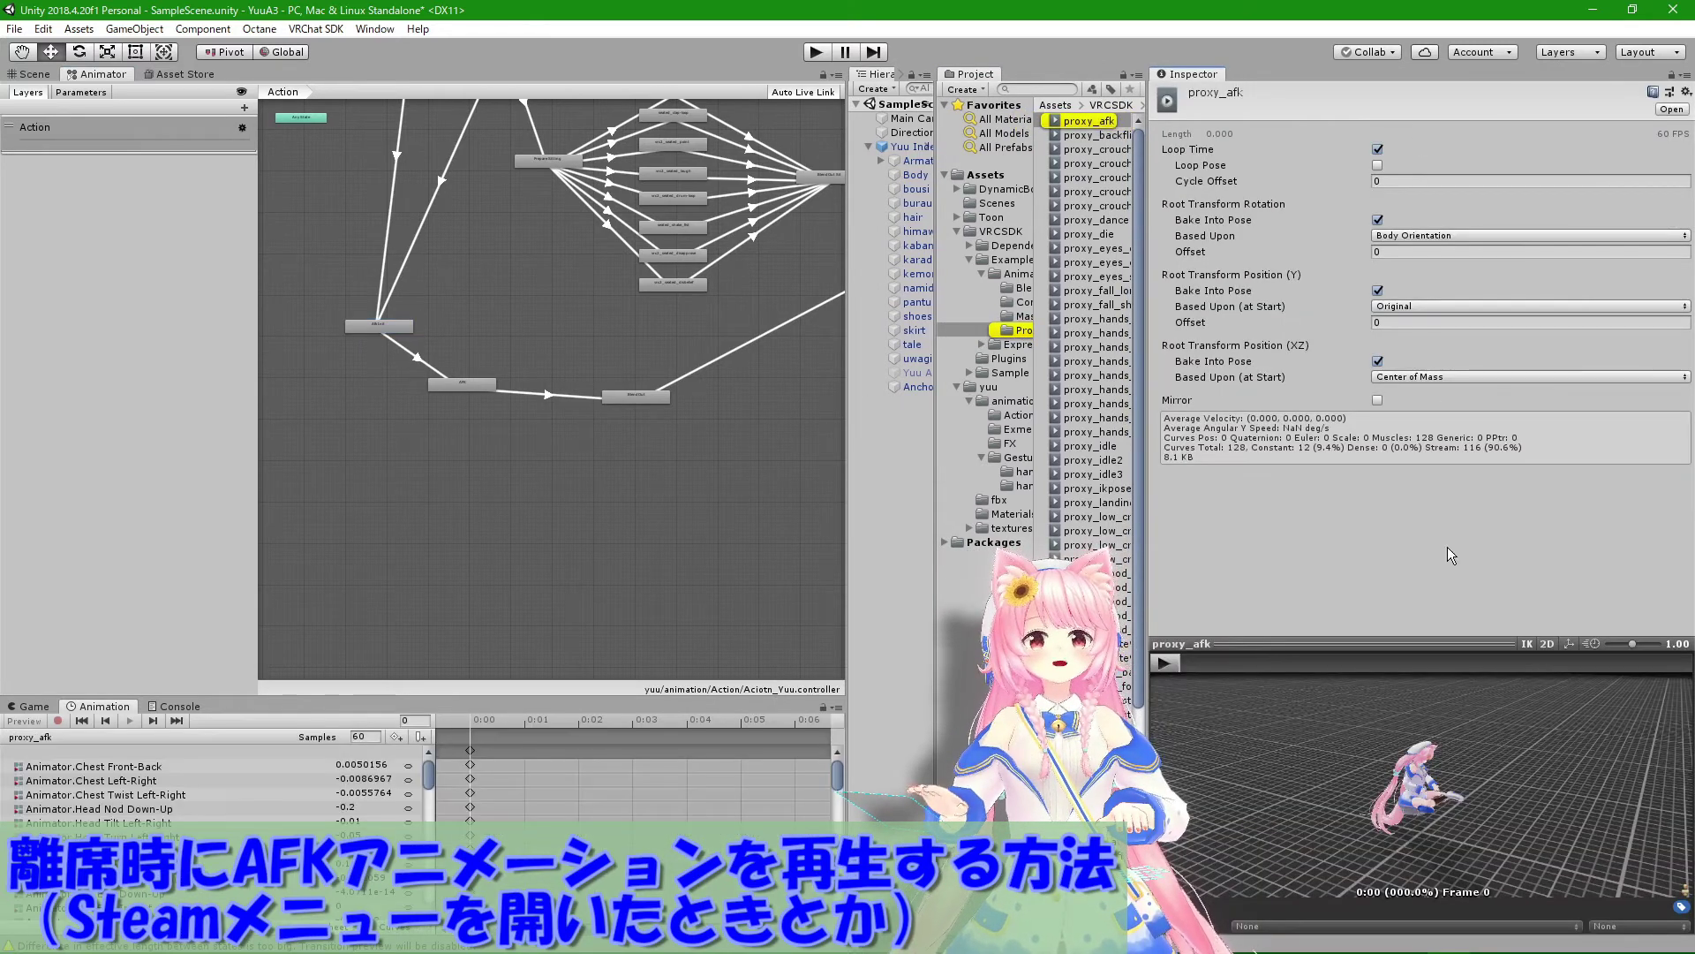
{"action": "left_click", "coordinate": [1164, 663]}
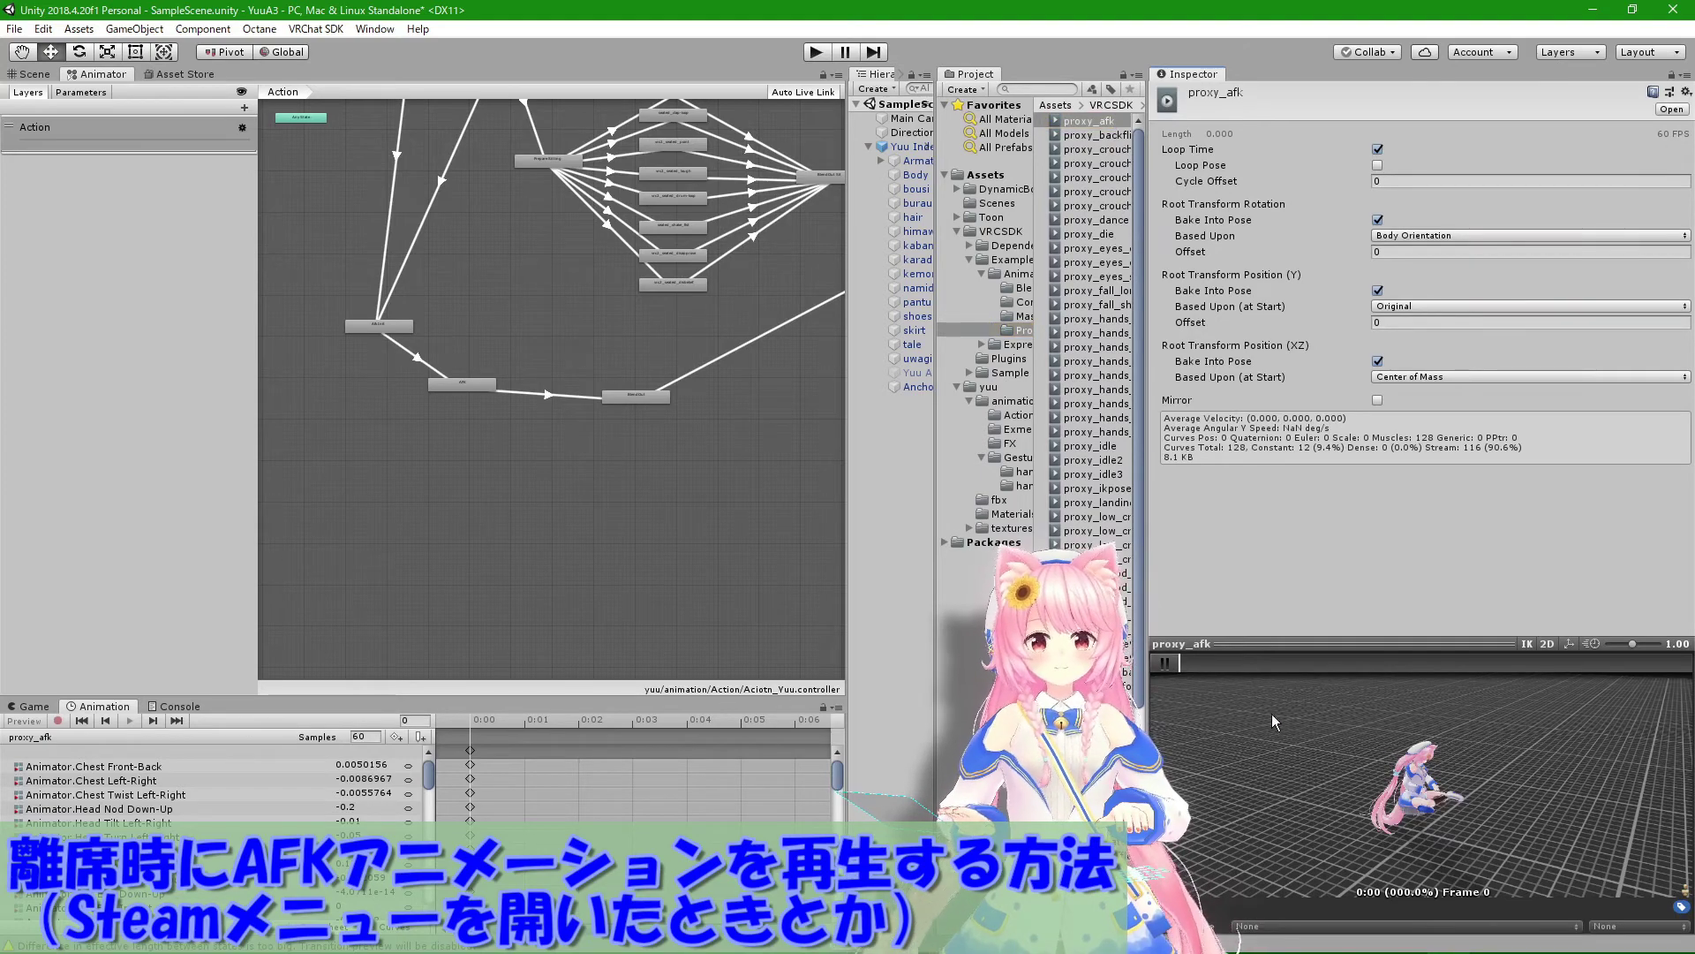
{"action": "left_click", "coordinate": [1161, 664]}
{"action": "left_click_drag", "start_coordinate": [1325, 768], "coordinate": [1455, 766]}
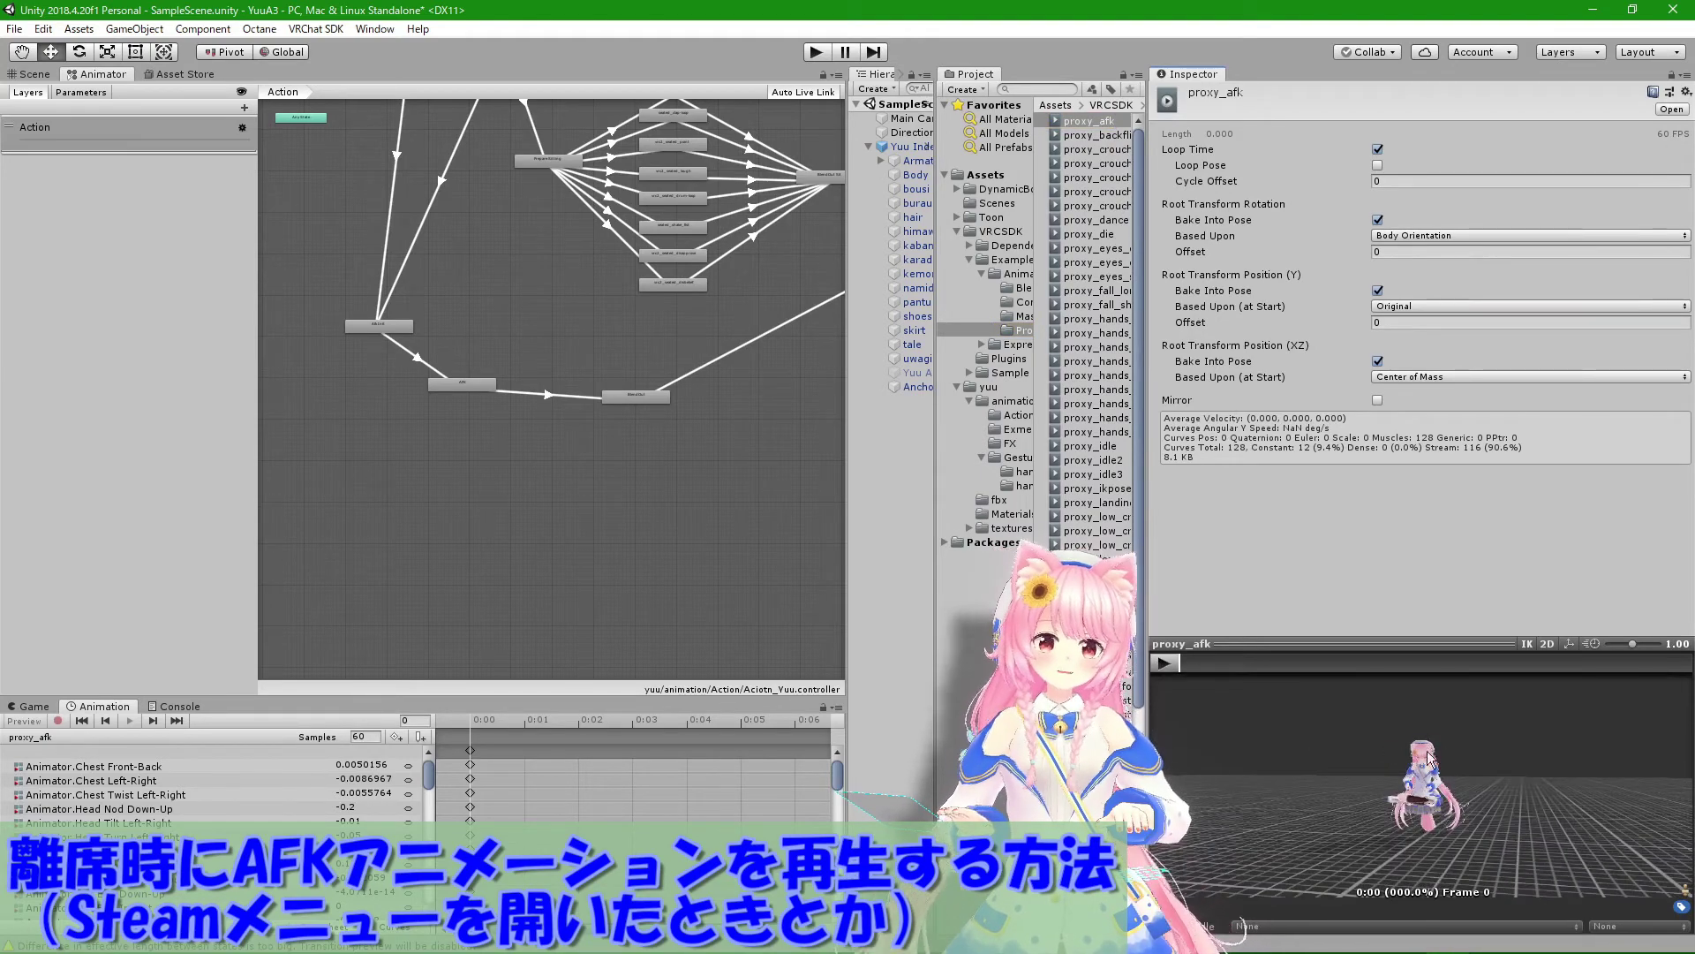
{"action": "scroll", "coordinate": [1454, 766], "scroll_direction": "up", "scroll_amount": 2}
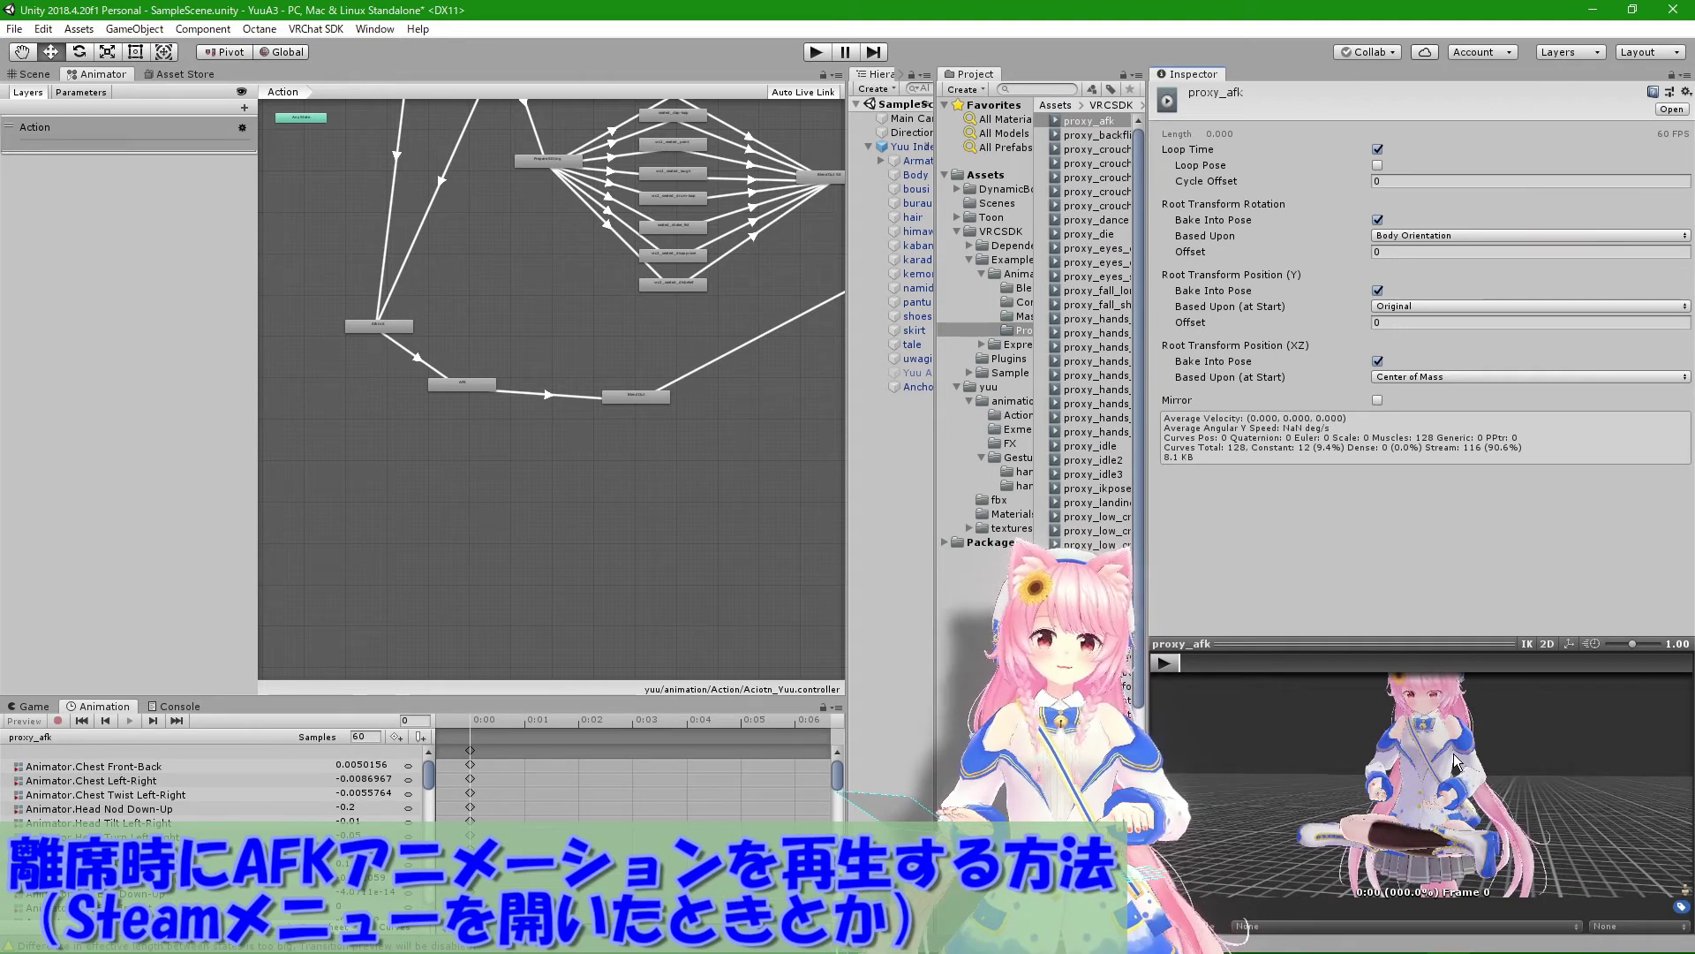
{"action": "scroll", "coordinate": [1455, 761], "scroll_direction": "down", "scroll_amount": 3}
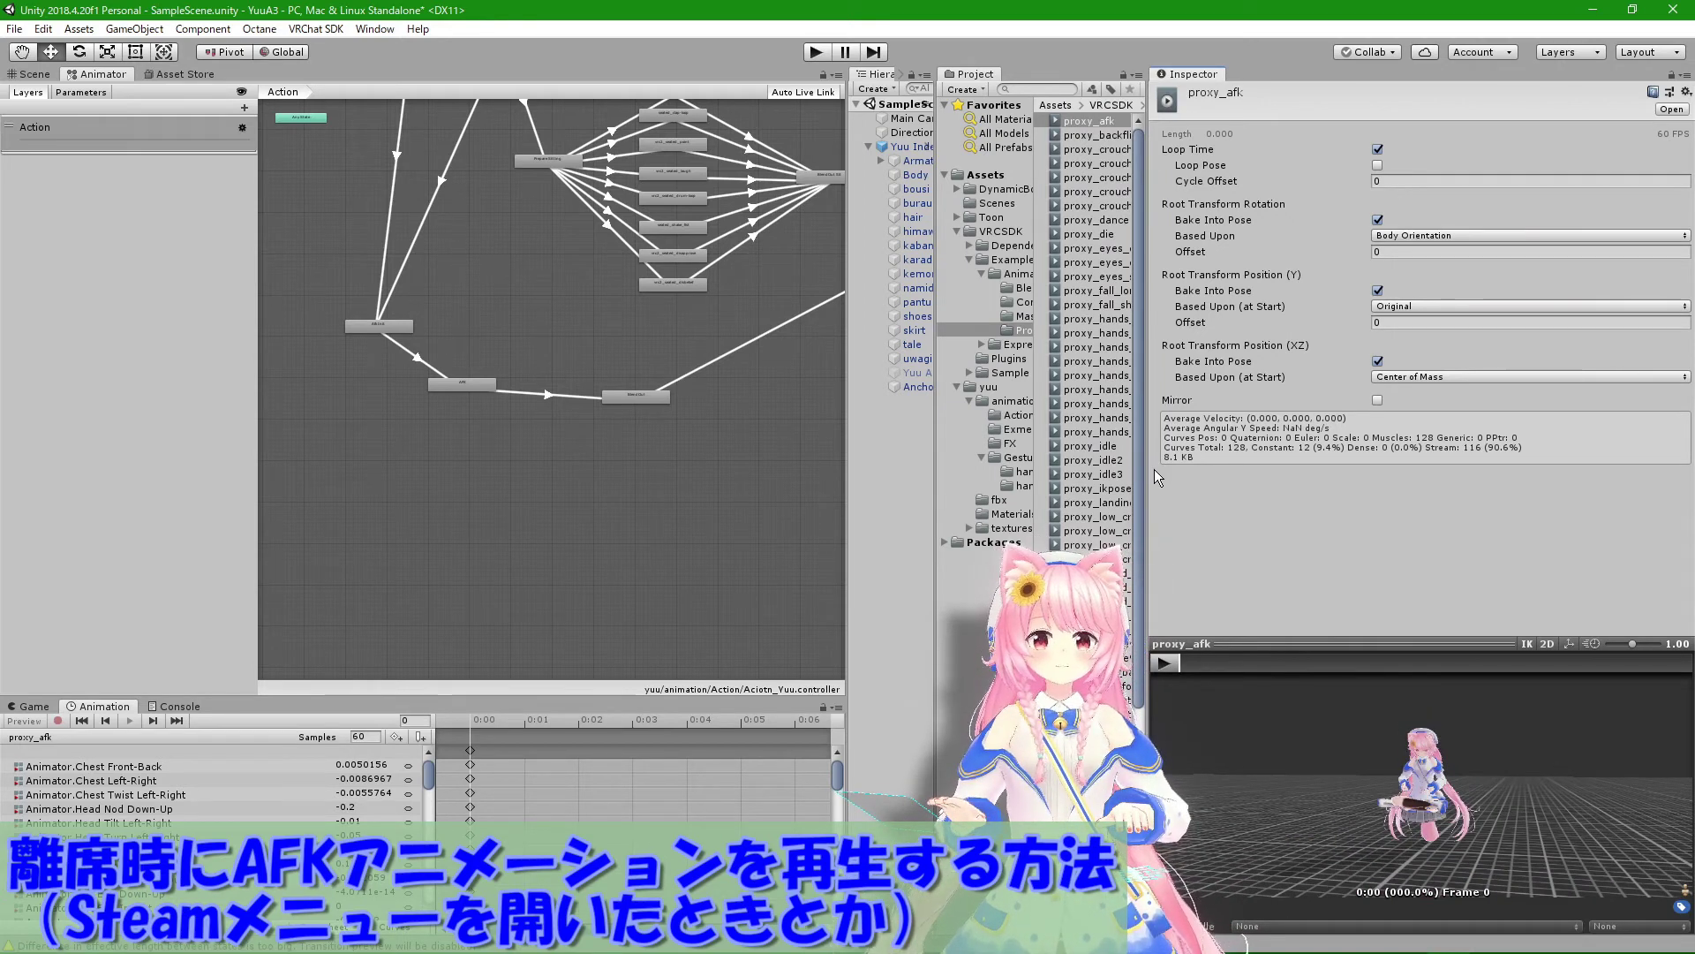
Step: Navigate the Project window to the yuu/animation/Action folder
{"action": "left_click_drag", "start_coordinate": [1148, 468], "coordinate": [1407, 468]}
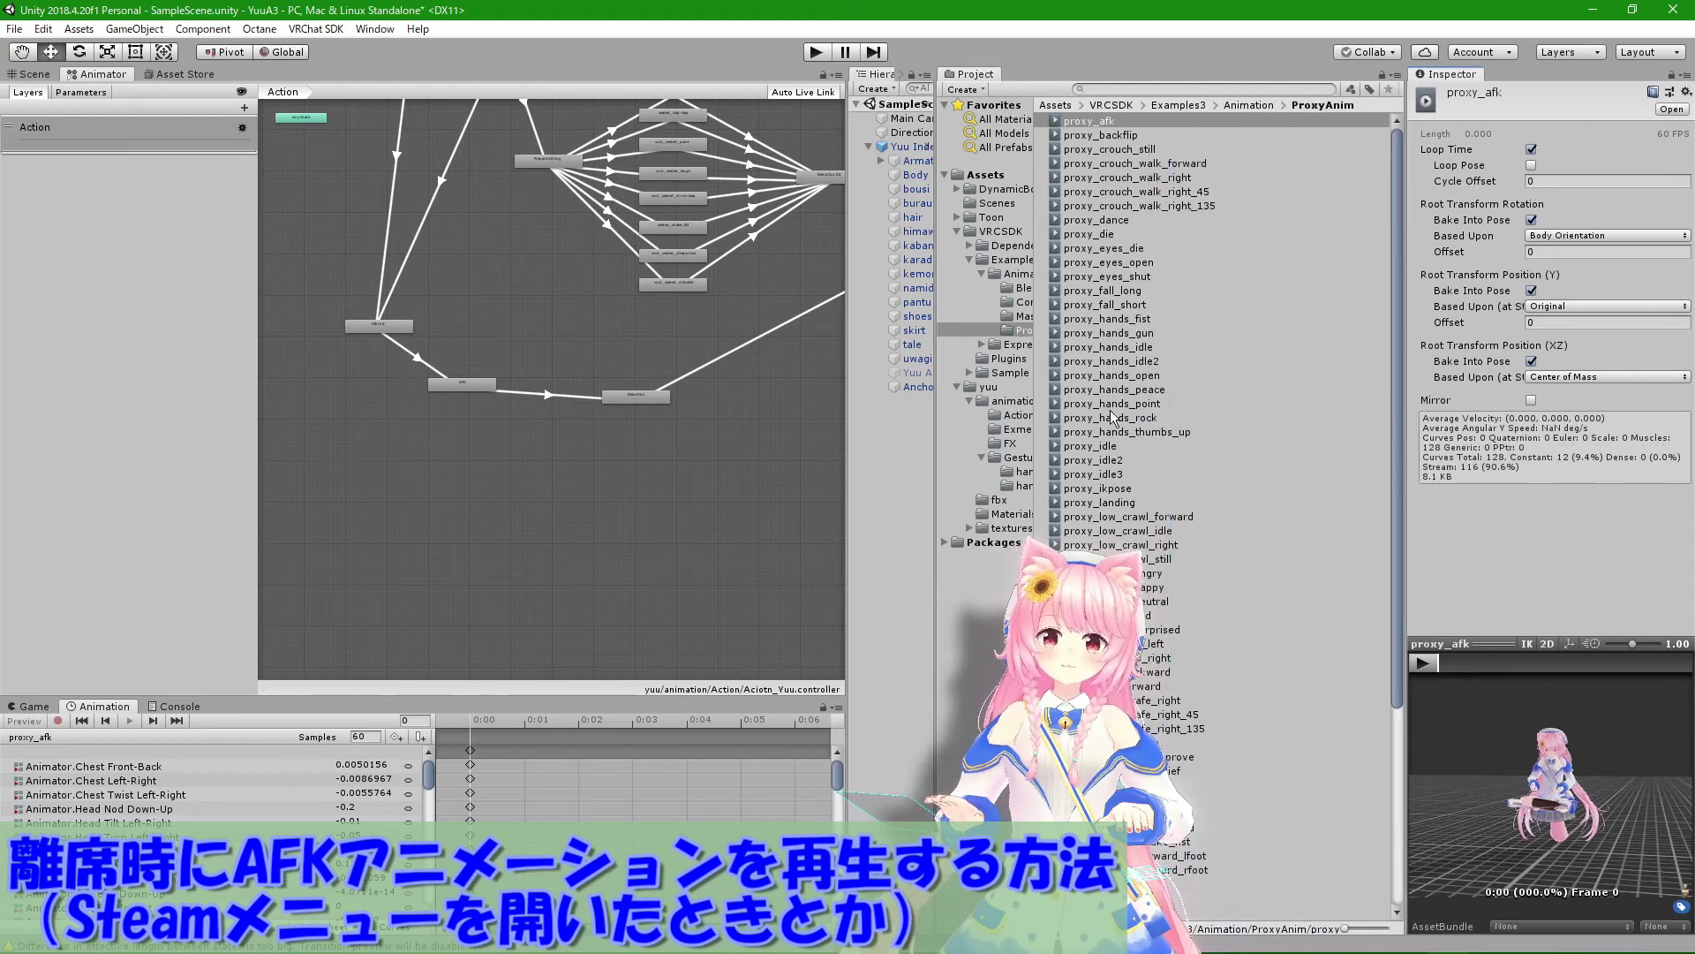
{"action": "left_click", "coordinate": [1030, 369]}
{"action": "left_click_drag", "start_coordinate": [1034, 369], "coordinate": [1297, 373]}
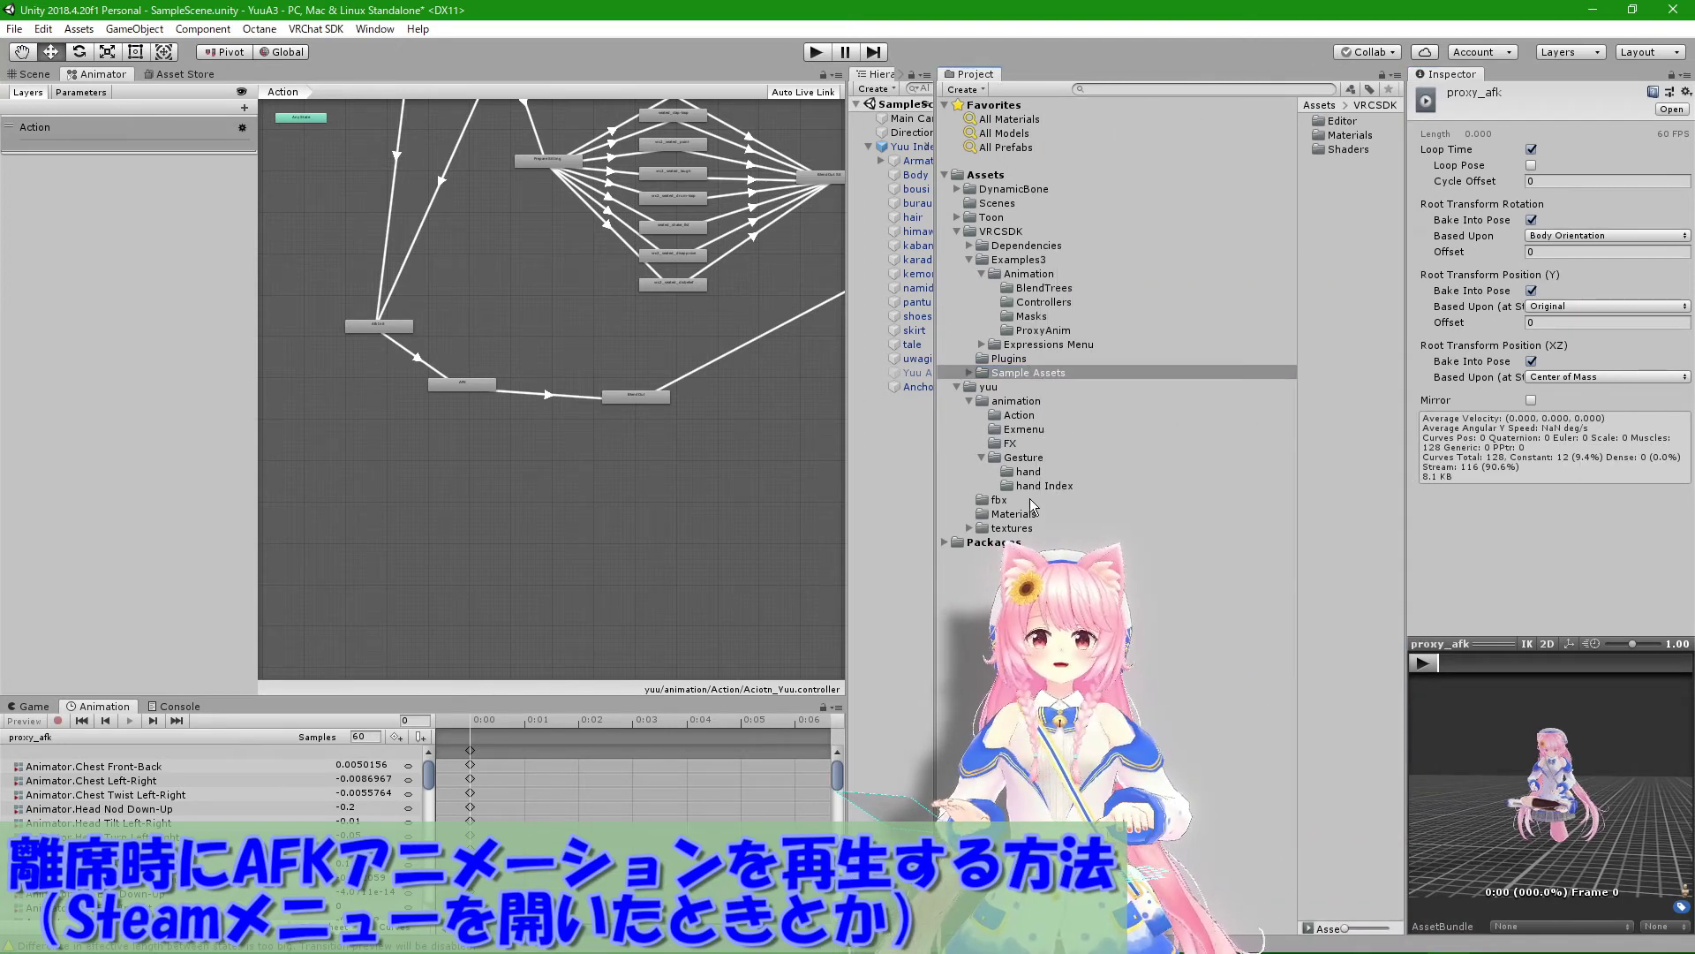
{"action": "left_click", "coordinate": [1019, 415]}
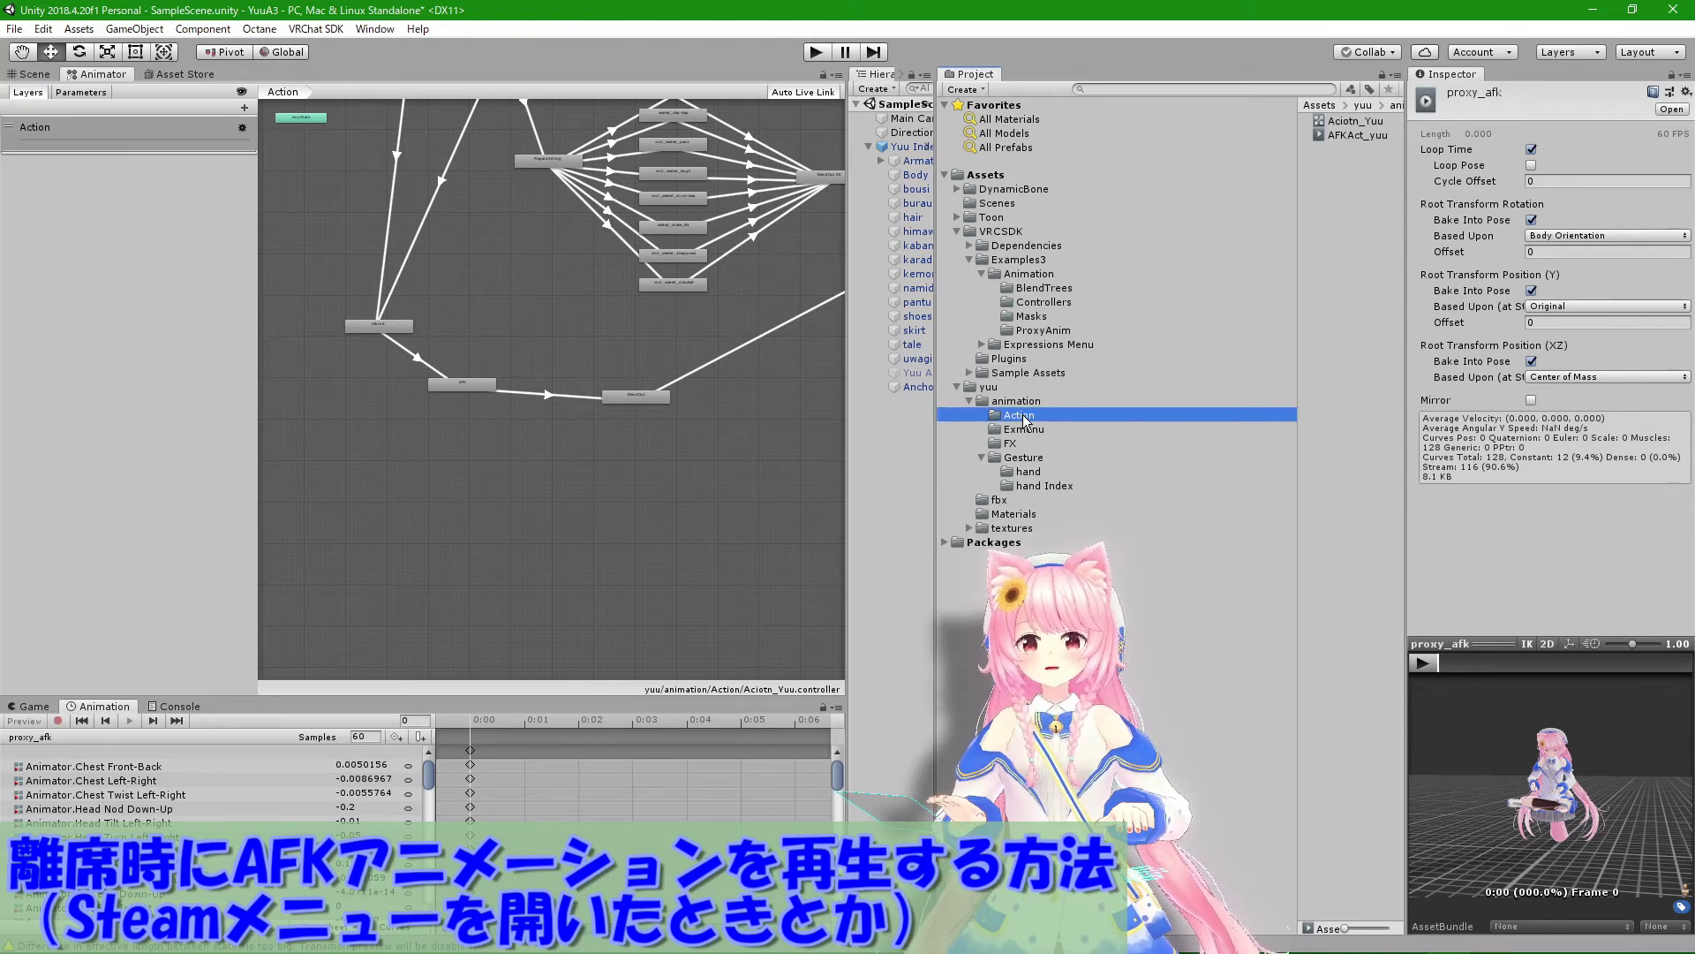
Step: Inspect the AFKAct_yuu clip and play its pose preview on the avatar
{"action": "left_click", "coordinate": [1360, 135]}
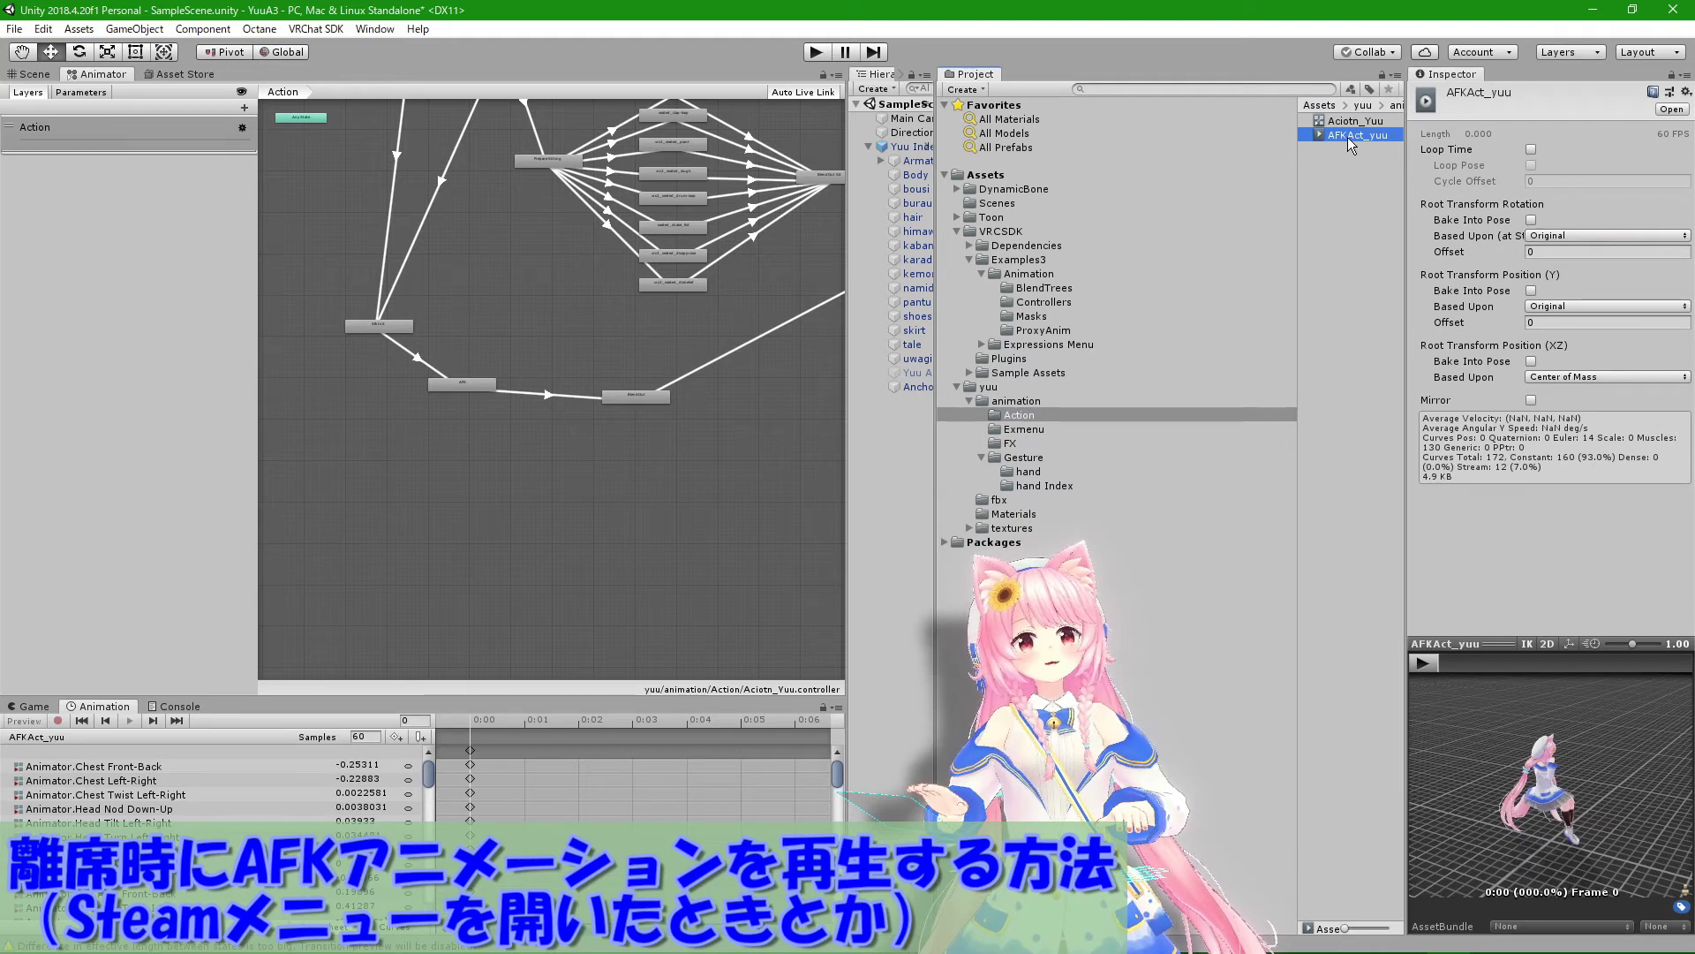
{"action": "mouse_move", "coordinate": [1519, 777]}
{"action": "left_mouse_down"}
{"action": "mouse_move", "coordinate": [1553, 770]}
{"action": "mouse_move", "coordinate": [1430, 777]}
{"action": "left_mouse_up"}
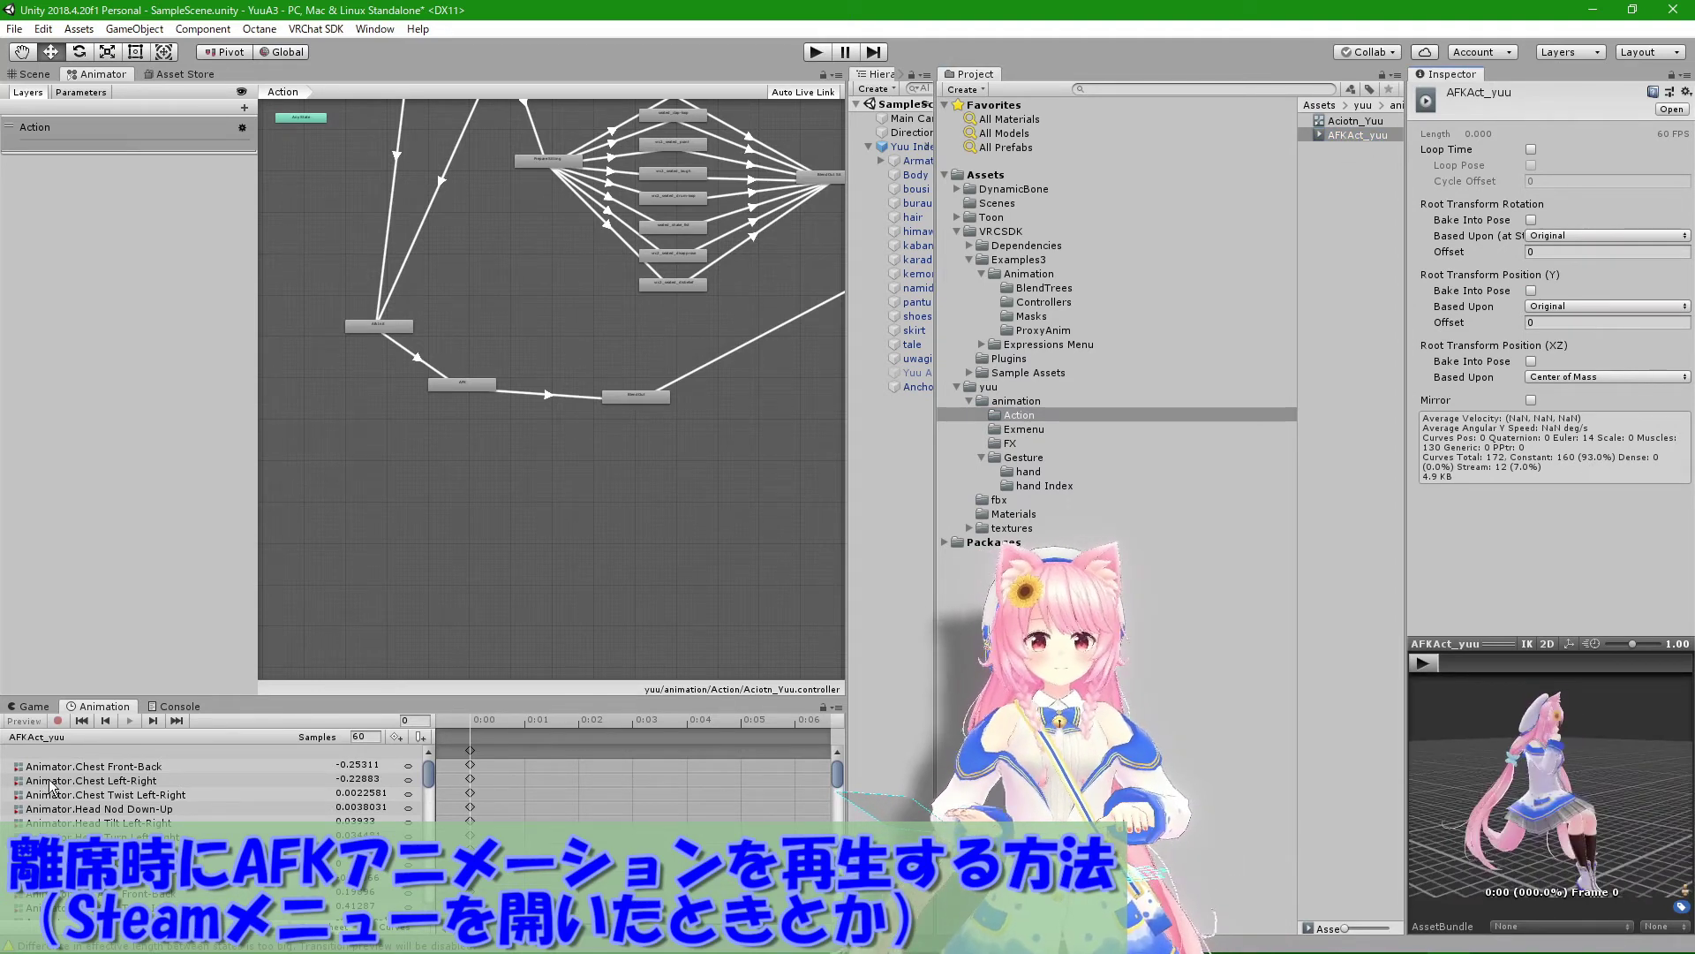
{"action": "left_click", "coordinate": [3, 781]}
{"action": "right_click", "coordinate": [2, 782]}
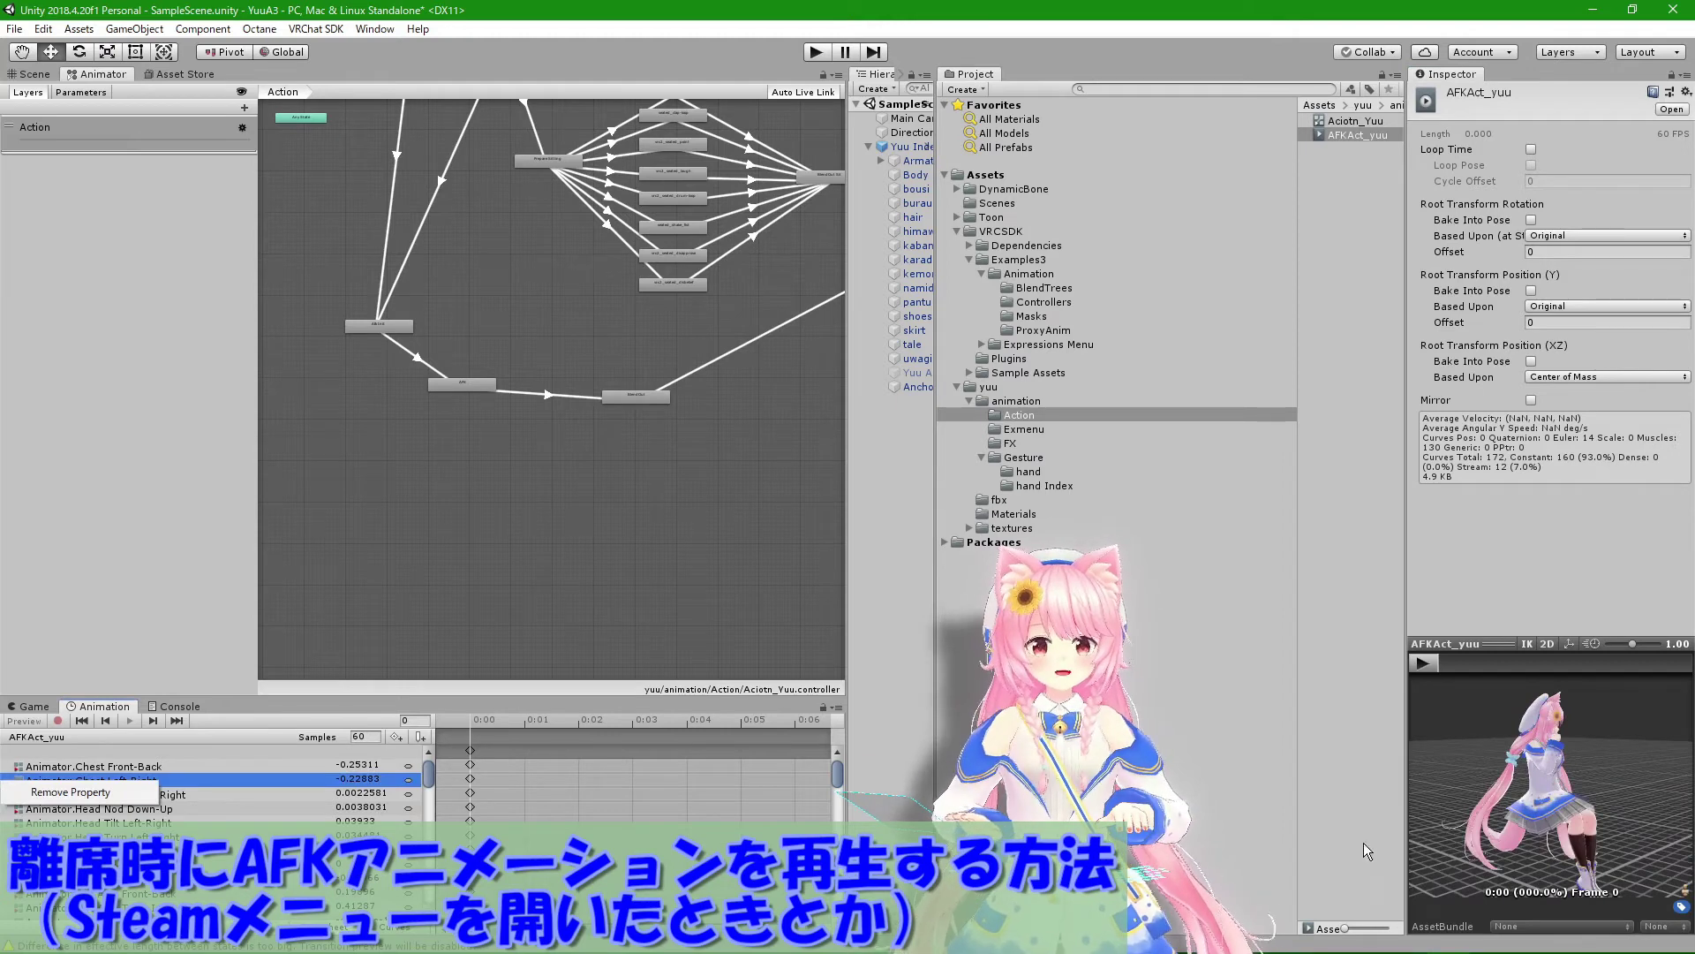
{"action": "left_click", "coordinate": [1543, 799]}
{"action": "left_click_drag", "start_coordinate": [1595, 802], "coordinate": [1457, 799]}
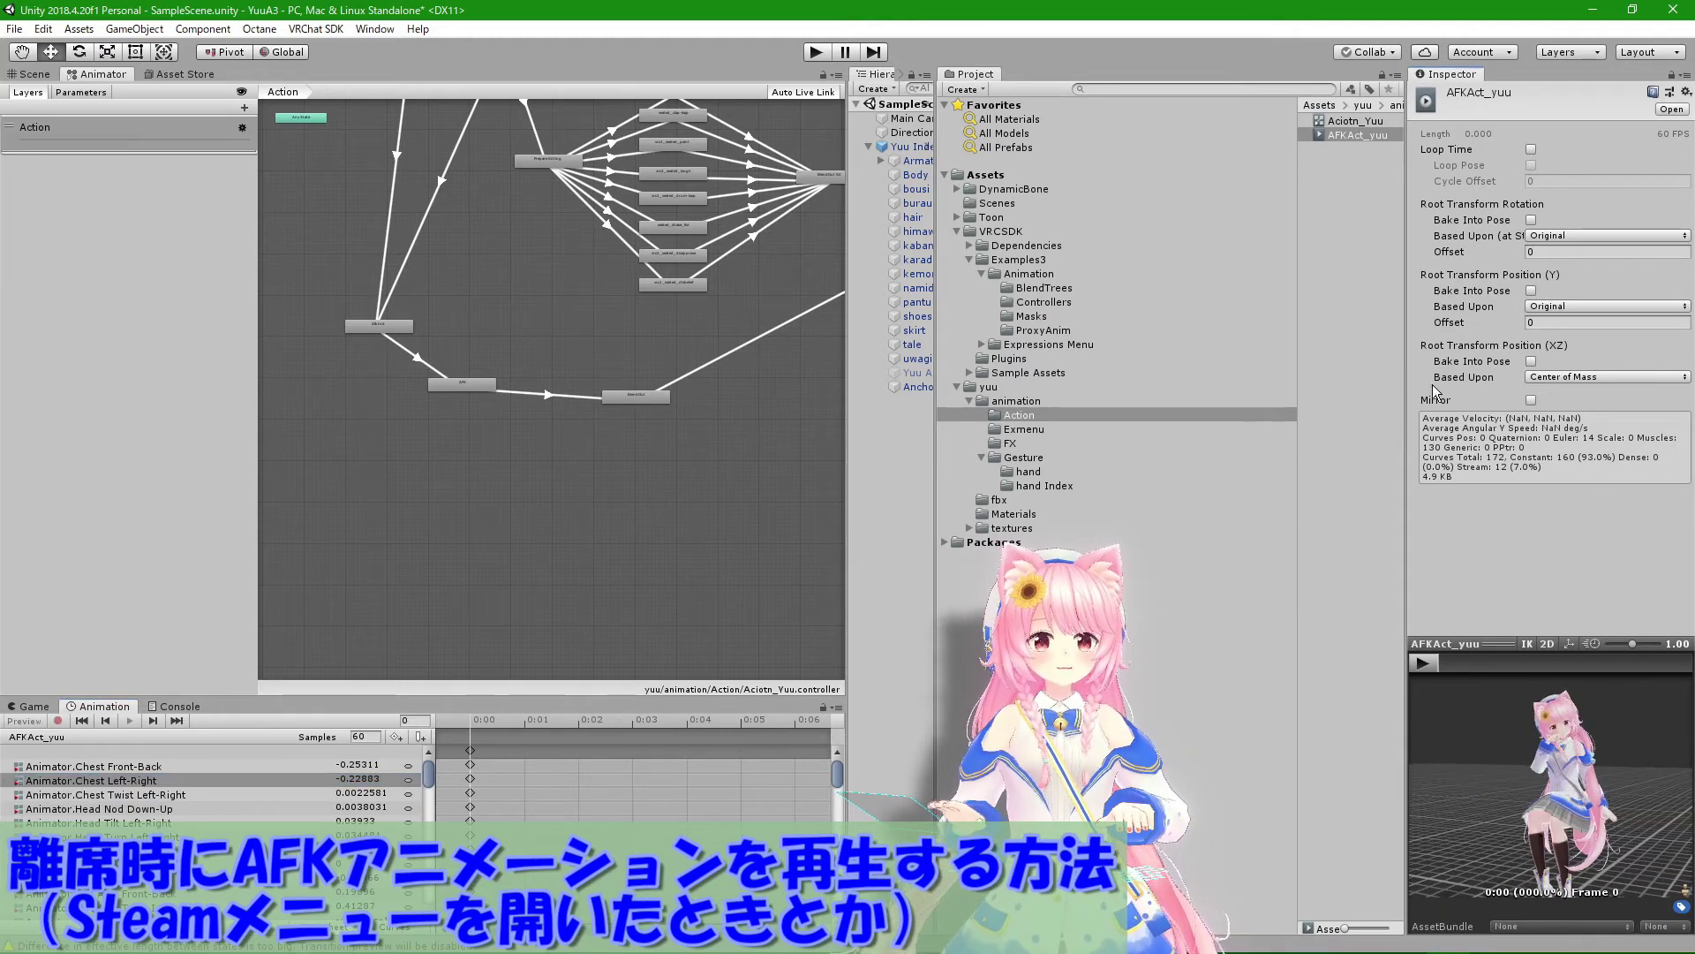
{"action": "left_click", "coordinate": [1421, 664]}
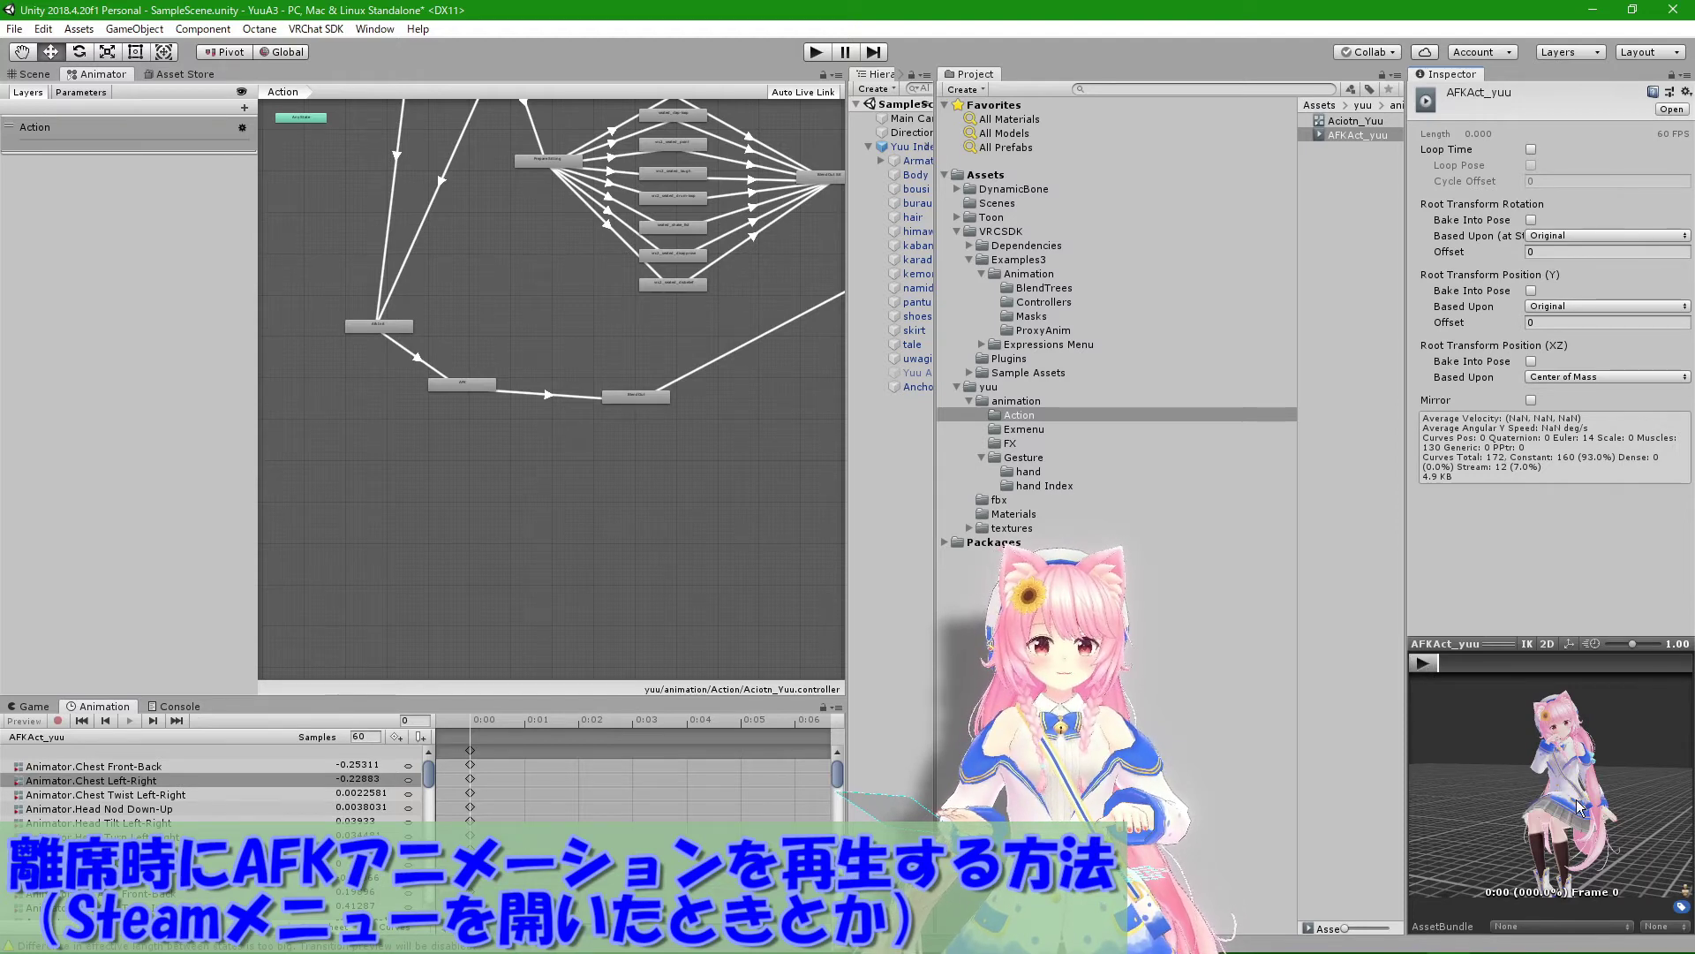
{"action": "left_click_drag", "start_coordinate": [1576, 798], "coordinate": [1565, 807]}
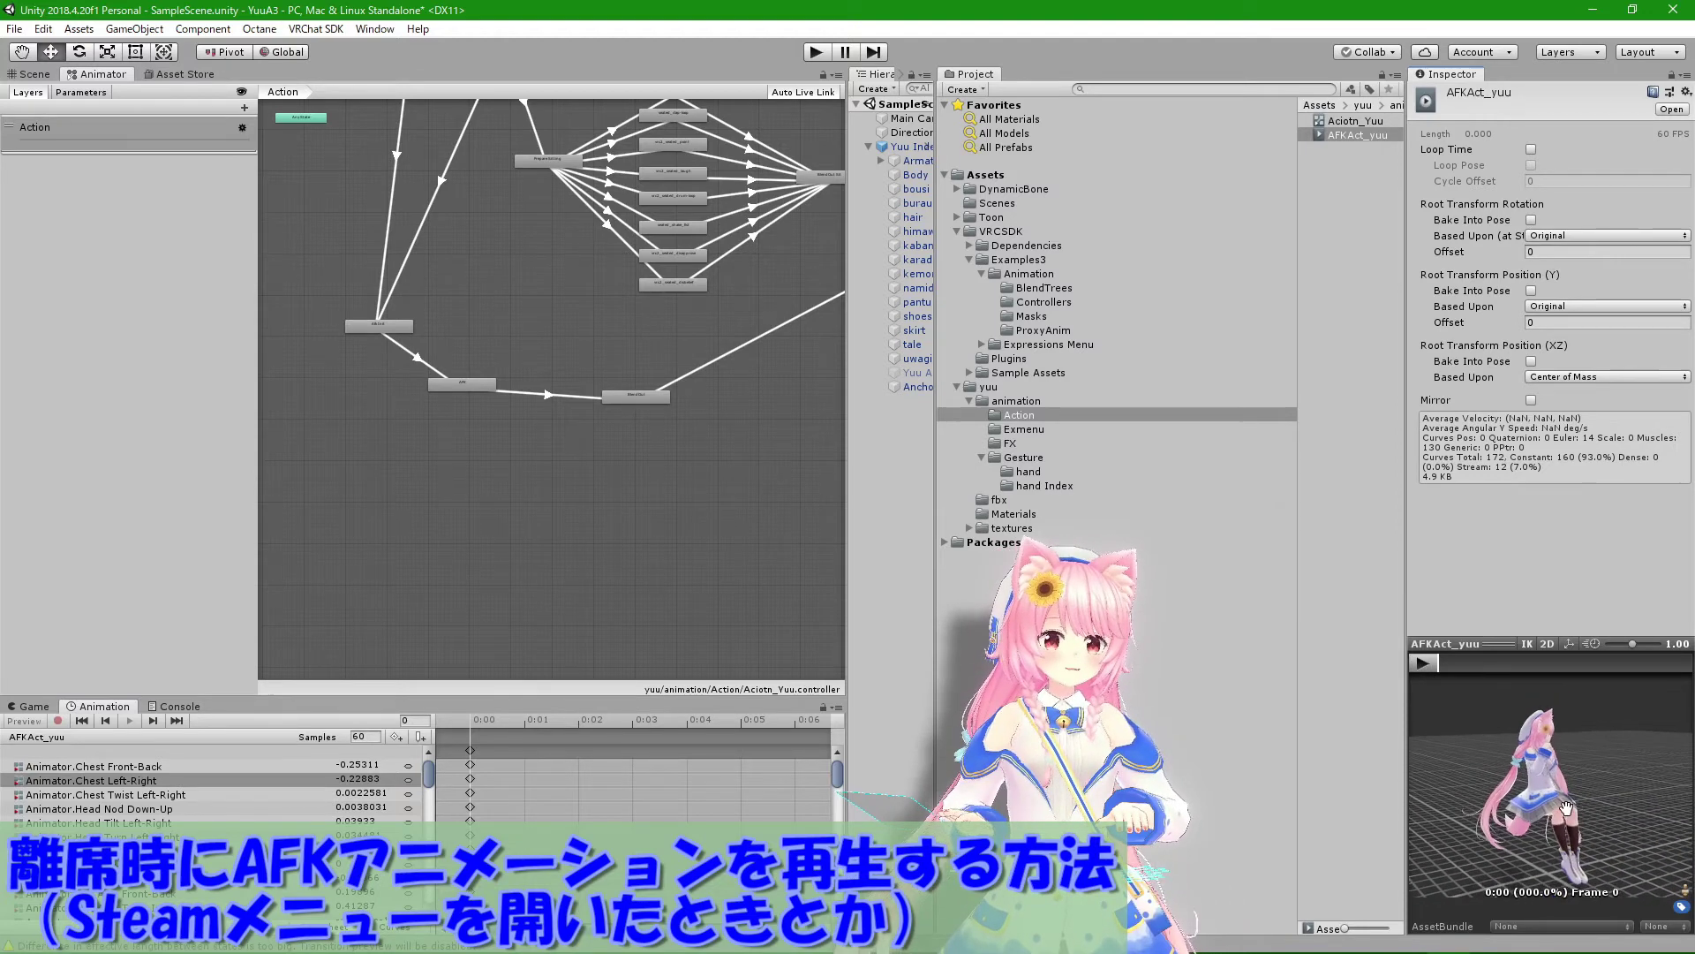
{"action": "left_click_drag", "start_coordinate": [1565, 806], "coordinate": [1558, 821]}
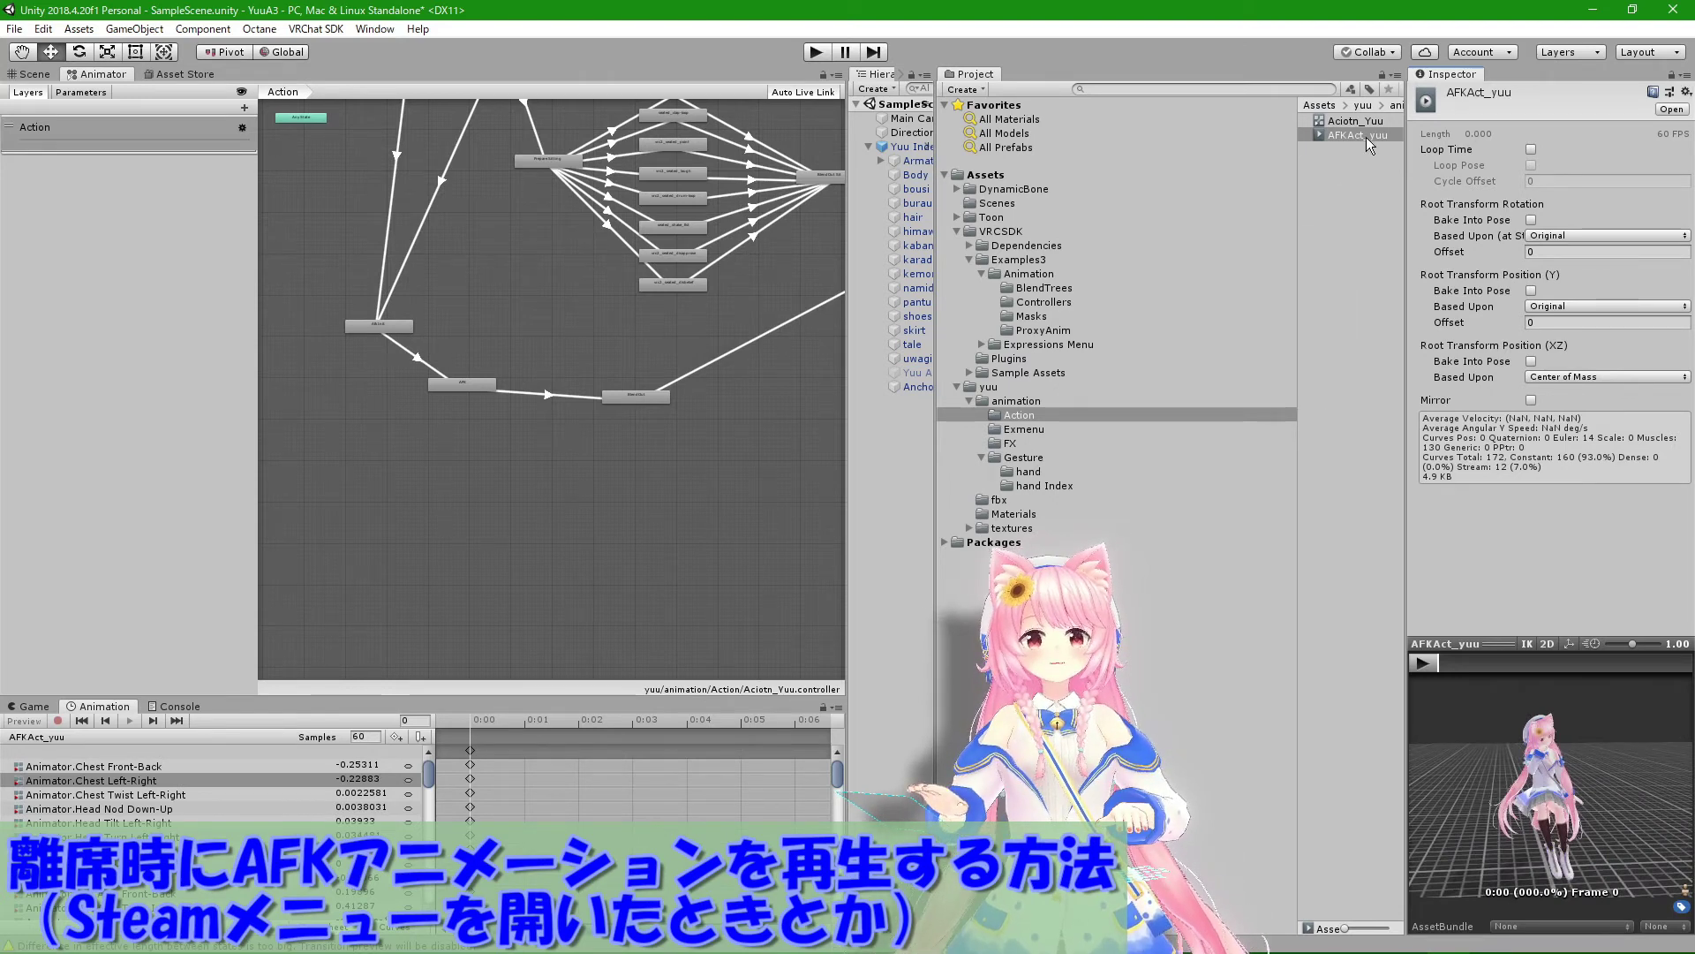
Step: Review AFKAct_yuu's Animator muscle curves, briefly check Aciotn_Yuu, and reselect the clip
{"action": "scroll", "coordinate": [221, 786], "scroll_direction": "down", "scroll_amount": 7}
{"action": "scroll", "coordinate": [221, 786], "scroll_direction": "down", "scroll_amount": 7}
{"action": "scroll", "coordinate": [221, 786], "scroll_direction": "down", "scroll_amount": 7}
{"action": "scroll", "coordinate": [309, 831], "scroll_direction": "down", "scroll_amount": 5}
{"action": "scroll", "coordinate": [309, 830], "scroll_direction": "down", "scroll_amount": 5}
{"action": "scroll", "coordinate": [309, 831], "scroll_direction": "up", "scroll_amount": 8}
{"action": "scroll", "coordinate": [309, 830], "scroll_direction": "up", "scroll_amount": 8}
{"action": "scroll", "coordinate": [309, 831], "scroll_direction": "up", "scroll_amount": 8}
{"action": "scroll", "coordinate": [309, 831], "scroll_direction": "up", "scroll_amount": 7}
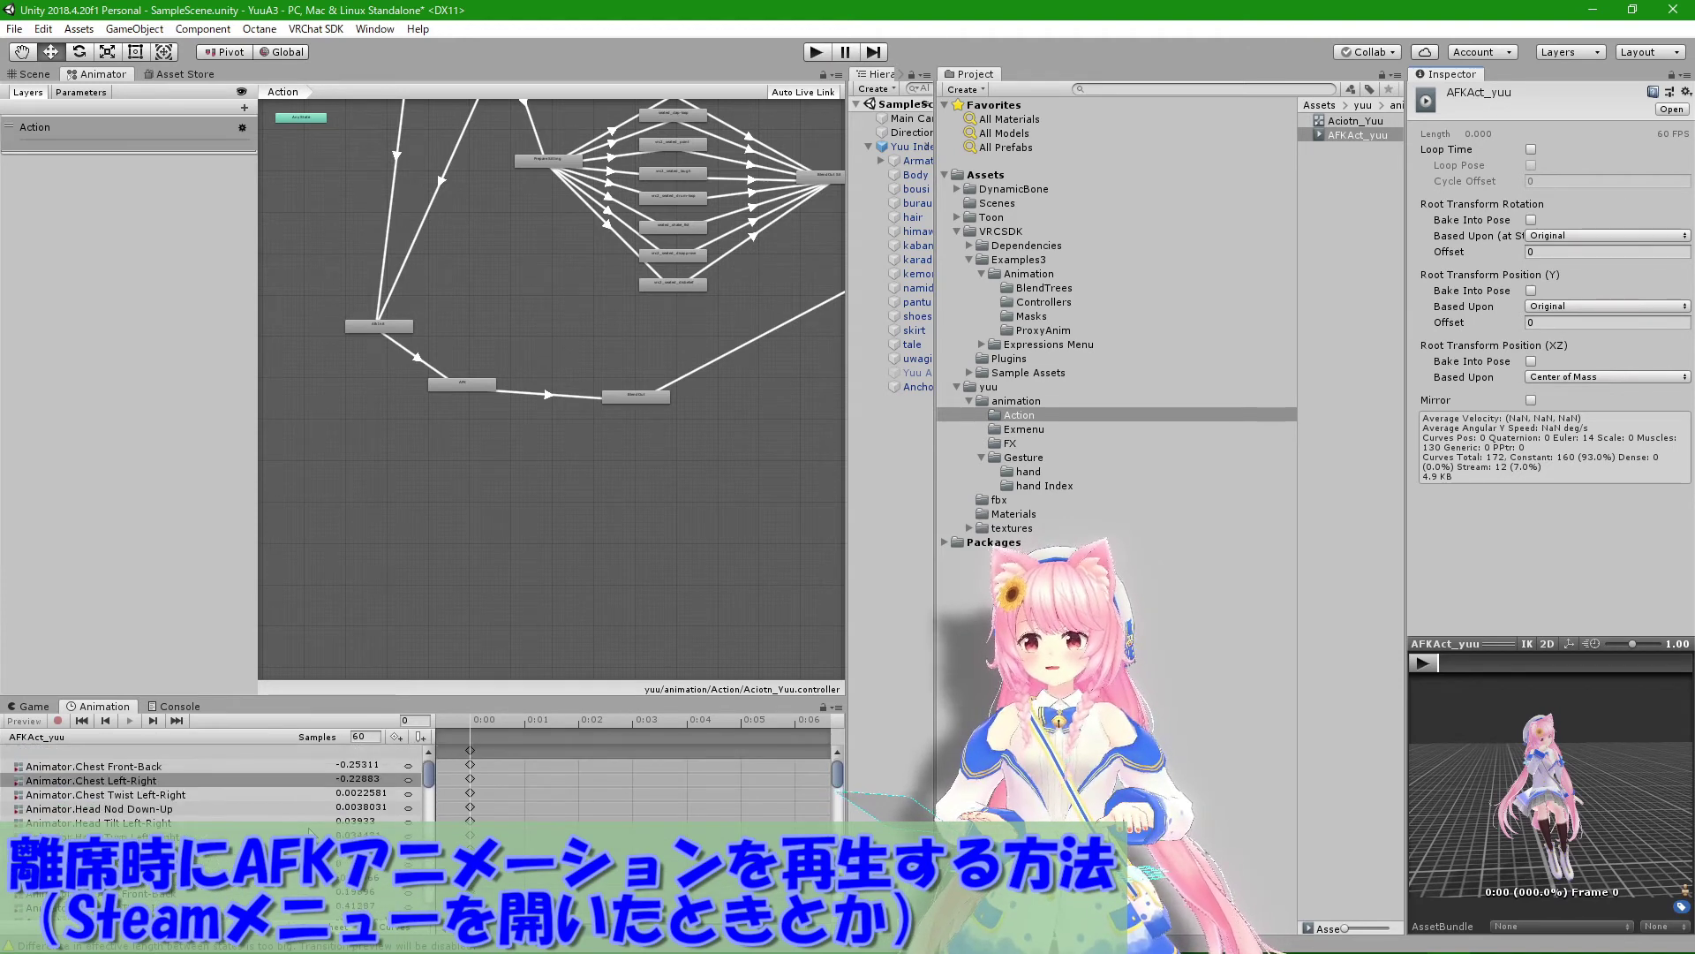
{"action": "scroll", "coordinate": [309, 831], "scroll_direction": "down", "scroll_amount": 12}
{"action": "scroll", "coordinate": [309, 831], "scroll_direction": "down", "scroll_amount": 12}
{"action": "scroll", "coordinate": [309, 831], "scroll_direction": "down", "scroll_amount": 5}
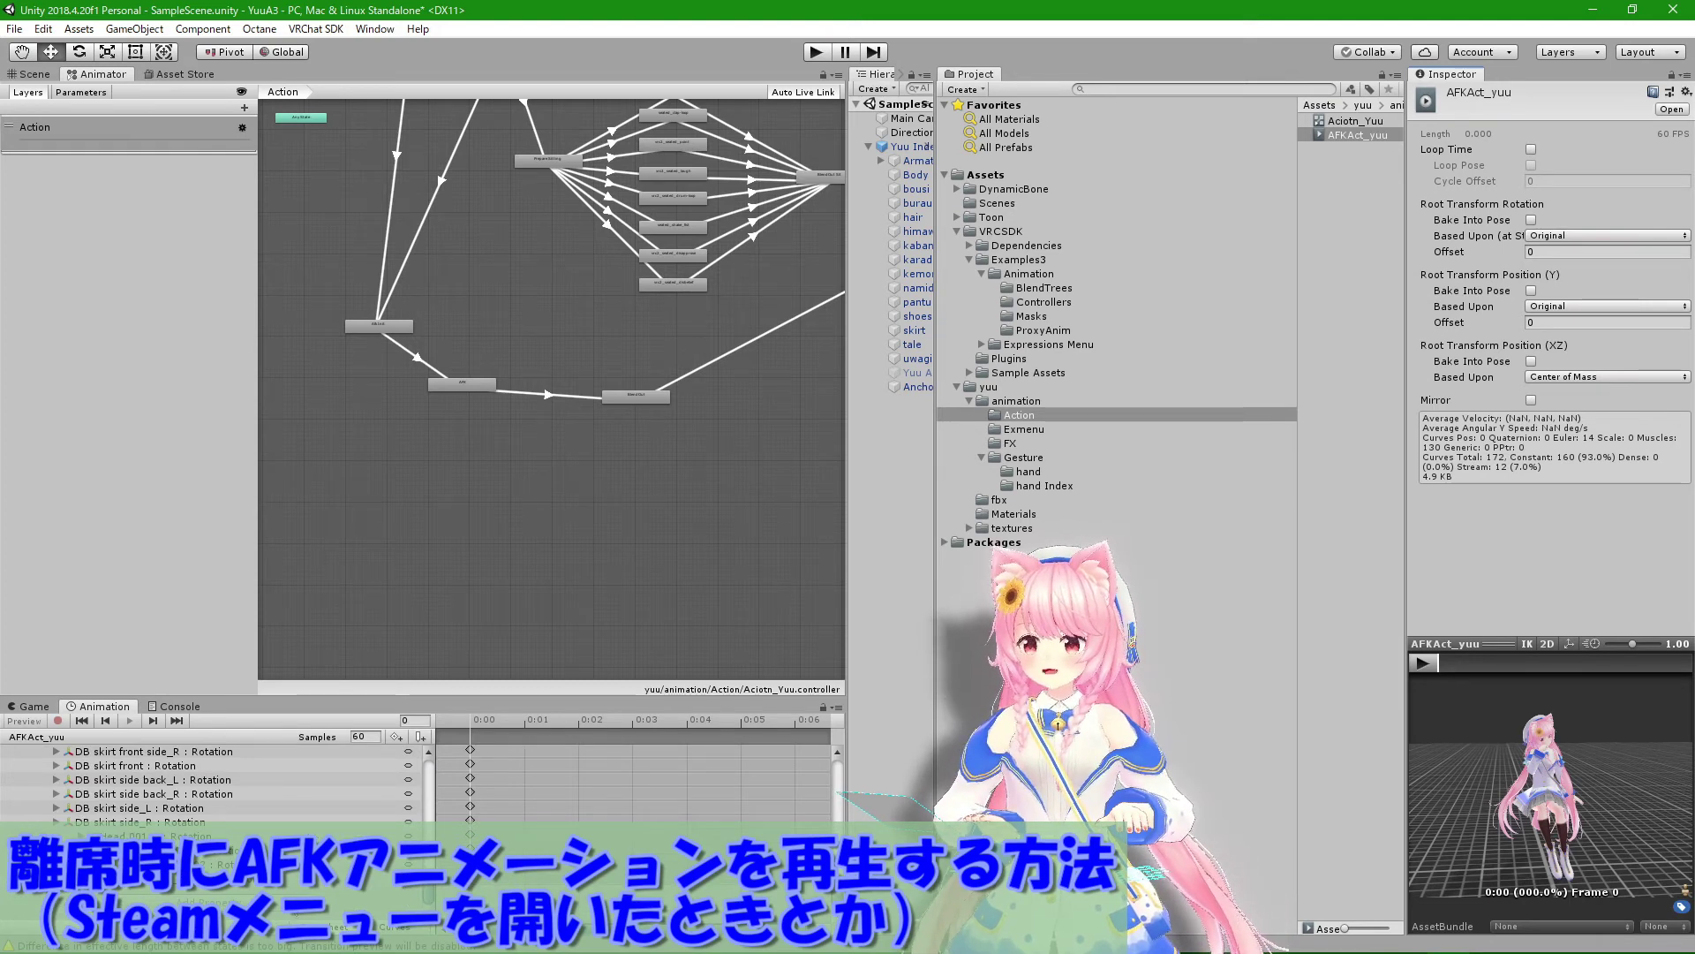
{"action": "scroll", "coordinate": [309, 830], "scroll_direction": "up", "scroll_amount": 3}
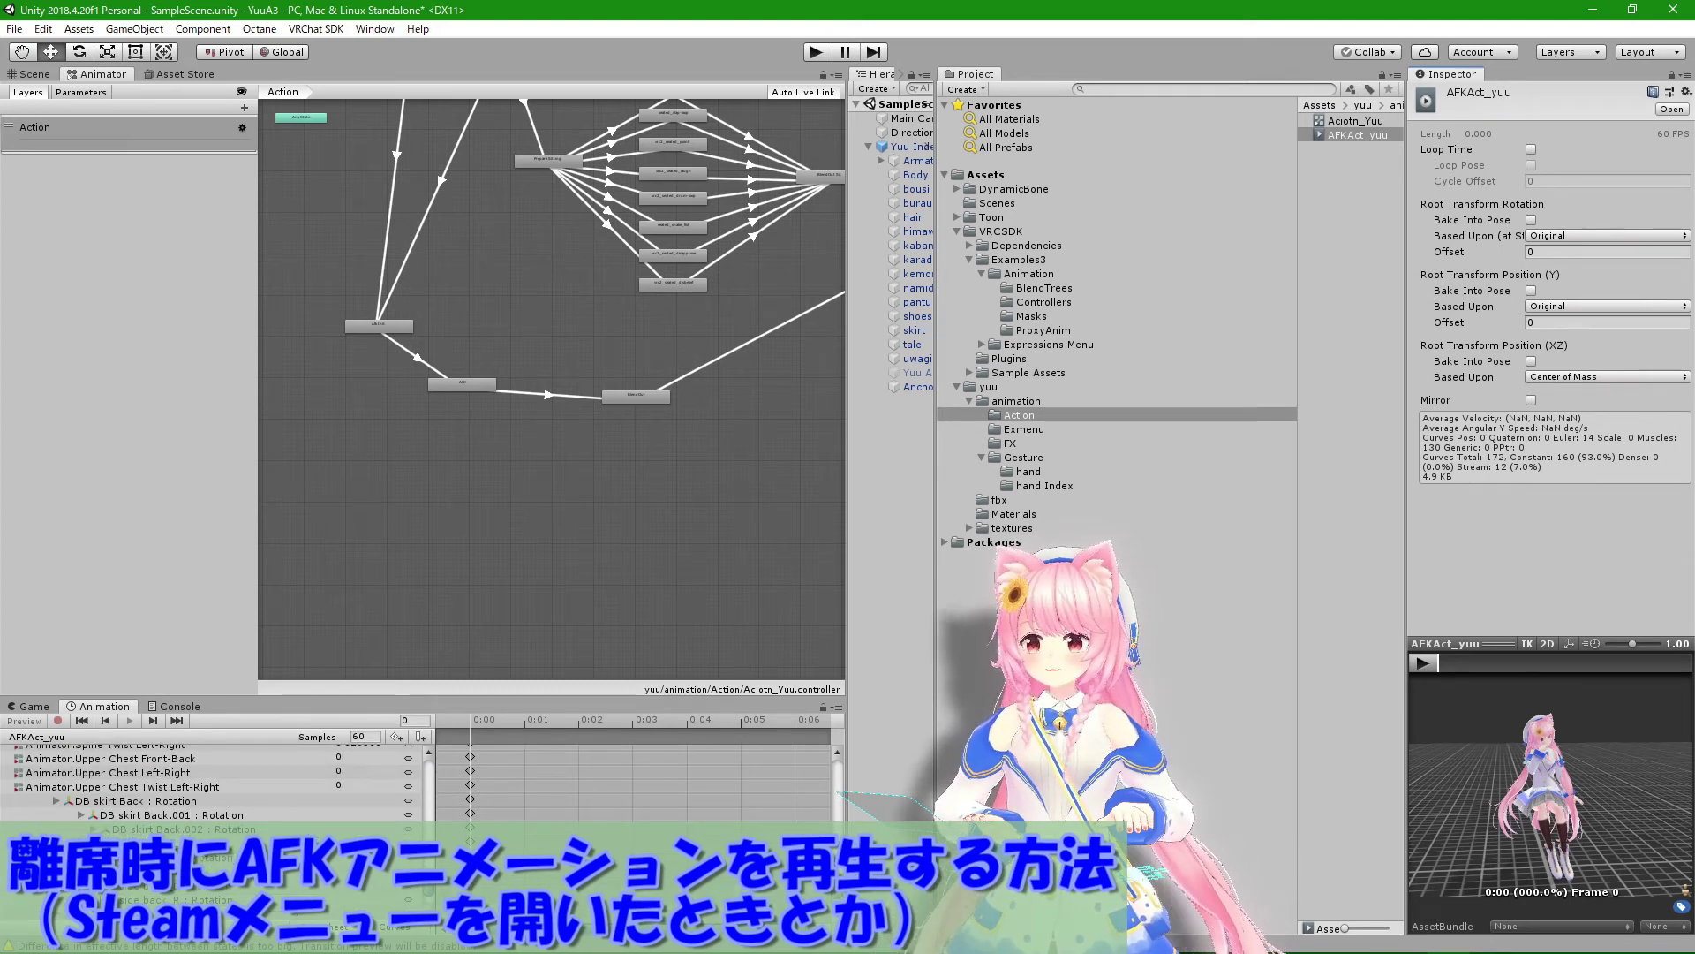
{"action": "scroll", "coordinate": [309, 831], "scroll_direction": "up", "scroll_amount": 2}
{"action": "scroll", "coordinate": [212, 786], "scroll_direction": "down", "scroll_amount": 15}
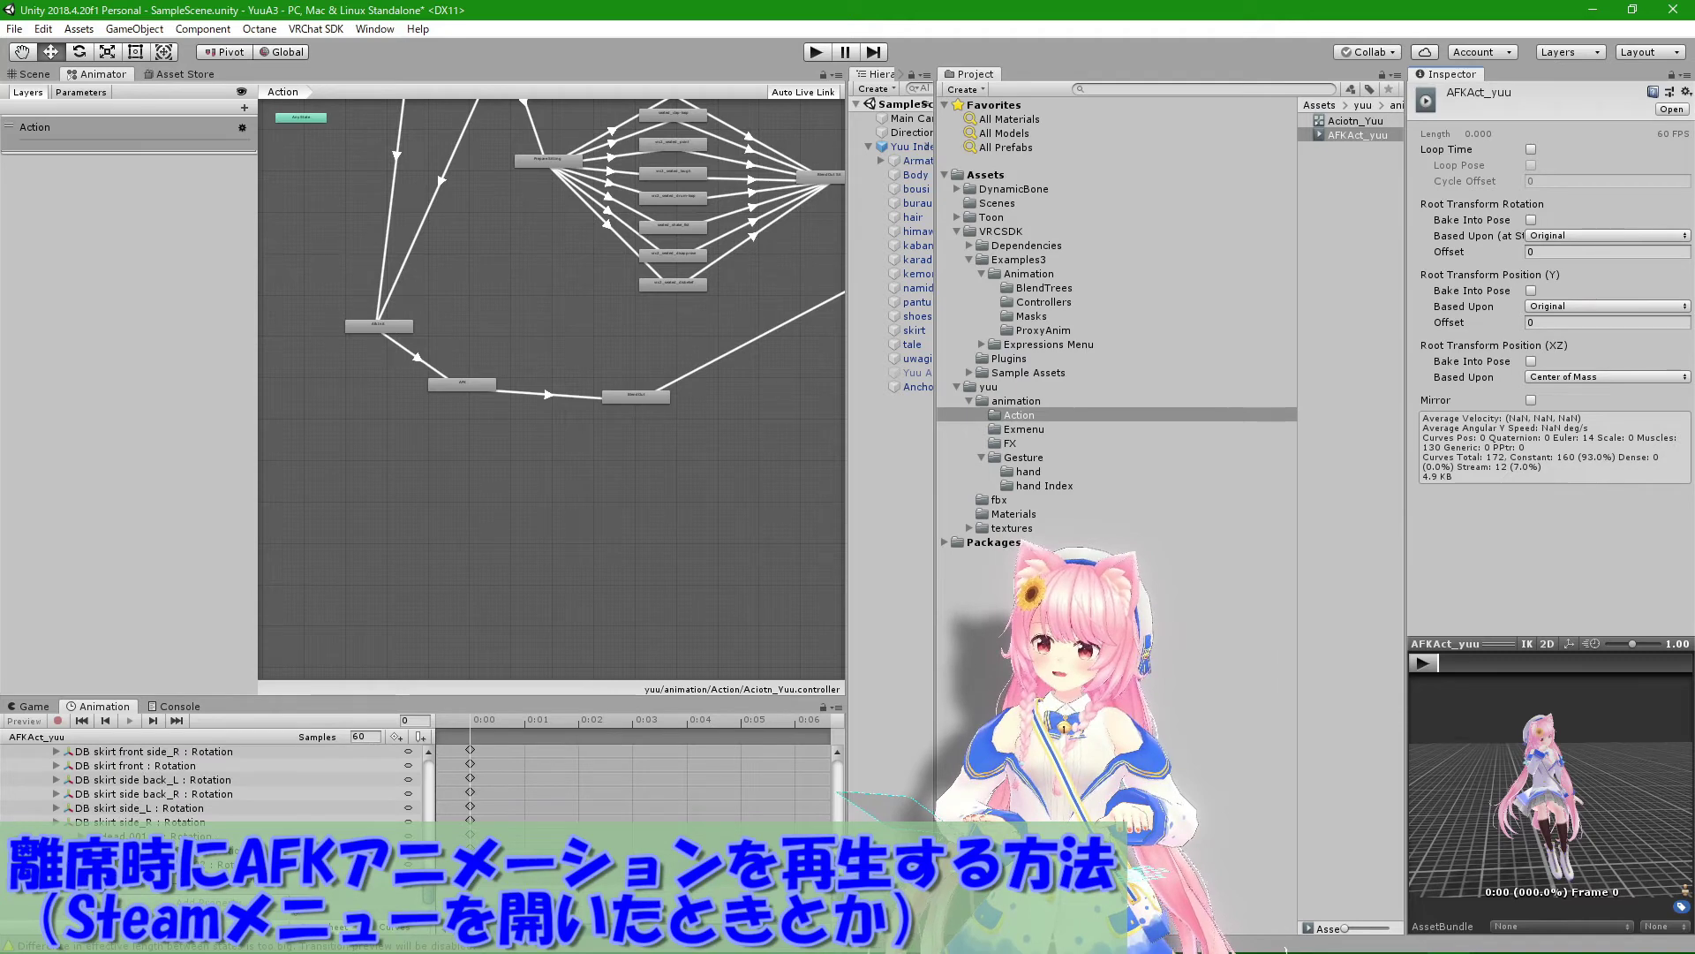
{"action": "scroll", "coordinate": [212, 786], "scroll_direction": "up", "scroll_amount": 3}
{"action": "scroll", "coordinate": [212, 786], "scroll_direction": "up", "scroll_amount": 3}
{"action": "scroll", "coordinate": [212, 786], "scroll_direction": "up", "scroll_amount": 3}
{"action": "scroll", "coordinate": [212, 786], "scroll_direction": "up", "scroll_amount": 3}
{"action": "scroll", "coordinate": [211, 786], "scroll_direction": "down", "scroll_amount": 4}
{"action": "scroll", "coordinate": [212, 786], "scroll_direction": "down", "scroll_amount": 5}
{"action": "scroll", "coordinate": [212, 786], "scroll_direction": "down", "scroll_amount": 3}
{"action": "scroll", "coordinate": [212, 781], "scroll_direction": "up", "scroll_amount": 5}
{"action": "scroll", "coordinate": [212, 780], "scroll_direction": "up", "scroll_amount": 5}
{"action": "scroll", "coordinate": [212, 781], "scroll_direction": "up", "scroll_amount": 5}
{"action": "scroll", "coordinate": [212, 780], "scroll_direction": "up", "scroll_amount": 5}
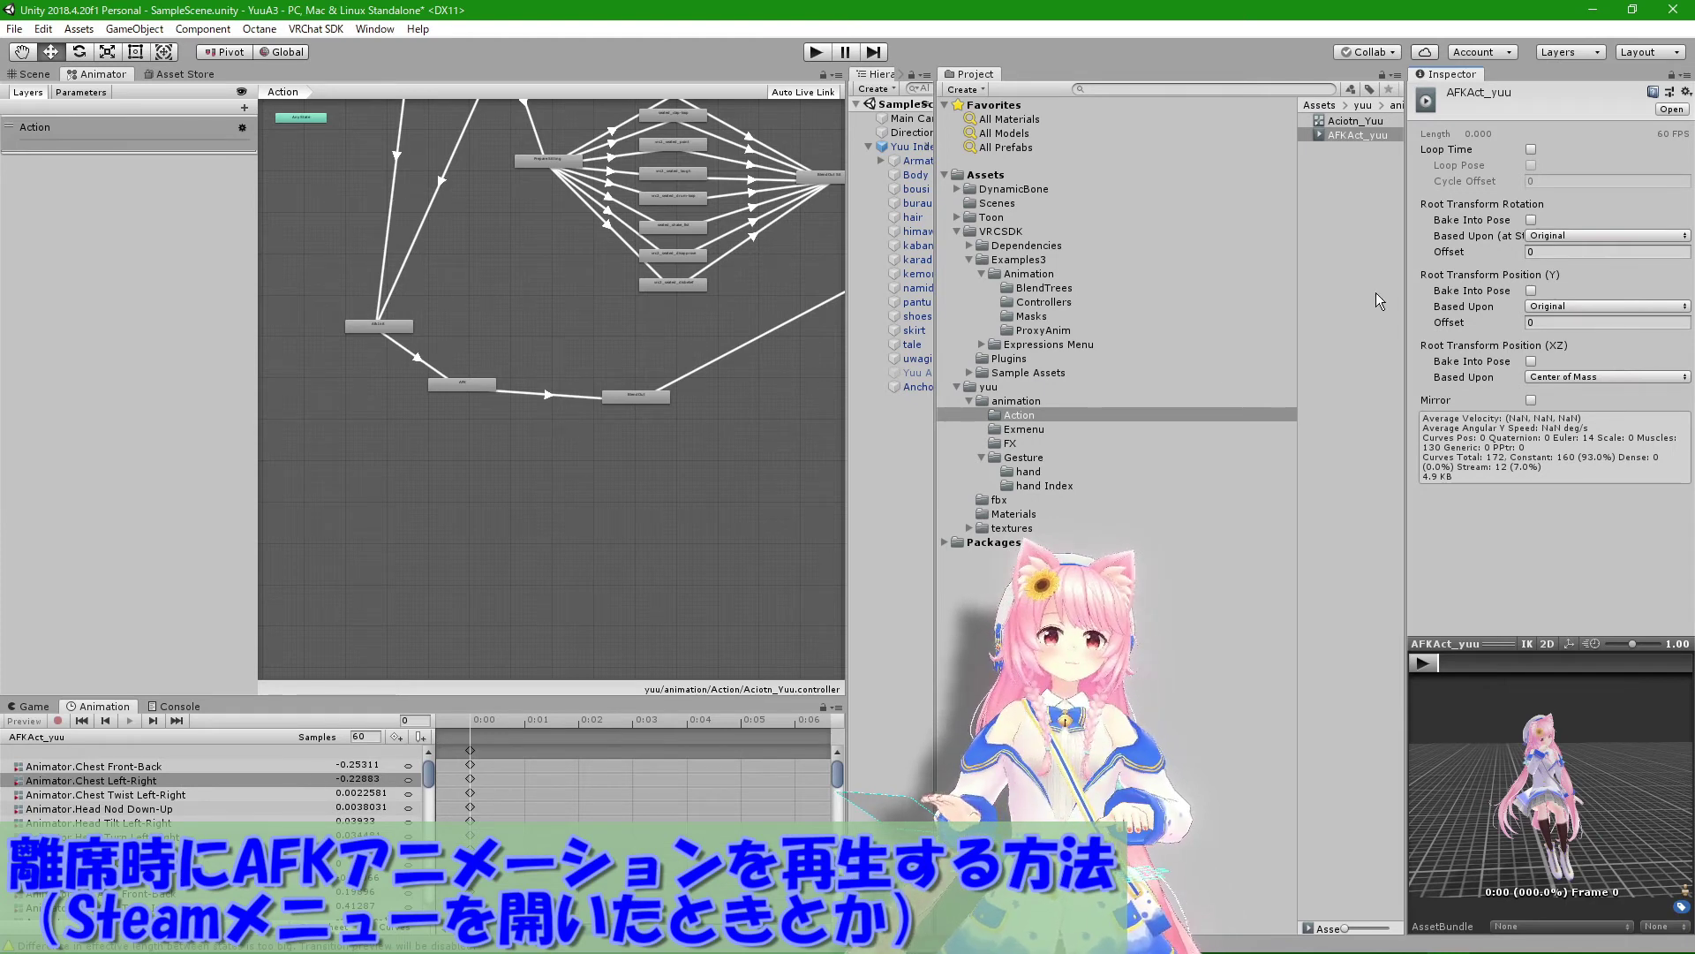
{"action": "left_click", "coordinate": [1359, 121]}
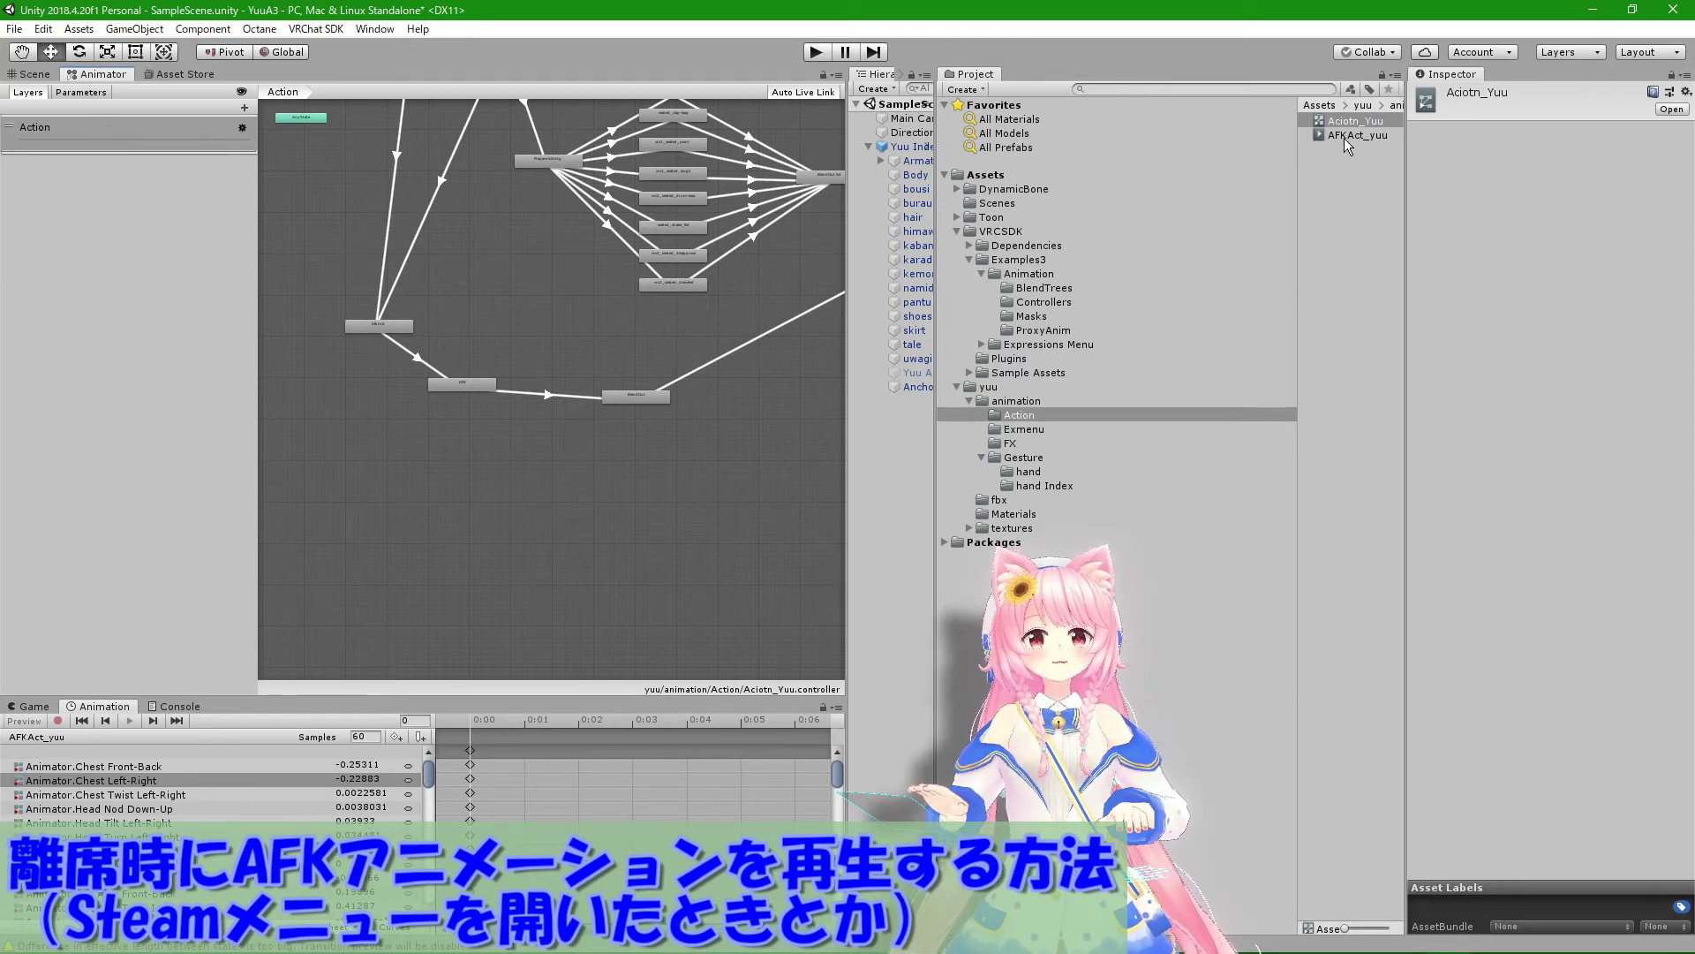
{"action": "left_click", "coordinate": [1344, 137]}
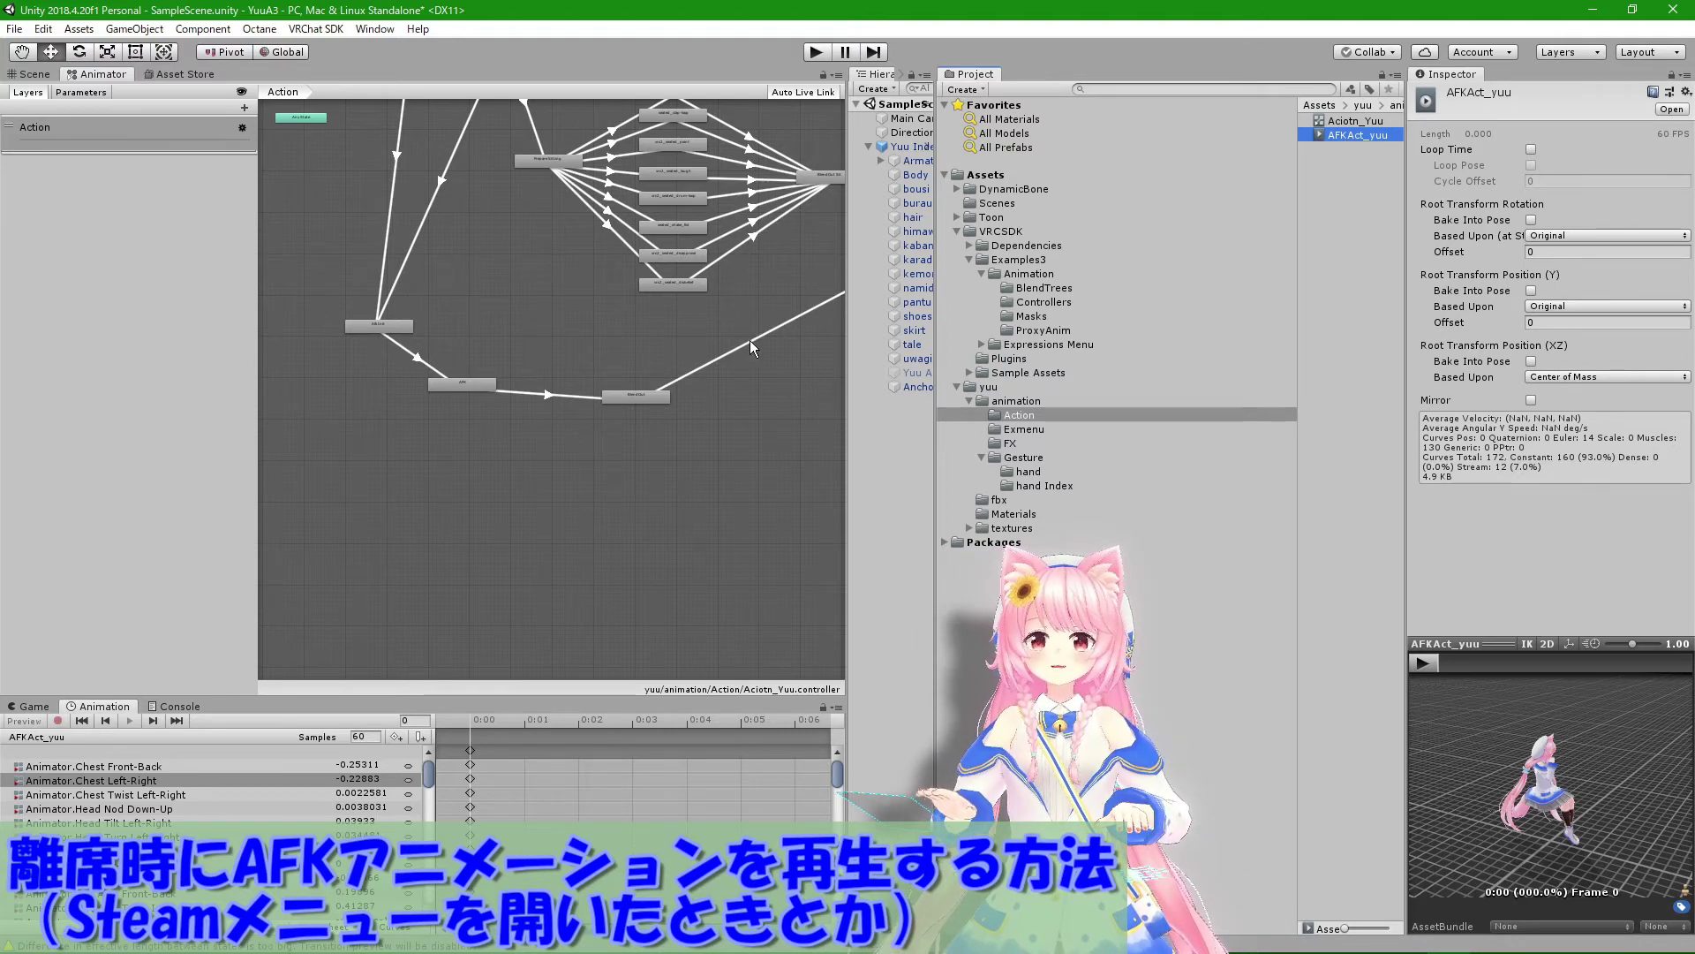
Step: Assign AFKAct_yuu as the motion of the Afk Init, AFK and BlendOut states
{"action": "left_click", "coordinate": [389, 329]}
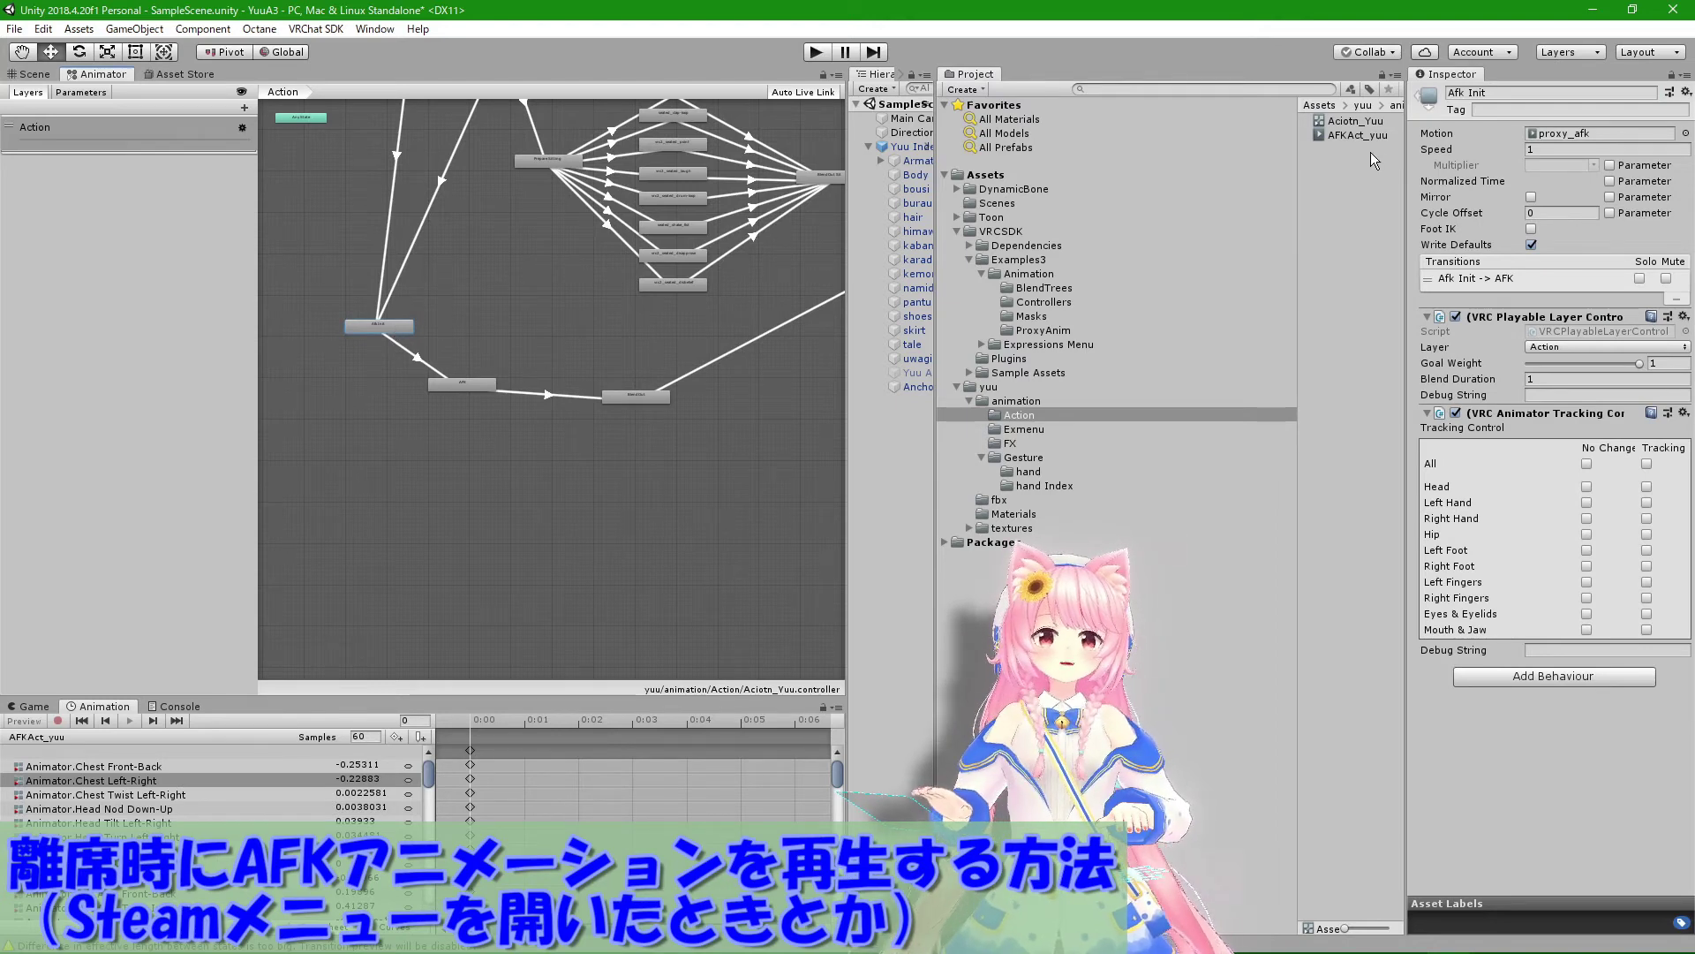
{"action": "left_click_drag", "start_coordinate": [1369, 138], "coordinate": [1437, 129]}
{"action": "left_click_drag", "start_coordinate": [1538, 144], "coordinate": [1538, 139]}
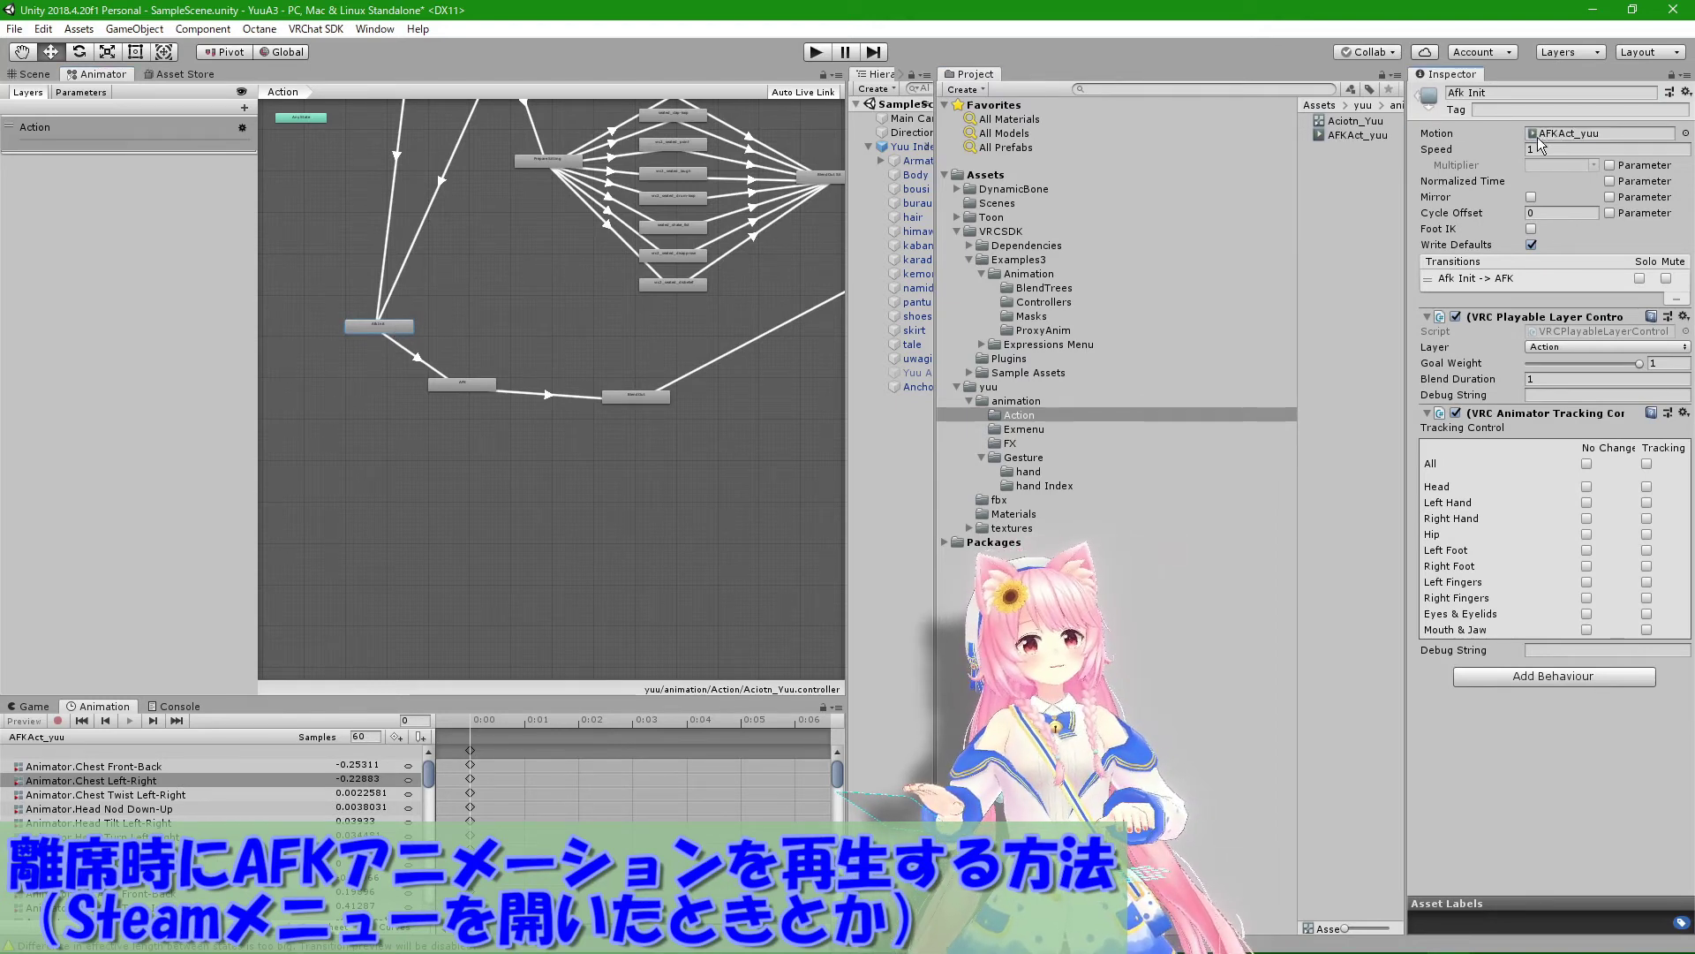
{"action": "left_click", "coordinate": [466, 383]}
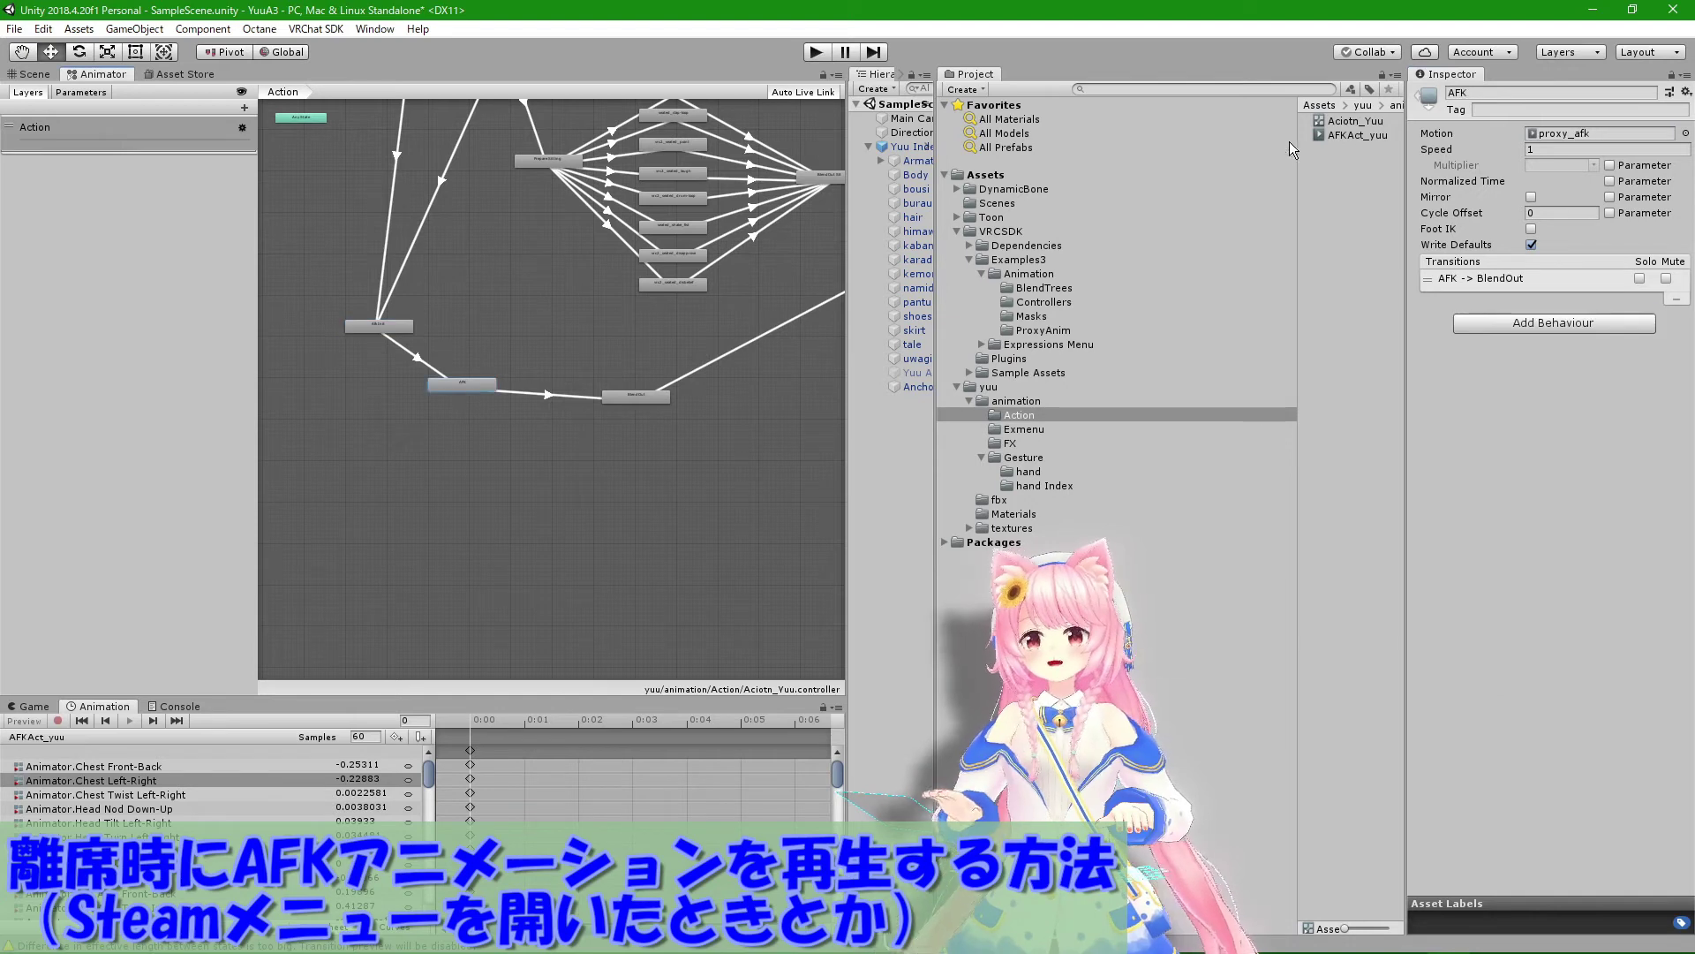
{"action": "left_click_drag", "start_coordinate": [1367, 141], "coordinate": [1499, 126]}
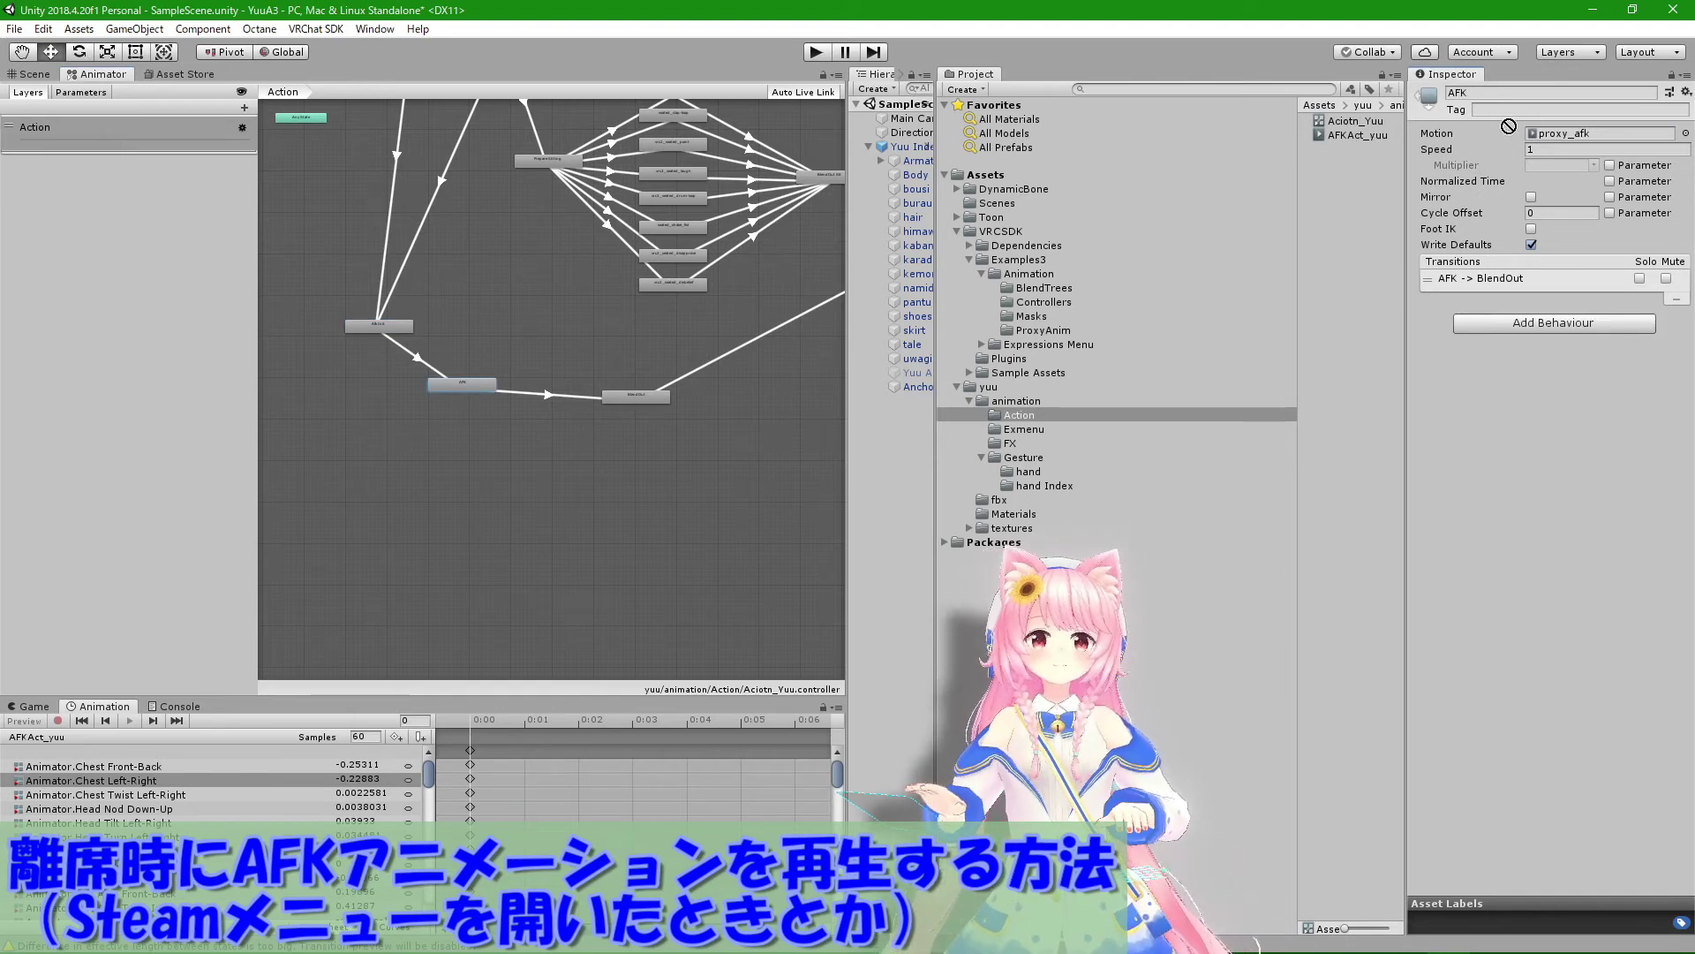
{"action": "left_click", "coordinate": [643, 401]}
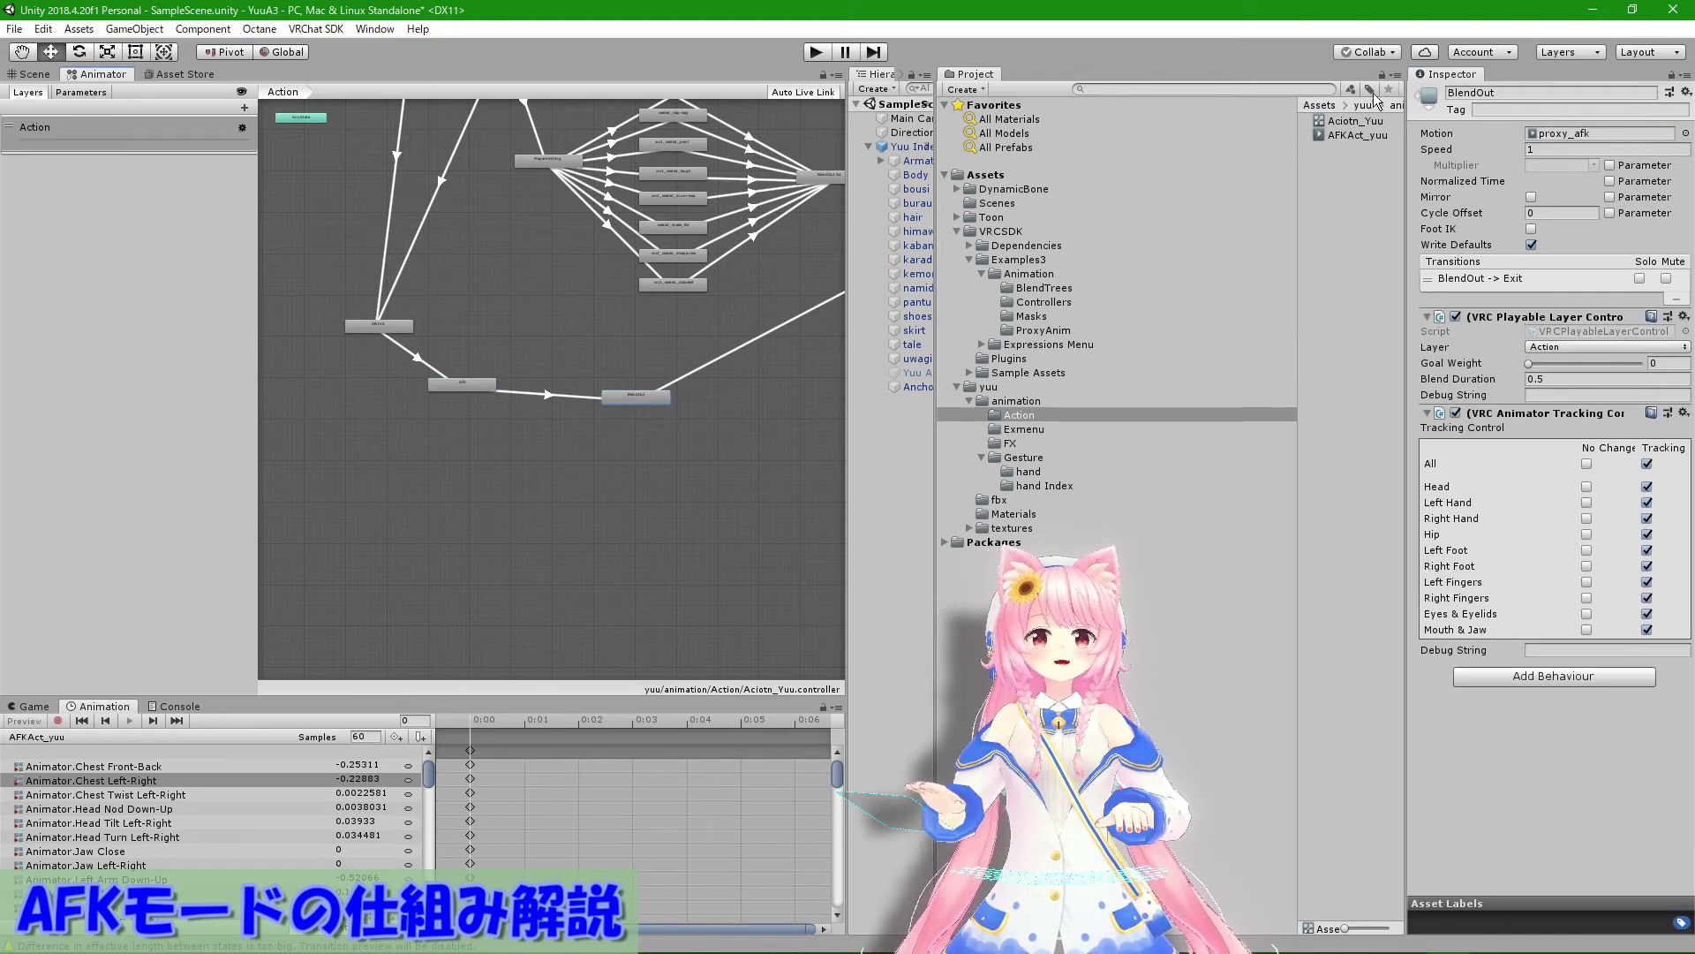
{"action": "left_click_drag", "start_coordinate": [1356, 146], "coordinate": [1555, 135]}
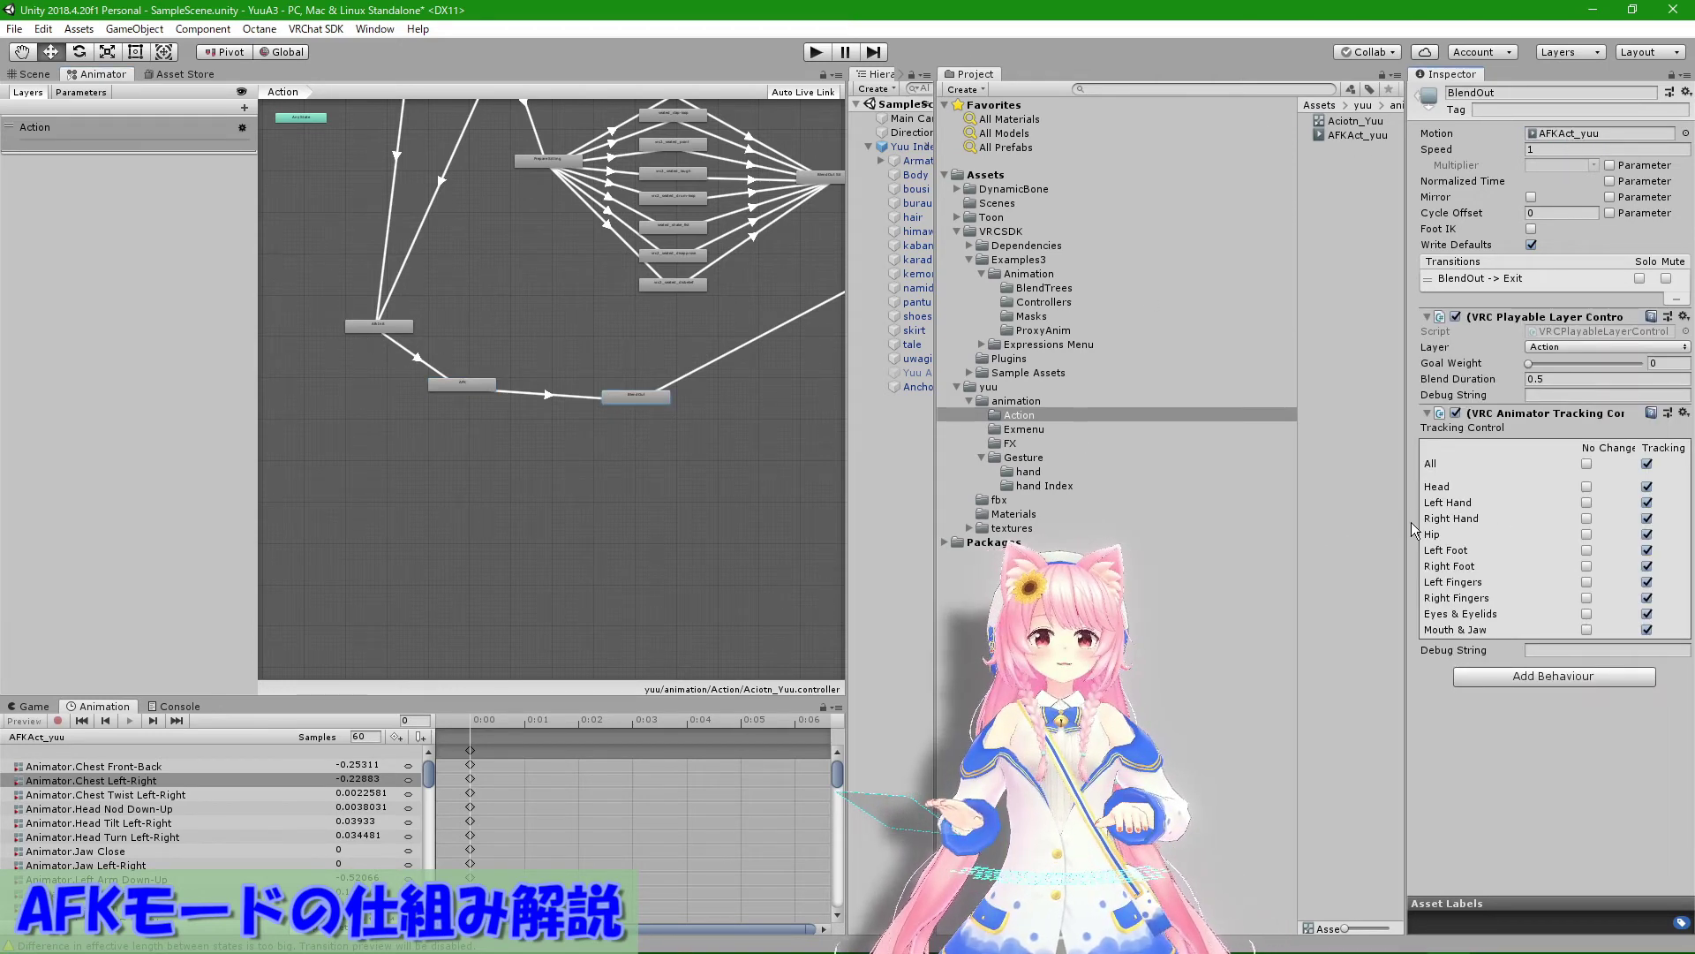
Step: Verify that Afk Init and AFK now use AFKAct_yuu as motion
{"action": "left_click_drag", "start_coordinate": [1409, 520], "coordinate": [1199, 512]}
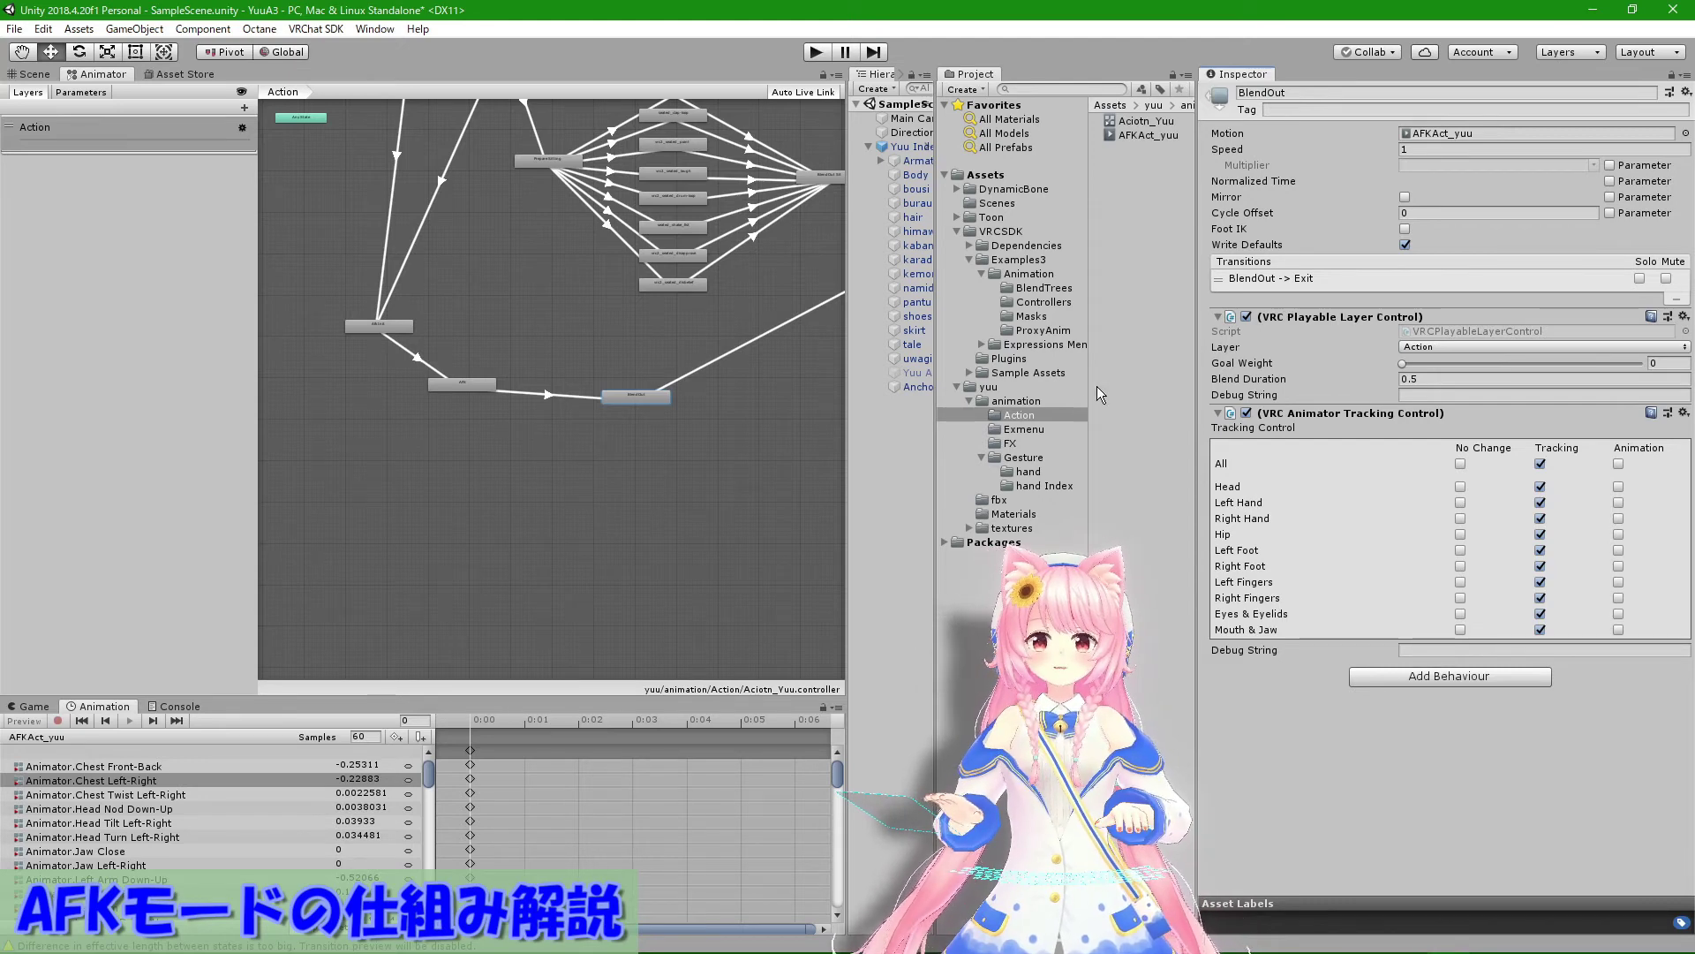
{"action": "left_click", "coordinate": [356, 329]}
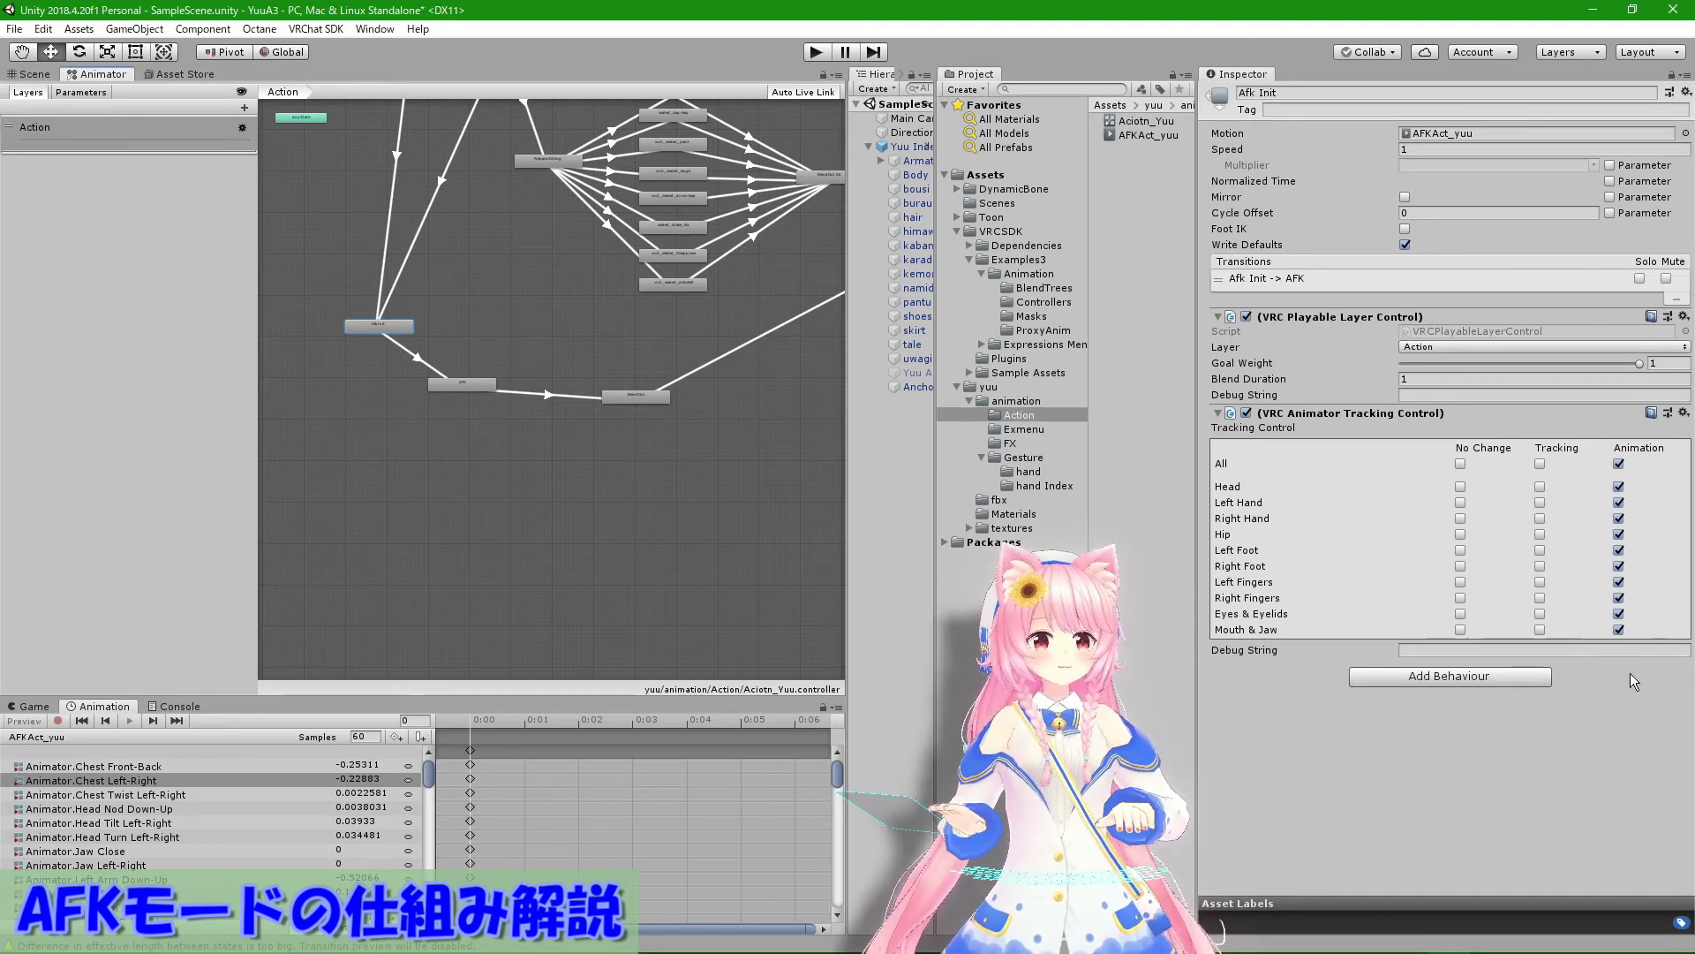
{"action": "left_click", "coordinate": [468, 388]}
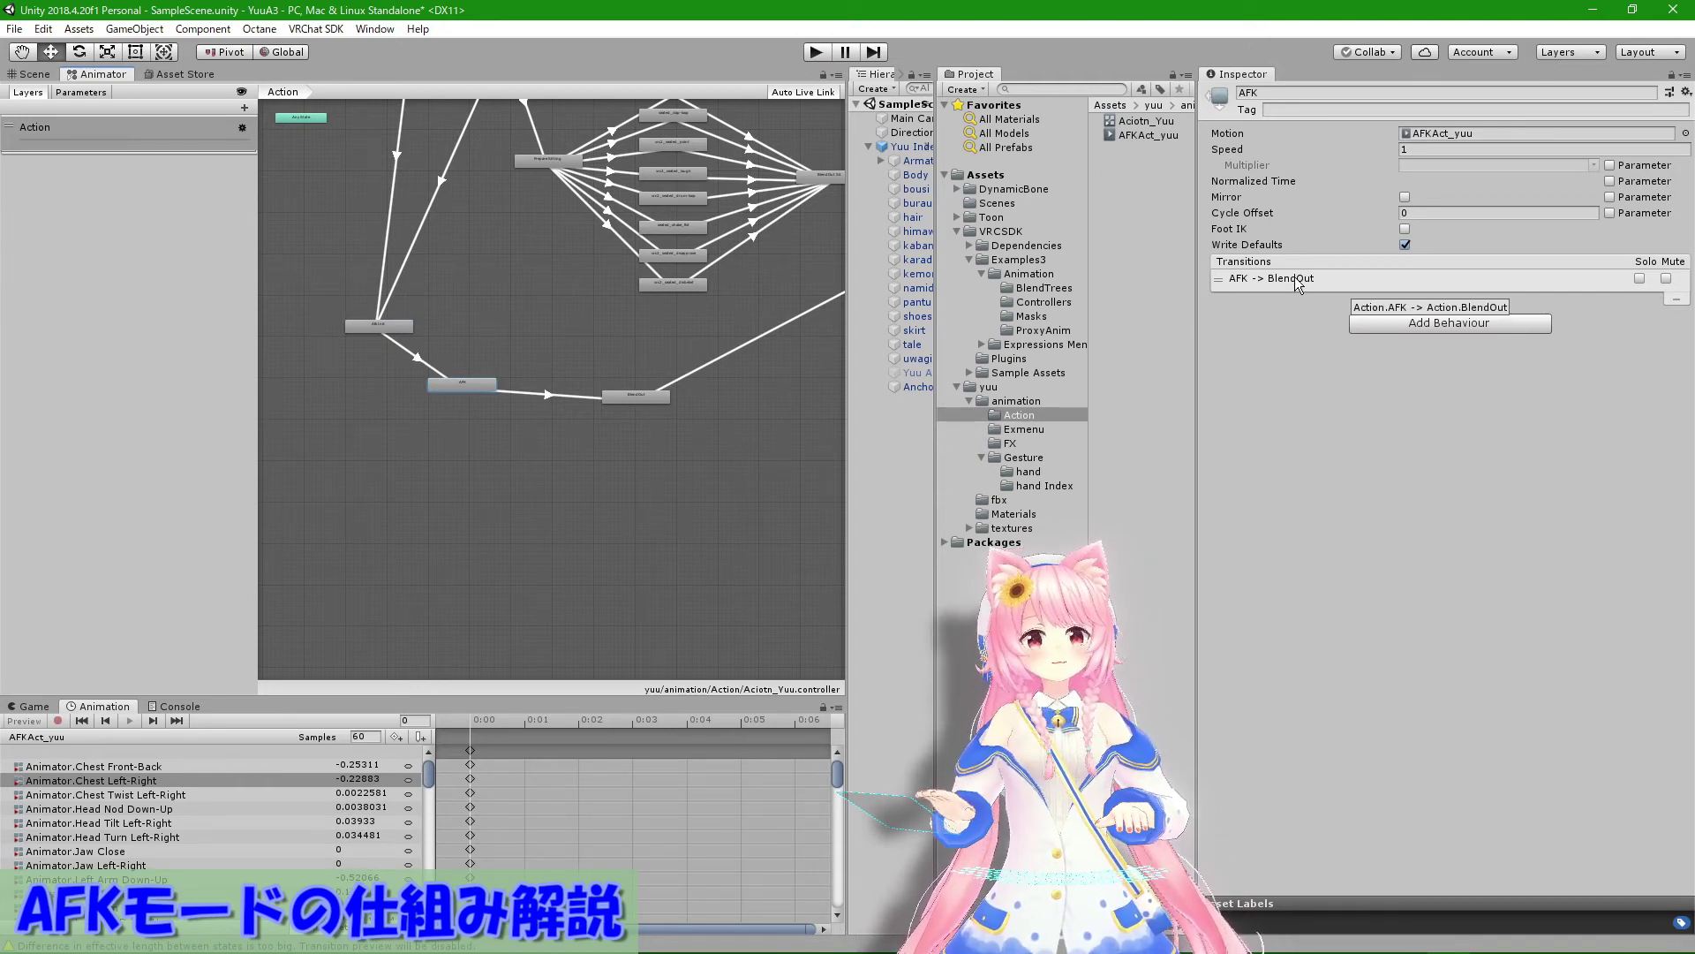
{"action": "left_click", "coordinate": [638, 395]}
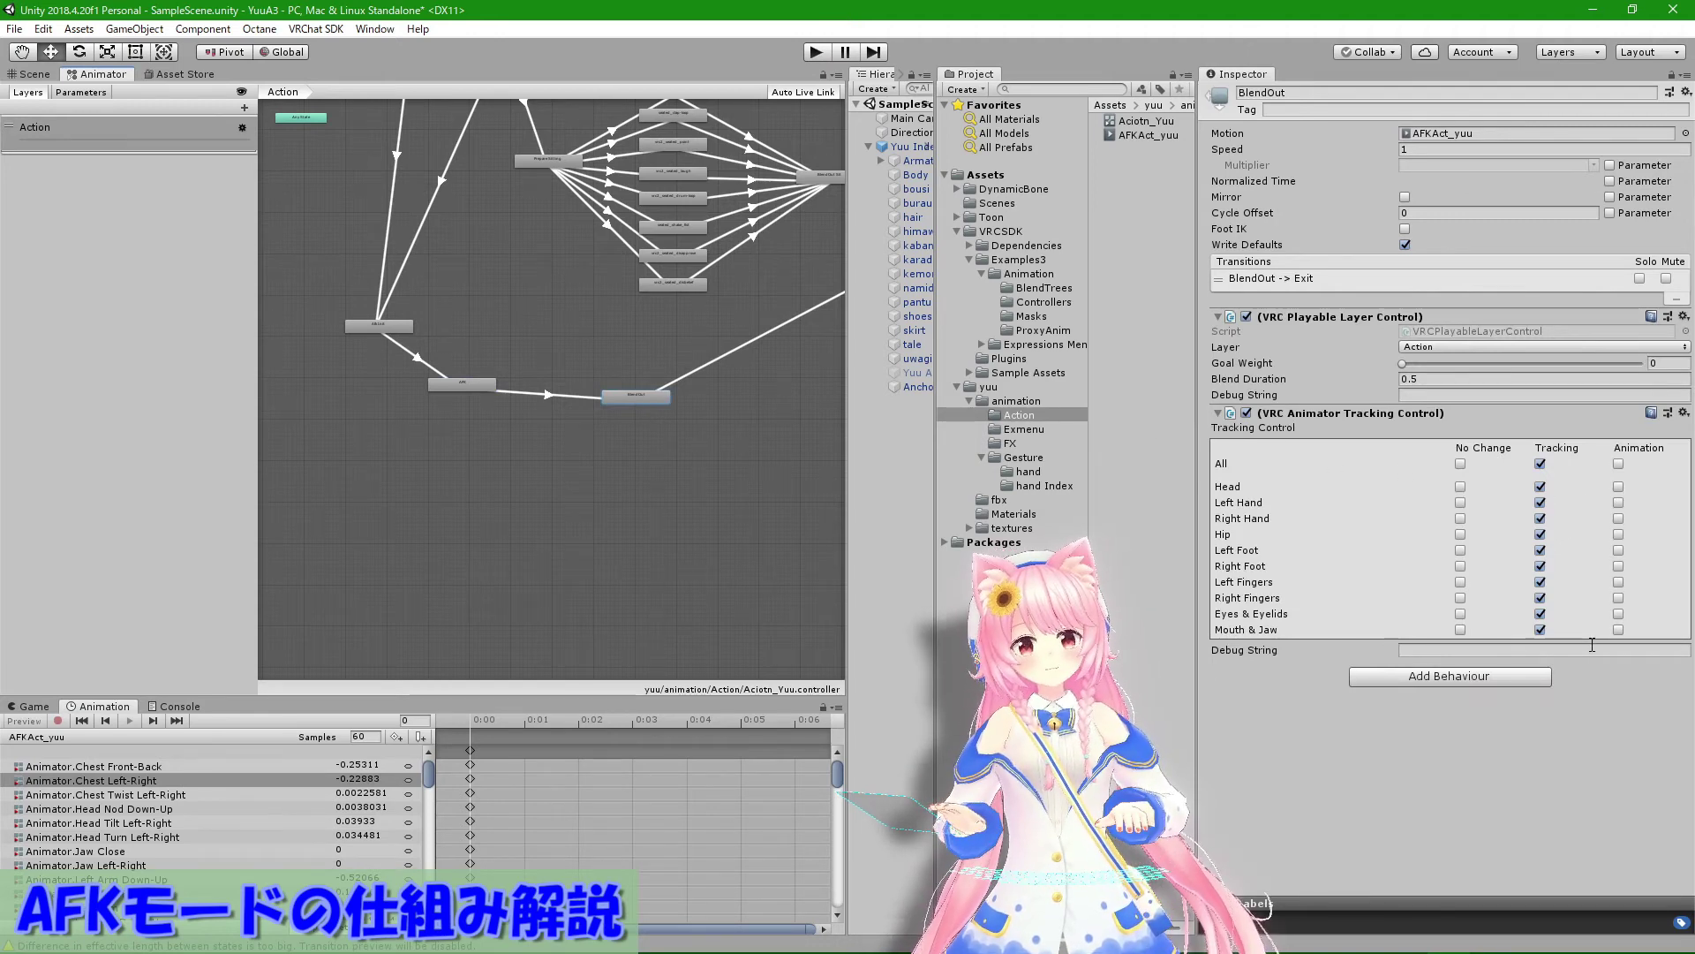
{"action": "left_click", "coordinate": [463, 389]}
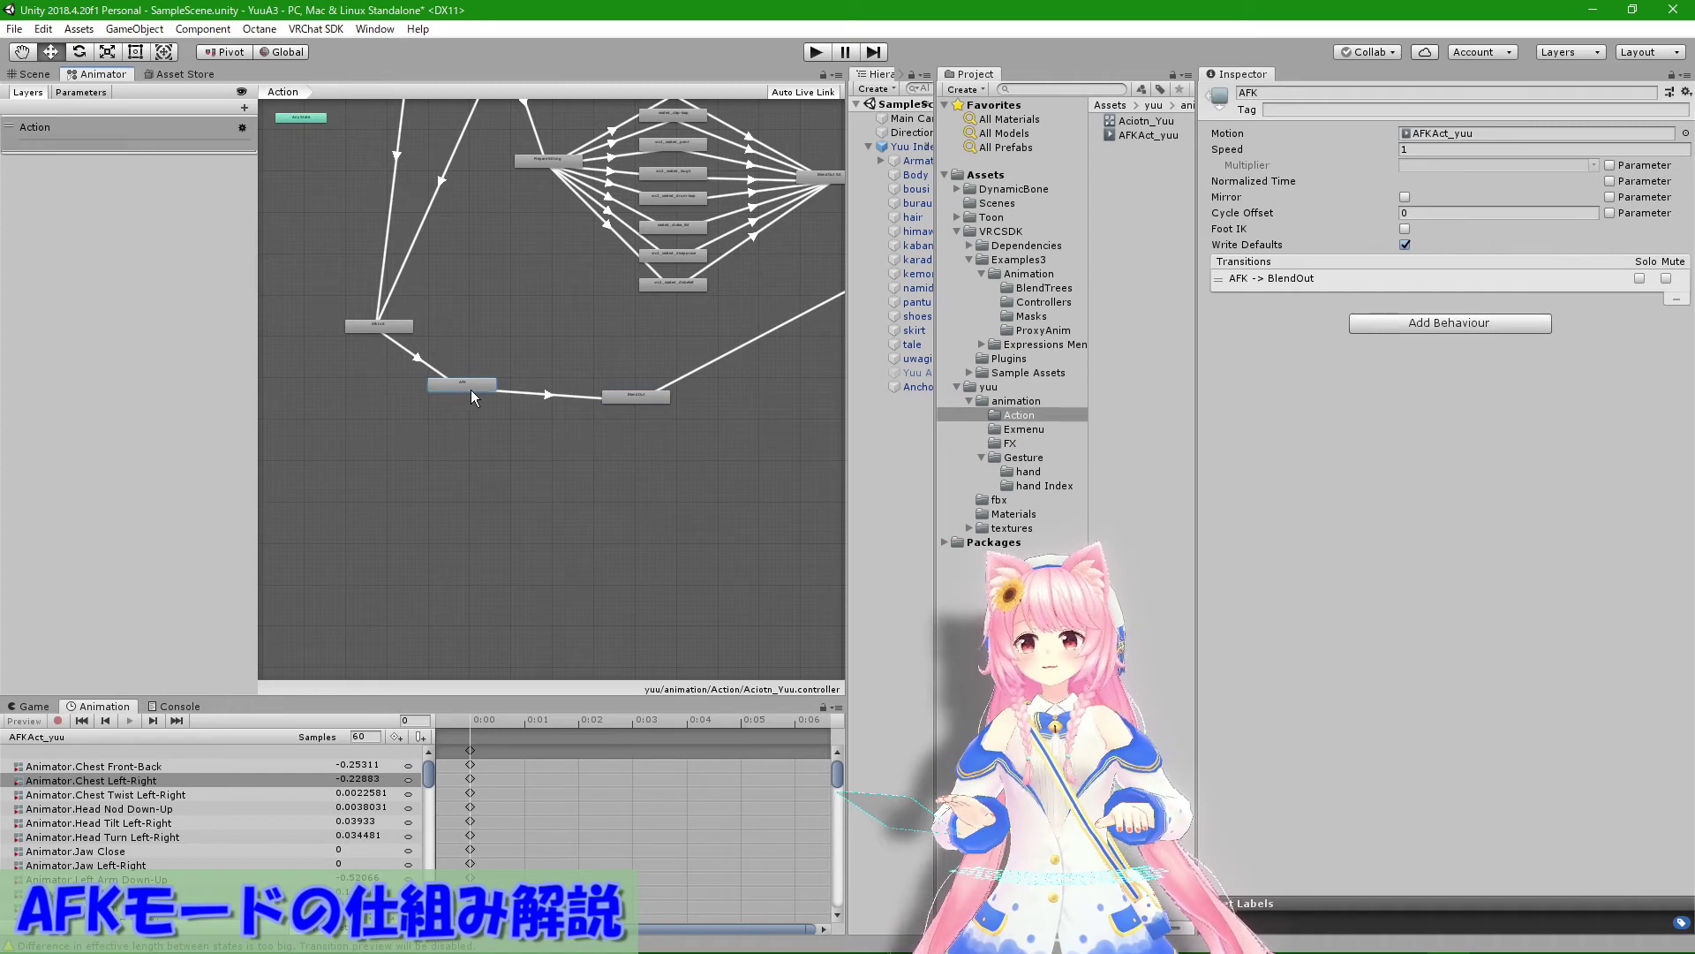
{"action": "left_click", "coordinate": [567, 396]}
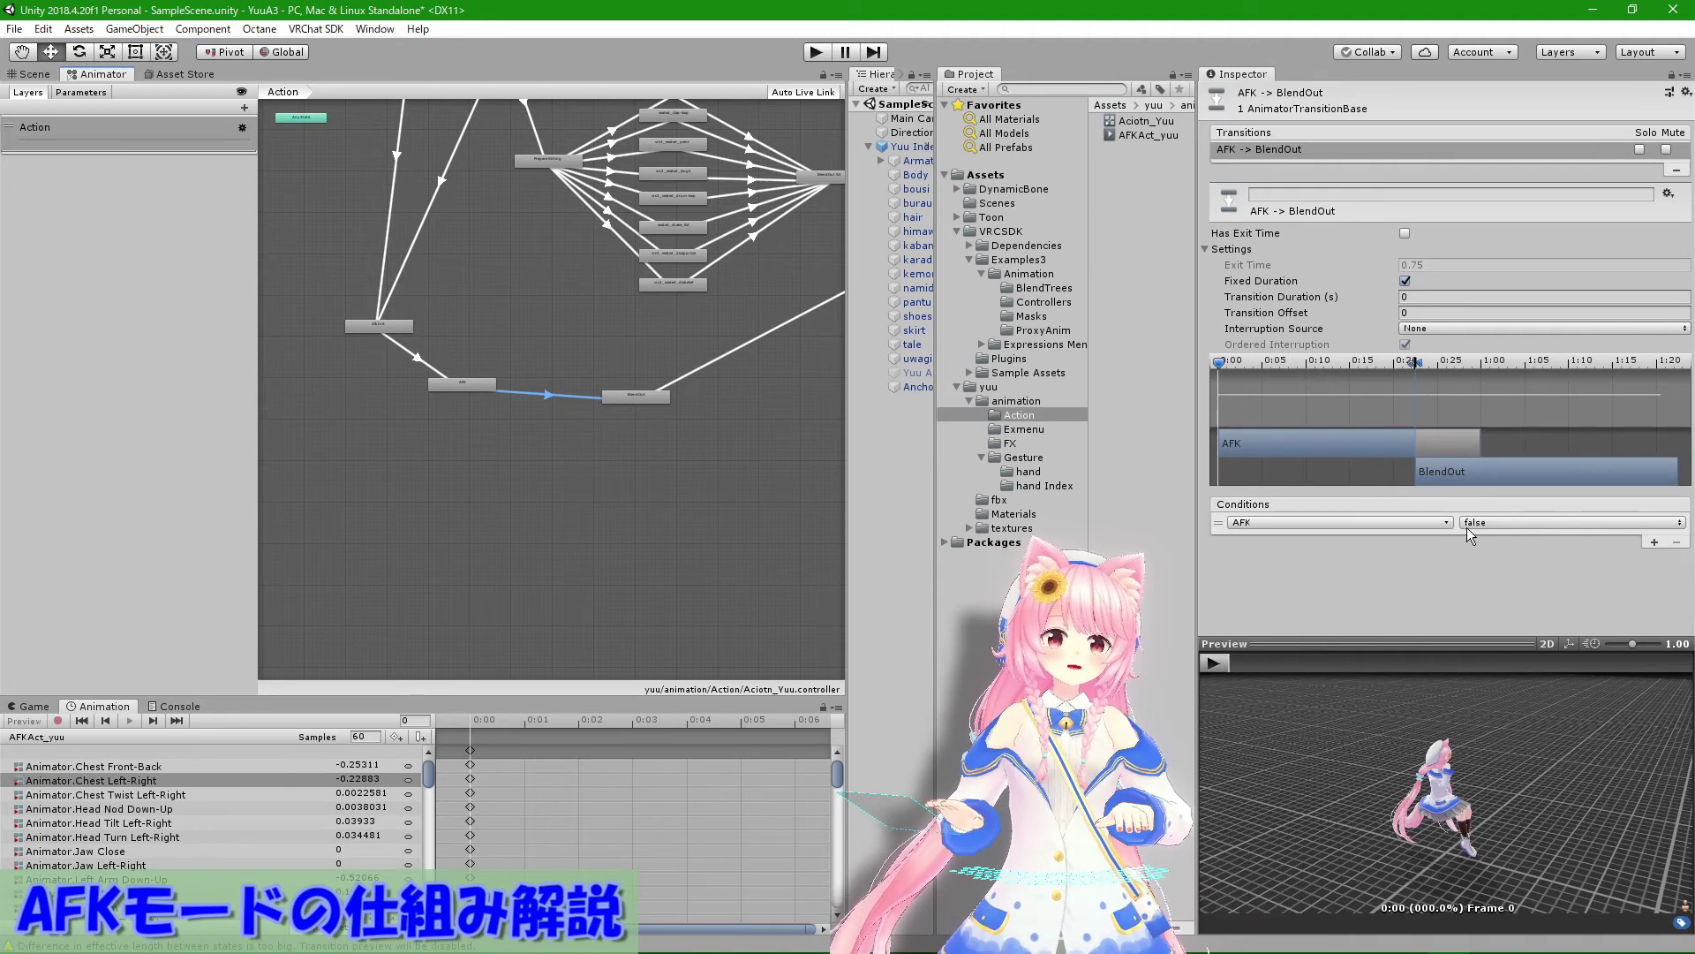
{"action": "left_click", "coordinate": [650, 399]}
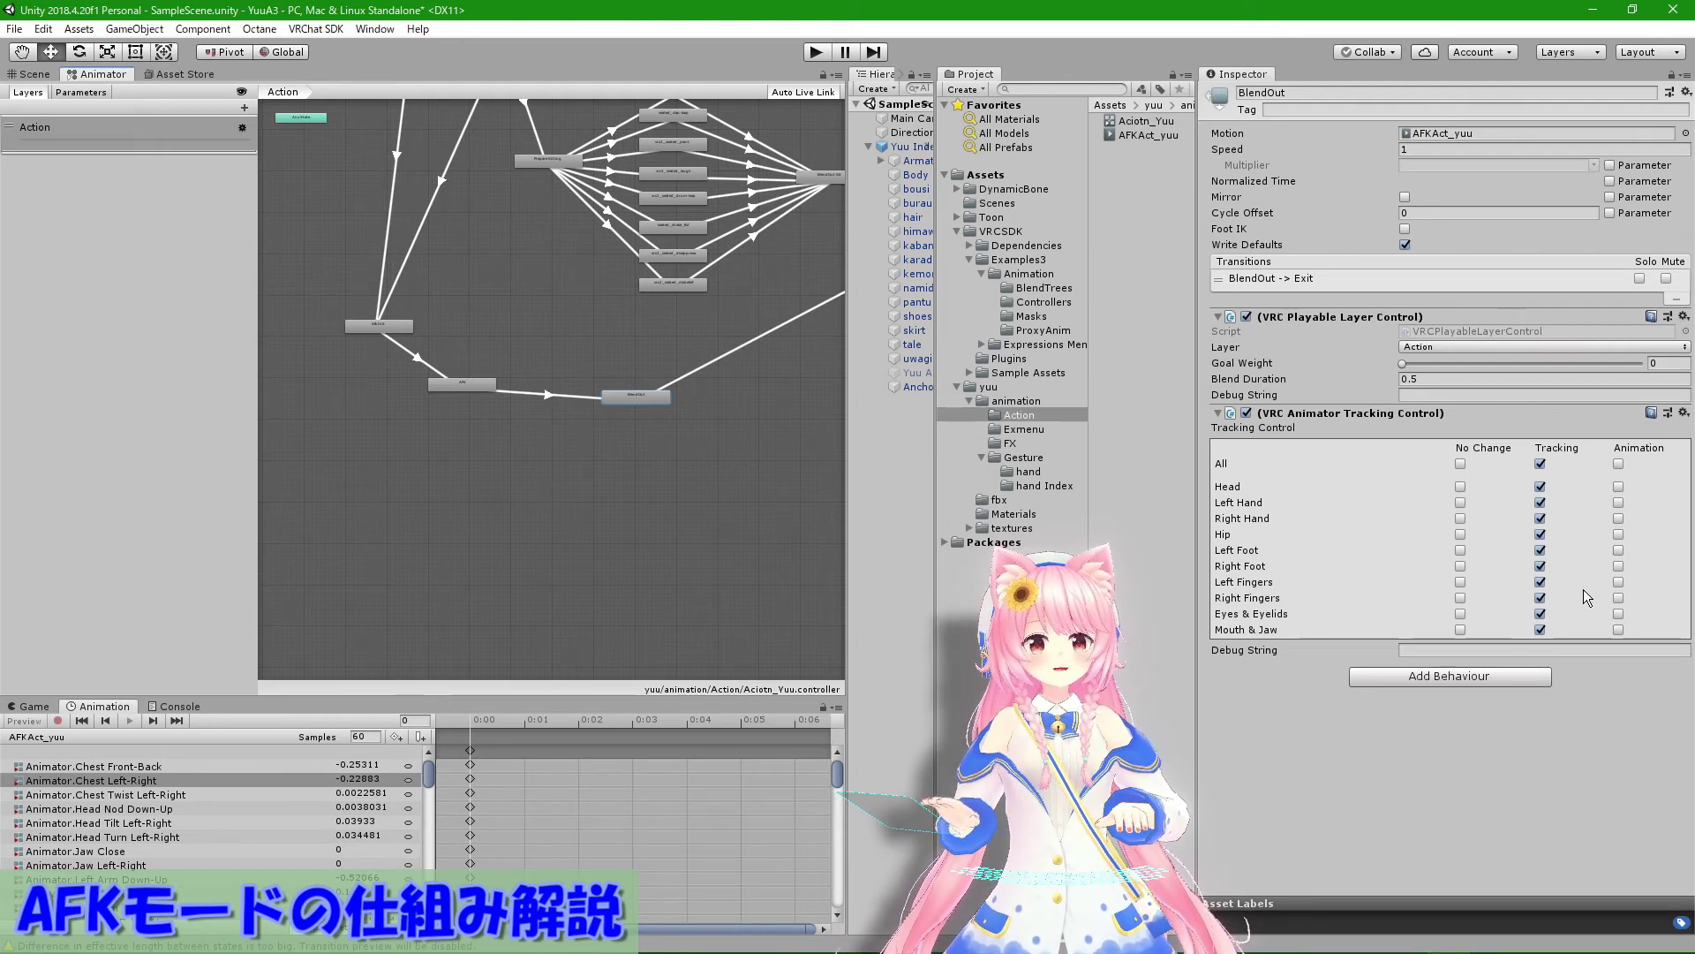
{"action": "middle_click_drag", "start_coordinate": [751, 505], "coordinate": [487, 600]}
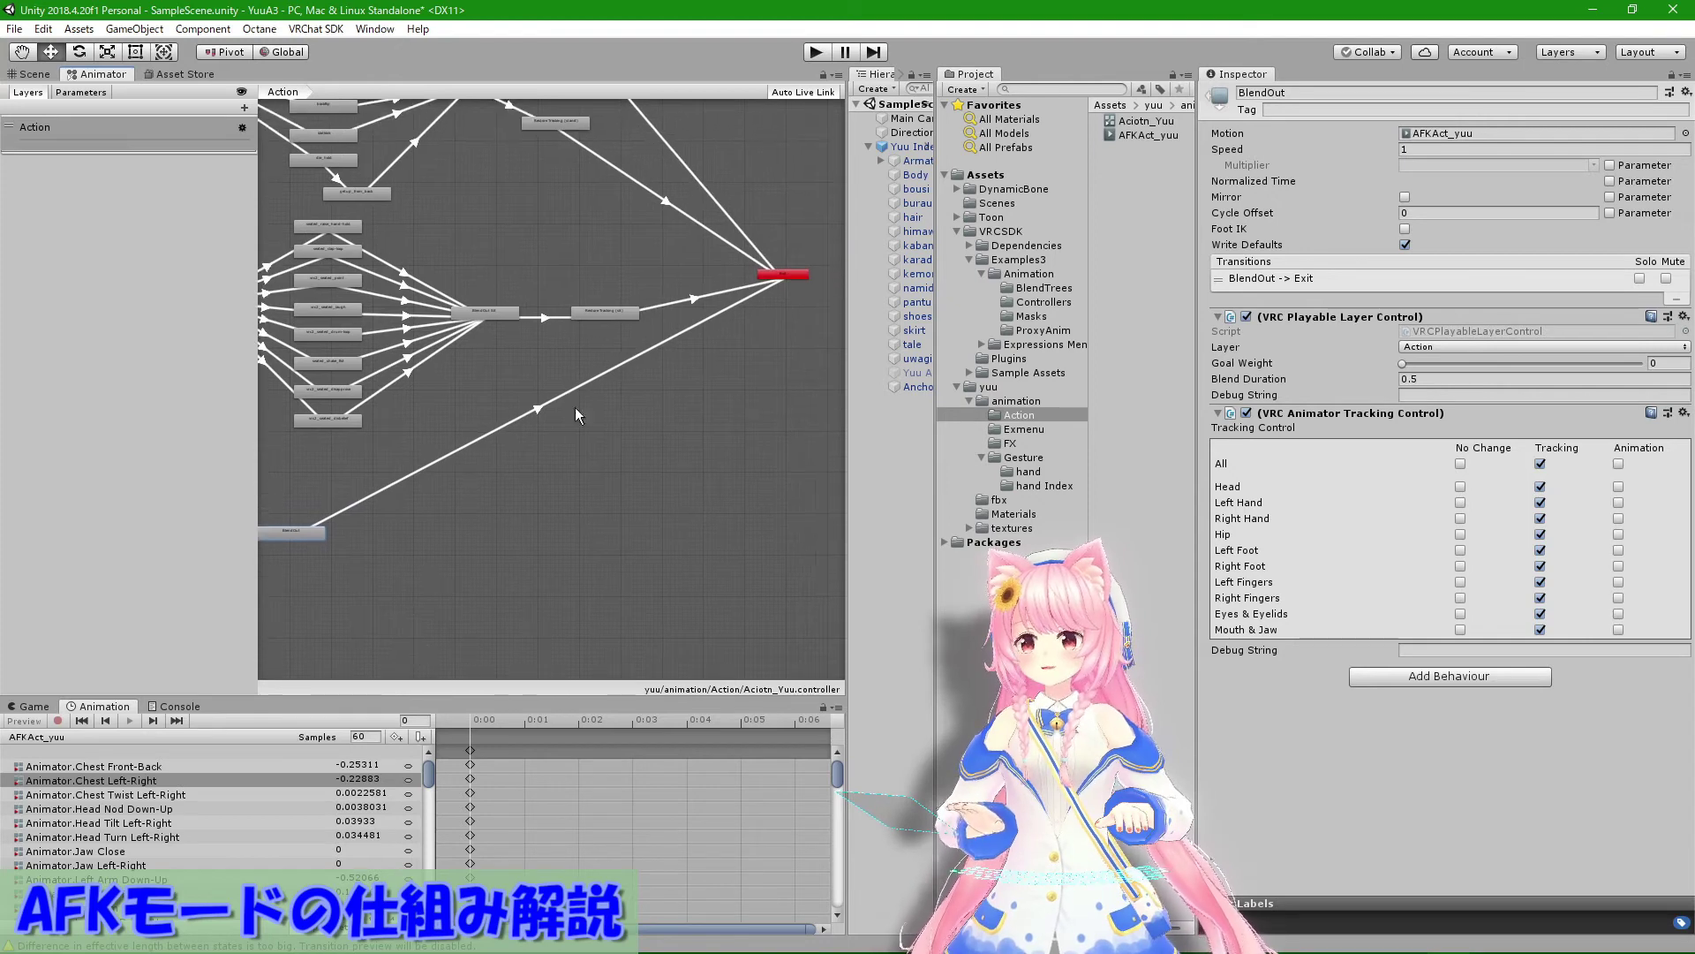
Step: Check the BlendOut to Exit transition, then select Yuu Index controller to show its Aciotn_Yuu Action layer
{"action": "left_click", "coordinate": [790, 275]}
{"action": "left_click", "coordinate": [717, 311]}
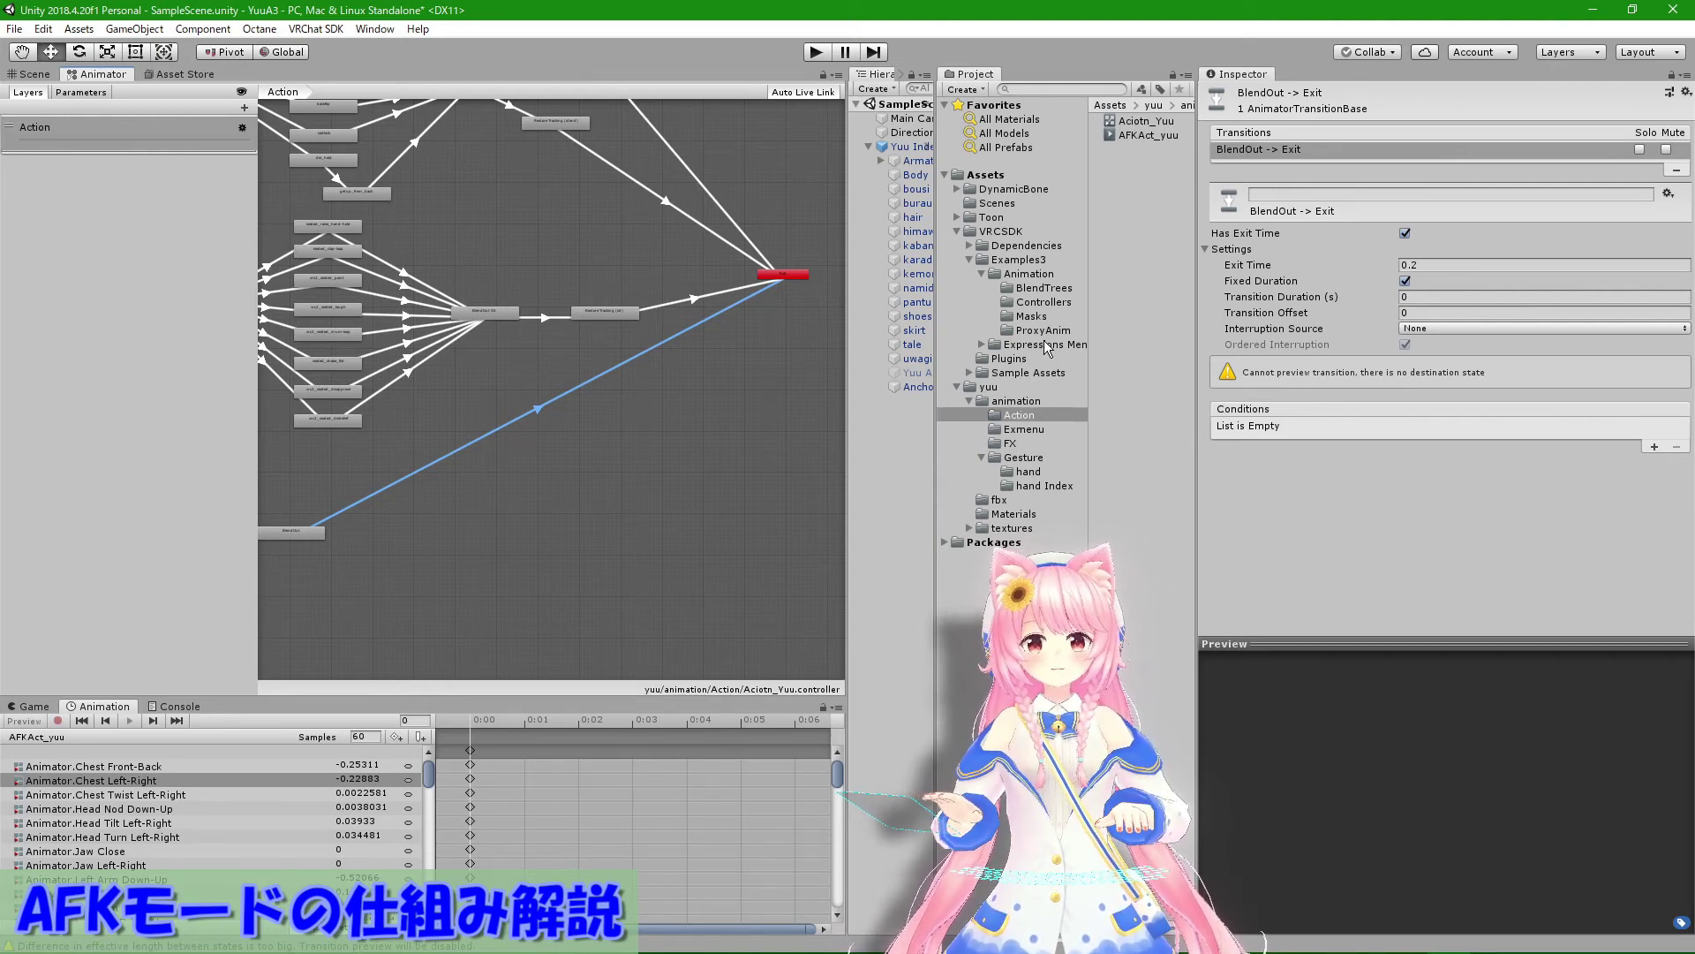
{"action": "scroll", "coordinate": [601, 530], "scroll_direction": "down", "scroll_amount": 5}
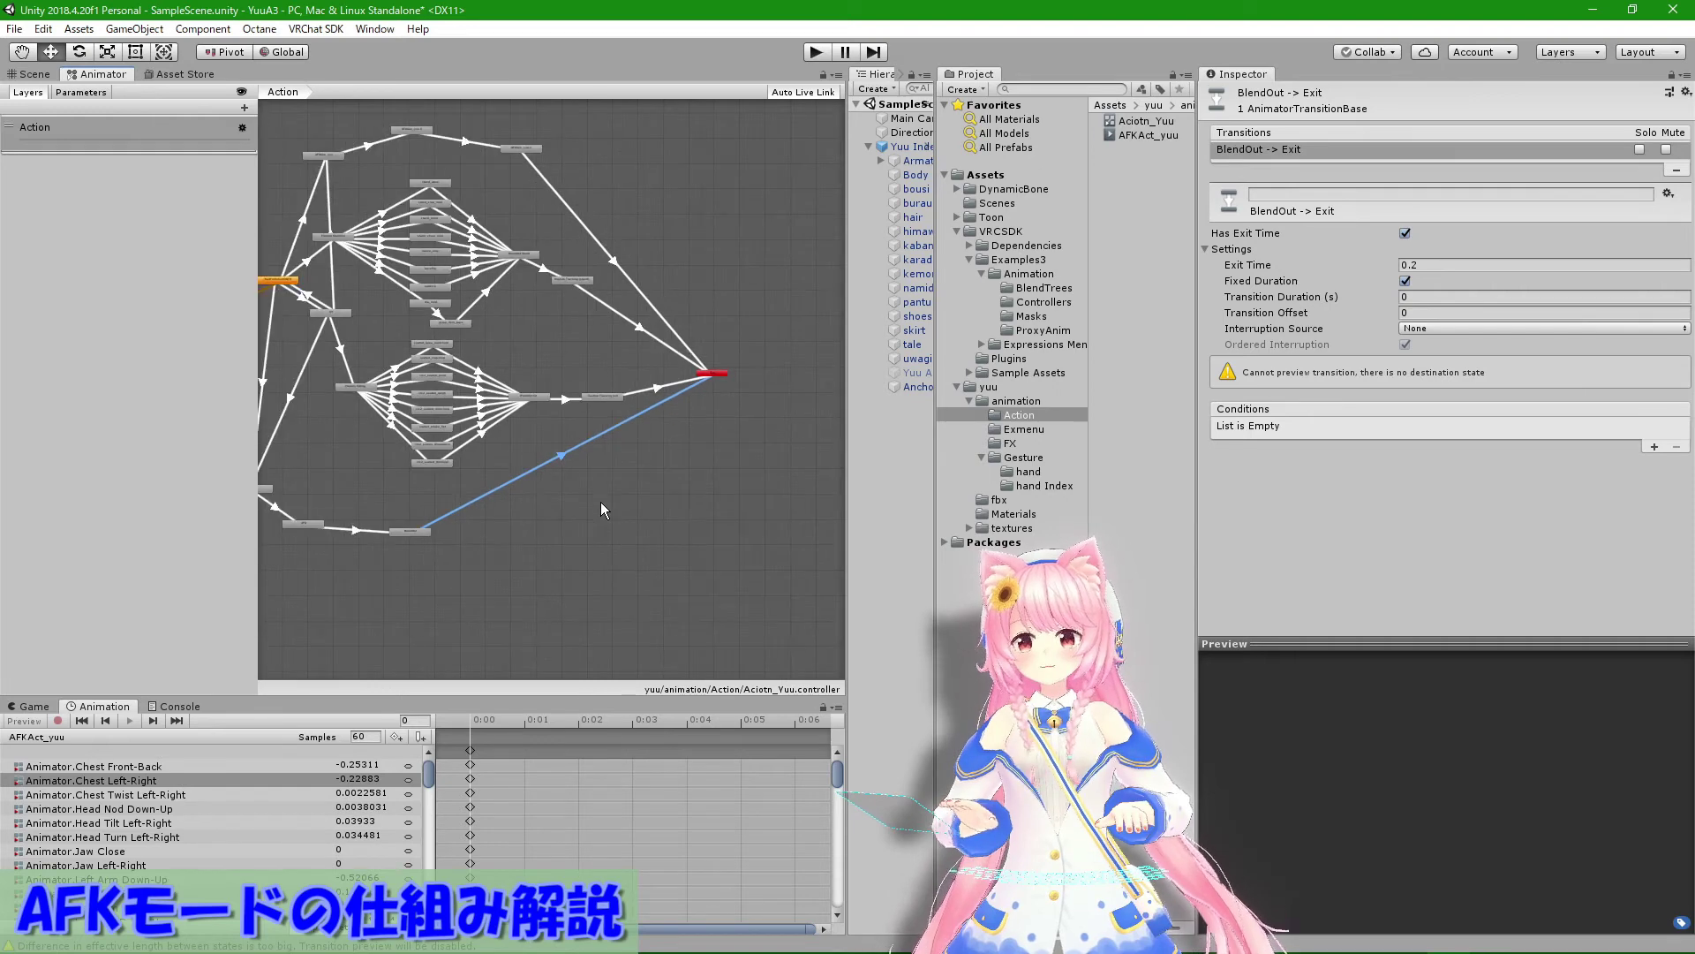
{"action": "scroll", "coordinate": [610, 506], "scroll_direction": "up", "scroll_amount": 1}
{"action": "scroll", "coordinate": [631, 519], "scroll_direction": "up", "scroll_amount": 1}
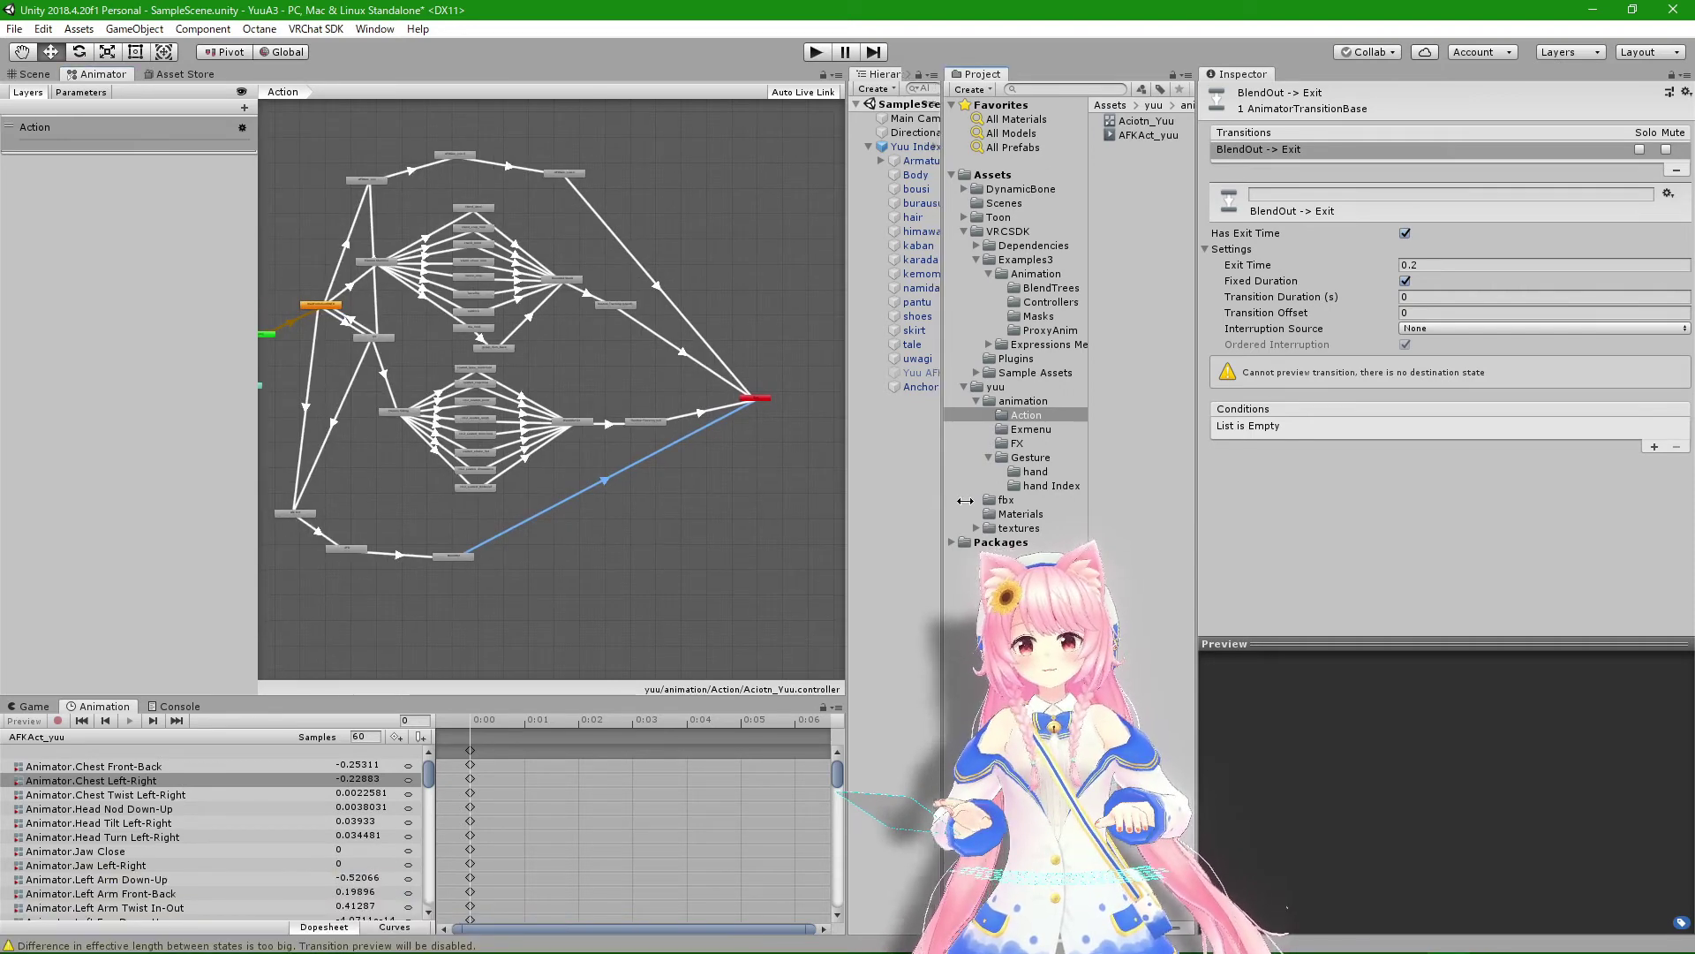
{"action": "left_click_drag", "start_coordinate": [943, 501], "coordinate": [1065, 503]}
{"action": "left_click", "coordinate": [940, 148]}
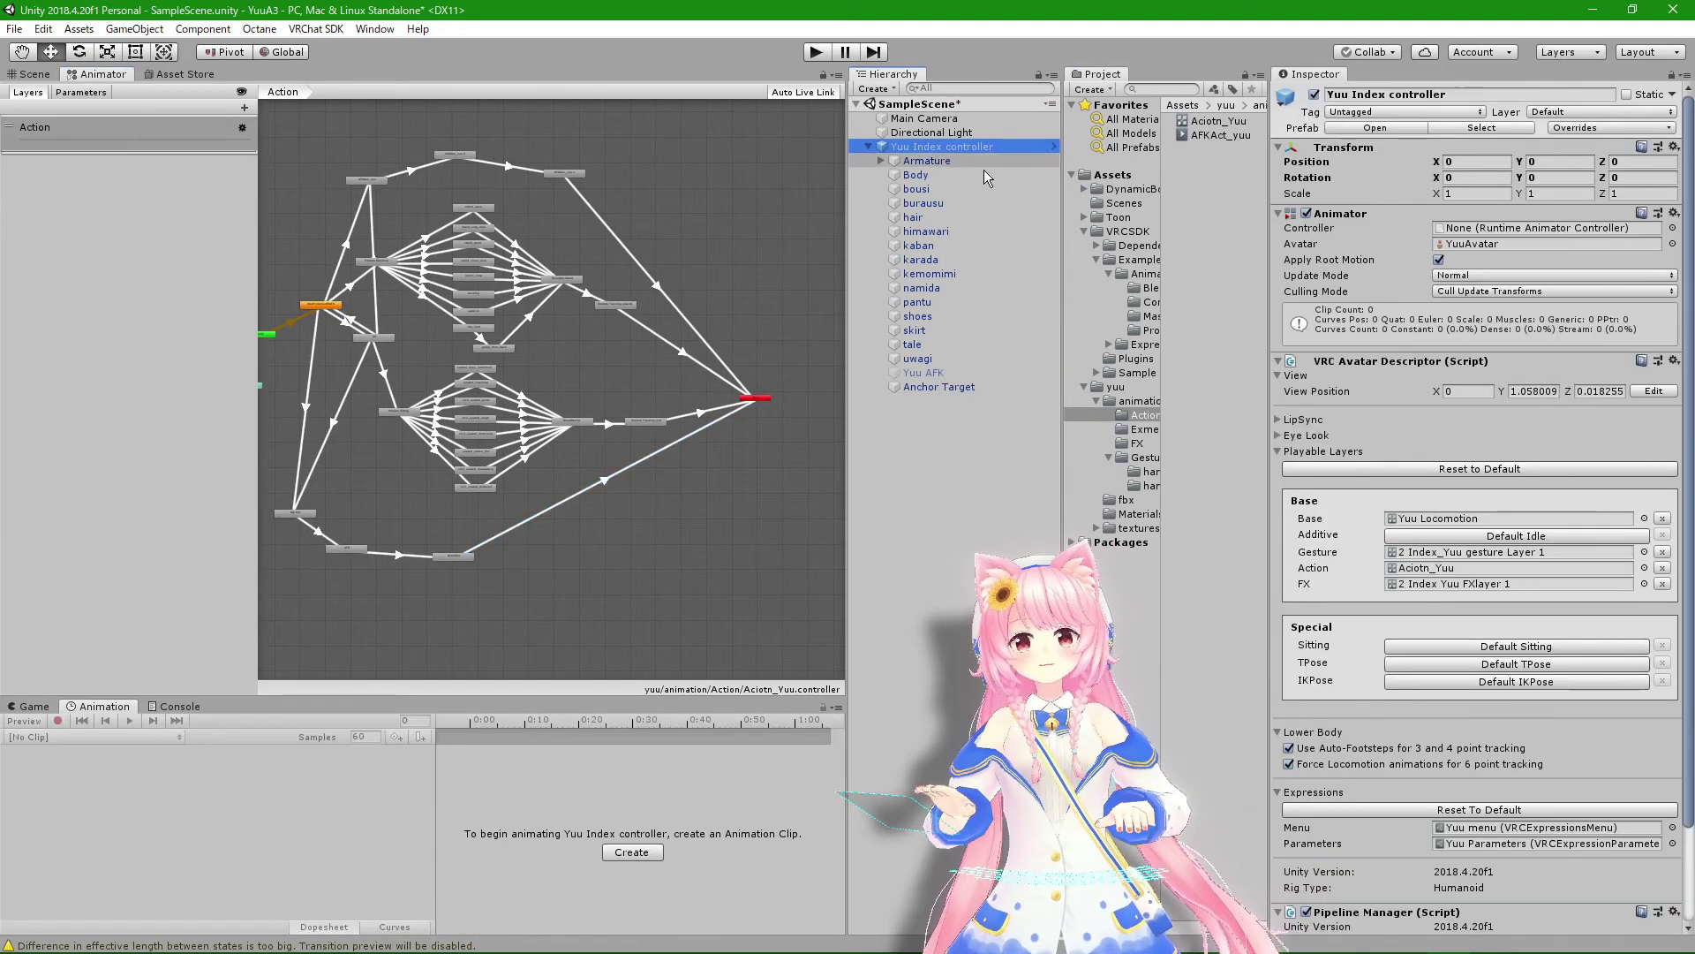
Step: Open the 2 Index Yuu FXlayer 1 controller's AFK layer and inspect the AFKFX_Yuu state
{"action": "double_click", "coordinate": [1512, 583]}
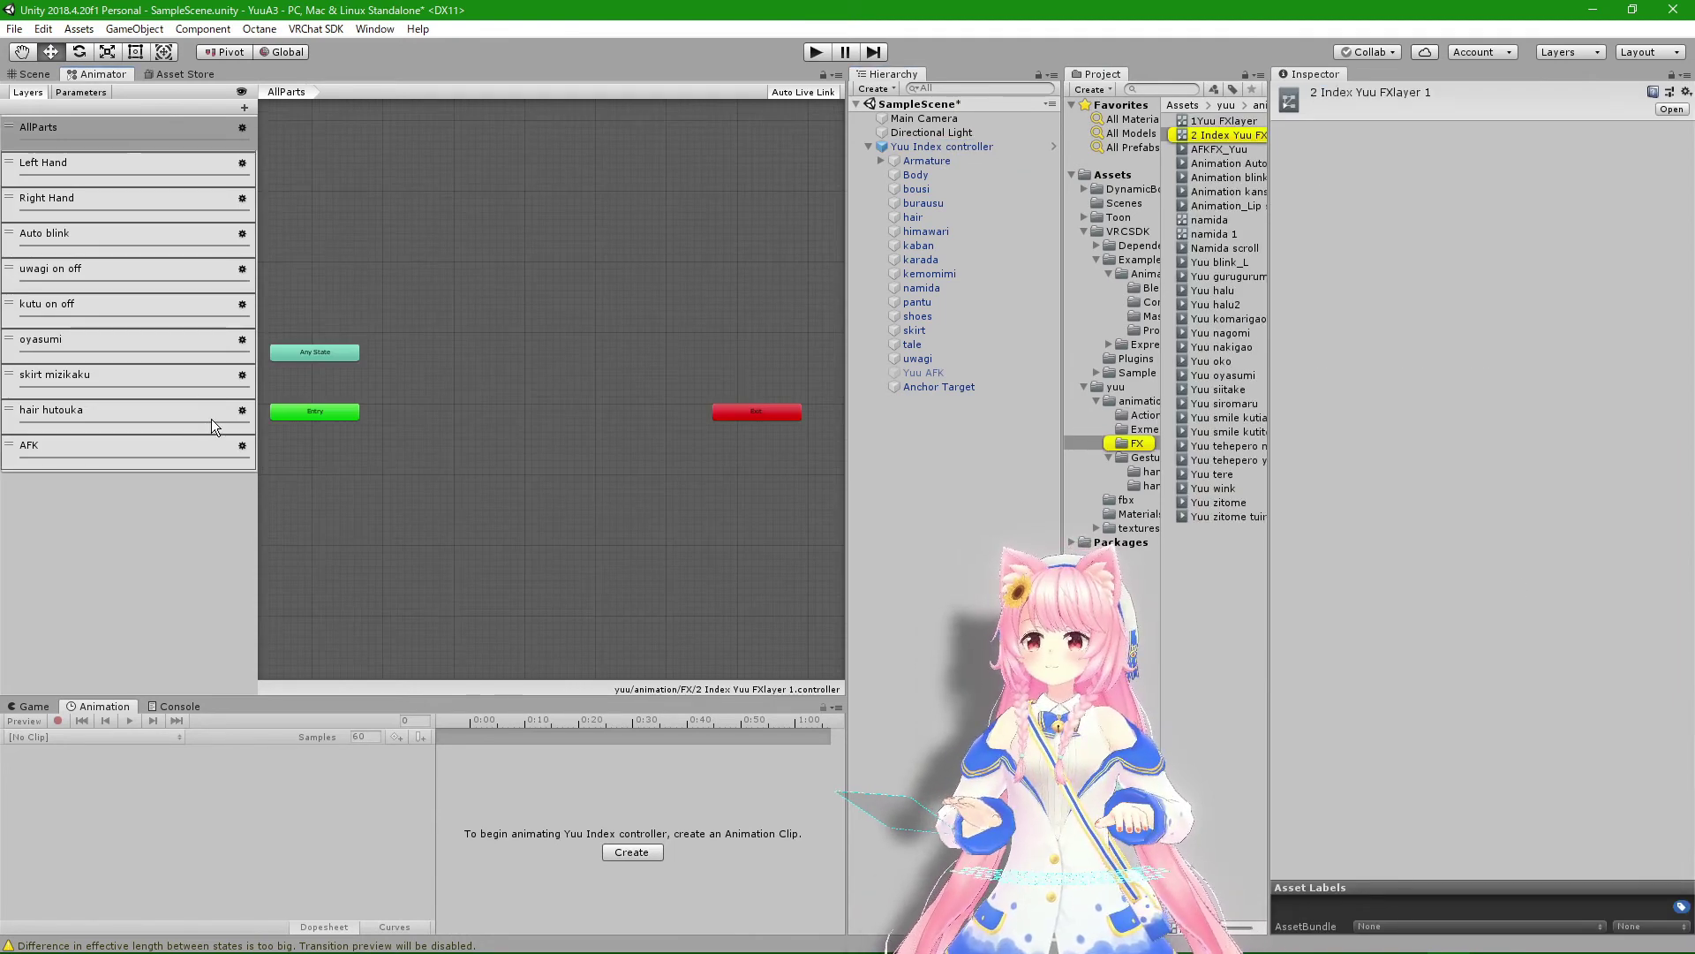
{"action": "left_click", "coordinate": [187, 449]}
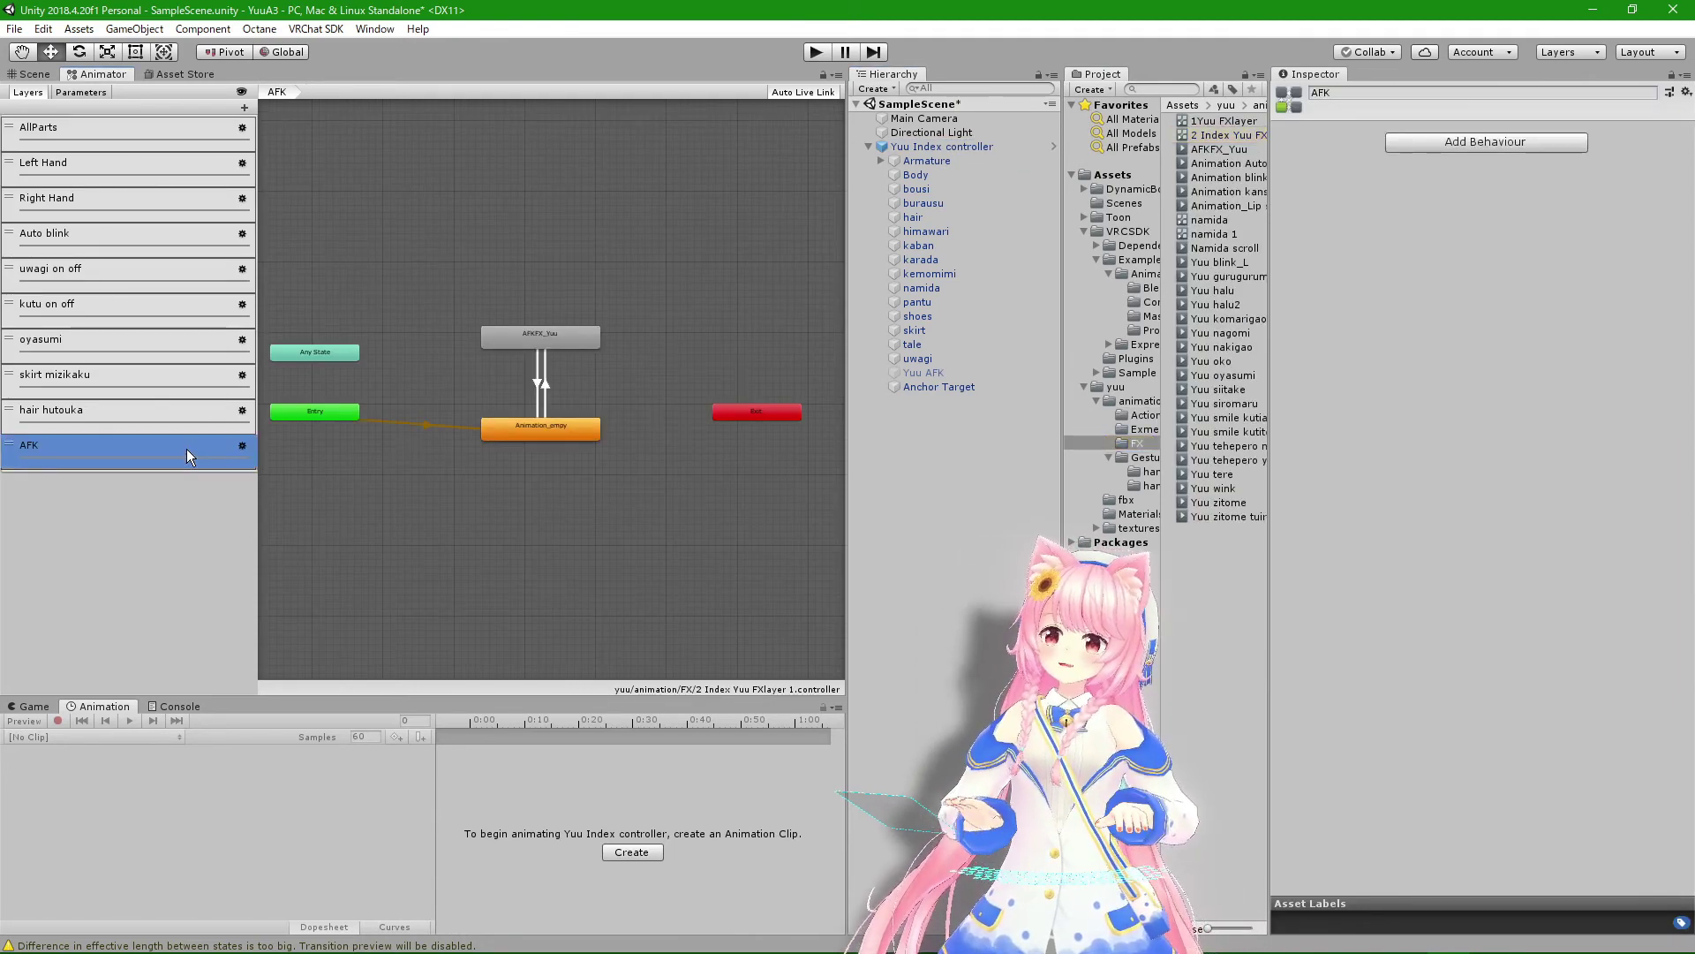
{"action": "left_click", "coordinate": [558, 339]}
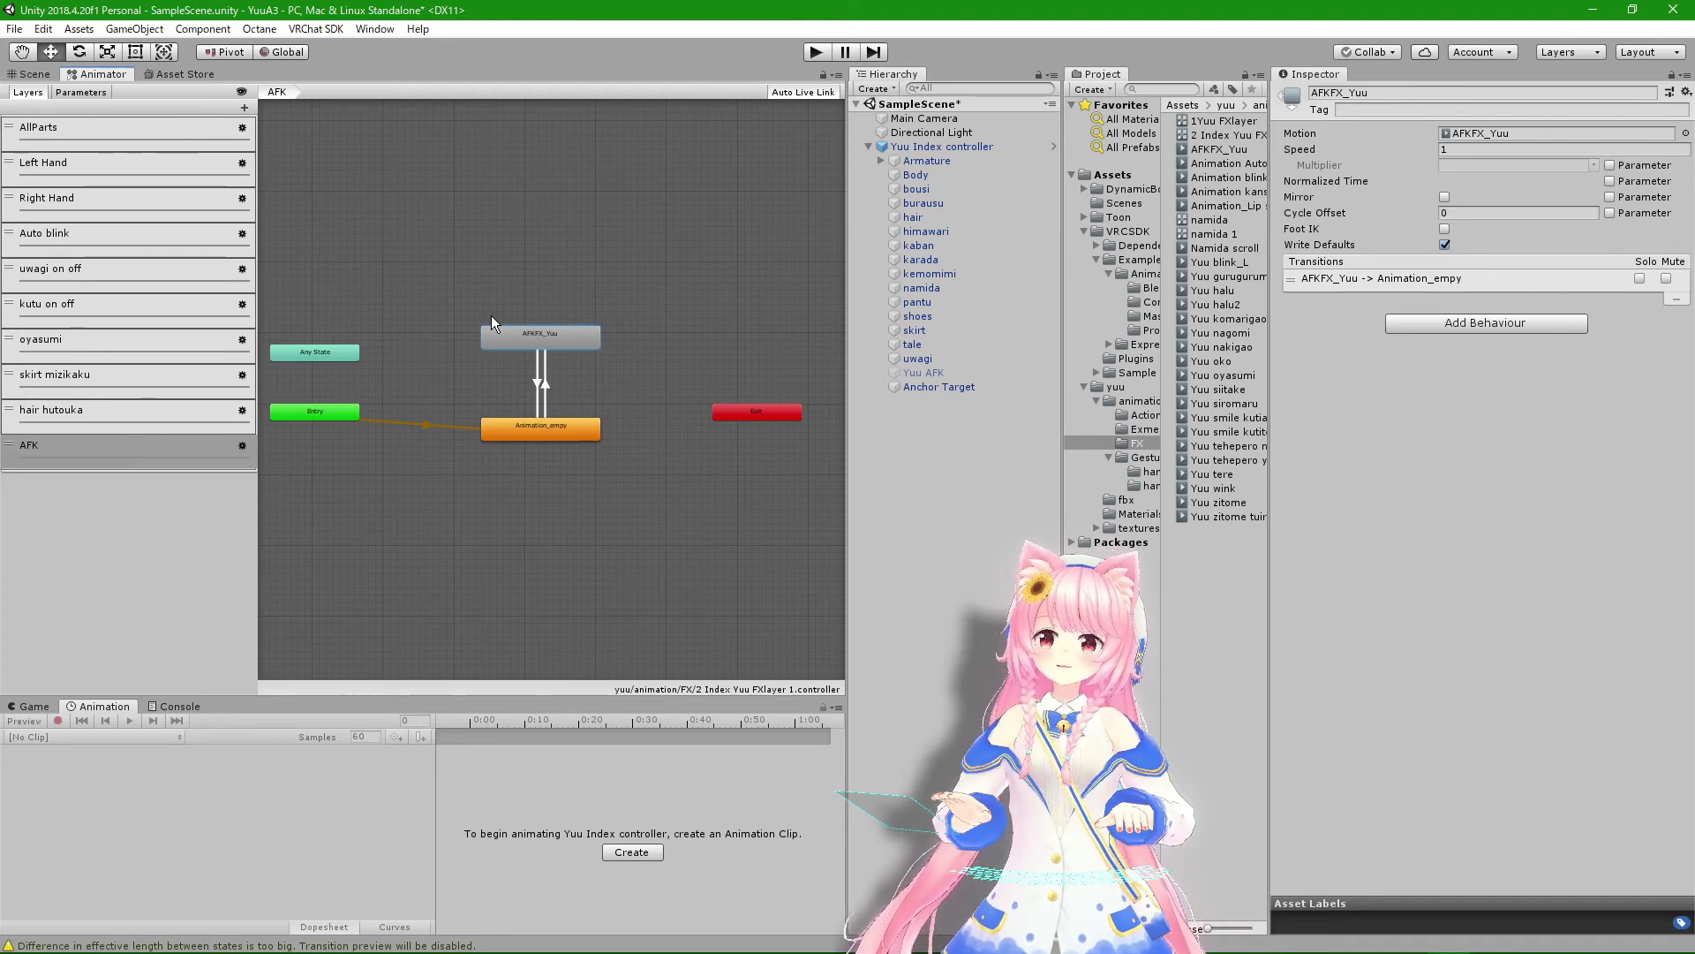
{"action": "left_click_drag", "start_coordinate": [1085, 595], "coordinate": [1231, 692]}
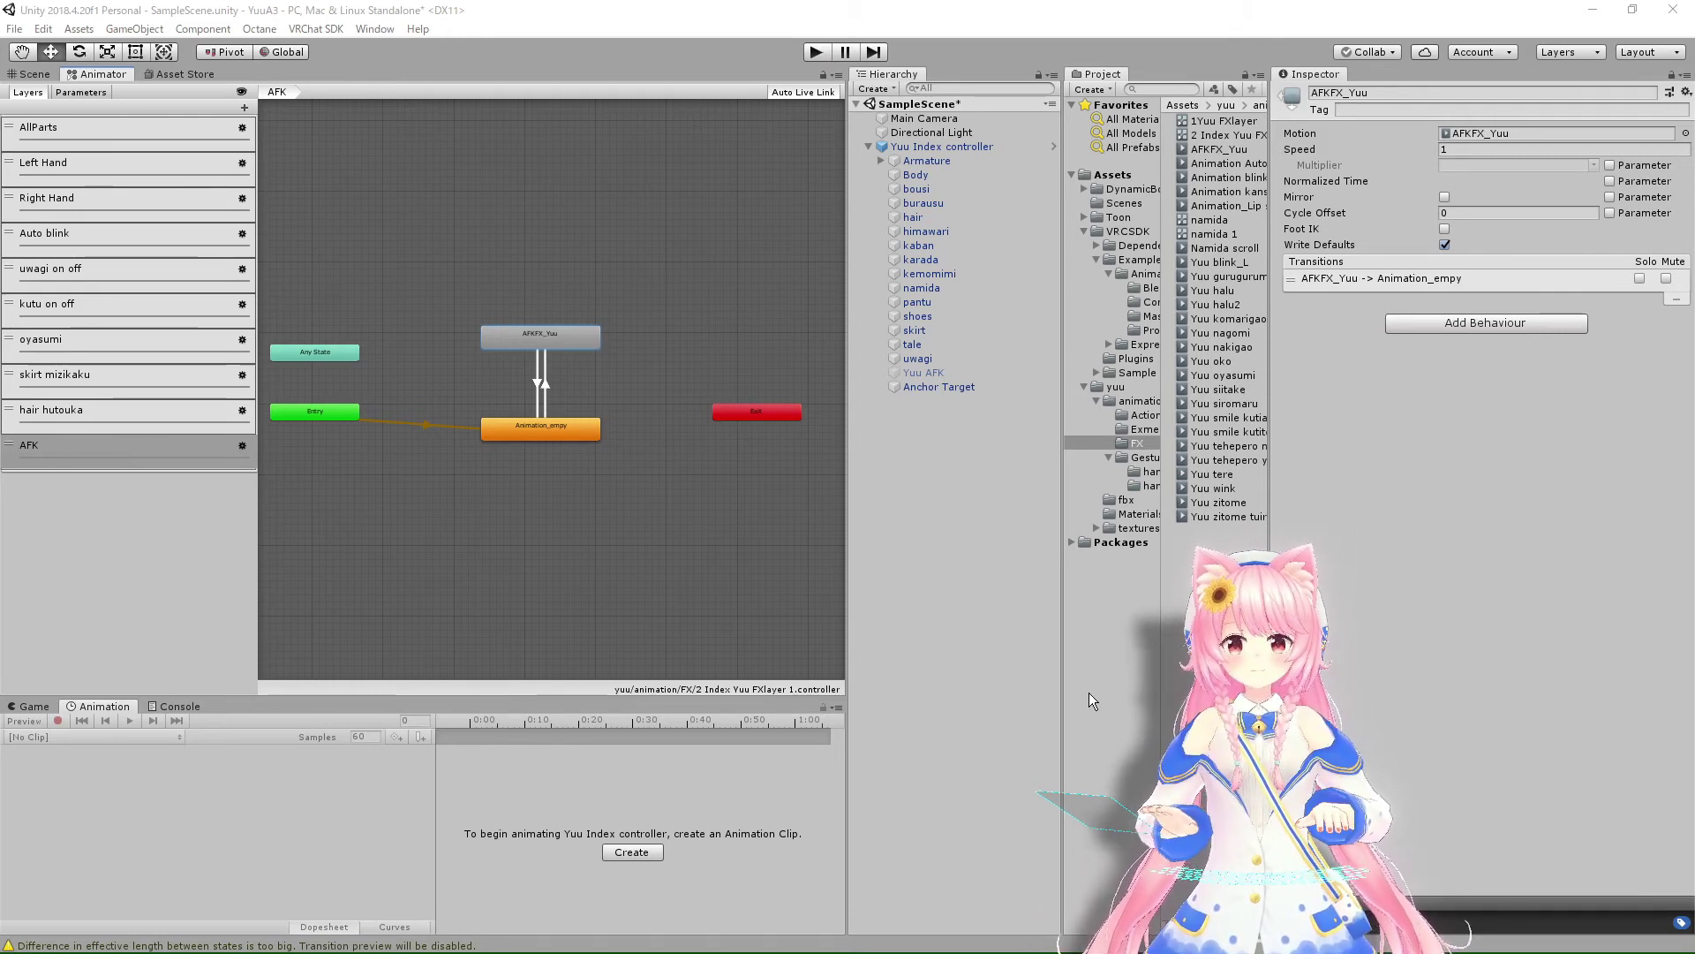
Step: Orbit around the avatar's arm, hair and back in the Scene view, then enter Play mode
{"action": "left_click", "coordinate": [34, 74]}
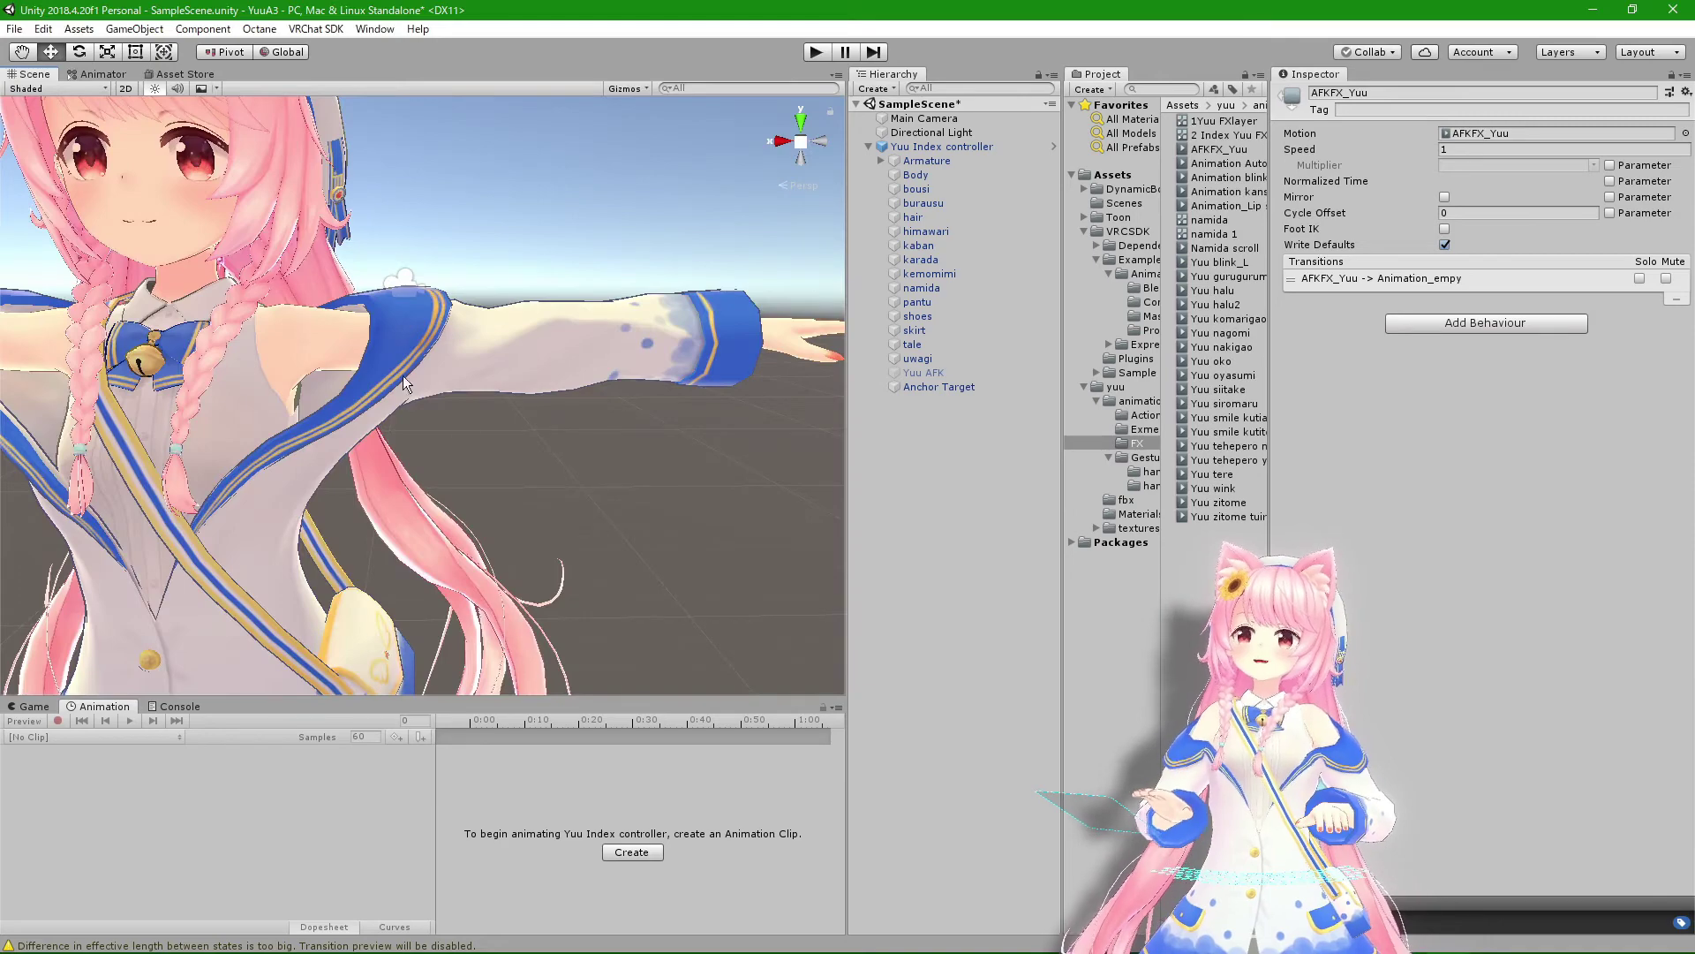
{"action": "mouse_move", "coordinate": [661, 565]}
{"action": "right_mouse_down"}
{"action": "mouse_move", "coordinate": [510, 525]}
{"action": "mouse_move", "coordinate": [609, 497]}
{"action": "mouse_move", "coordinate": [639, 542]}
{"action": "mouse_move", "coordinate": [538, 511]}
{"action": "mouse_move", "coordinate": [623, 538]}
{"action": "mouse_move", "coordinate": [585, 481]}
{"action": "right_mouse_up"}
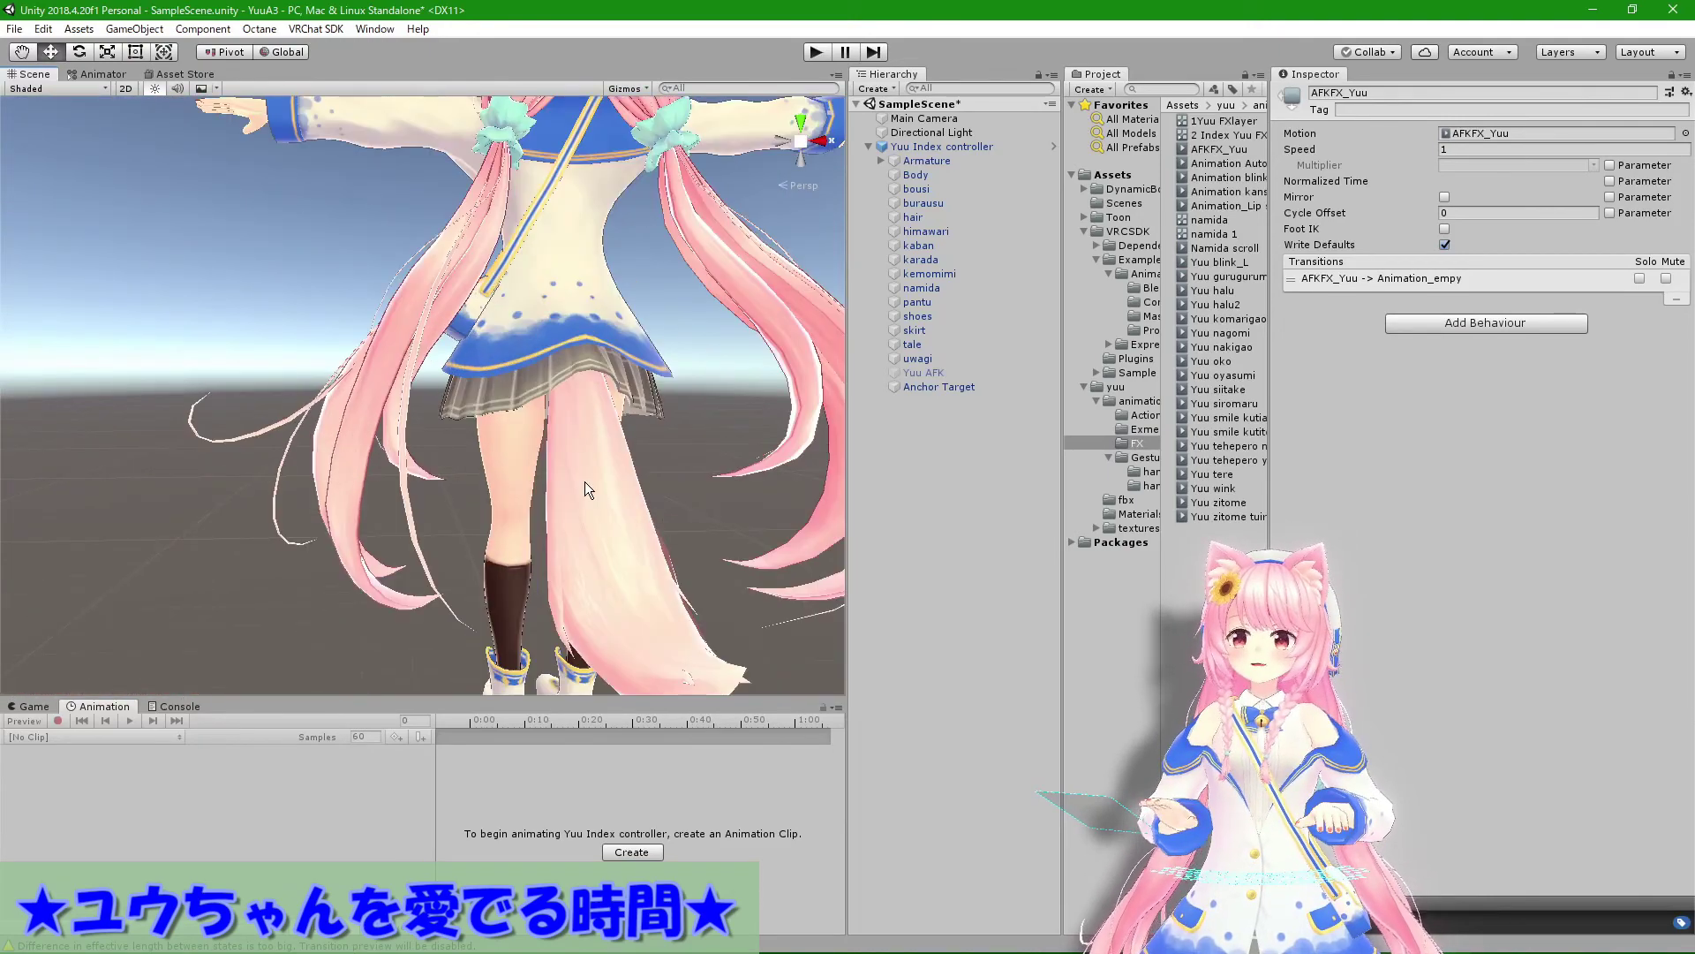
{"action": "mouse_move", "coordinate": [588, 482]}
{"action": "right_mouse_down"}
{"action": "mouse_move", "coordinate": [720, 512]}
{"action": "mouse_move", "coordinate": [486, 532]}
{"action": "mouse_move", "coordinate": [356, 570]}
{"action": "right_mouse_up"}
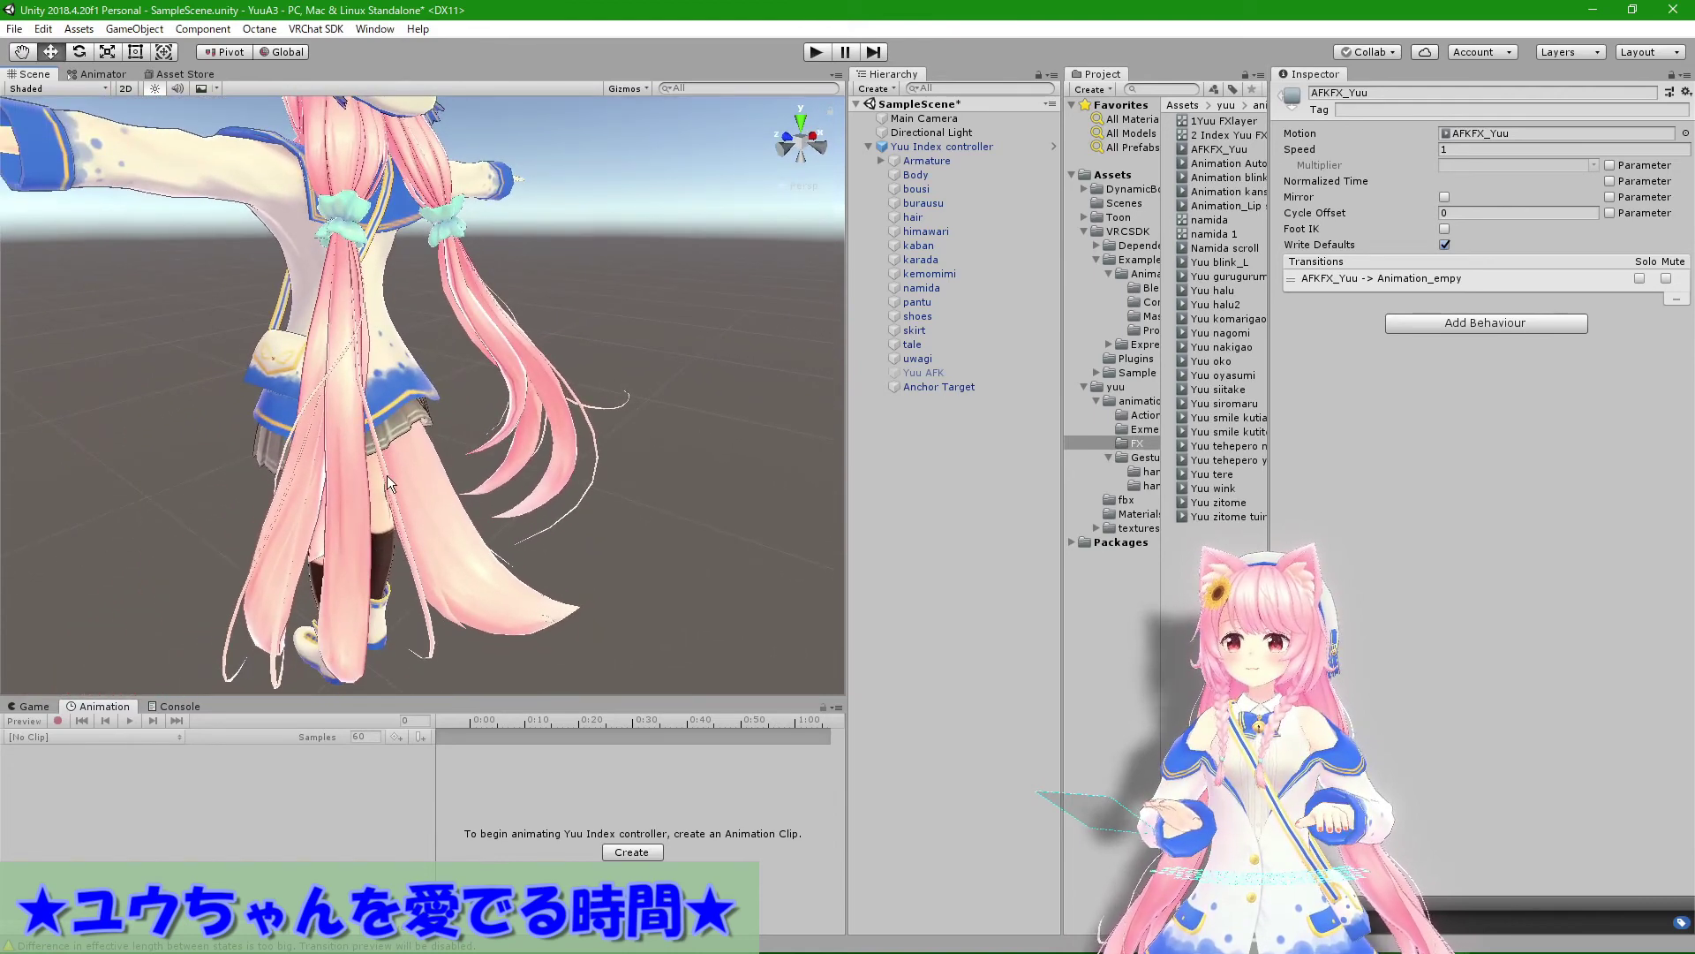
{"action": "right_click_drag", "start_coordinate": [387, 477], "coordinate": [362, 477]}
{"action": "right_click_drag", "start_coordinate": [532, 479], "coordinate": [618, 459]}
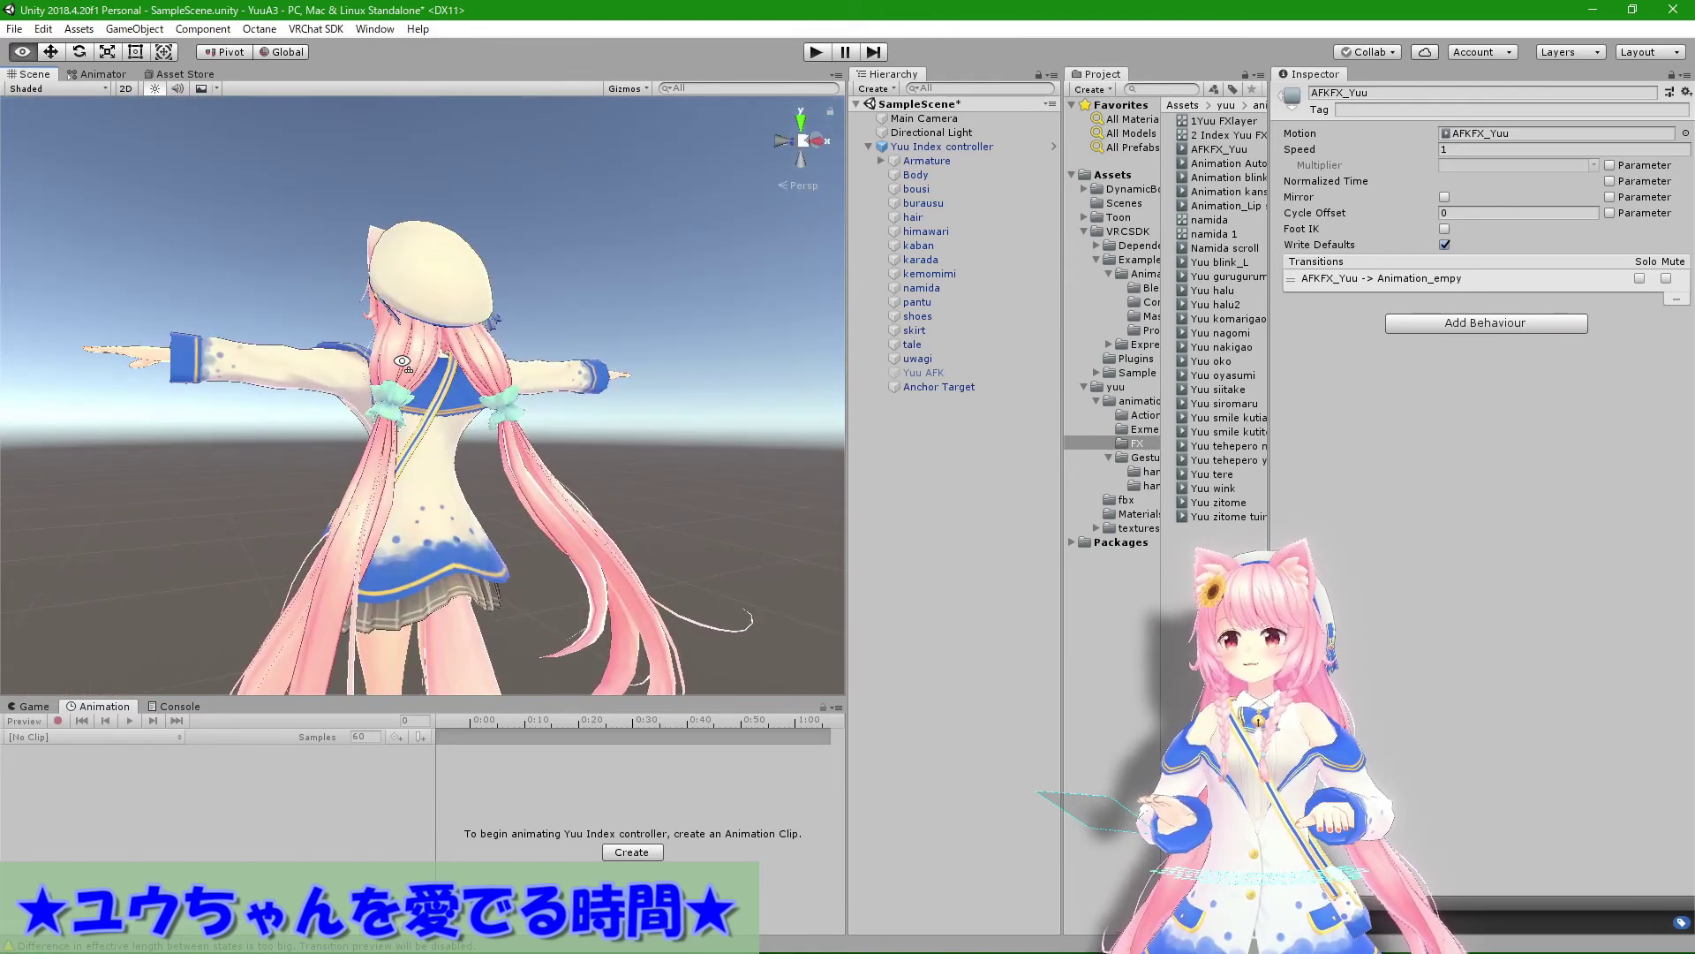
{"action": "left_click", "coordinate": [813, 53]}
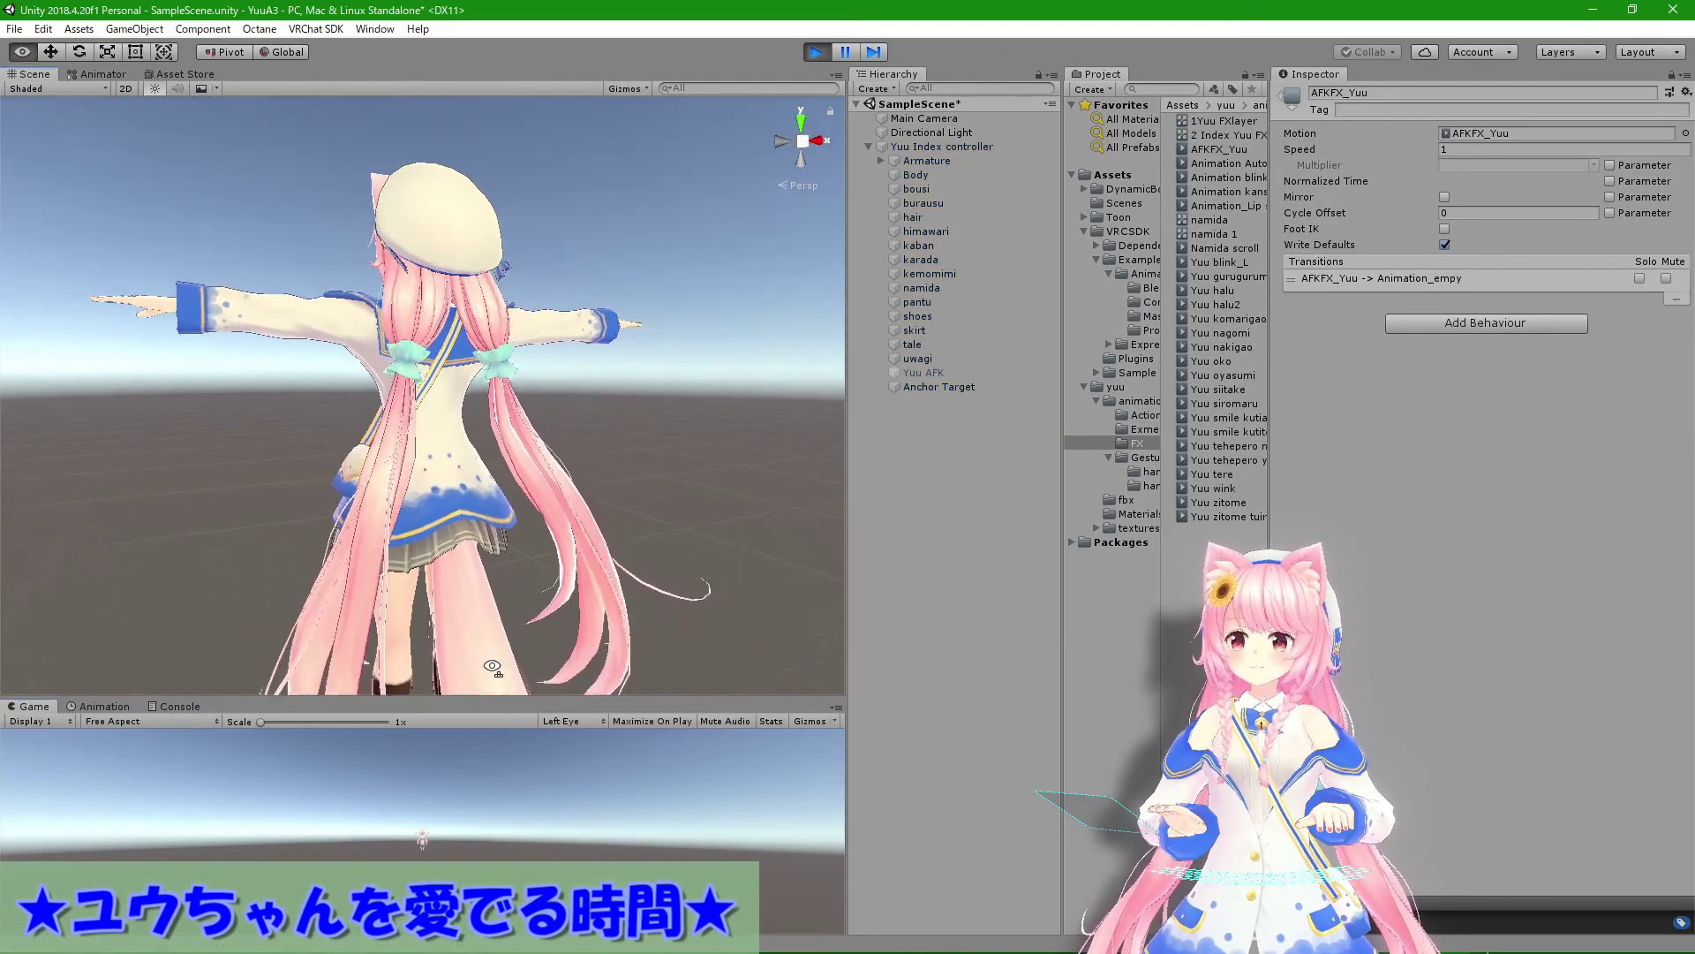
Step: Select Yuu Index controller and turn off 3D Icons, Show Grid and Selection Outline in Gizmos
{"action": "mouse_move", "coordinate": [498, 664]}
{"action": "right_mouse_down"}
{"action": "mouse_move", "coordinate": [810, 582]}
{"action": "mouse_move", "coordinate": [236, 488]}
{"action": "right_mouse_up"}
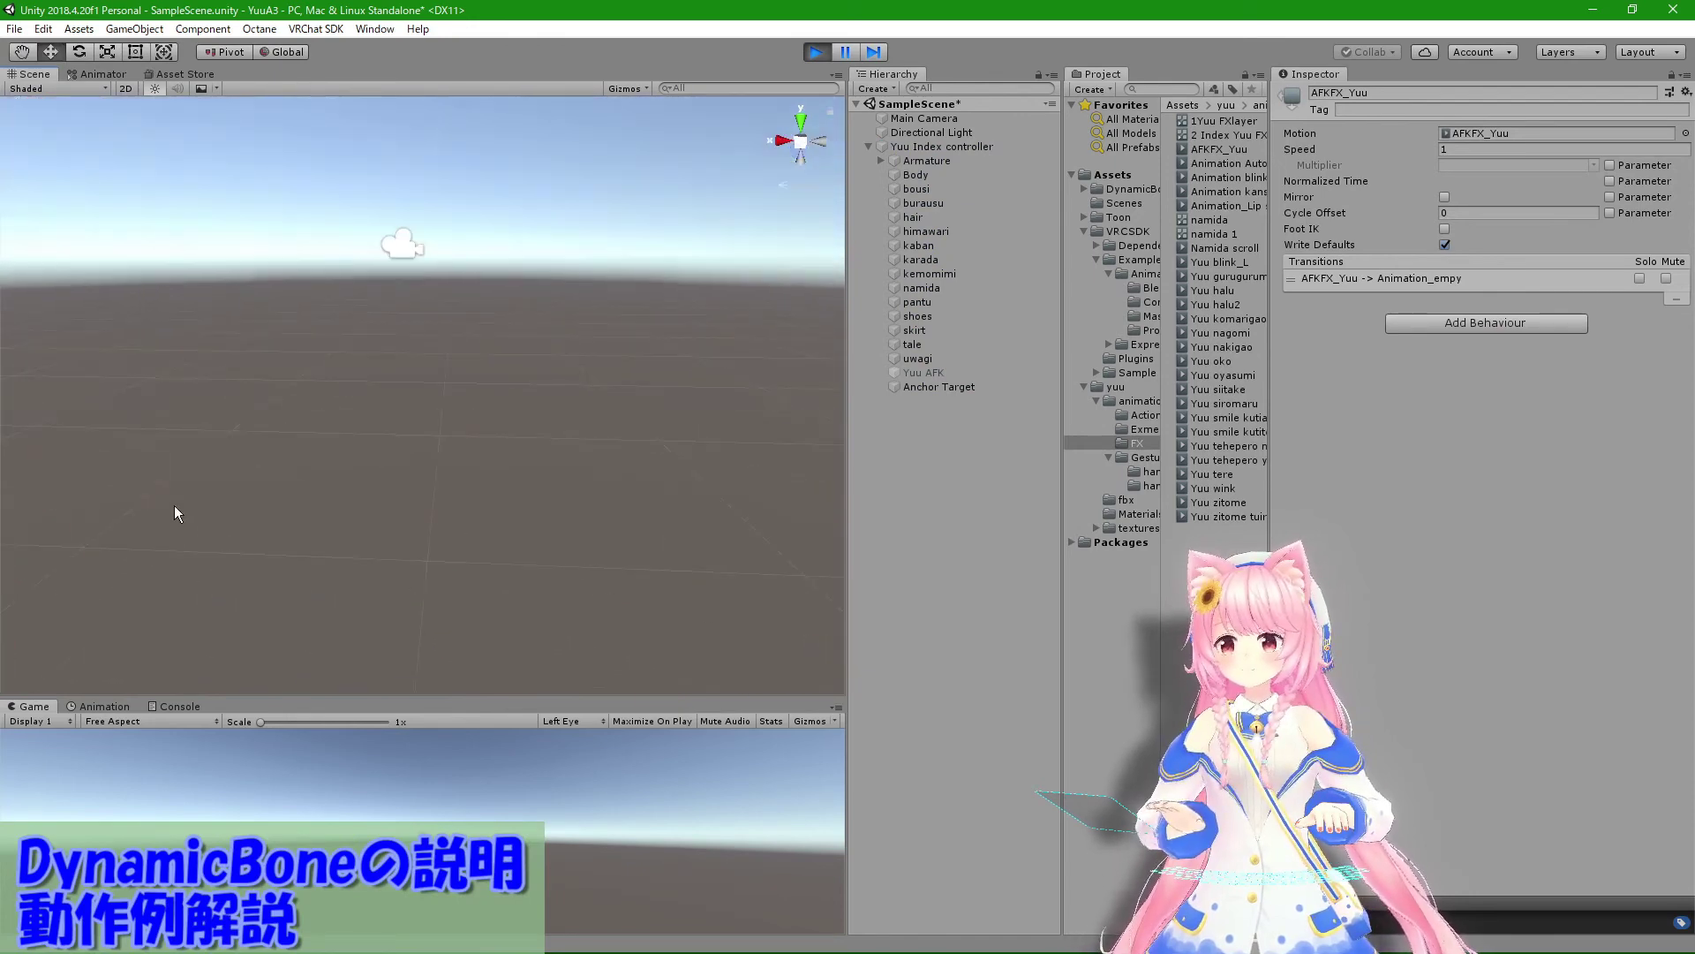
{"action": "middle_click_drag", "start_coordinate": [235, 488], "coordinate": [320, 473]}
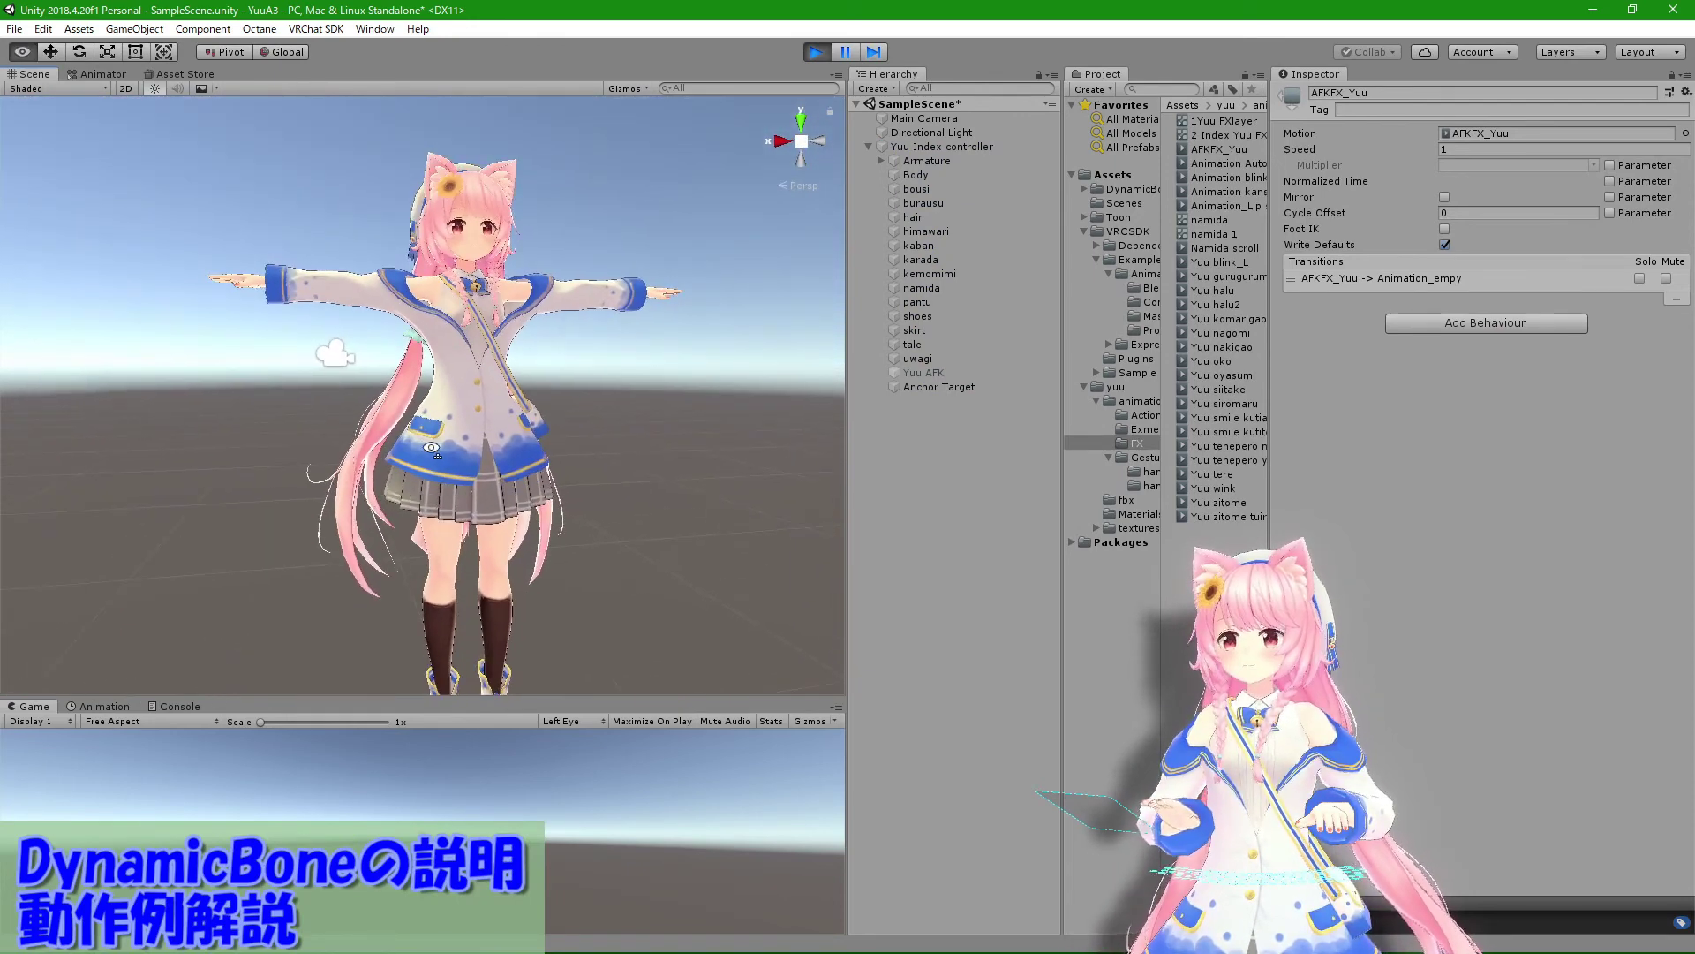
{"action": "left_click", "coordinate": [919, 149]}
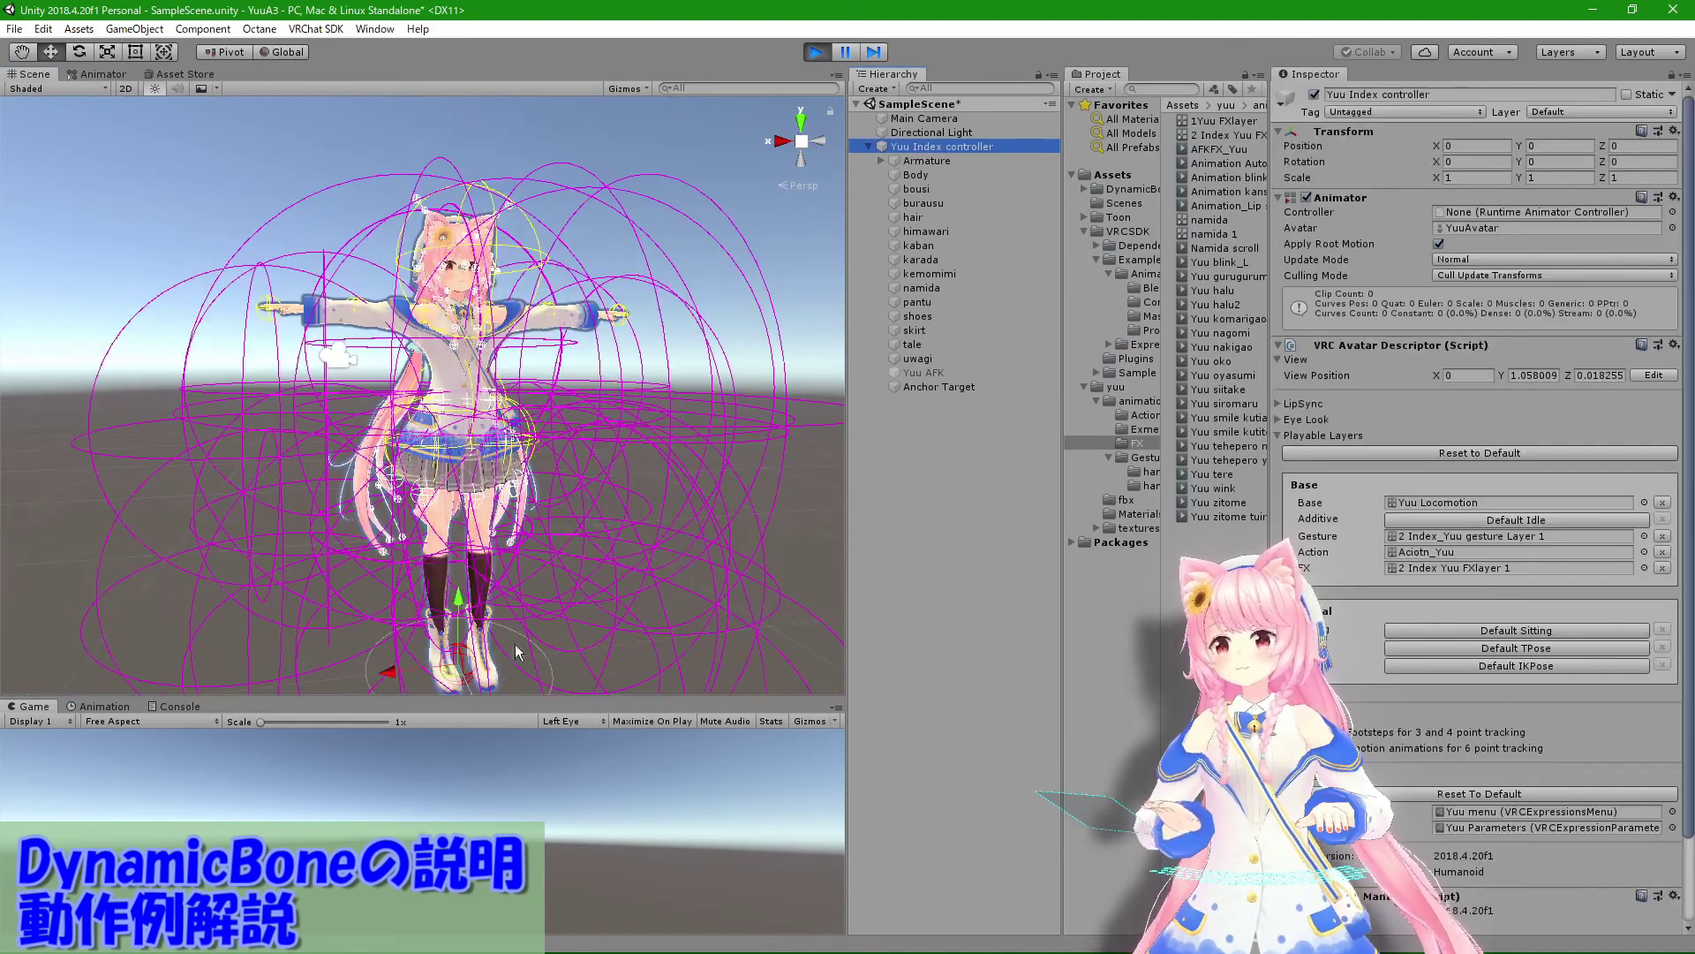
{"action": "left_click", "coordinate": [638, 88]}
{"action": "left_click", "coordinate": [682, 145]}
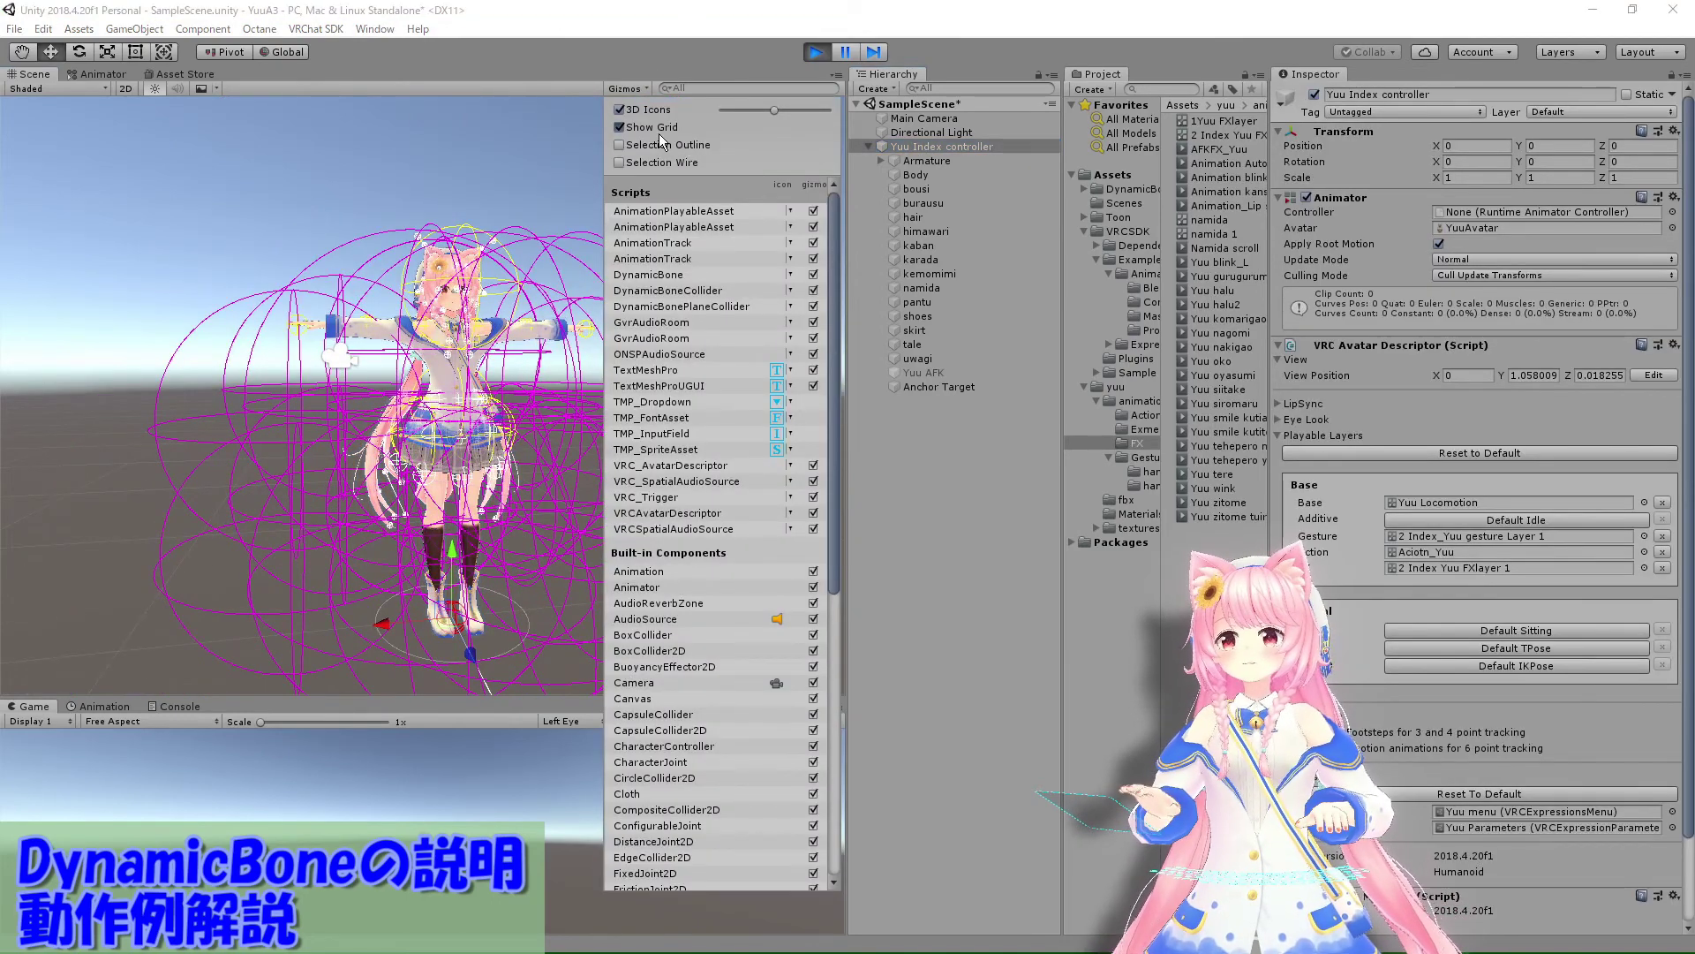
{"action": "left_click", "coordinate": [658, 127]}
{"action": "left_click", "coordinate": [657, 115]}
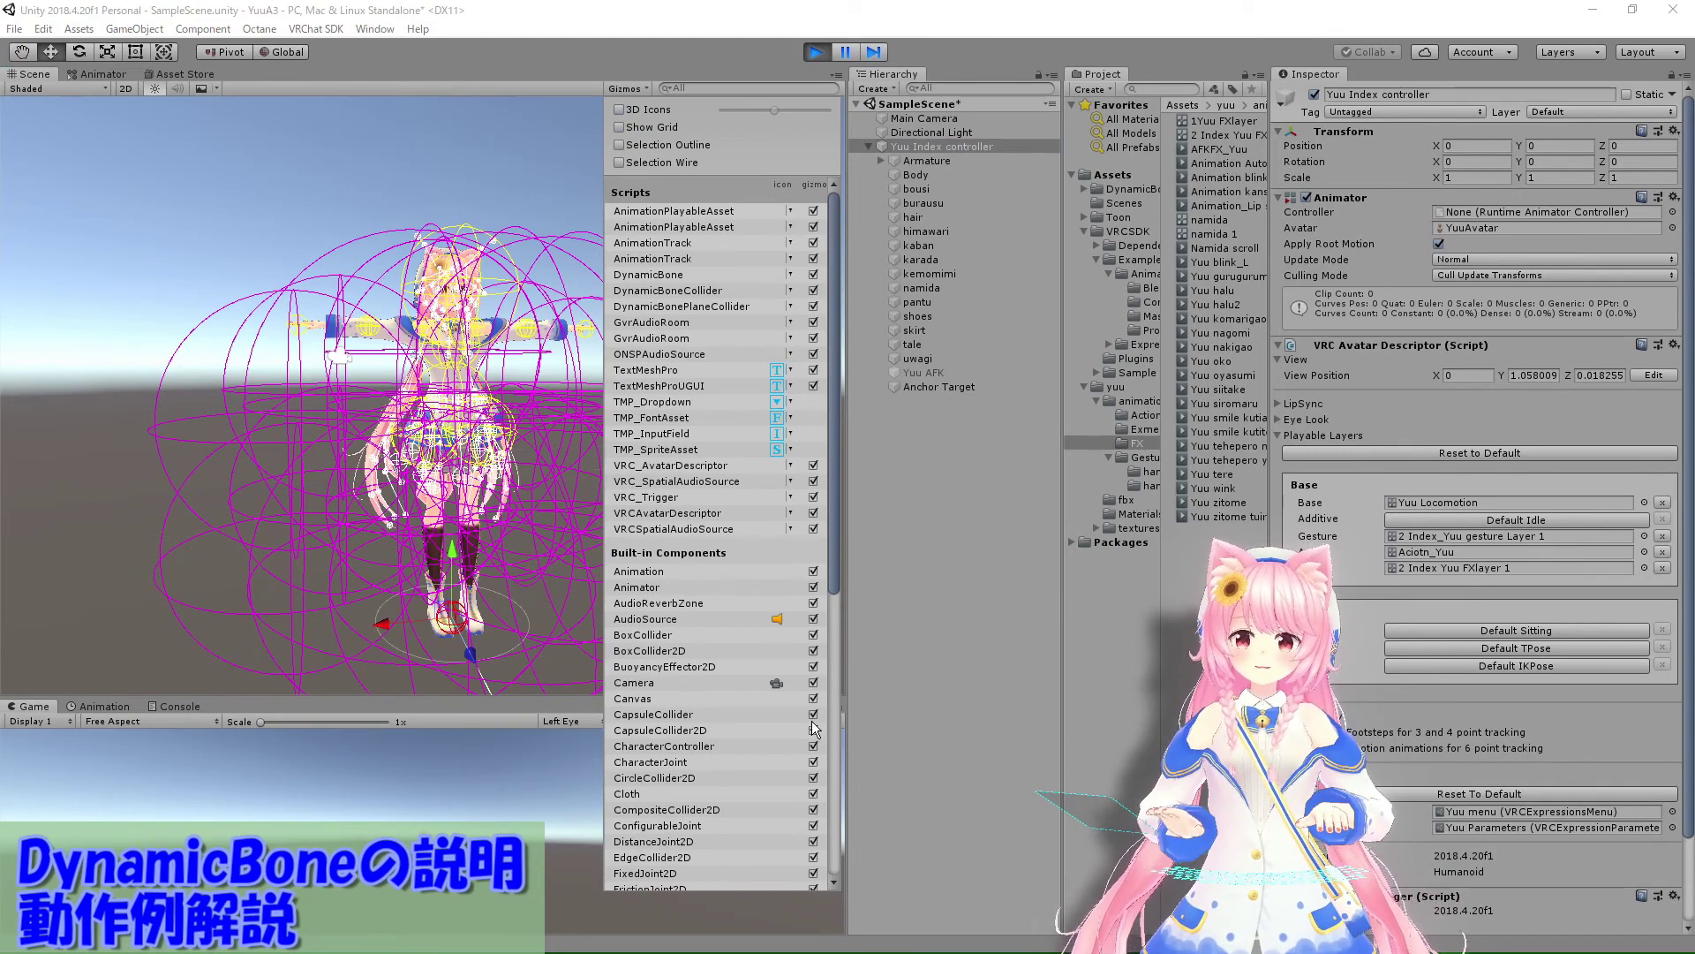
Step: Hide the DynamicBone and DynamicBoneCollider gizmos in the Scene view
{"action": "scroll", "coordinate": [807, 802], "scroll_direction": "down", "scroll_amount": 2}
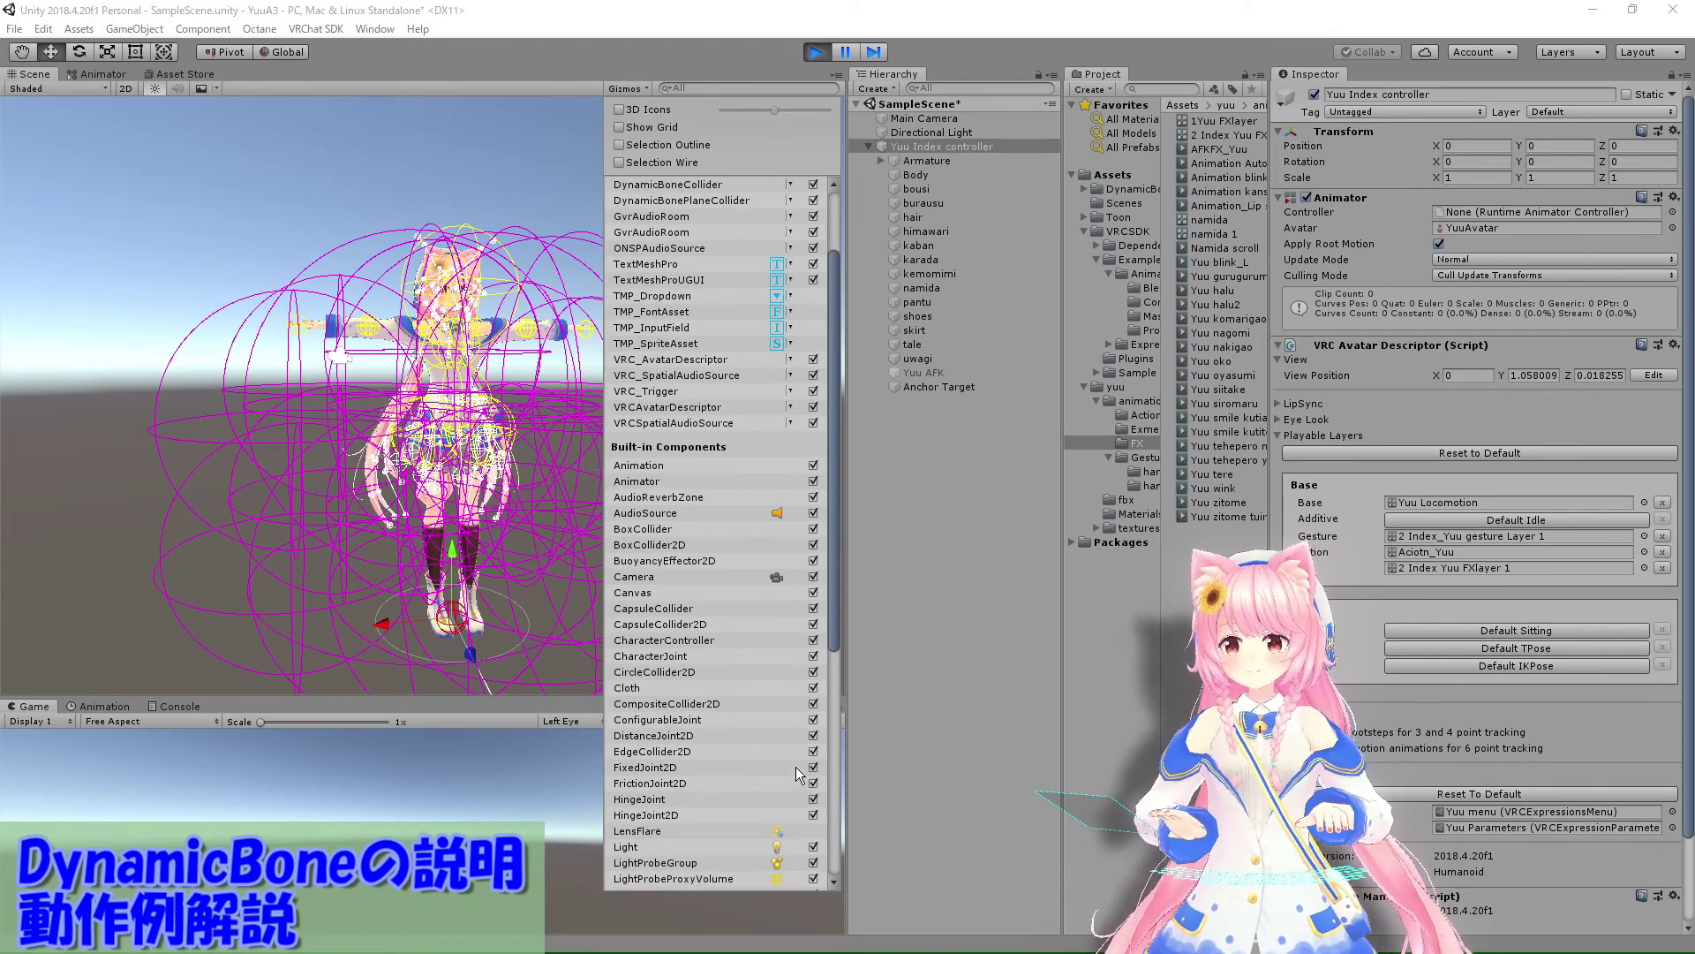
{"action": "scroll", "coordinate": [795, 768], "scroll_direction": "up", "scroll_amount": 2}
{"action": "left_click", "coordinate": [813, 274]}
{"action": "left_click", "coordinate": [813, 290]}
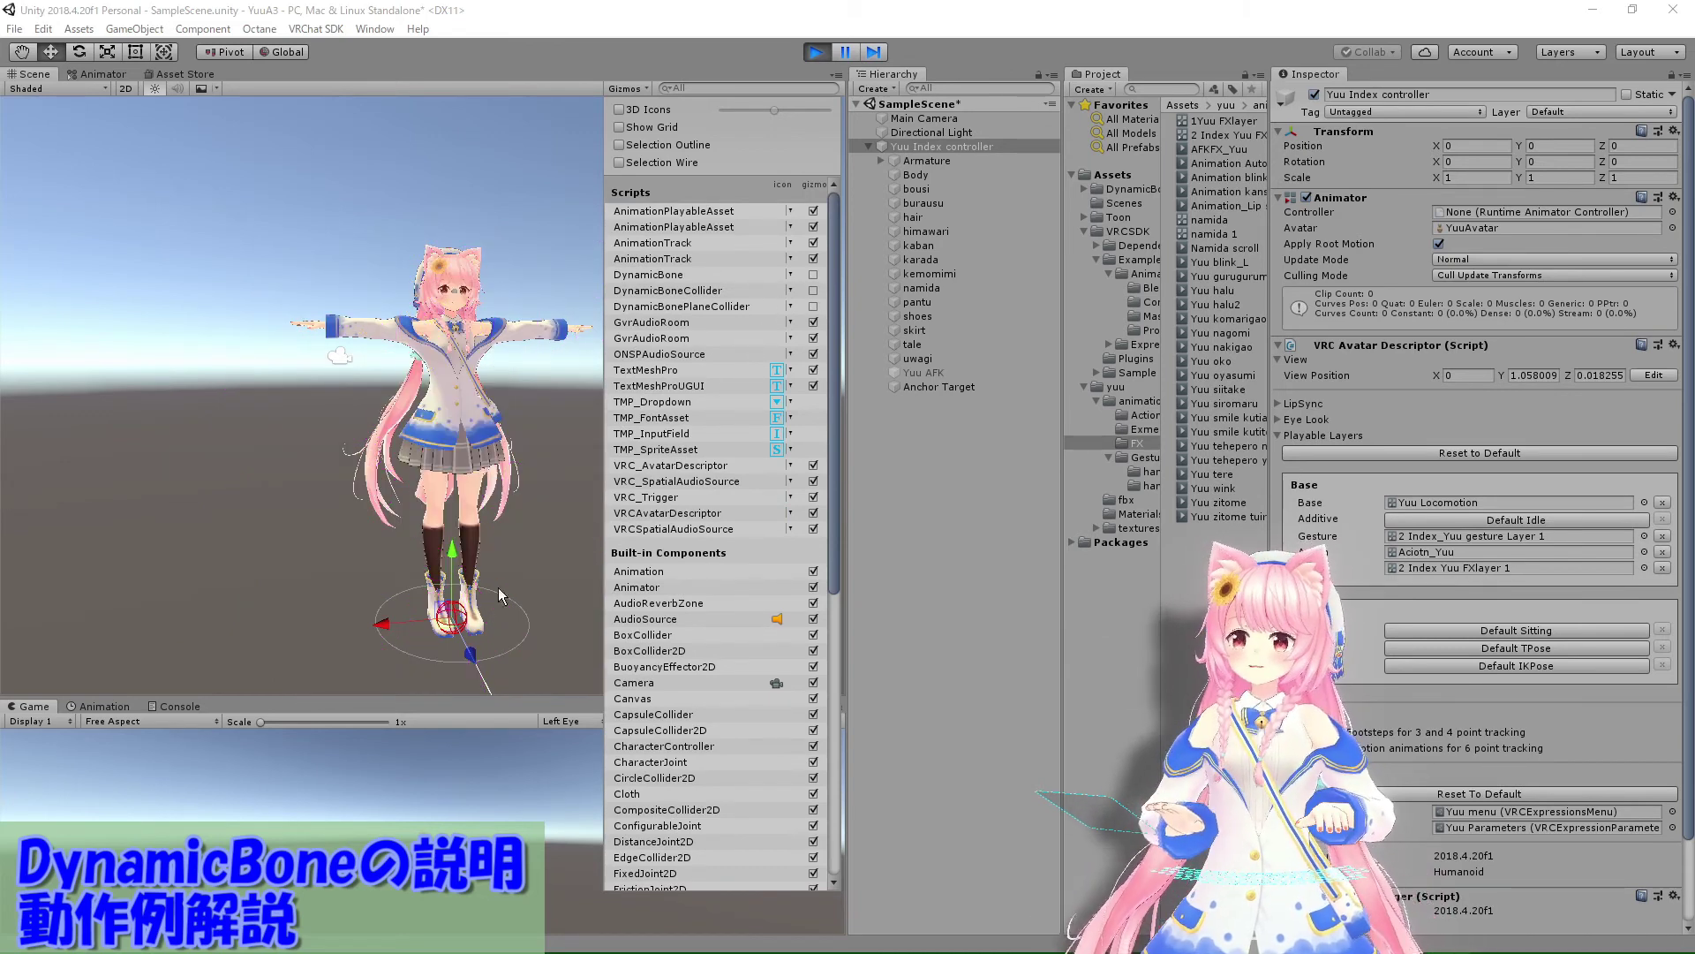
{"action": "left_click", "coordinate": [541, 15]}
Step: Drag the playing avatar along Z and X to X -0.214, Z -0.018, watching hair and skirt swing
{"action": "mouse_move", "coordinate": [470, 654]}
{"action": "left_mouse_down"}
{"action": "mouse_move", "coordinate": [315, 623]}
{"action": "mouse_move", "coordinate": [730, 587]}
{"action": "left_mouse_up"}
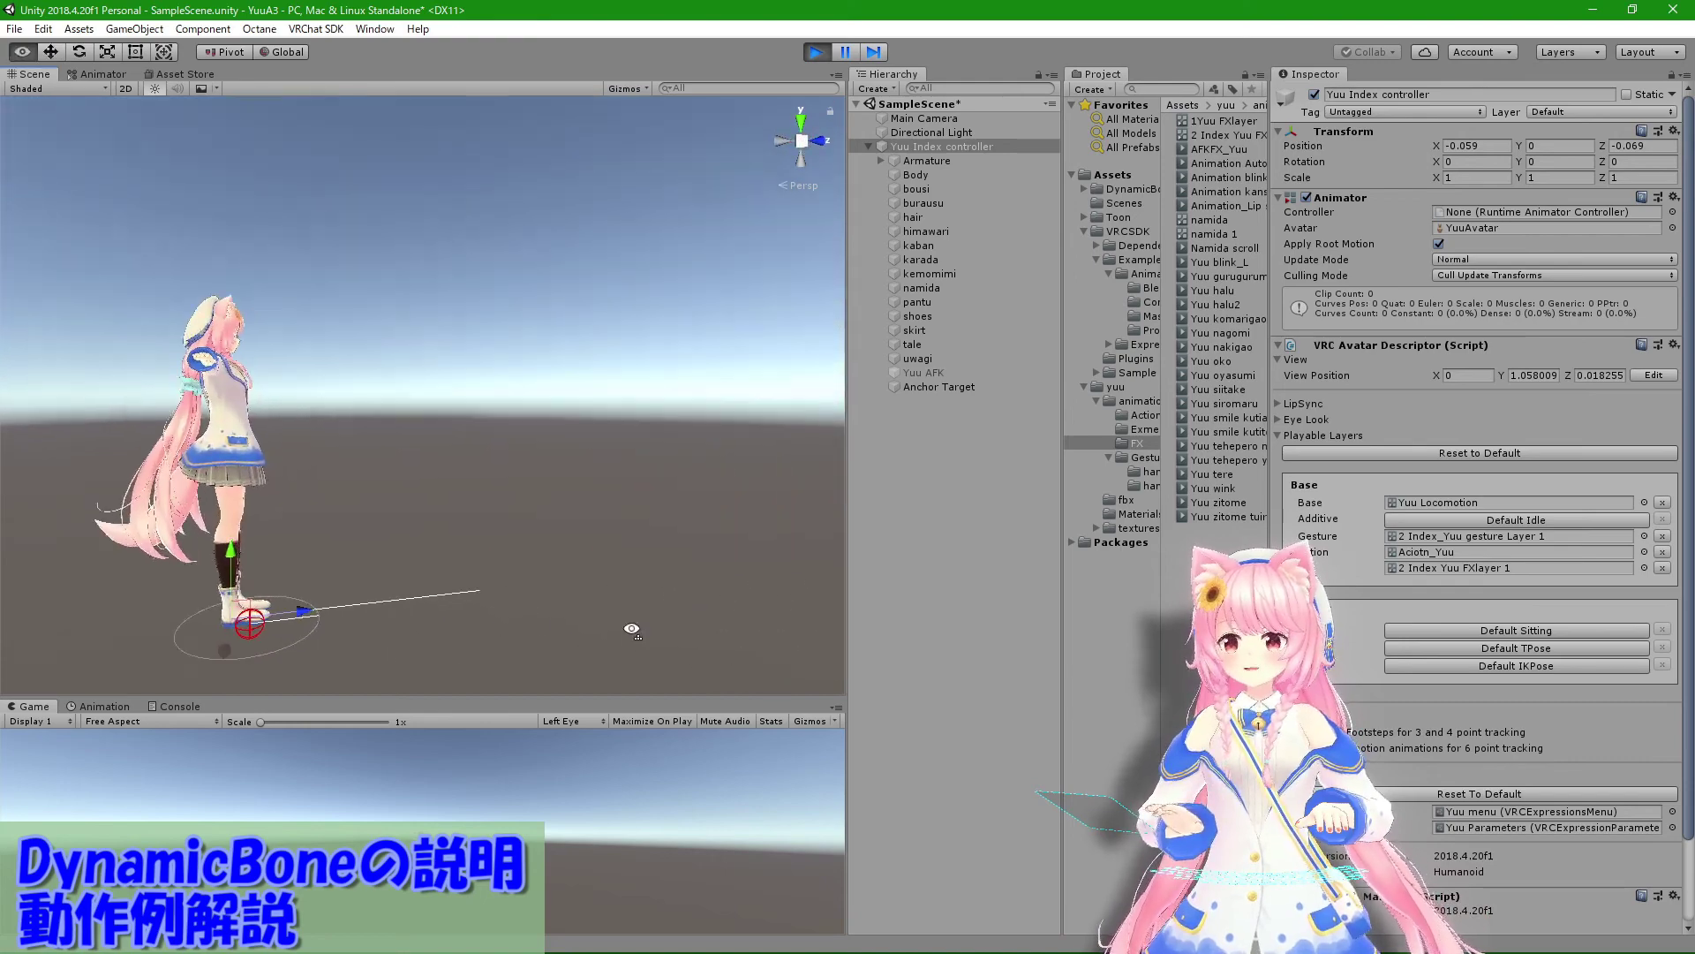
{"action": "mouse_move", "coordinate": [721, 634]}
{"action": "left_mouse_down"}
{"action": "mouse_move", "coordinate": [748, 634]}
{"action": "mouse_move", "coordinate": [640, 598]}
{"action": "mouse_move", "coordinate": [717, 654]}
{"action": "mouse_move", "coordinate": [787, 633]}
{"action": "left_mouse_up"}
{"action": "mouse_move", "coordinate": [786, 634]}
{"action": "right_mouse_down"}
{"action": "mouse_move", "coordinate": [415, 613]}
{"action": "mouse_move", "coordinate": [639, 592]}
{"action": "right_mouse_up"}
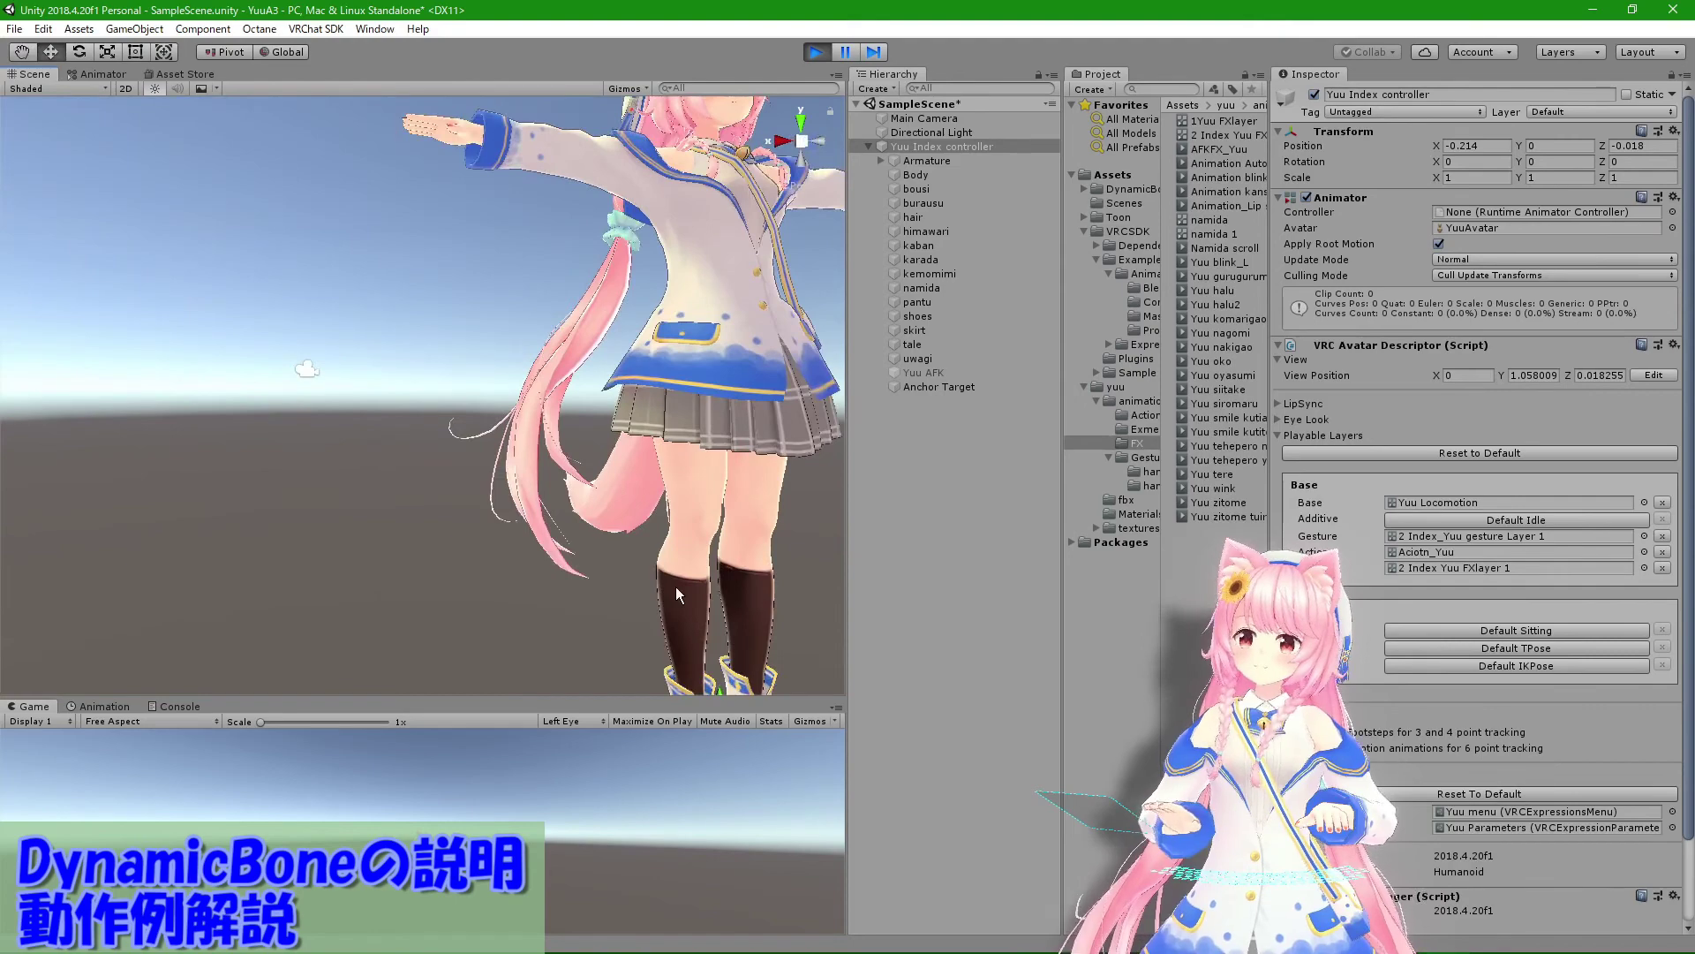
{"action": "scroll", "coordinate": [527, 577], "scroll_direction": "down", "scroll_amount": 5}
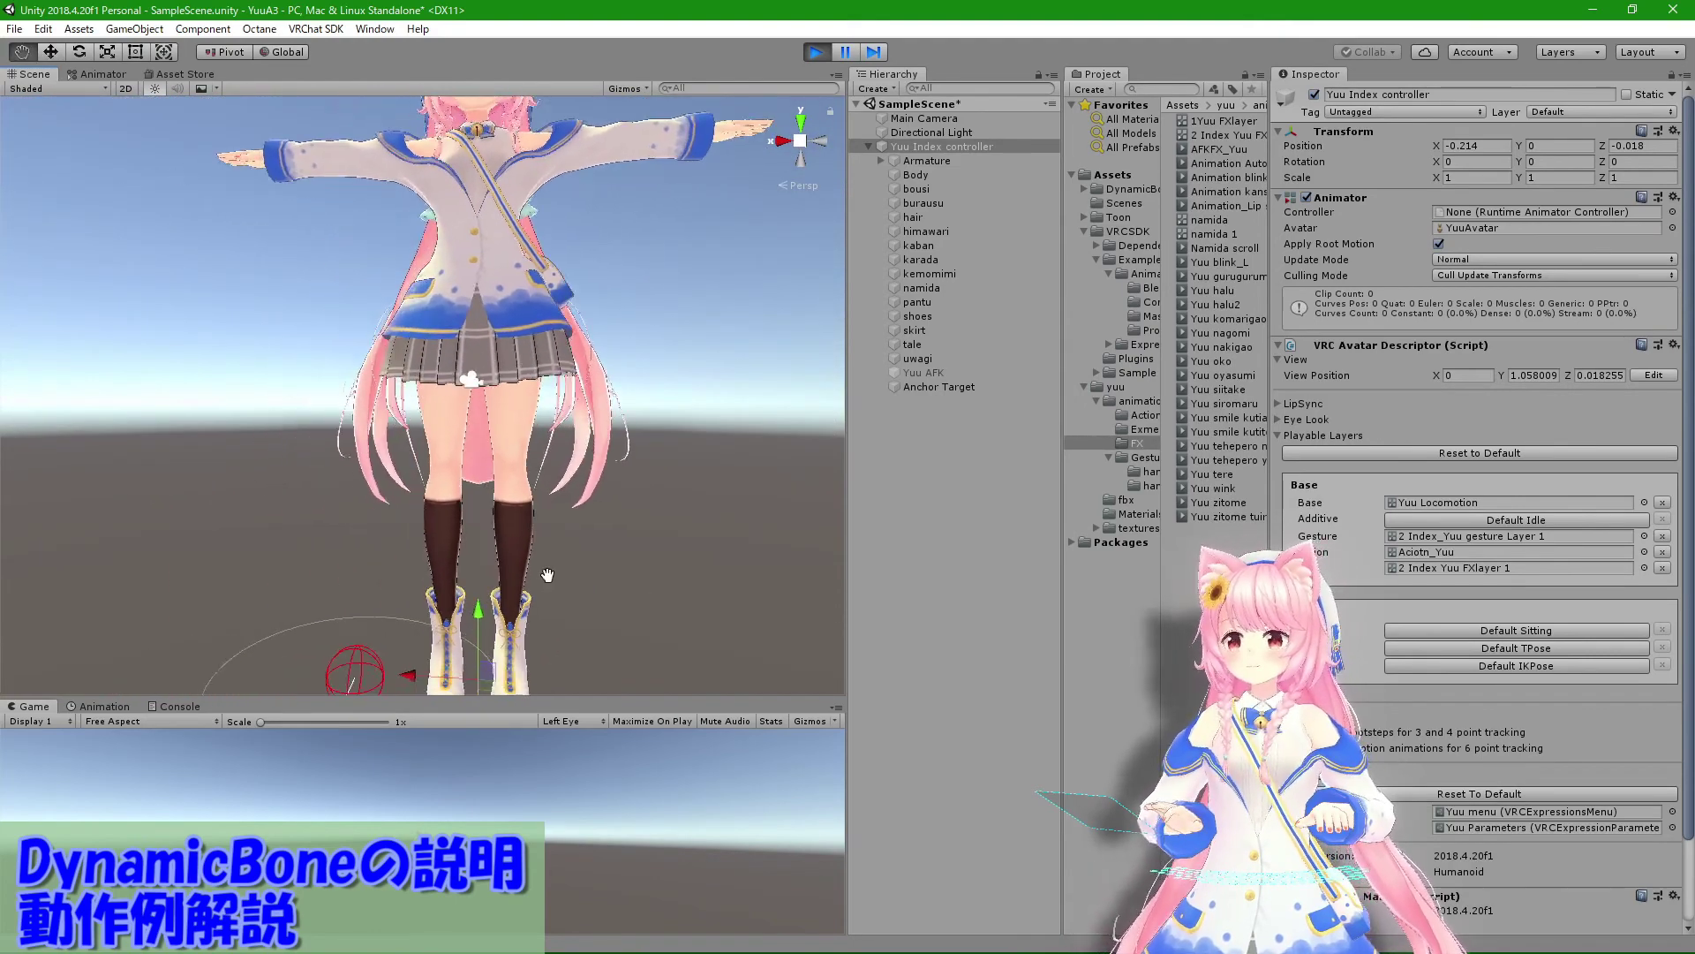
{"action": "scroll", "coordinate": [538, 579], "scroll_direction": "up", "scroll_amount": 3}
{"action": "scroll", "coordinate": [549, 579], "scroll_direction": "up", "scroll_amount": 2}
{"action": "scroll", "coordinate": [549, 579], "scroll_direction": "down", "scroll_amount": 4}
{"action": "scroll", "coordinate": [565, 572], "scroll_direction": "up", "scroll_amount": 2}
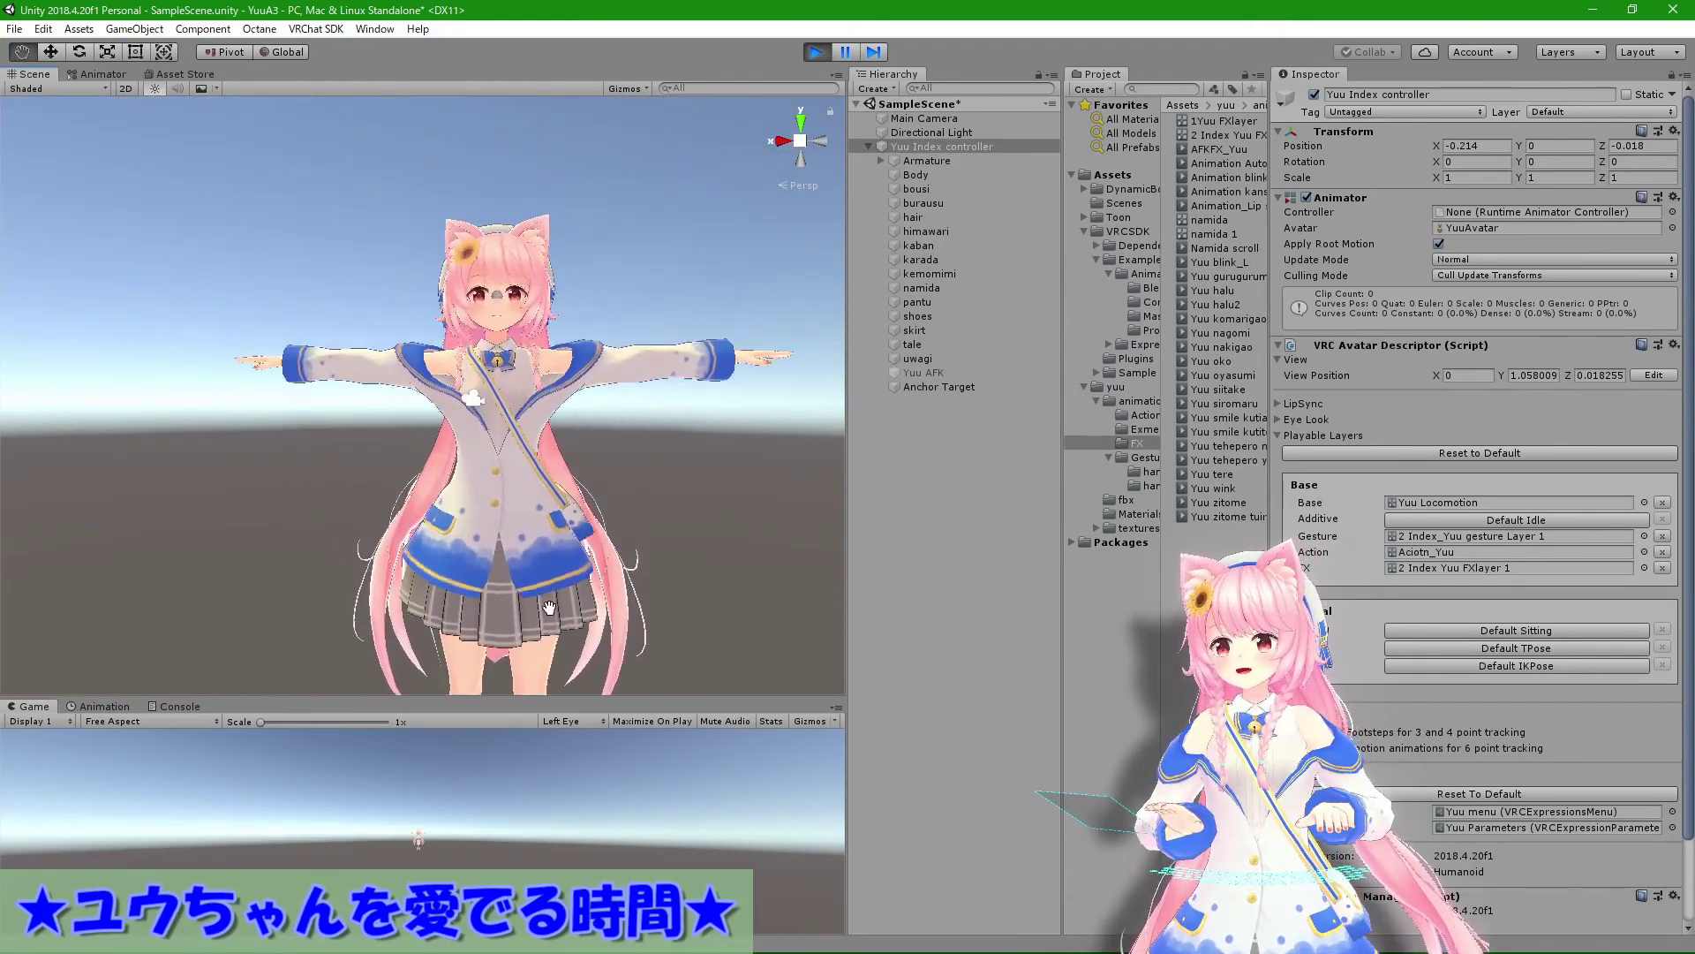
{"action": "scroll", "coordinate": [578, 565], "scroll_direction": "up", "scroll_amount": 2}
{"action": "scroll", "coordinate": [592, 559], "scroll_direction": "up", "scroll_amount": 2}
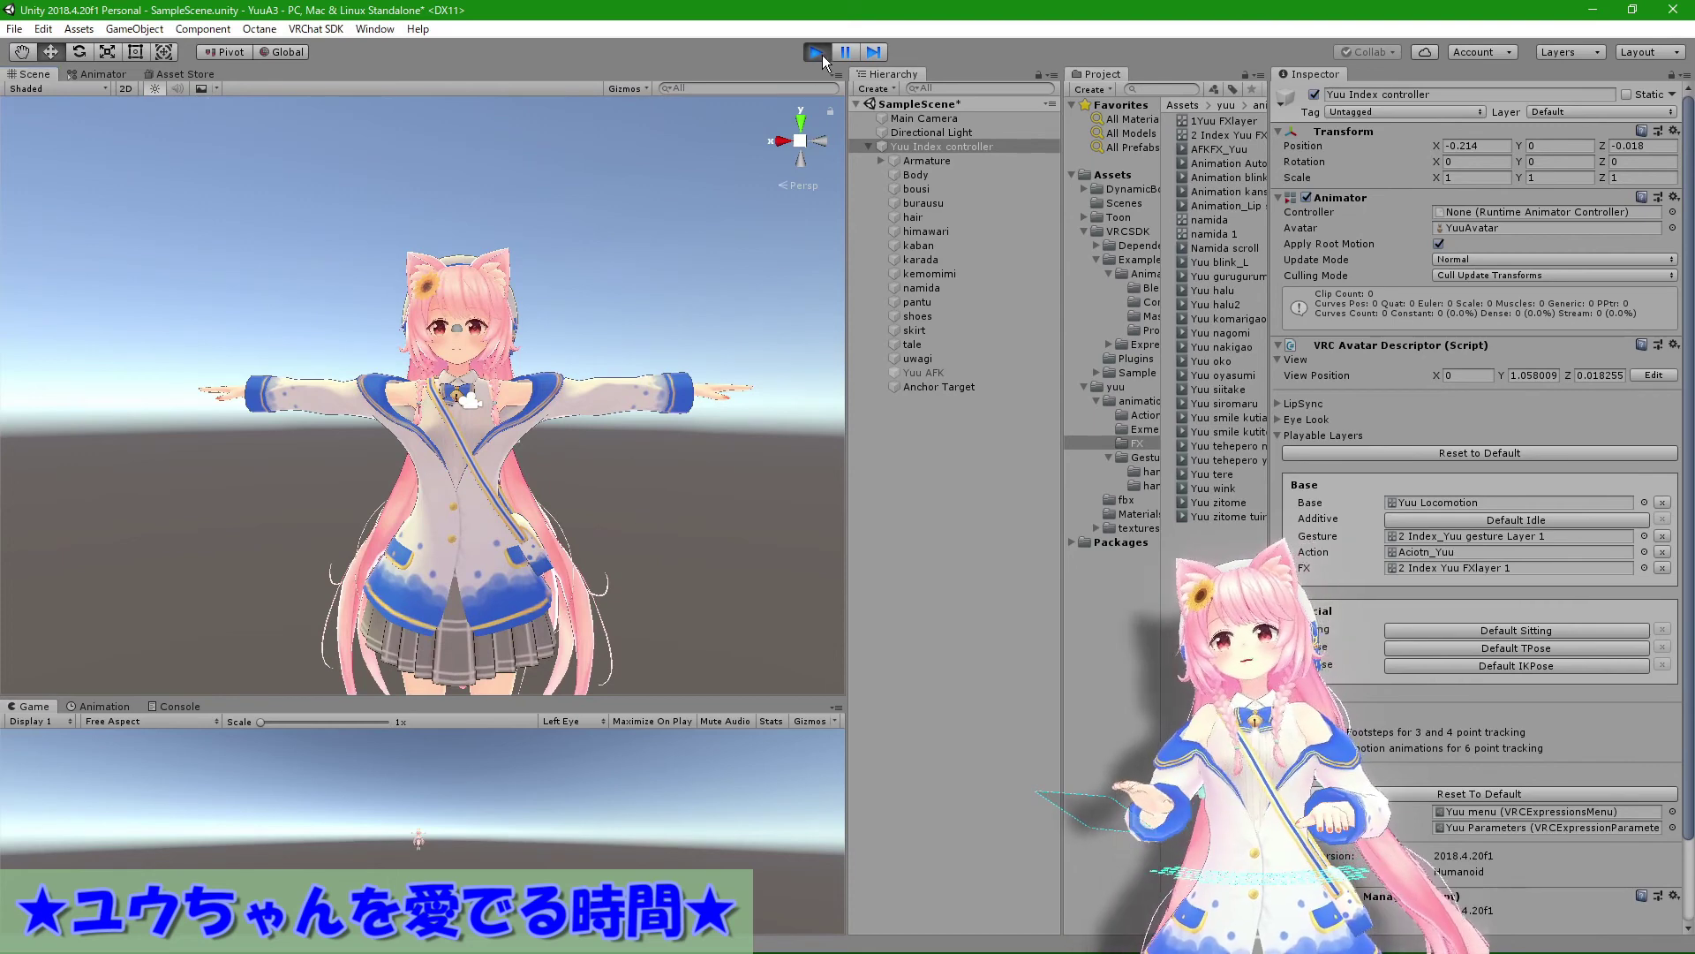
Step: Exit Play mode so the T-posed avatar returns to the origin
{"action": "left_click", "coordinate": [822, 55]}
{"action": "scroll", "coordinate": [440, 585], "scroll_direction": "up", "scroll_amount": 2}
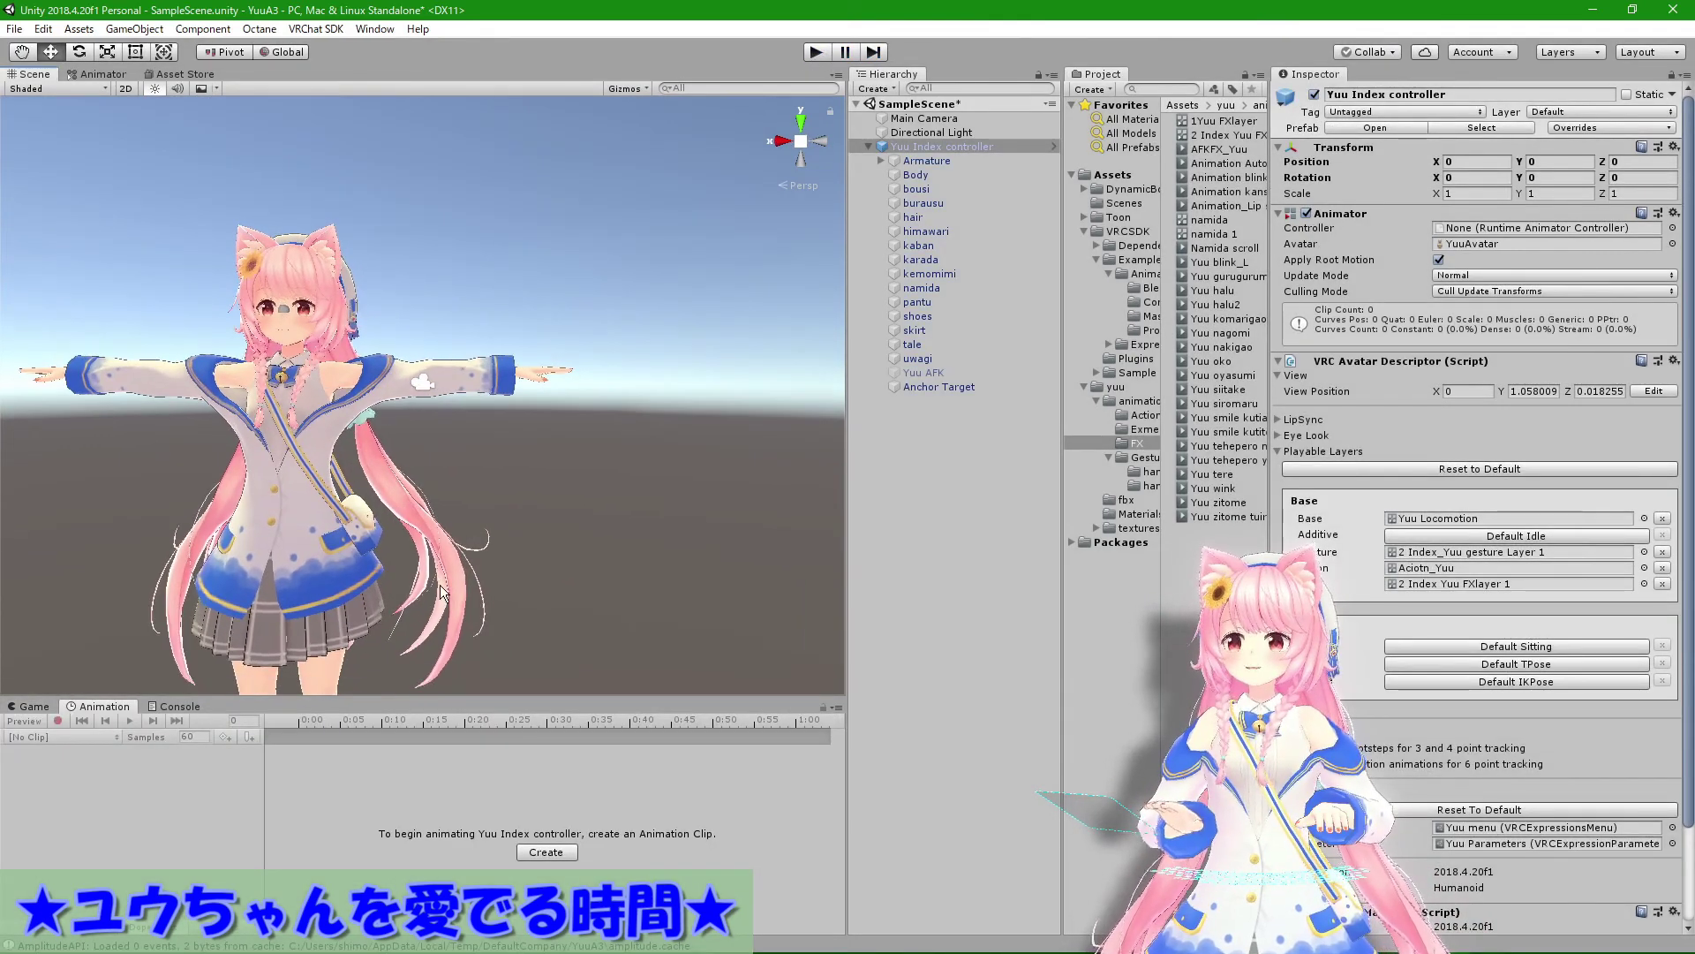
{"action": "scroll", "coordinate": [450, 578], "scroll_direction": "down", "scroll_amount": 1}
{"action": "scroll", "coordinate": [463, 573], "scroll_direction": "up", "scroll_amount": 1}
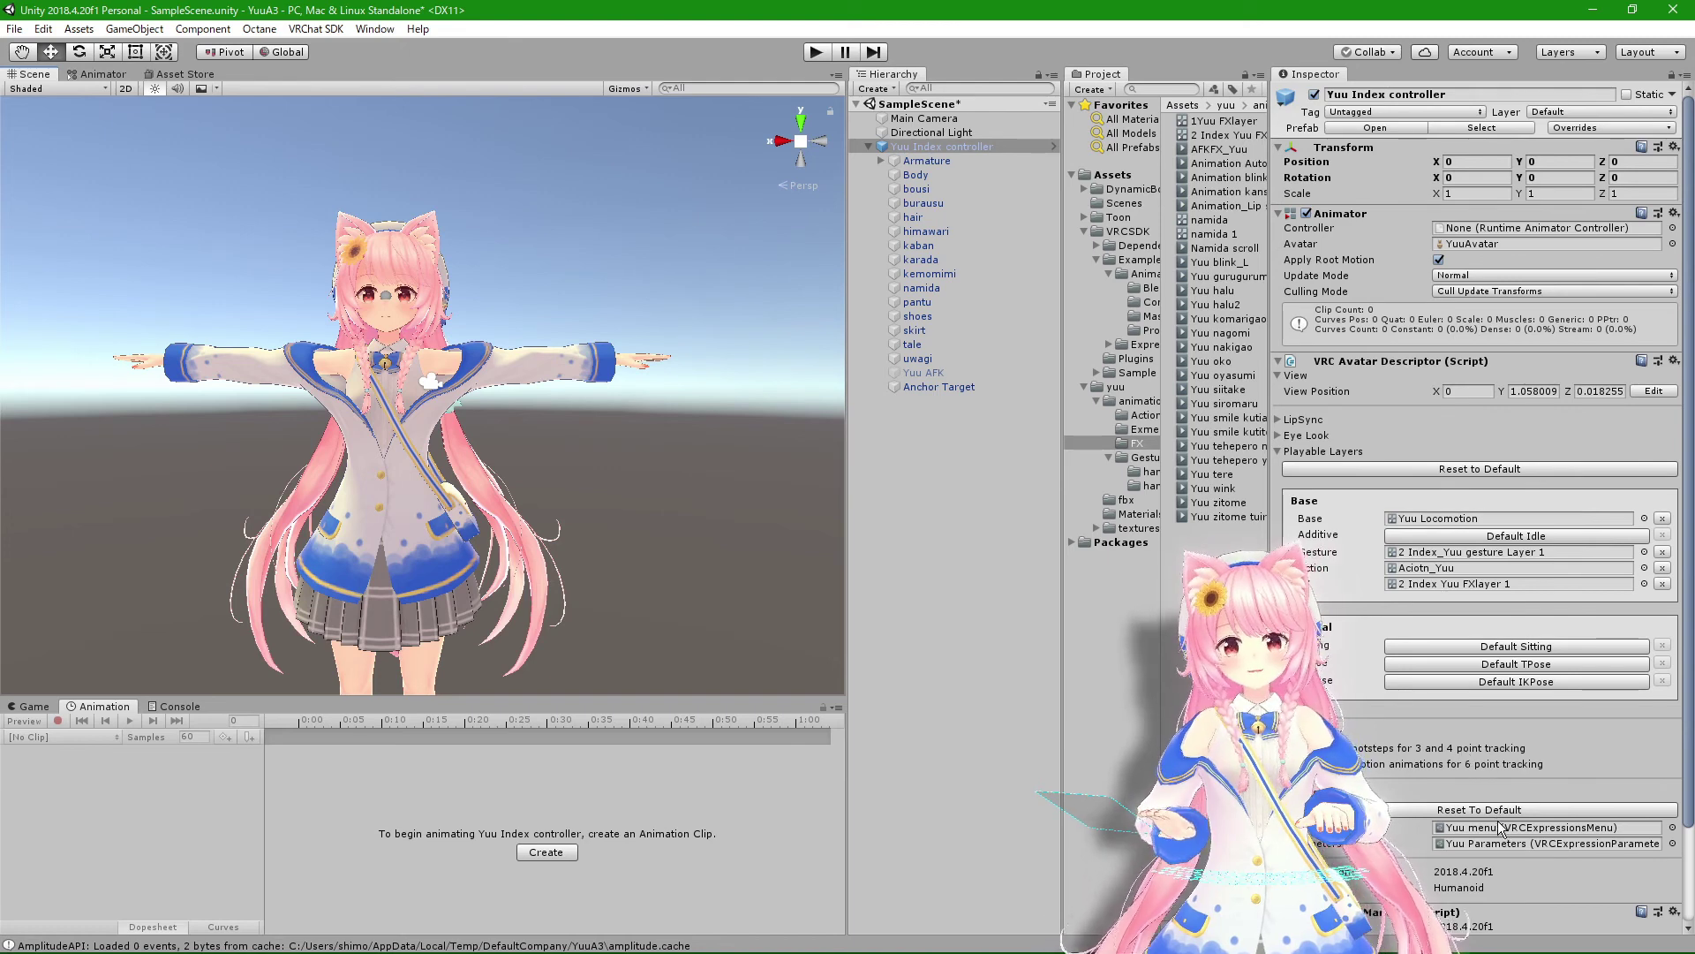
{"action": "left_click", "coordinate": [1095, 801]}
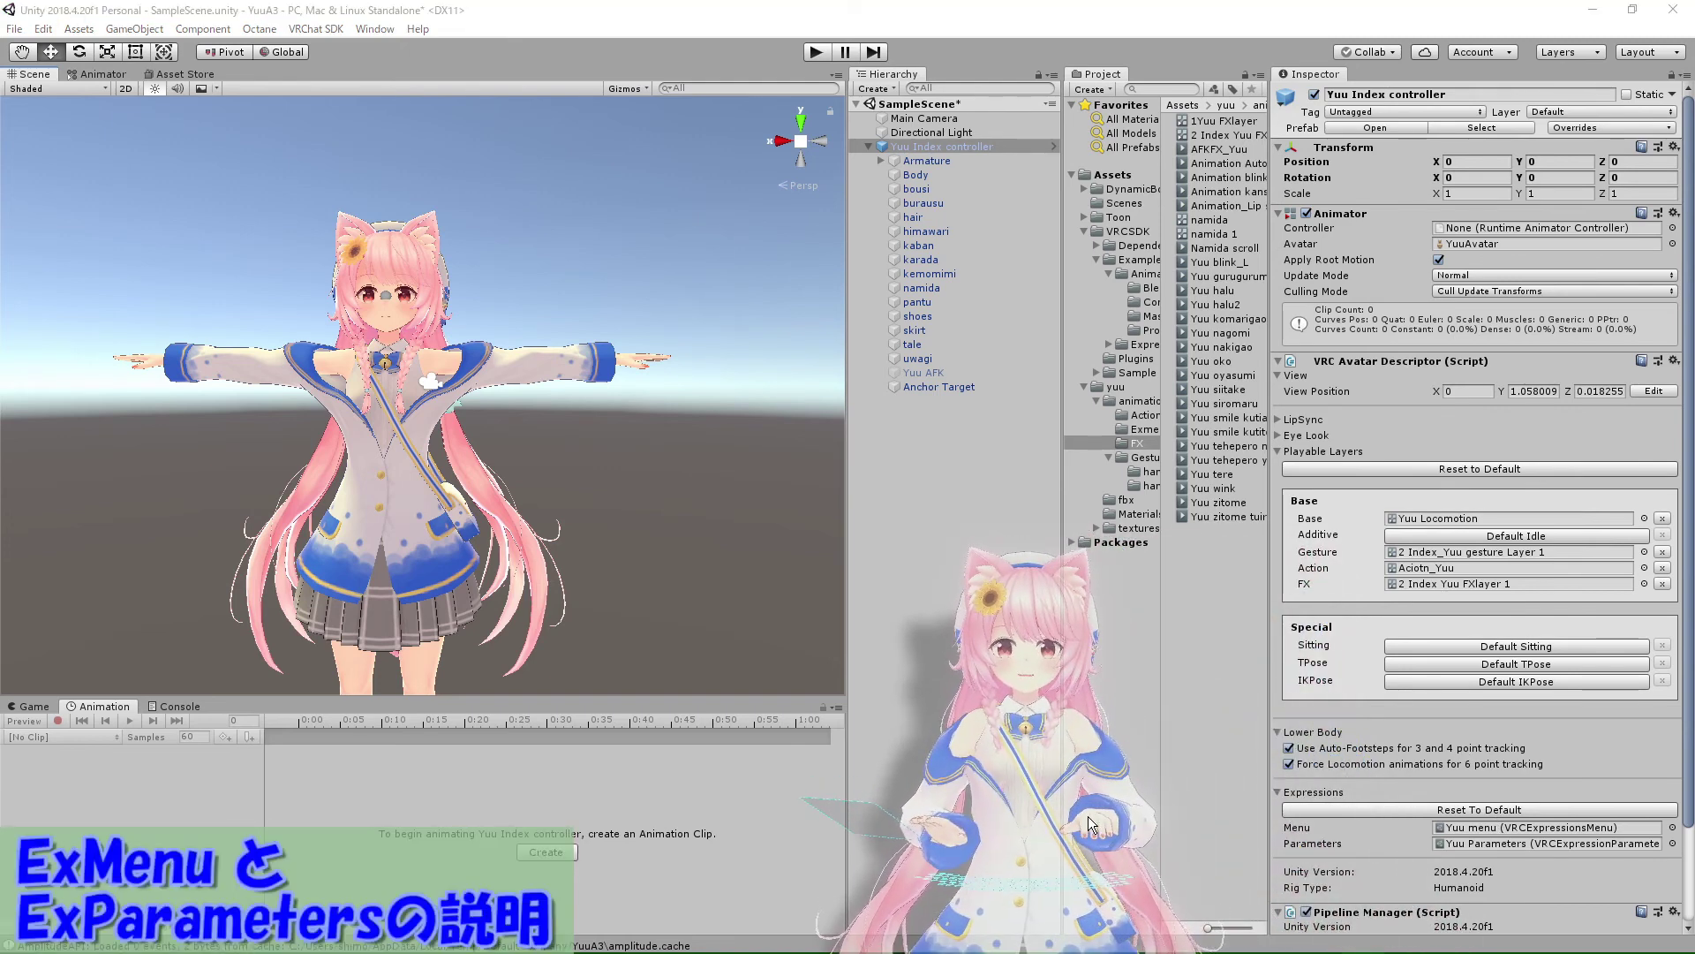
Step: Open the Yuu menu and expand its kigae, AFK and oyasumi controls
{"action": "double_click", "coordinate": [1506, 827]}
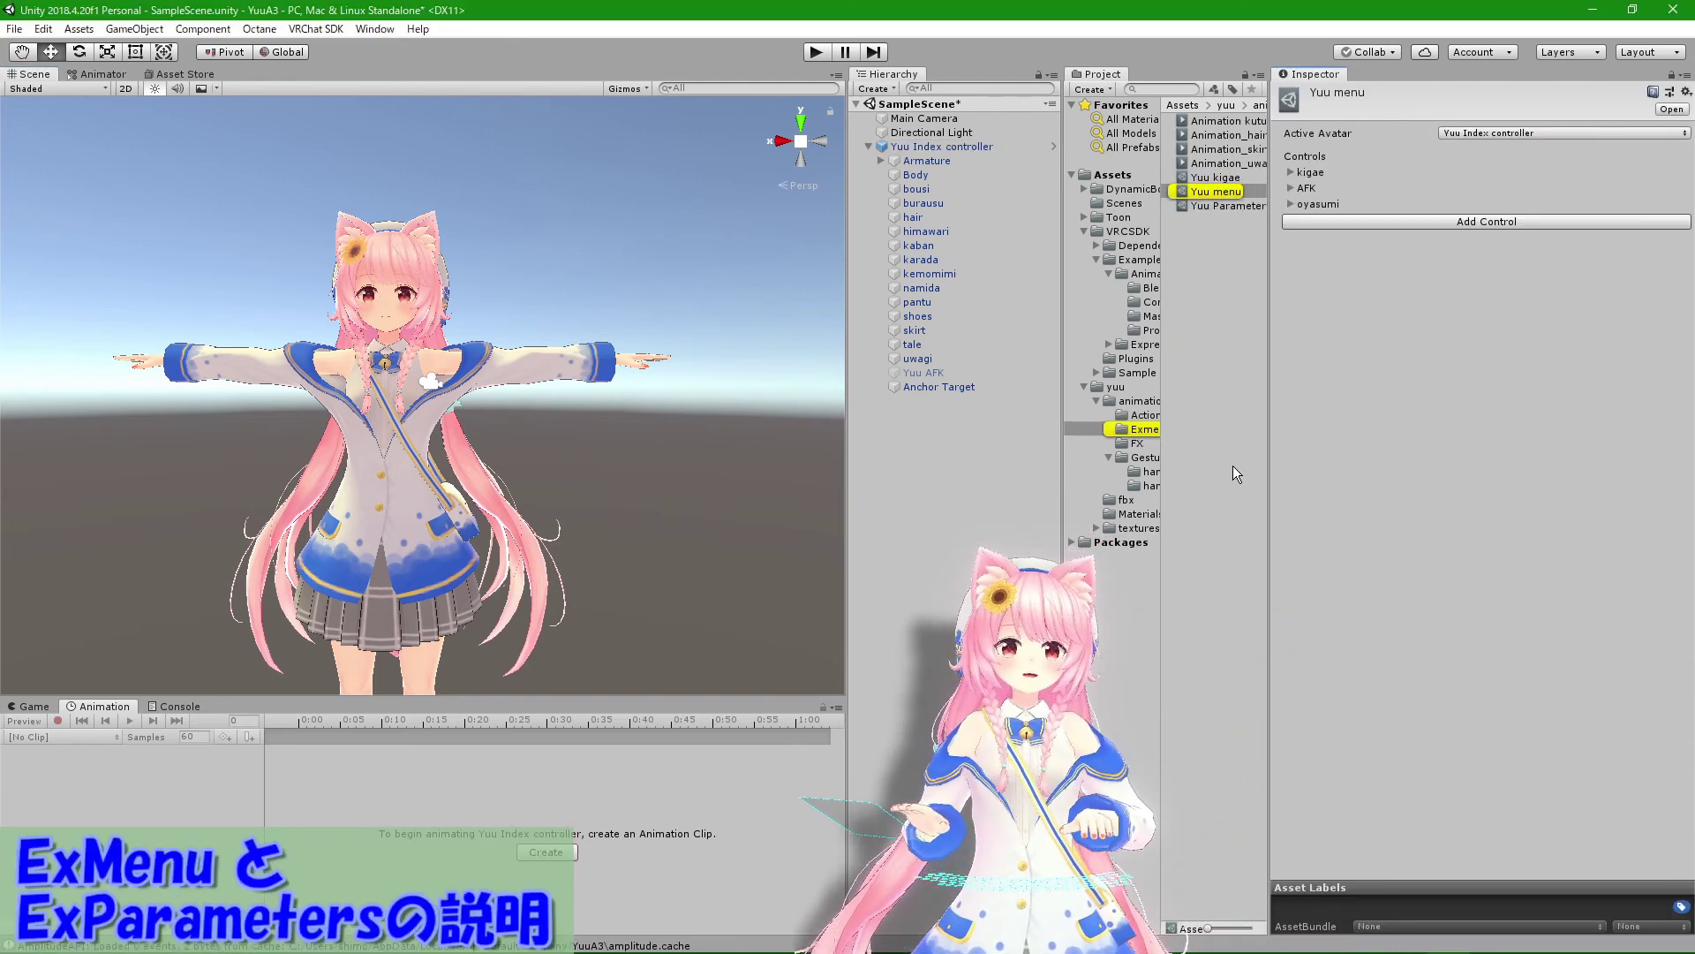
{"action": "left_click", "coordinate": [1223, 191]}
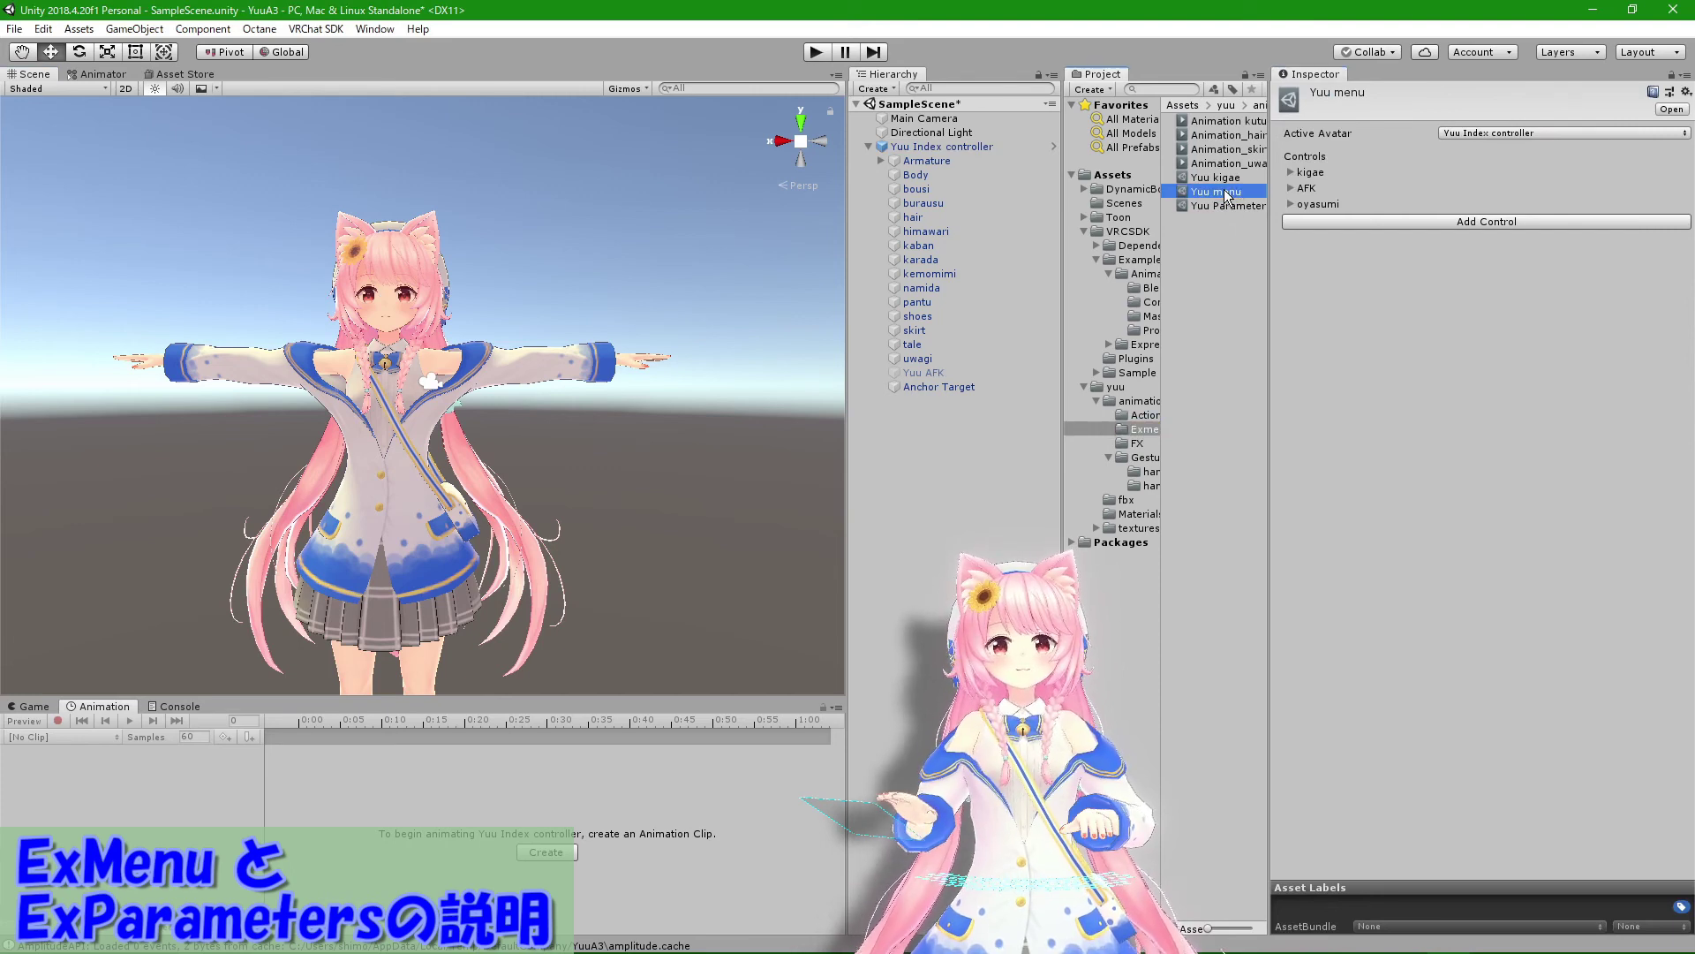
{"action": "left_click", "coordinate": [1293, 172]}
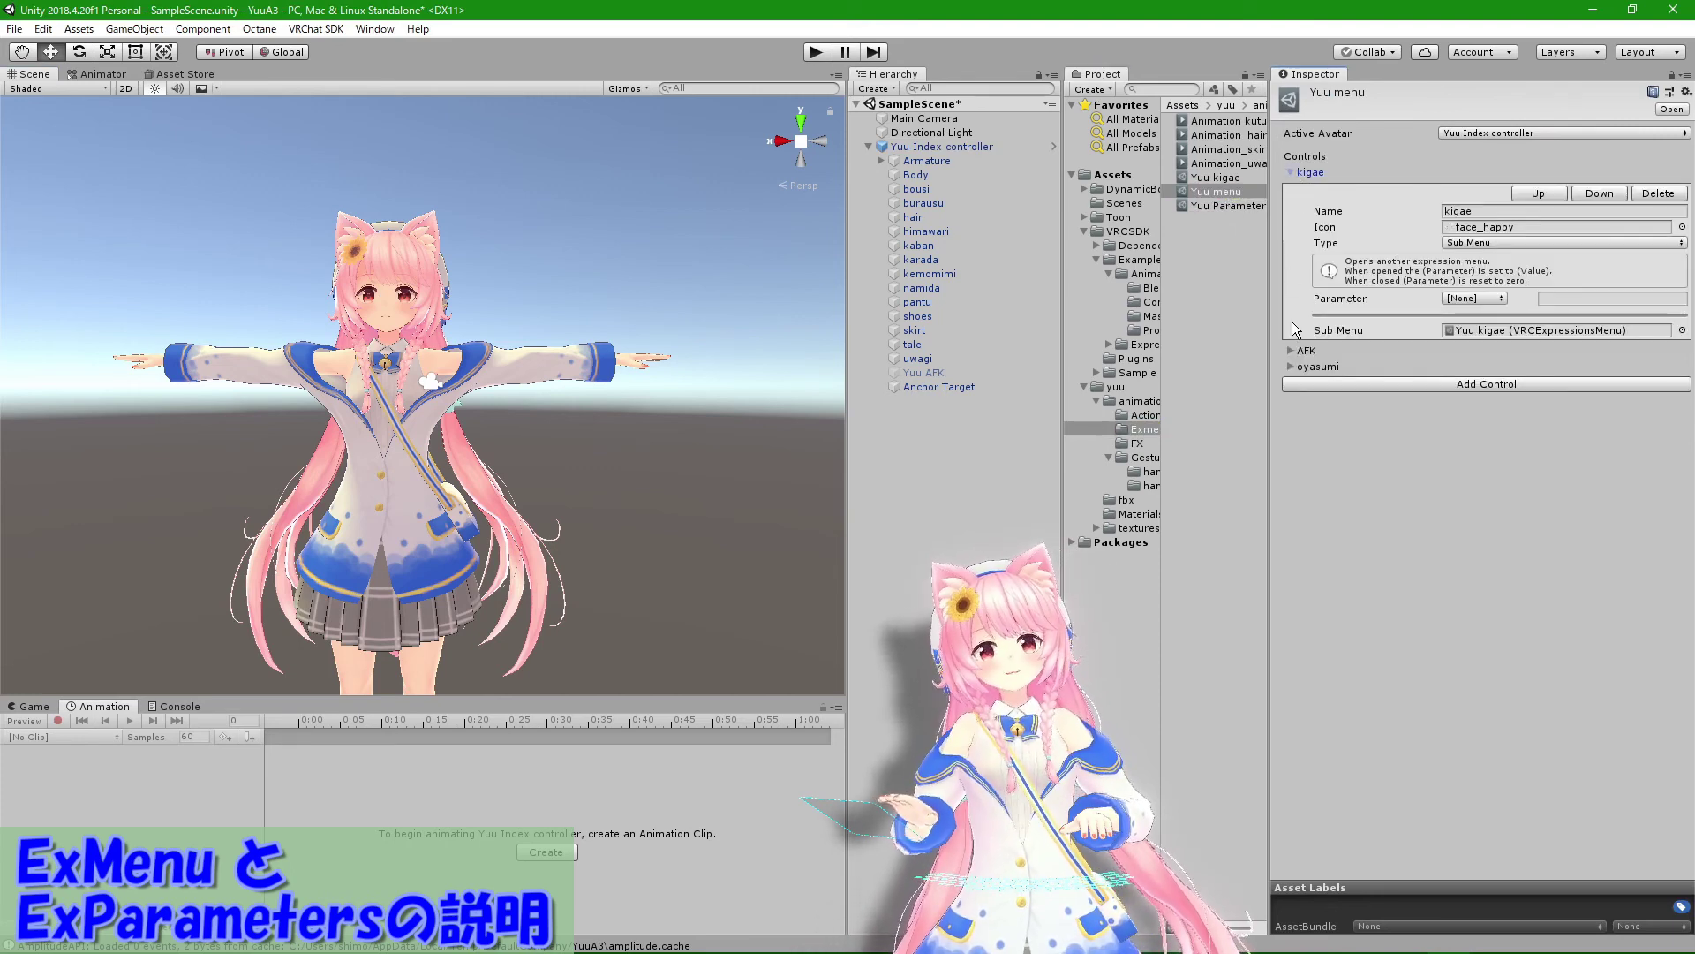
{"action": "left_click", "coordinate": [1289, 350]}
{"action": "left_click", "coordinate": [1293, 529]}
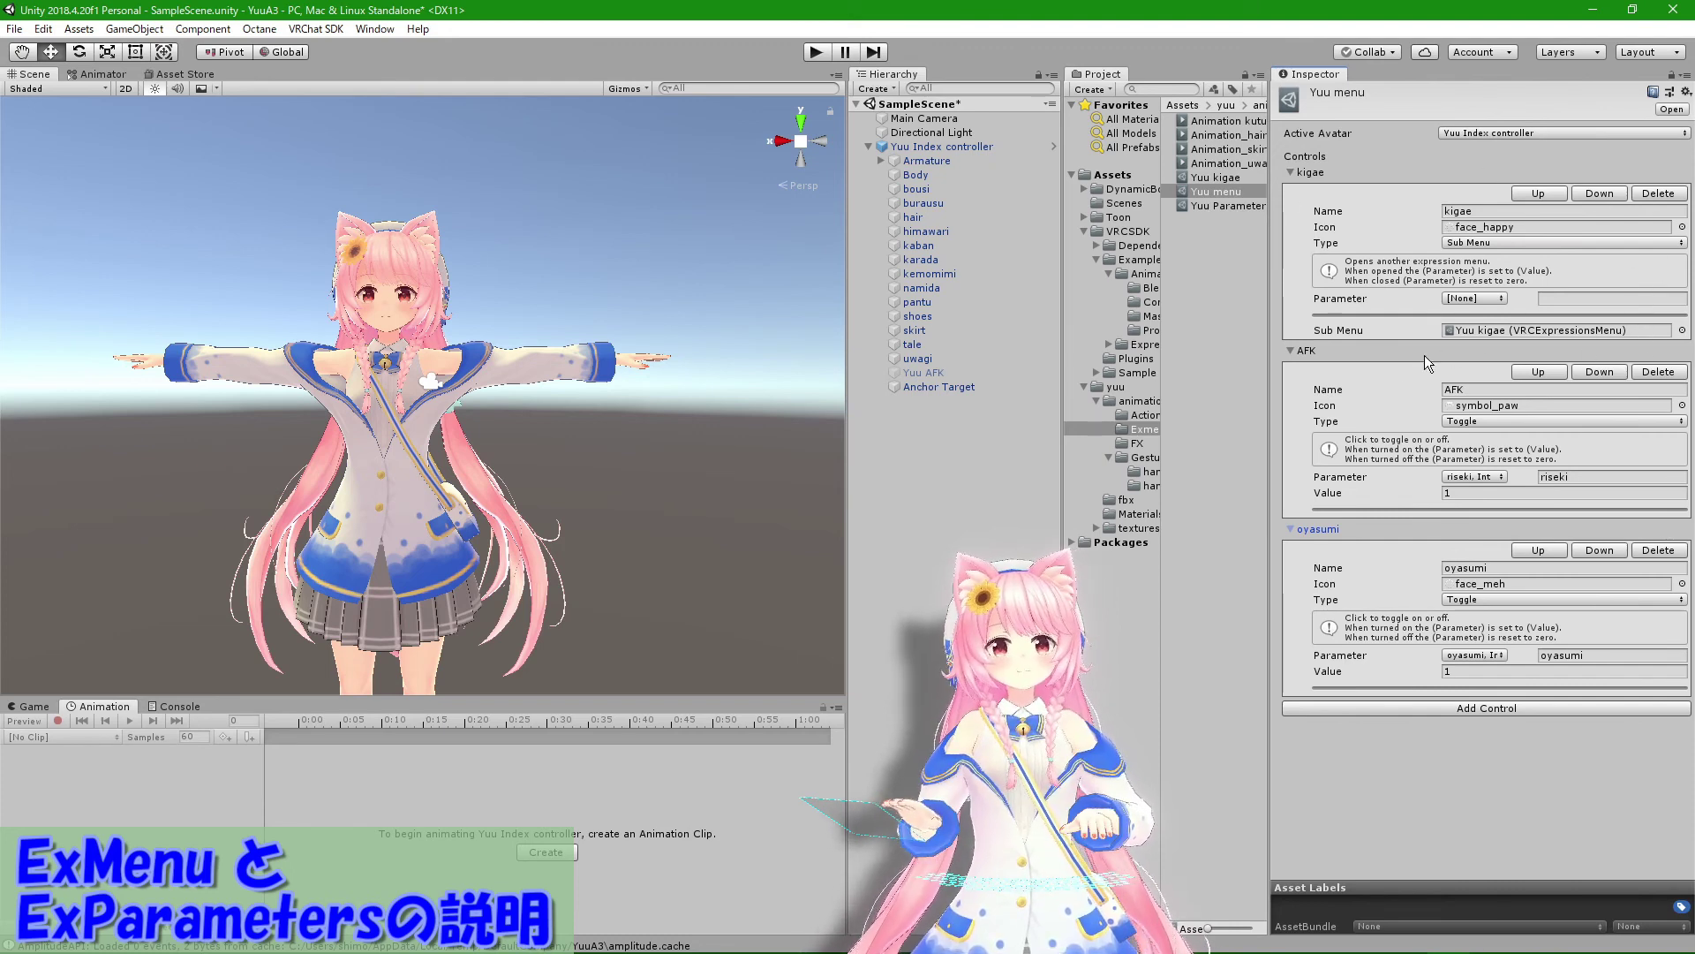
Step: Review the Yuu kigae submenu's skirt and hair hutouka controls, then select Yuu Parameters
{"action": "double_click", "coordinate": [1506, 326]}
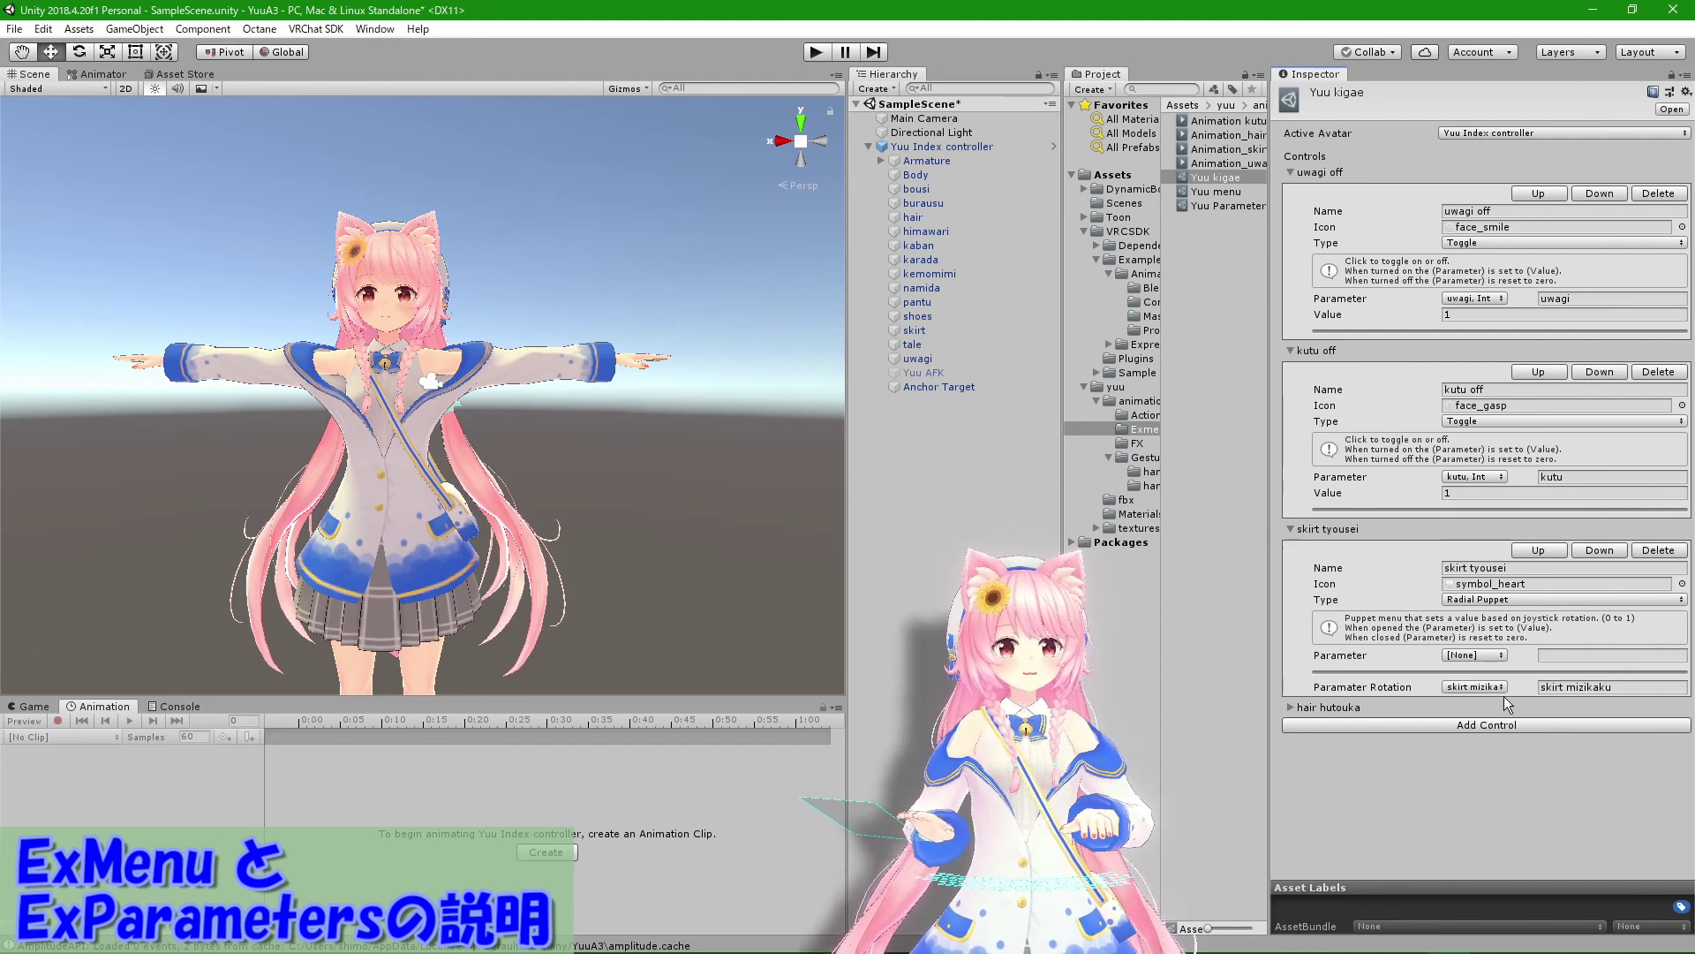
{"action": "left_click", "coordinate": [1475, 688]}
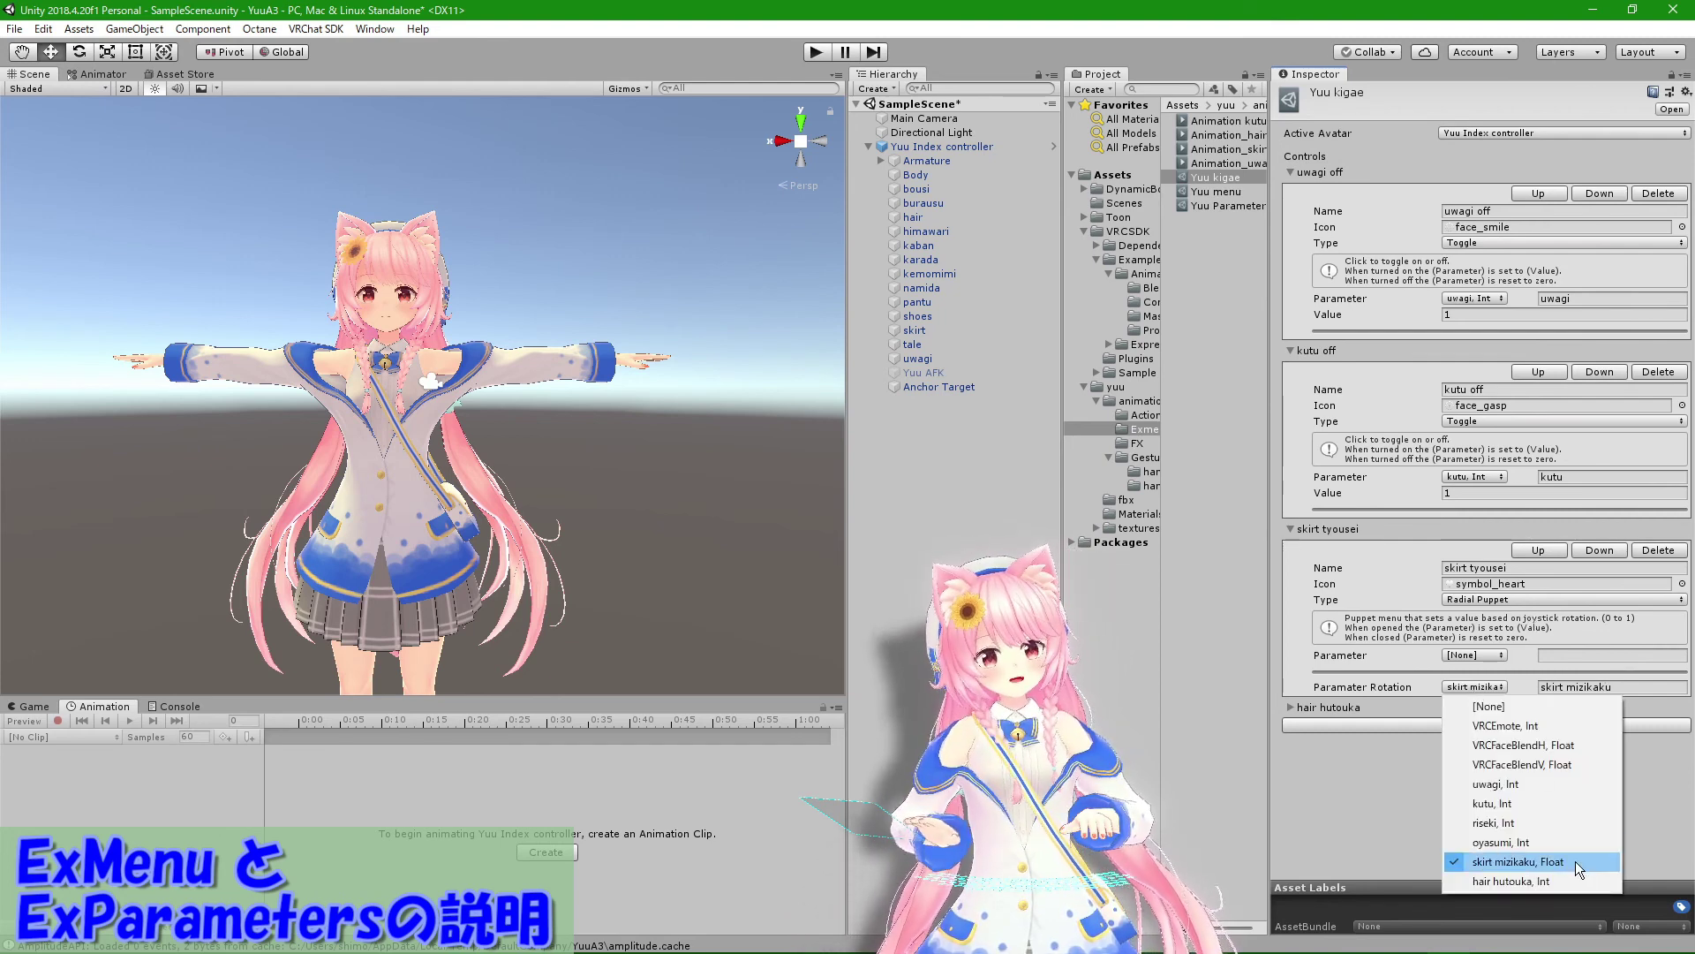
{"action": "left_click", "coordinate": [1406, 685]}
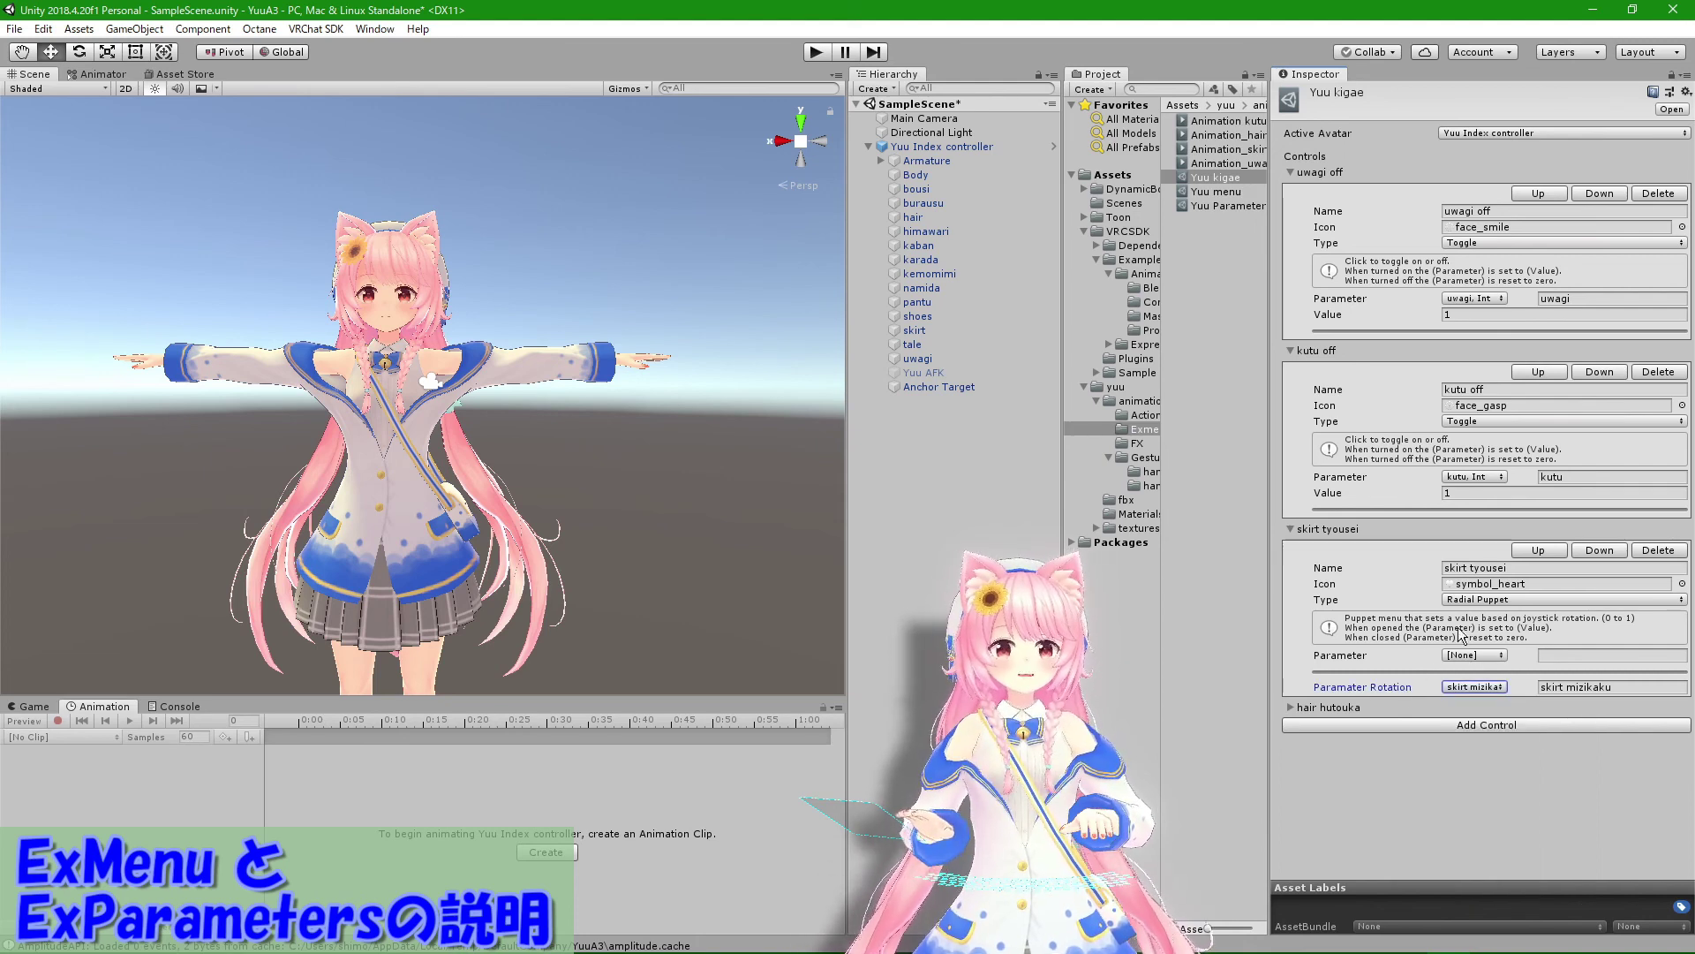
{"action": "left_click", "coordinate": [1291, 708]}
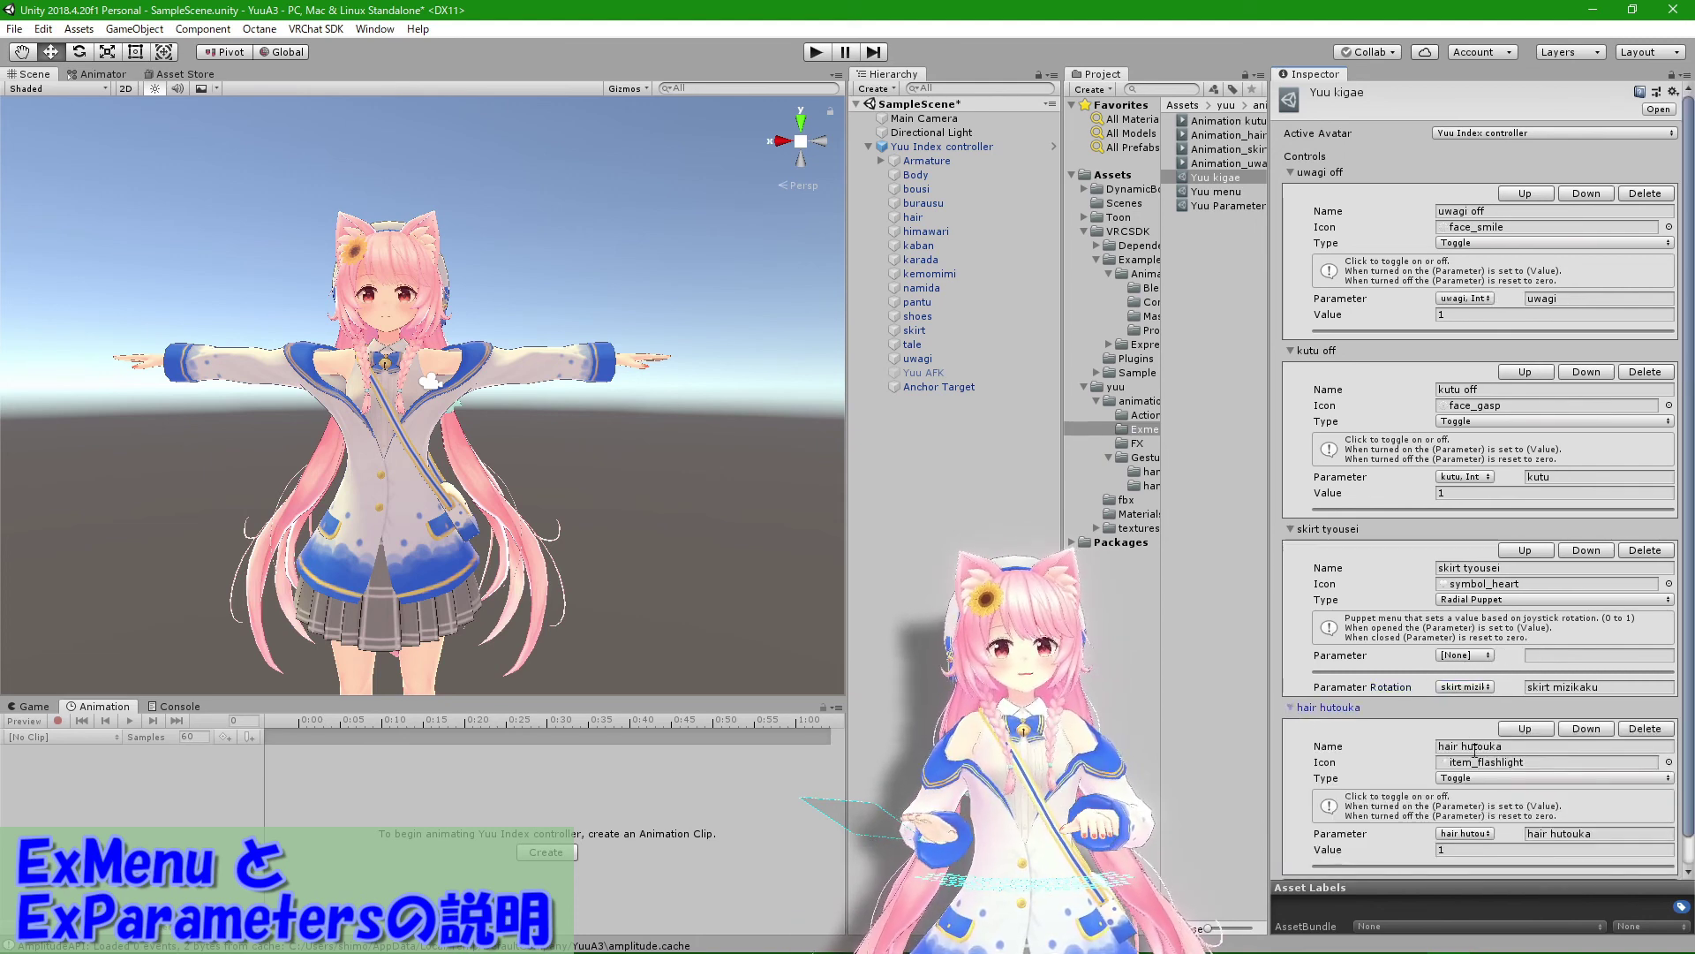
{"action": "scroll", "coordinate": [1475, 751], "scroll_direction": "down", "scroll_amount": 1}
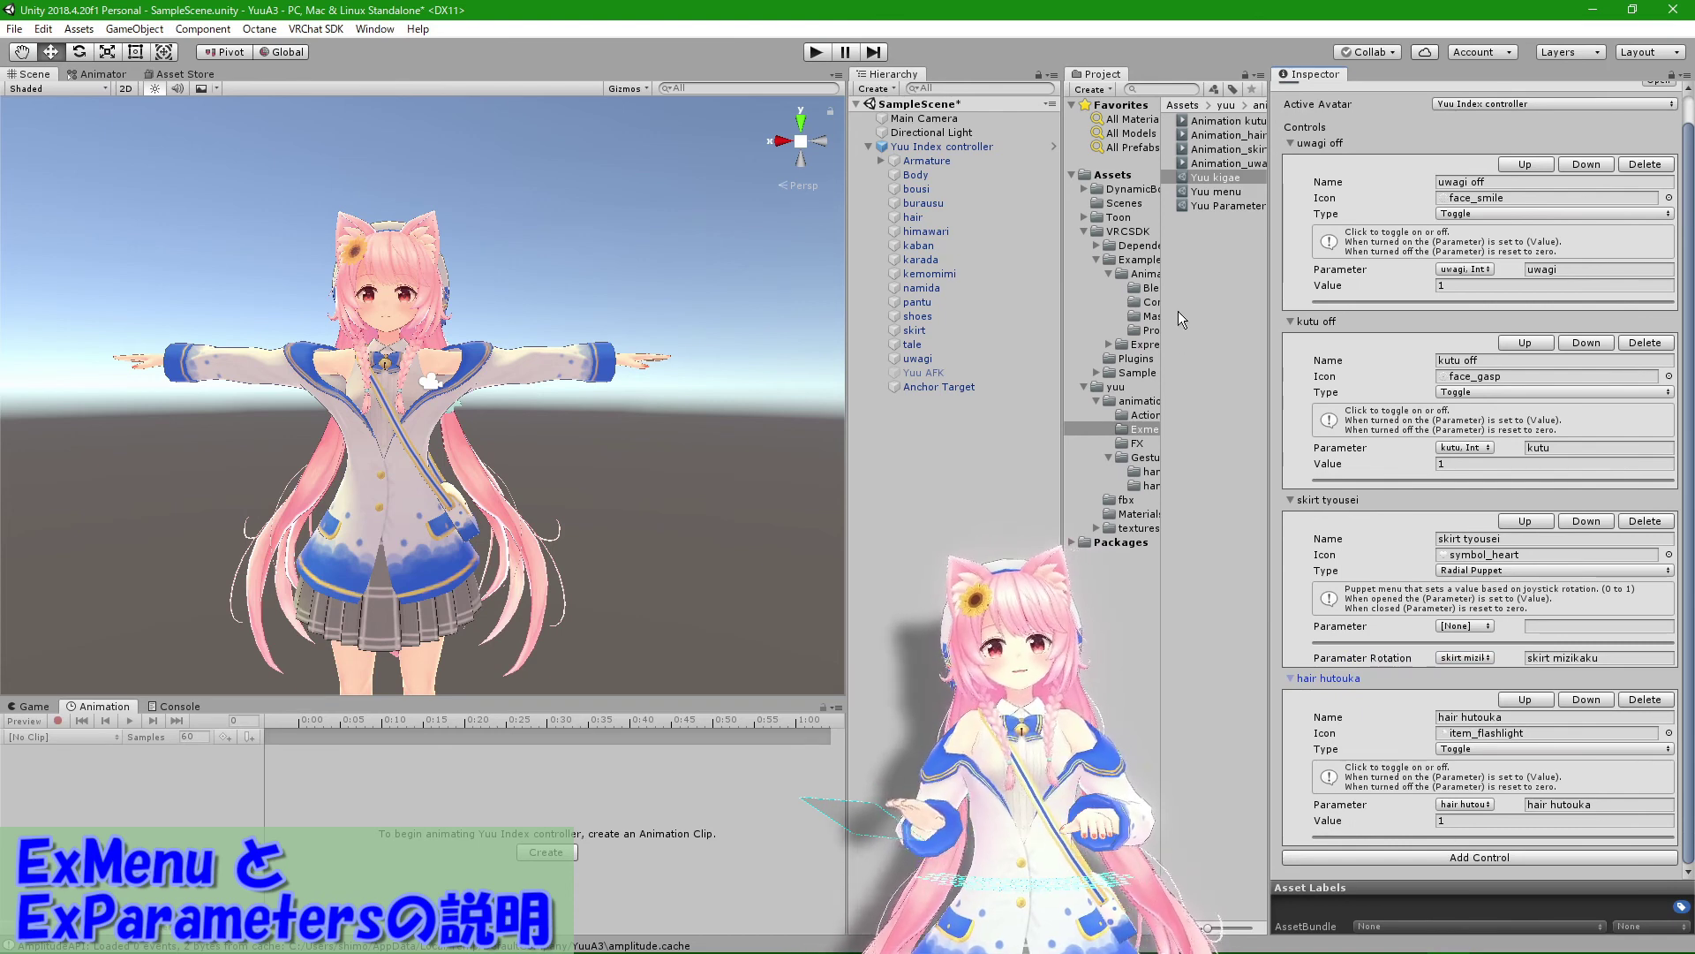
{"action": "left_click", "coordinate": [1224, 206]}
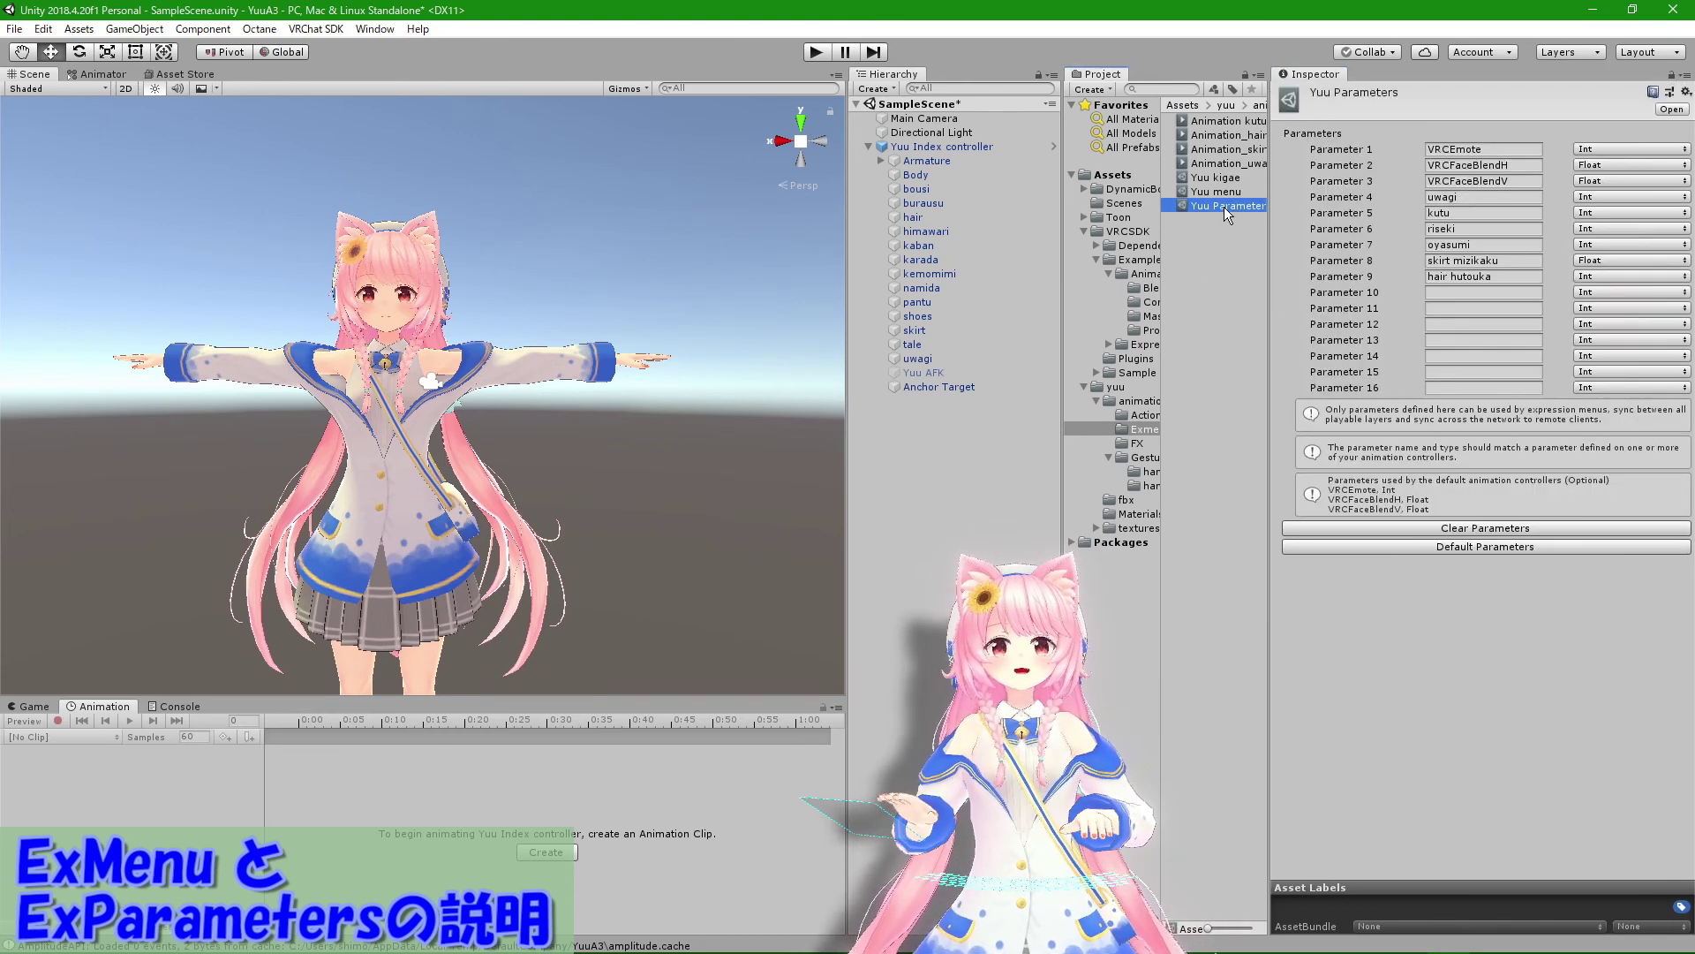